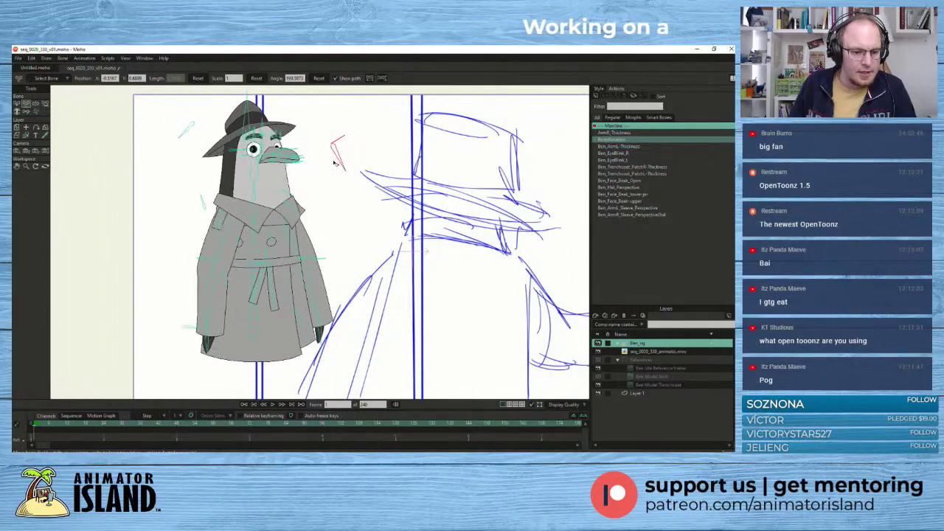
# - Test the character's body rotation control bone by swinging it through side and three-quarter views to a front view
pyautogui.moveTo(320, 167); pyautogui.dragTo(309, 126)
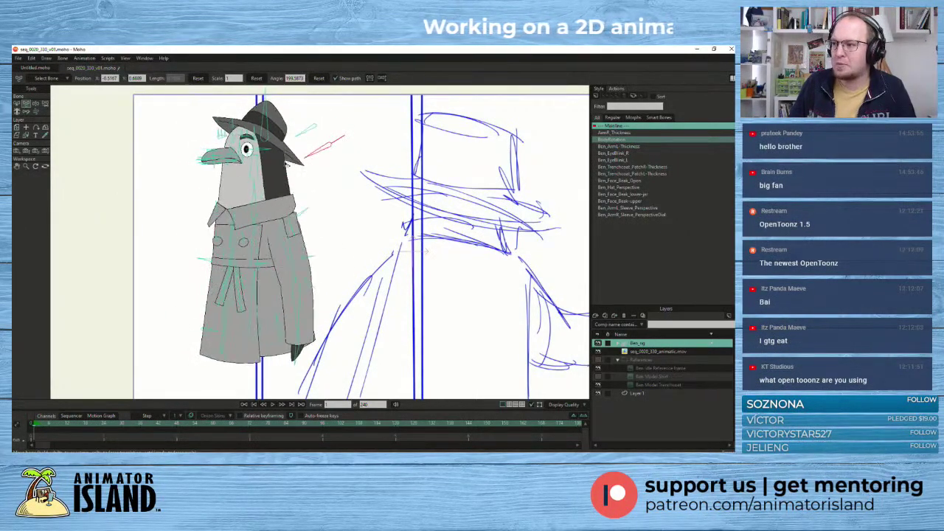
pyautogui.moveTo(357, 142); pyautogui.dragTo(345, 168)
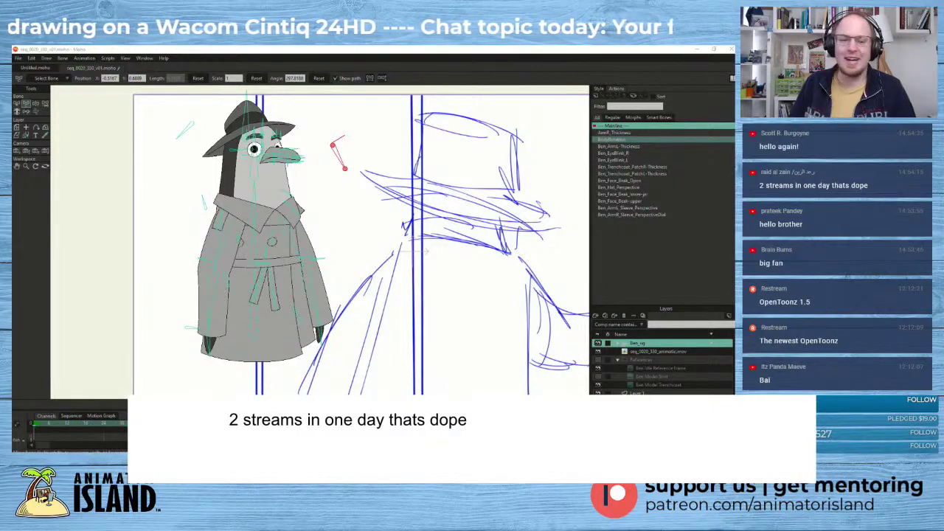
pyautogui.click(185, 130)
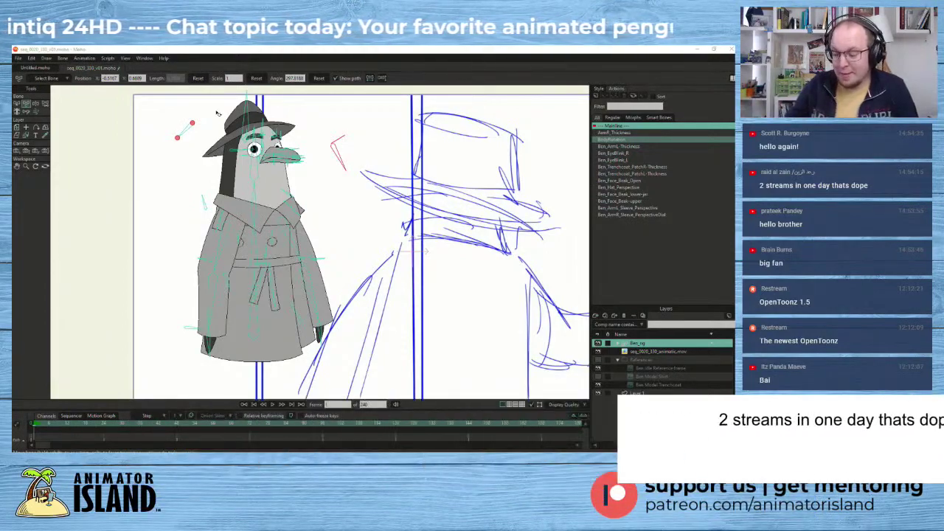
pyautogui.click(336, 147)
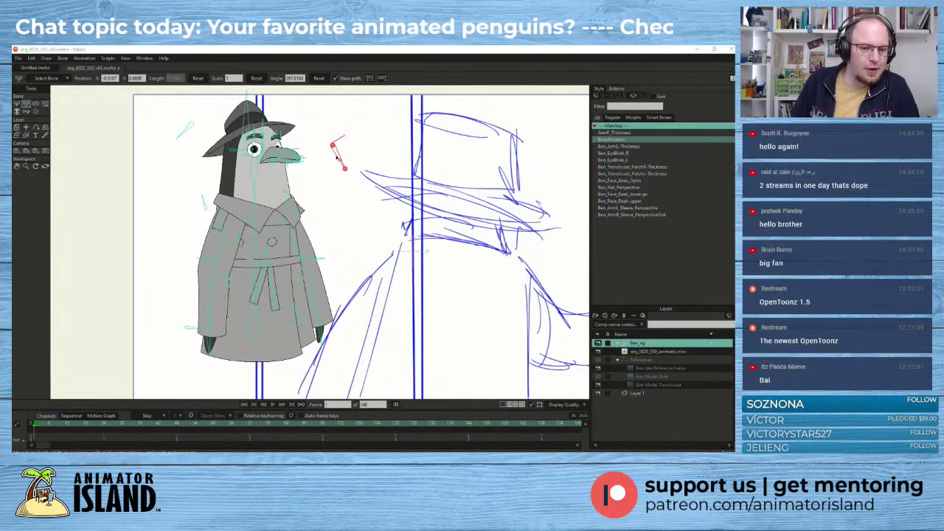
pyautogui.moveTo(343, 157); pyautogui.dragTo(324, 171)
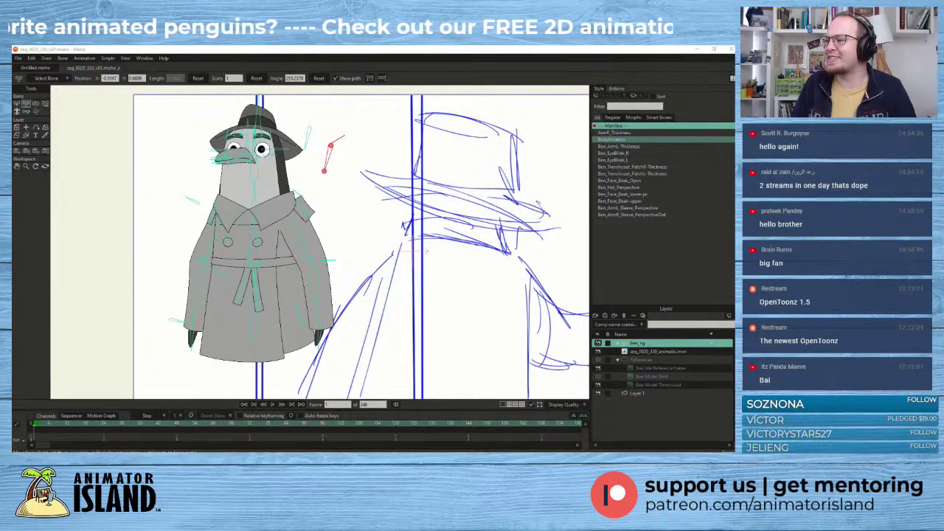
pyautogui.moveTo(331, 157)
pyautogui.mouseDown()
pyautogui.moveTo(327, 165)
pyautogui.moveTo(352, 155)
pyautogui.moveTo(327, 207)
pyautogui.moveTo(345, 201)
pyautogui.moveTo(327, 209)
pyautogui.moveTo(331, 165)
pyautogui.mouseUp()
pyautogui.scroll(-3, 333, 199)
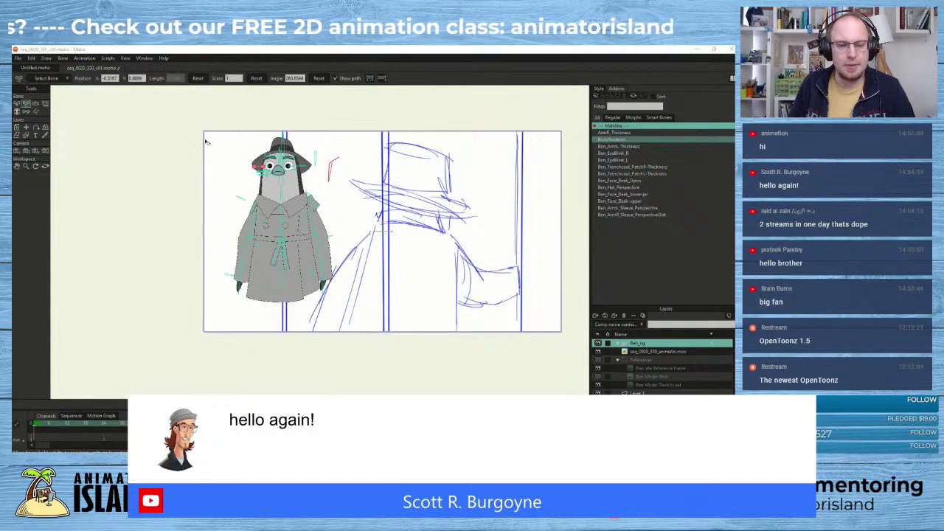
pyautogui.scroll(1, 364, 151)
pyautogui.scroll(1, 424, 213)
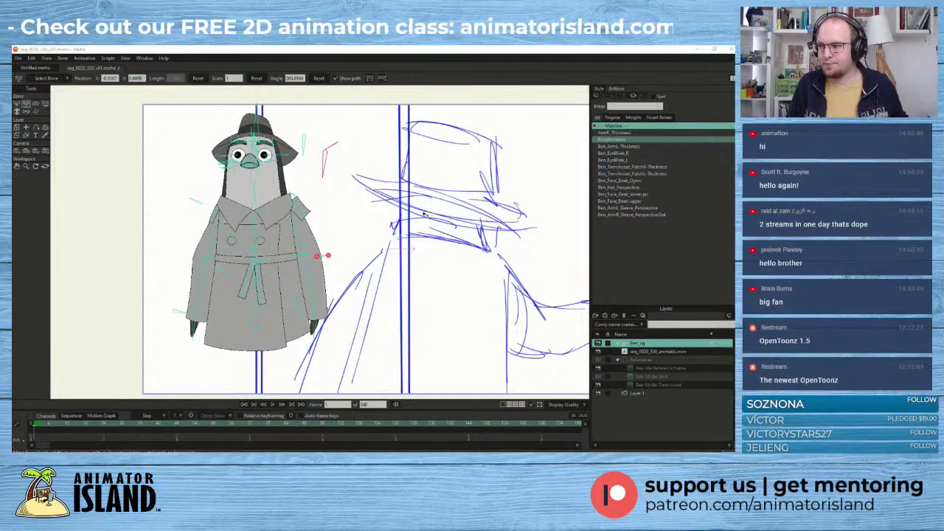
# - Rotate the body rotation bone again to try a three-quarter view and return the character to a front-facing pose
pyautogui.click(297, 322)
pyautogui.click(324, 164)
pyautogui.moveTo(438, 188); pyautogui.dragTo(373, 196)
pyautogui.scroll(-1, 371, 185)
pyautogui.scroll(1, 371, 184)
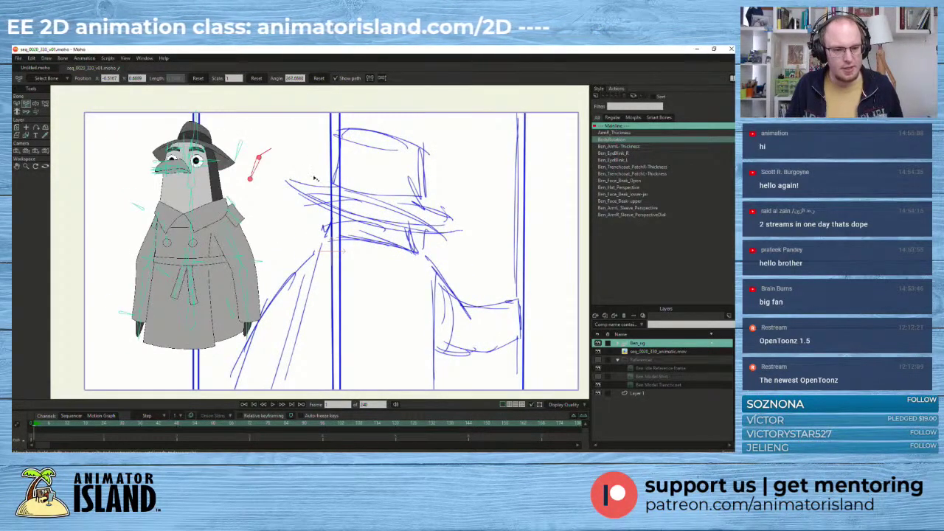
pyautogui.moveTo(362, 202)
pyautogui.mouseDown()
pyautogui.moveTo(330, 192)
pyautogui.moveTo(355, 180)
pyautogui.moveTo(355, 191)
pyautogui.mouseUp()
pyautogui.scroll(1, 356, 181)
pyautogui.scroll(-1, 356, 182)
pyautogui.moveTo(310, 173); pyautogui.dragTo(336, 156)
pyautogui.scroll(1, 277, 148)
pyautogui.scroll(-2, 332, 158)
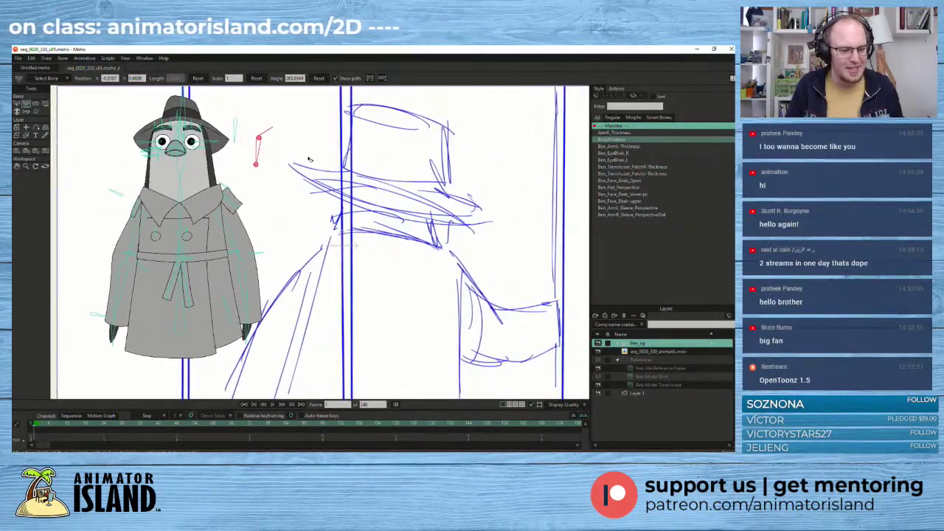
pyautogui.scroll(-2, 307, 152)
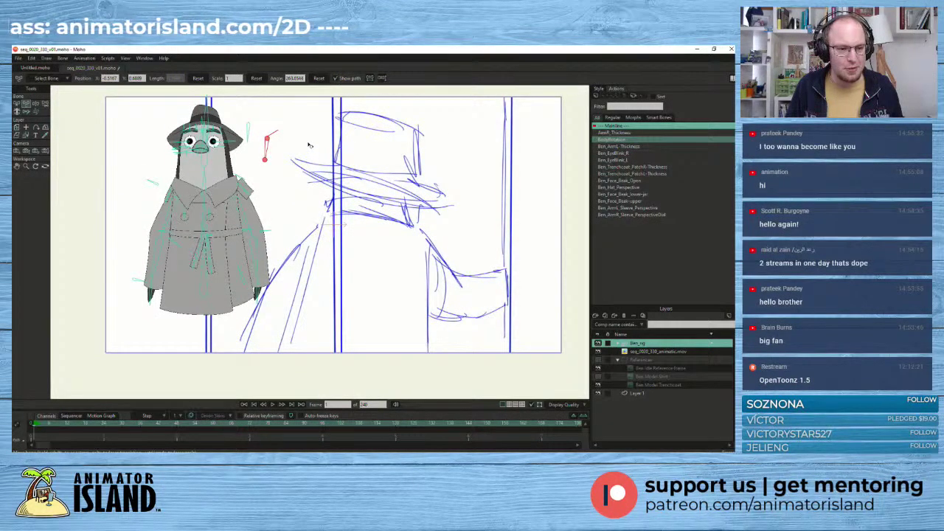
pyautogui.scroll(2, 295, 155)
pyautogui.click(236, 314)
pyautogui.click(130, 315)
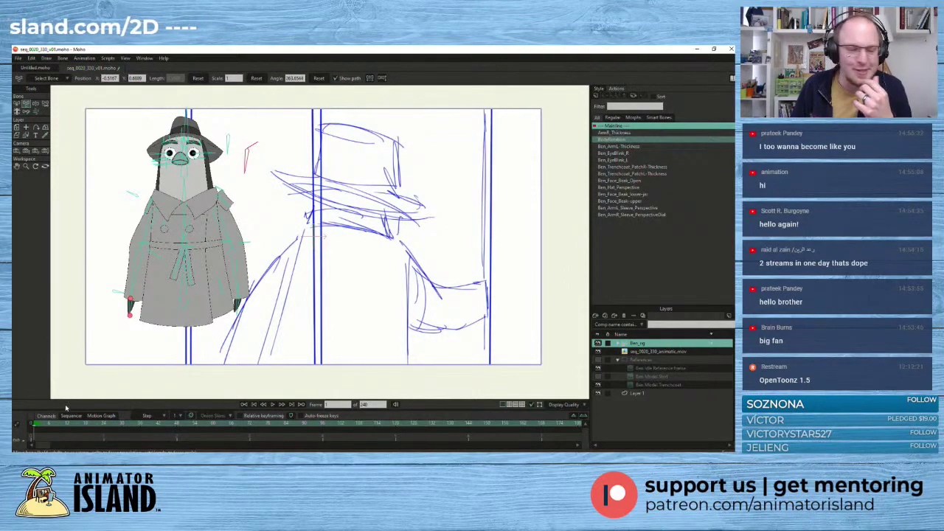
pyautogui.click(237, 304)
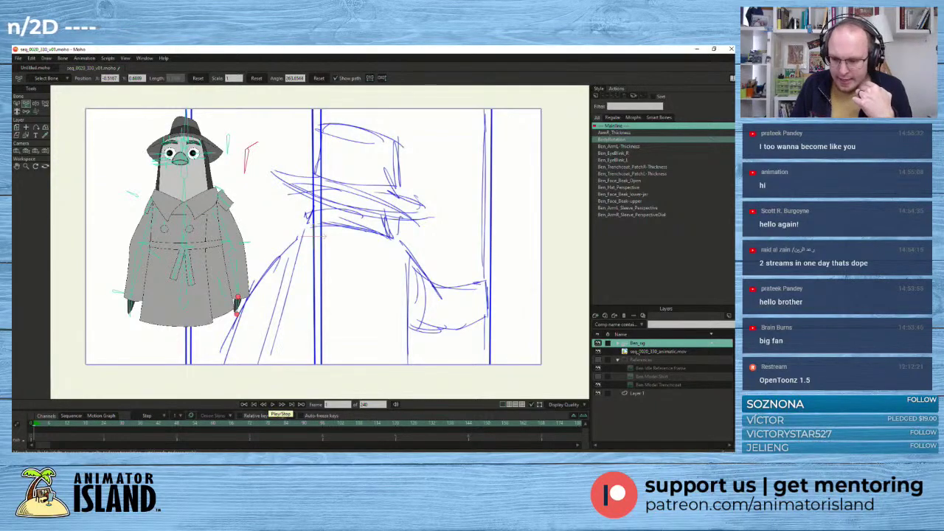
# - Play the opening of the animatic repeatedly from the start, with the character rig hidden, to study the sketched figure's movement past the door
pyautogui.click(272, 404)
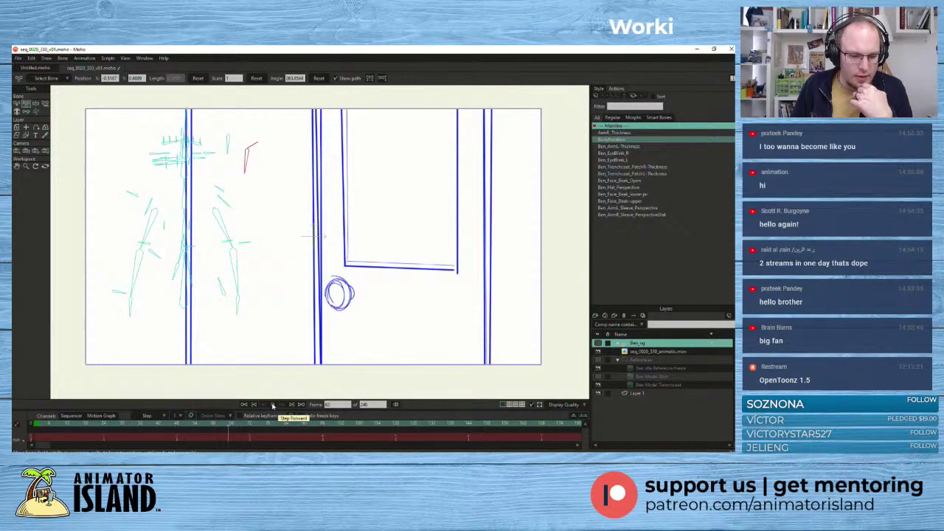
pyautogui.click(272, 405)
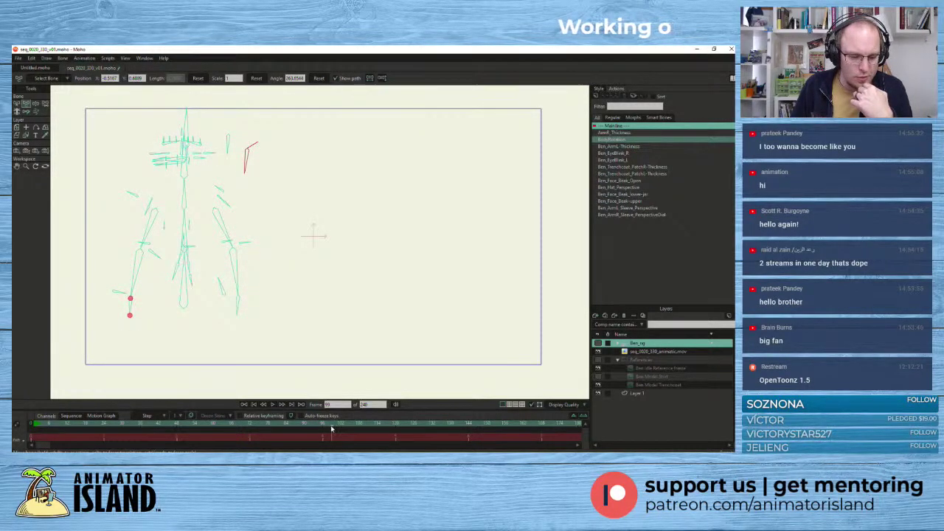
pyautogui.moveTo(332, 428); pyautogui.dragTo(12, 422)
pyautogui.hotkey('shift', 'ctrl', 'Left')
pyautogui.click(273, 405)
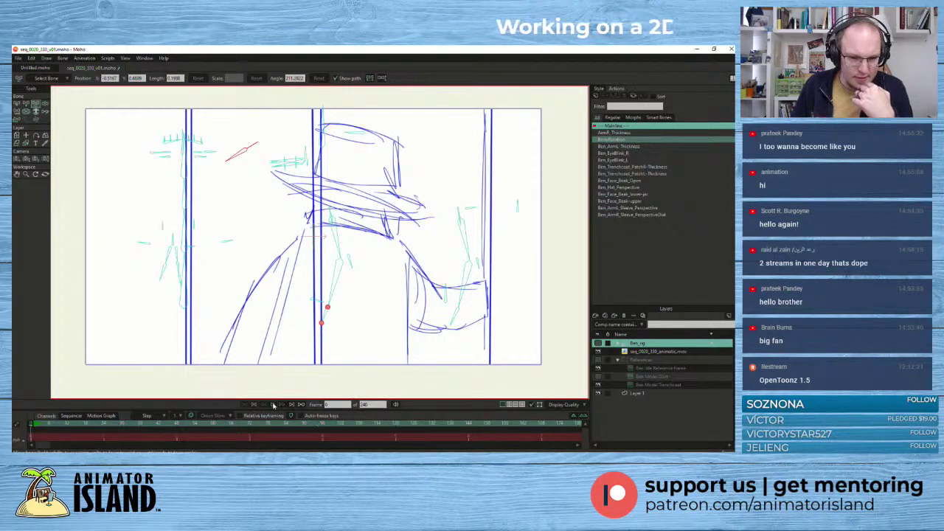
pyautogui.click(273, 404)
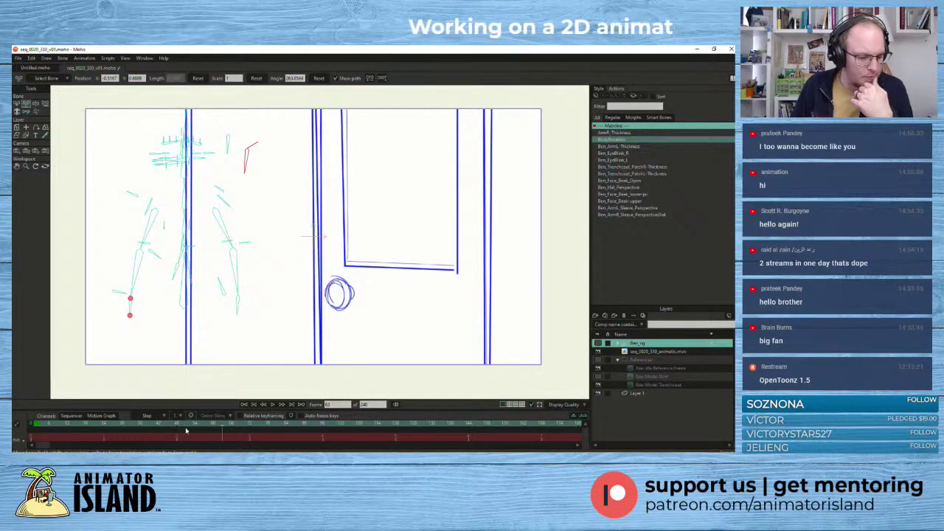
pyautogui.hotkey('shift', 'ctrl', 'Left')
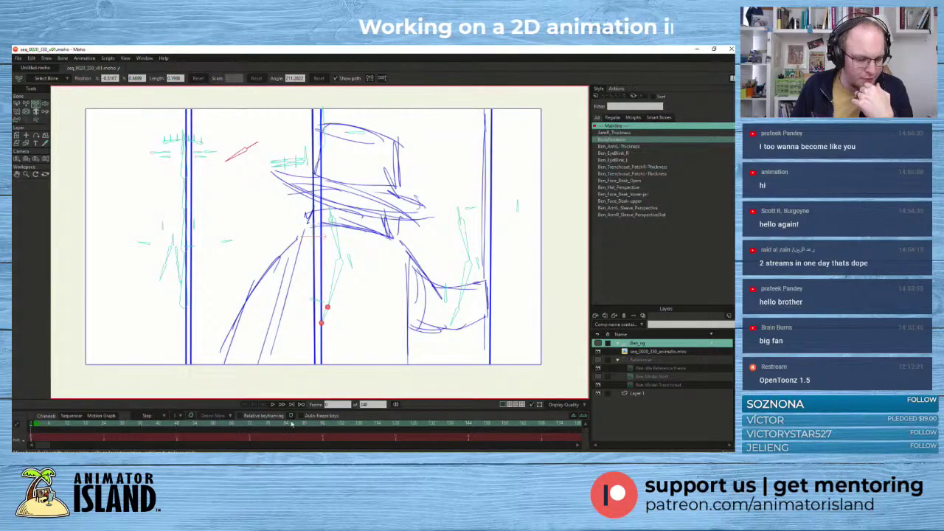
pyautogui.click(273, 404)
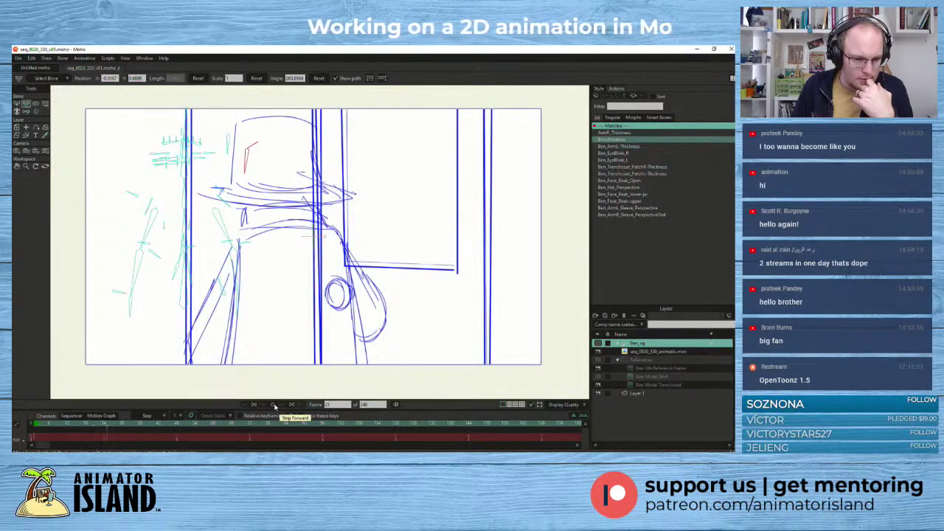
pyautogui.click(273, 404)
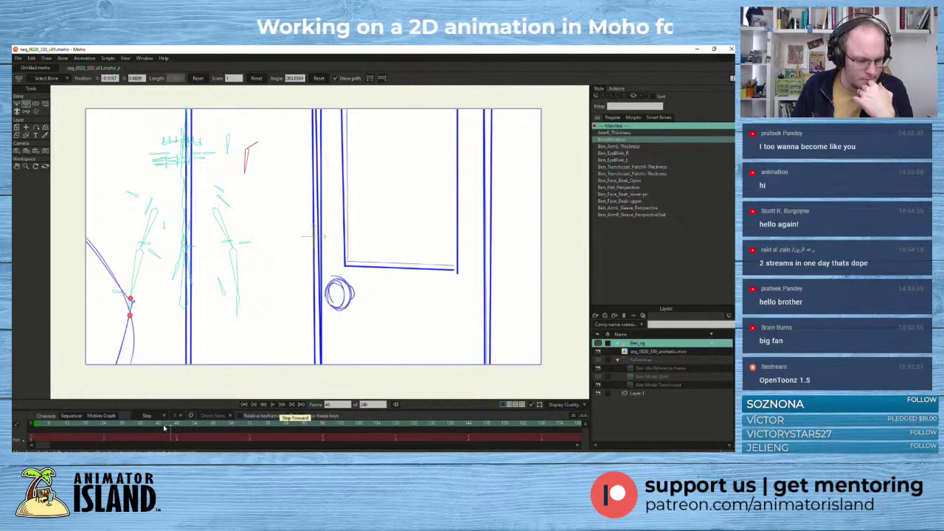
pyautogui.hotkey('shift', 'ctrl', 'Left')
pyautogui.click(273, 405)
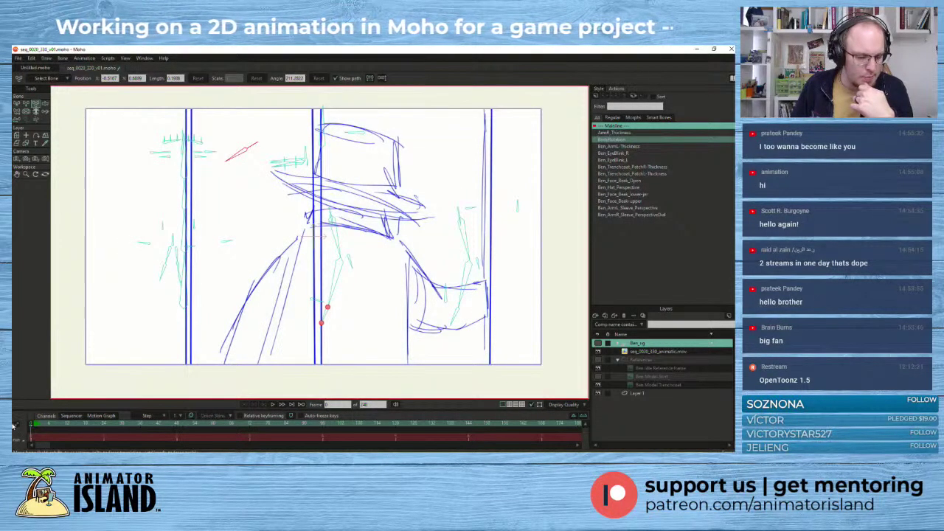
pyautogui.click(274, 405)
pyautogui.click(274, 405)
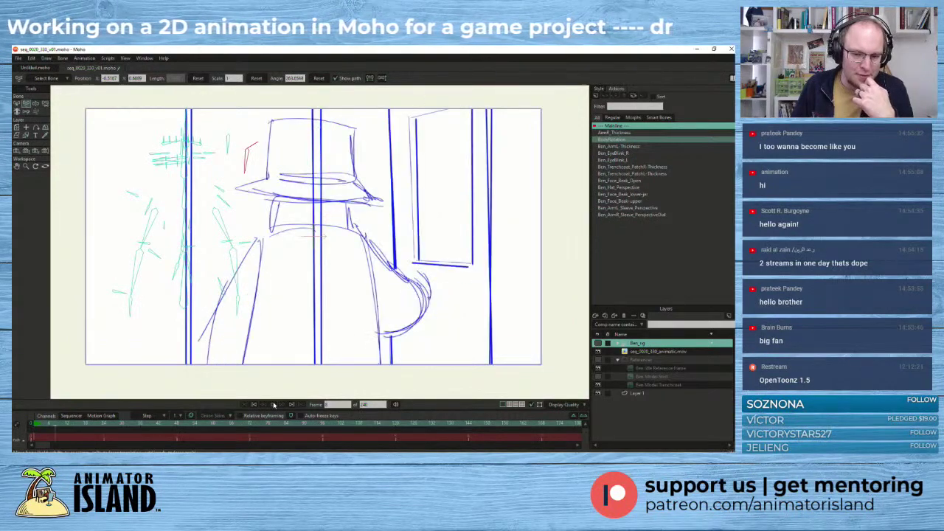
pyautogui.click(273, 405)
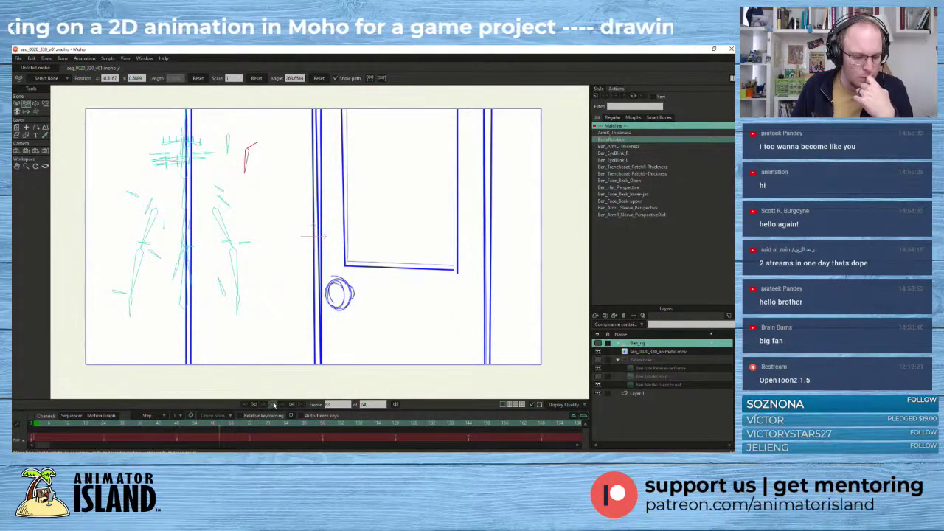
pyautogui.moveTo(219, 429); pyautogui.dragTo(21, 433)
pyautogui.click(21, 436)
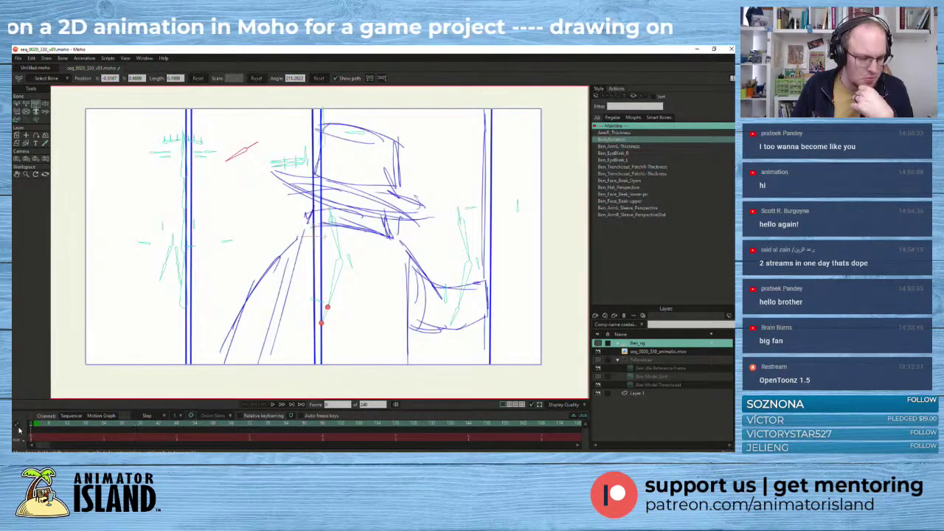
pyautogui.click(274, 405)
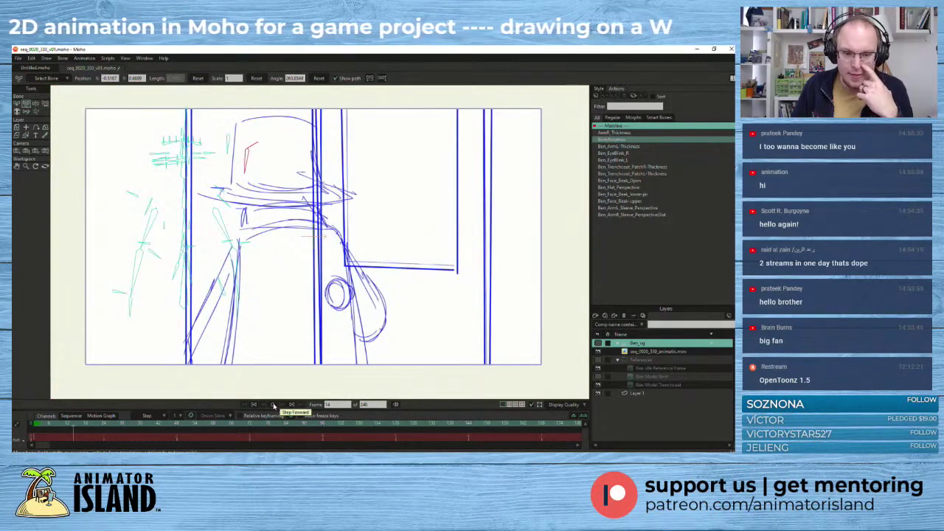
pyautogui.click(274, 405)
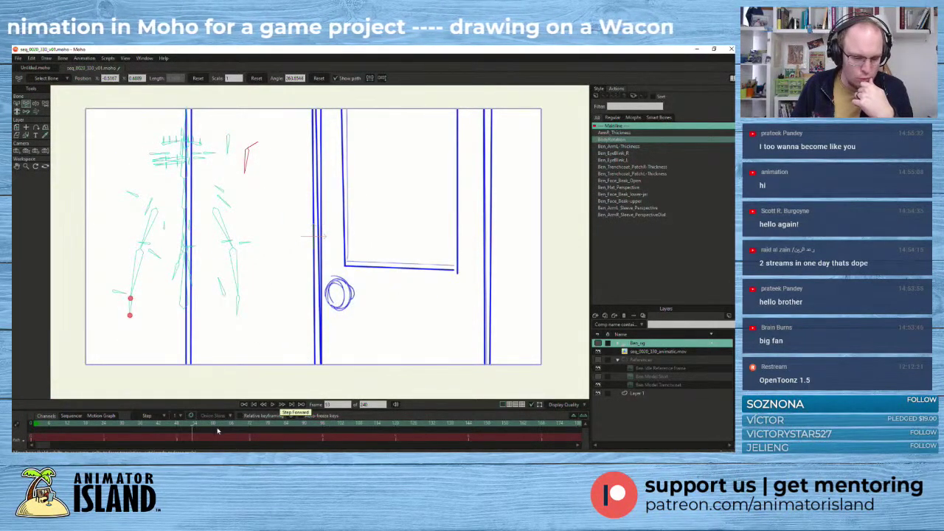
pyautogui.moveTo(190, 428); pyautogui.dragTo(12, 433)
pyautogui.click(12, 433)
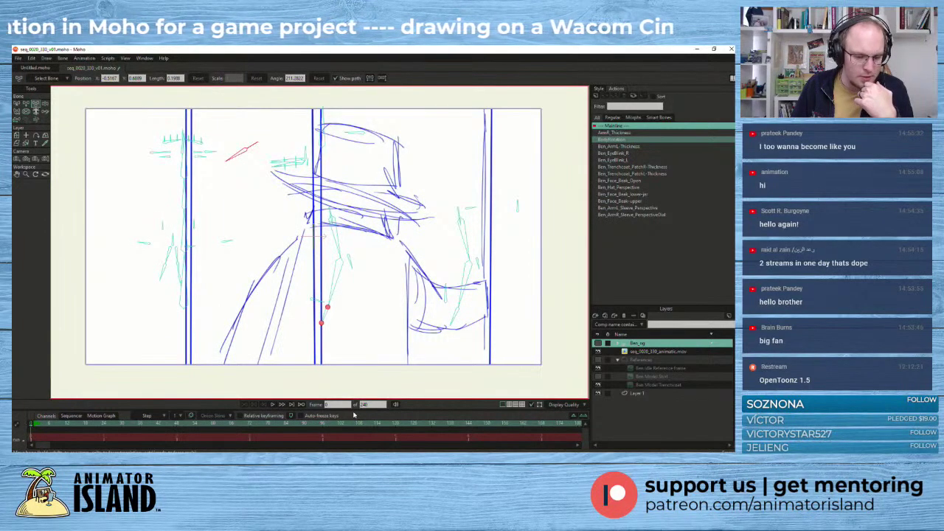
pyautogui.click(269, 404)
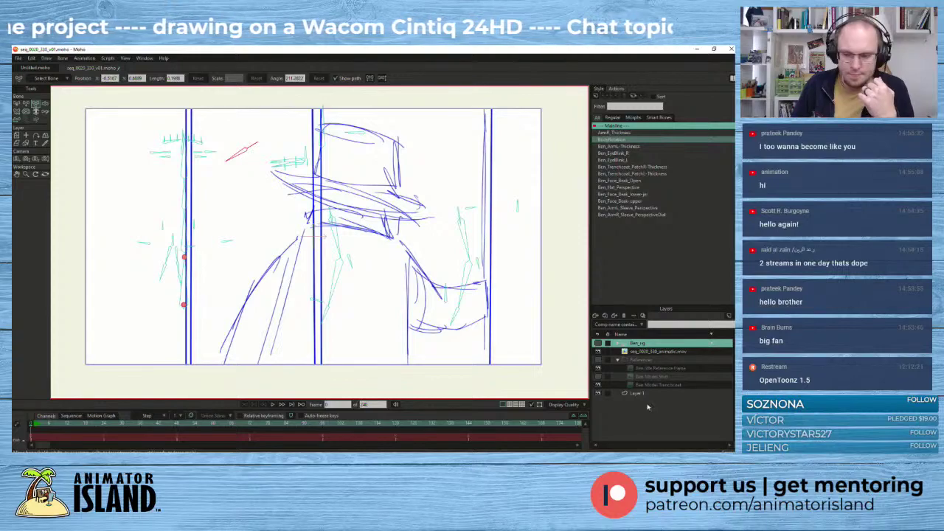
# - Show the Ben_rig layer and, at frame 1, turn the character to its back view with the body rotation bone
pyautogui.click(598, 343)
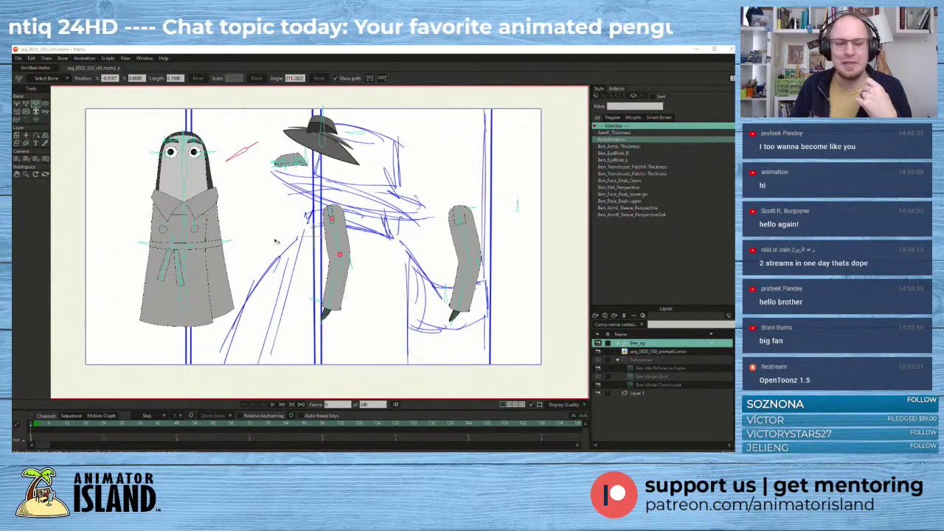
pyautogui.click(32, 426)
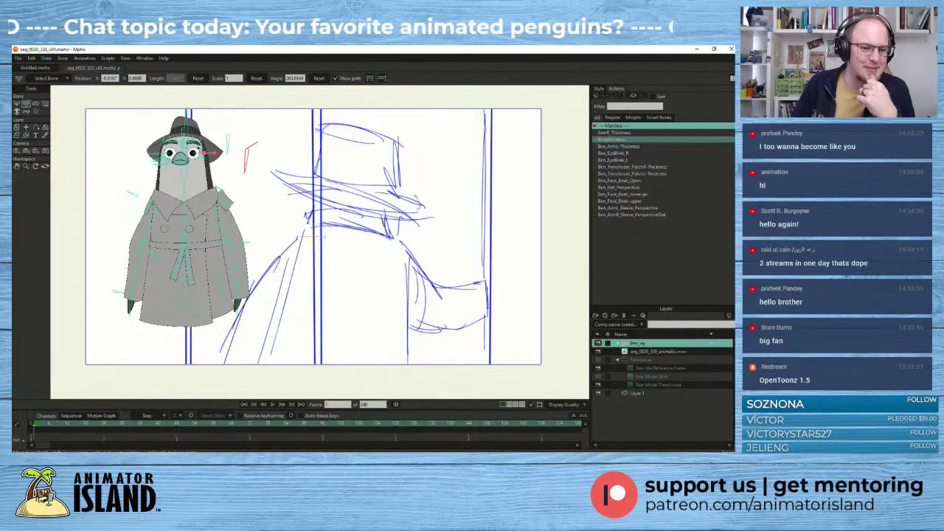
pyautogui.moveTo(245, 167); pyautogui.dragTo(234, 129)
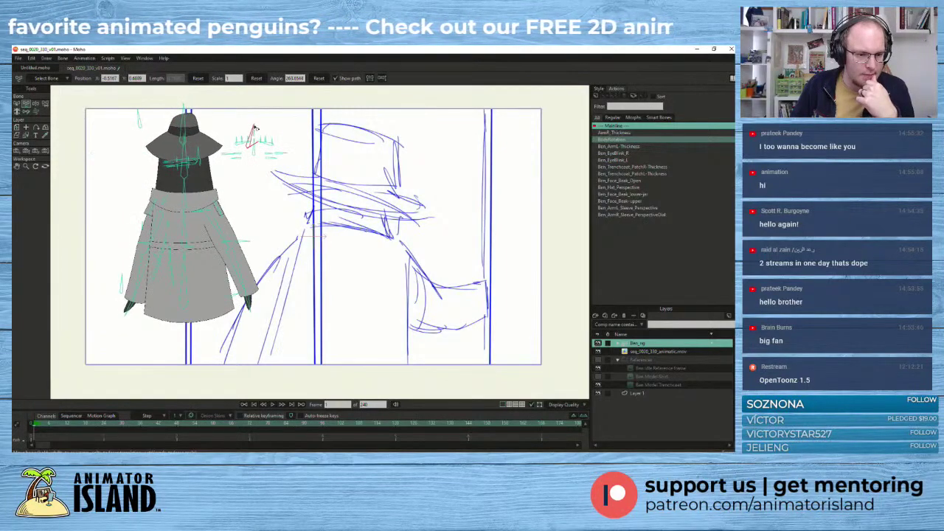
pyautogui.moveTo(254, 127)
pyautogui.mouseDown()
pyautogui.moveTo(239, 127)
pyautogui.moveTo(257, 131)
pyautogui.mouseUp()
# - Move the character over the sketched figure with its root bone and enlarge the Ben_rig layer towards the sketch's size
pyautogui.moveTo(185, 288); pyautogui.dragTo(333, 380)
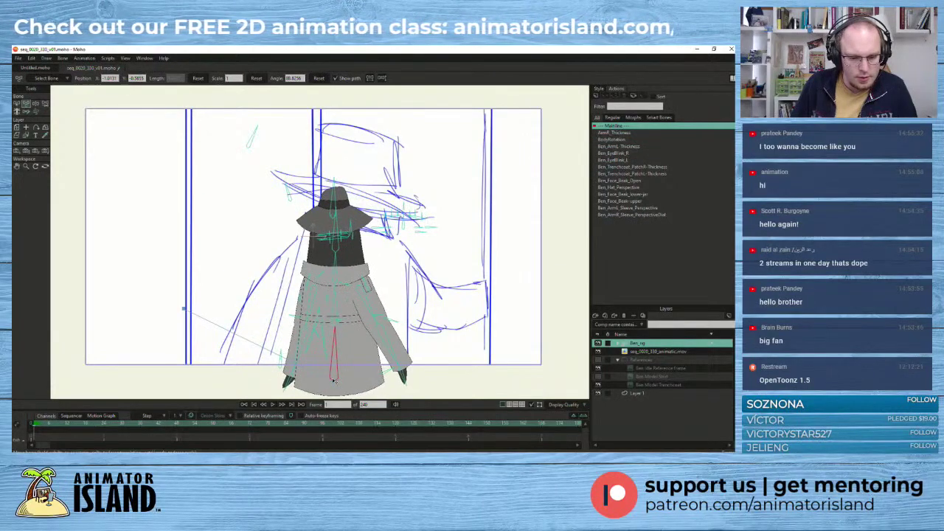
pyautogui.click(252, 137)
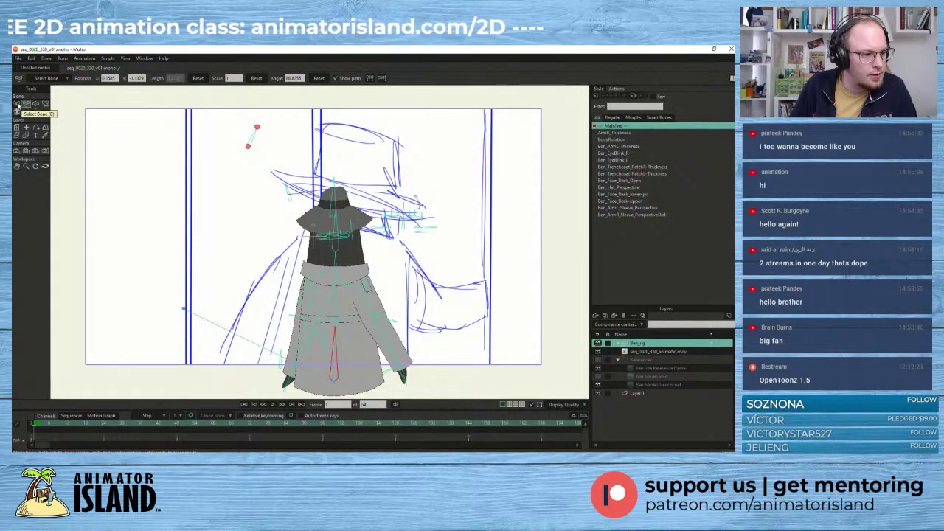
pyautogui.click(402, 375)
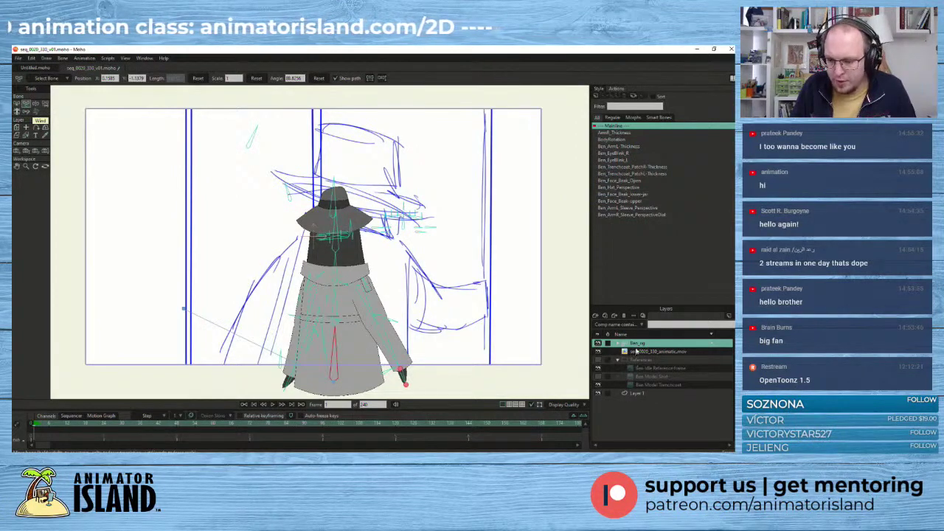
pyautogui.click(637, 345)
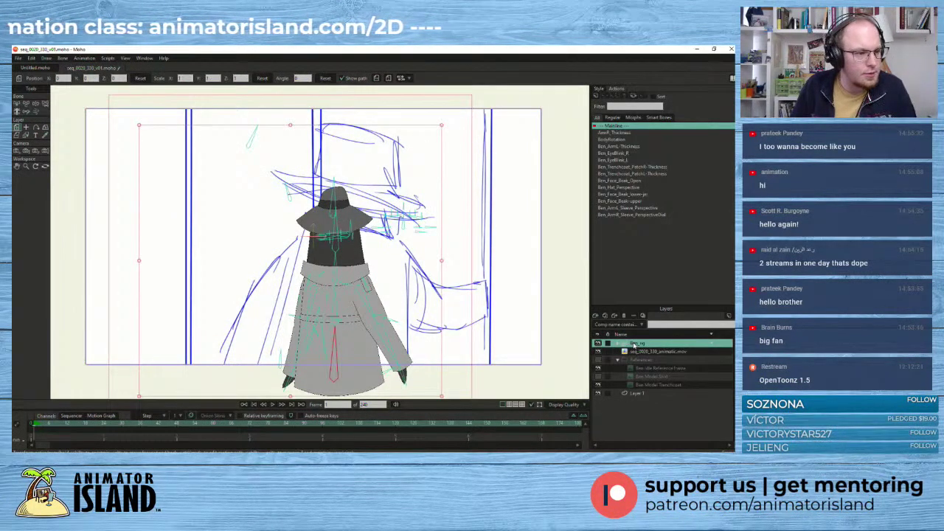
pyautogui.moveTo(443, 127); pyautogui.dragTo(586, 105)
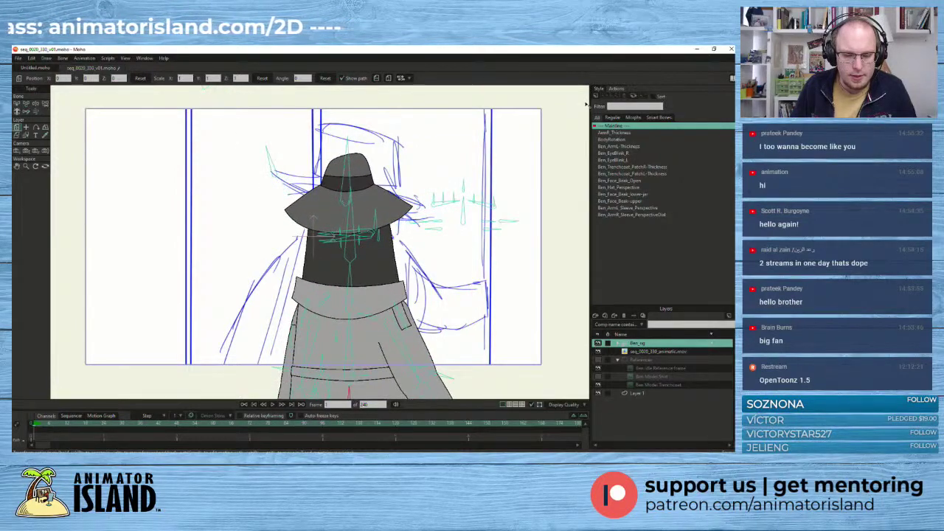
# - Enlarge the Ben_rig layer to a scale of about 1.78 and shift it over the sketched figure
pyautogui.moveTo(359, 332); pyautogui.dragTo(354, 288)
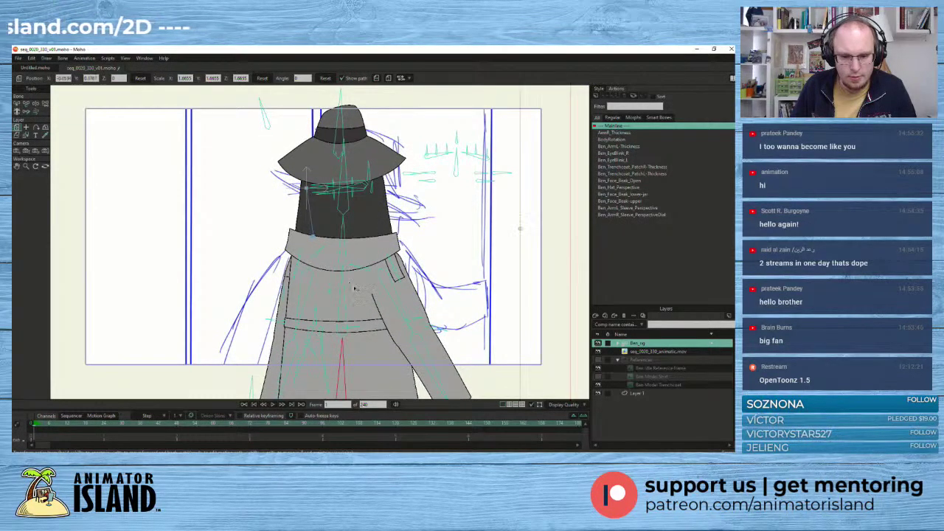
pyautogui.scroll(-3, 529, 177)
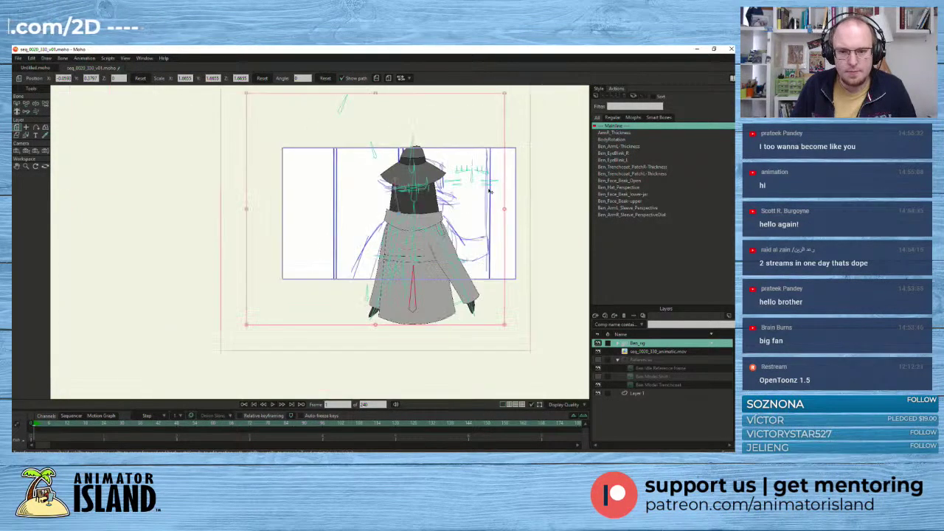
pyautogui.moveTo(506, 96); pyautogui.dragTo(517, 89)
pyautogui.moveTo(436, 225); pyautogui.dragTo(432, 226)
pyautogui.scroll(3, 431, 226)
pyautogui.scroll(2, 430, 226)
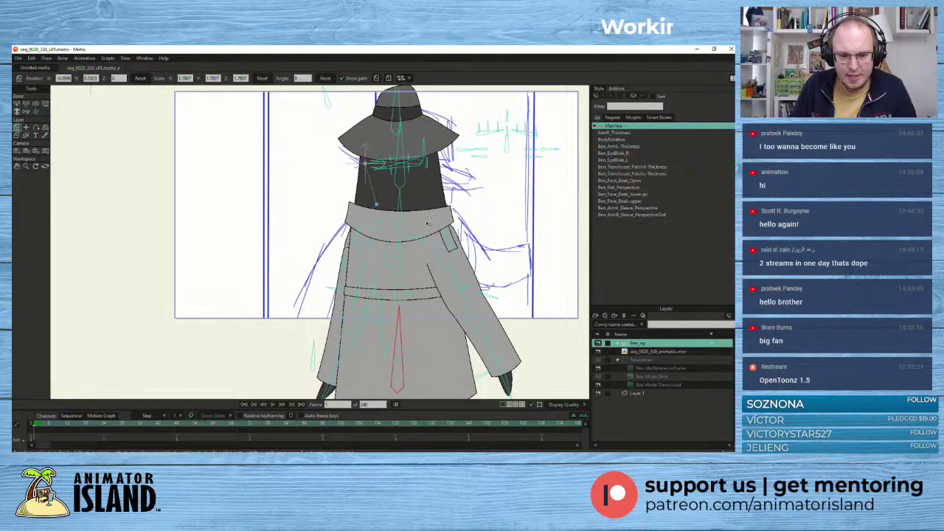
pyautogui.moveTo(429, 225); pyautogui.dragTo(415, 224)
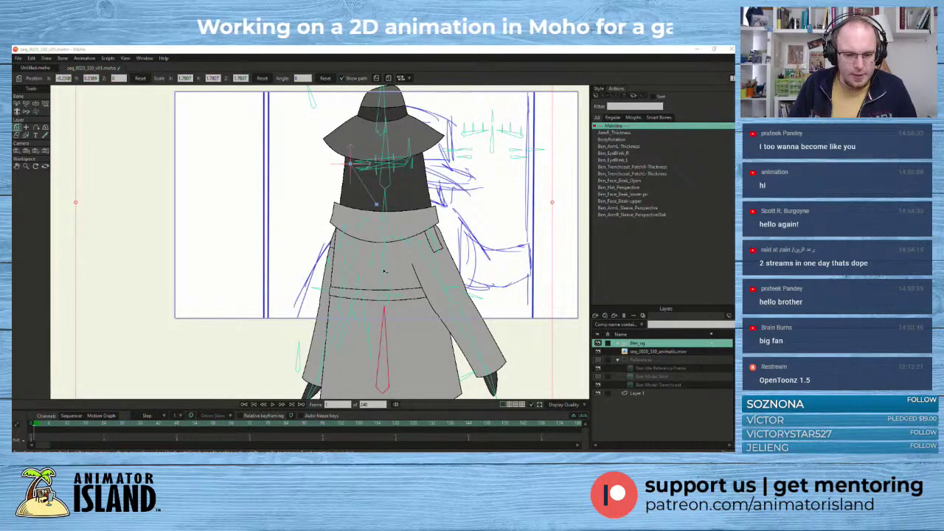
# - Tilt the lower body and torso bones with the Transform Bone tool so the character leans towards the door frame
pyautogui.click(27, 104)
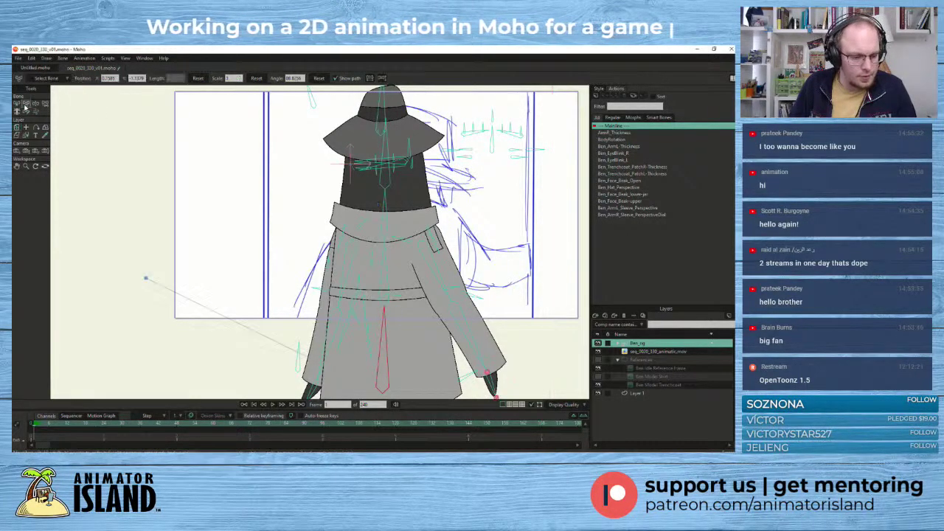
pyautogui.moveTo(382, 337); pyautogui.dragTo(385, 387)
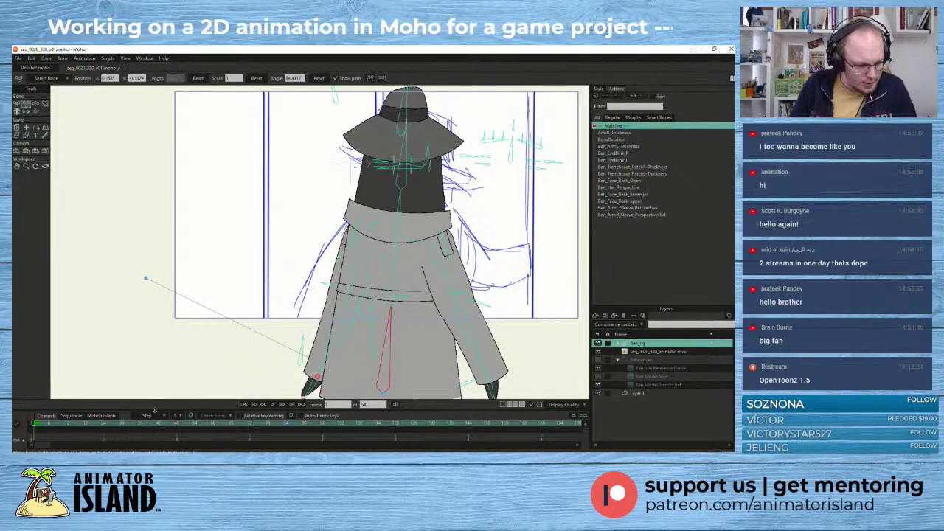
pyautogui.moveTo(155, 410); pyautogui.dragTo(163, 380)
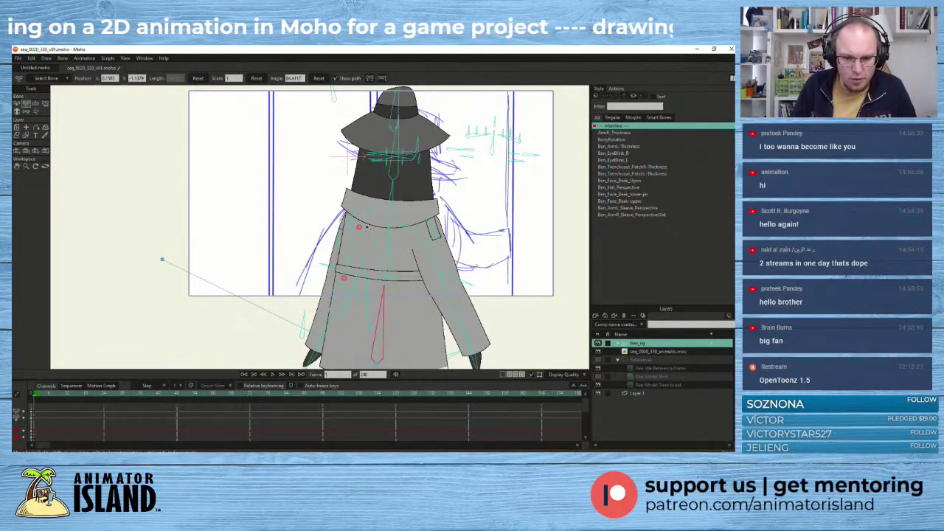
pyautogui.moveTo(388, 244); pyautogui.dragTo(426, 256)
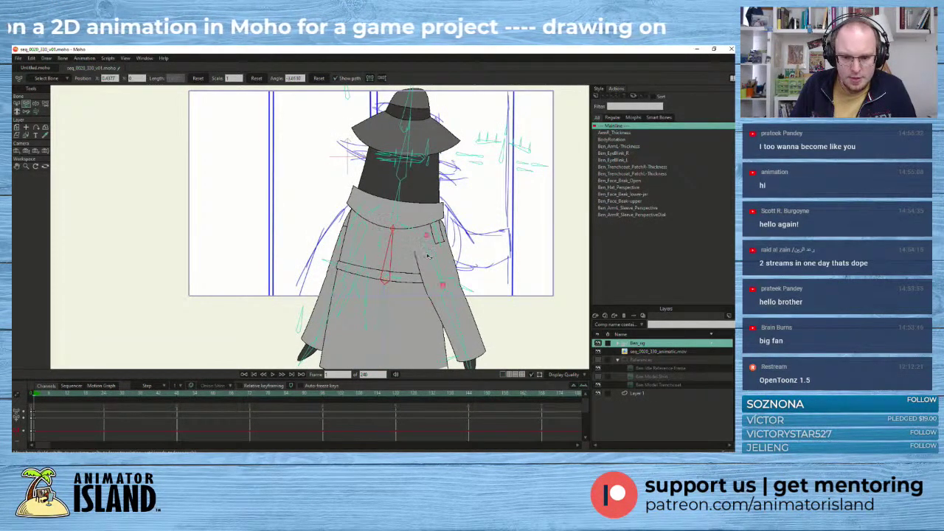
# - Raise the upper arm and forearm bones on the door side so the arm reaches across the door frame
pyautogui.scroll(-1, 411, 227)
pyautogui.scroll(1, 404, 225)
pyautogui.moveTo(429, 254)
pyautogui.mouseDown()
pyautogui.moveTo(447, 257)
pyautogui.moveTo(439, 263)
pyautogui.mouseUp()
pyautogui.moveTo(485, 285); pyautogui.dragTo(521, 246)
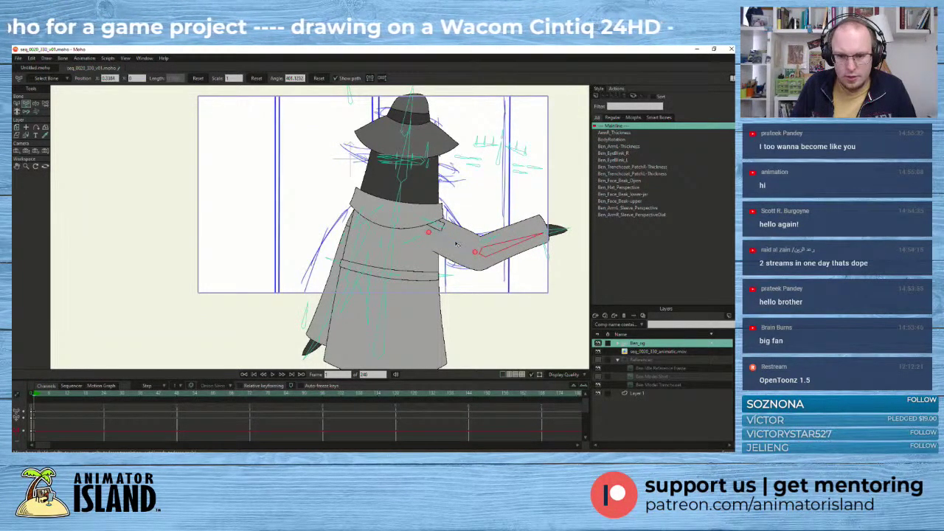
pyautogui.moveTo(457, 244)
pyautogui.mouseDown()
pyautogui.moveTo(459, 235)
pyautogui.moveTo(436, 262)
pyautogui.moveTo(459, 236)
pyautogui.moveTo(452, 261)
pyautogui.mouseUp()
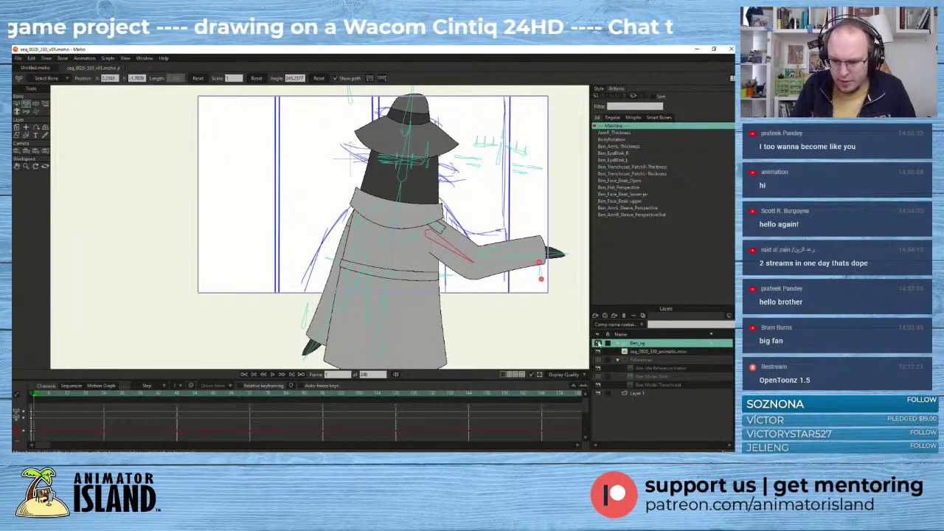
# - Hide the Ben_rig layer and scrub the animatic's opening frames to study the sketched arm and hat, returning to frame 1
pyautogui.click(599, 343)
pyautogui.moveTo(35, 399)
pyautogui.mouseDown()
pyautogui.moveTo(87, 402)
pyautogui.moveTo(15, 403)
pyautogui.mouseUp()
pyautogui.press('Right')
pyautogui.moveTo(93, 407)
pyautogui.mouseDown()
pyautogui.moveTo(37, 406)
pyautogui.moveTo(50, 407)
pyautogui.mouseUp()
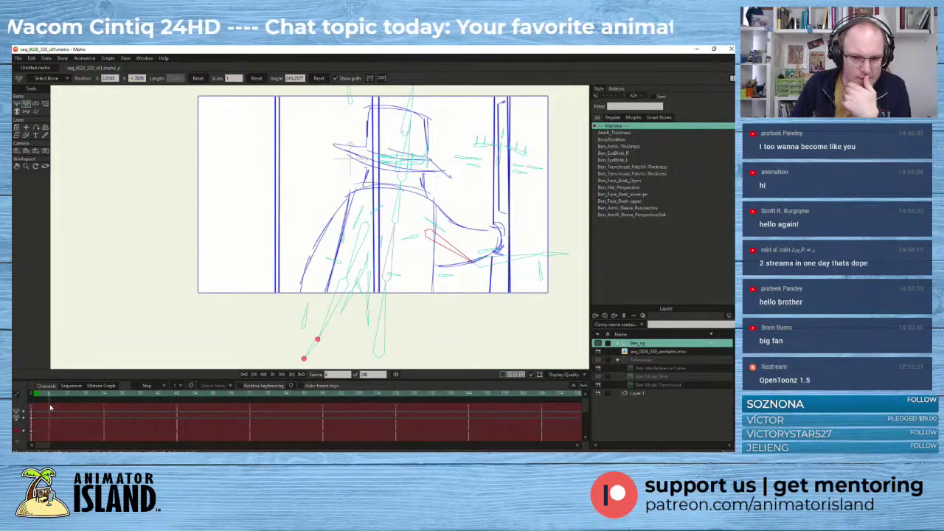
pyautogui.moveTo(50, 407)
pyautogui.mouseDown()
pyautogui.moveTo(37, 407)
pyautogui.moveTo(67, 408)
pyautogui.moveTo(32, 411)
pyautogui.mouseUp()
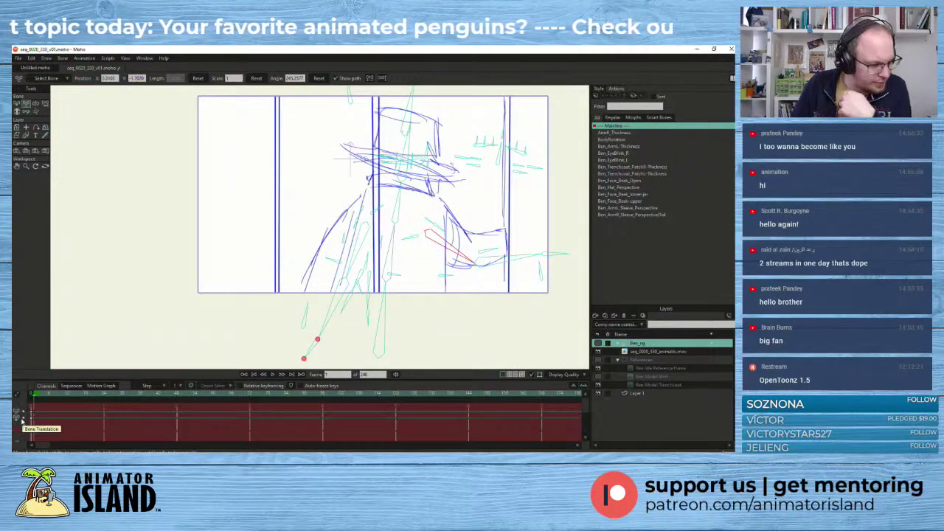
pyautogui.scroll(1, 376, 212)
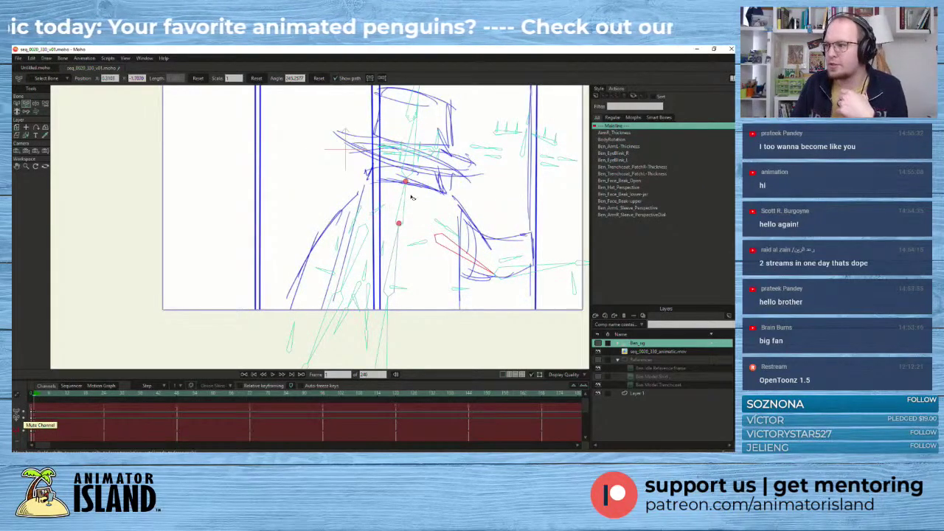
pyautogui.moveTo(412, 197); pyautogui.dragTo(394, 221)
pyautogui.hotkey('ctrl', 'z')
pyautogui.click(577, 263)
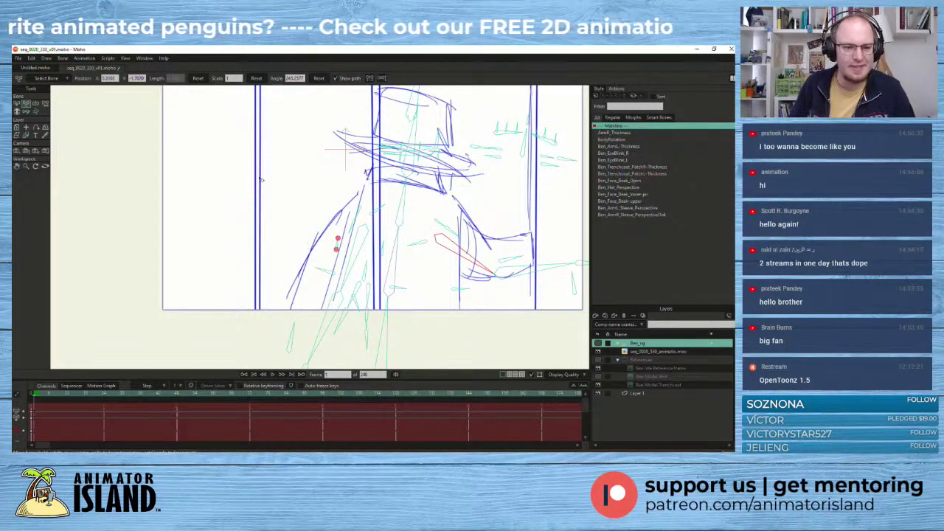
pyautogui.scroll(-1, 294, 166)
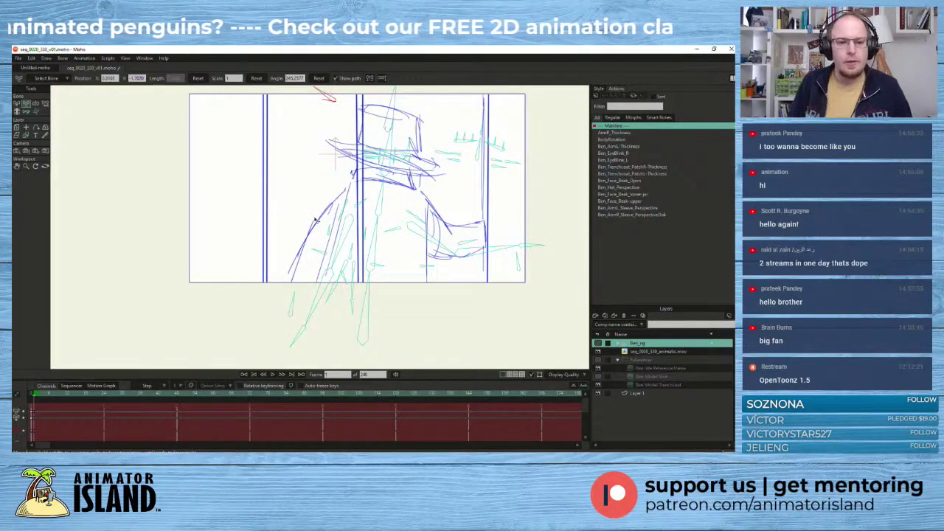
pyautogui.click(341, 270)
pyautogui.scroll(3, 264, 174)
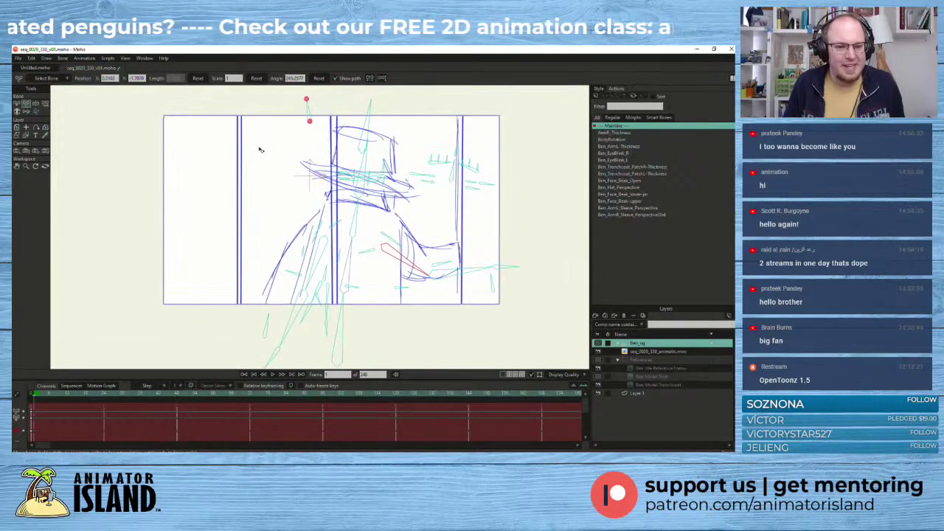
pyautogui.moveTo(263, 174); pyautogui.dragTo(220, 167)
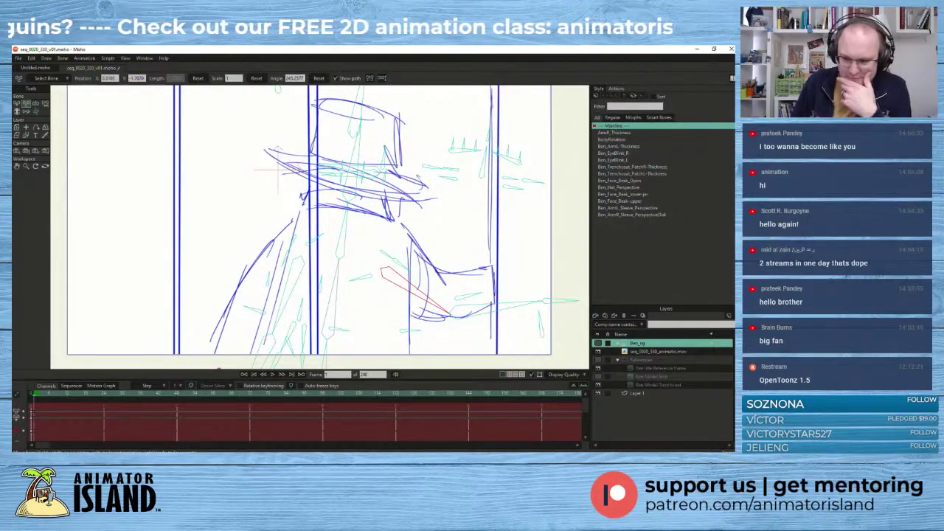
# - Show the Ben_rig layer and raise and slightly shorten the upper arm, with a shorter forearm bent up from the elbow
pyautogui.click(598, 345)
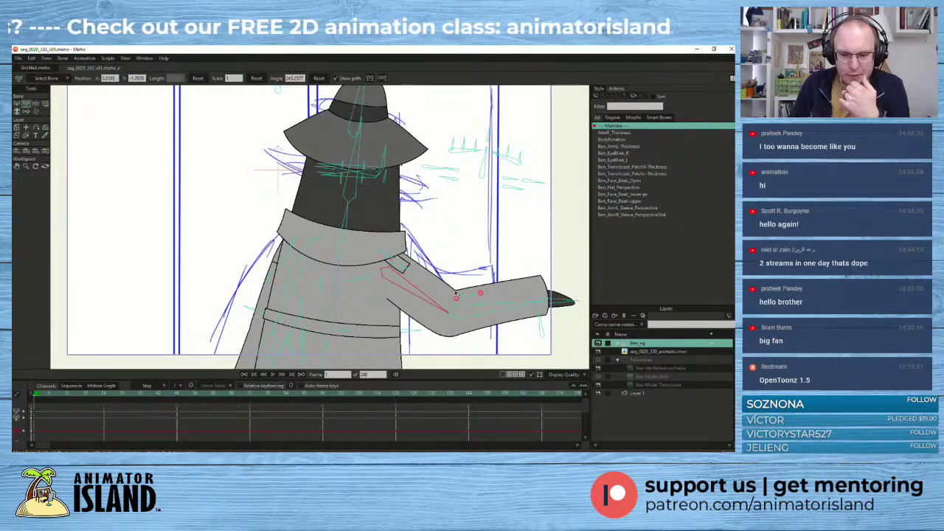
pyautogui.moveTo(496, 307); pyautogui.dragTo(494, 293)
pyautogui.moveTo(428, 299); pyautogui.dragTo(434, 285)
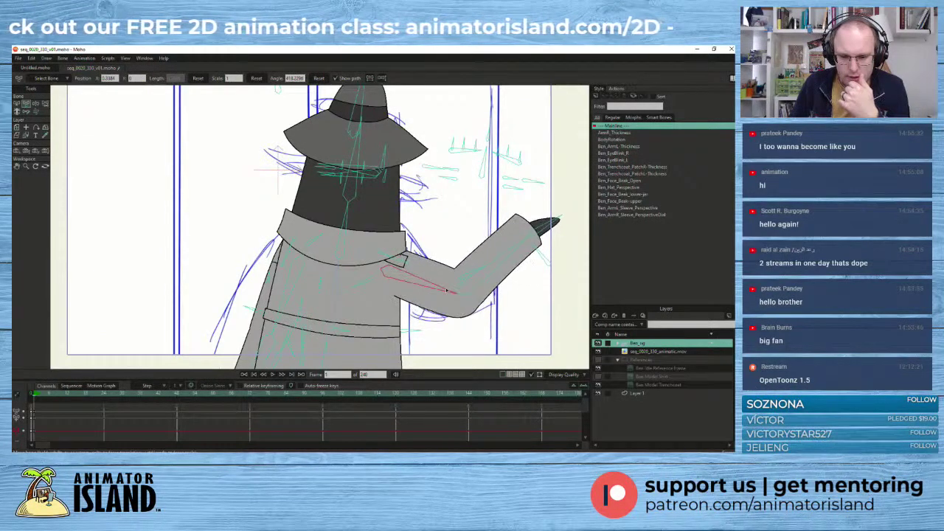
pyautogui.moveTo(492, 267); pyautogui.dragTo(515, 269)
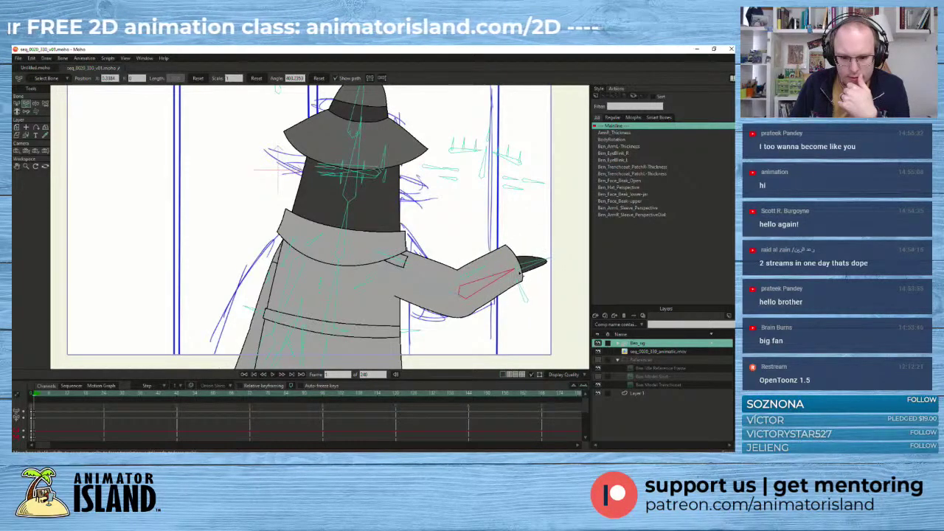
pyautogui.moveTo(458, 295); pyautogui.dragTo(453, 295)
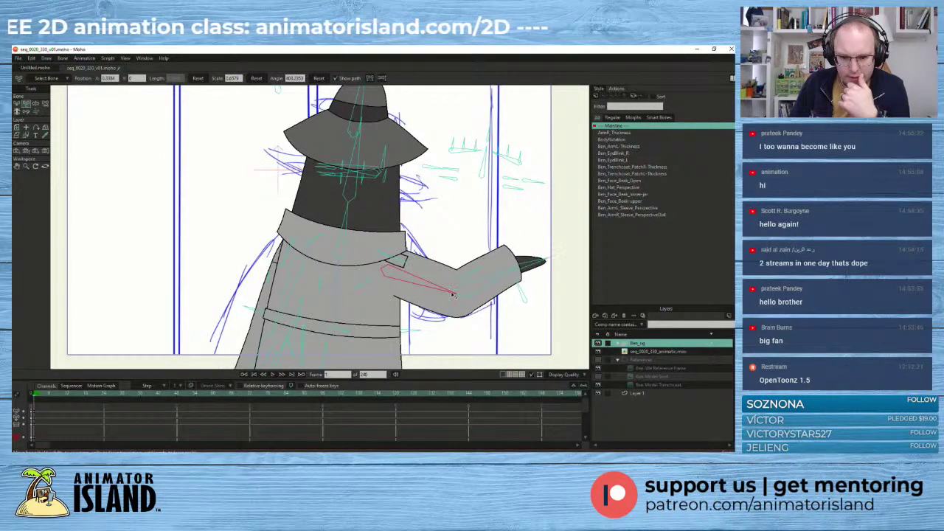
# - Shorten the reaching arm's forearm bone further and rotate it downwards over the sketched sleeve
pyautogui.click(509, 272)
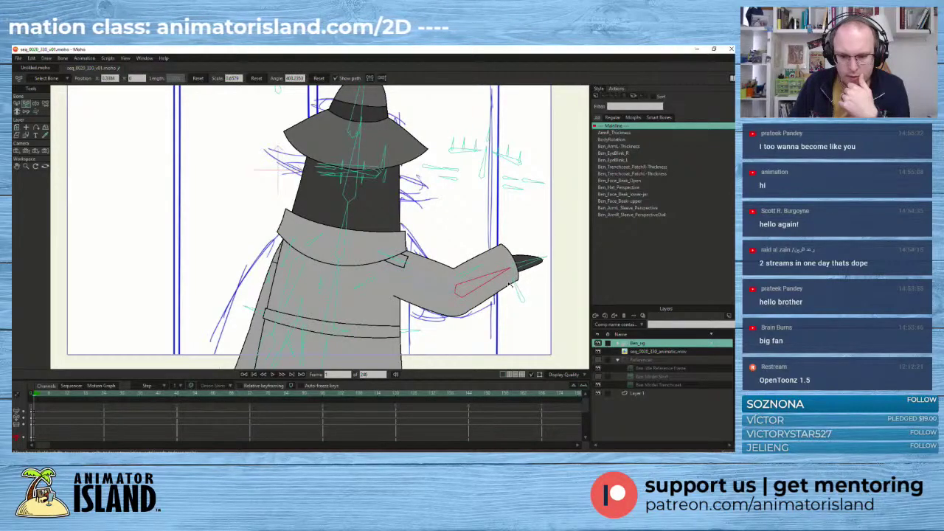
pyautogui.moveTo(509, 281); pyautogui.dragTo(506, 282)
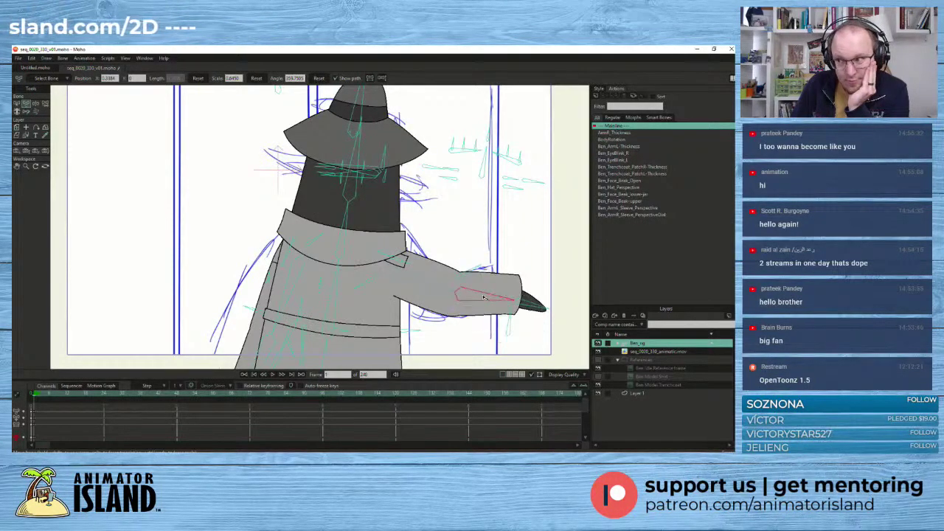
pyautogui.moveTo(484, 304); pyautogui.dragTo(482, 298)
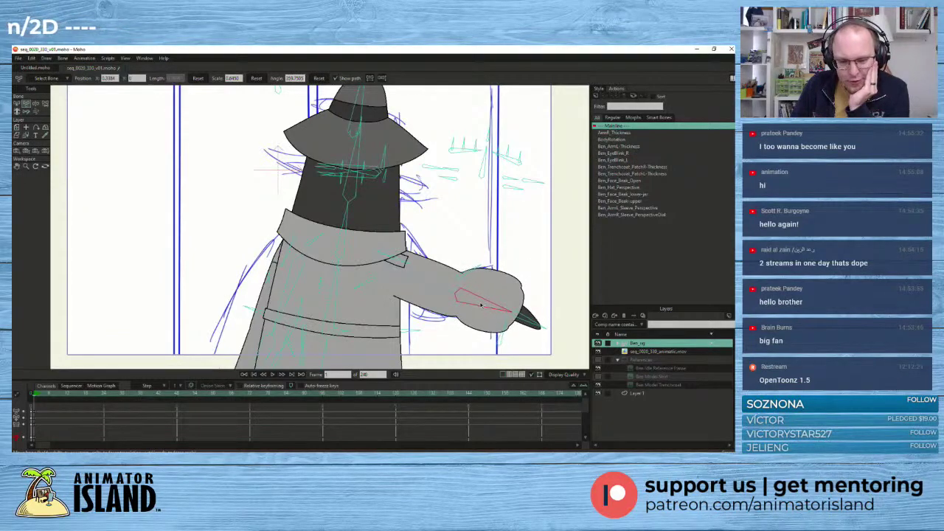
pyautogui.moveTo(483, 304); pyautogui.dragTo(484, 308)
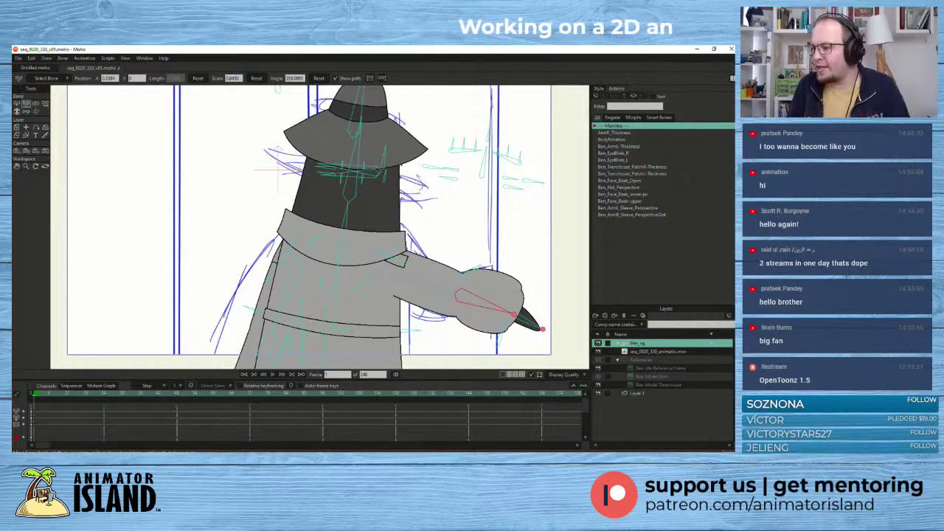
pyautogui.moveTo(485, 306); pyautogui.dragTo(487, 301)
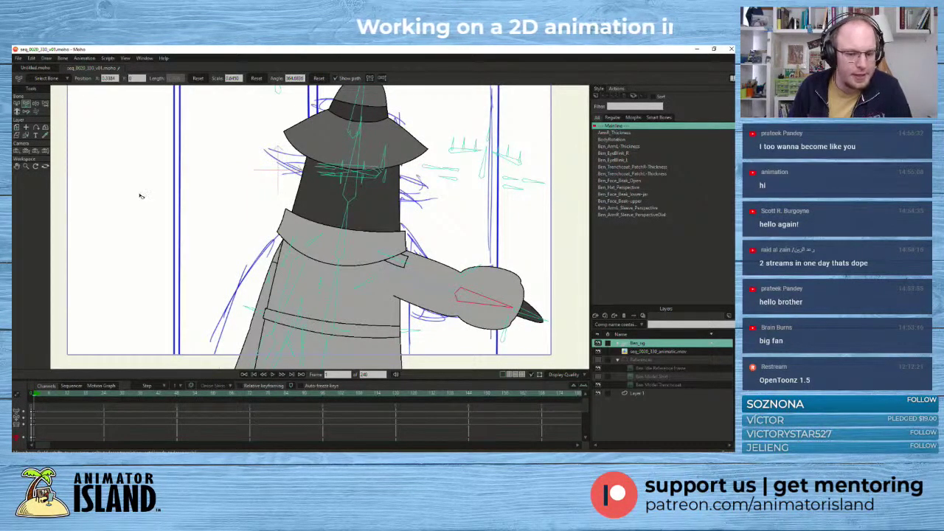
pyautogui.scroll(-4, 428, 178)
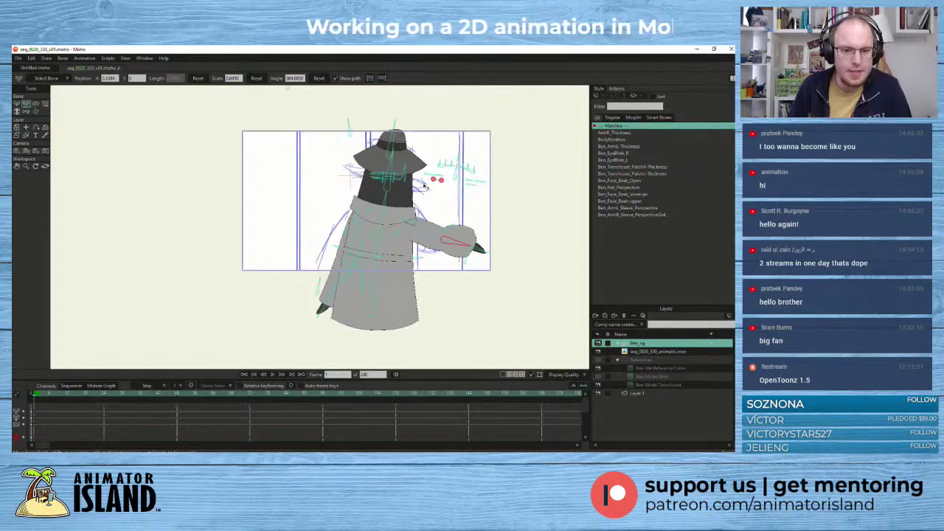
pyautogui.scroll(1, 427, 185)
pyautogui.moveTo(381, 141); pyautogui.dragTo(333, 117)
pyautogui.hotkey('ctrl', 'z')
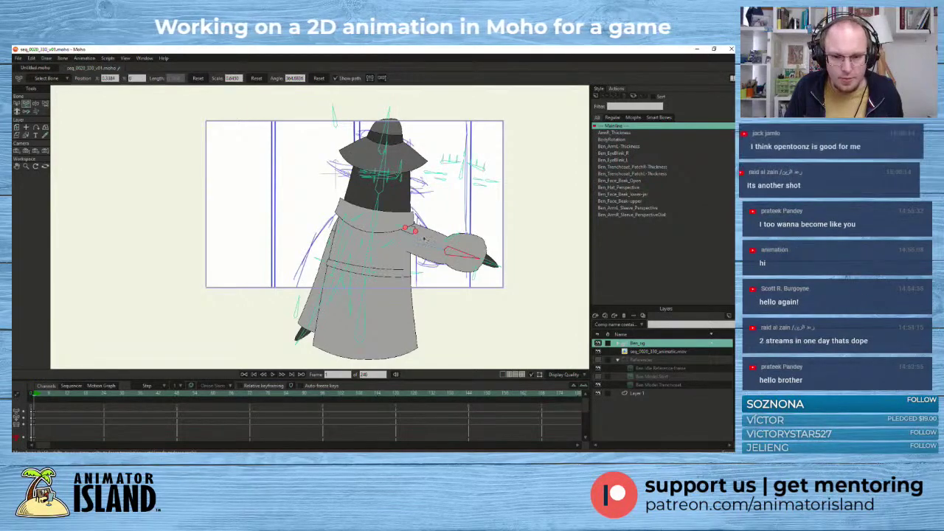
pyautogui.click(458, 174)
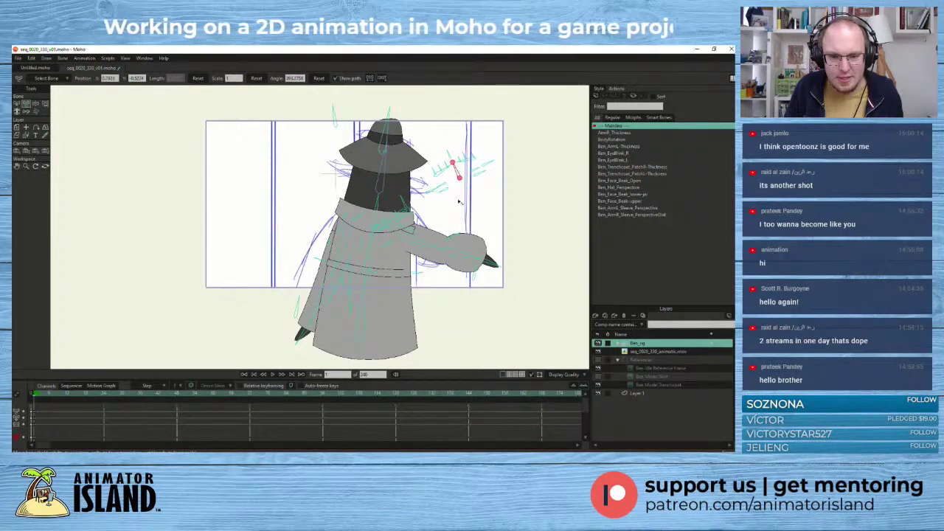
pyautogui.click(453, 238)
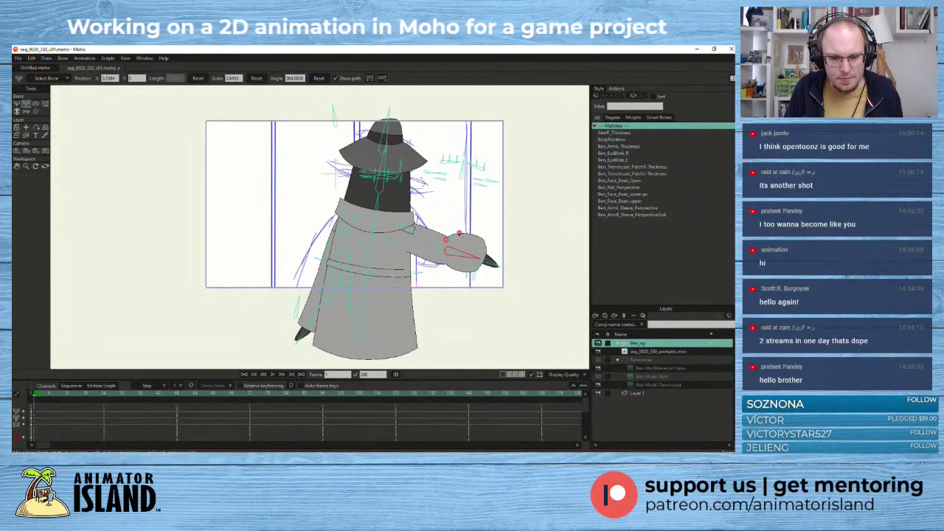
pyautogui.click(454, 227)
pyautogui.click(461, 253)
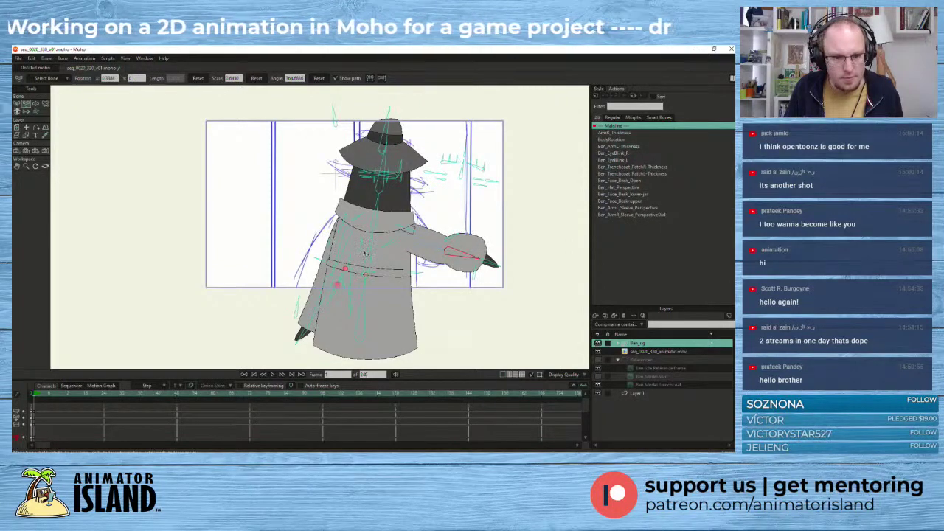
pyautogui.click(440, 179)
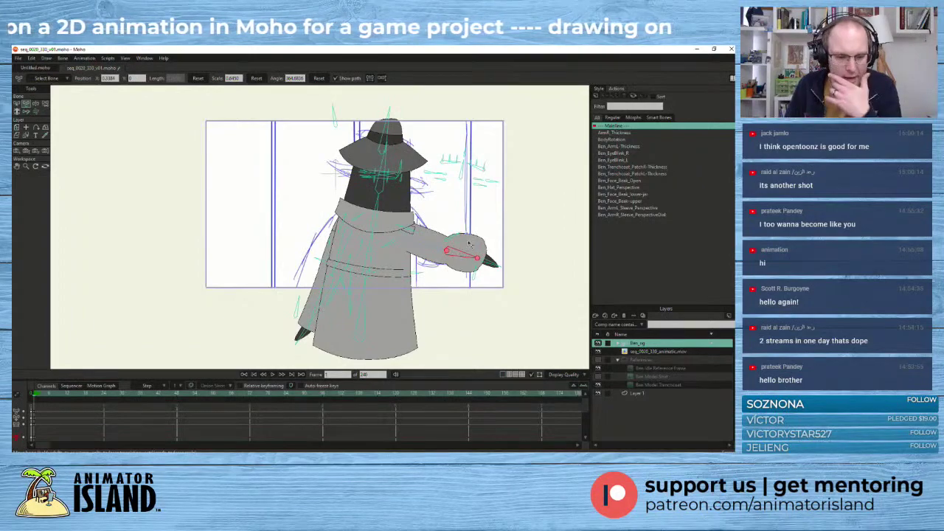
# - Rotate the reaching arm's forearm bone back up until the sleeve is nearly level, and select the upper arm bone
pyautogui.scroll(1, 459, 254)
pyautogui.scroll(-1, 467, 245)
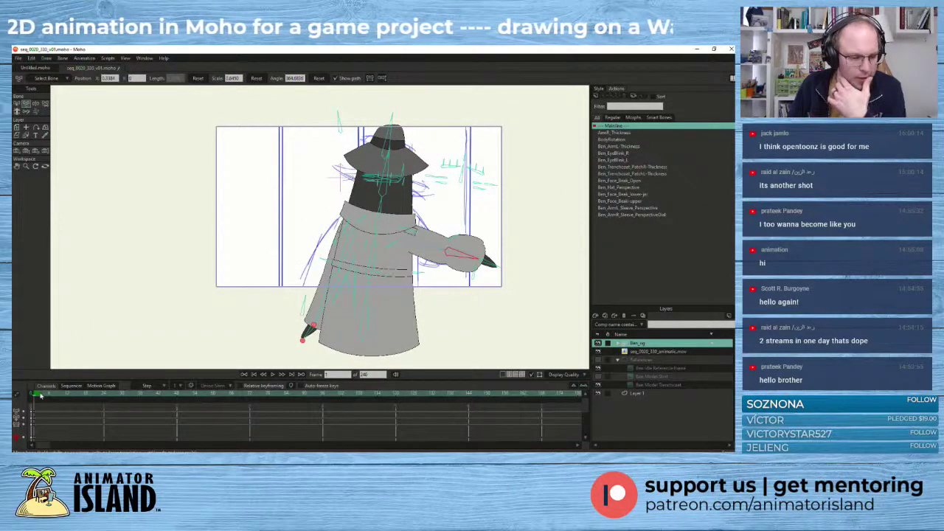
pyautogui.moveTo(465, 259); pyautogui.dragTo(435, 248)
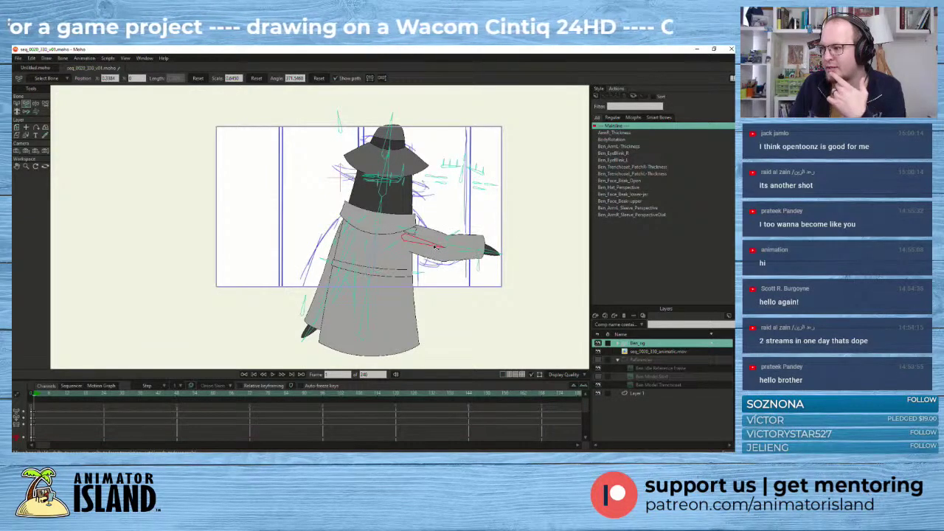
pyautogui.click(438, 247)
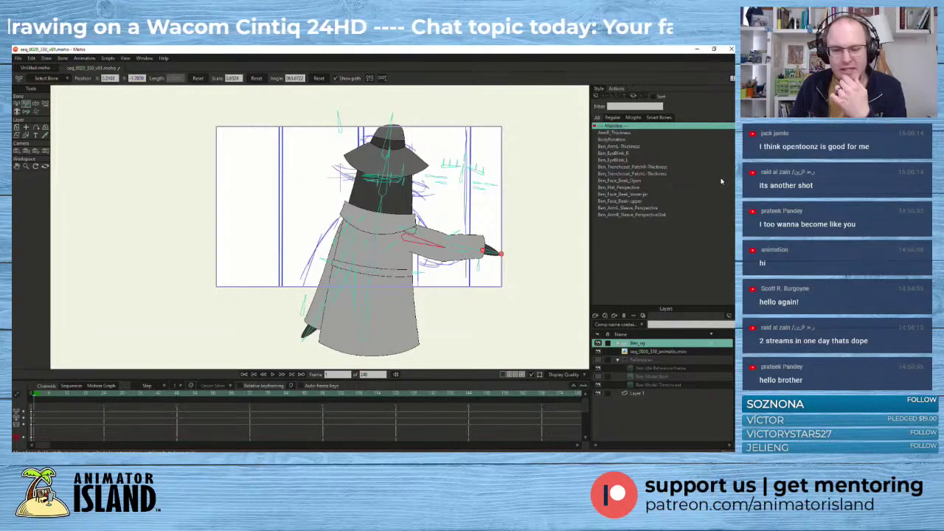
# - Rotate the reaching arm's upper arm bone slightly to about 264.8 degrees
pyautogui.scroll(2, 506, 270)
pyautogui.scroll(-1, 475, 273)
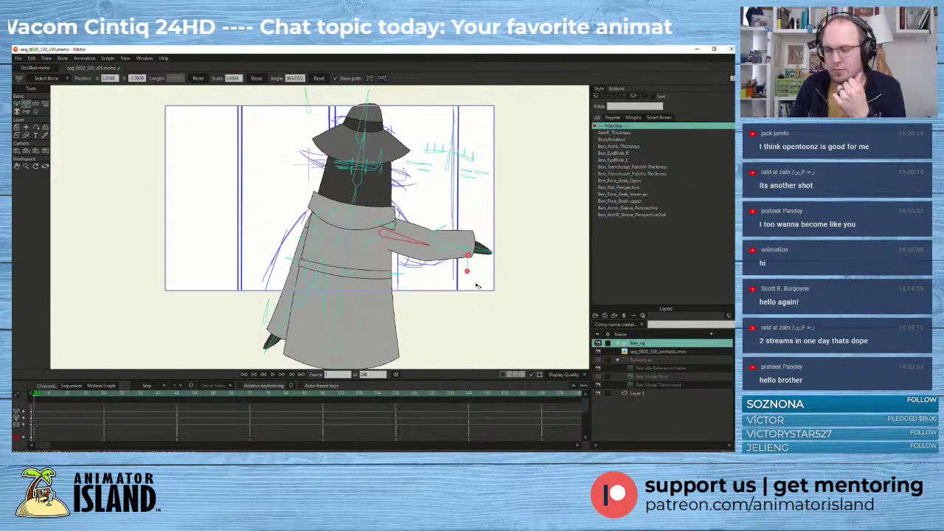
pyautogui.click(414, 242)
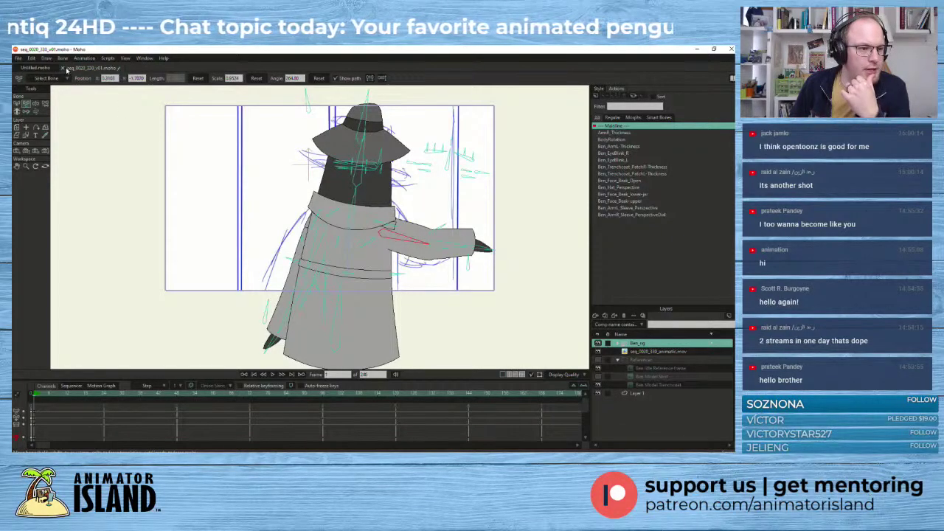
# - Open the rig project Ben_v06.moho from the MS Salmon project's Rigs > Ben folder
pyautogui.click(18, 58)
pyautogui.moveTo(34, 99)
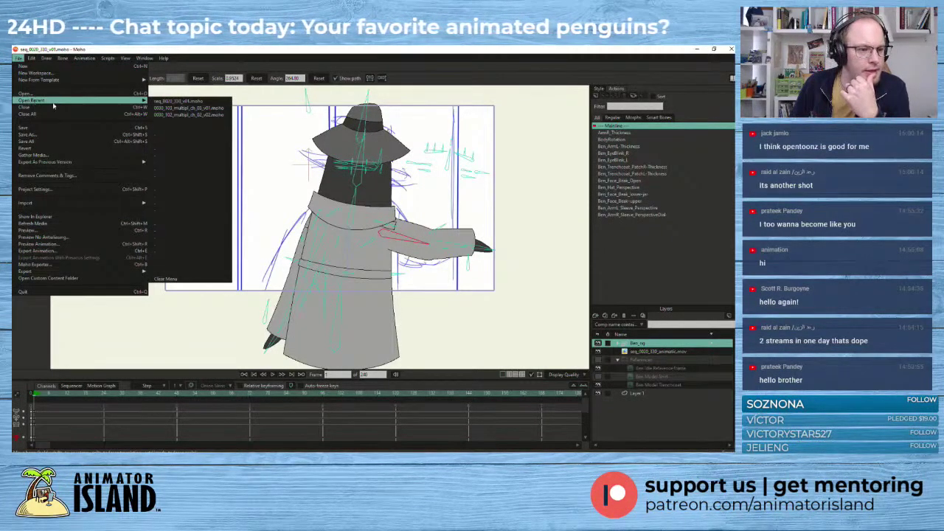
pyautogui.click(111, 94)
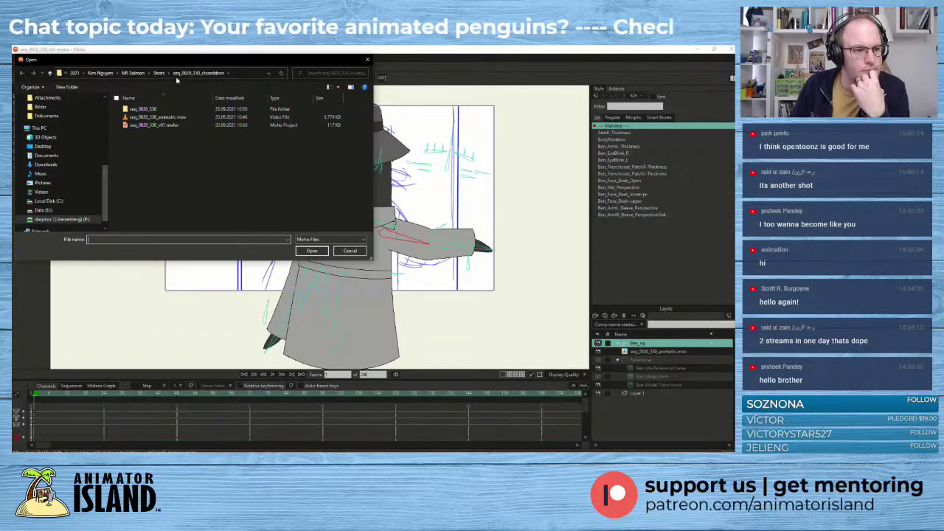
pyautogui.click(159, 73)
pyautogui.click(133, 73)
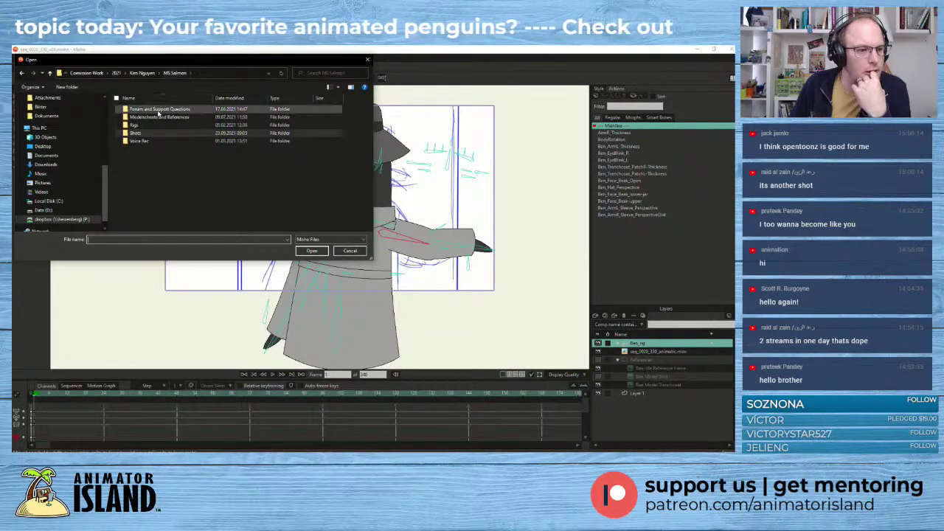
pyautogui.doubleClick(150, 124)
pyautogui.doubleClick(146, 109)
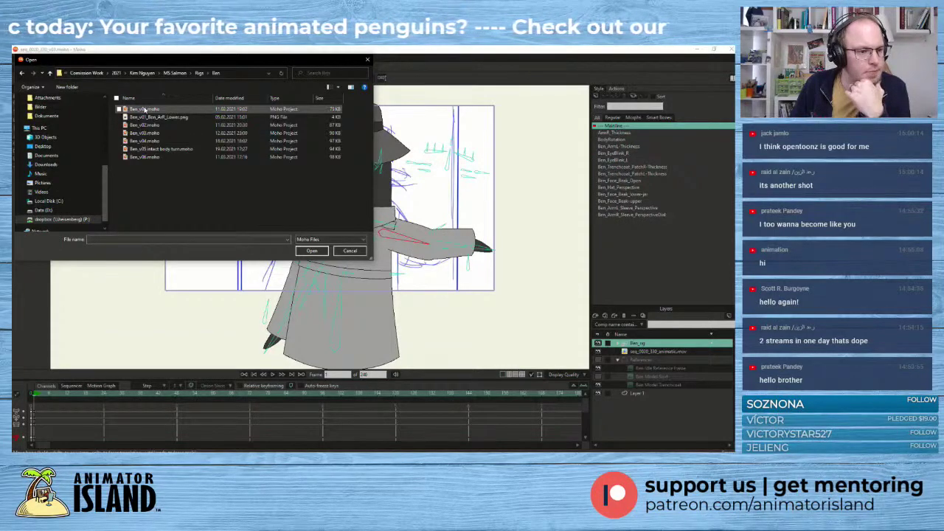
pyautogui.click(149, 157)
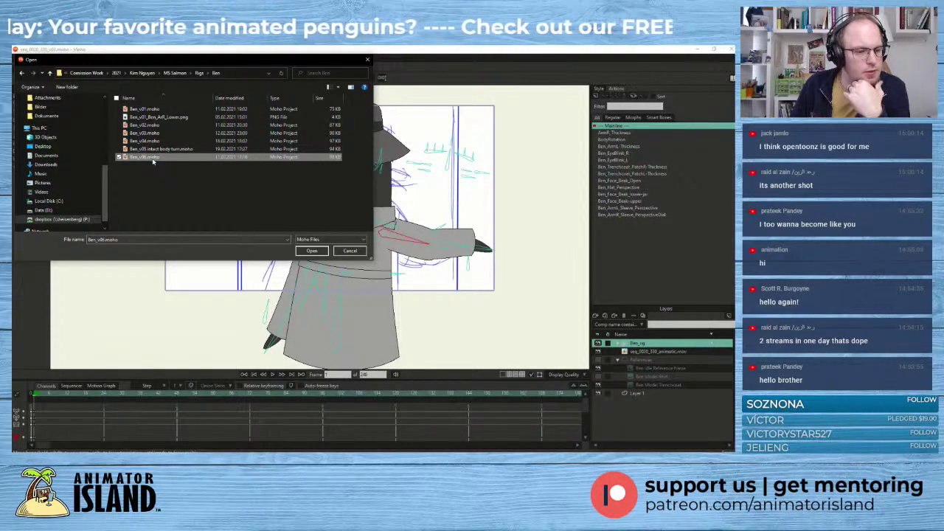
pyautogui.doubleClick(152, 160)
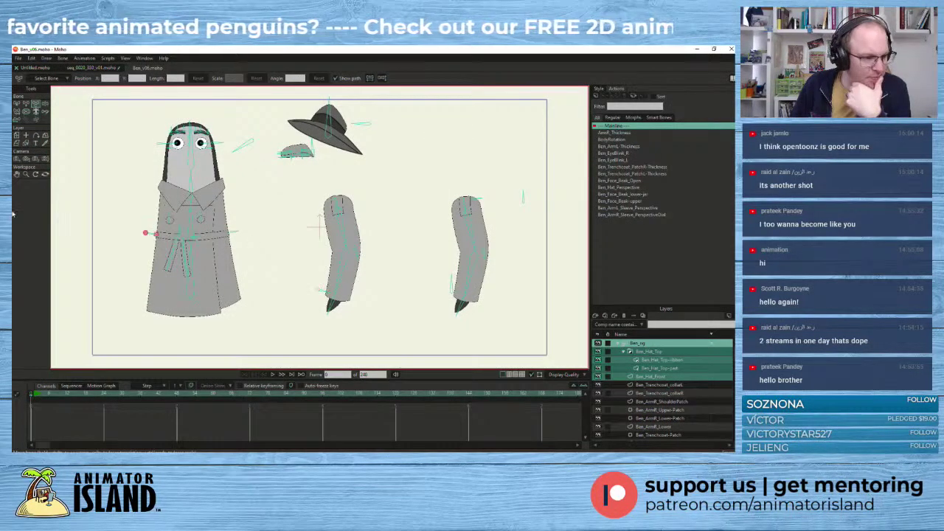
pyautogui.moveTo(246, 149)
pyautogui.mouseDown()
pyautogui.moveTo(241, 158)
pyautogui.moveTo(287, 151)
pyautogui.moveTo(309, 133)
pyautogui.moveTo(272, 169)
pyautogui.moveTo(231, 169)
pyautogui.moveTo(269, 110)
pyautogui.moveTo(262, 96)
pyautogui.moveTo(284, 144)
pyautogui.moveTo(258, 99)
pyautogui.moveTo(222, 127)
pyautogui.moveTo(232, 136)
pyautogui.mouseUp()
pyautogui.hotkey('ctrl', 'z')
pyautogui.click(172, 279)
# - At frame 5, turn the character to its back view and bend one arm outwards with a shortened forearm bone
pyautogui.click(46, 393)
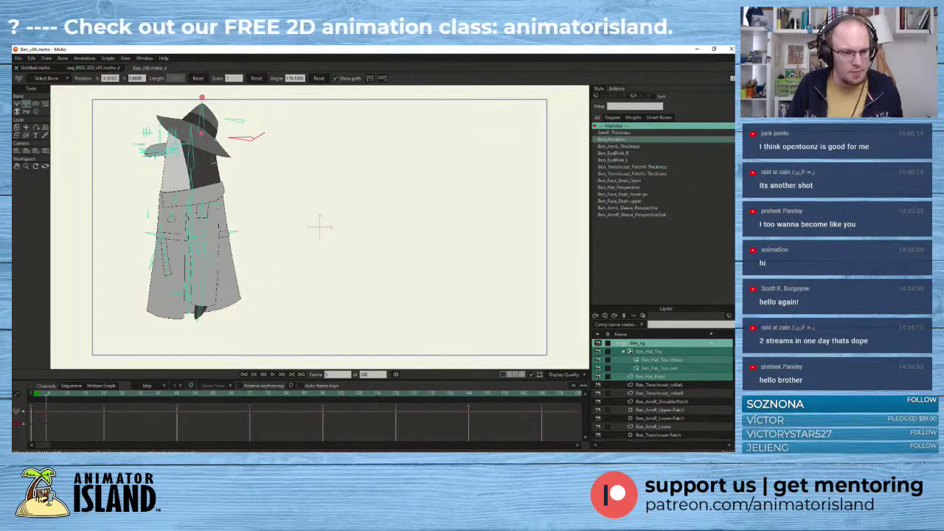
pyautogui.hotkey('ctrl', 'z')
pyautogui.scroll(1, 166, 229)
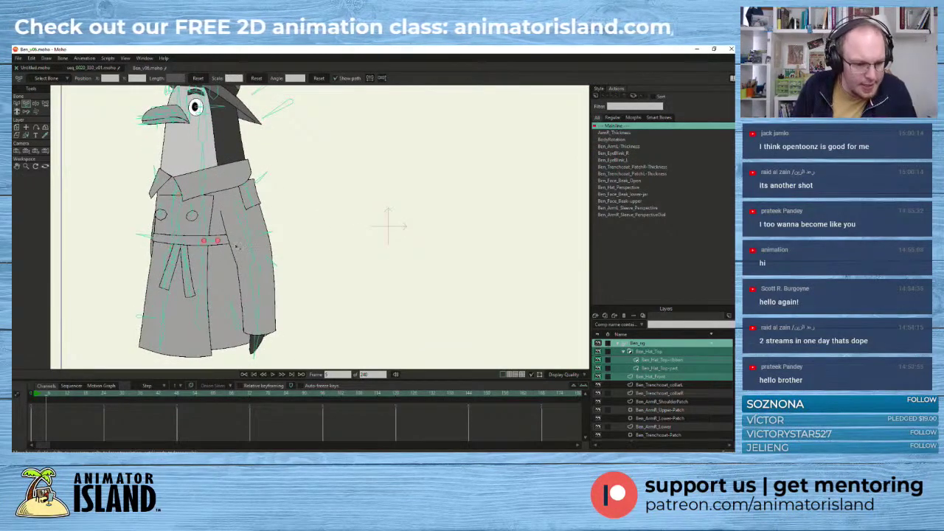
pyautogui.scroll(1, 236, 236)
pyautogui.moveTo(286, 267)
pyautogui.mouseDown()
pyautogui.moveTo(285, 275)
pyautogui.moveTo(294, 253)
pyautogui.moveTo(278, 284)
pyautogui.moveTo(293, 257)
pyautogui.mouseUp()
pyautogui.scroll(-2, 292, 257)
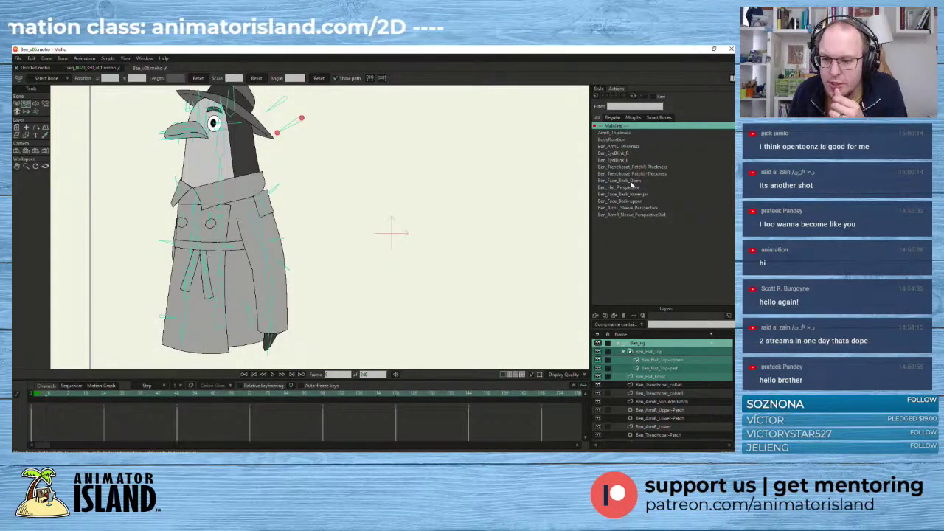
pyautogui.moveTo(269, 324); pyautogui.dragTo(268, 259)
pyautogui.moveTo(277, 107); pyautogui.dragTo(316, 83)
pyautogui.moveTo(294, 278); pyautogui.dragTo(319, 257)
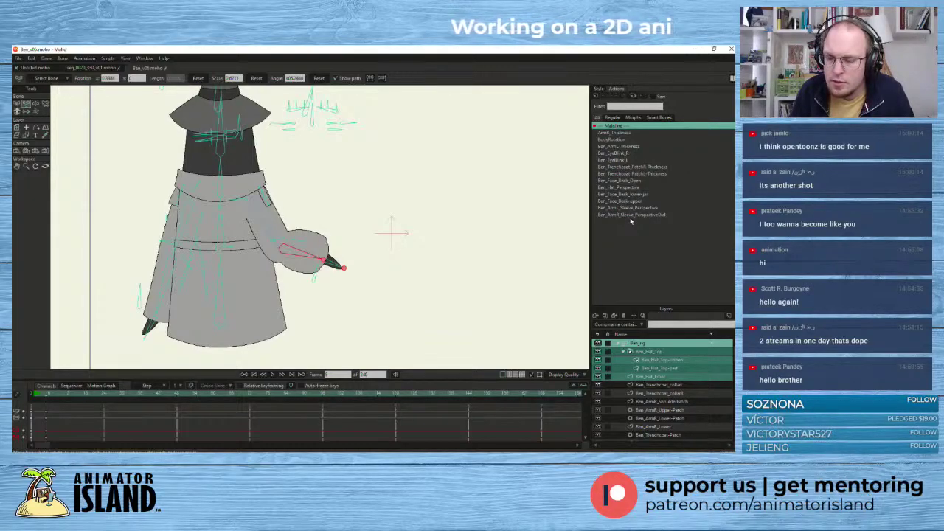
# - Open the BodyRotation action for editing with the Bone Constraints tool and enlarge the timeline to show more channels
pyautogui.doubleClick(619, 139)
pyautogui.press('b')
pyautogui.click(279, 242)
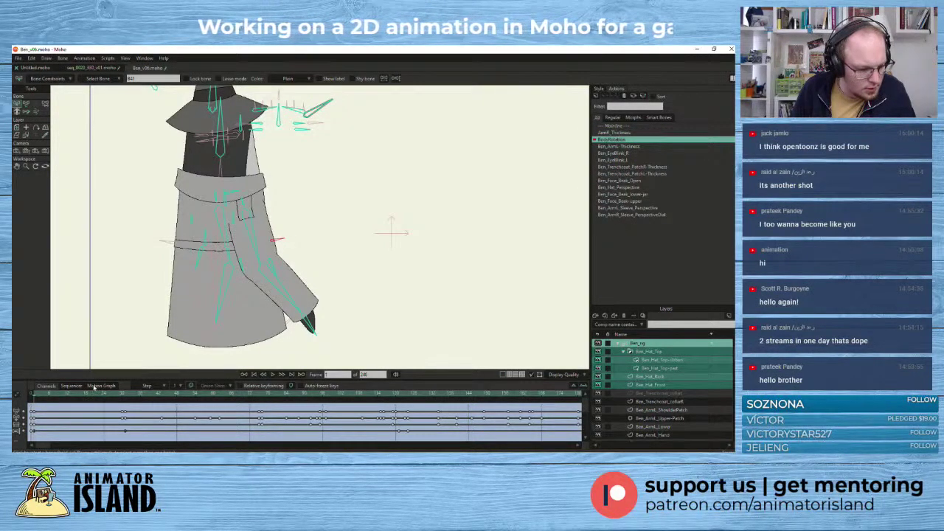
pyautogui.moveTo(94, 381); pyautogui.dragTo(93, 363)
pyautogui.scroll(-1, 90, 416)
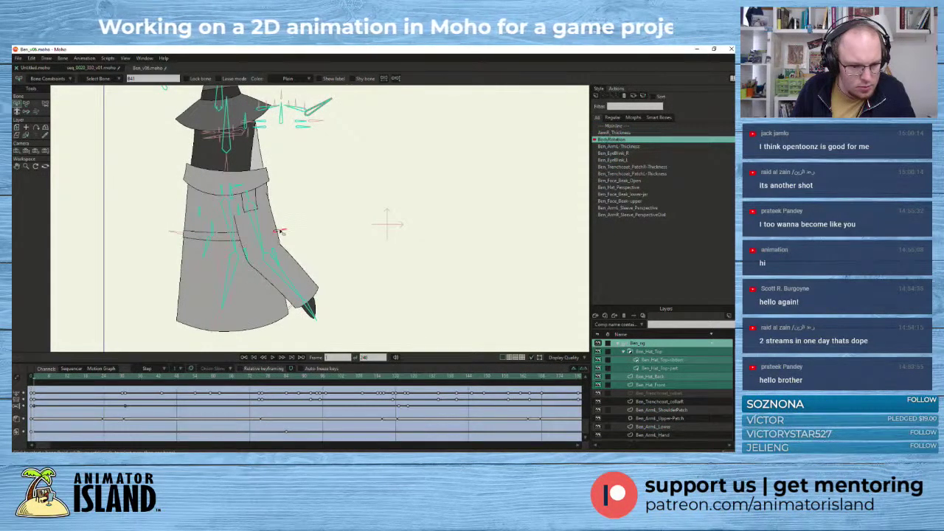
# - Select the Ben_ArmL-Thickness bone and delete its keyframes from the BodyRotation action
pyautogui.click(278, 255)
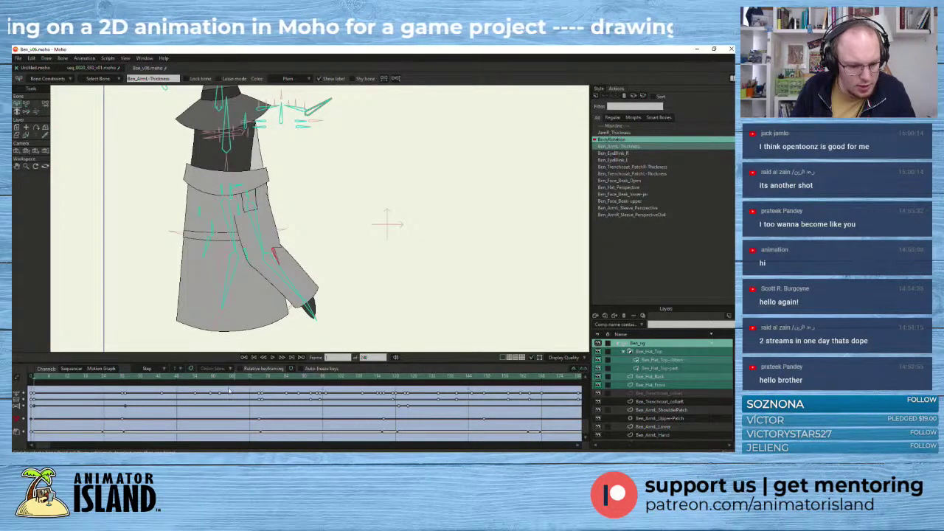
pyautogui.moveTo(39, 381); pyautogui.dragTo(484, 396)
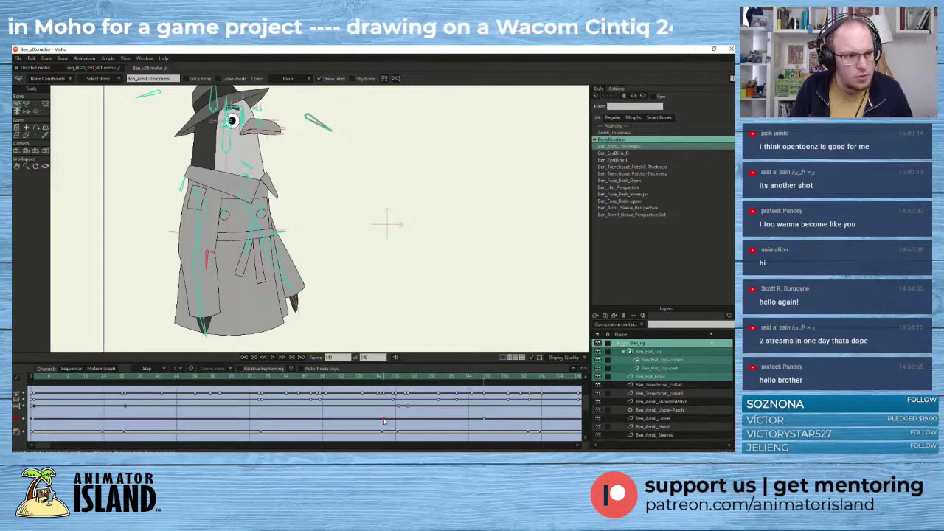
pyautogui.scroll(-1, 486, 422)
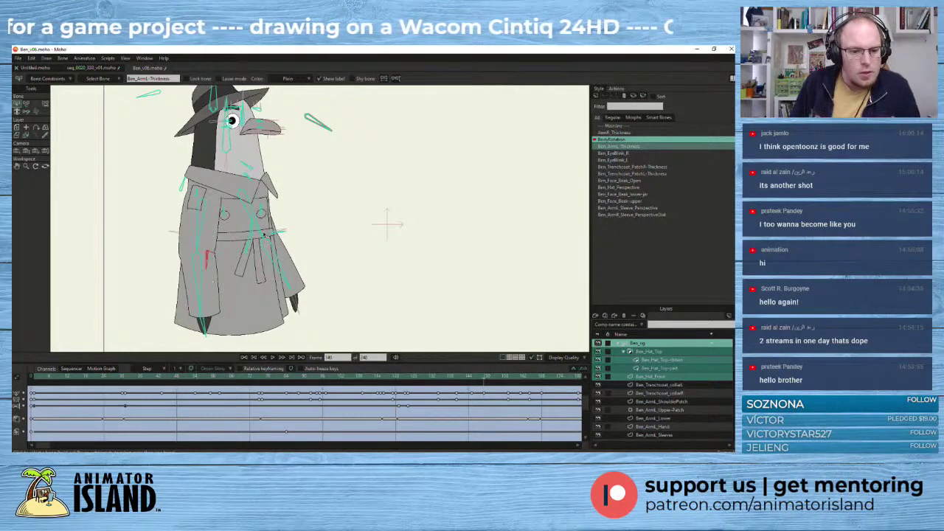
# - Select the ArmR_Thickness bone and delete its keyframes from the BodyRotation action
pyautogui.click(279, 233)
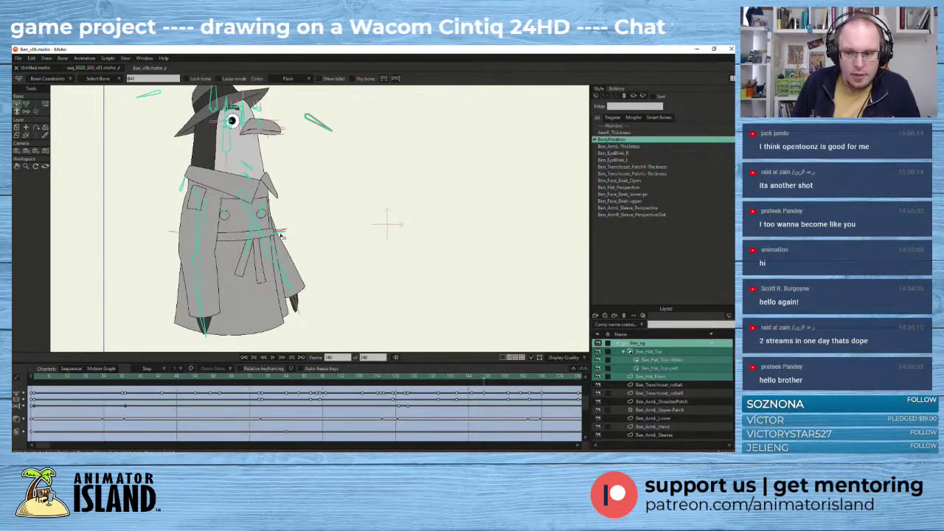
pyautogui.click(281, 235)
pyautogui.click(275, 235)
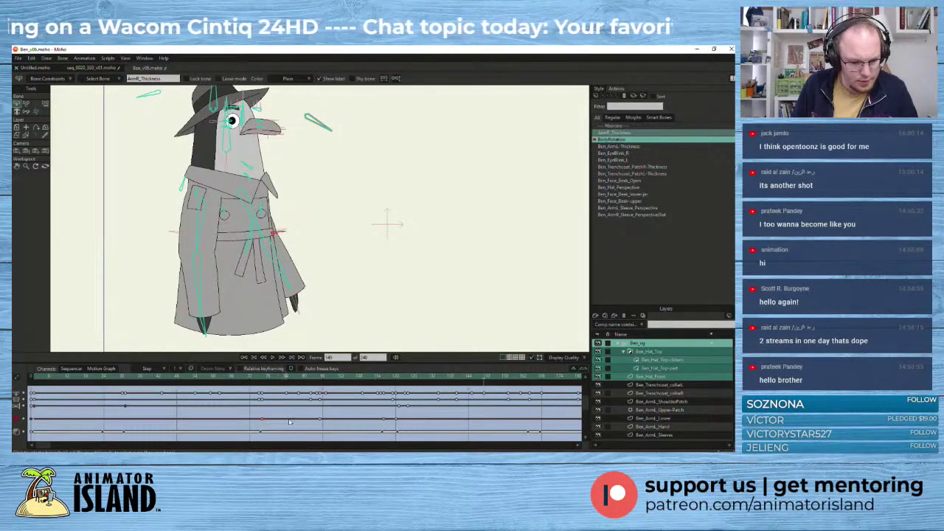
pyautogui.click(384, 419)
pyautogui.keyDown('shift'); pyautogui.click(396, 419); pyautogui.keyUp('shift')
pyautogui.press('Delete')
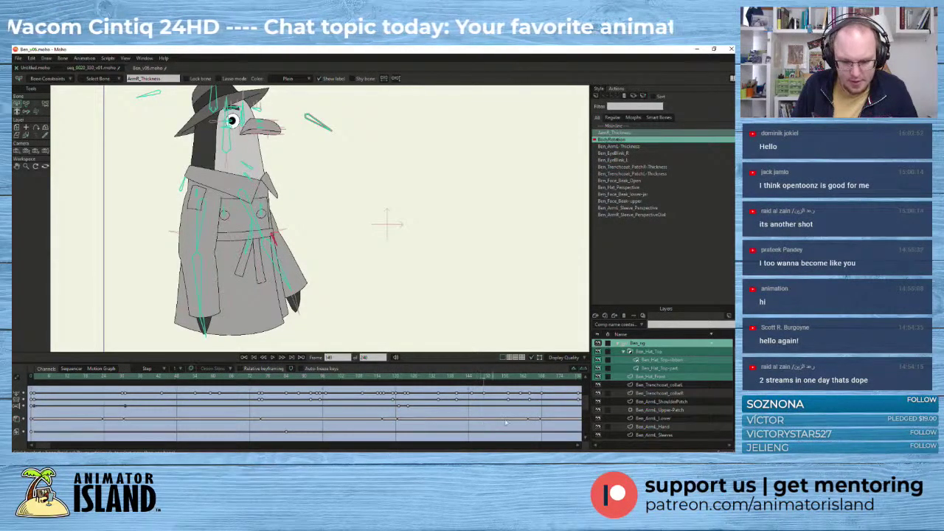
# - Scrub the action to frame 82 and delete the keyframes of the patch thickness bone beside the collar's back edge
pyautogui.click(271, 380)
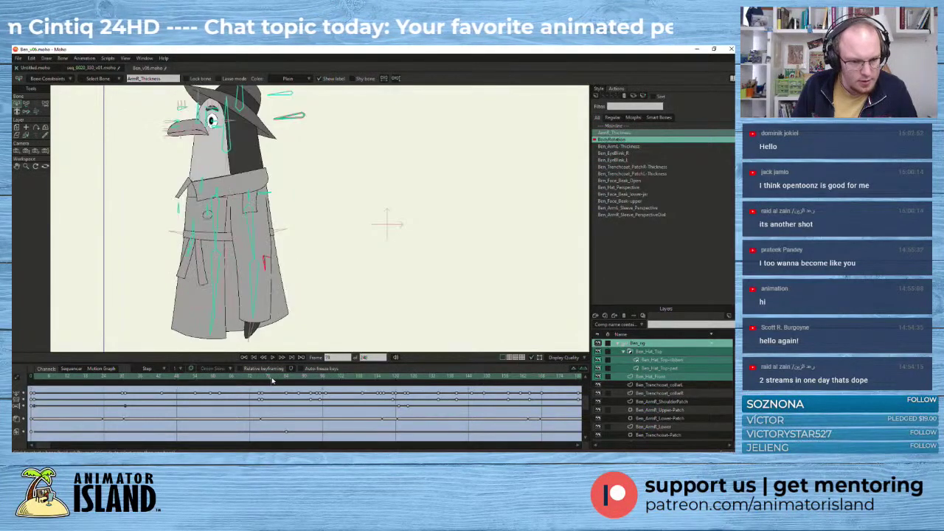
pyautogui.click(94, 159)
pyautogui.moveTo(279, 380)
pyautogui.mouseDown()
pyautogui.moveTo(207, 385)
pyautogui.moveTo(526, 378)
pyautogui.moveTo(255, 398)
pyautogui.moveTo(87, 389)
pyautogui.moveTo(281, 384)
pyautogui.mouseUp()
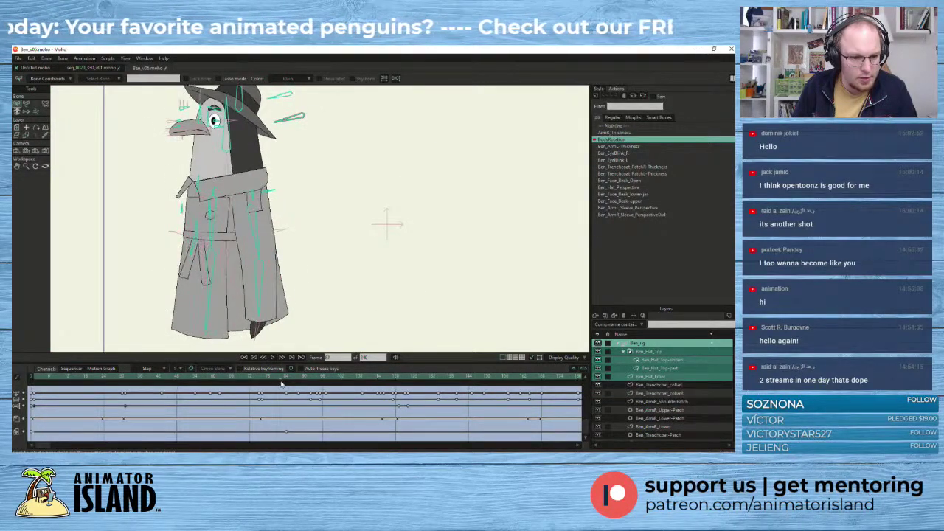
pyautogui.click(269, 192)
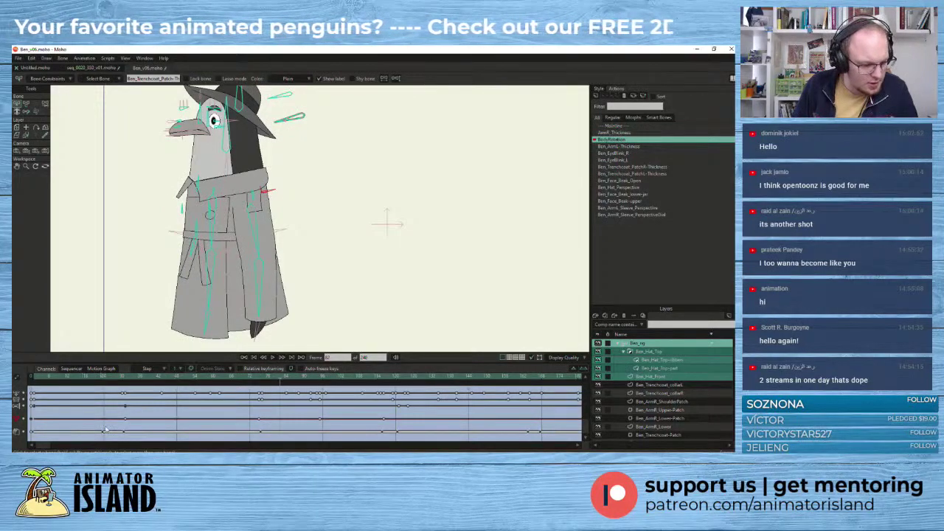
pyautogui.moveTo(263, 421); pyautogui.dragTo(327, 421)
pyautogui.click(385, 419)
pyautogui.press('Delete')
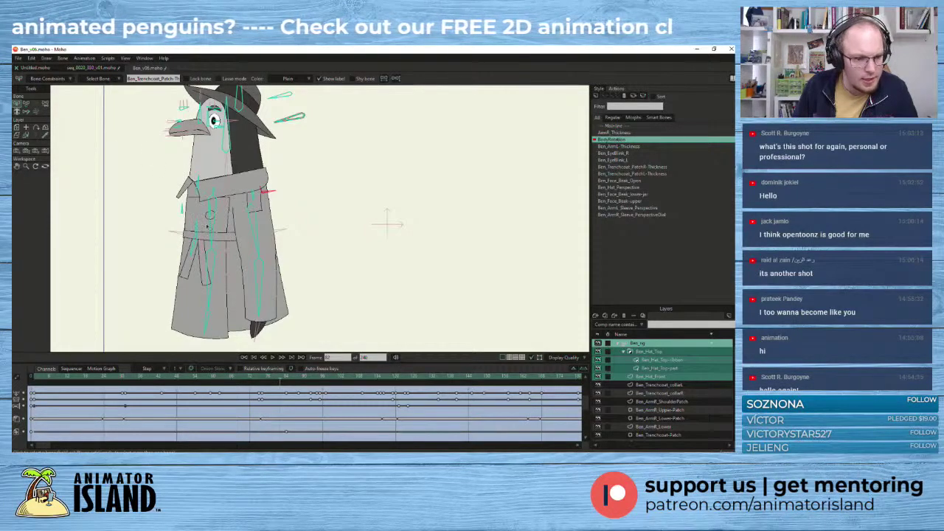
# - Scrub the action to frame 103 and delete the Ben_Trenchcoat_PatchL-Thickness bone's keyframes
pyautogui.click(198, 378)
pyautogui.moveTo(199, 380); pyautogui.dragTo(343, 361)
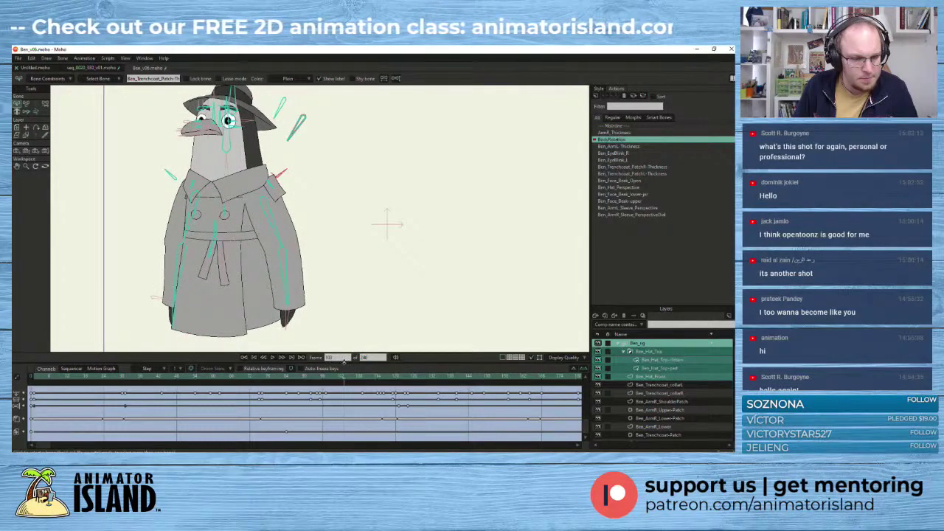
pyautogui.click(172, 176)
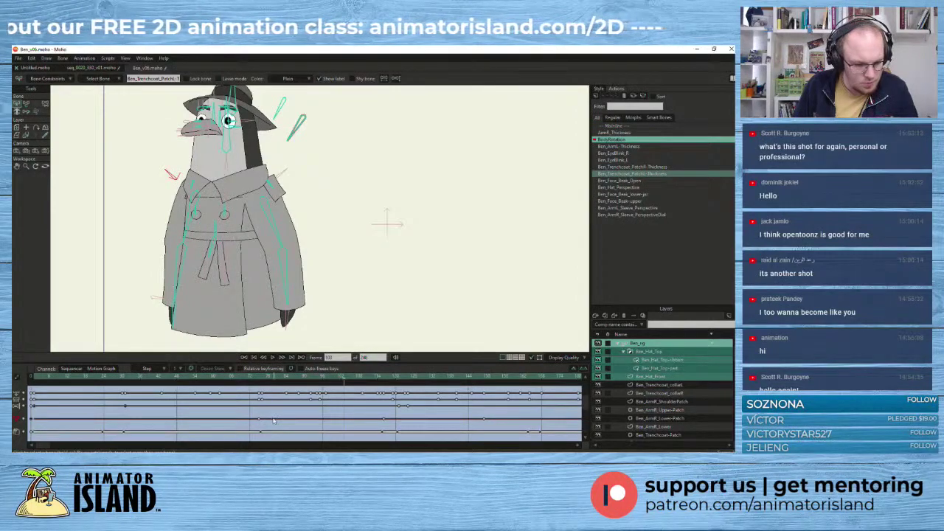
pyautogui.moveTo(260, 422); pyautogui.dragTo(485, 426)
pyautogui.press('Delete')
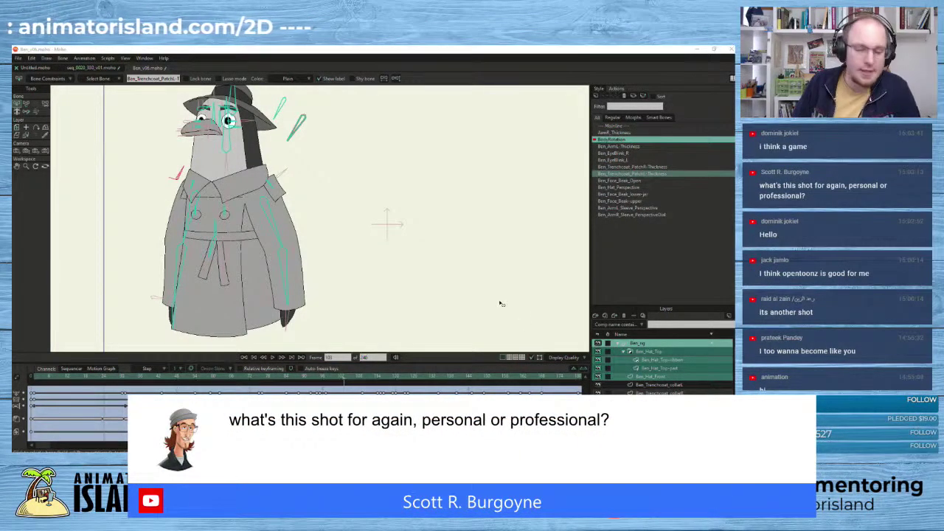
# - Scrub through the BodyRotation action to check the turn, and compare the upper and lower arm bones' keyframe channels near the front view
pyautogui.moveTo(77, 379); pyautogui.dragTo(326, 370)
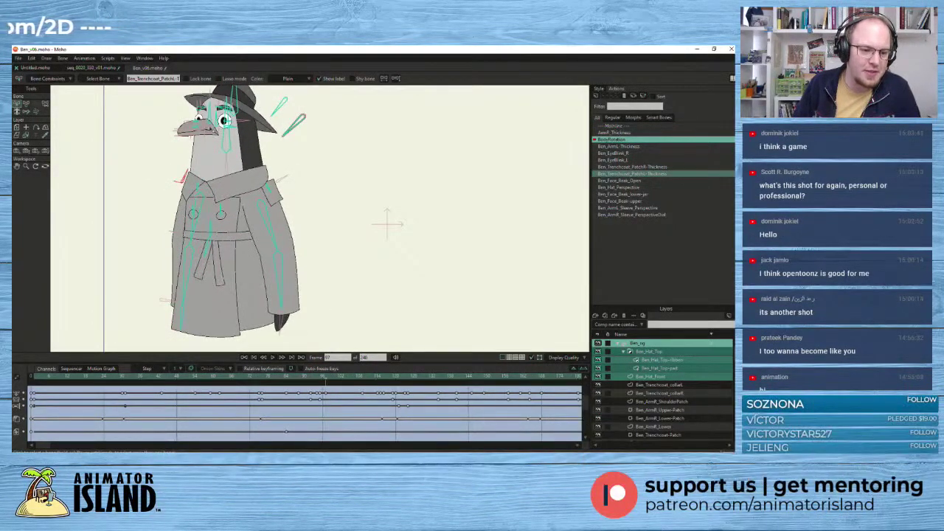
pyautogui.click(347, 225)
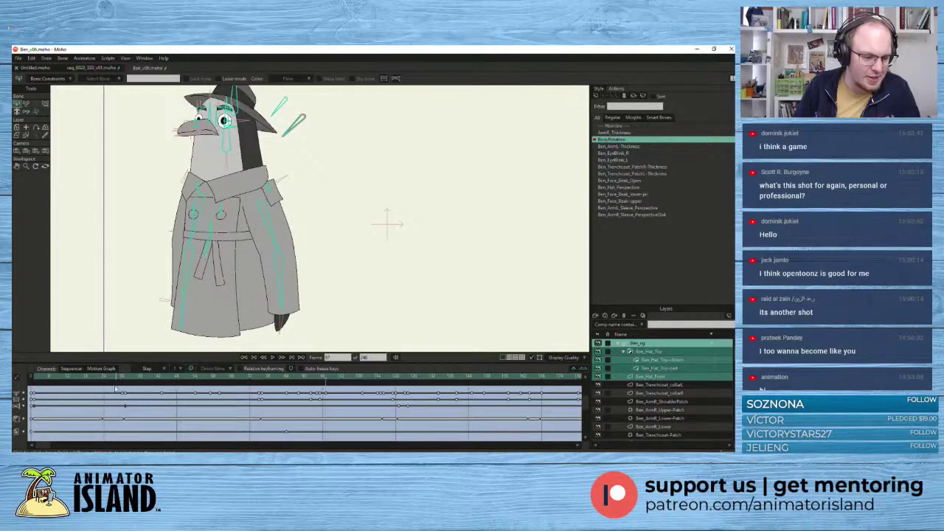
pyautogui.moveTo(78, 379); pyautogui.dragTo(382, 389)
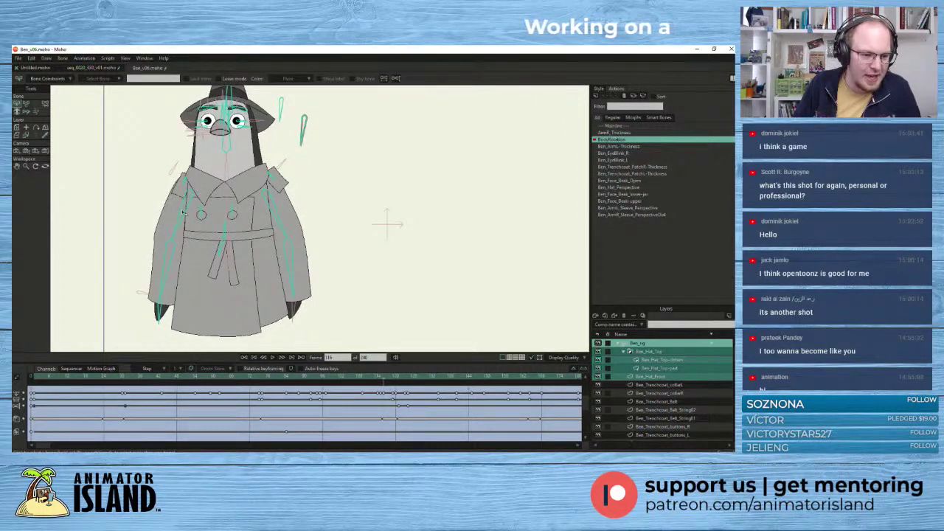
pyautogui.click(183, 213)
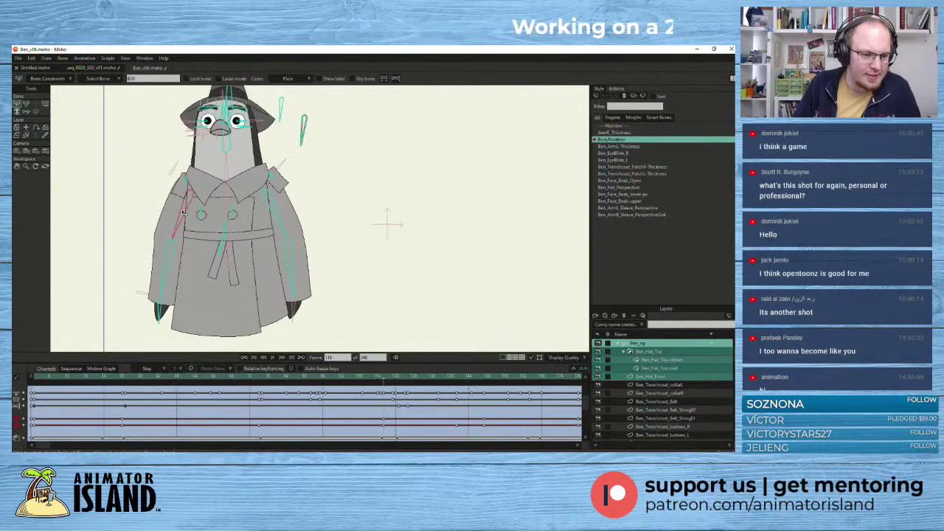
pyautogui.click(169, 258)
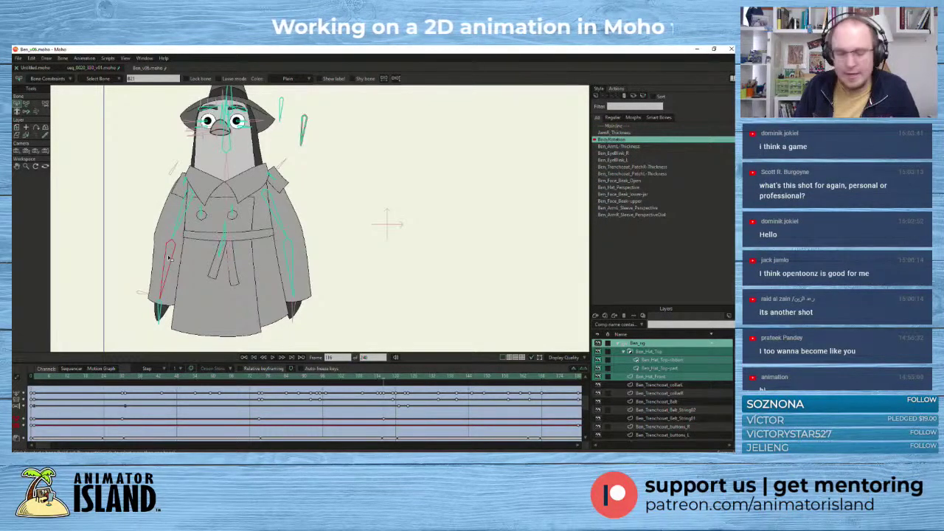
pyautogui.click(185, 219)
pyautogui.click(169, 259)
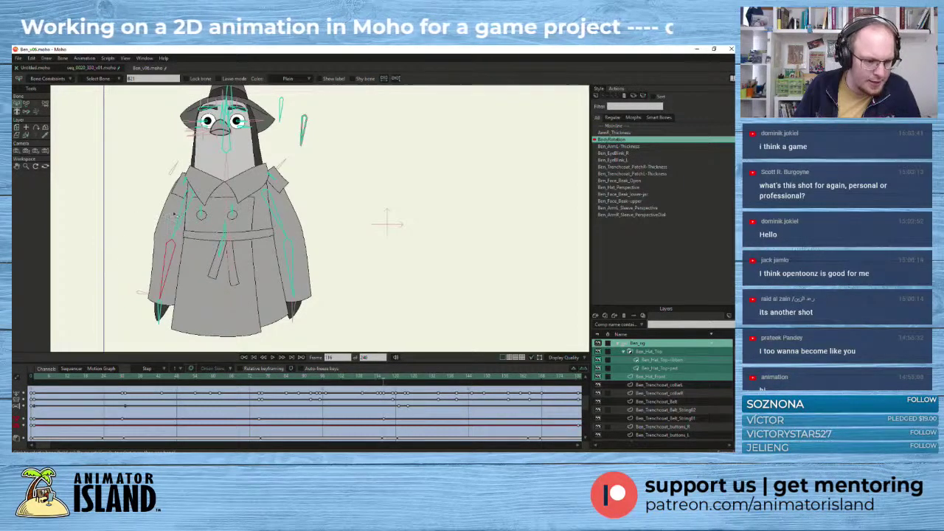
pyautogui.click(182, 217)
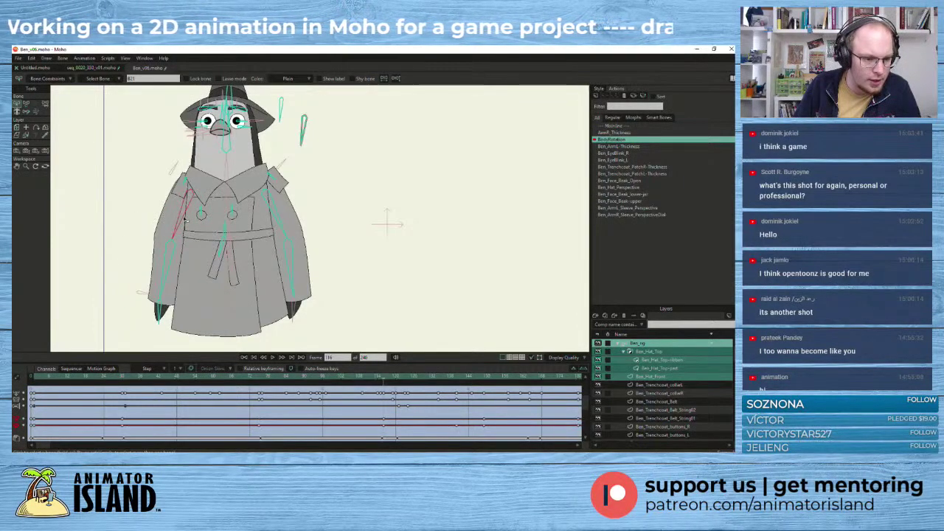
pyautogui.click(168, 263)
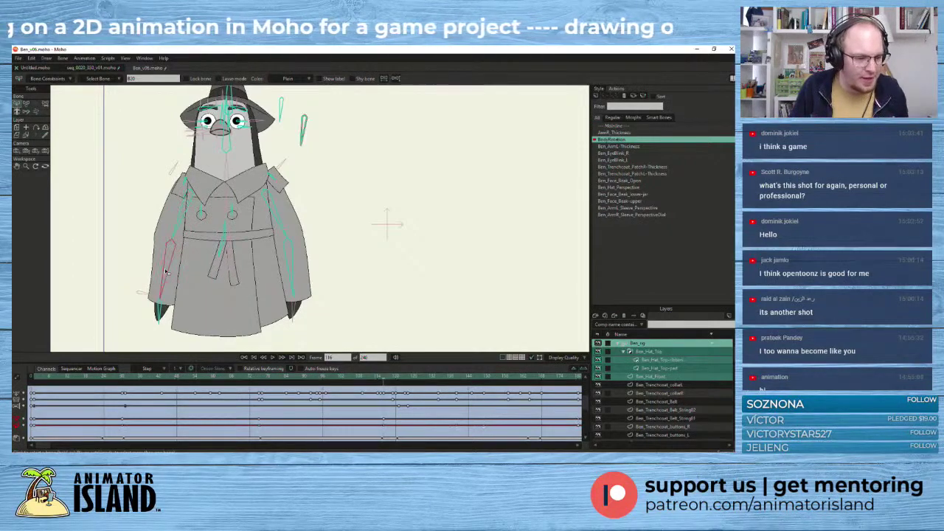
# - Select both arms' upper and lower bones and delete all their keyframes from the BodyRotation action
pyautogui.keyDown('shift'); pyautogui.click(181, 215); pyautogui.keyUp('shift')
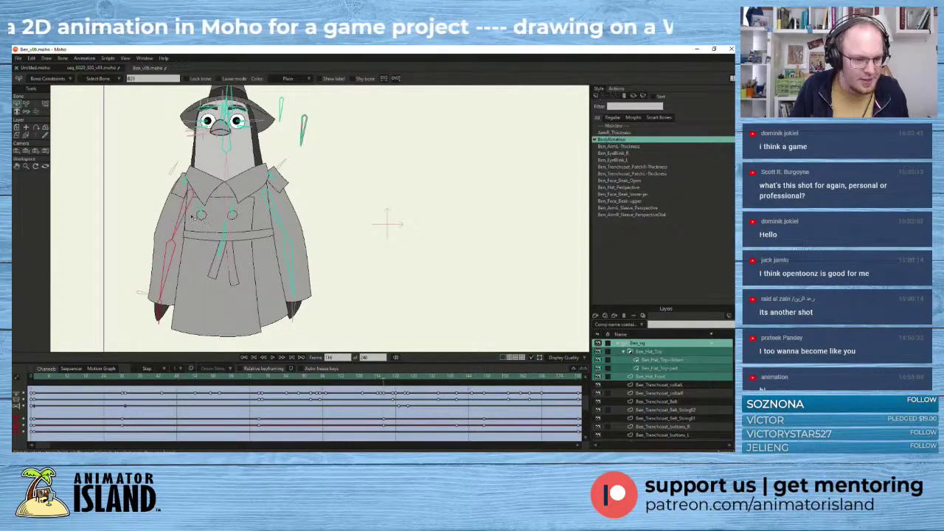
pyautogui.keyDown('shift'); pyautogui.click(282, 214); pyautogui.keyUp('shift')
pyautogui.keyDown('shift'); pyautogui.click(294, 273); pyautogui.keyUp('shift')
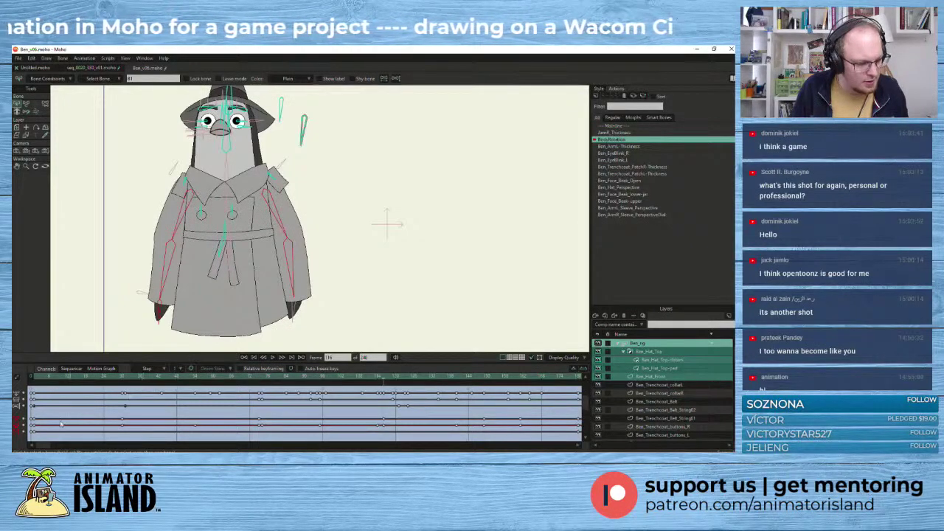
pyautogui.moveTo(32, 417); pyautogui.dragTo(583, 435)
pyautogui.press('Delete')
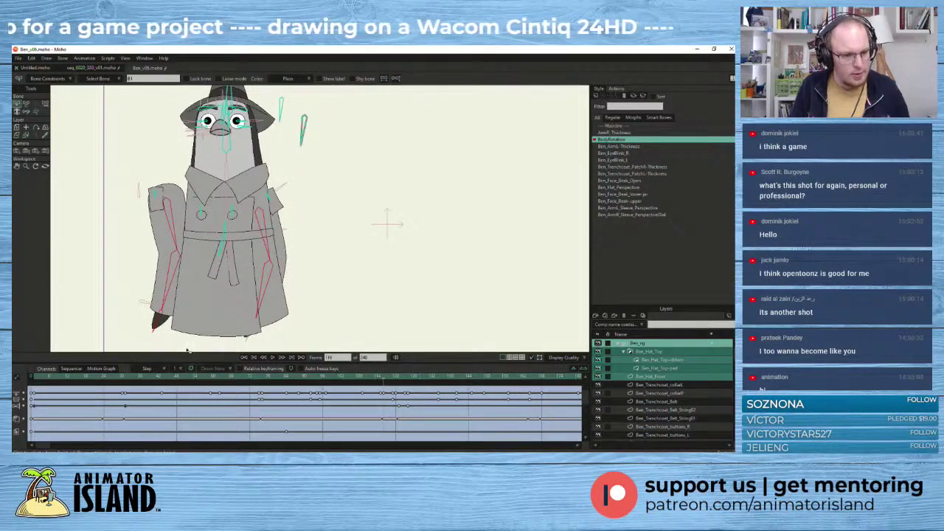
# - Scrub the BodyRotation action to frame 111 to check the arms, and undo the arm bones' keyframe deletion
pyautogui.click(59, 378)
pyautogui.moveTo(59, 379); pyautogui.dragTo(369, 385)
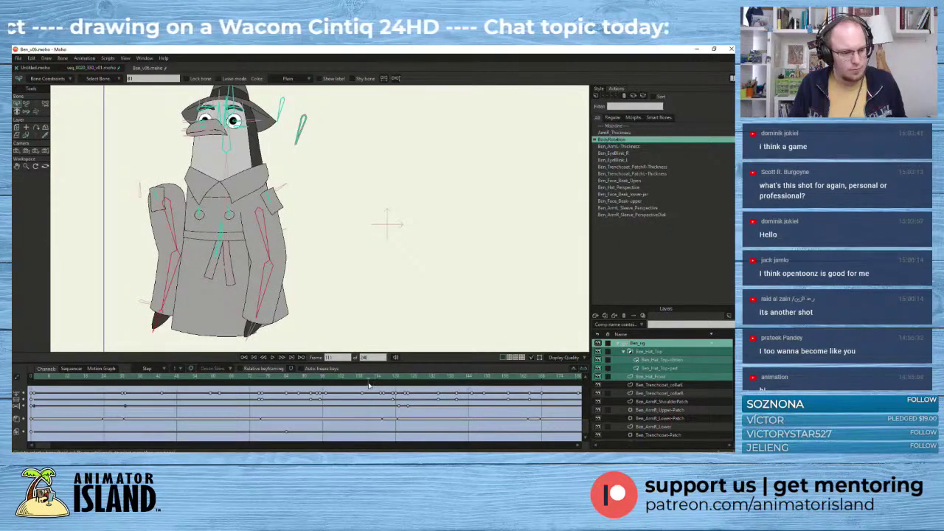
pyautogui.click(268, 198)
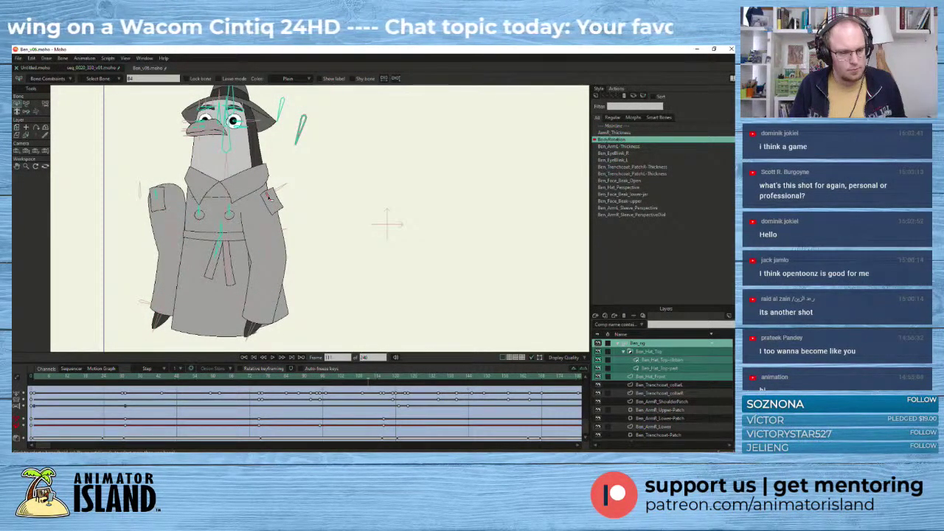
pyautogui.click(273, 206)
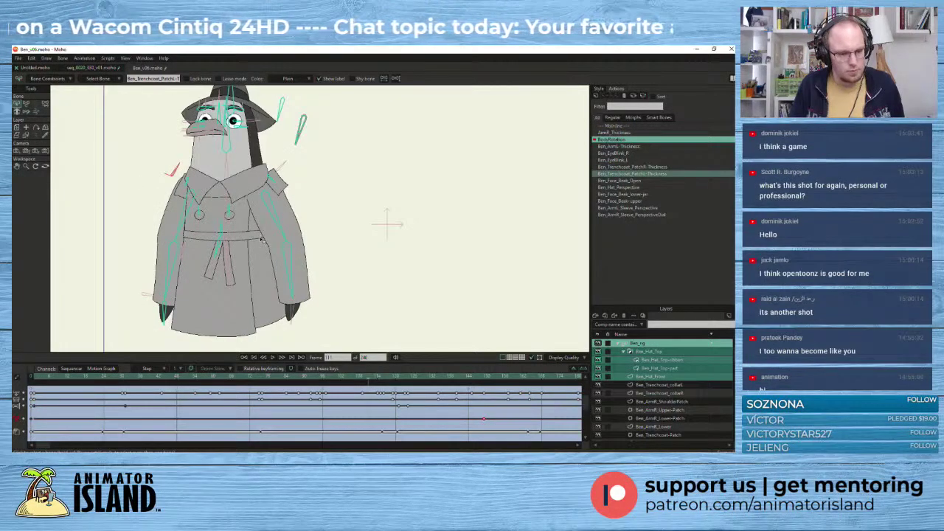
pyautogui.hotkey('ctrl', 'u')
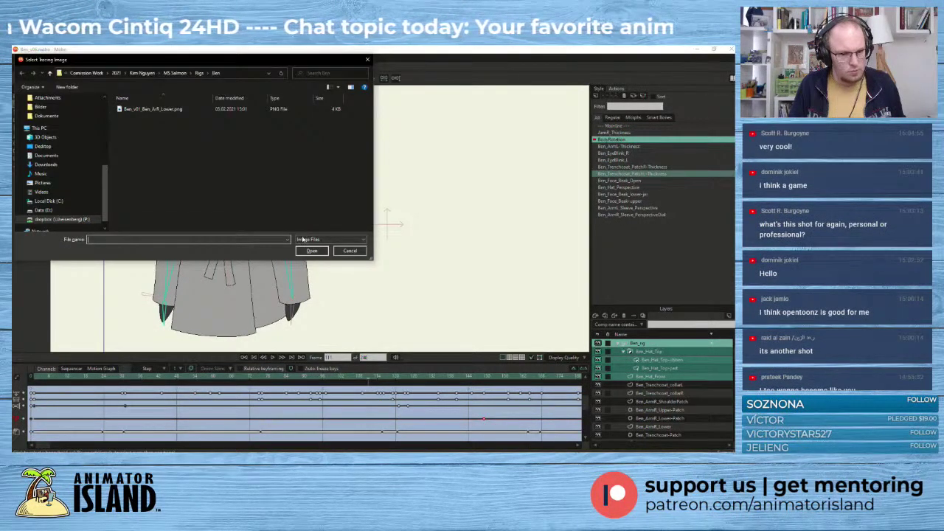
pyautogui.click(350, 250)
pyautogui.hotkey('ctrl', 'z')
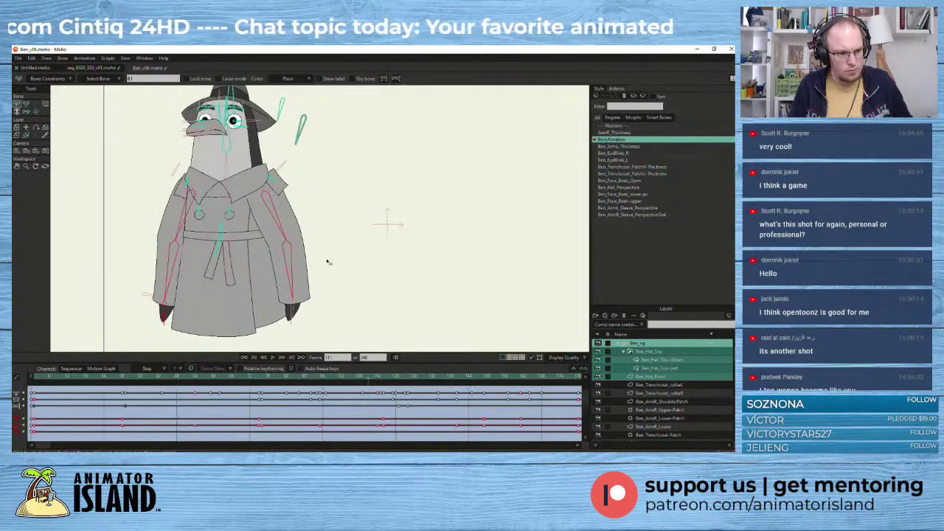
# - Return to the Mainline and select the lower bone of the bent arm
pyautogui.click(281, 220)
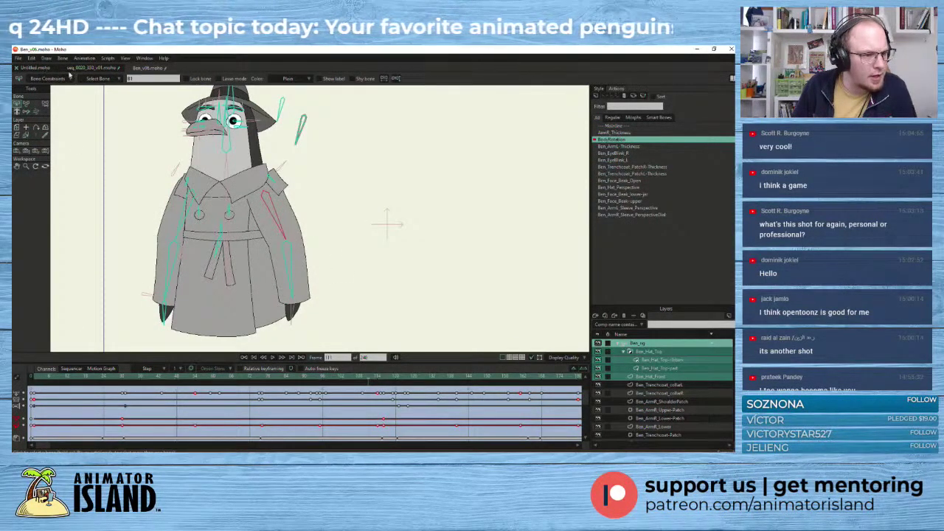
pyautogui.click(613, 126)
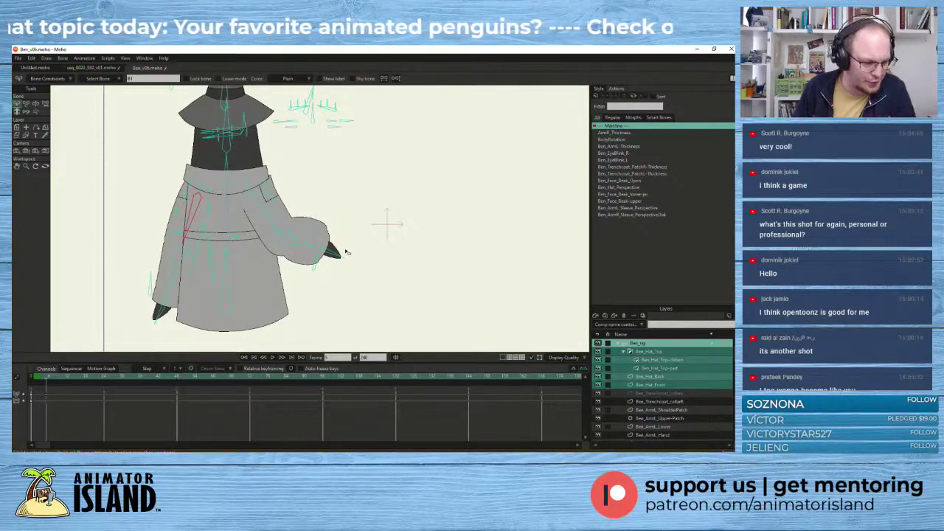
pyautogui.click(311, 247)
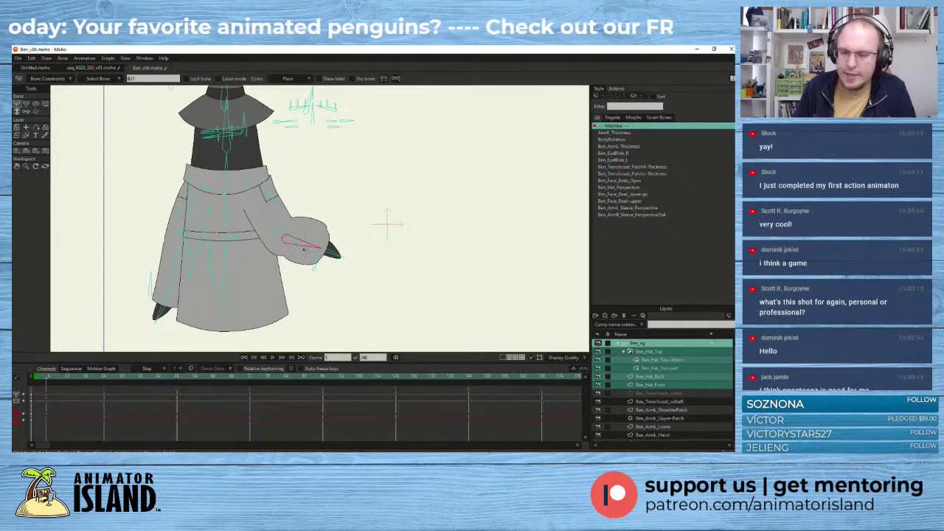
pyautogui.click(639, 208)
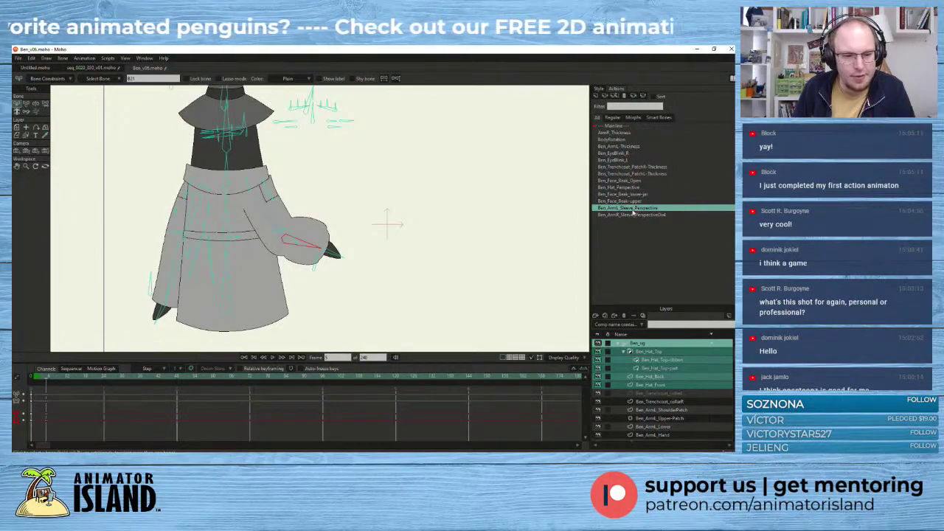
pyautogui.click(309, 245)
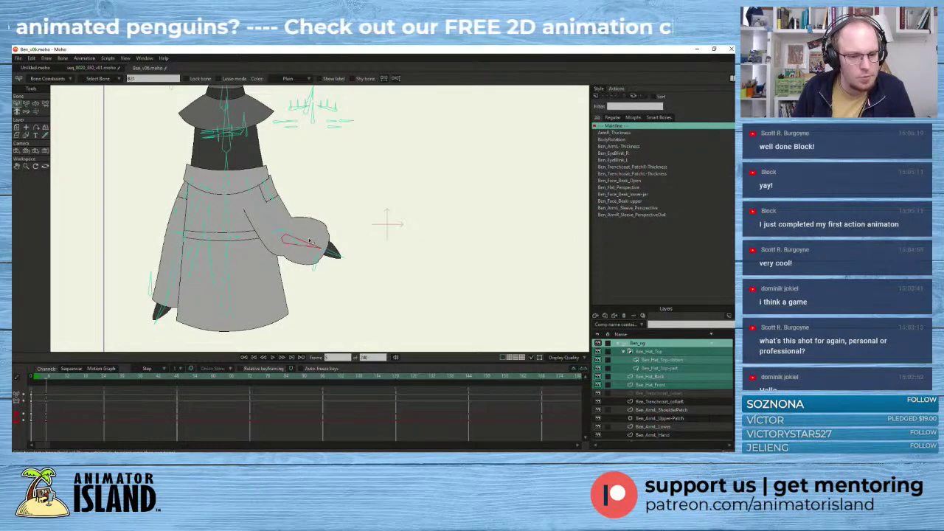
# - Try rotating the bent arm's lower bone and hand bone slightly with Transform Bone to test the sleeve
pyautogui.click(27, 104)
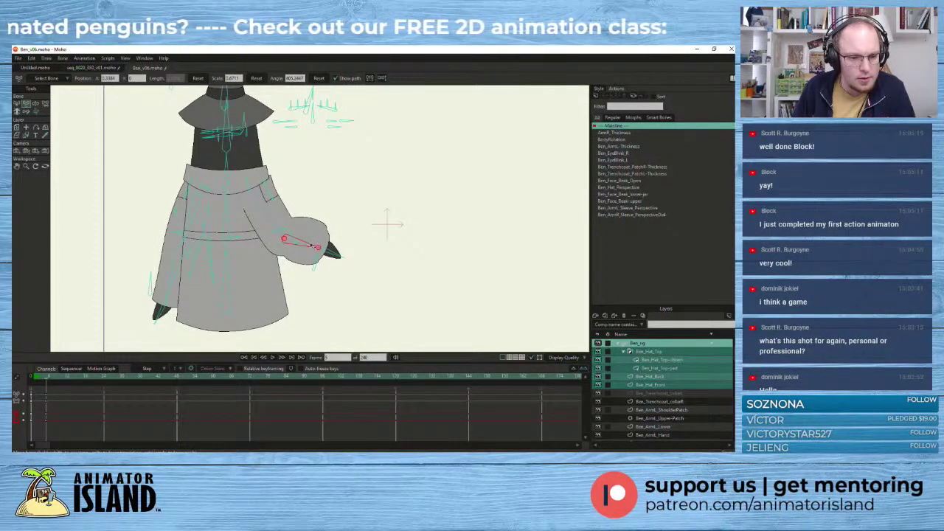
pyautogui.moveTo(312, 245)
pyautogui.mouseDown()
pyautogui.moveTo(314, 229)
pyautogui.moveTo(317, 246)
pyautogui.mouseUp()
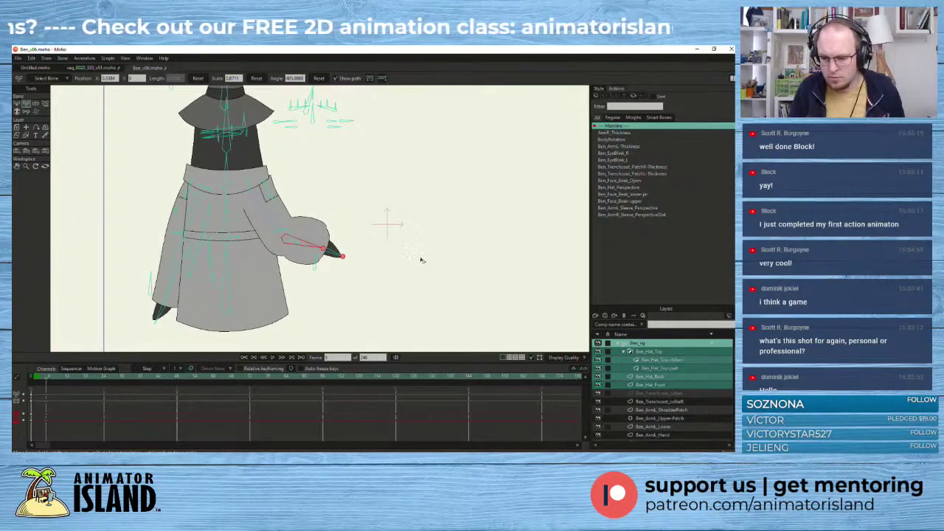
pyautogui.moveTo(434, 263); pyautogui.dragTo(435, 266)
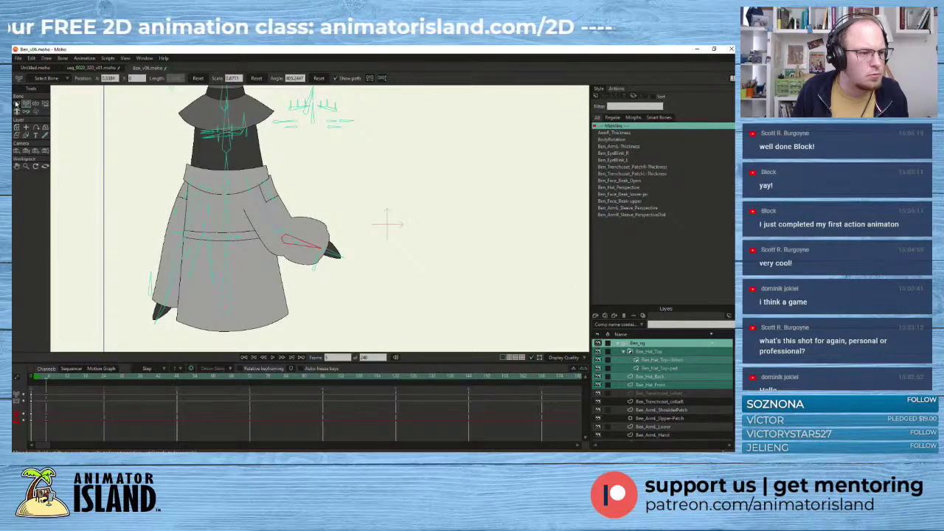
# - Look through the rig's bone list and check the name of the selected lower arm bone
pyautogui.click(17, 104)
pyautogui.click(92, 79)
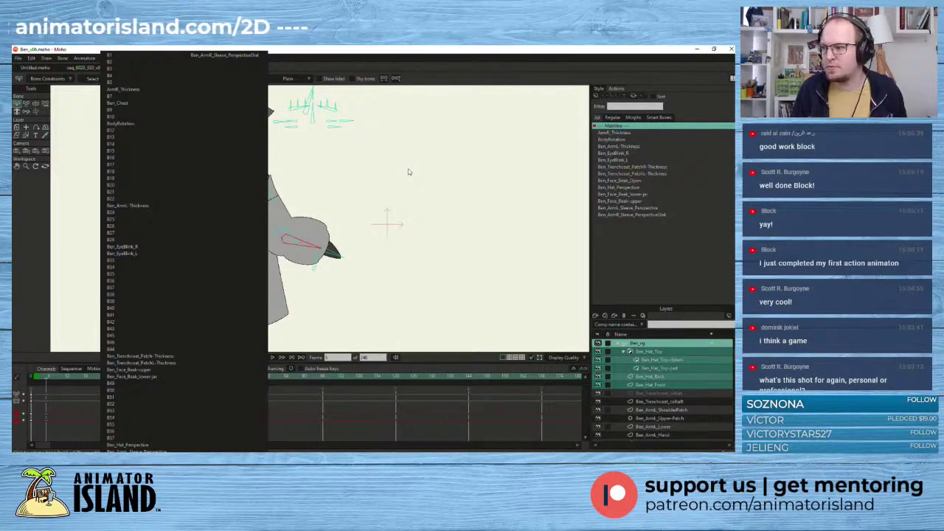
pyautogui.click(408, 172)
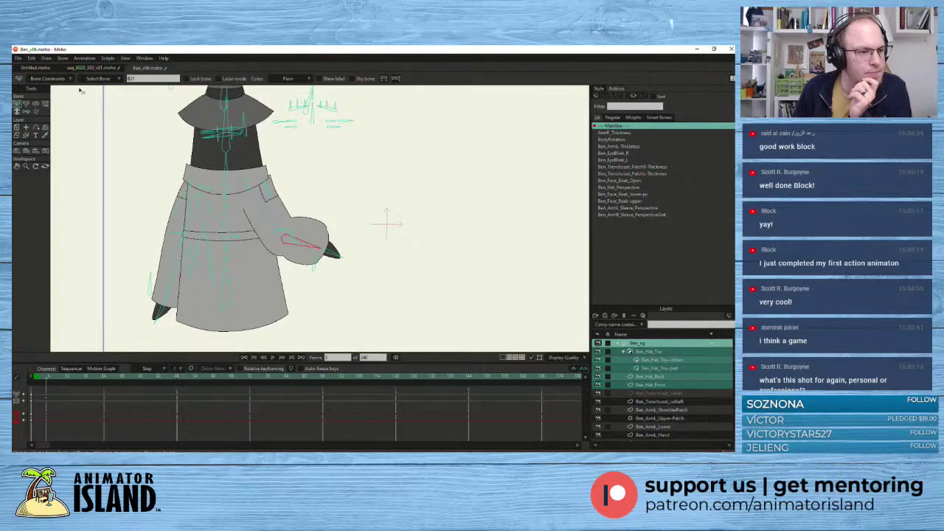
pyautogui.doubleClick(133, 79)
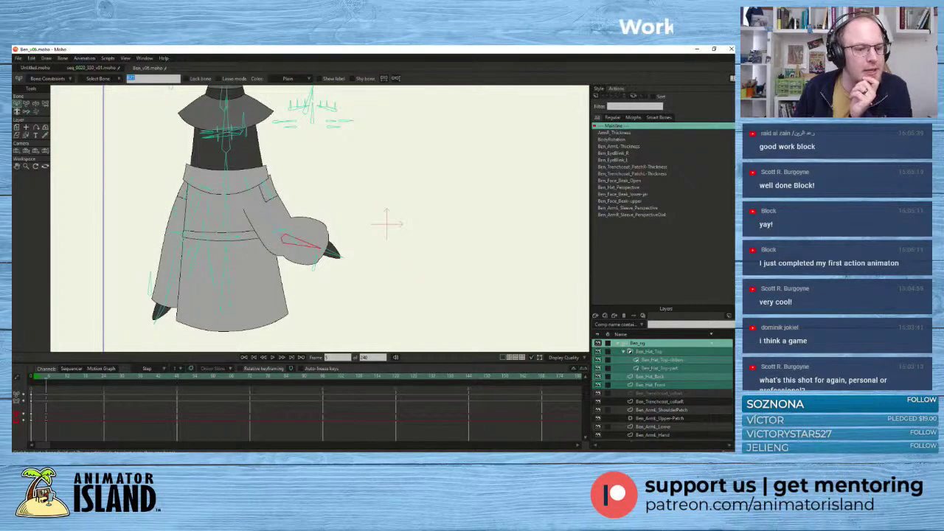
# - Open the Ben_ArmL_Sleeve_Perspective action and scrub it to see how the sleeve reacts
pyautogui.click(650, 209)
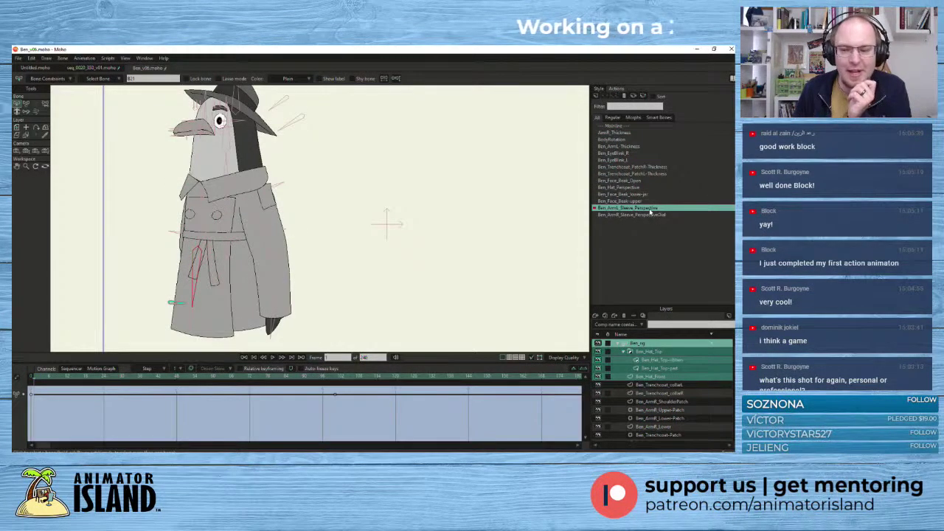
pyautogui.click(641, 215)
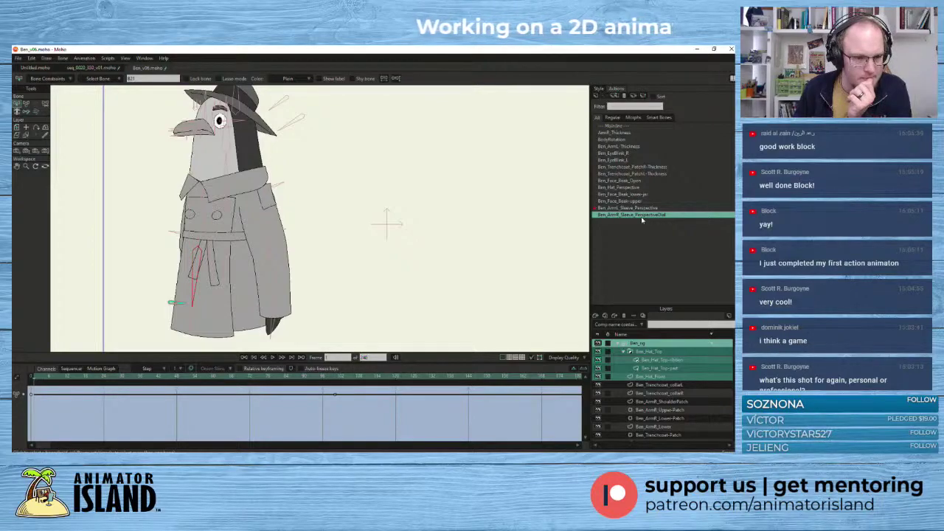
pyautogui.click(638, 209)
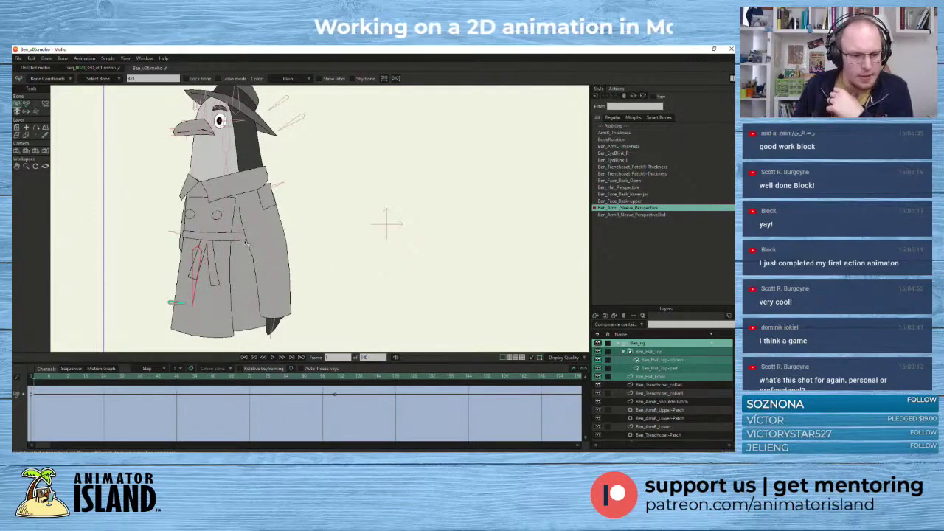
pyautogui.moveTo(48, 380); pyautogui.dragTo(291, 400)
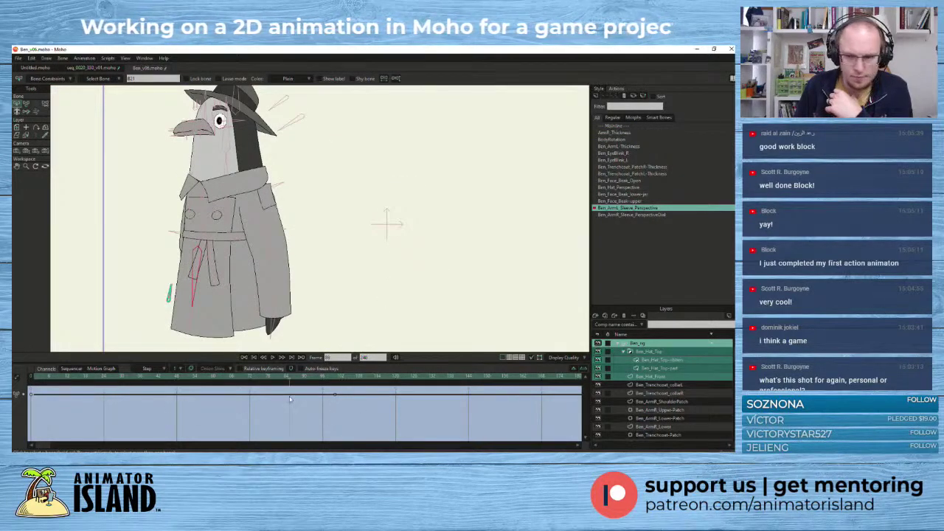
# - In the Ben_ArmR_Sleeve_PerspectiveDial action, delete the Ben_ArmR_Lower layer's keyframes near frame 100 and scrub to check
pyautogui.click(628, 214)
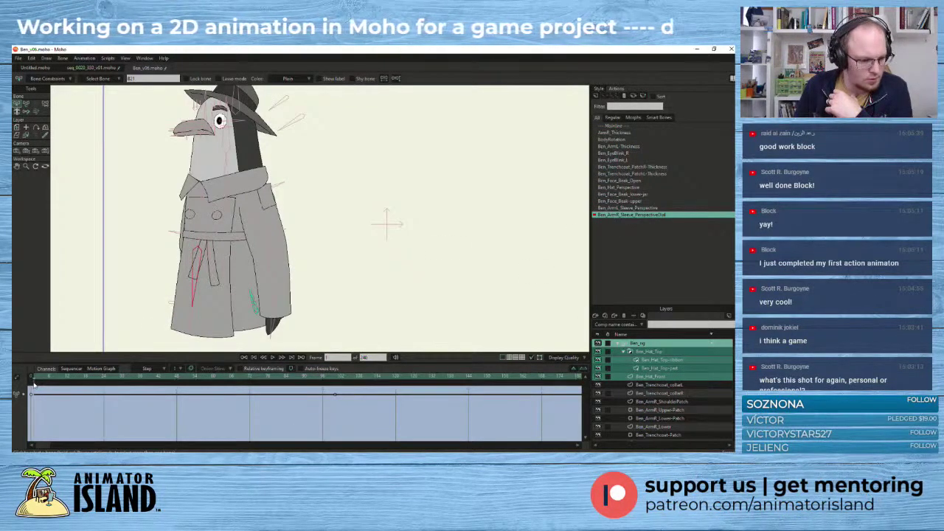
pyautogui.moveTo(55, 381); pyautogui.dragTo(34, 385)
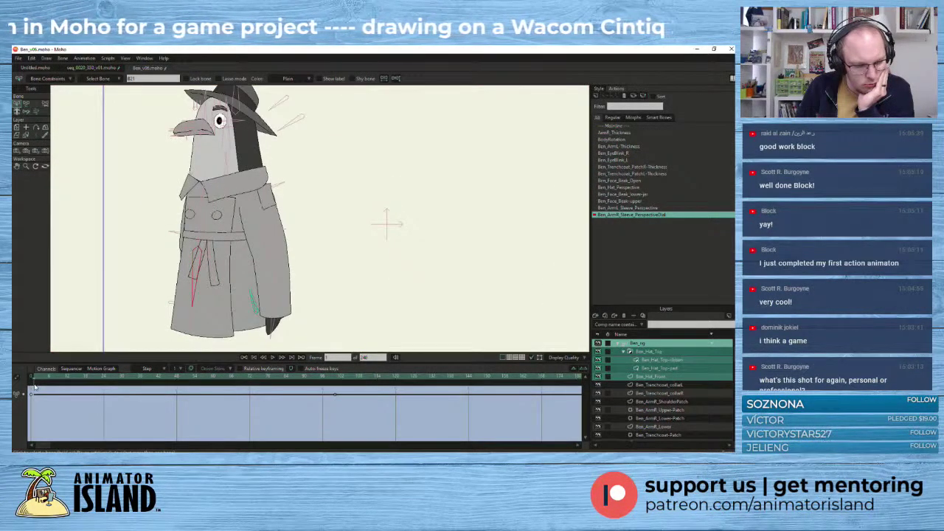
pyautogui.click(25, 138)
pyautogui.click(266, 287)
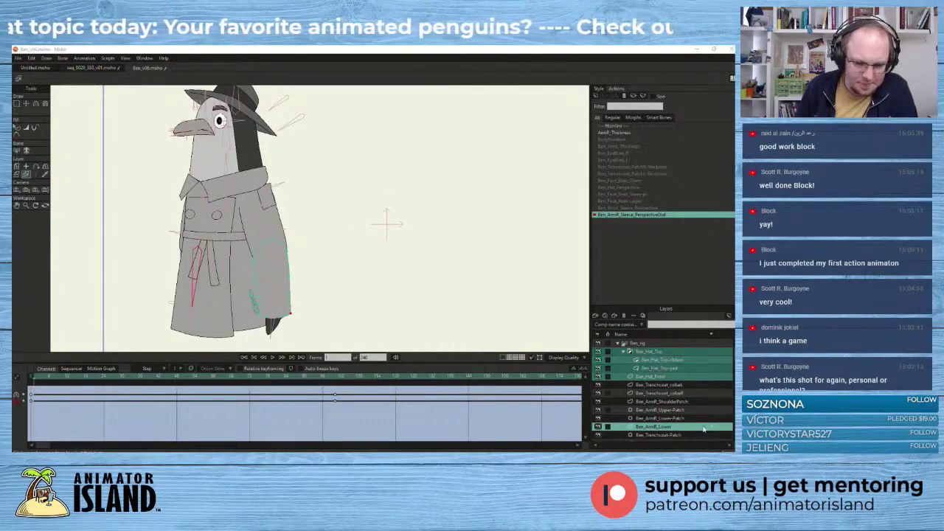
pyautogui.scroll(-5, 694, 425)
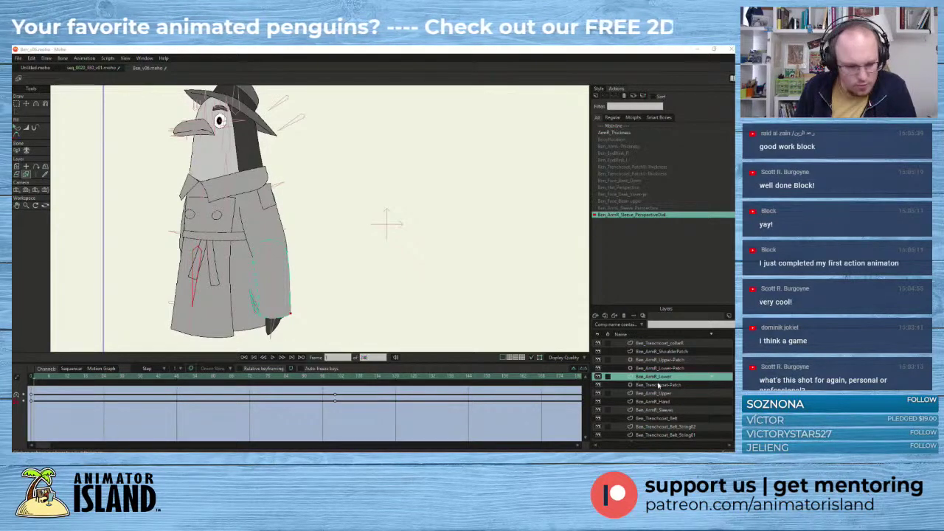
pyautogui.moveTo(352, 391); pyautogui.dragTo(328, 414)
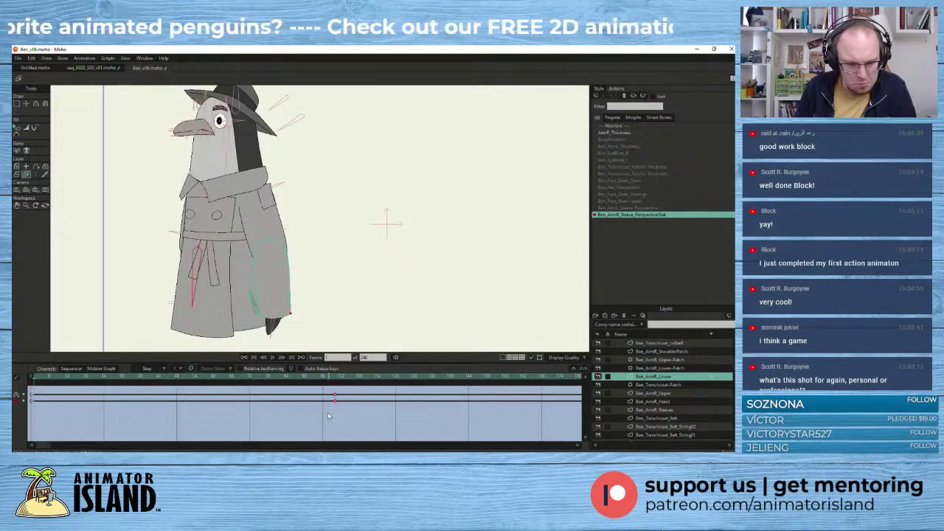
pyautogui.press('Delete')
pyautogui.moveTo(47, 378); pyautogui.dragTo(222, 398)
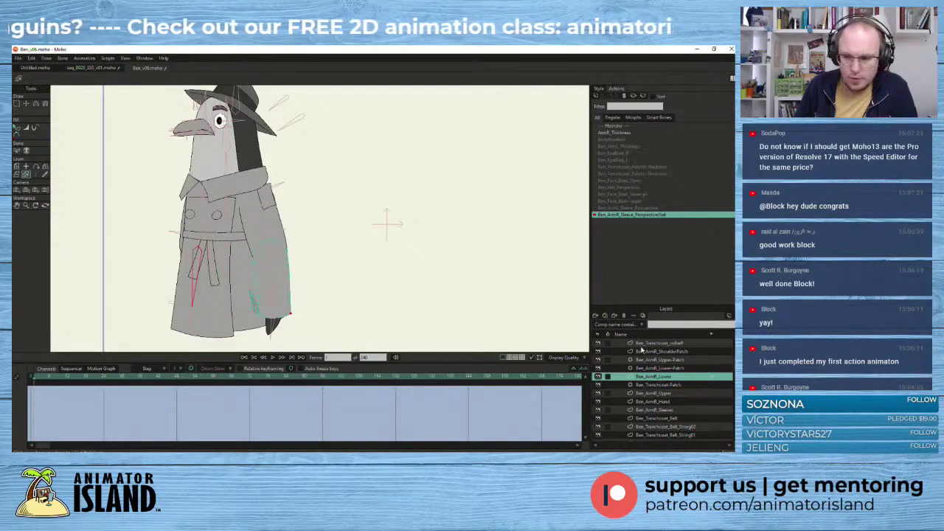
# - In the Ben_ArmL_Sleeve_Perspective action, select the Ben_ArmL_Lower layer and delete its keyframes near frame 100
pyautogui.click(644, 208)
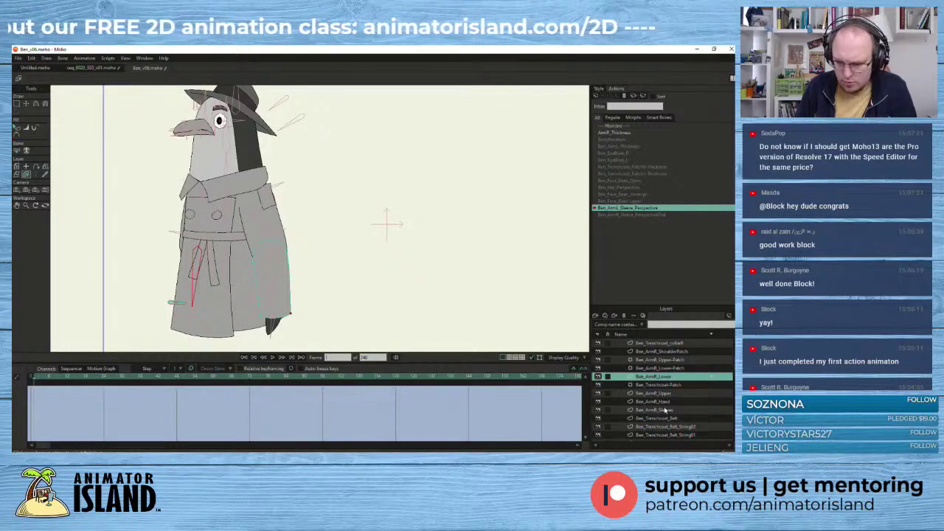
pyautogui.scroll(3, 665, 410)
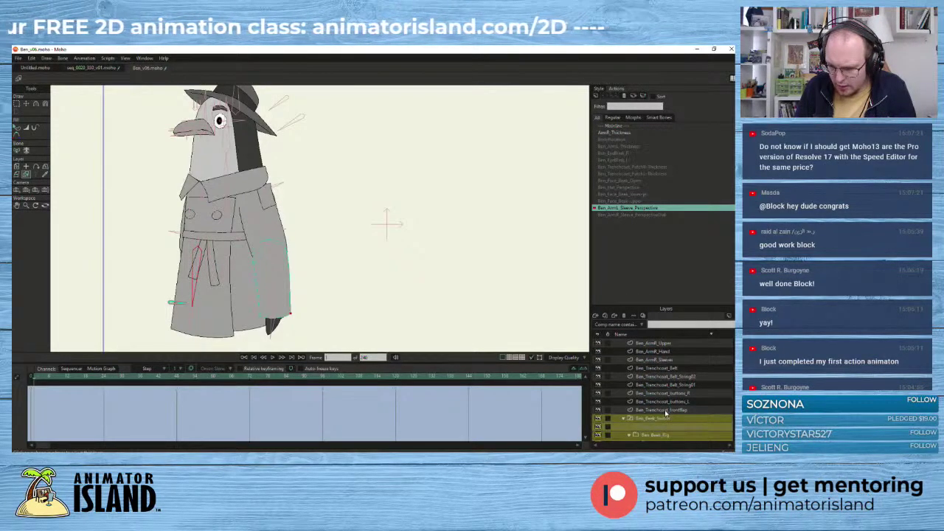
pyautogui.scroll(-5, 664, 416)
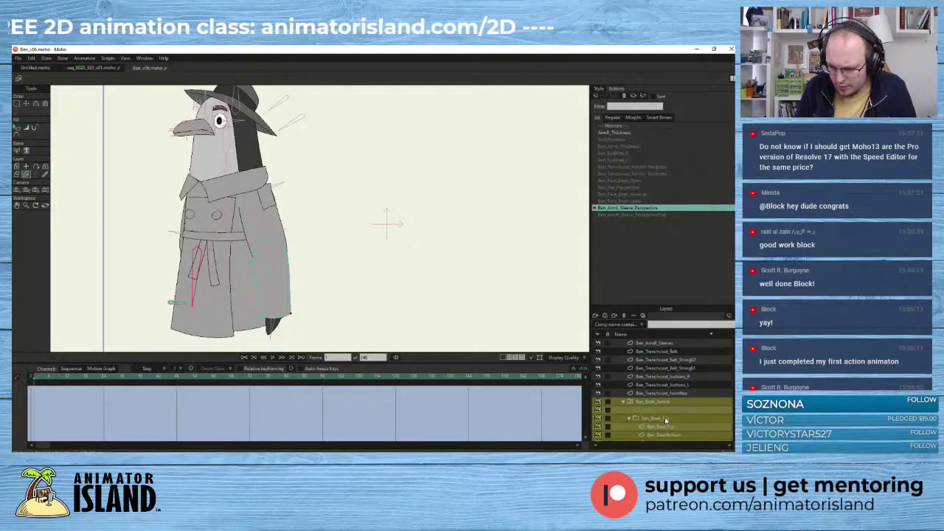
pyautogui.scroll(-5, 666, 423)
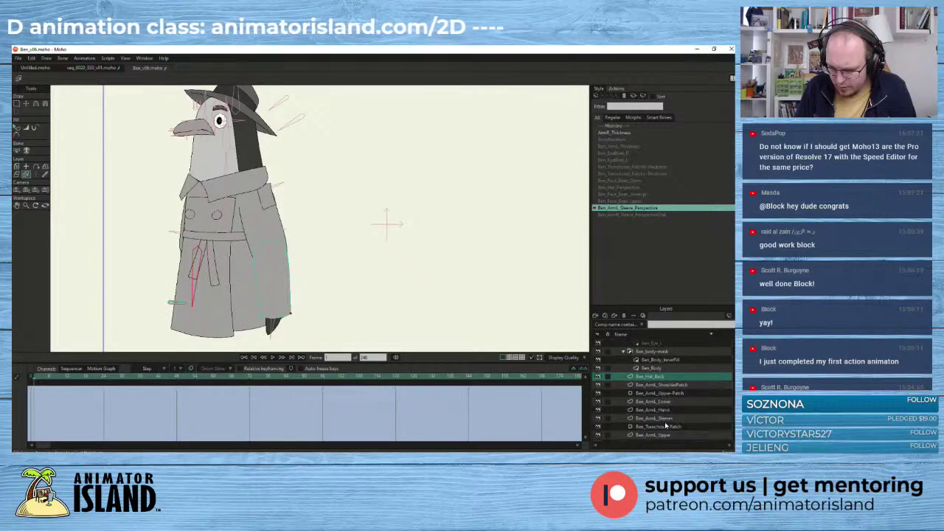
pyautogui.scroll(-2, 665, 422)
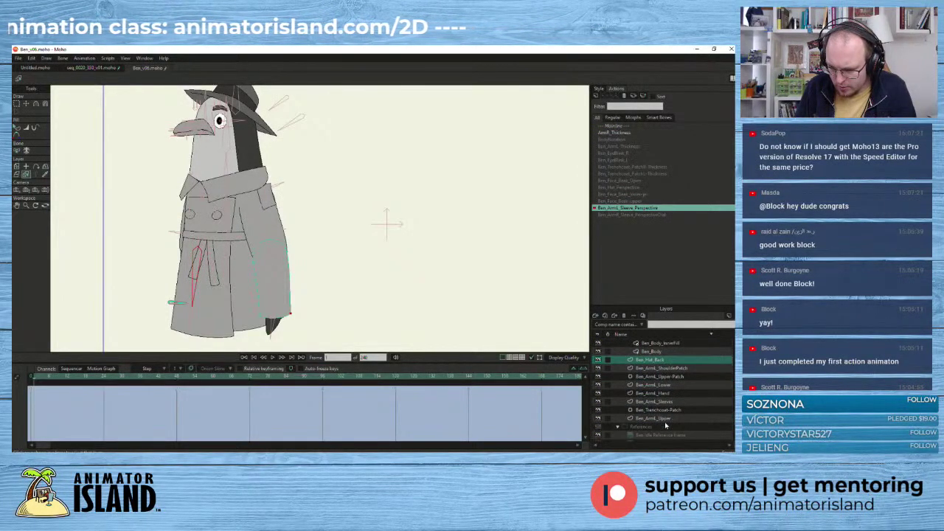
pyautogui.click(664, 385)
pyautogui.moveTo(365, 409); pyautogui.dragTo(326, 387)
pyautogui.press('Delete')
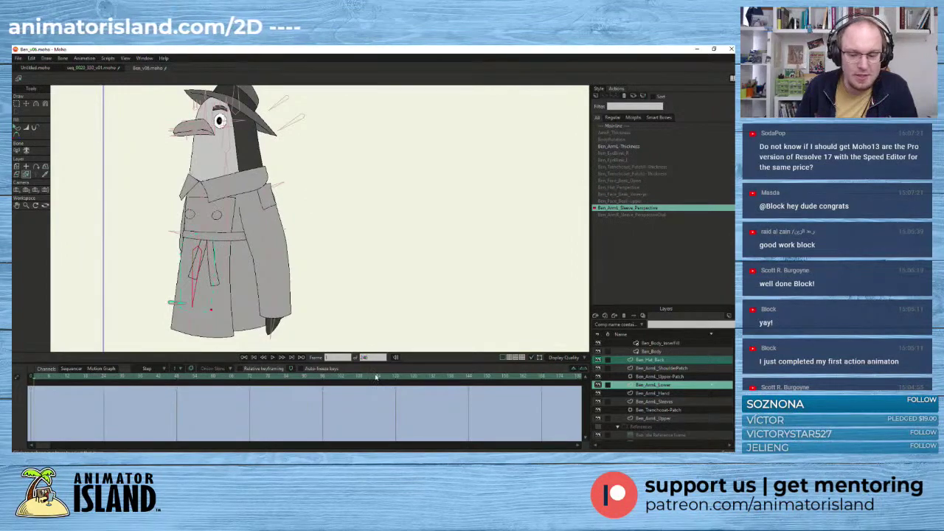
# - Return to the Mainline, inspect the Ben_ArmL_Lower layer's points with Transform Points, and deselect them
pyautogui.scroll(5, 715, 402)
pyautogui.scroll(5, 715, 402)
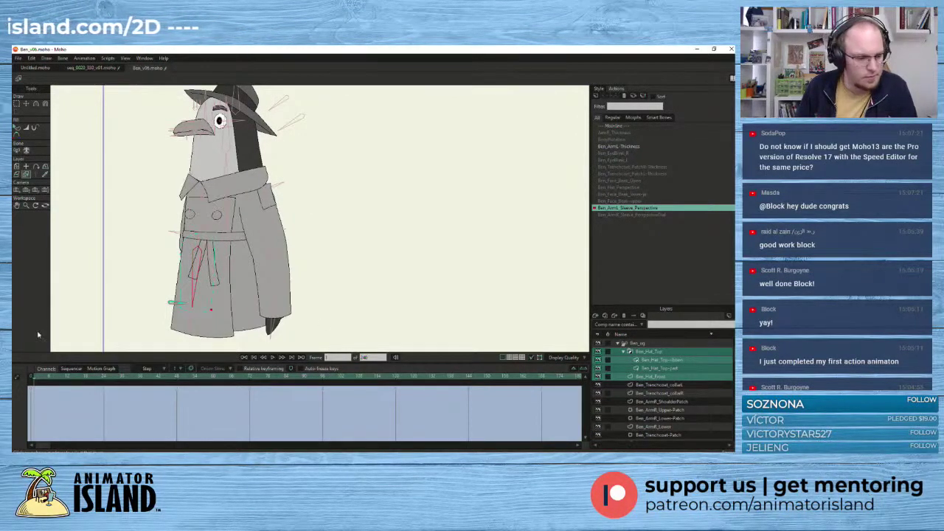
pyautogui.doubleClick(616, 127)
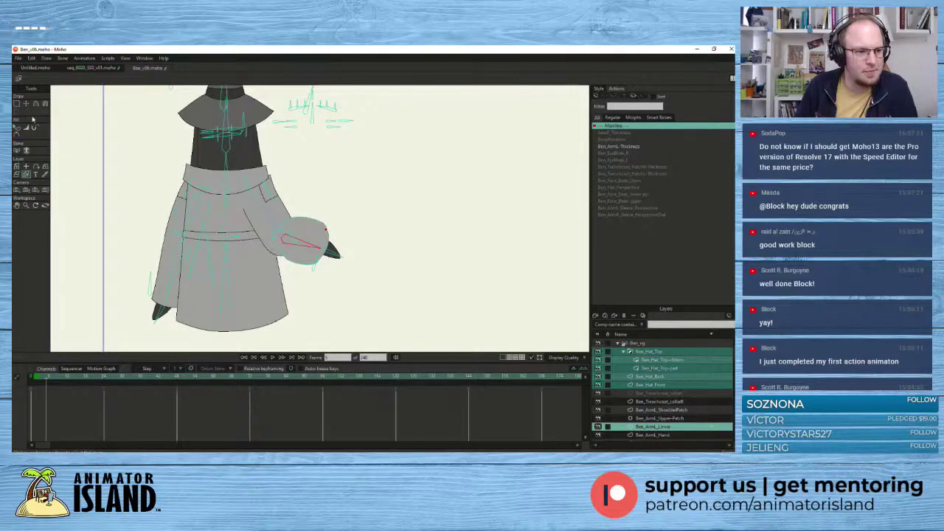
pyautogui.press('t')
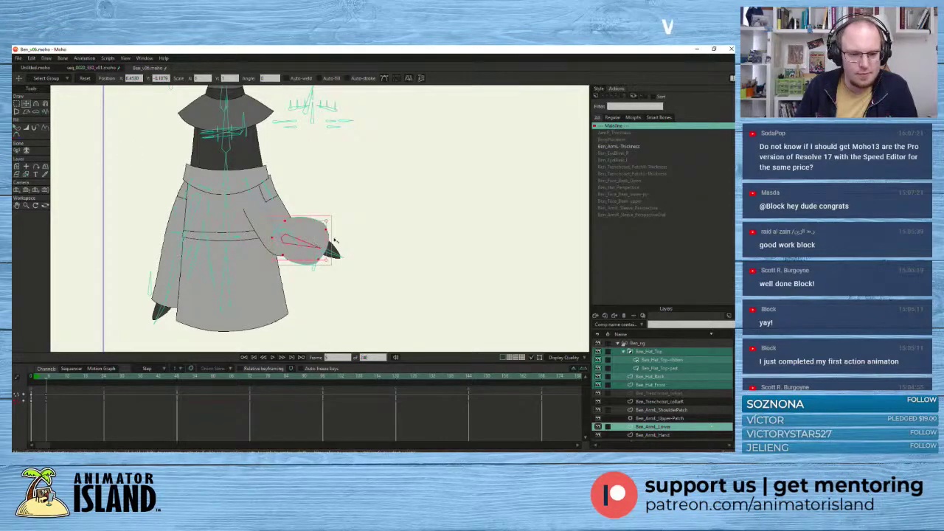
pyautogui.click(401, 212)
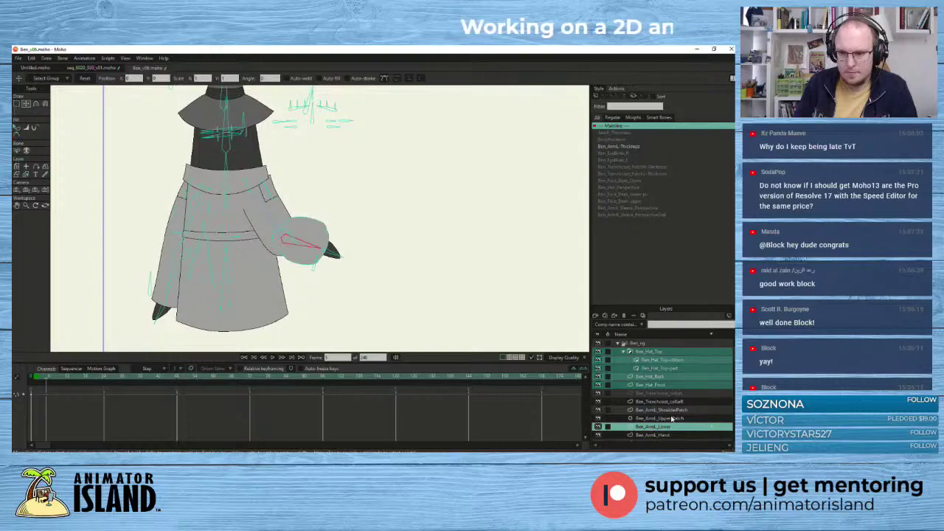
# - Open the Ben_ArmL_Thickness action and delete the Ben_ArmL_Lower layer's keyframe near frame 45
pyautogui.doubleClick(611, 147)
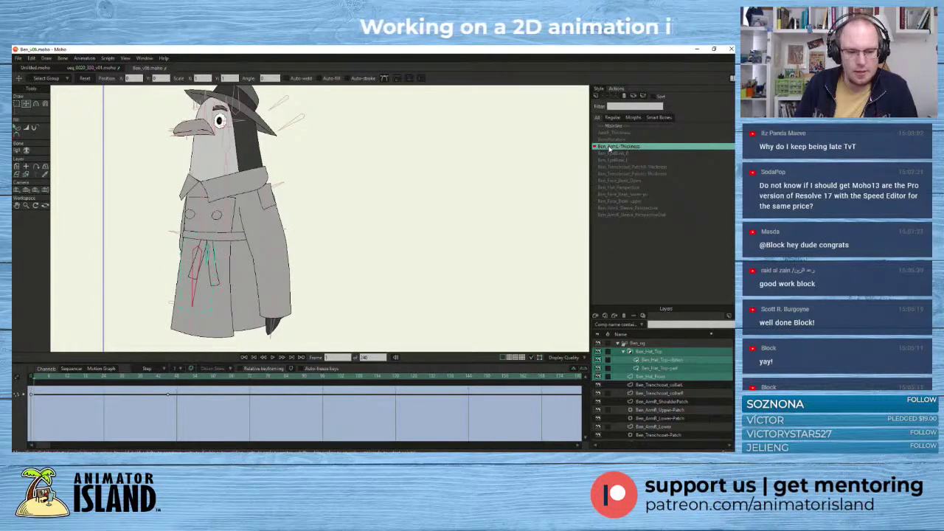
pyautogui.moveTo(182, 412); pyautogui.dragTo(156, 391)
pyautogui.press('Delete')
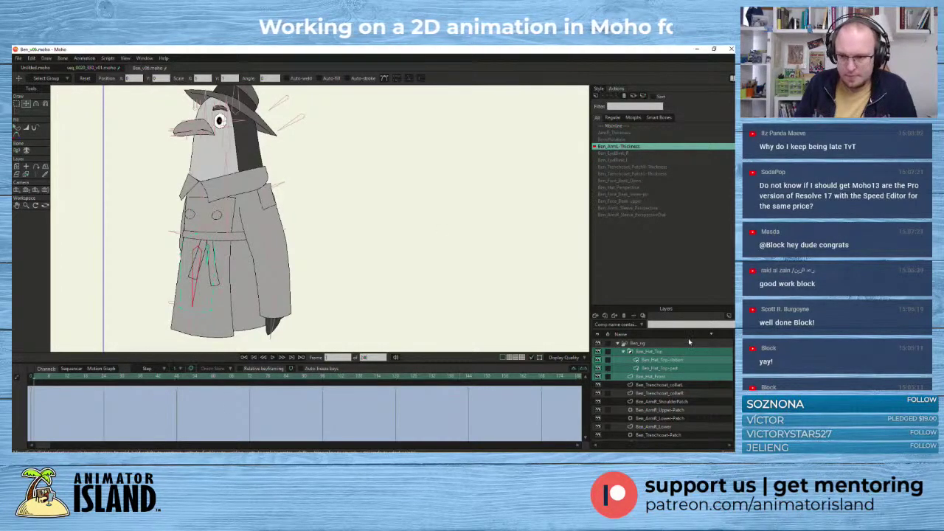
# - Select the Ben_ArmR_Lower layer and delete its keyframes near frame 100 in the ArmR_Thickness action
pyautogui.scroll(-3, 673, 411)
pyautogui.click(664, 434)
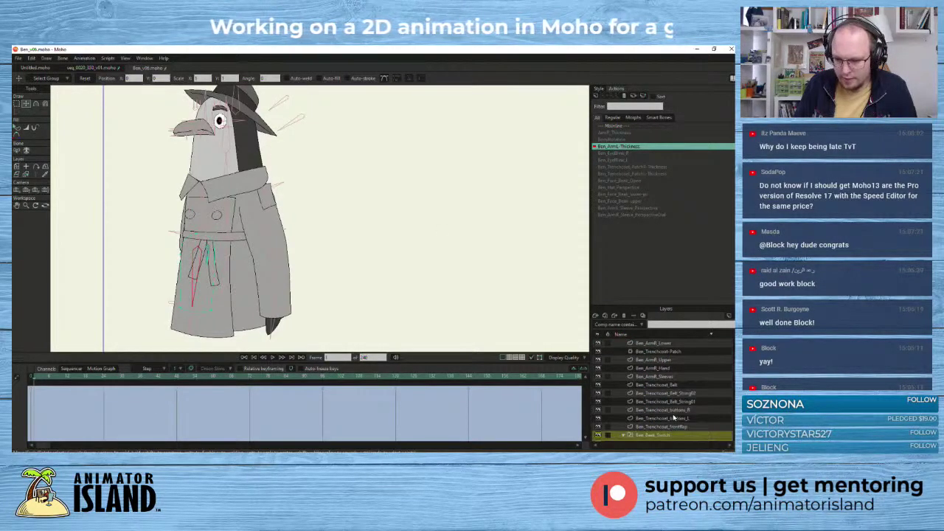
pyautogui.scroll(1, 663, 381)
pyautogui.click(663, 361)
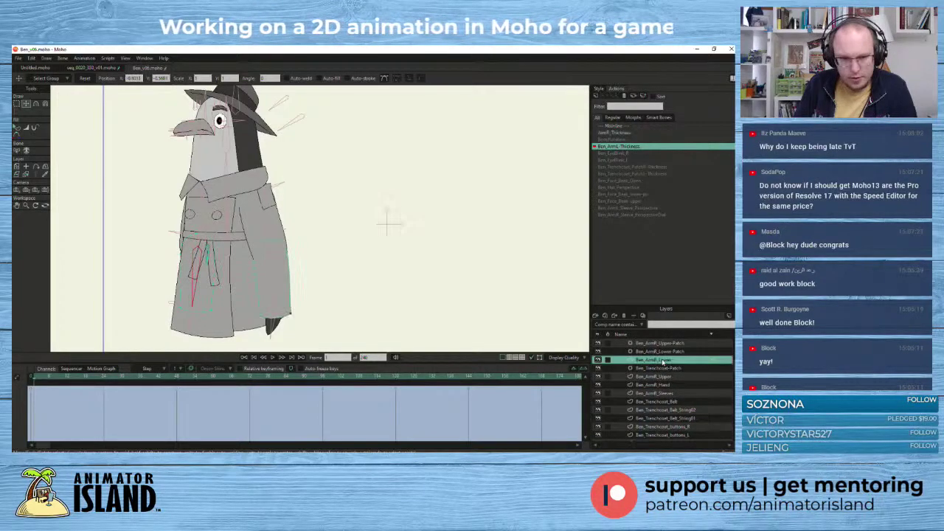
pyautogui.doubleClick(662, 361)
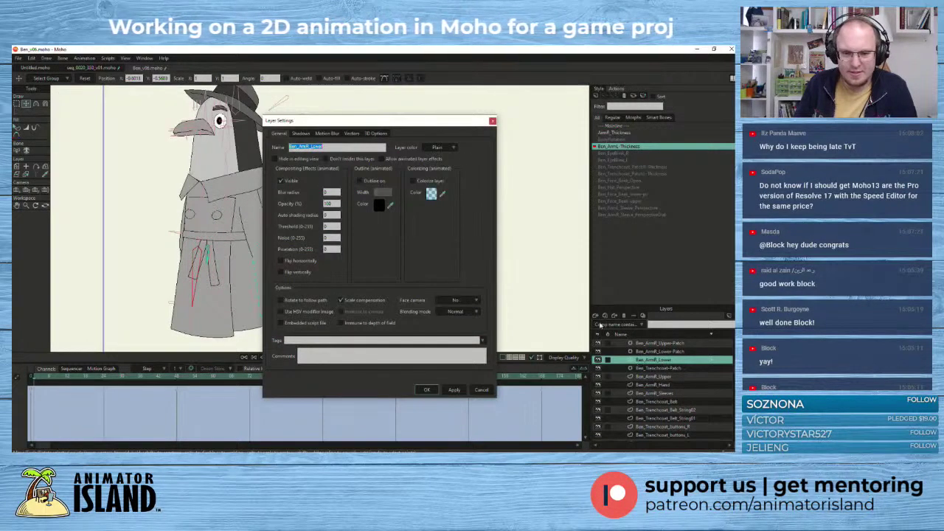
pyautogui.click(493, 121)
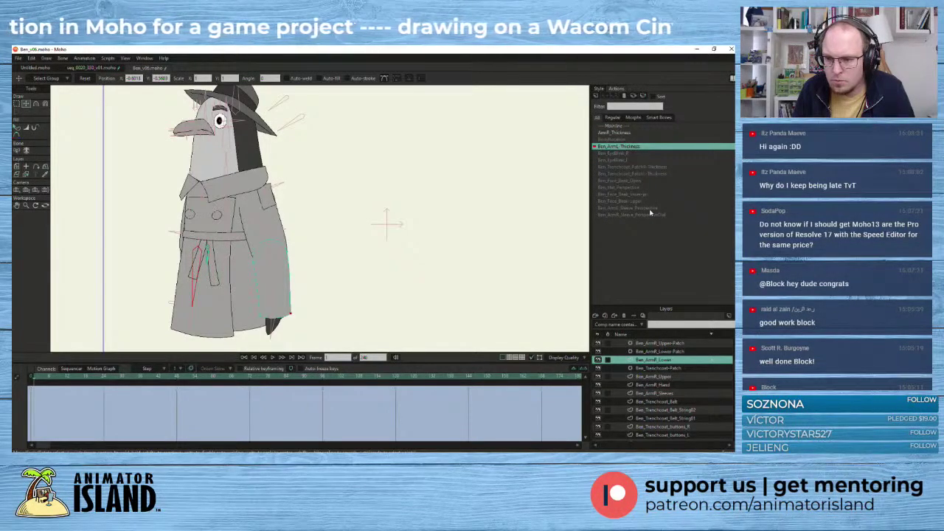
pyautogui.click(616, 133)
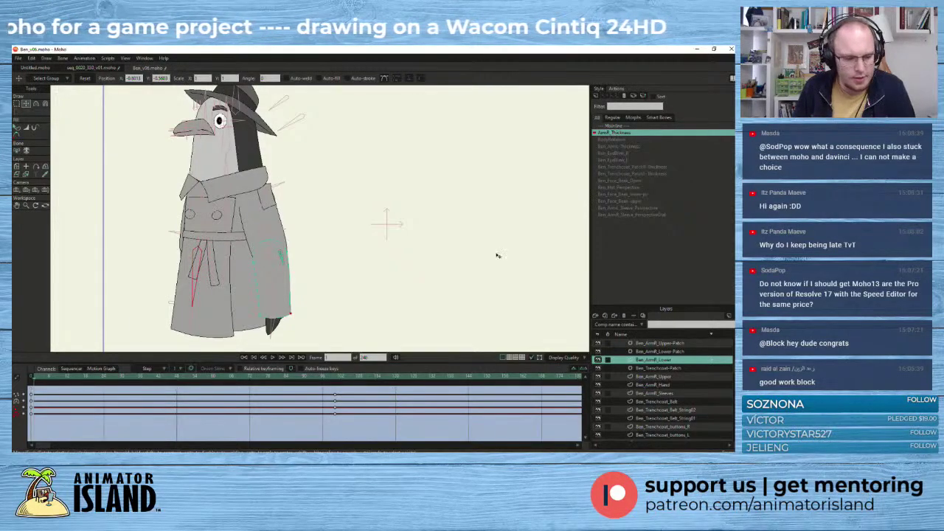
pyautogui.moveTo(347, 421); pyautogui.dragTo(327, 391)
pyautogui.press('Delete')
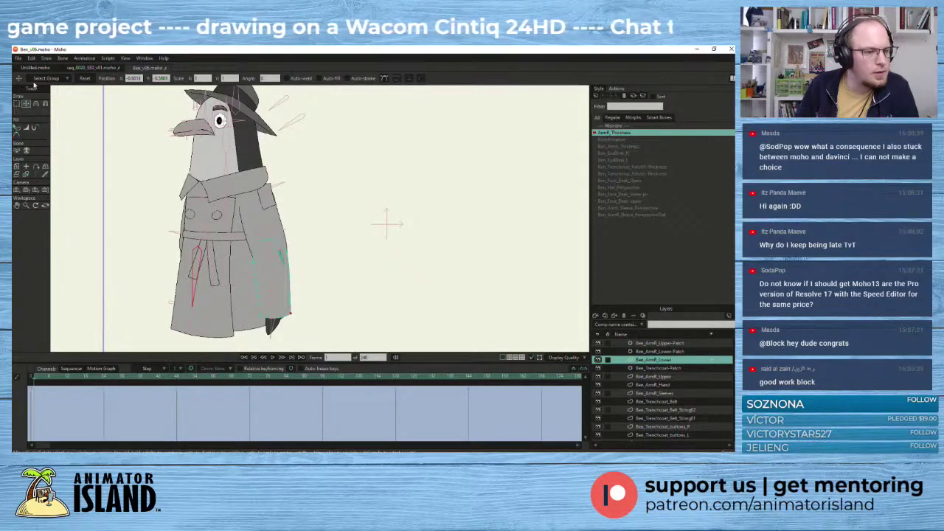
# - Back in the Mainline, select the Ben_rig layer and rotate the bent arm's lower arm bone slightly to test the sleeve
pyautogui.doubleClick(621, 127)
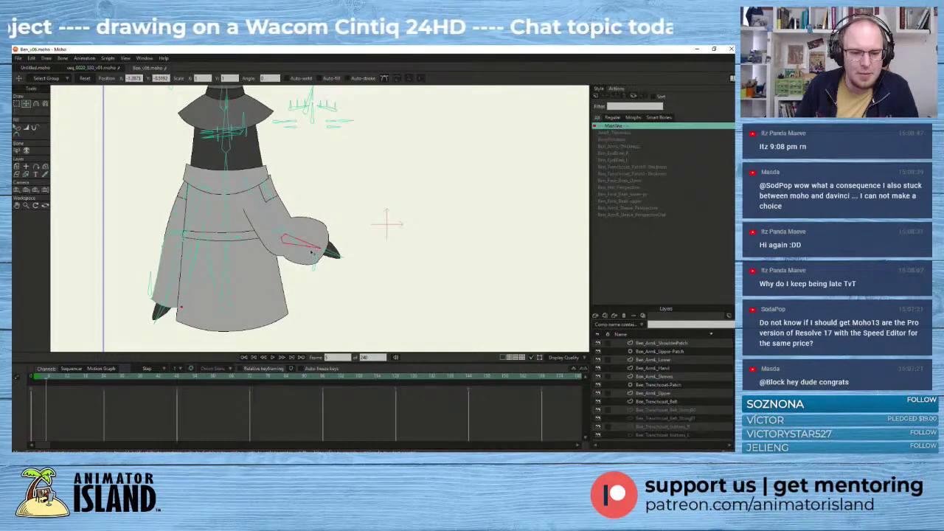
pyautogui.click(27, 104)
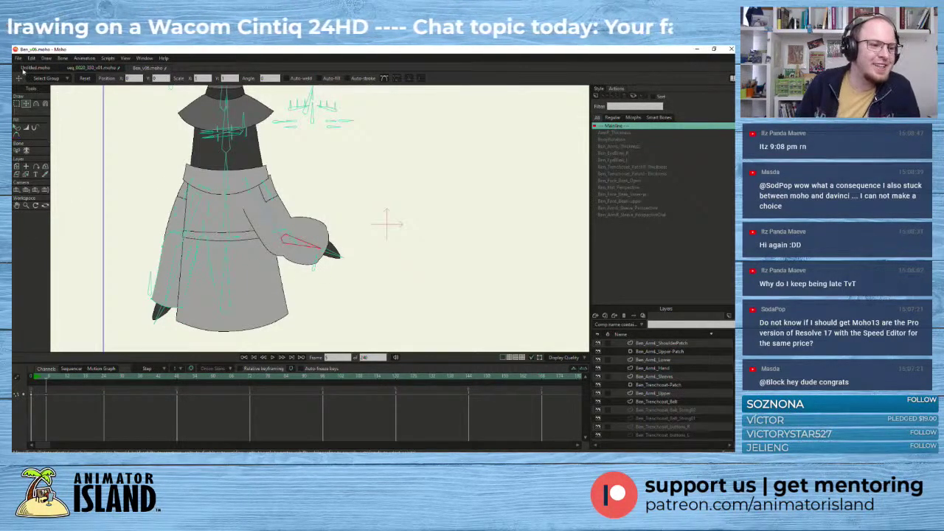
pyautogui.scroll(3, 665, 372)
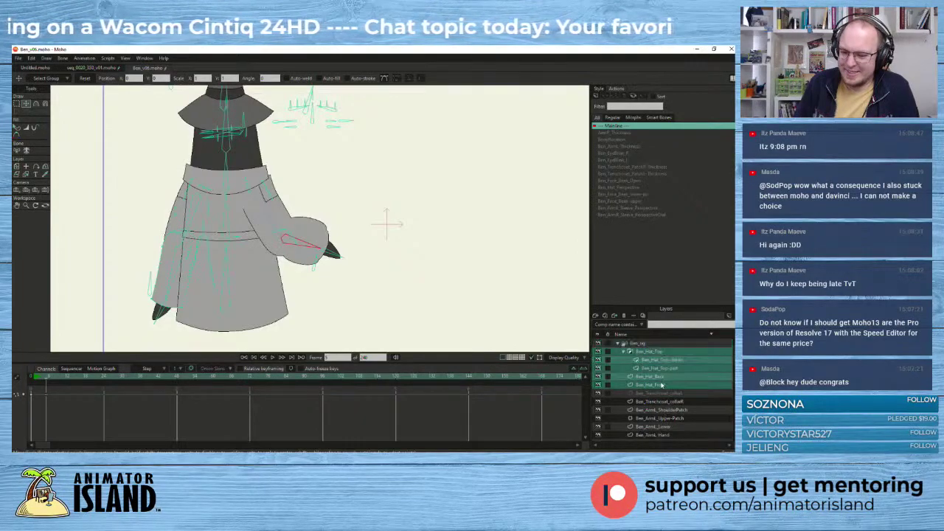
pyautogui.click(635, 343)
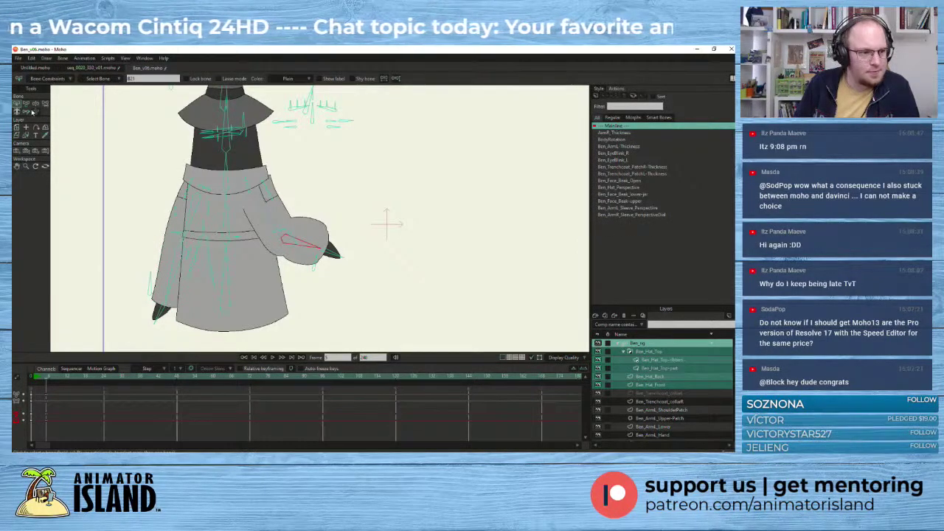
pyautogui.click(285, 232)
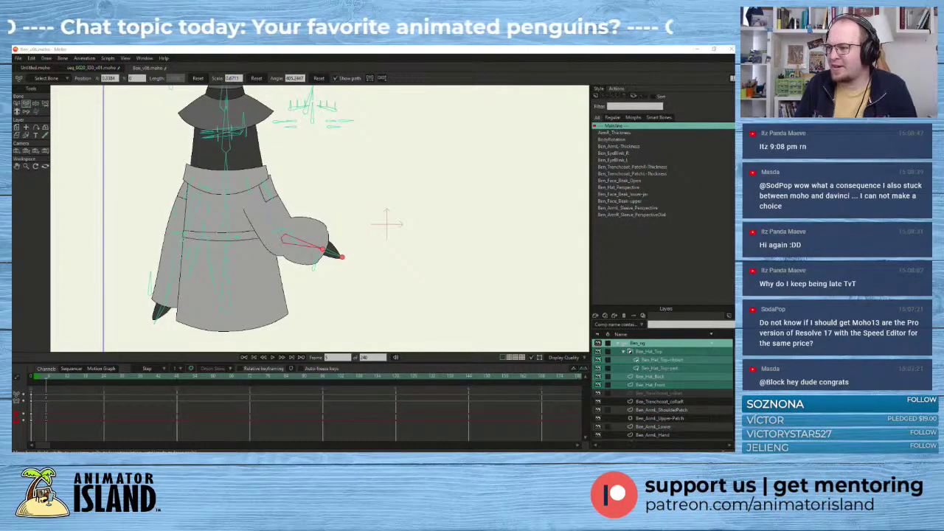
pyautogui.moveTo(308, 245)
pyautogui.mouseDown()
pyautogui.moveTo(312, 228)
pyautogui.moveTo(317, 254)
pyautogui.moveTo(319, 246)
pyautogui.mouseUp()
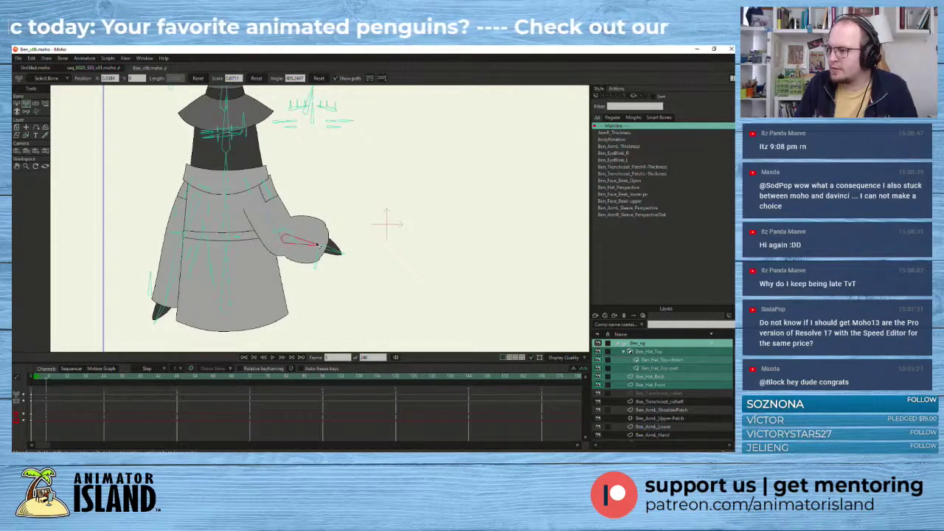
pyautogui.moveTo(318, 245); pyautogui.dragTo(324, 248)
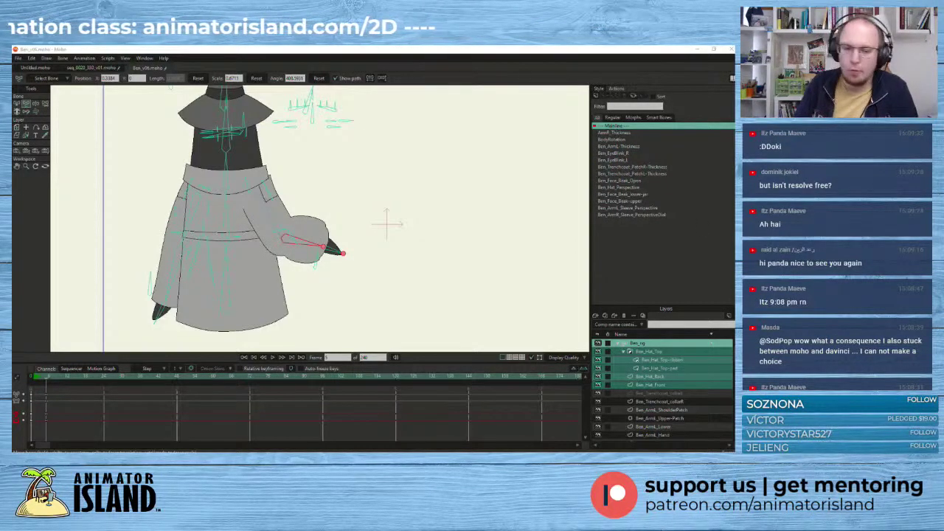
# - Rotate the small bone inside the bent arm's sleeve downward and check the name of the arm thickness dial bone
pyautogui.moveTo(310, 248); pyautogui.dragTo(290, 273)
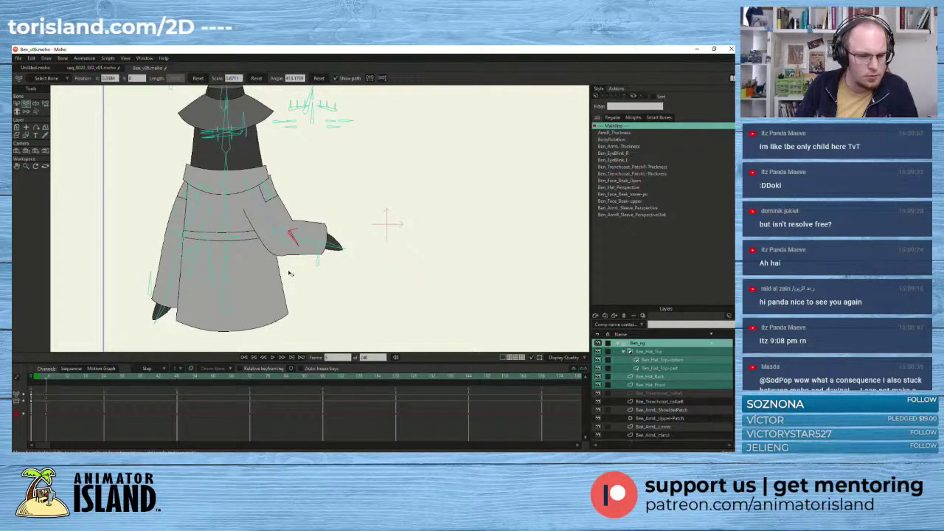
pyautogui.hotkey('ctrl', 'z')
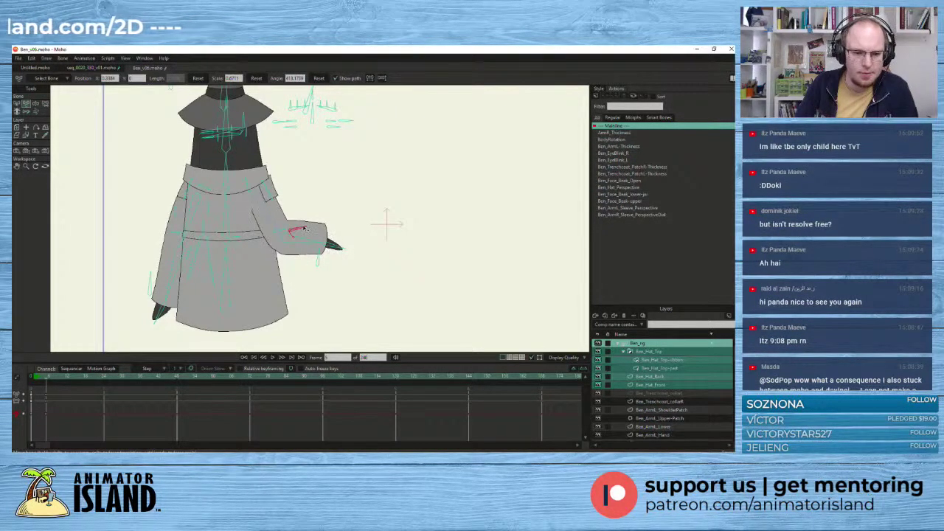
pyautogui.hotkey('ctrl', 'shift', 'z')
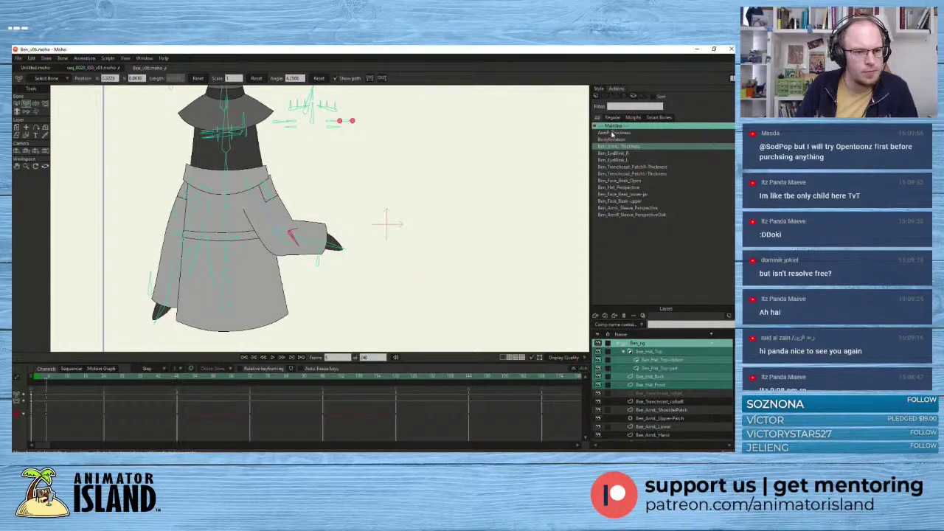
pyautogui.click(15, 105)
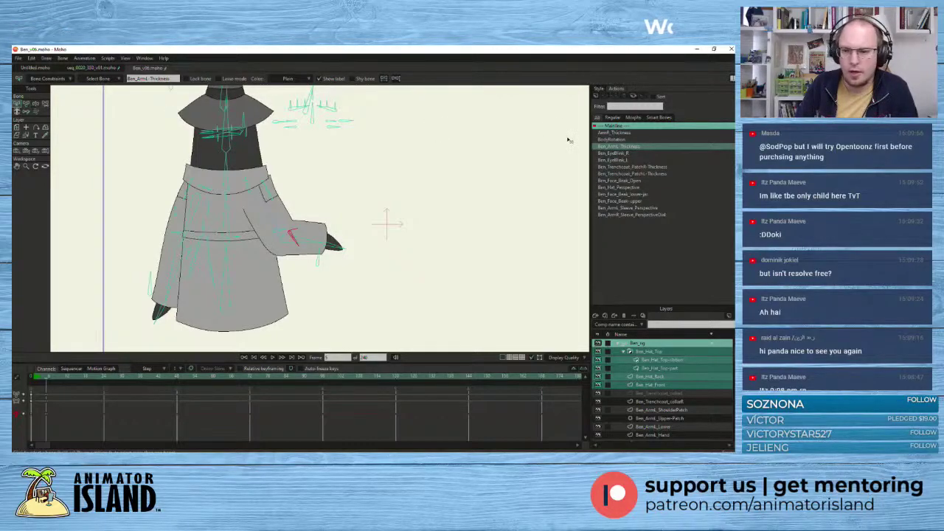
# - Open the Ben_ArmL_Thickness action, select the Ben_ArmL_Lower layer and scrub the first frames to check its shape
pyautogui.doubleClick(627, 146)
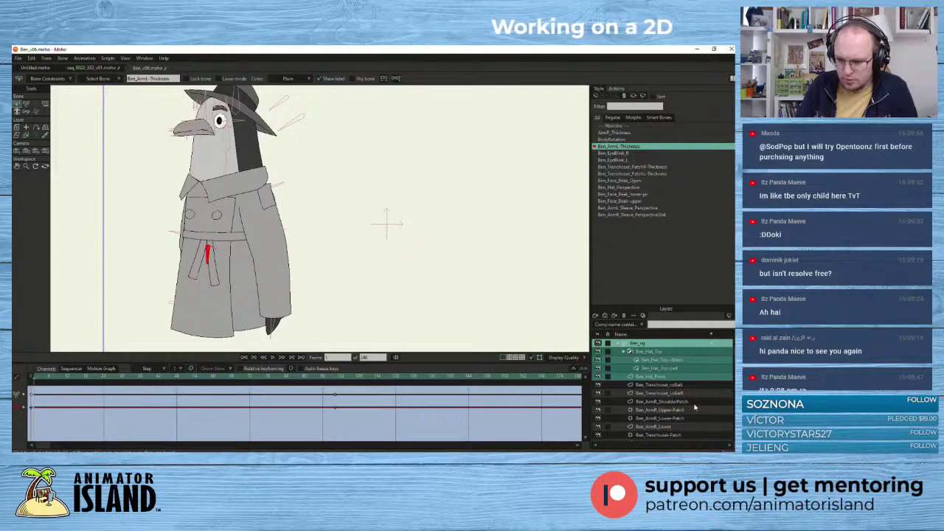
pyautogui.scroll(-2, 691, 407)
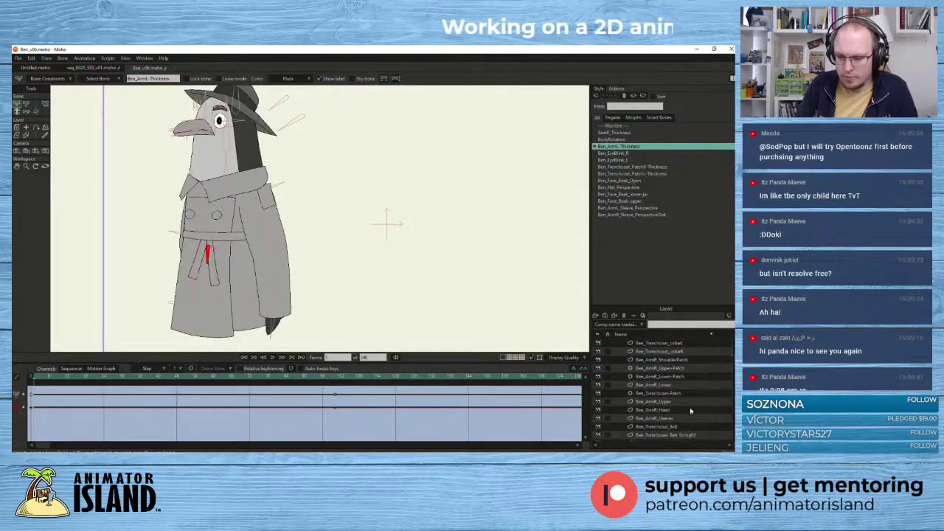
pyautogui.scroll(-4, 690, 407)
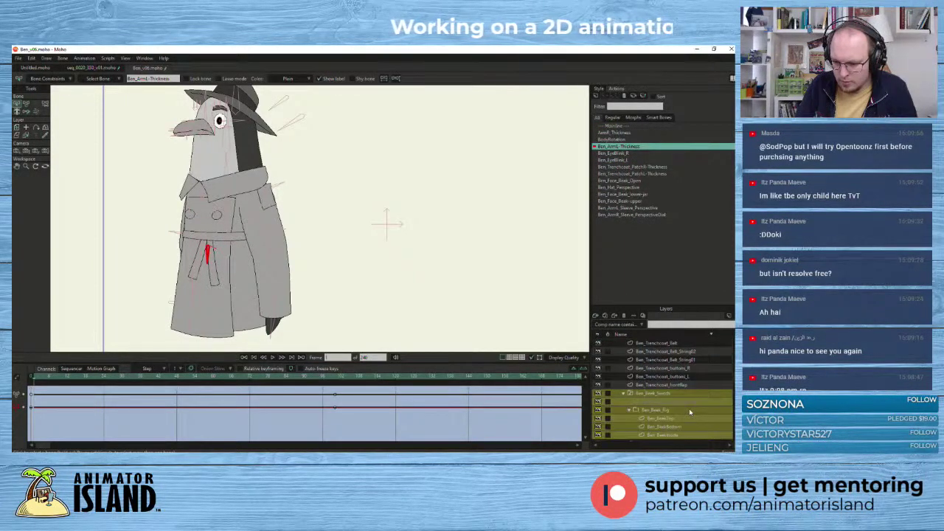
pyautogui.scroll(-4, 689, 409)
pyautogui.click(688, 417)
pyautogui.scroll(-2, 688, 413)
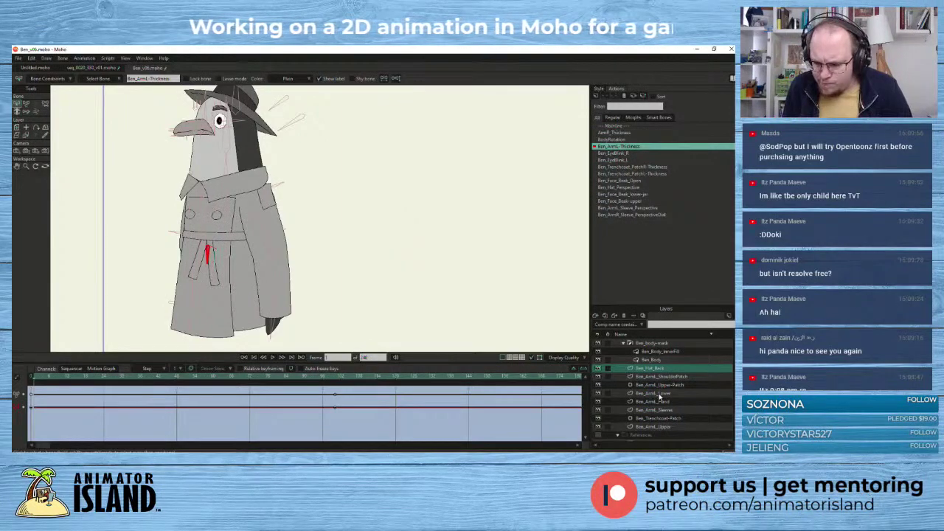
pyautogui.doubleClick(660, 395)
pyautogui.click(480, 390)
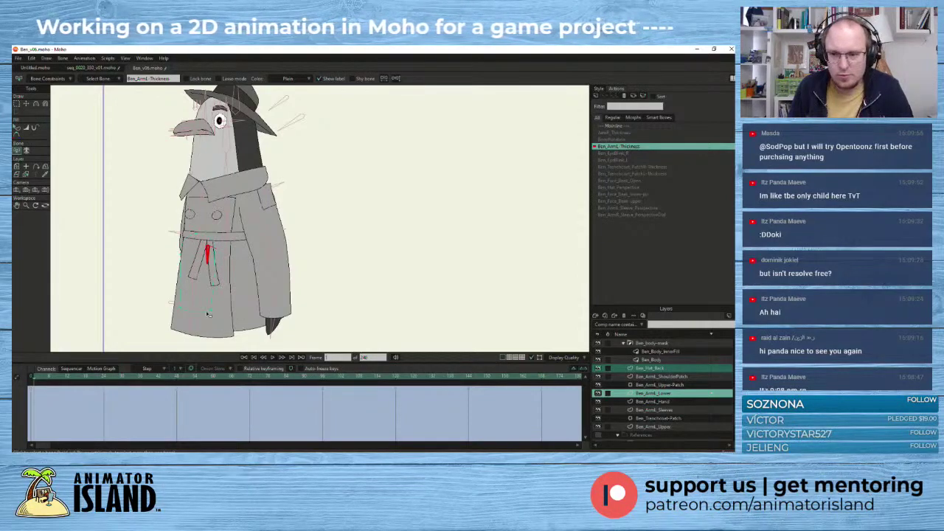
pyautogui.moveTo(45, 380)
pyautogui.mouseDown()
pyautogui.moveTo(258, 377)
pyautogui.moveTo(16, 378)
pyautogui.moveTo(217, 381)
pyautogui.moveTo(31, 384)
pyautogui.moveTo(49, 385)
pyautogui.mouseUp()
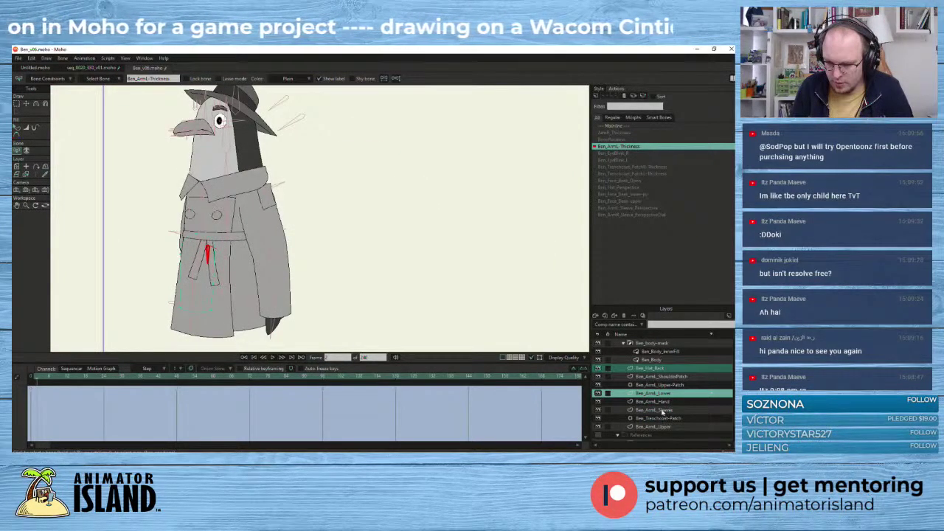
# - Select the Ben_ArmL_Upper layer in the Ben_ArmL_Thickness action and check its keyframes
pyautogui.scroll(3, 666, 385)
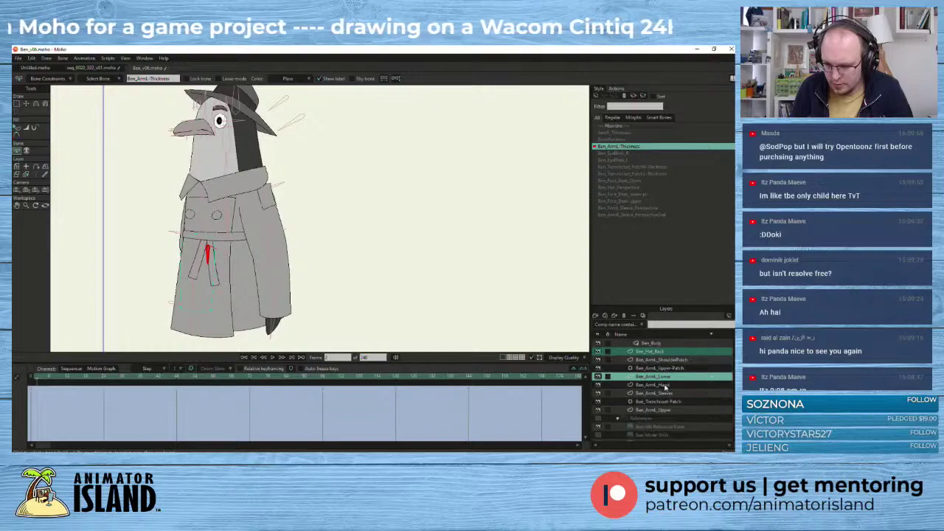
pyautogui.scroll(5, 669, 397)
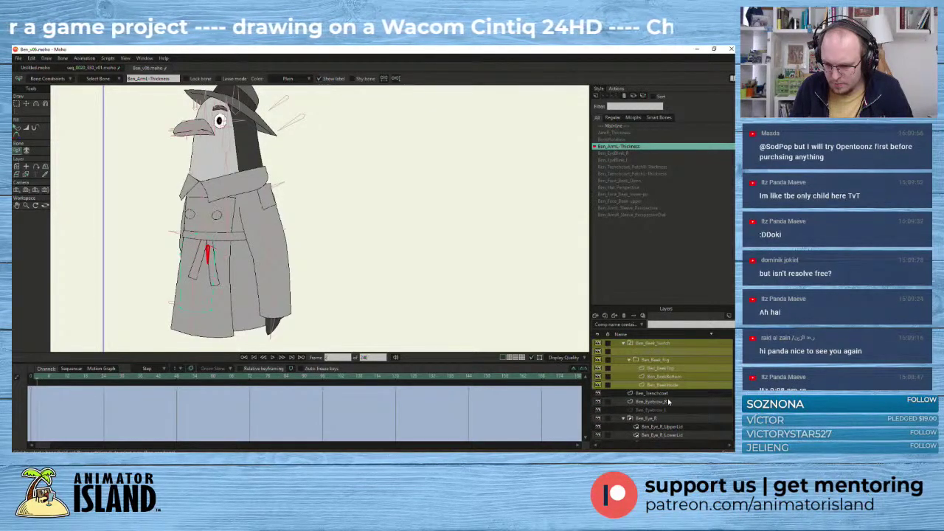
pyautogui.scroll(6, 669, 402)
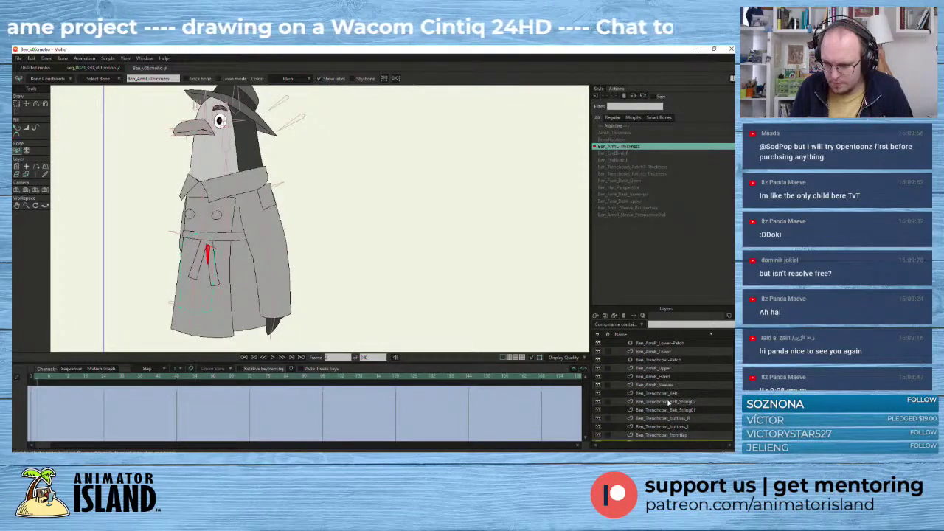
pyautogui.scroll(4, 661, 370)
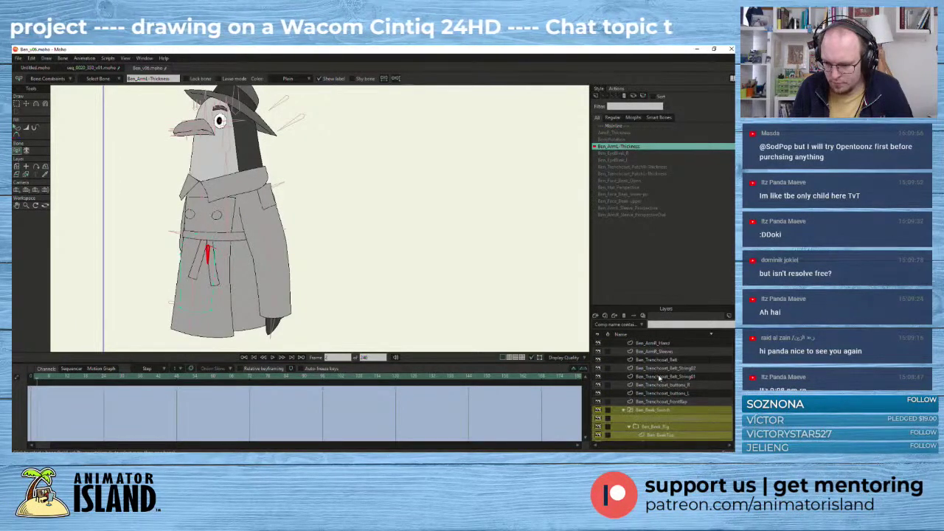
pyautogui.scroll(-3, 656, 379)
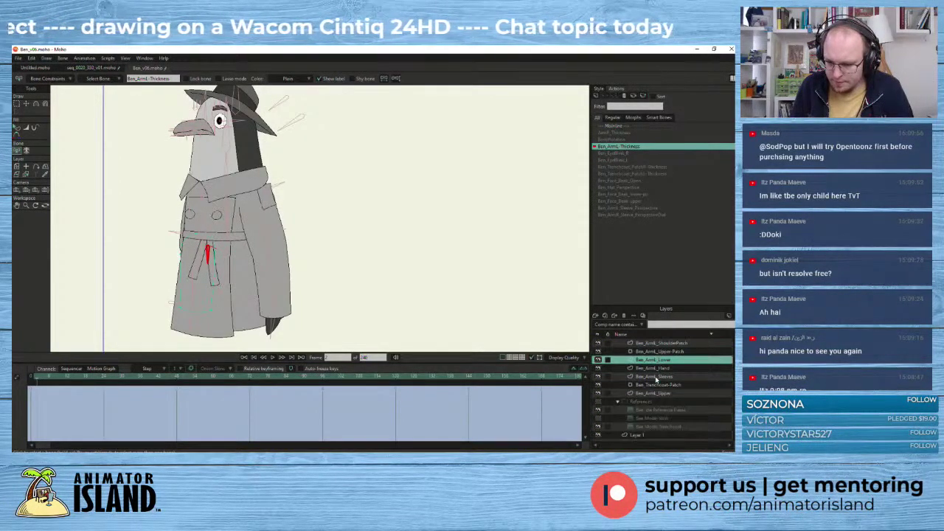
pyautogui.scroll(-1, 661, 386)
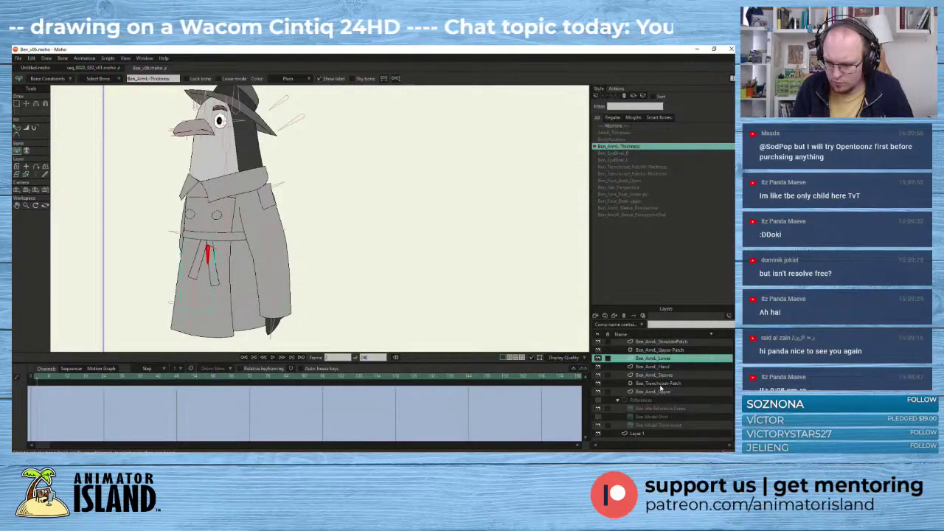
pyautogui.scroll(2, 661, 389)
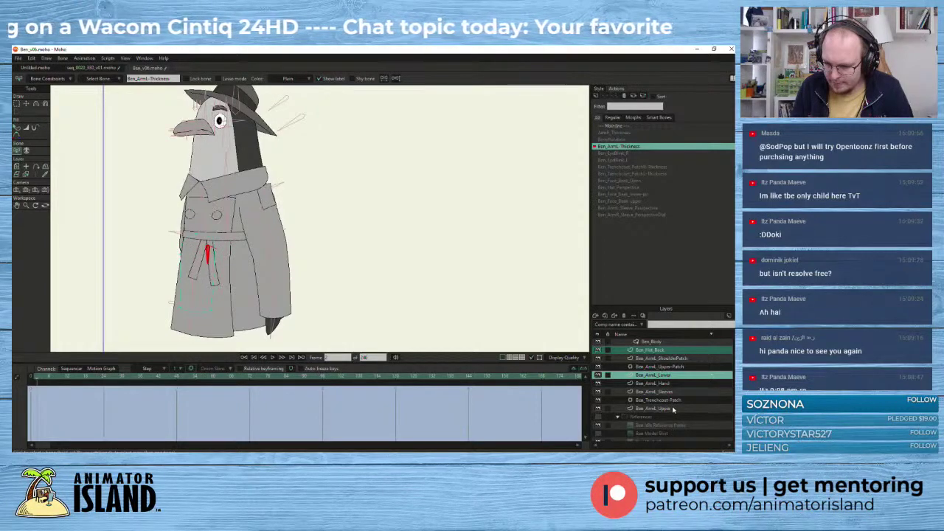
pyautogui.doubleClick(673, 409)
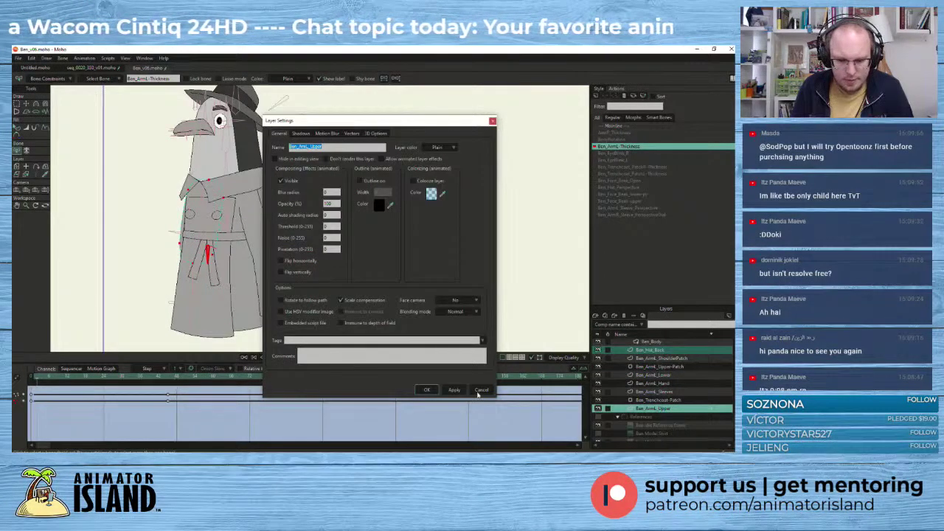
pyautogui.click(481, 389)
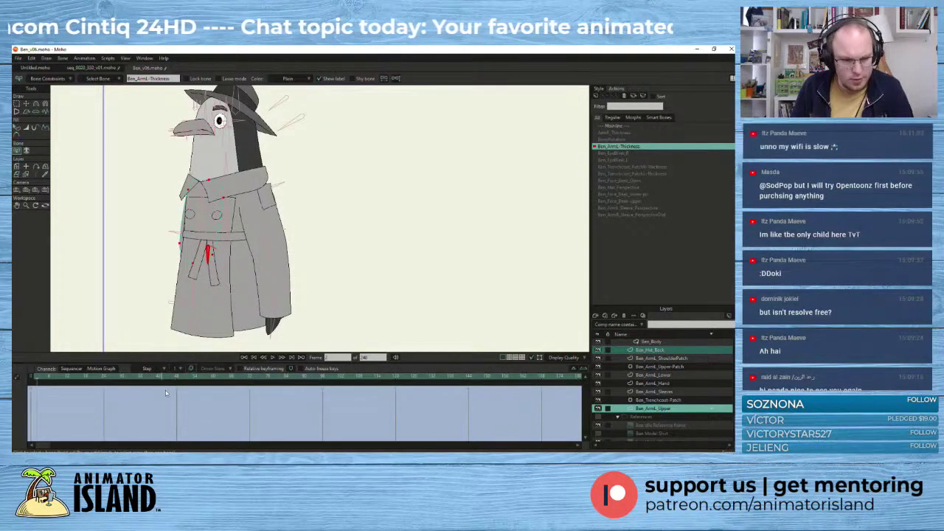
# - Open the ArmR_Thickness action and check the keyframes of the Ben_ArmR_Lower and Ben_ArmR_Upper layers
pyautogui.scroll(5, 663, 379)
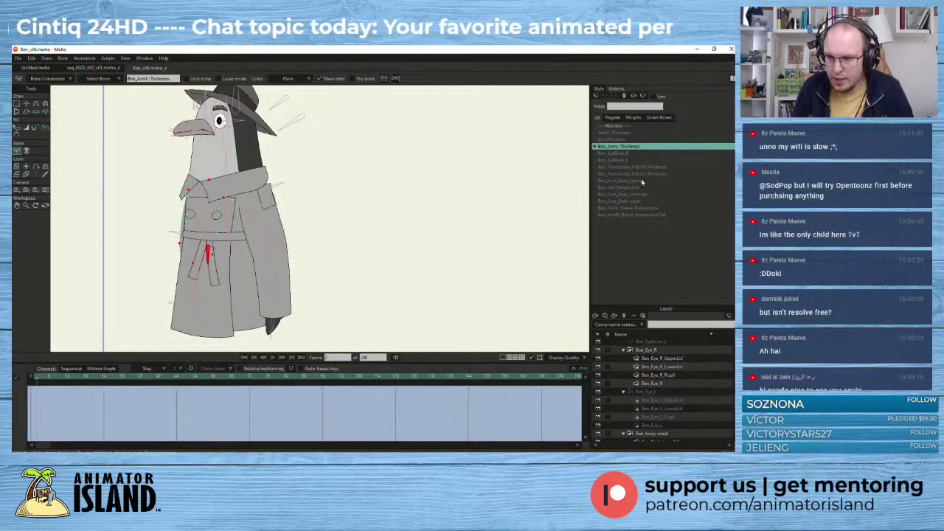
pyautogui.click(624, 134)
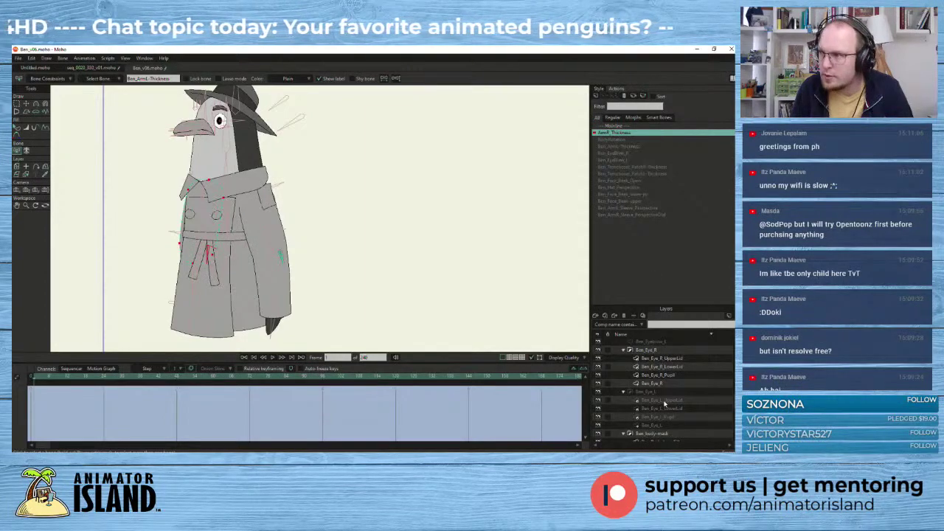
pyautogui.scroll(6, 664, 403)
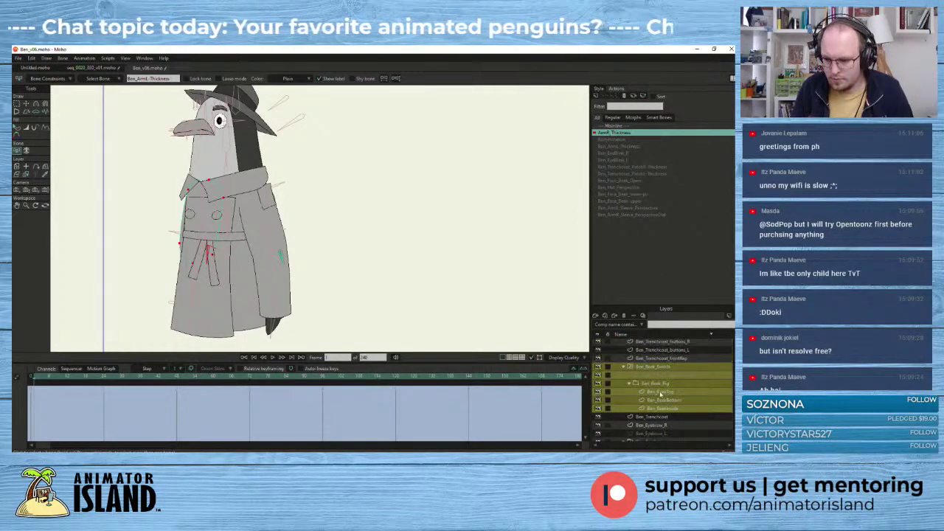
pyautogui.scroll(2, 663, 399)
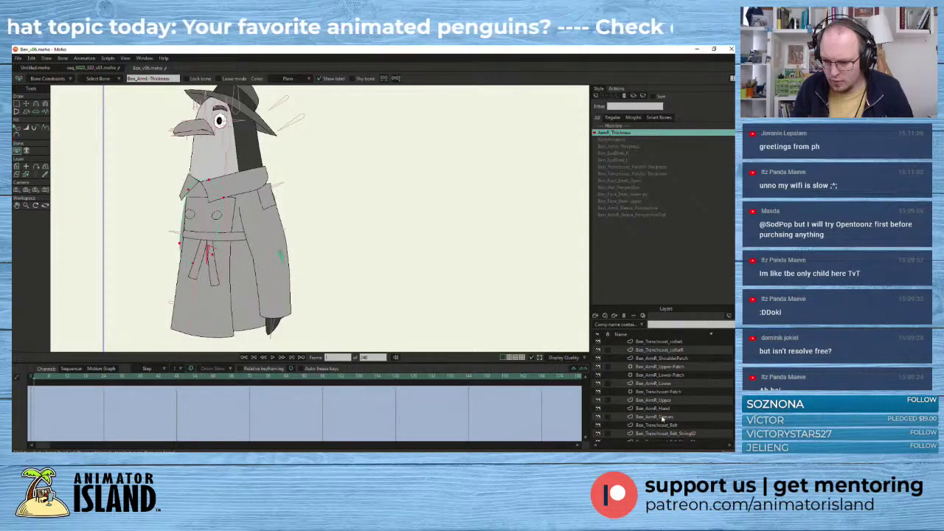
pyautogui.doubleClick(659, 383)
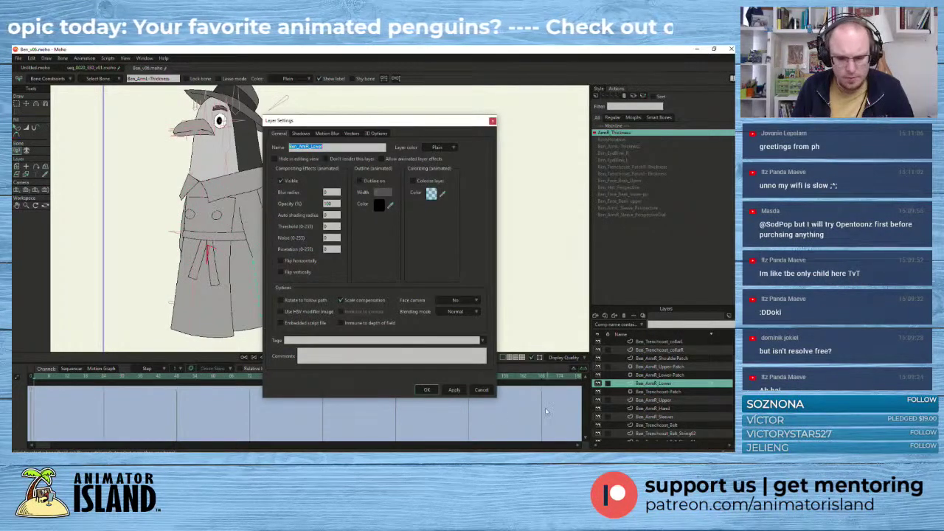
pyautogui.click(481, 390)
pyautogui.doubleClick(639, 385)
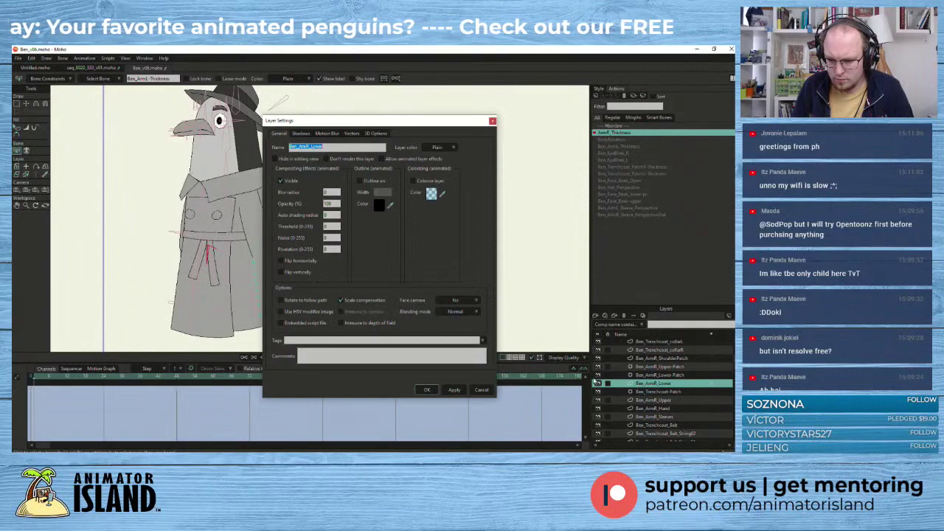
pyautogui.click(481, 390)
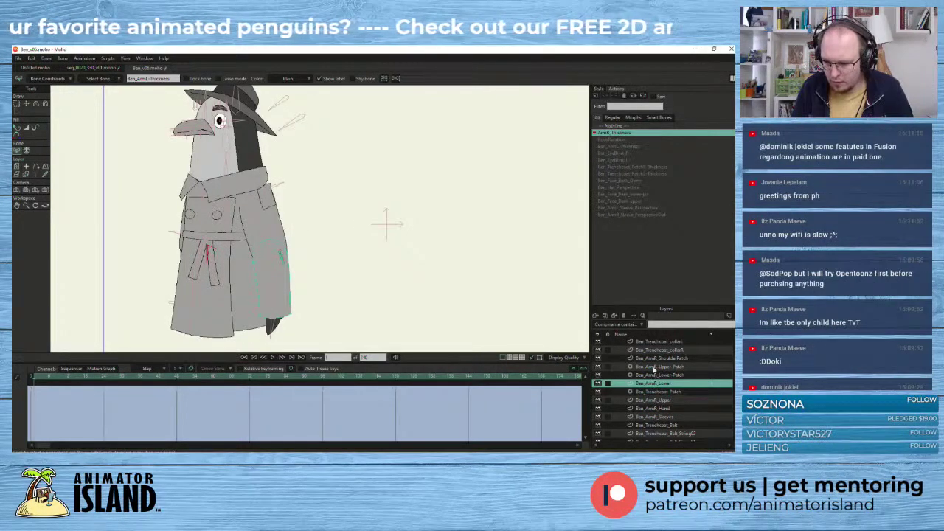
pyautogui.doubleClick(653, 399)
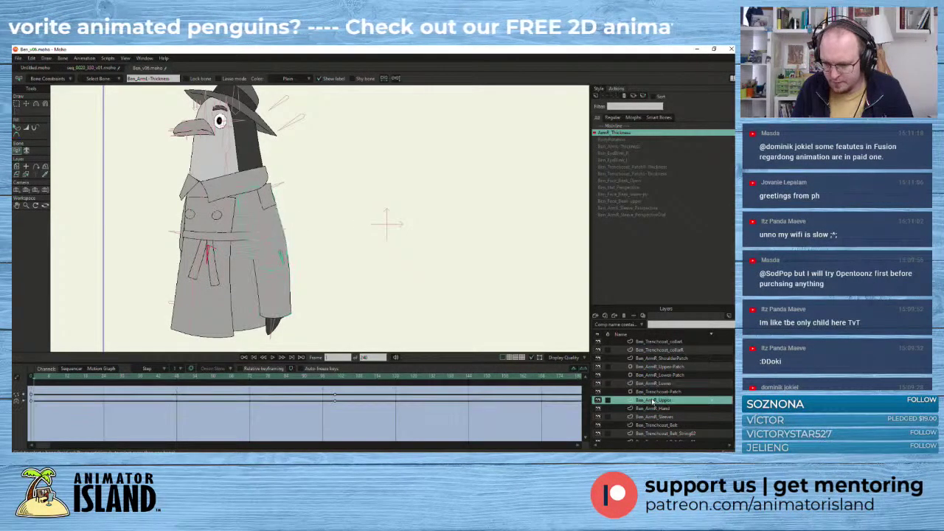
pyautogui.click(481, 390)
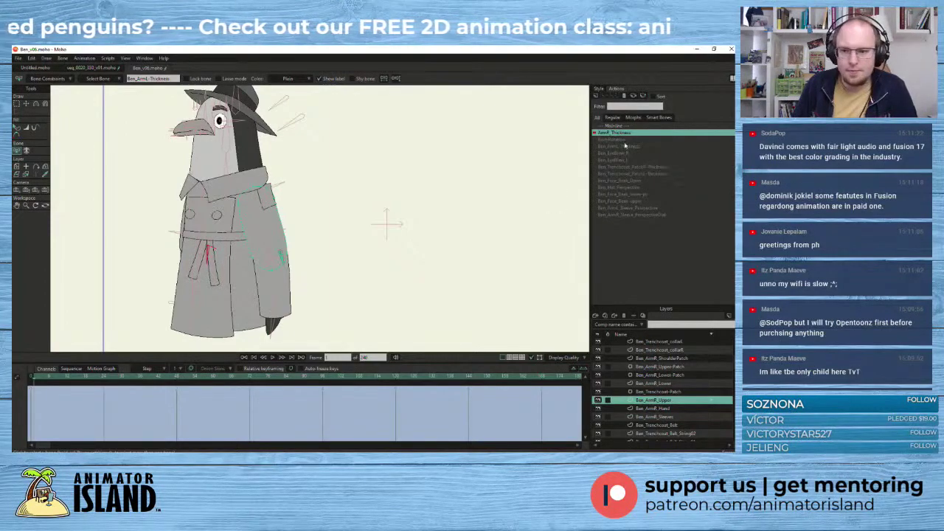
# - Return to the Mainline and make the Ben_rig layer active
pyautogui.doubleClick(649, 126)
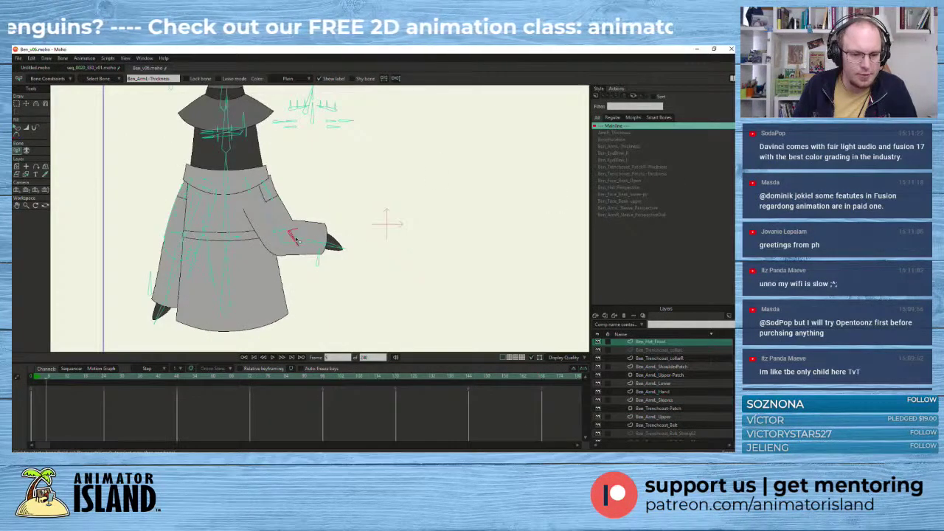
pyautogui.click(25, 104)
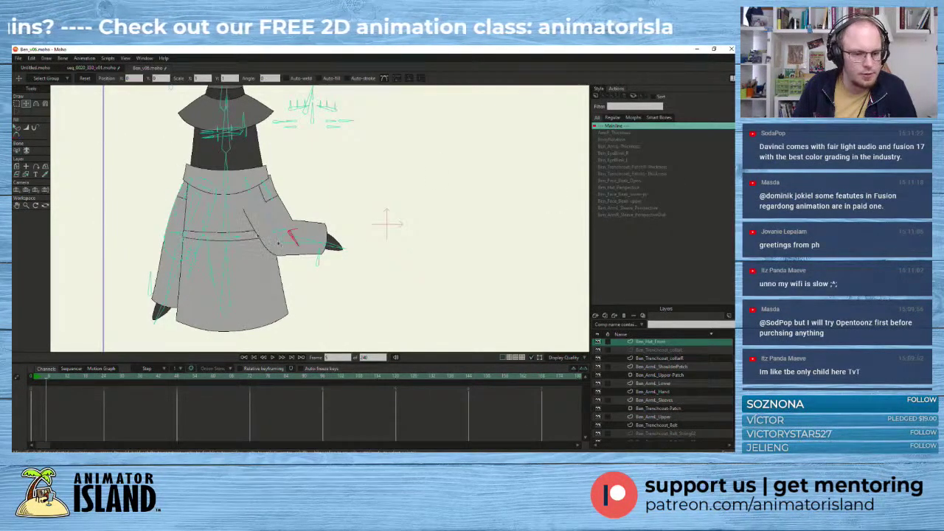
pyautogui.scroll(2, 654, 356)
pyautogui.keyDown('shift'); pyautogui.click(650, 352); pyautogui.keyUp('shift')
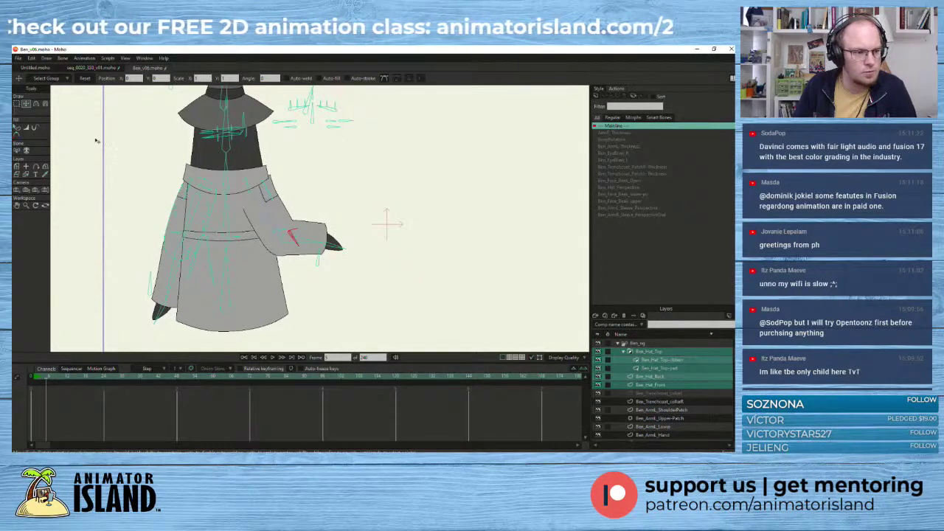
pyautogui.click(636, 344)
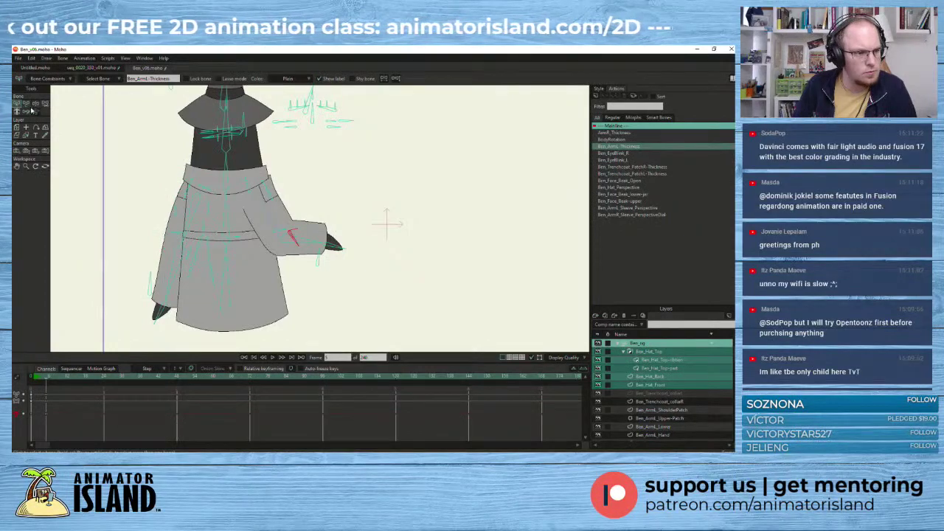
# - Rotate the bent arm's lower arm bone up and down and examine how the sleeve outline deforms
pyautogui.moveTo(296, 252)
pyautogui.mouseDown()
pyautogui.moveTo(319, 249)
pyautogui.moveTo(312, 265)
pyautogui.moveTo(312, 254)
pyautogui.mouseUp()
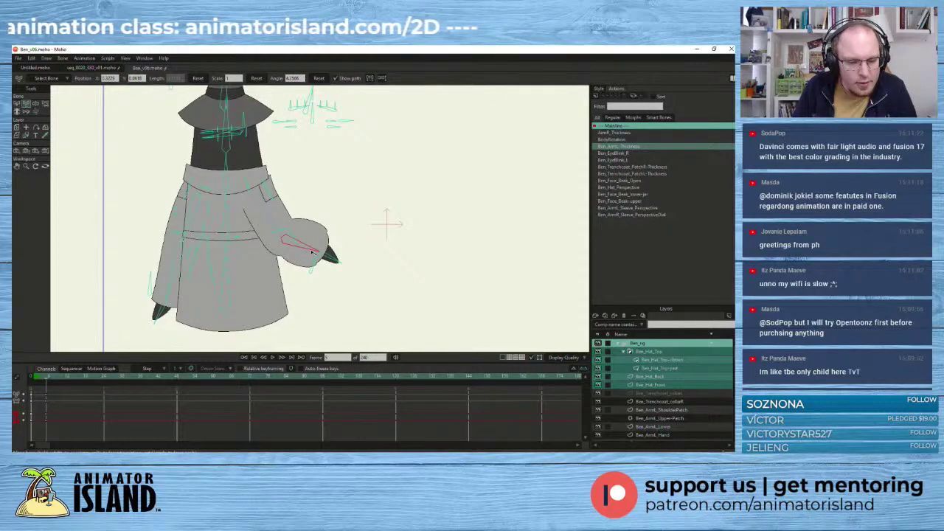
pyautogui.scroll(5, 313, 255)
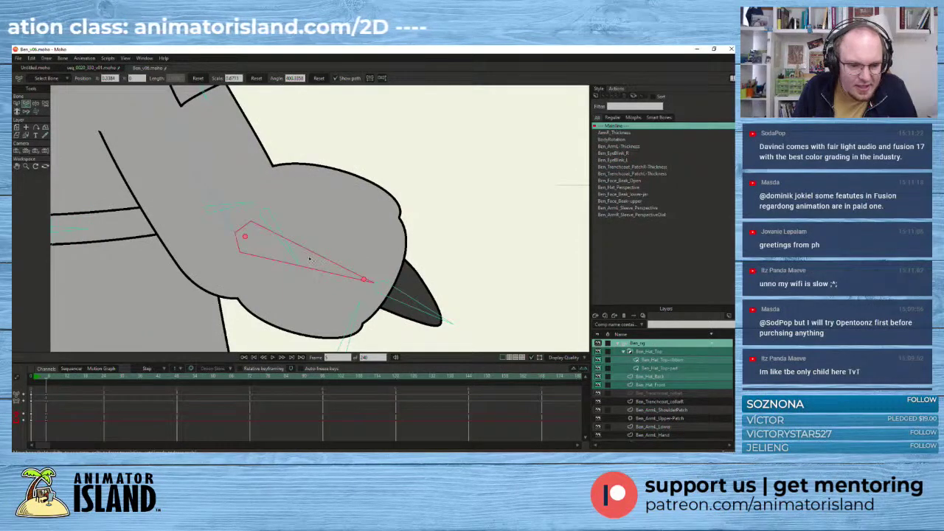
pyautogui.moveTo(311, 267)
pyautogui.mouseDown()
pyautogui.moveTo(327, 260)
pyautogui.moveTo(322, 266)
pyautogui.mouseUp()
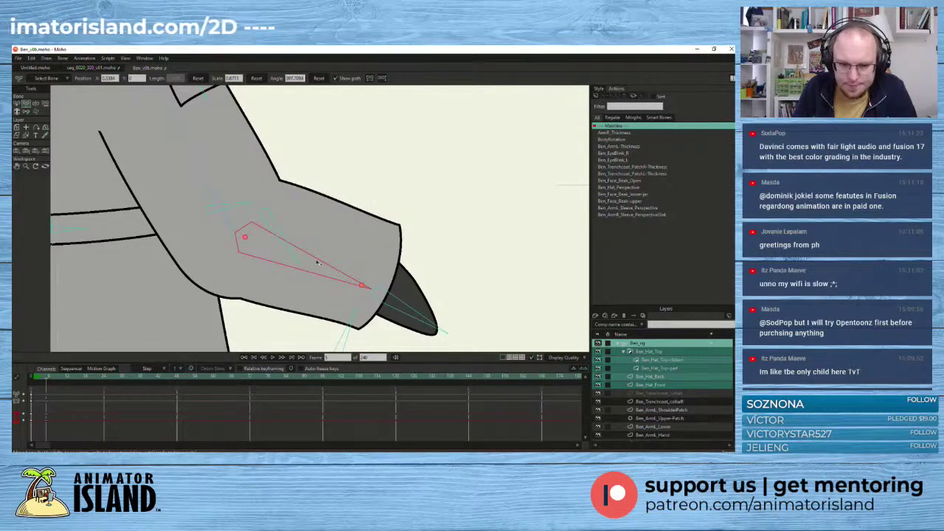
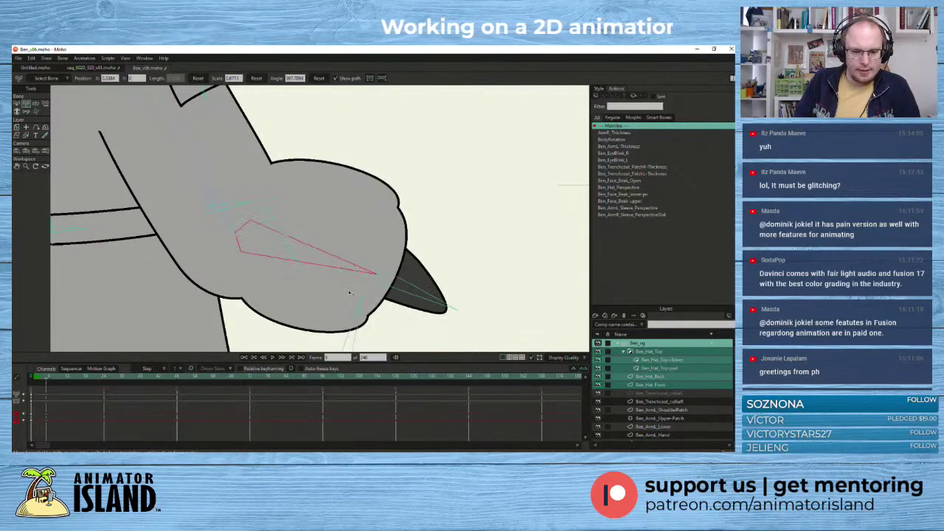
# - Go to frame 0, select the lower arm bone of the arm with the Ben_ArmL-Thickness dial and check its name and constraints
pyautogui.moveTo(46, 379); pyautogui.dragTo(25, 383)
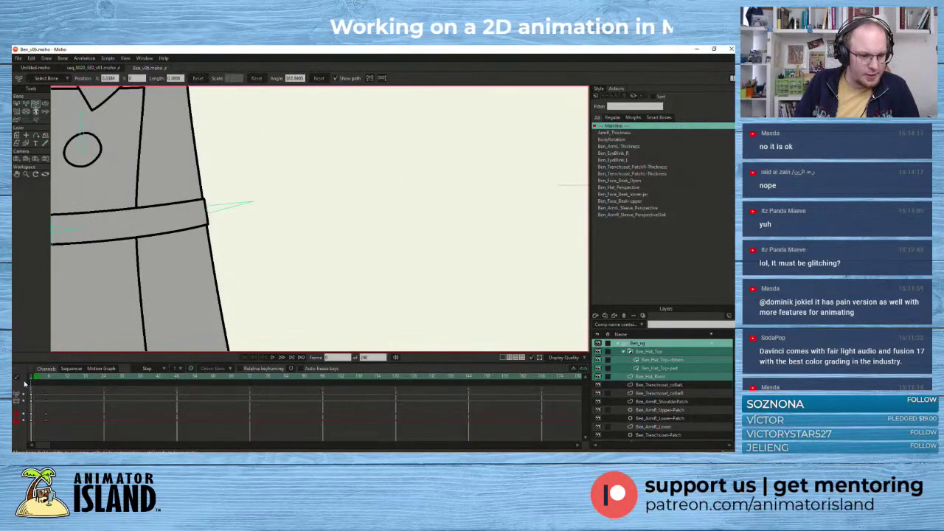
pyautogui.scroll(-8, 111, 255)
pyautogui.click(219, 261)
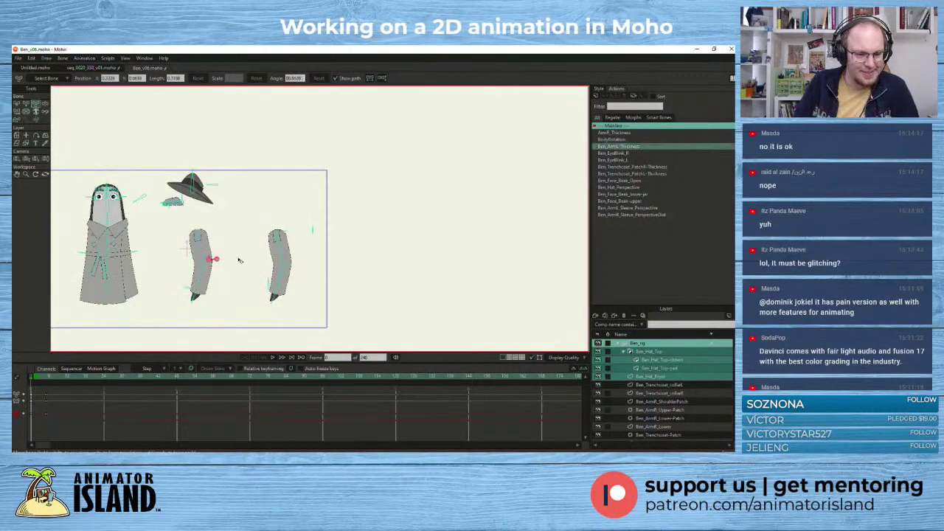
pyautogui.scroll(5, 236, 269)
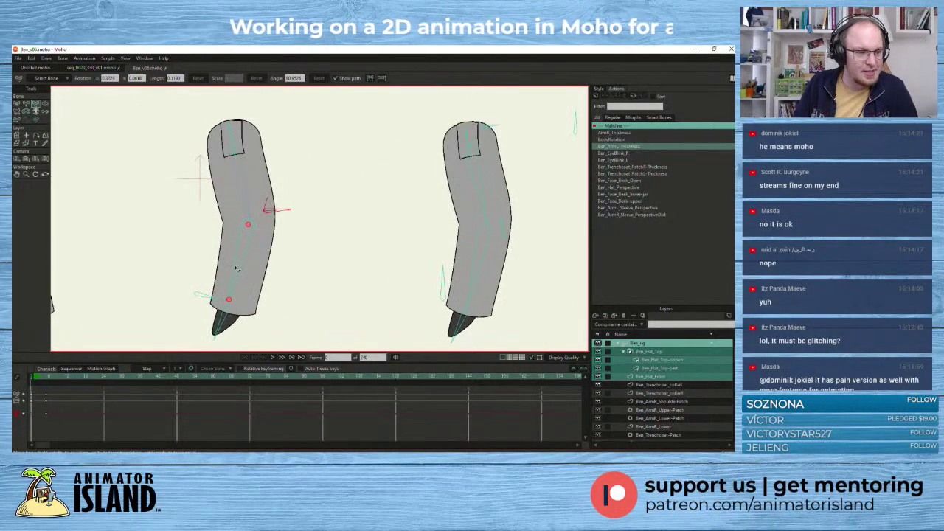
pyautogui.click(33, 115)
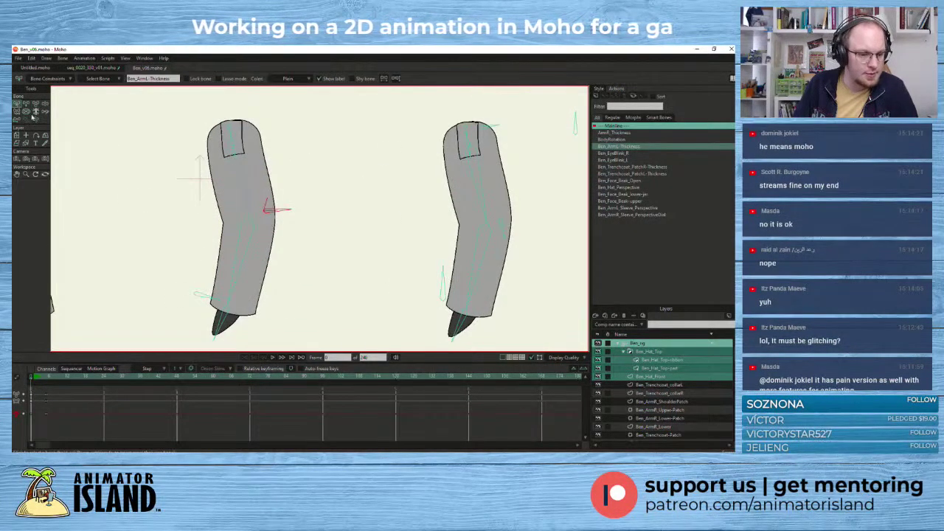
pyautogui.click(241, 255)
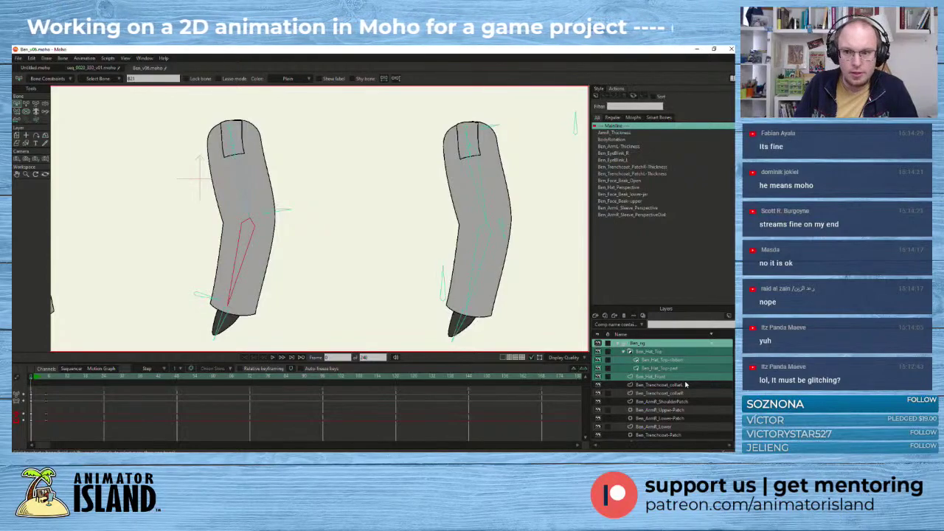
pyautogui.scroll(-5, 686, 384)
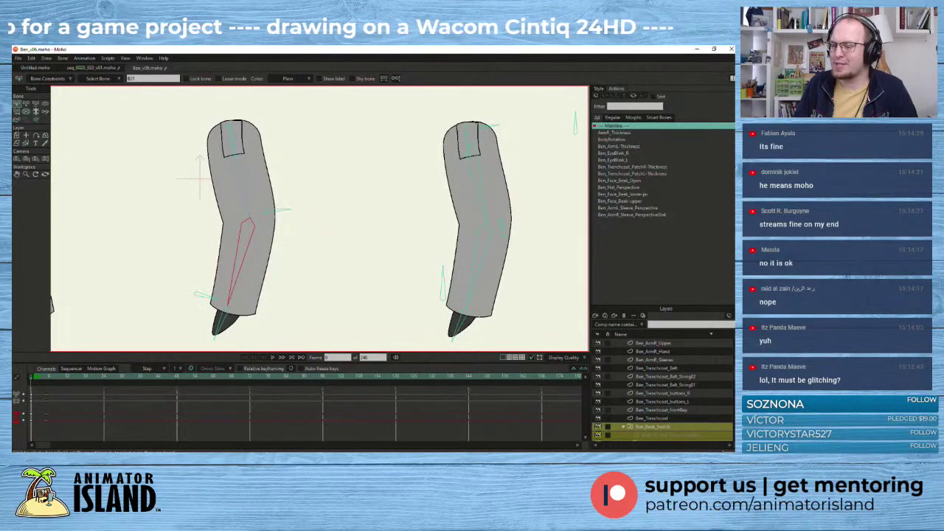
pyautogui.scroll(-5, 233, 269)
pyautogui.scroll(3, 181, 241)
# - At frame 7, rotate the bent arm's lower arm bone slightly upward to test the sleeve's deformation again
pyautogui.moveTo(34, 379); pyautogui.dragTo(52, 381)
pyautogui.moveTo(193, 172); pyautogui.dragTo(213, 176)
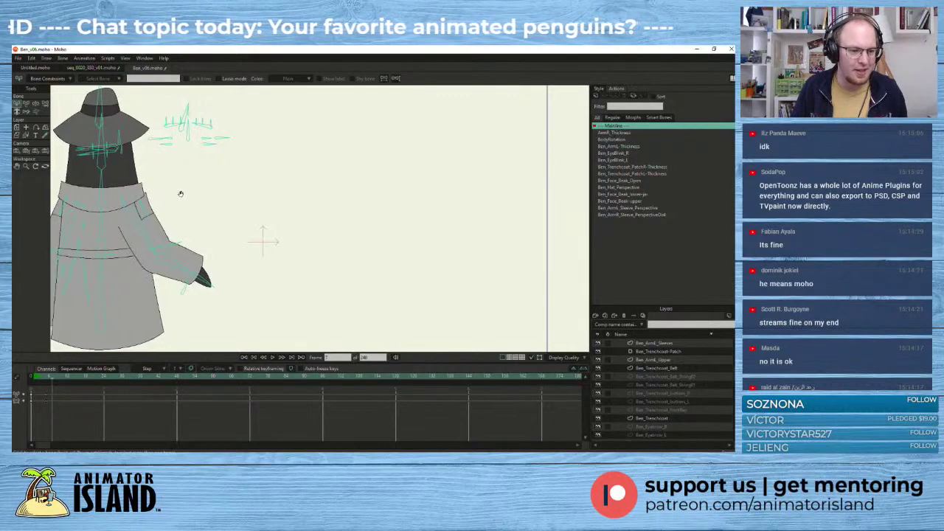
pyautogui.moveTo(157, 194); pyautogui.dragTo(268, 190)
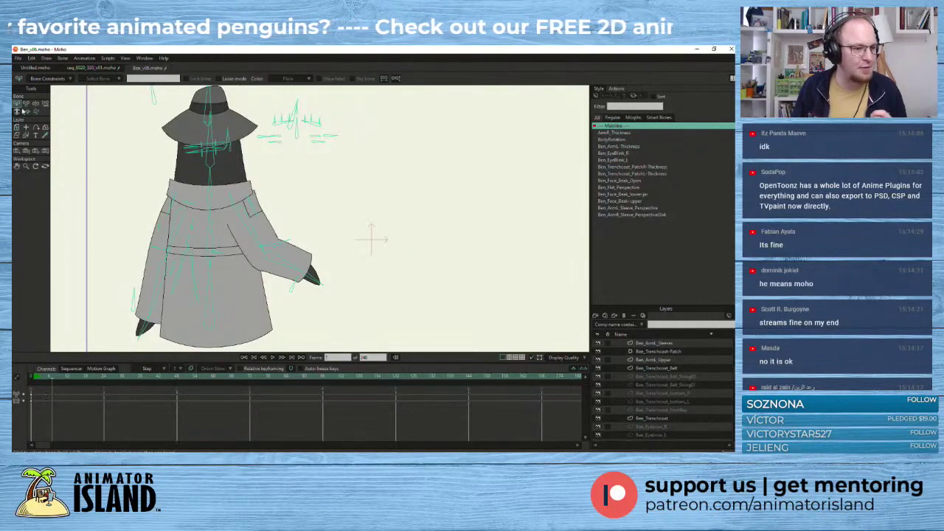
pyautogui.click(26, 103)
pyautogui.moveTo(284, 256); pyautogui.dragTo(302, 261)
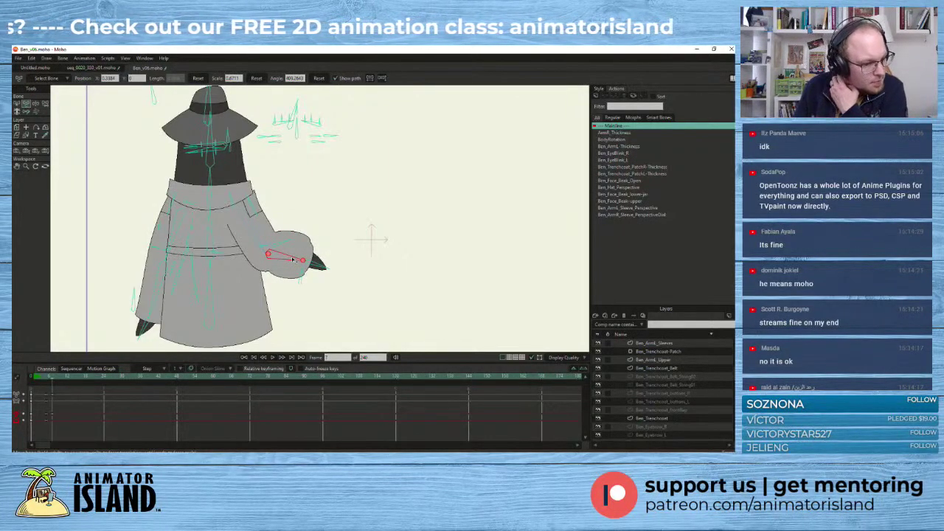
# - Stretch the bent arm's lower arm bone slightly at frame 7 to test how the sleeve deforms
pyautogui.scroll(2, 292, 260)
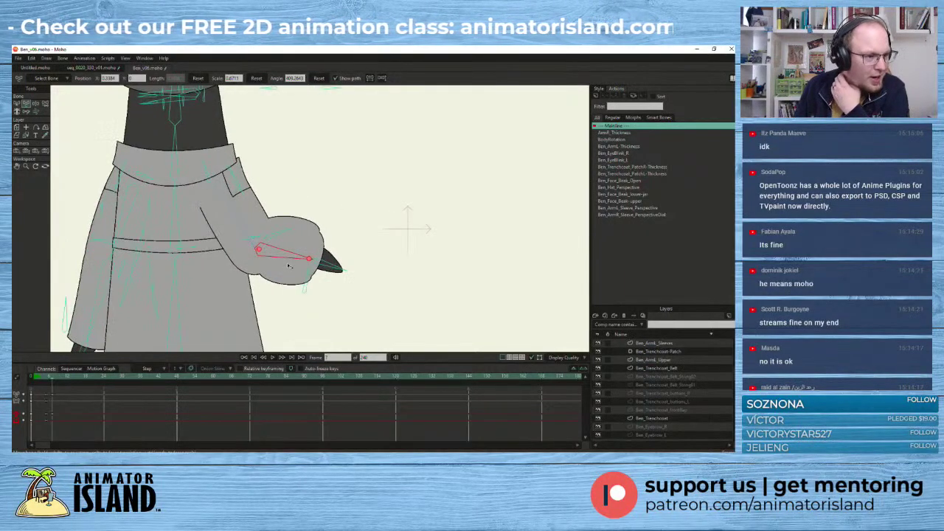
pyautogui.moveTo(308, 258)
pyautogui.mouseDown()
pyautogui.moveTo(316, 272)
pyautogui.moveTo(317, 260)
pyautogui.mouseUp()
pyautogui.click(65, 316)
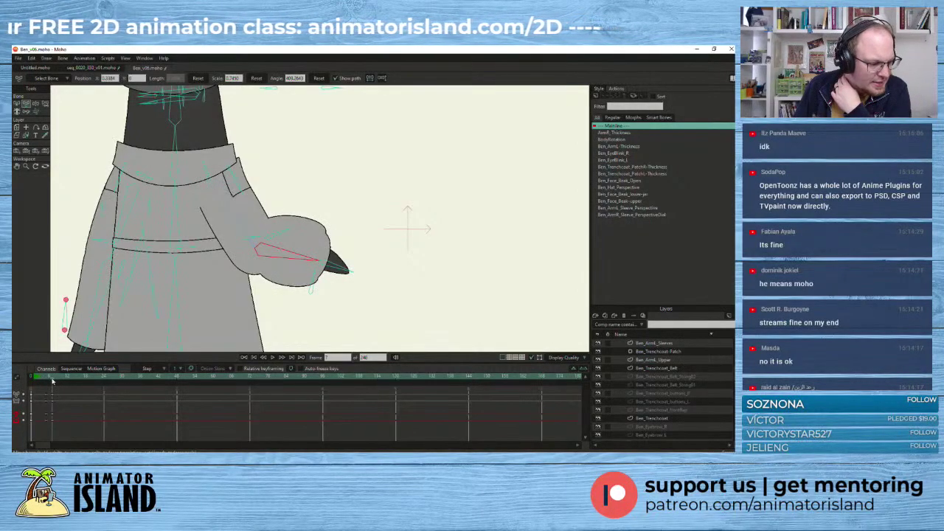
# - At frame 0, enable squash and stretch scaling of 1 in the constraints of the detached left arm's lower arm bone
pyautogui.moveTo(51, 379); pyautogui.dragTo(27, 383)
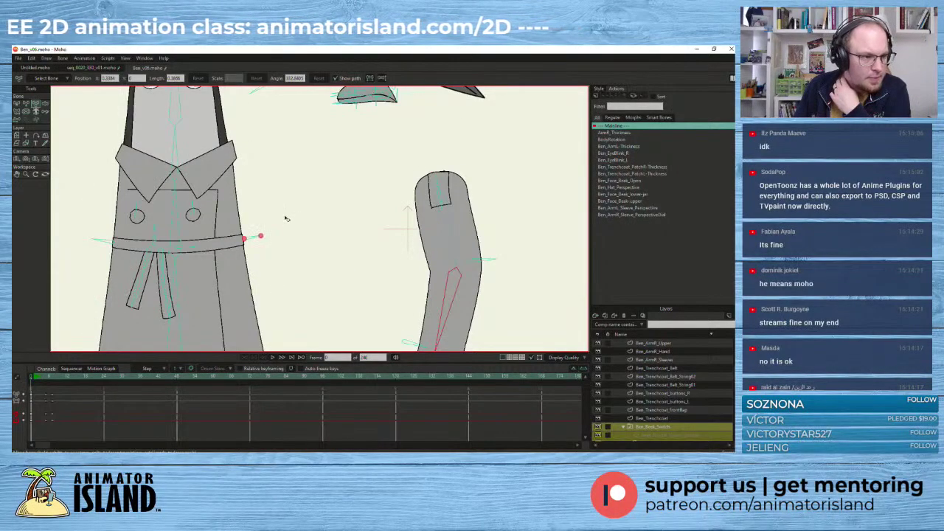
pyautogui.scroll(-1, 286, 218)
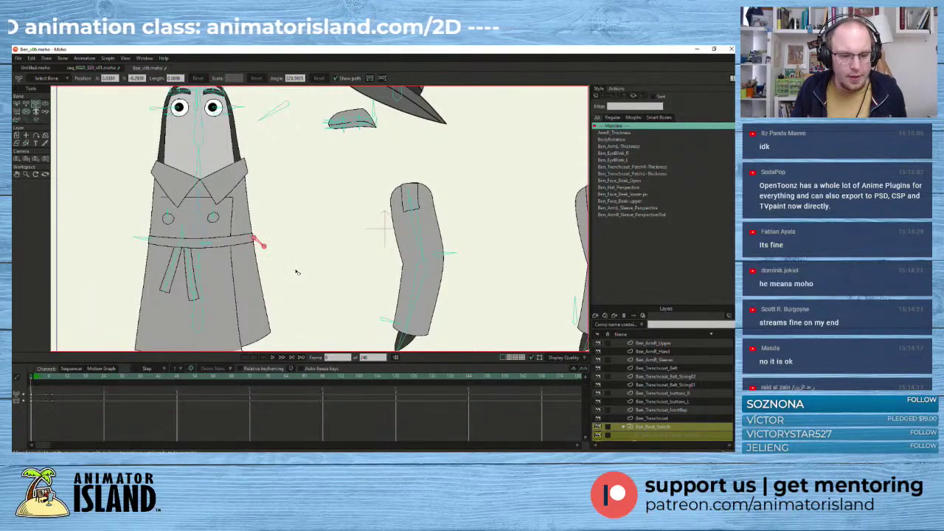
pyautogui.click(380, 291)
pyautogui.moveTo(344, 263); pyautogui.dragTo(296, 231)
pyautogui.click(373, 241)
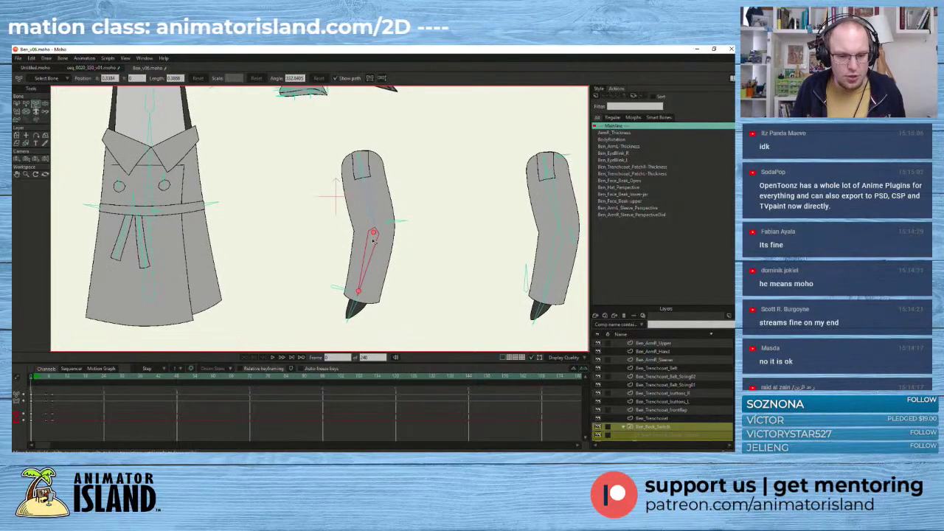
pyautogui.click(68, 79)
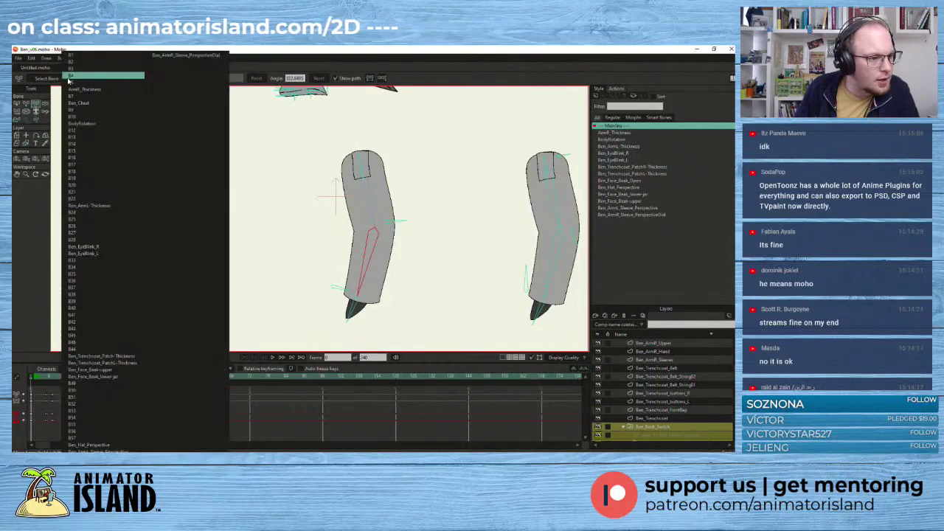
pyautogui.click(49, 80)
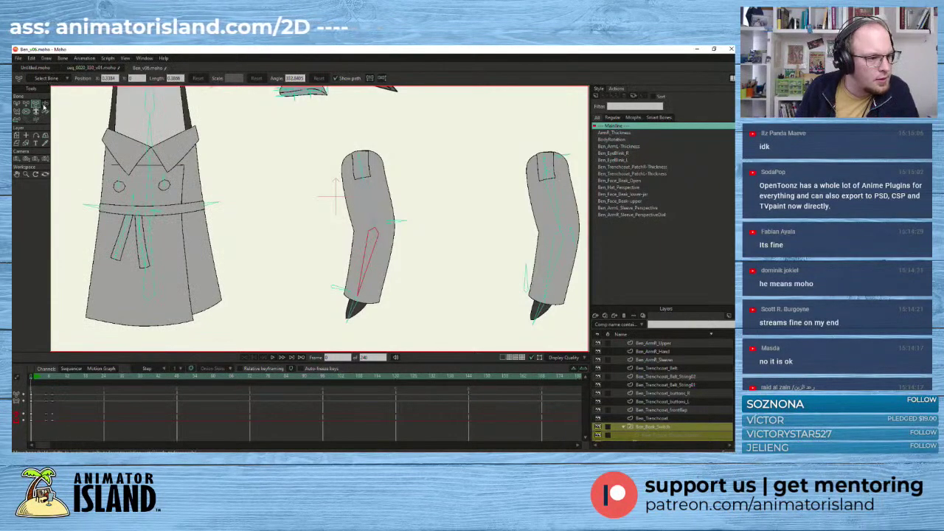
pyautogui.click(18, 105)
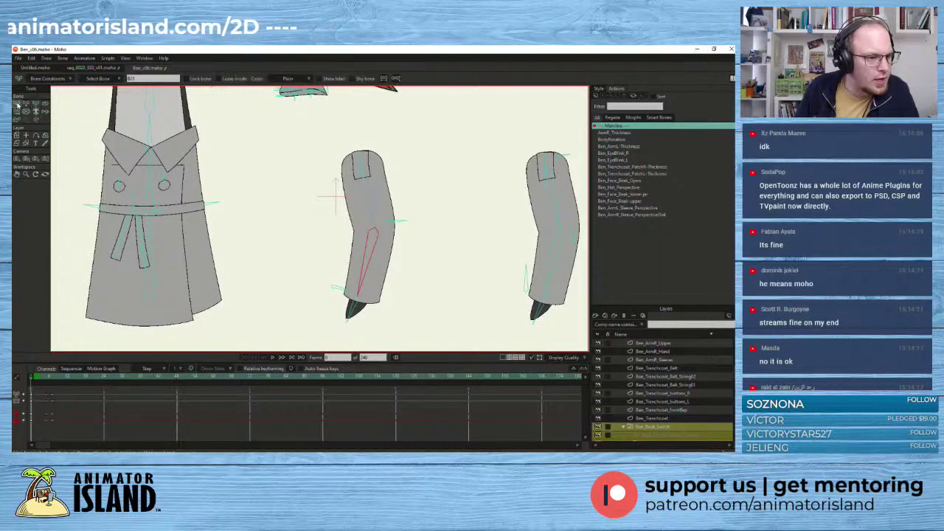
pyautogui.click(66, 80)
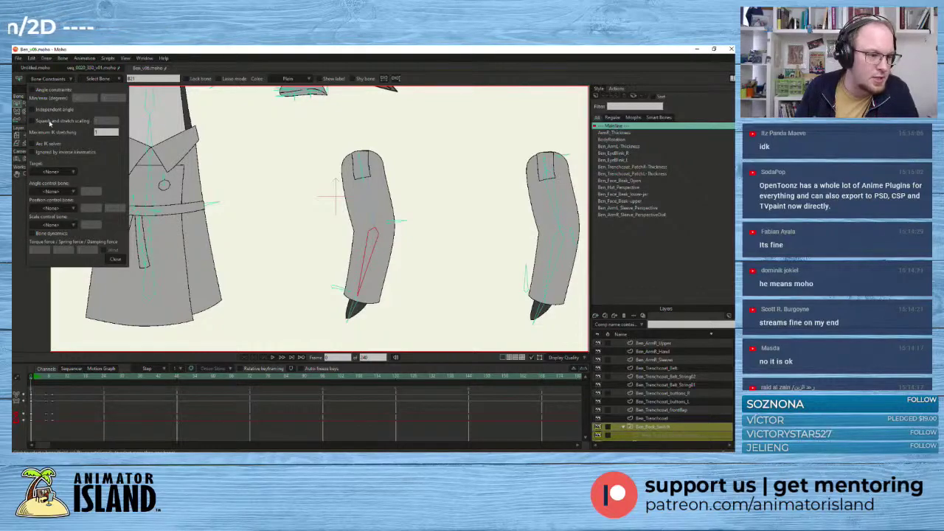
pyautogui.click(51, 122)
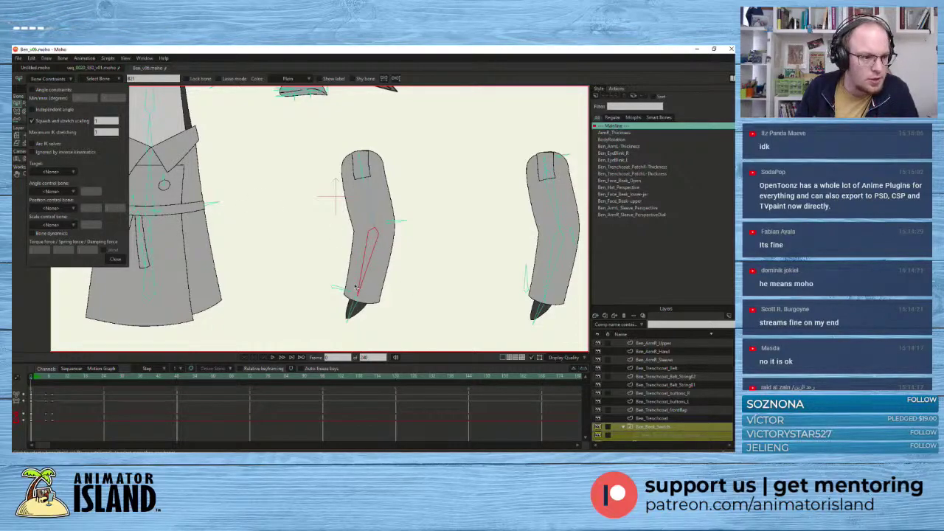
pyautogui.click(357, 283)
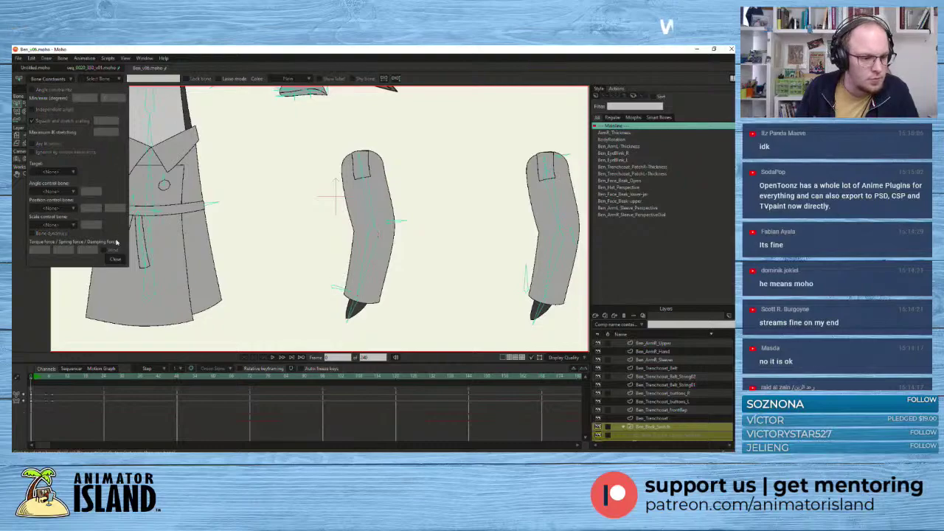
pyautogui.click(116, 259)
# - Try moving the lower arm bone at frame 0 and at frame 15, undoing each test
pyautogui.click(26, 104)
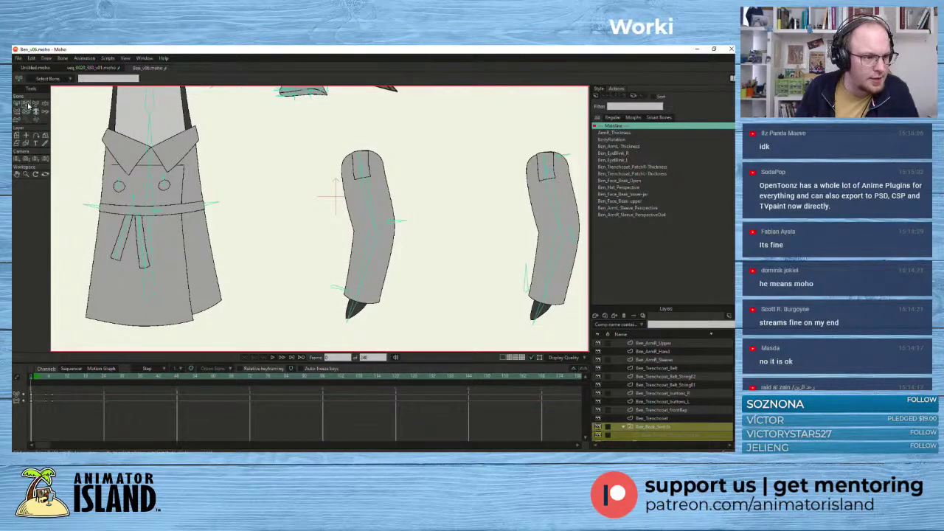
pyautogui.click(36, 104)
pyautogui.moveTo(358, 292); pyautogui.dragTo(265, 315)
pyautogui.hotkey('ctrl', 'z')
pyautogui.click(77, 380)
pyautogui.moveTo(287, 219); pyautogui.dragTo(374, 259)
pyautogui.hotkey('ctrl', 'z')
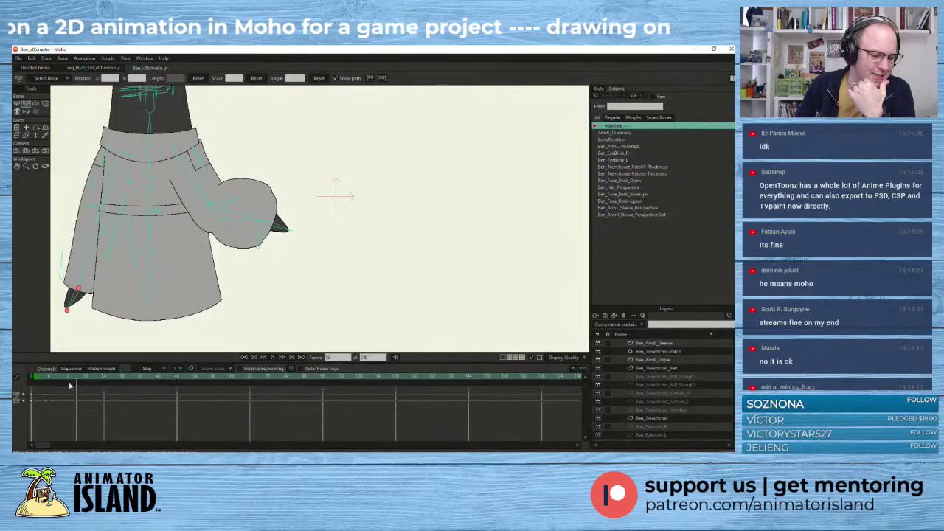
# - At frame 0, release the Ben_ArmL_Lower layer and its points from the bones and check the bent arm at frame 5
pyautogui.moveTo(77, 380); pyautogui.dragTo(19, 384)
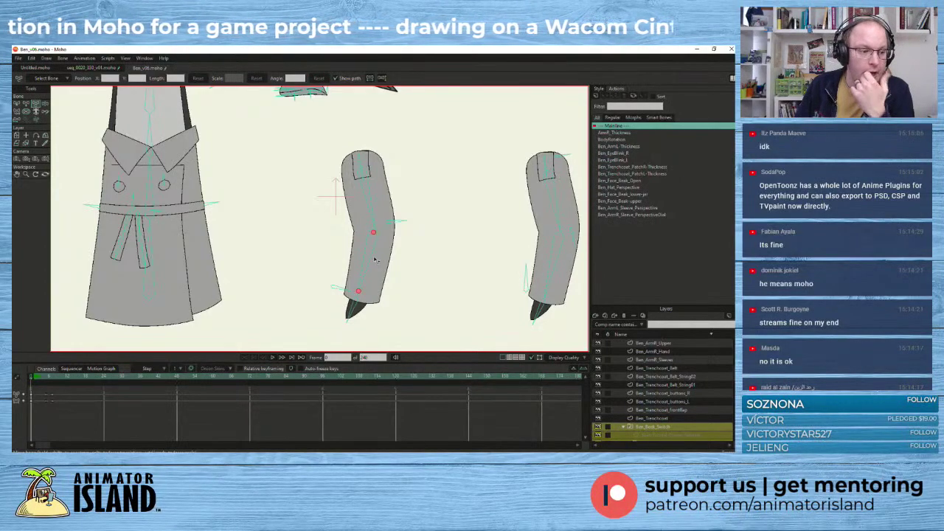
pyautogui.scroll(-2, 673, 414)
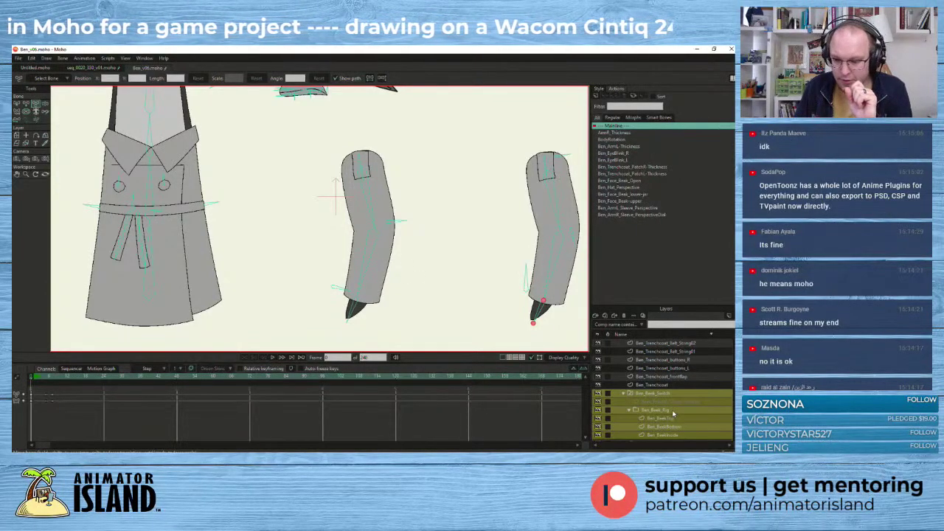
pyautogui.scroll(-5, 671, 413)
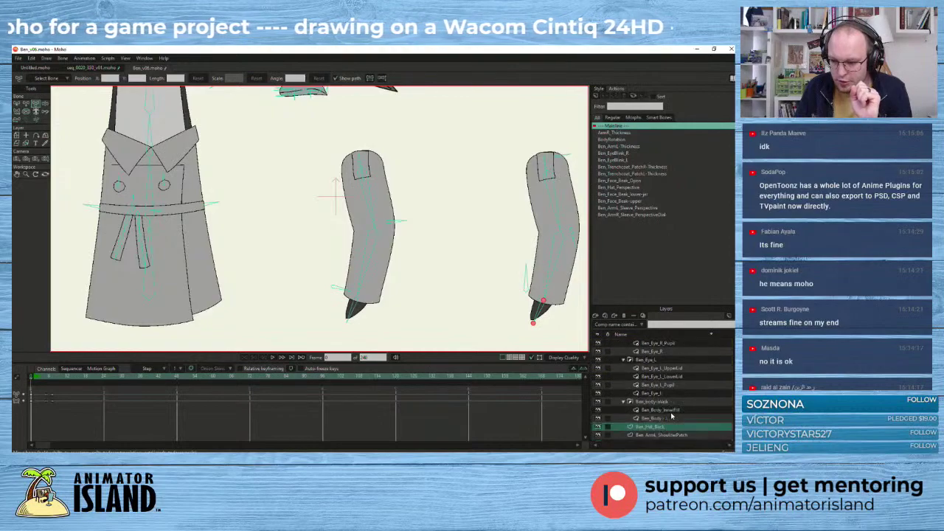
pyautogui.scroll(-3, 672, 416)
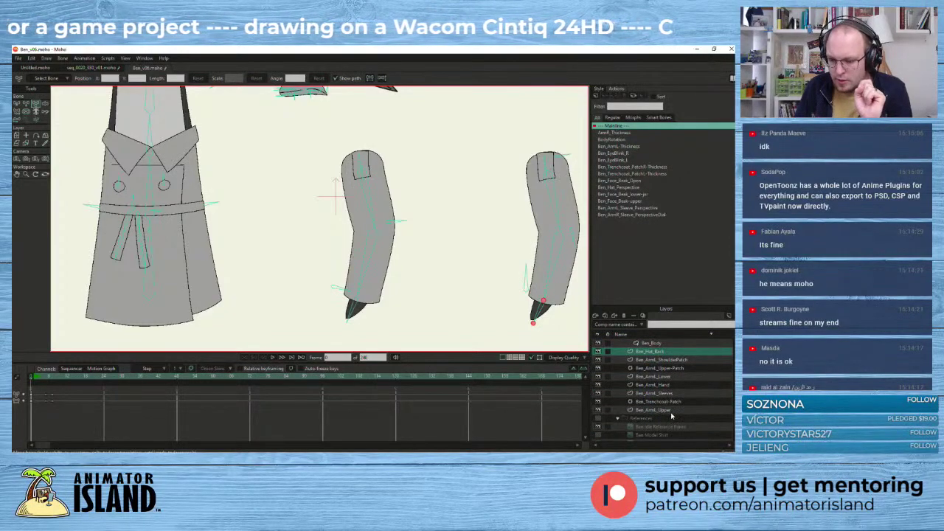
pyautogui.click(649, 377)
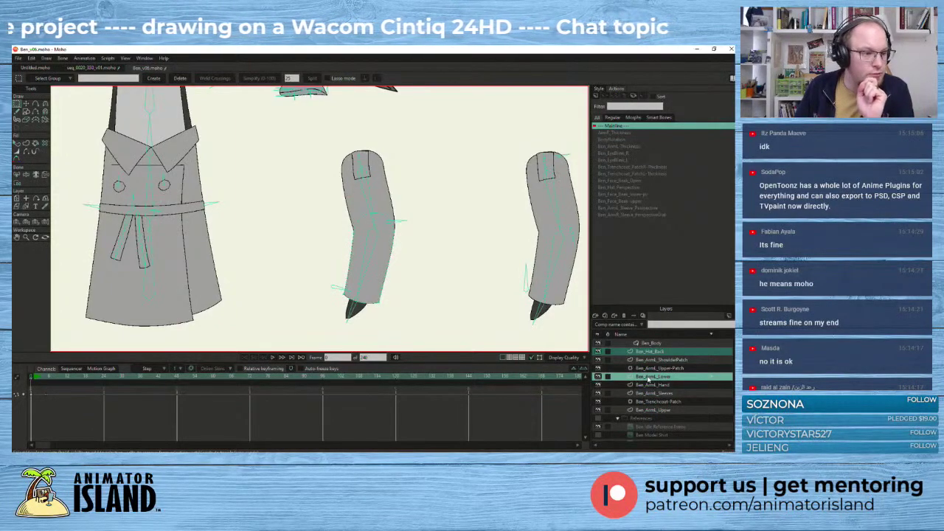
pyautogui.click(65, 59)
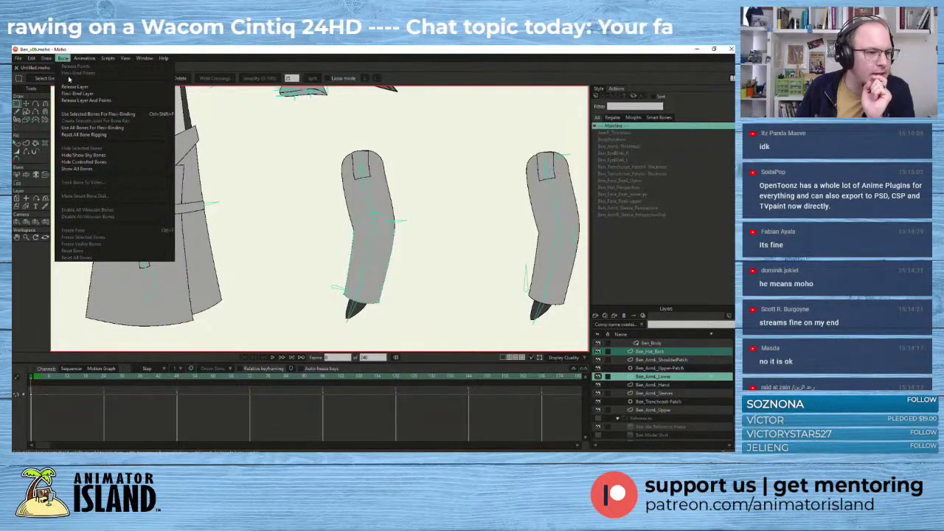
pyautogui.click(80, 102)
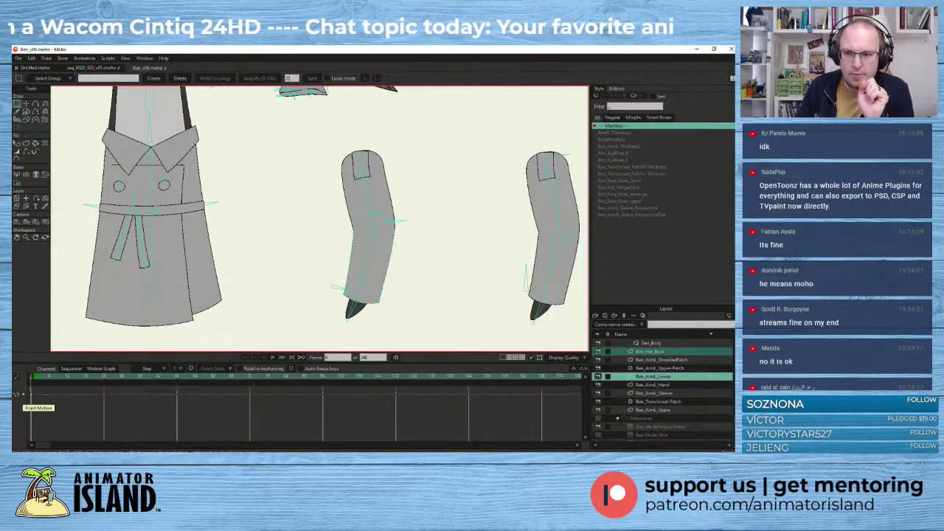
pyautogui.doubleClick(619, 129)
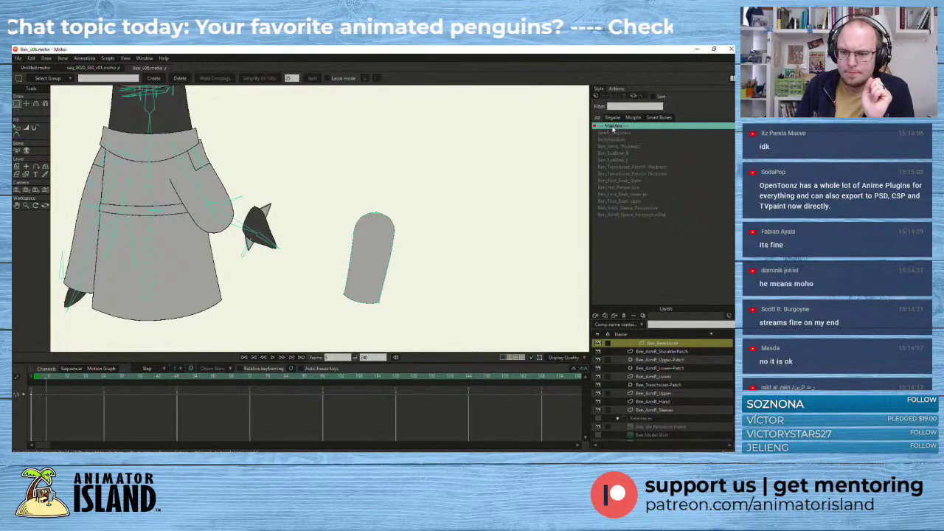
pyautogui.moveTo(46, 380); pyautogui.dragTo(13, 386)
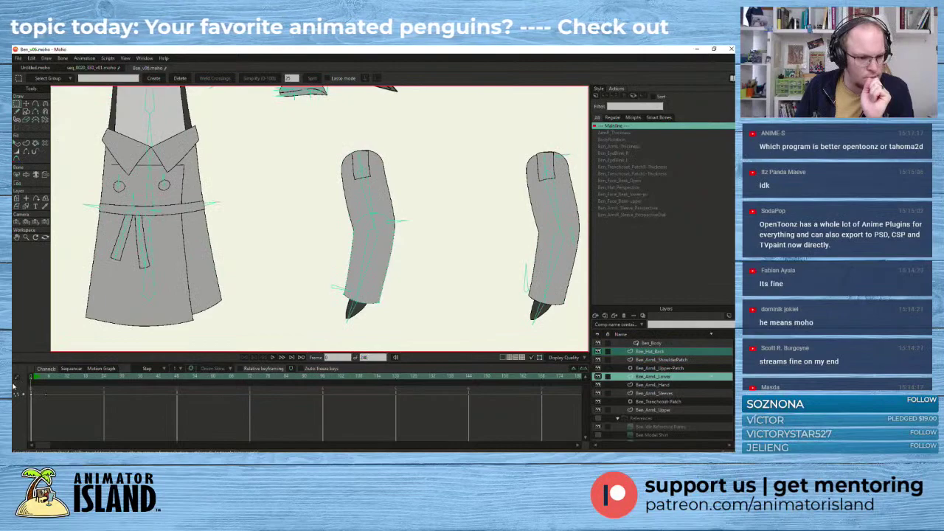
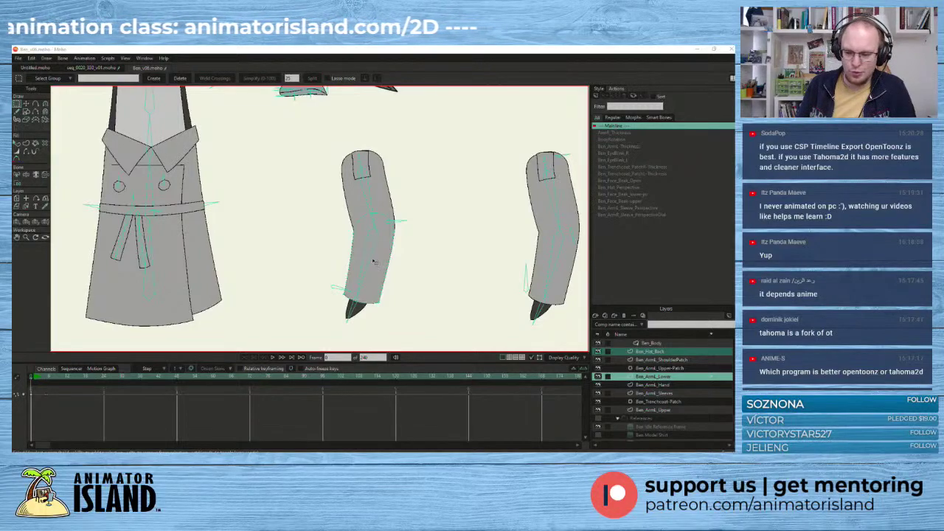
# - Bind the Ben_ArmL_Lower layer to the lower arm bone at frame 0 and check the bent arm at frame 5
pyautogui.click(654, 376)
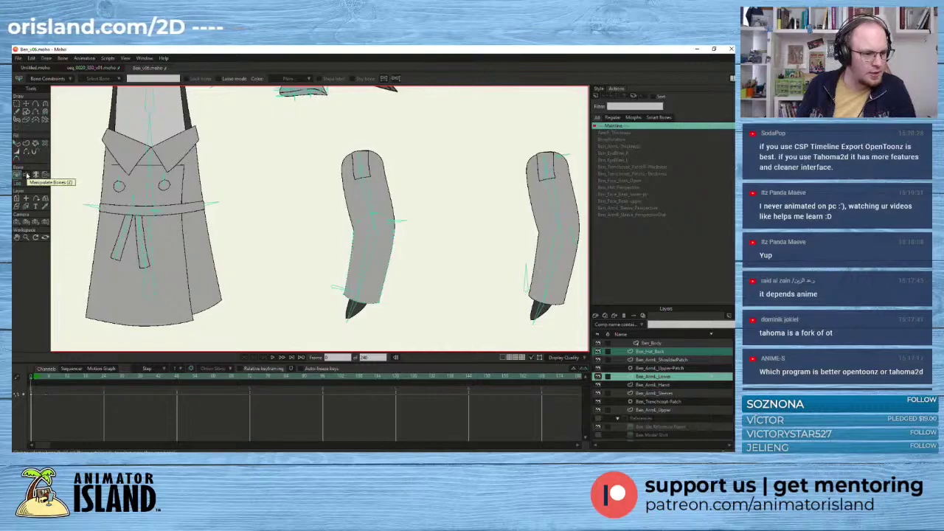
pyautogui.click(373, 254)
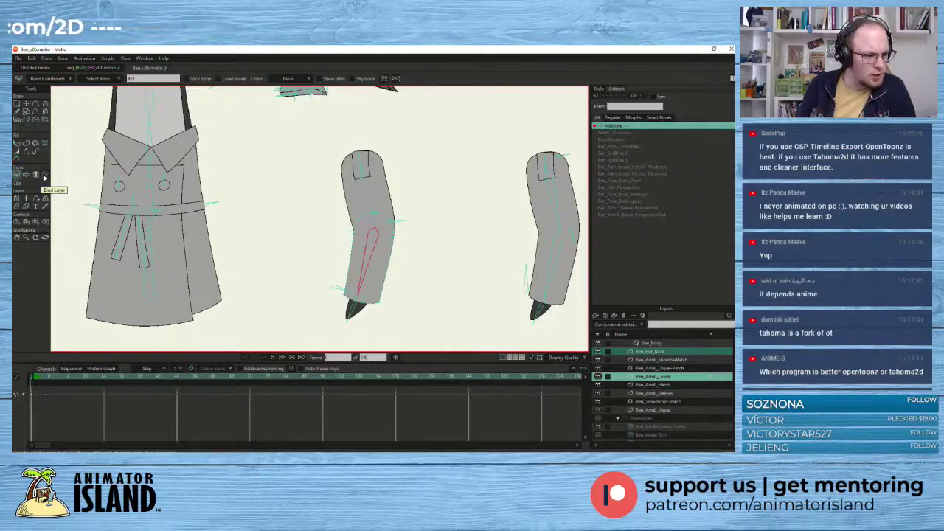
pyautogui.click(44, 176)
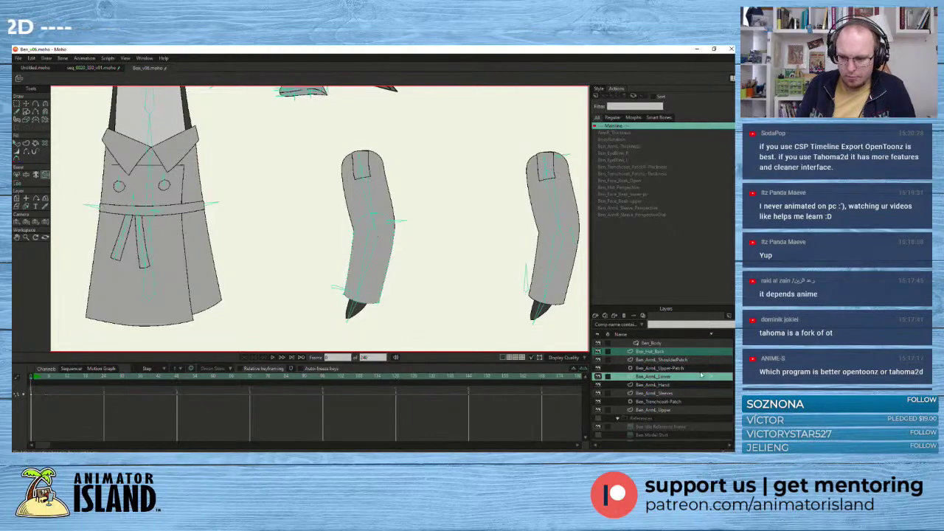
pyautogui.click(369, 268)
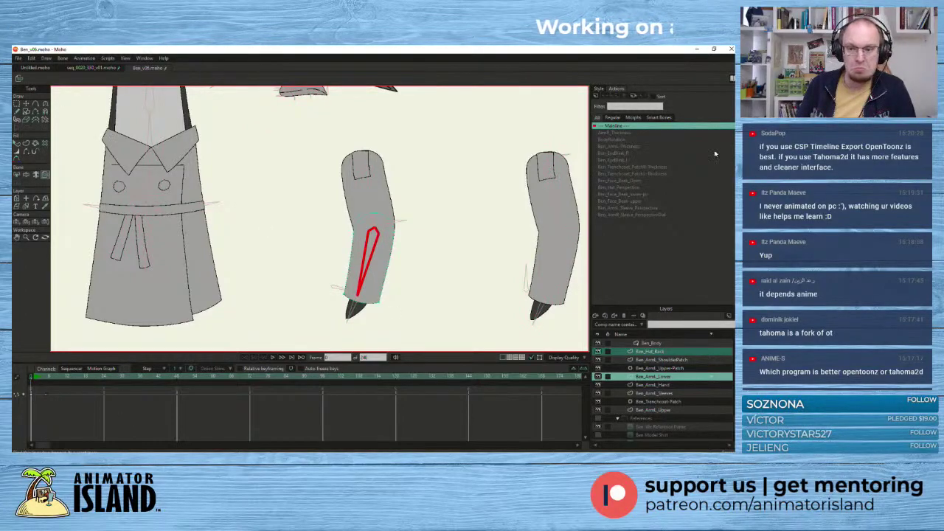
pyautogui.doubleClick(609, 130)
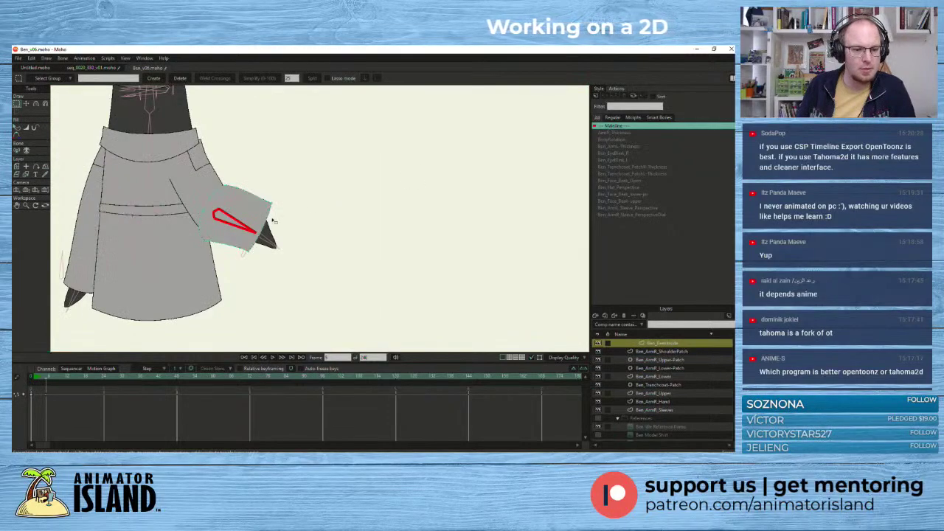
# - Make the Ben_rig layer active and stretch the lower arm bone far outward at frame 5 to test the sleeve's squash and stretch
pyautogui.click(26, 104)
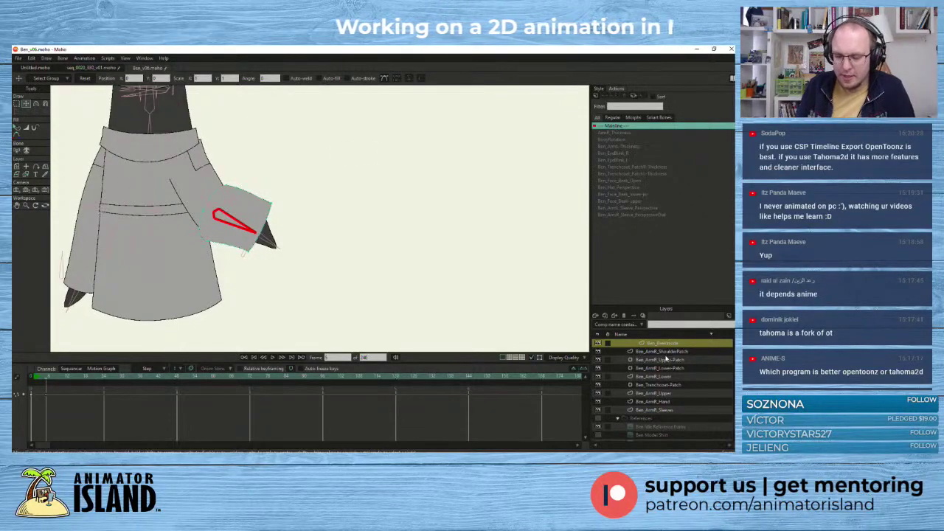
pyautogui.scroll(6, 667, 359)
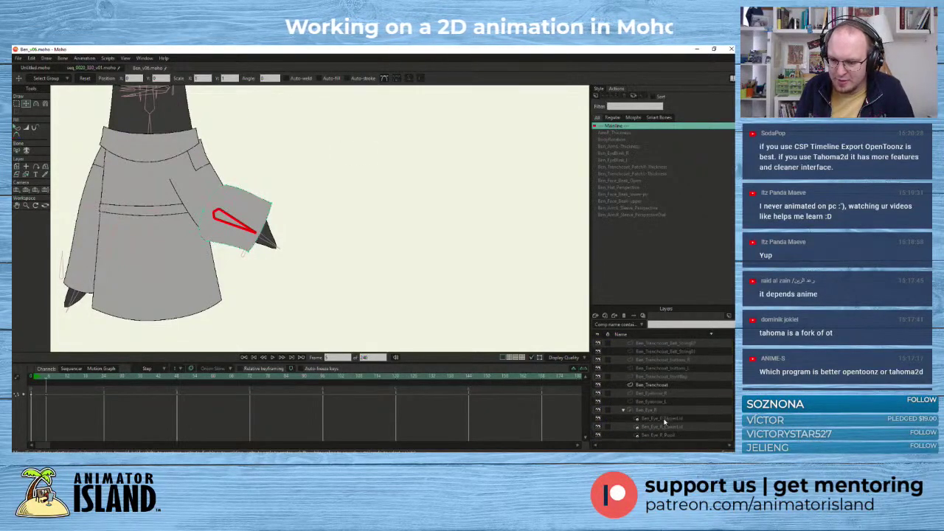
pyautogui.scroll(8, 664, 417)
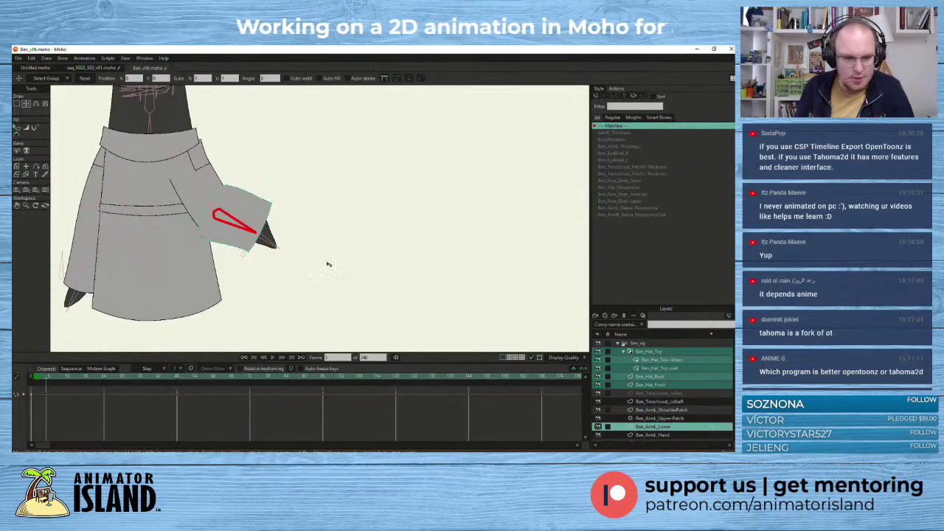
pyautogui.click(640, 344)
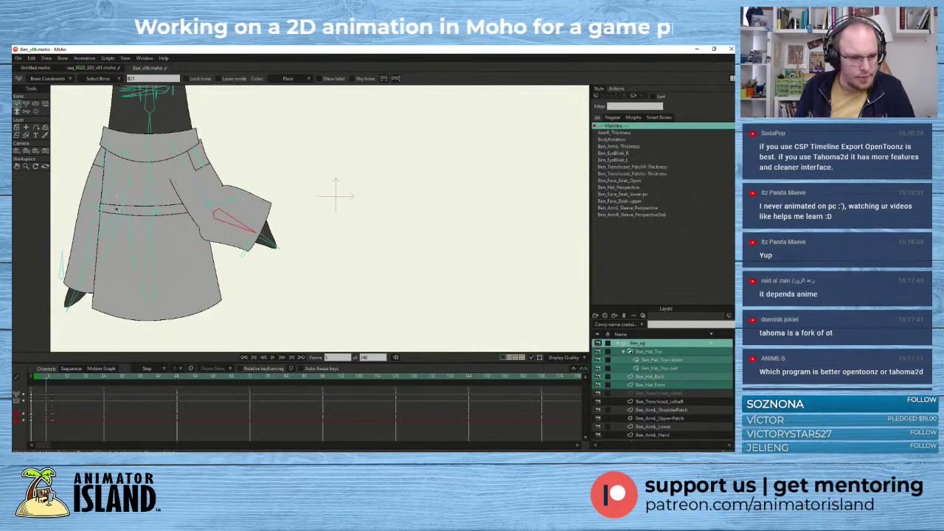
pyautogui.click(27, 103)
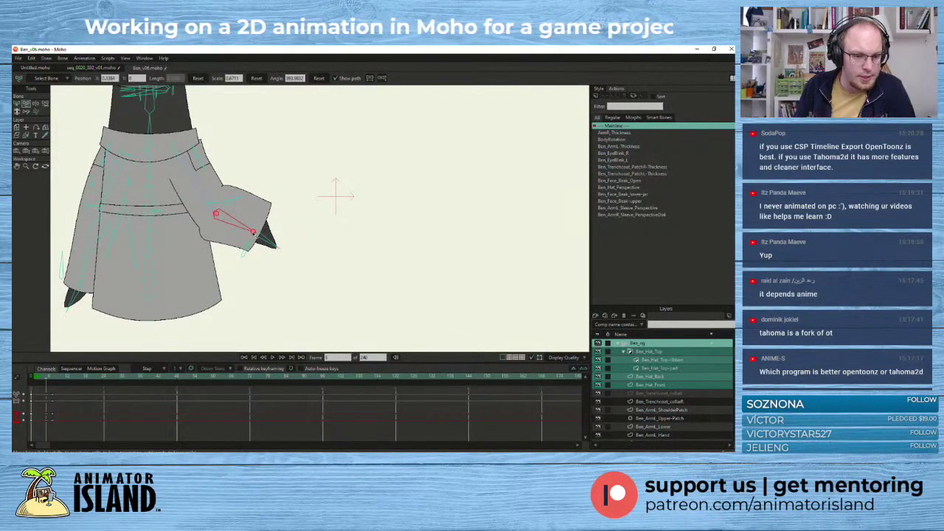
pyautogui.moveTo(251, 231); pyautogui.dragTo(406, 292)
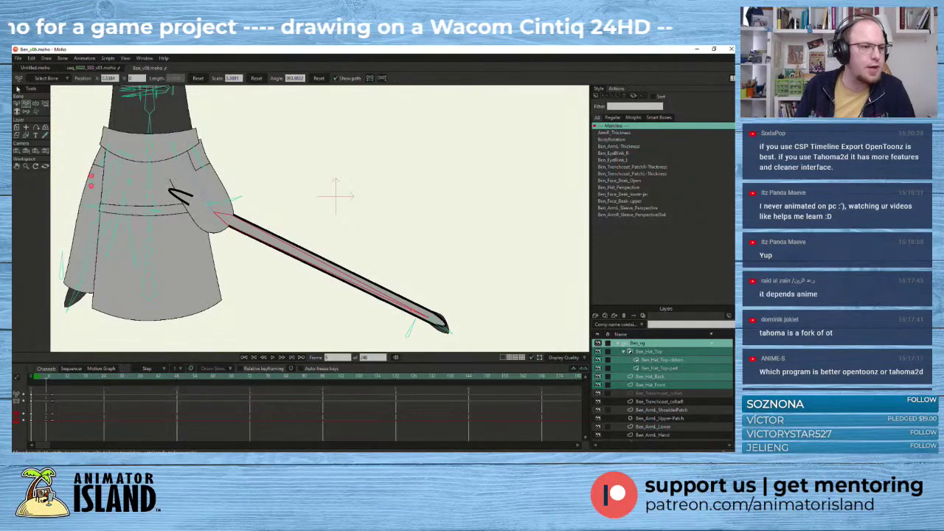
# - Render a preview of the stretched arm at frame 5, inspect the sleeve outlines, and close the preview
pyautogui.click(20, 59)
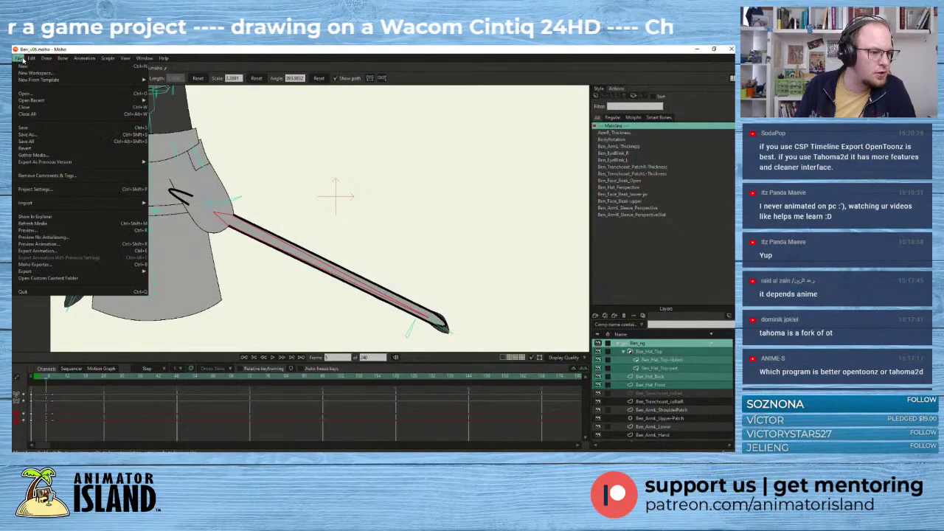
pyautogui.moveTo(107, 59)
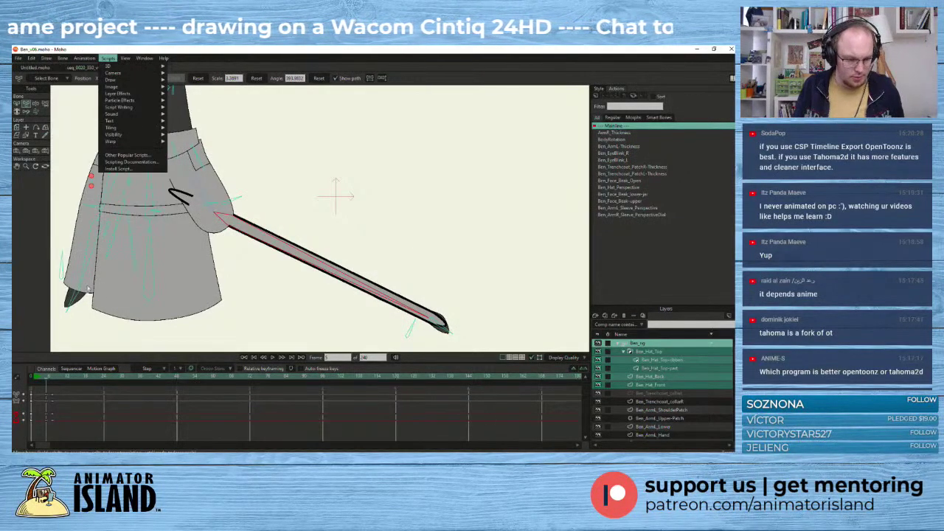
pyautogui.click(391, 137)
pyautogui.hotkey('ctrl', 'r')
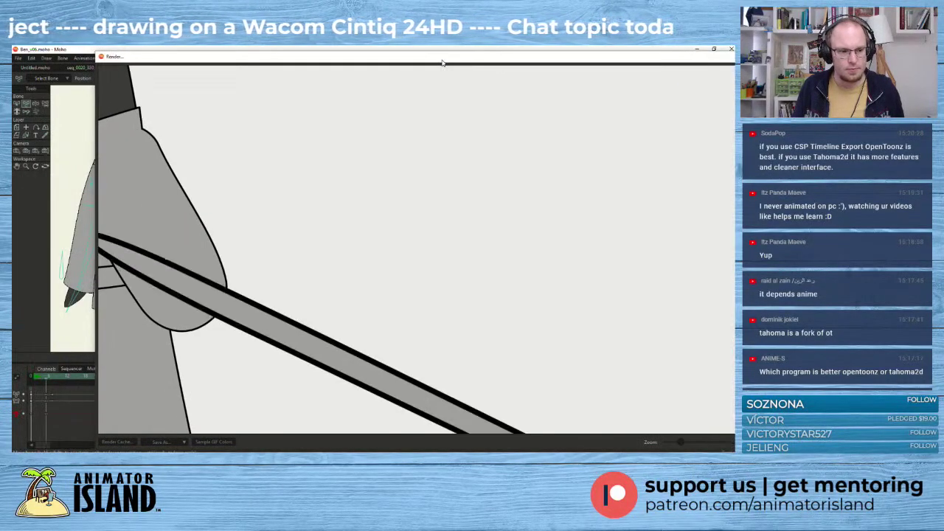
pyautogui.moveTo(269, 248); pyautogui.dragTo(322, 187)
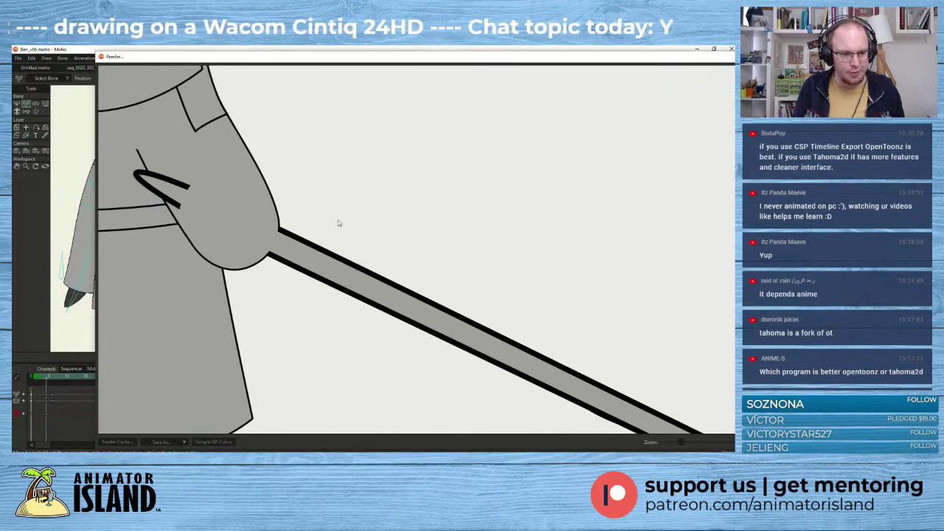
pyautogui.moveTo(590, 54); pyautogui.dragTo(246, 199)
pyautogui.click(468, 205)
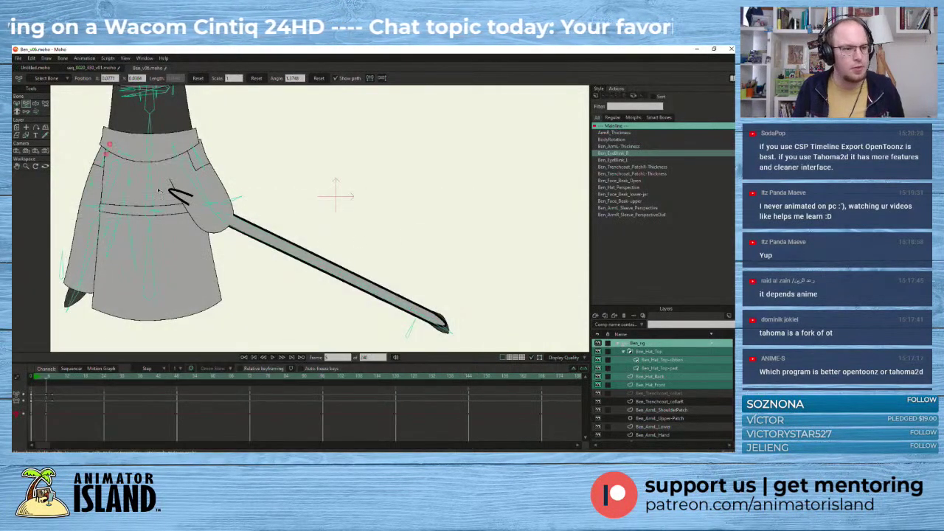
# - Shorten the stretched lower arm bone to a scale of about 1.17 and check the Ben_rig layer's general settings without changing them
pyautogui.moveTo(413, 310); pyautogui.dragTo(341, 289)
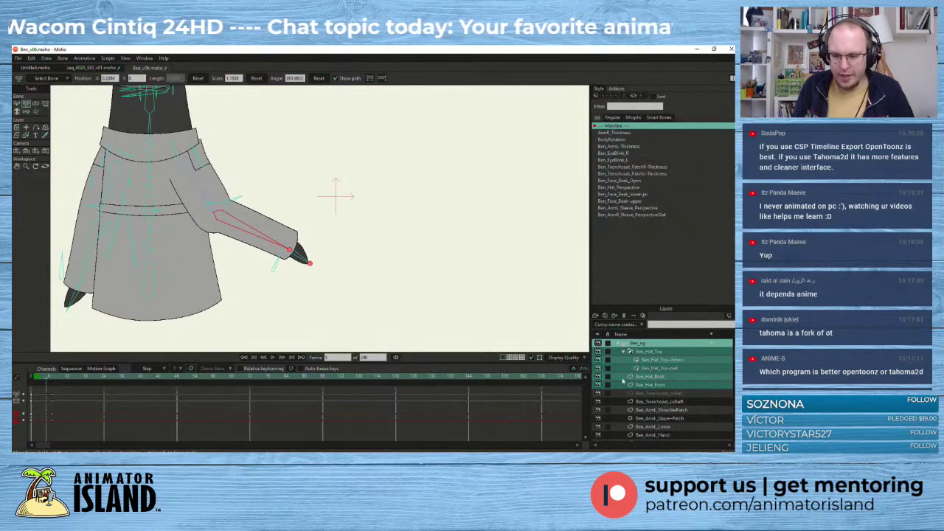
pyautogui.doubleClick(639, 345)
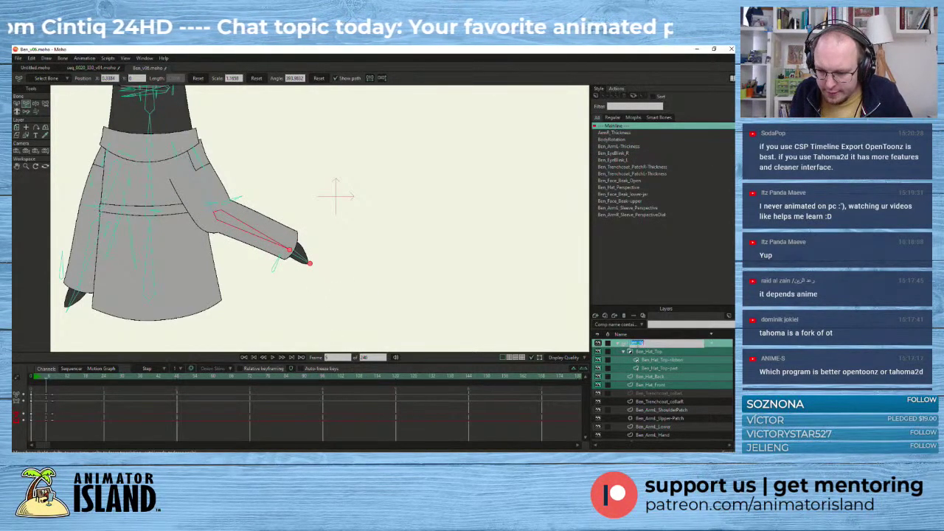
pyautogui.click(623, 347)
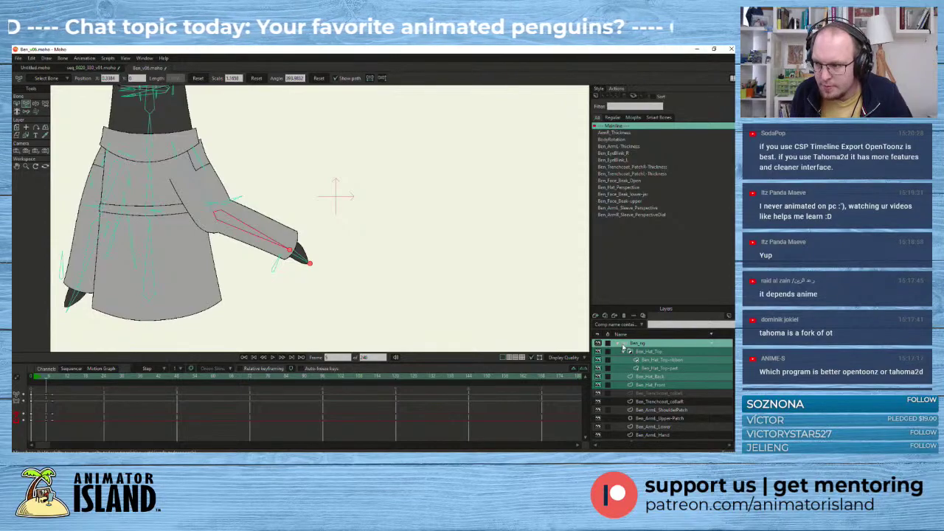
pyautogui.doubleClick(624, 349)
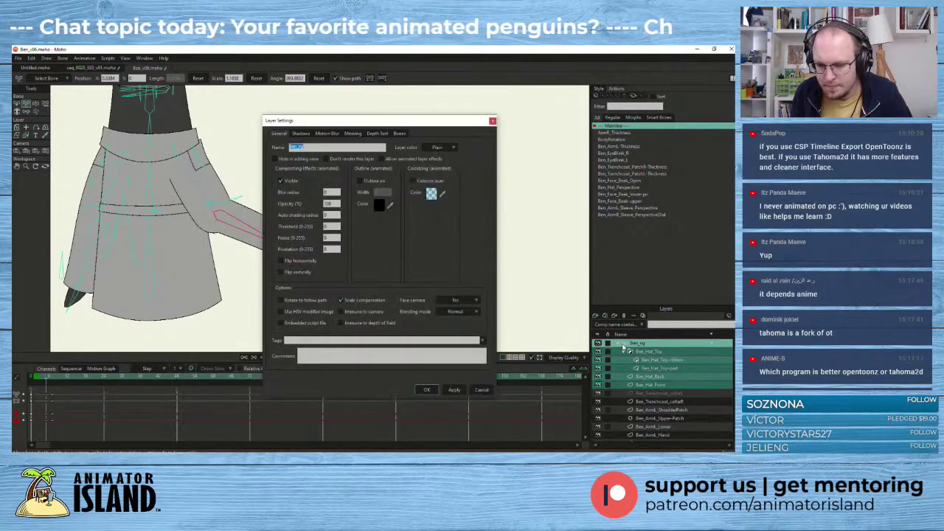
pyautogui.click(492, 121)
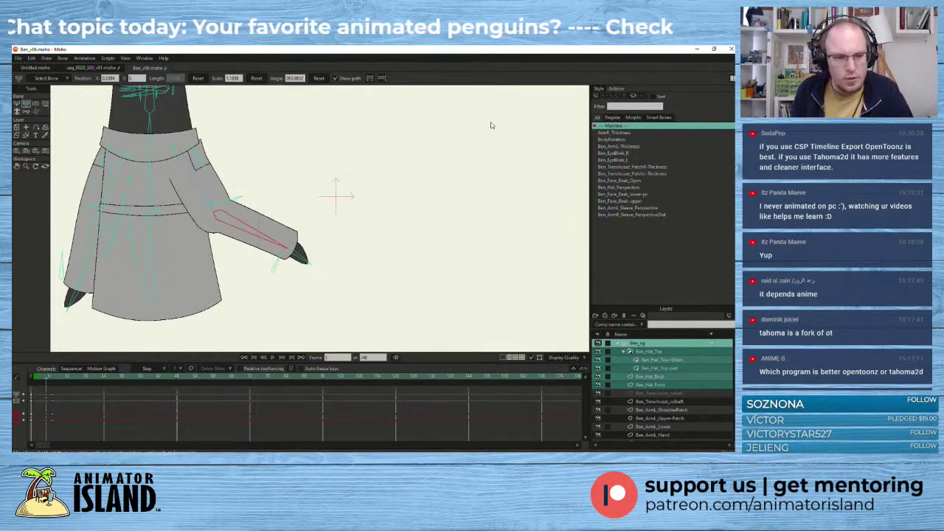
# - At frame 0, turn off squash and stretch scaling in the lower arm bone's constraints and return to frame 5 of the mainline
pyautogui.click(26, 380)
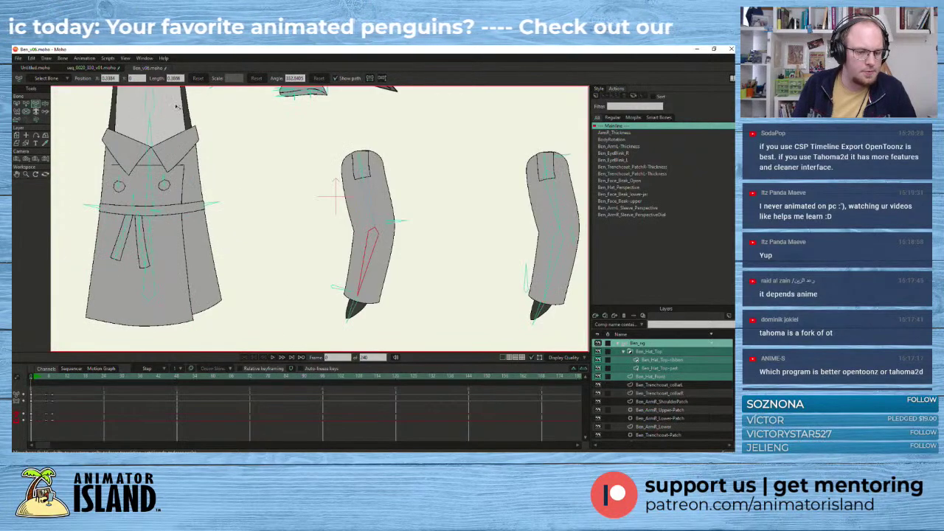
pyautogui.click(373, 244)
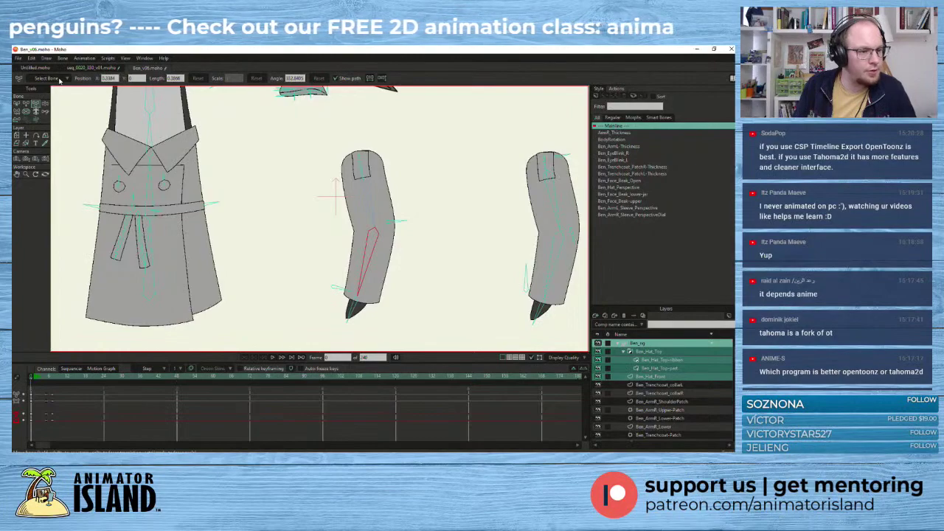
pyautogui.click(26, 104)
pyautogui.click(17, 104)
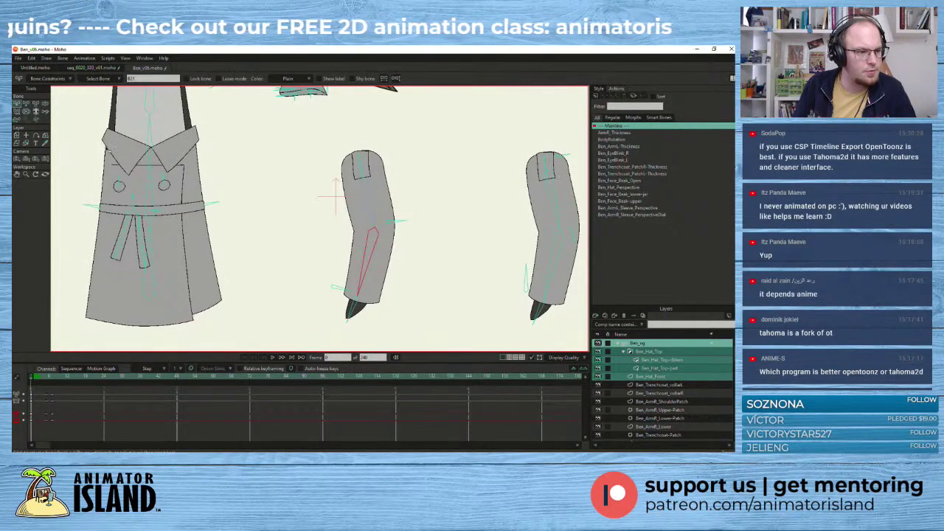
pyautogui.click(56, 79)
pyautogui.click(32, 121)
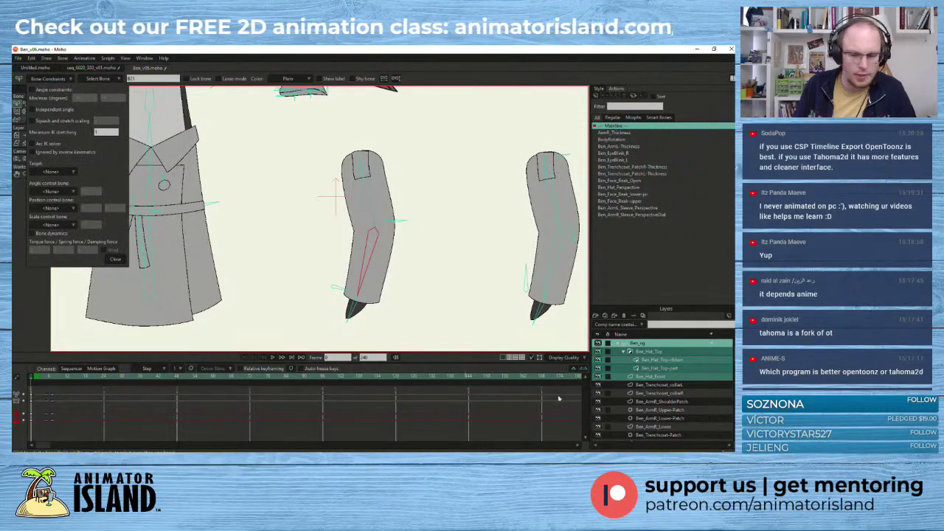
pyautogui.doubleClick(608, 127)
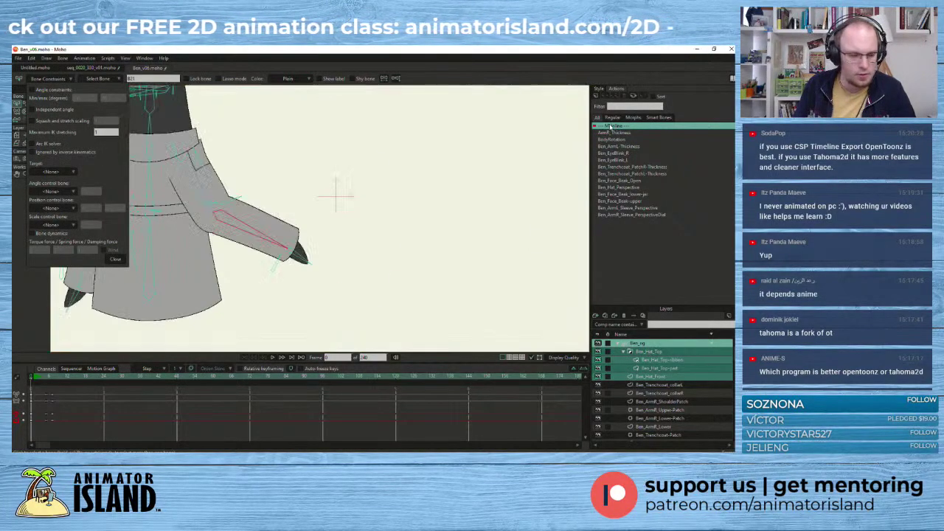
pyautogui.click(115, 259)
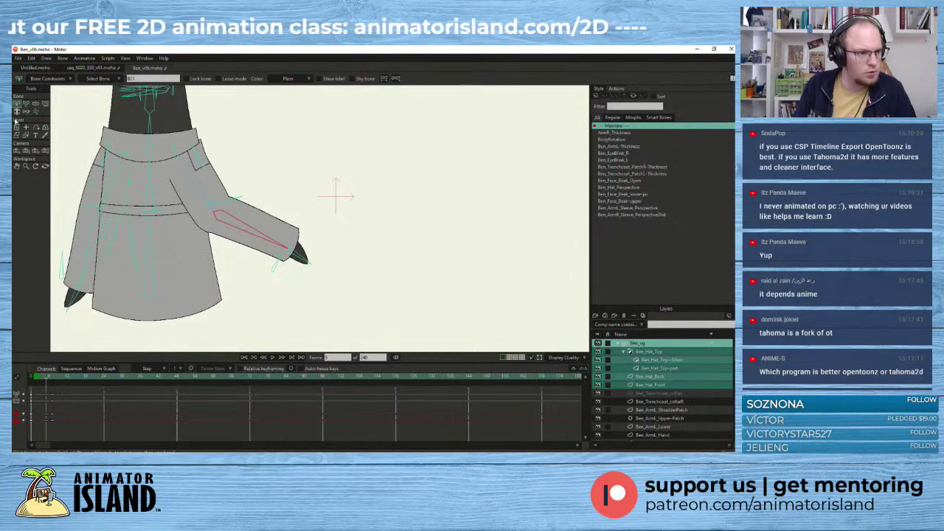
# - Try shortening the lower arm bone at frame 5 to check the sleeve's width, and undo the test
pyautogui.click(26, 103)
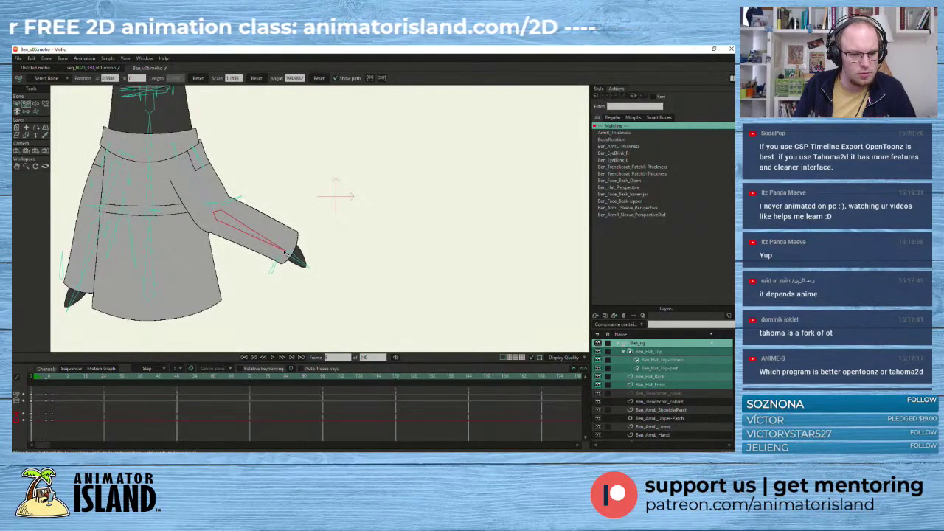
pyautogui.moveTo(278, 251); pyautogui.dragTo(256, 234)
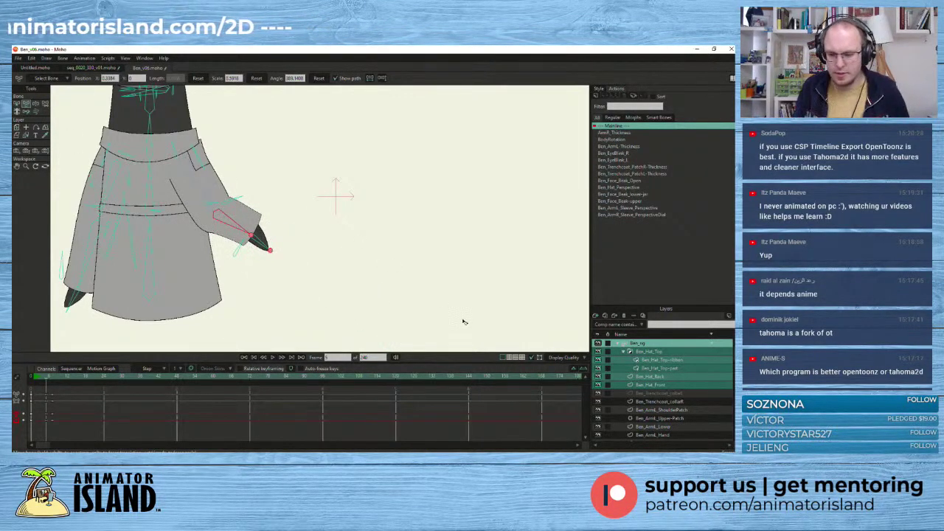
pyautogui.hotkey('ctrl', 'z')
# - Look through the Ben rig's layer list to examine how the arm, sleeve and patch layers are arranged
pyautogui.scroll(-1, 673, 413)
pyautogui.scroll(-5, 671, 411)
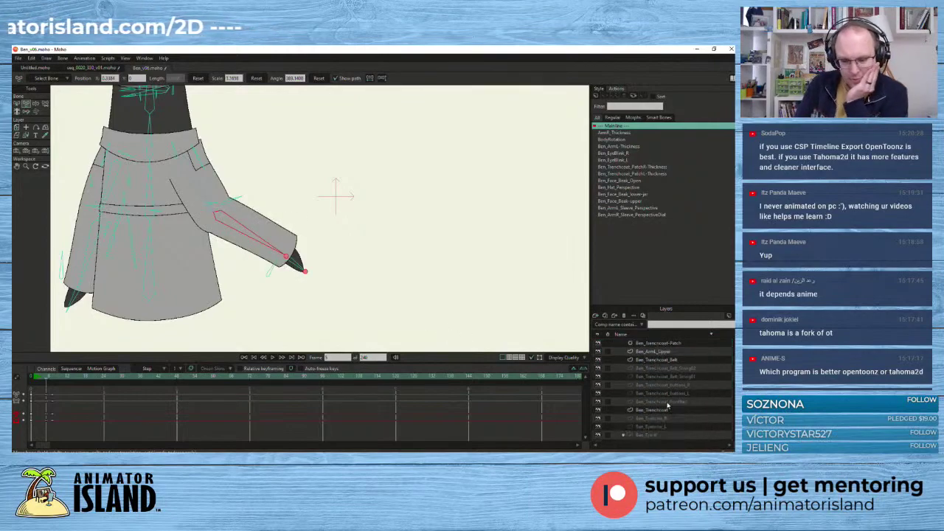
pyautogui.scroll(-8, 664, 405)
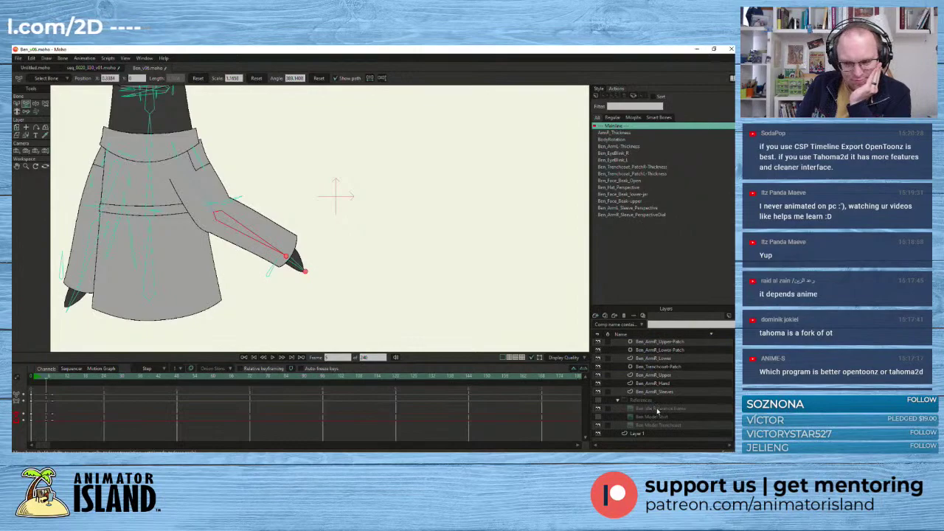
pyautogui.scroll(3, 659, 411)
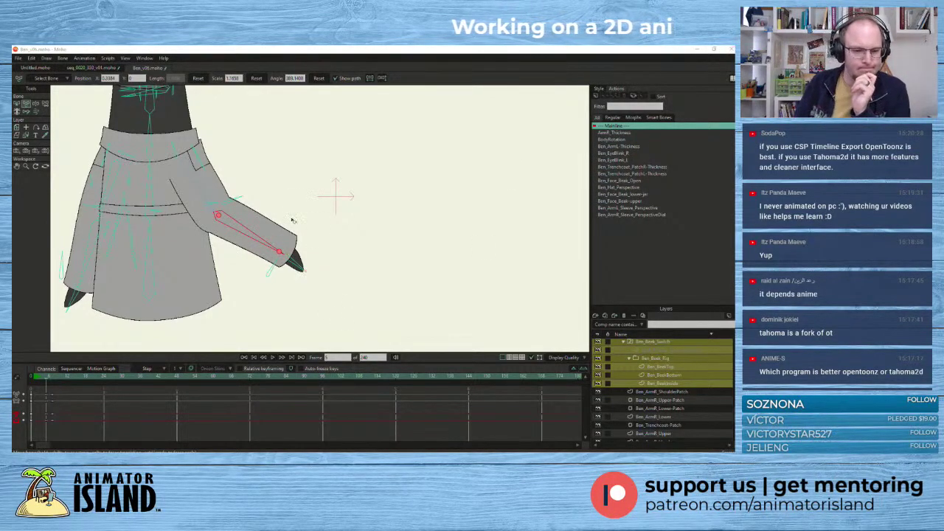
pyautogui.moveTo(279, 253); pyautogui.dragTo(305, 271)
pyautogui.scroll(-3, 620, 417)
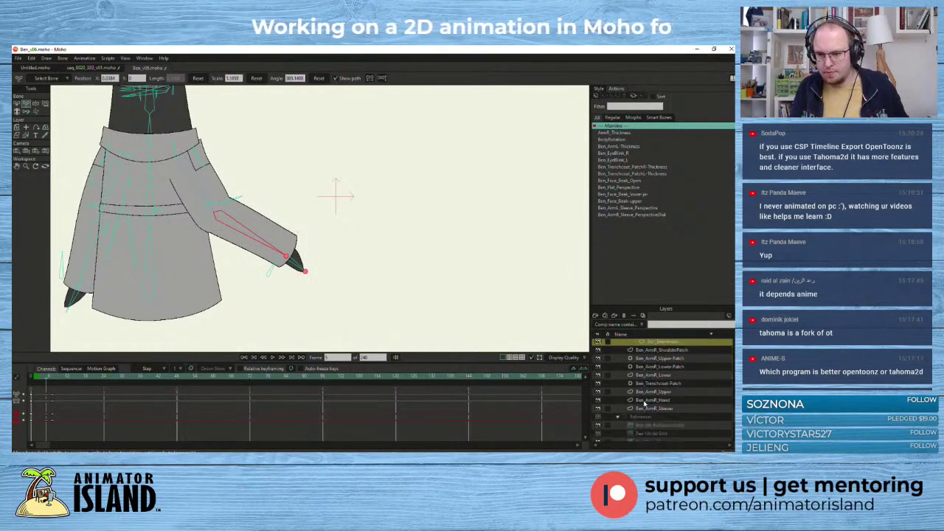
pyautogui.scroll(3, 639, 372)
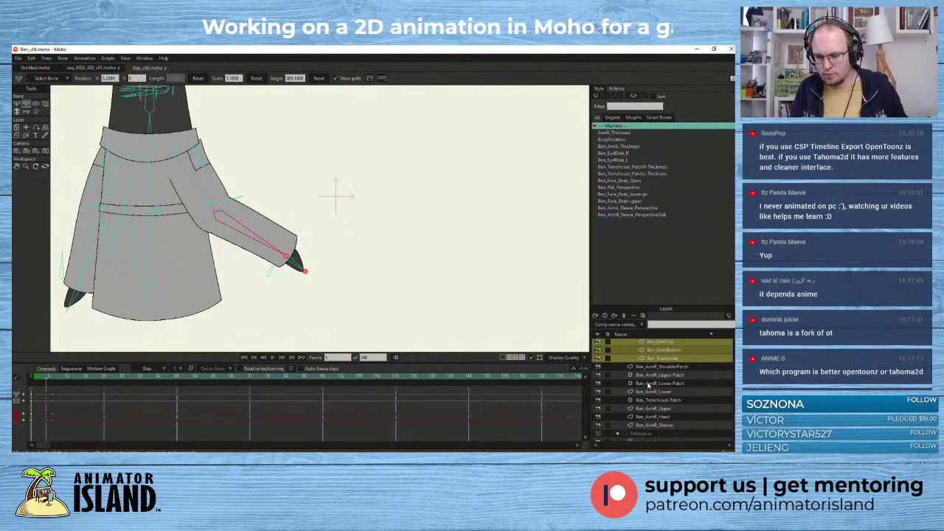
pyautogui.scroll(2, 645, 391)
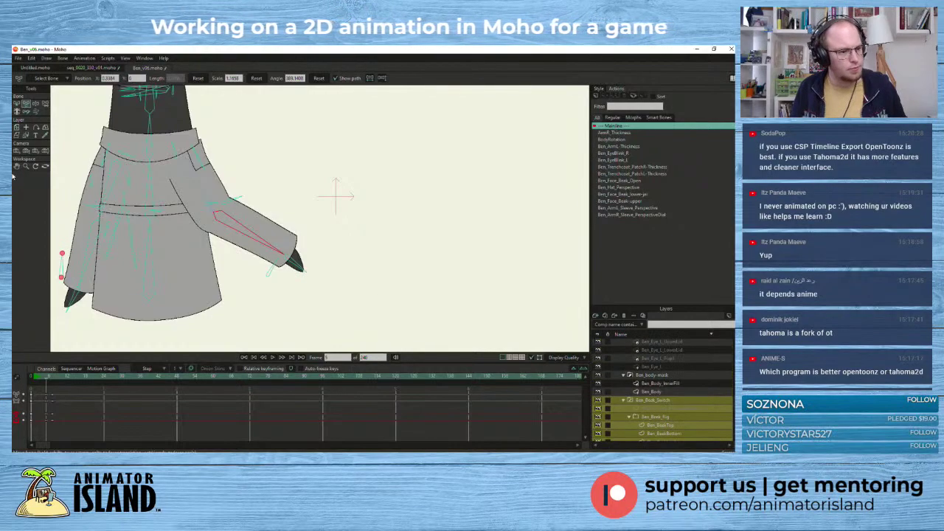
# - Select the Ben_ArmL_Lower layer and examine its general layer settings, including scale compensation
pyautogui.click(31, 136)
pyautogui.keyDown('ctrl'); pyautogui.keyDown('alt'); pyautogui.click(265, 221); pyautogui.keyUp('alt'); pyautogui.keyUp('ctrl')
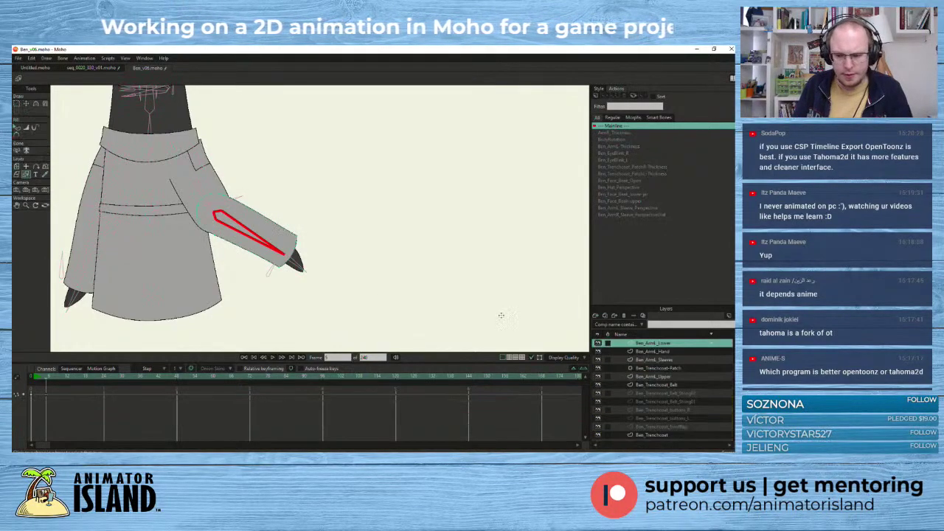
pyautogui.rightClick(673, 344)
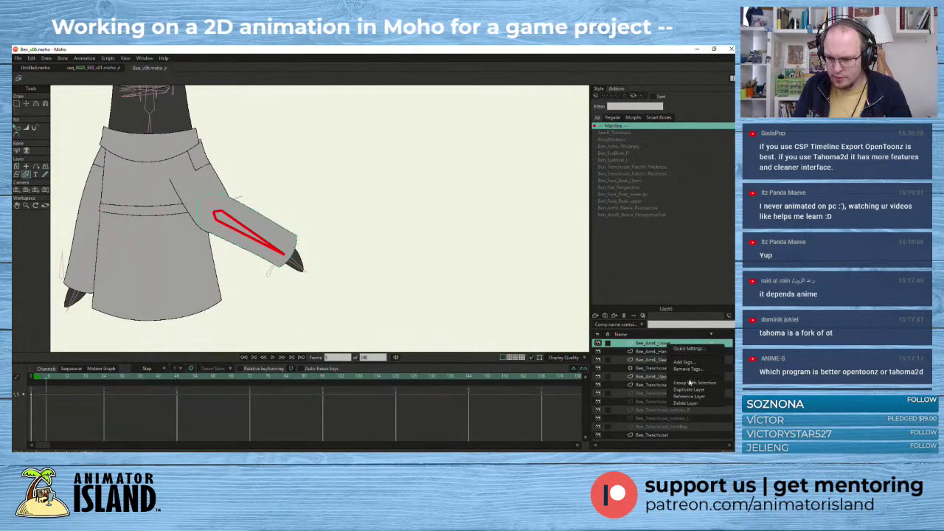
pyautogui.click(686, 348)
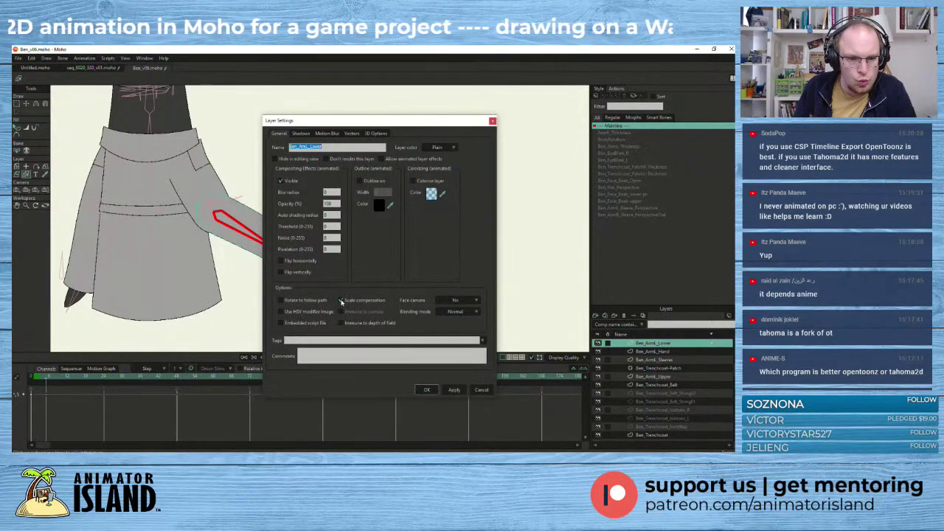
pyautogui.click(427, 391)
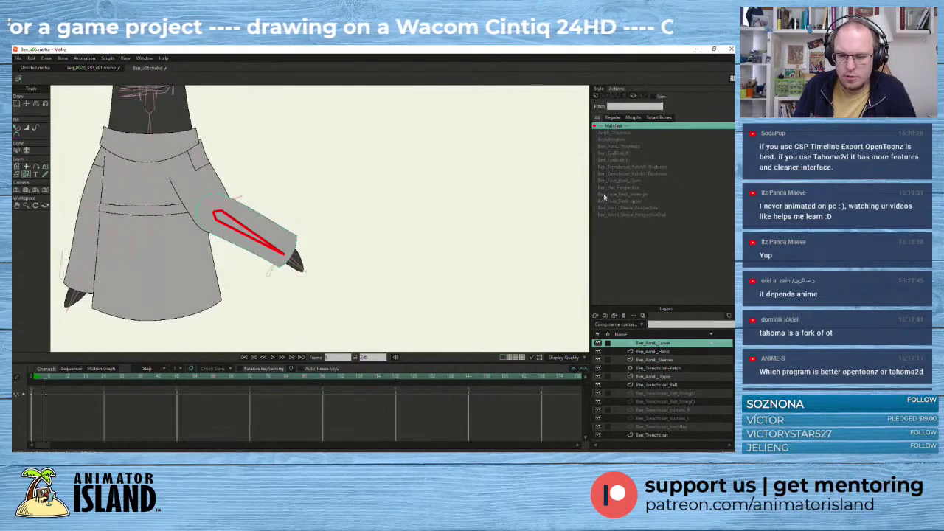
# - Make the Ben_rig layer active, try changing the lower arm bone's length, and inspect the elbow outlines up close
pyautogui.scroll(5, 656, 406)
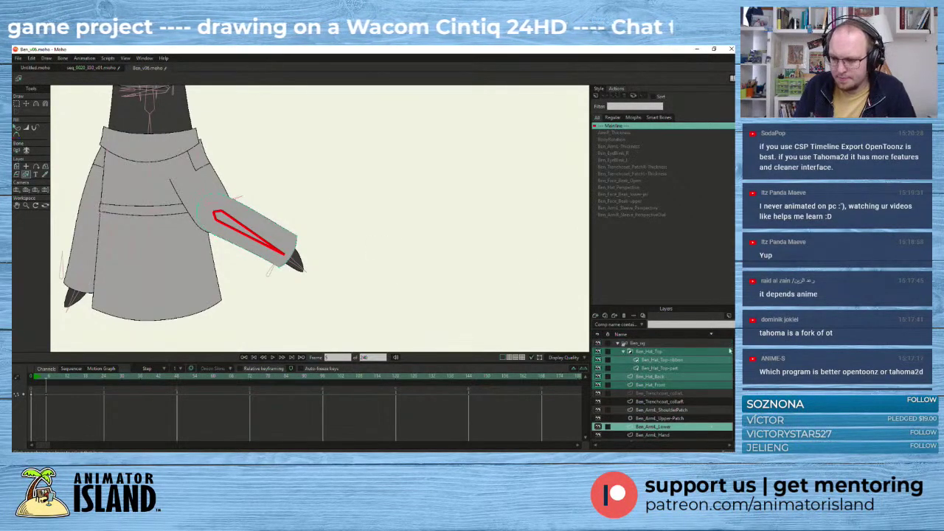
pyautogui.click(651, 344)
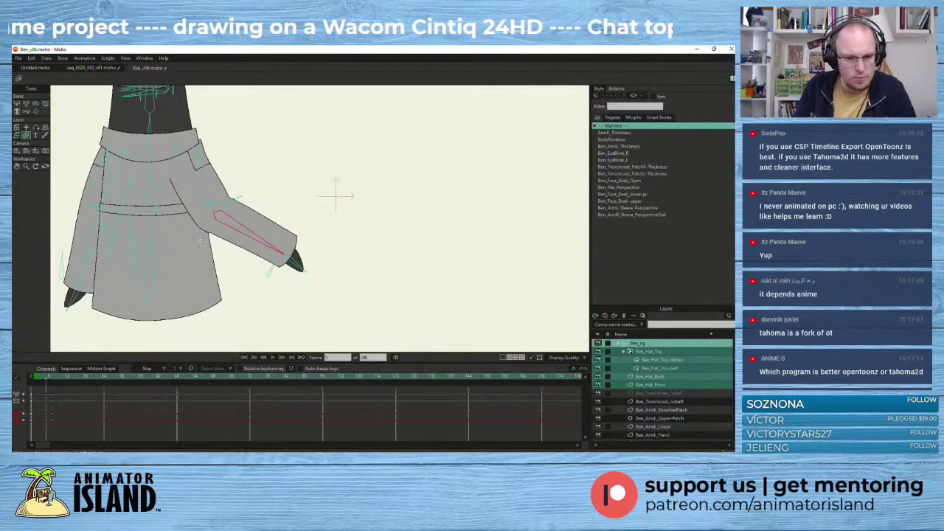
pyautogui.click(26, 103)
pyautogui.moveTo(279, 252); pyautogui.dragTo(318, 259)
pyautogui.scroll(3, 201, 198)
pyautogui.scroll(4, 200, 194)
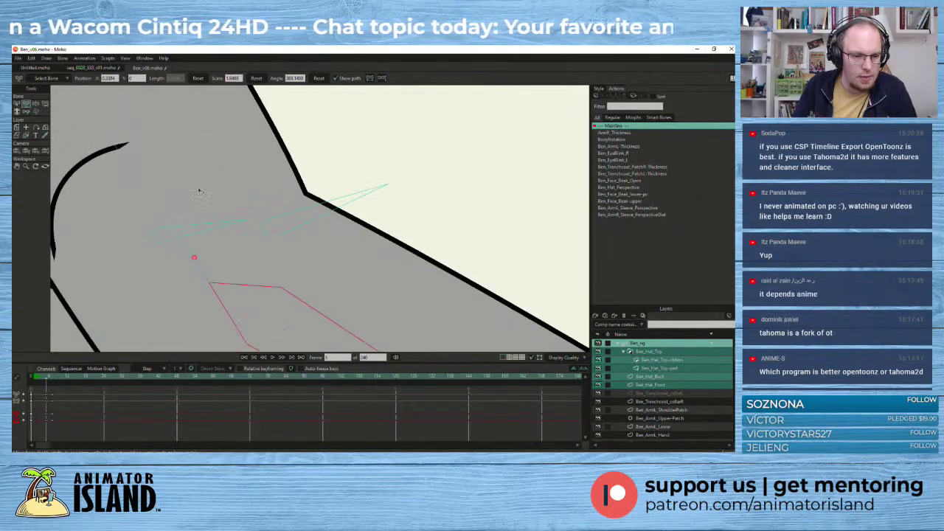
pyautogui.scroll(-8, 198, 193)
pyautogui.scroll(3, 262, 228)
pyautogui.moveTo(288, 262); pyautogui.dragTo(256, 253)
pyautogui.scroll(-3, 199, 239)
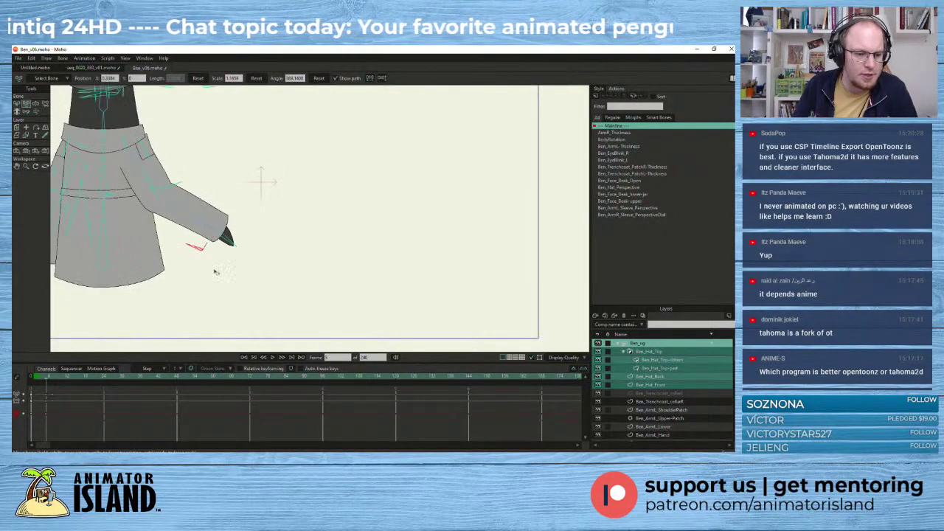
# - Stretch the lower arm bone far outward at frame 5 to test the sleeve without squash and stretch
pyautogui.scroll(-3, 152, 247)
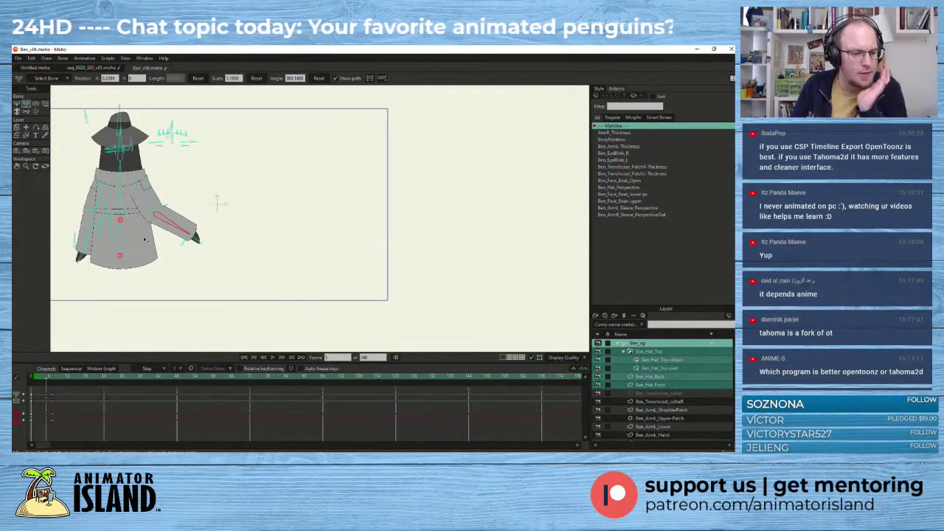
pyautogui.scroll(2, 151, 247)
pyautogui.moveTo(202, 283); pyautogui.dragTo(359, 310)
pyautogui.scroll(2, 276, 255)
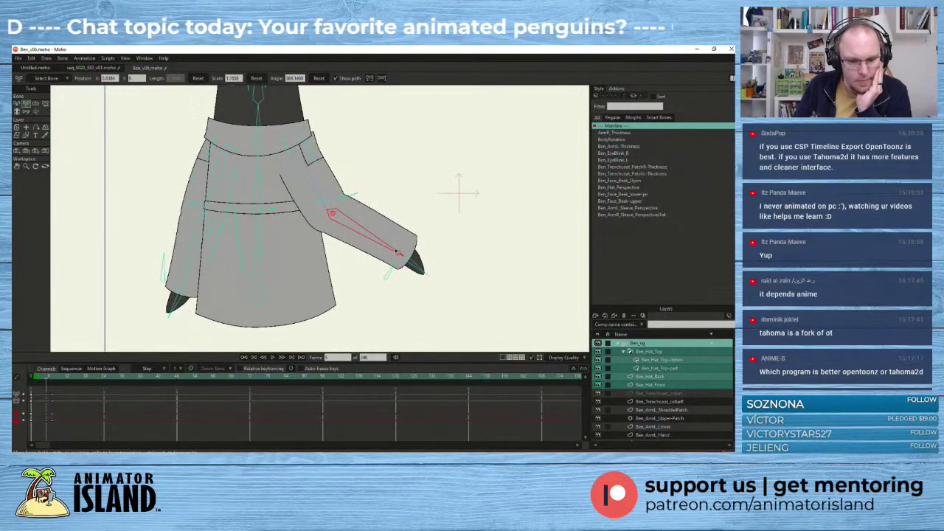
pyautogui.moveTo(396, 252); pyautogui.dragTo(496, 299)
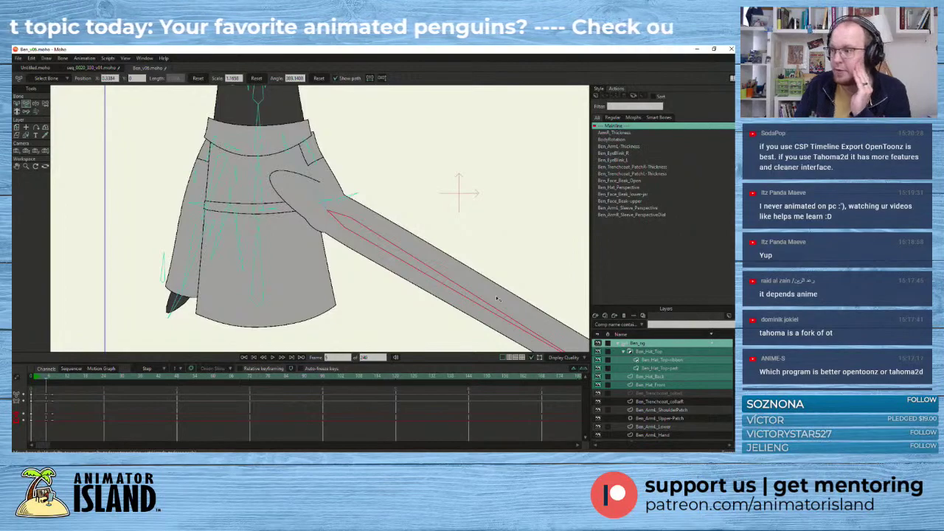
# - Shorten the overstretched lower arm bone to a normal sleeve length at frame 5 and view the whole character
pyautogui.moveTo(499, 303); pyautogui.dragTo(384, 298)
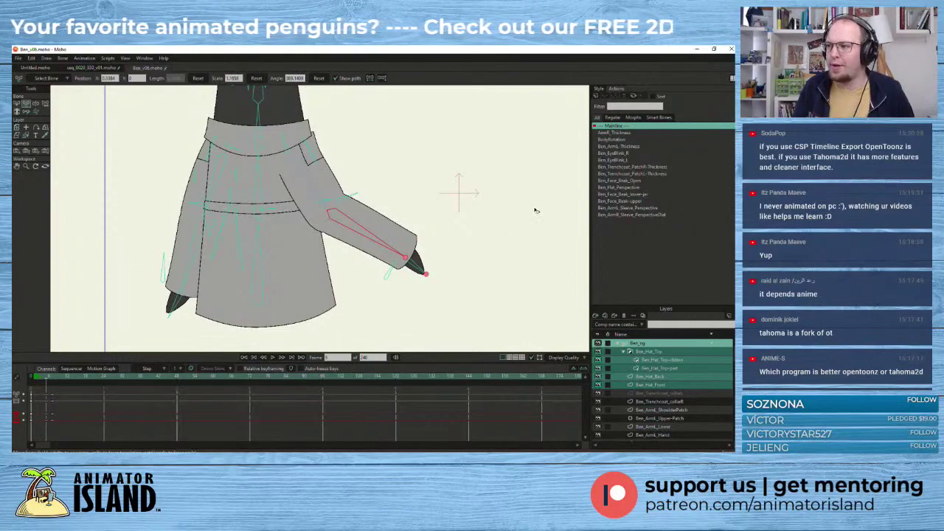
pyautogui.click(271, 175)
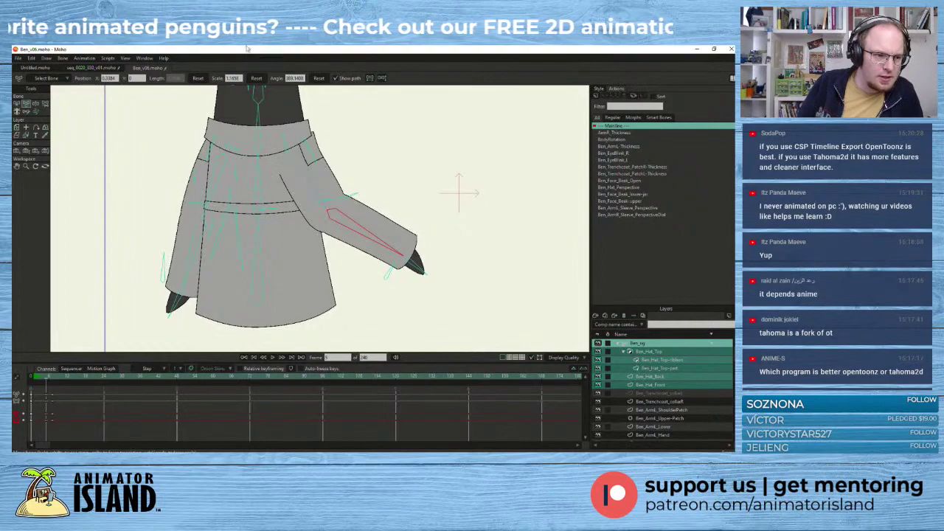
pyautogui.scroll(-2, 380, 196)
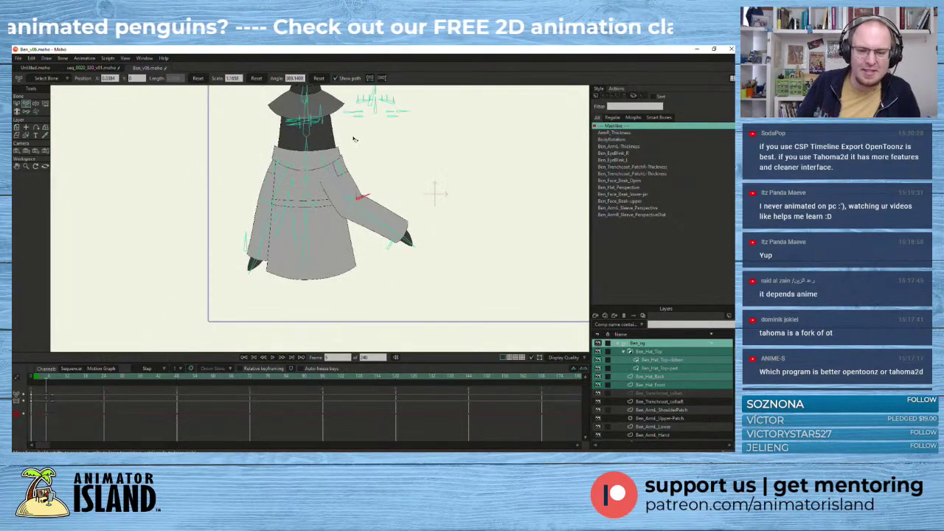
pyautogui.click(398, 112)
pyautogui.moveTo(453, 169); pyautogui.dragTo(432, 203)
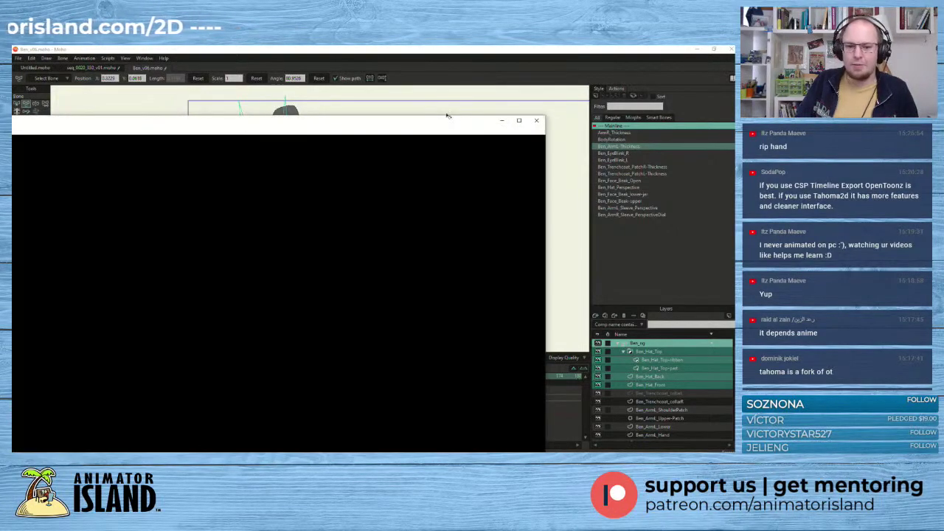
# - Switch to the media player and watch the purple and green monster animation in full screen
pyautogui.moveTo(438, 122); pyautogui.dragTo(569, 76)
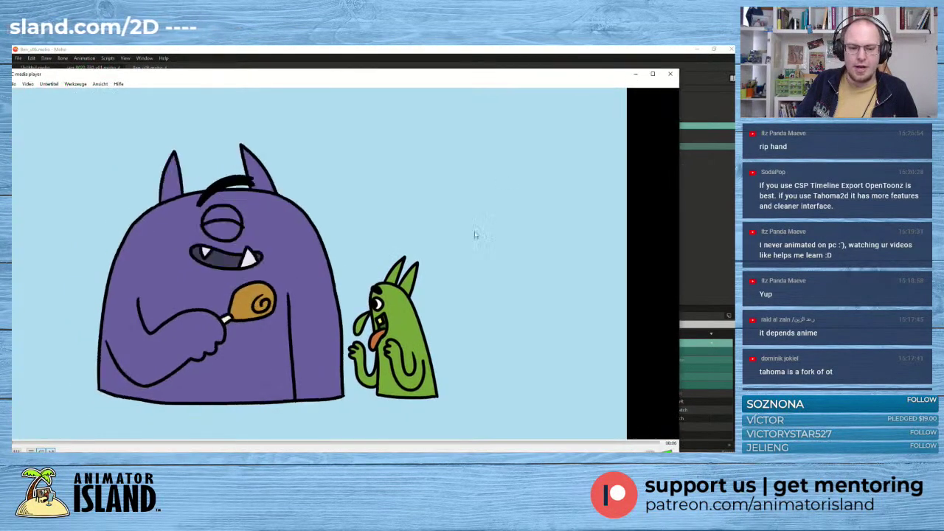
pyautogui.doubleClick(451, 249)
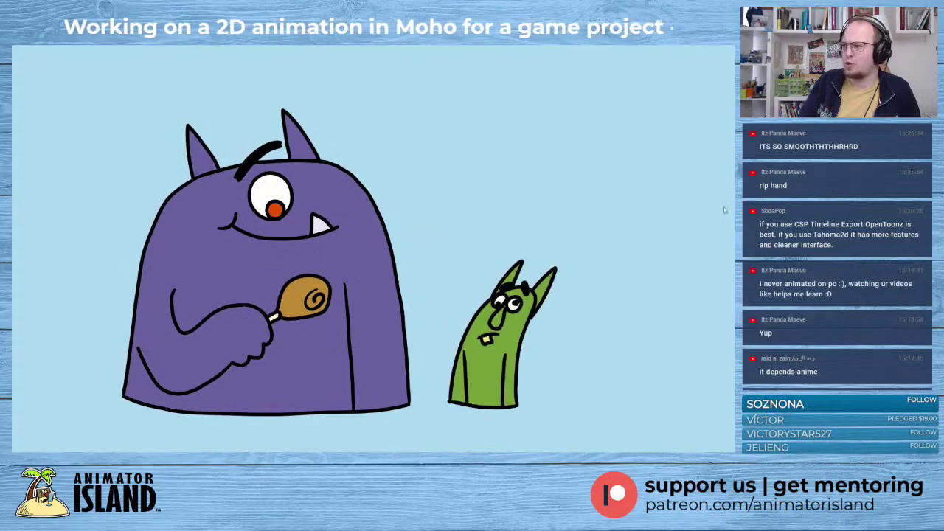
pyautogui.doubleClick(279, 178)
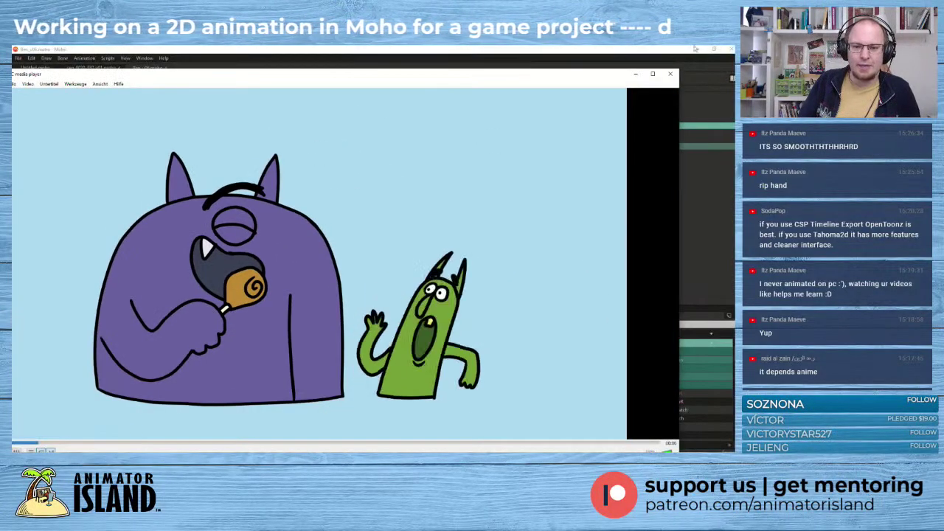
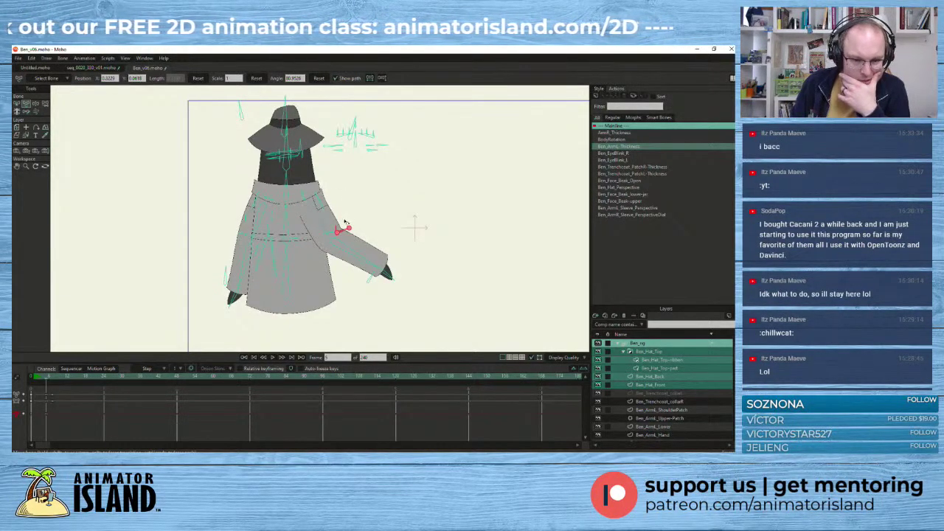
# - Switch to the seq_0020_330_v01 file and shrink the extended arm's lower bone to a scale of about 0.645 at frame 1
pyautogui.scroll(3, 344, 226)
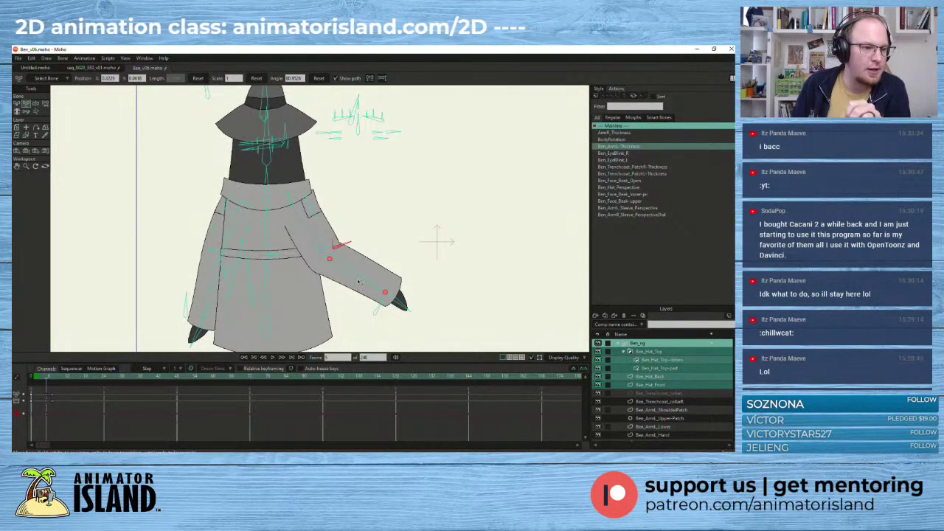
pyautogui.click(93, 67)
pyautogui.scroll(-3, 342, 204)
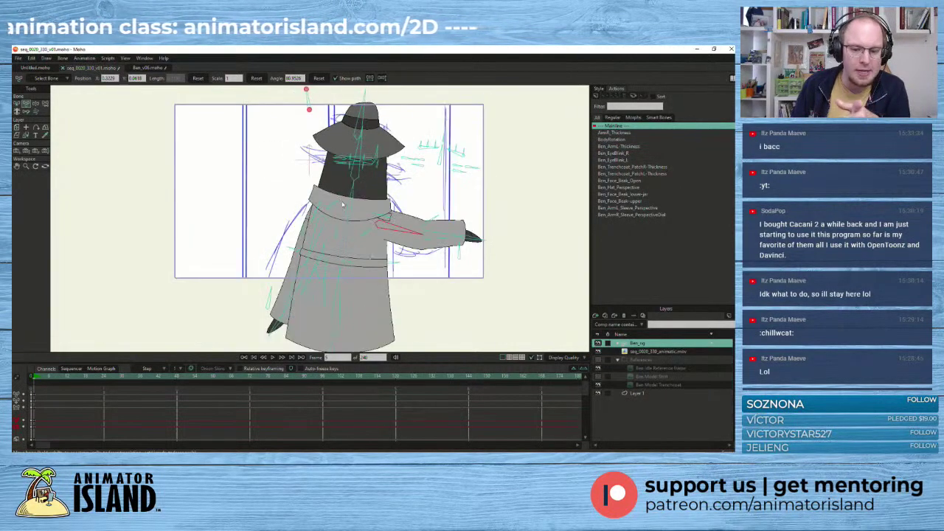
pyautogui.scroll(2, 444, 228)
pyautogui.moveTo(445, 233); pyautogui.dragTo(443, 246)
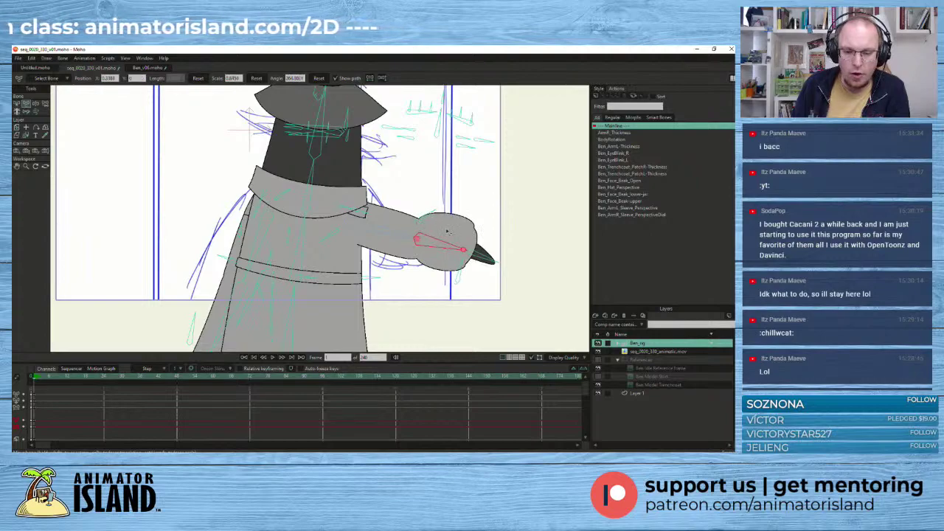
# - Inspect the bulging lower sleeve up close, view the Ben_ArmL-Thickness action, and return to the mainline
pyautogui.scroll(1, 448, 253)
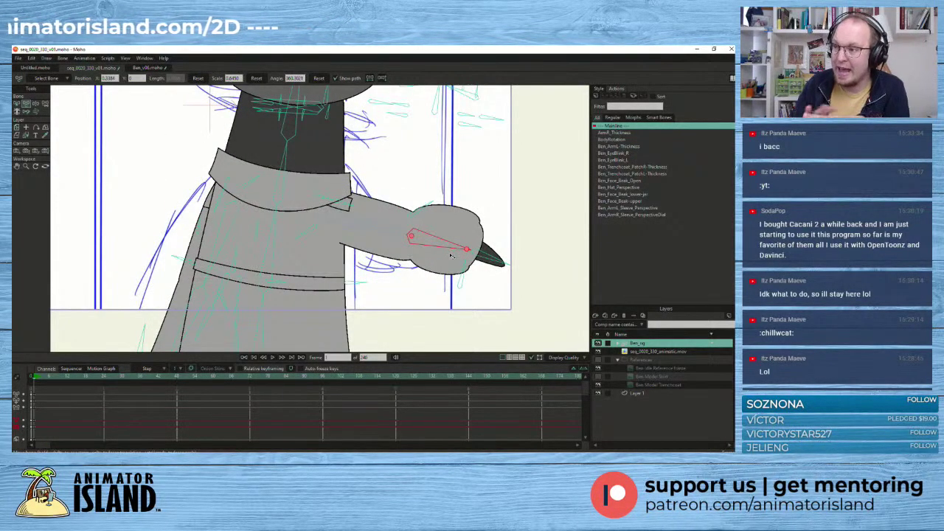
pyautogui.click(287, 134)
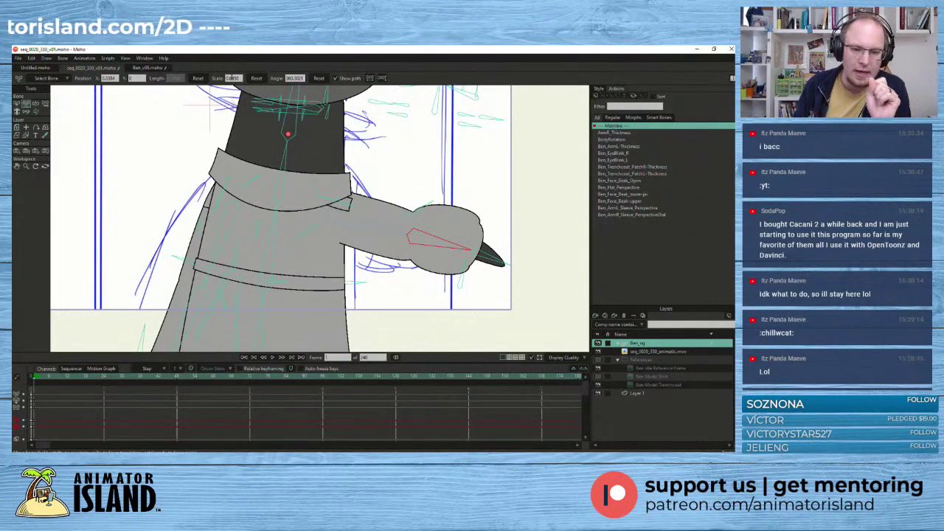
pyautogui.click(490, 258)
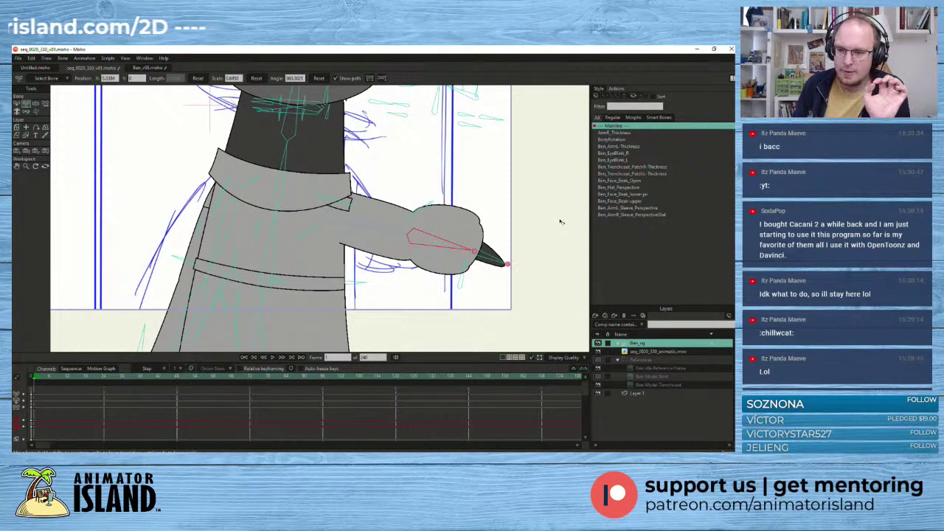
pyautogui.doubleClick(635, 147)
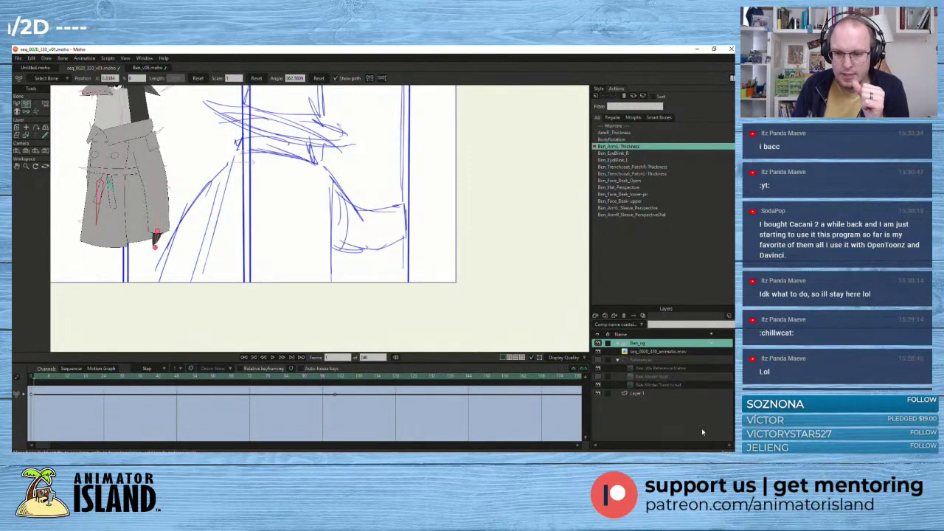
pyautogui.doubleClick(600, 127)
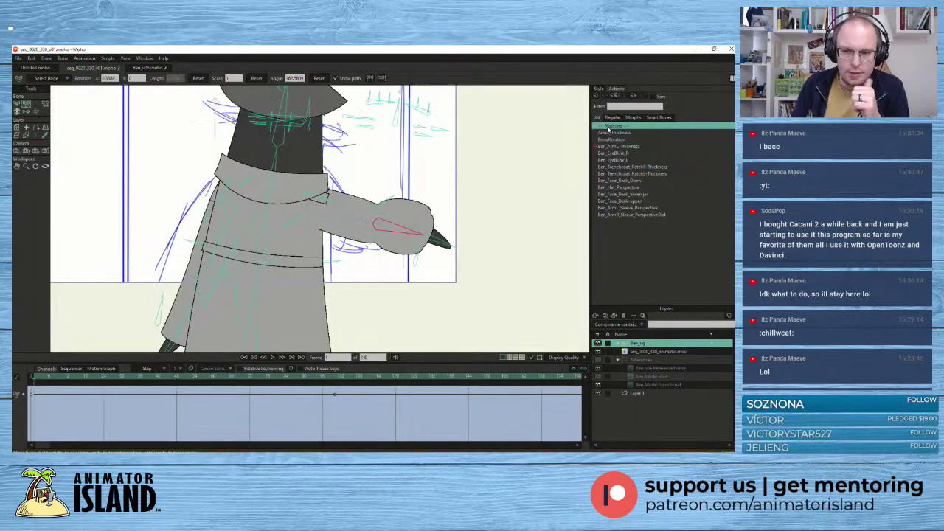
# - Examine the unposed rig at frame 0, focusing on the two separate arms and their bones
pyautogui.click(27, 379)
pyautogui.scroll(-2, 79, 263)
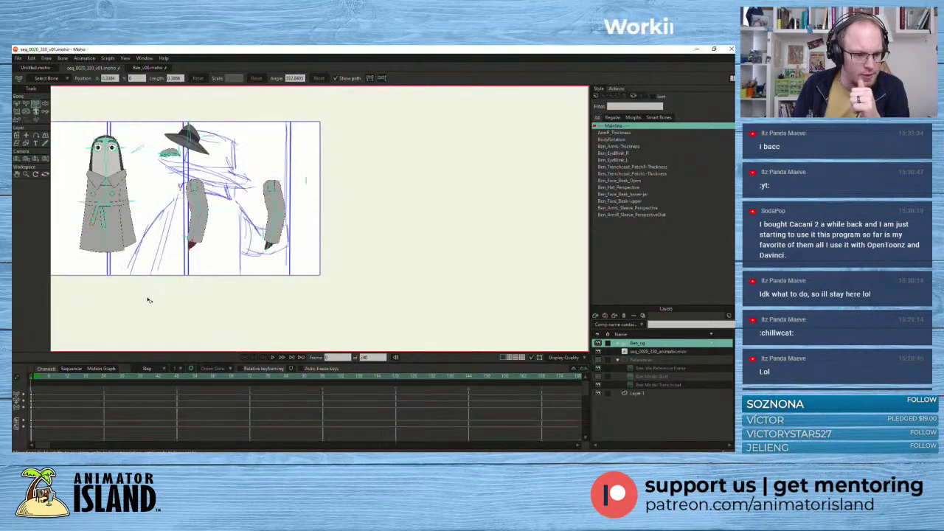
pyautogui.press('Up')
pyautogui.moveTo(137, 295); pyautogui.dragTo(261, 327)
pyautogui.scroll(2, 238, 293)
pyautogui.moveTo(237, 294); pyautogui.dragTo(217, 321)
pyautogui.scroll(4, 335, 208)
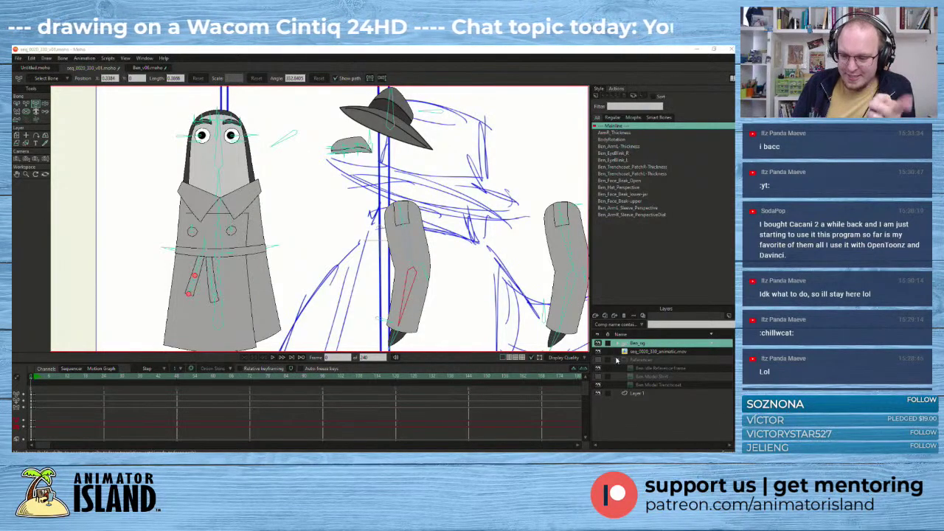
pyautogui.scroll(-1, 402, 221)
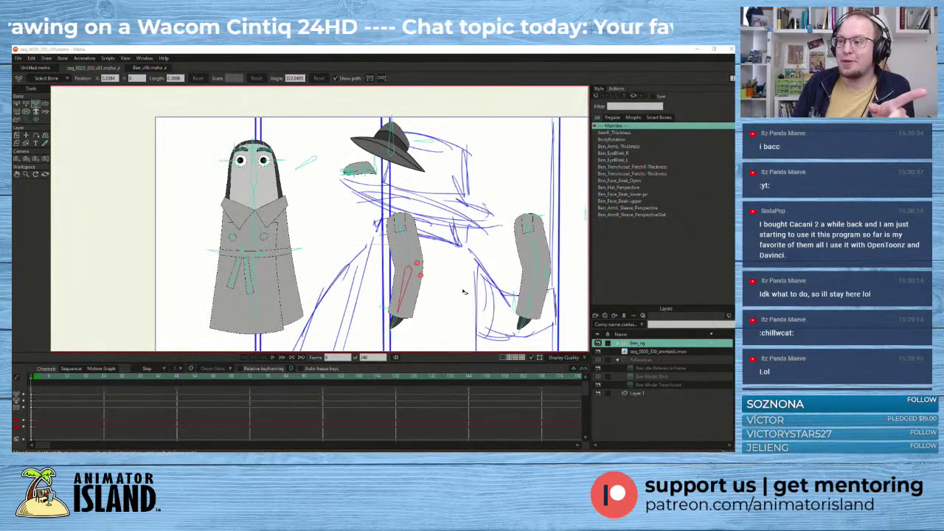
pyautogui.scroll(2, 483, 297)
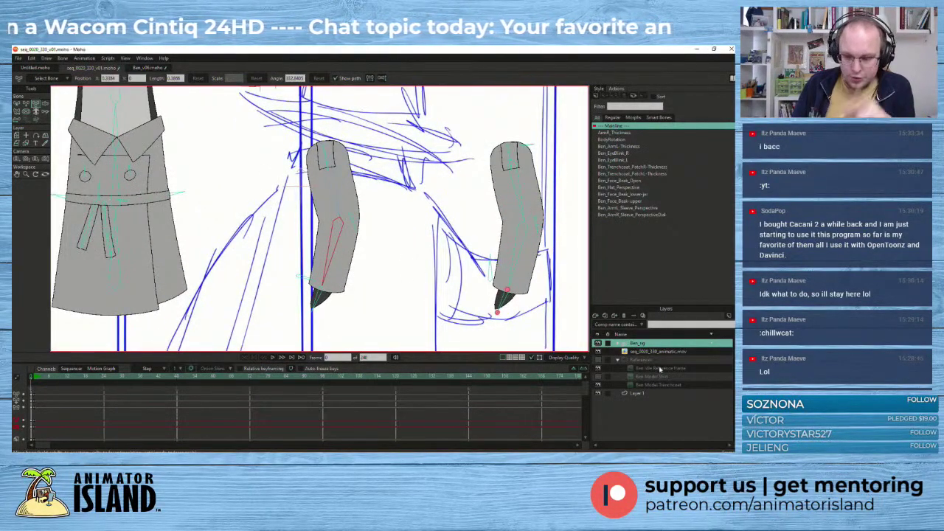
# - Expand Ben_rig, select the Ben_ArmR_Lower layer, check it by toggling its visibility, and look through the other arm layers
pyautogui.click(619, 345)
pyautogui.scroll(-2, 630, 385)
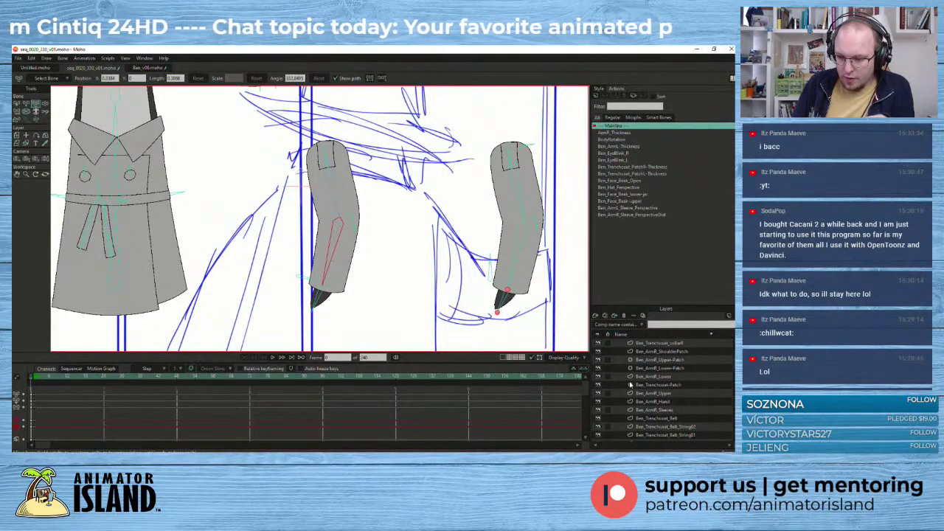
pyautogui.click(656, 376)
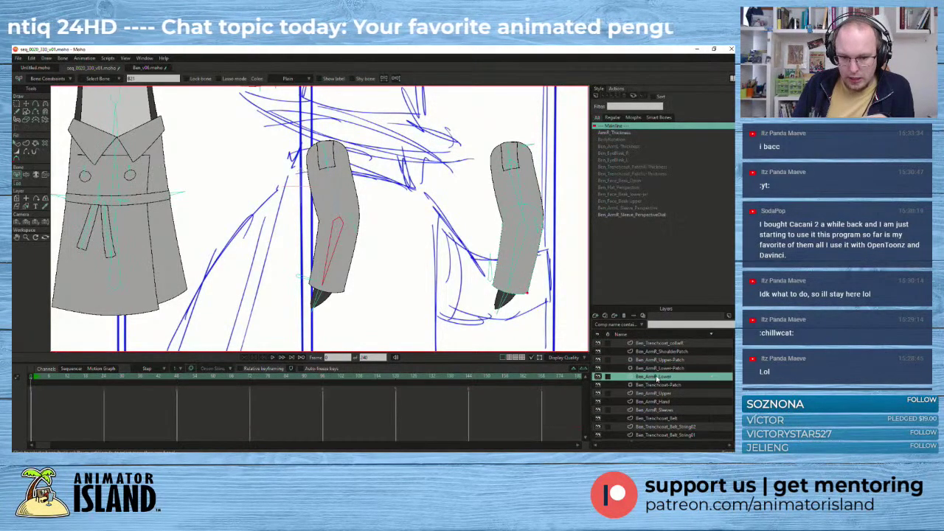
pyautogui.click(599, 377)
pyautogui.click(598, 377)
pyautogui.scroll(-5, 642, 397)
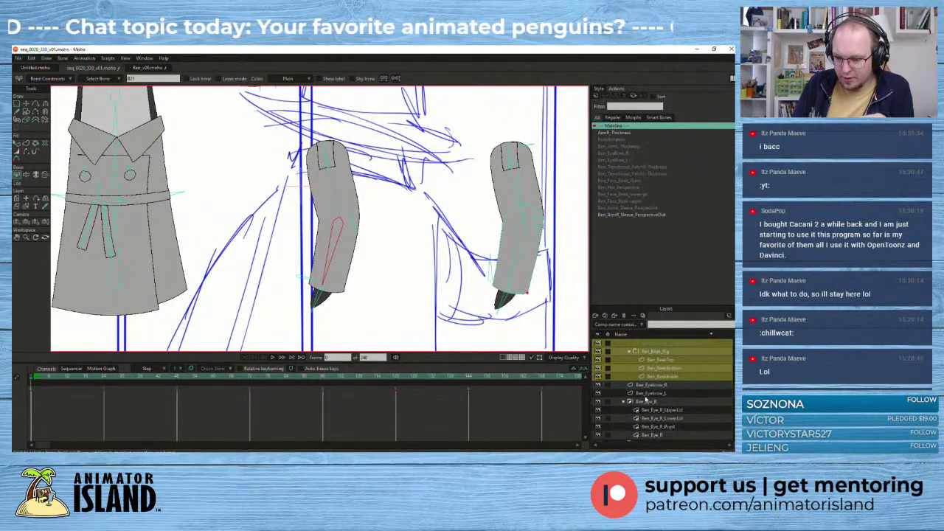
pyautogui.scroll(-6, 646, 399)
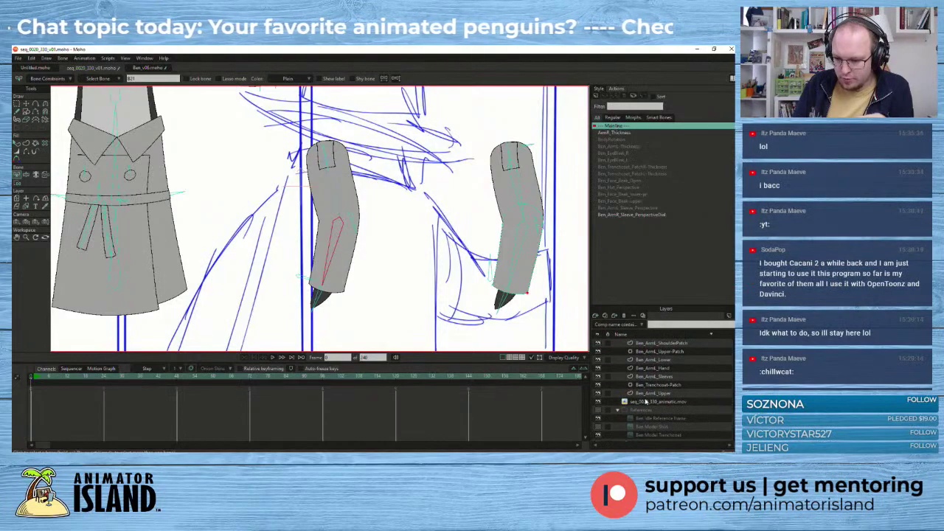
pyautogui.scroll(8, 646, 401)
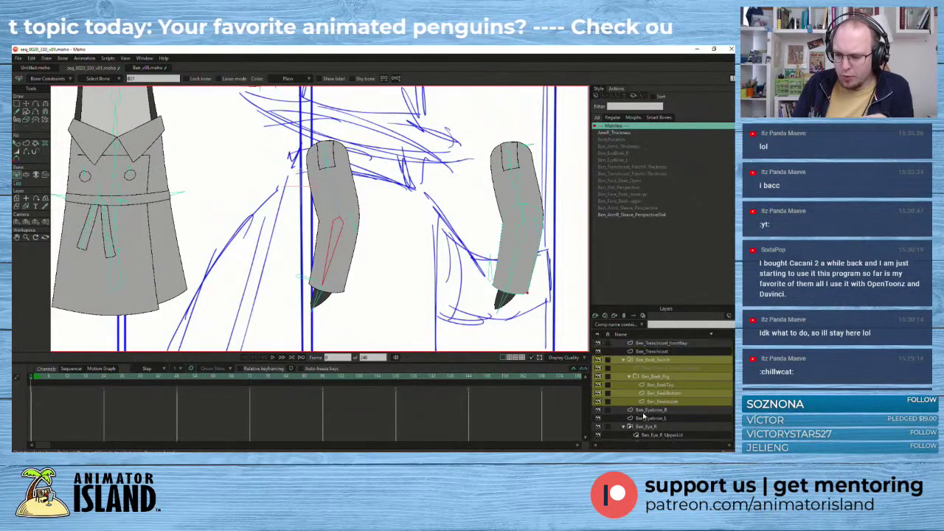
pyautogui.scroll(3, 644, 417)
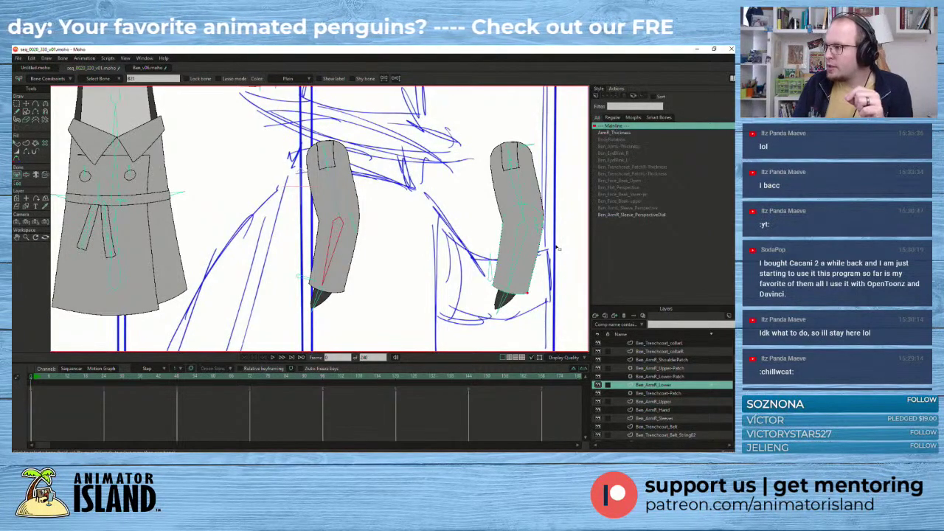
# - Release the Ben_ArmR_Lower layer and its points from their bone binding
pyautogui.scroll(1, 558, 248)
pyautogui.moveTo(558, 252); pyautogui.dragTo(497, 248)
pyautogui.scroll(1, 524, 256)
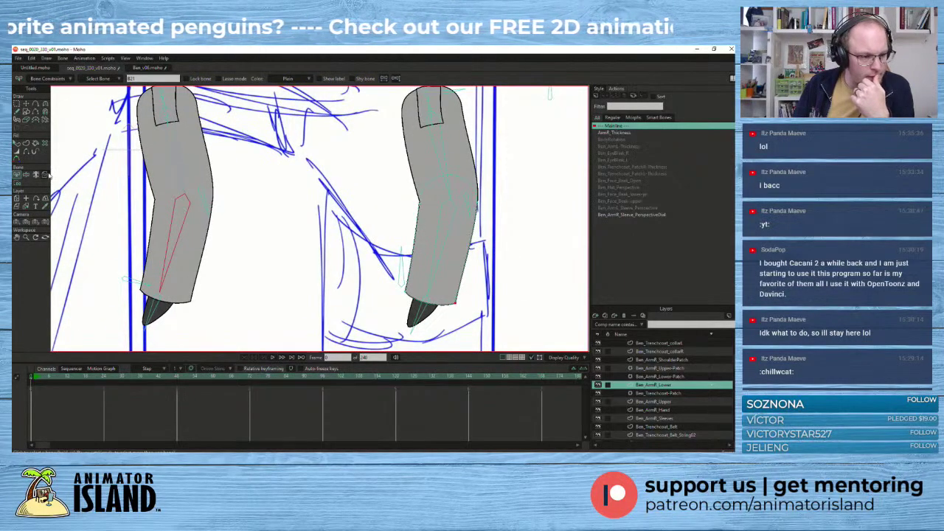
pyautogui.click(60, 59)
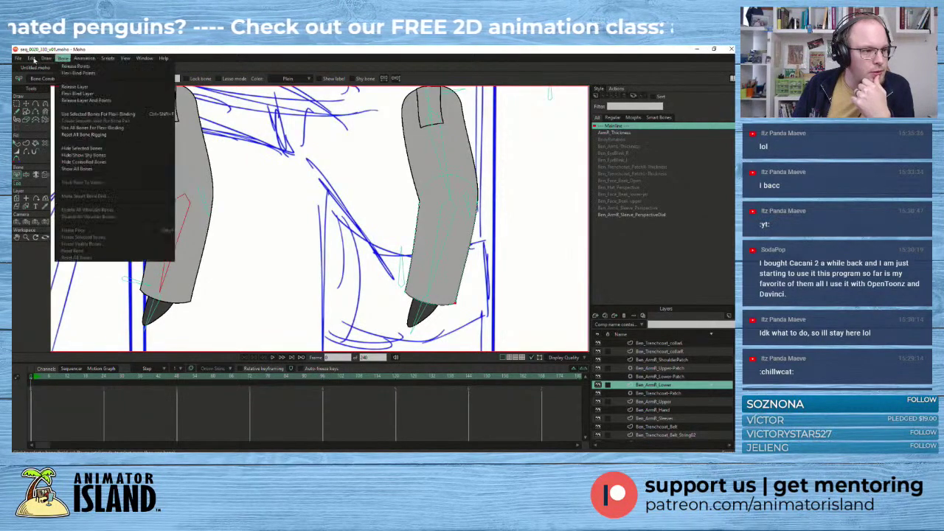
pyautogui.moveTo(77, 62)
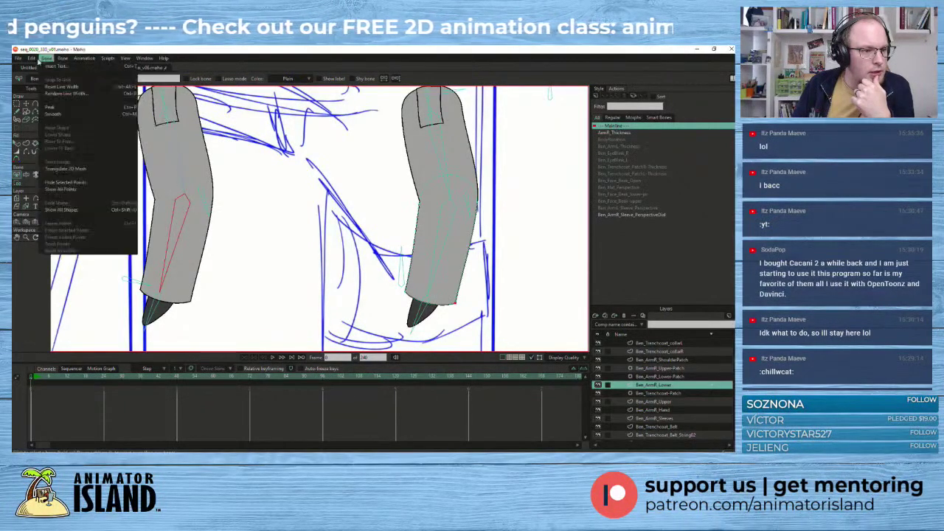
pyautogui.moveTo(46, 59)
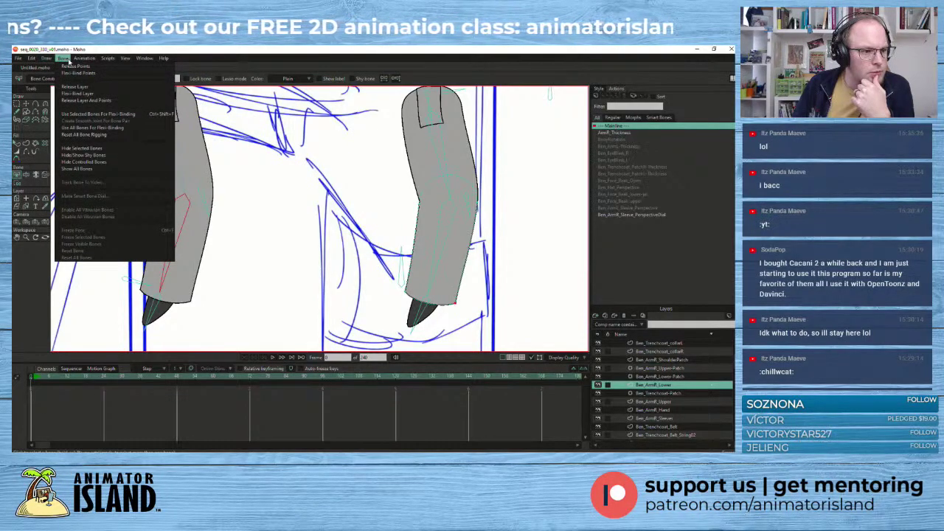
pyautogui.click(89, 101)
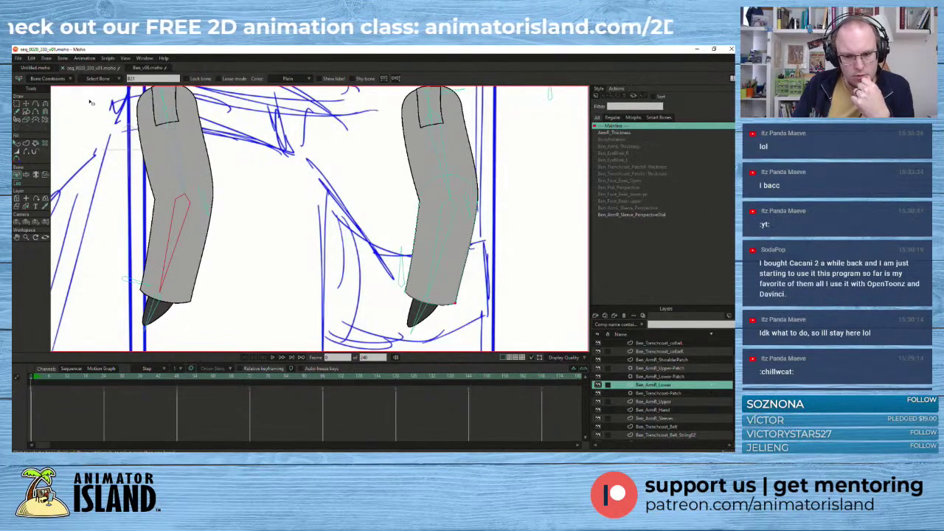
# - Check how the Ben_ArmR_Lower sleeve behaves in the posed mainline at frame 1 without its binding
pyautogui.doubleClick(610, 128)
pyautogui.scroll(-7, 402, 216)
pyautogui.scroll(3, 401, 218)
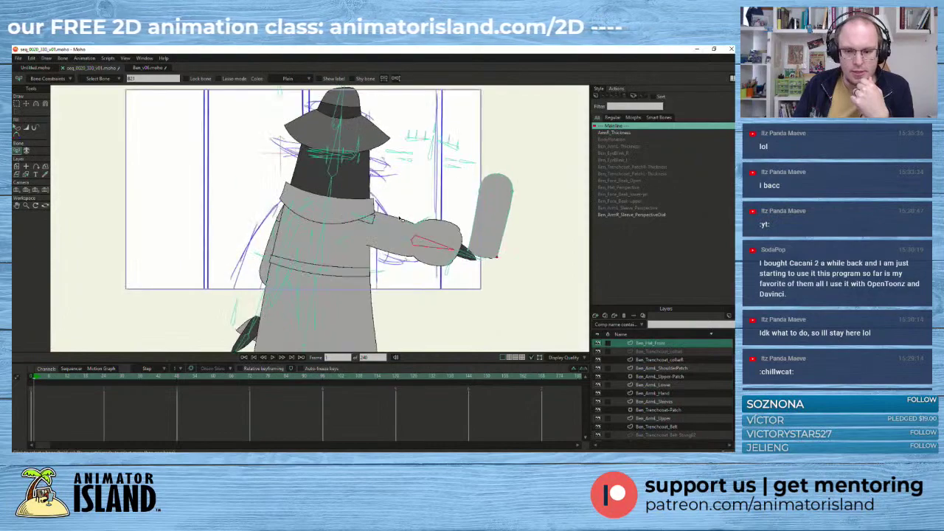
# - Bind the Ben_ArmR_Lower layer to the lower arm bone at frame 0 using Bind Layer
pyautogui.click(31, 377)
pyautogui.scroll(3, 419, 194)
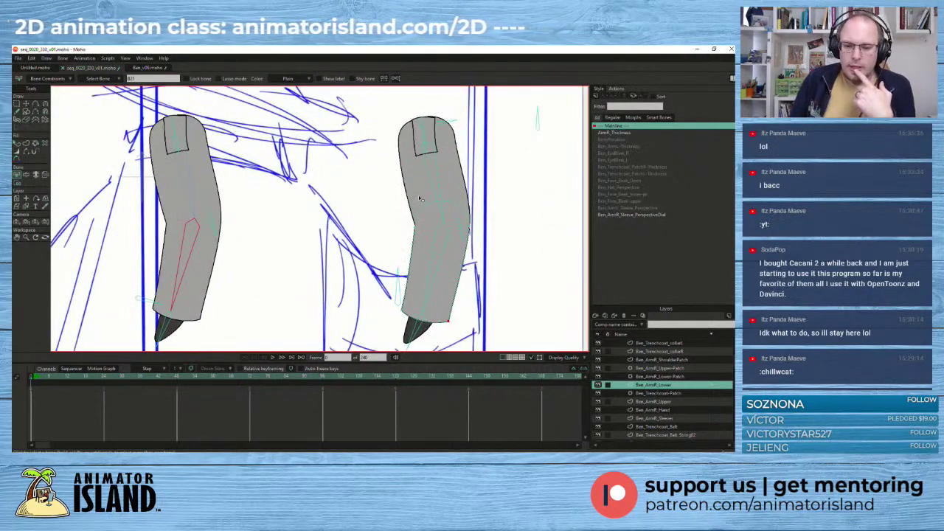
pyautogui.scroll(-1, 419, 195)
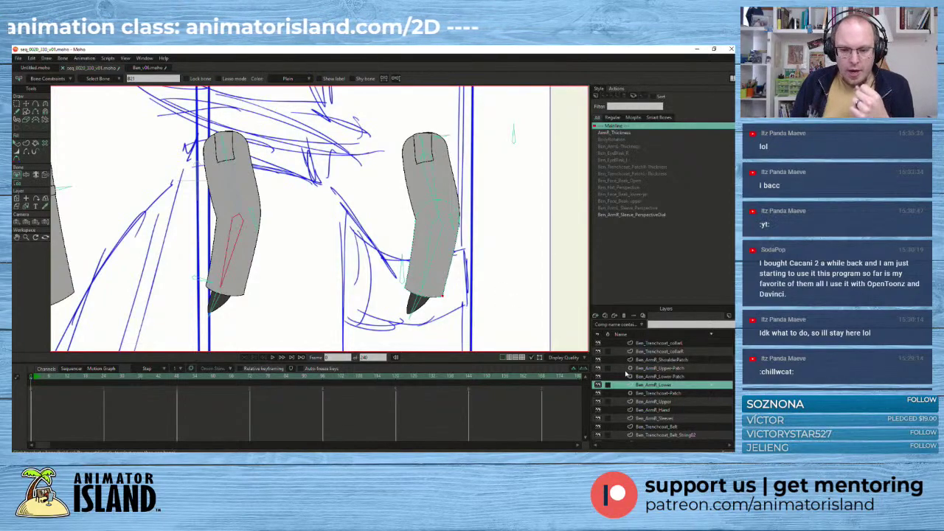
pyautogui.click(46, 174)
pyautogui.click(436, 251)
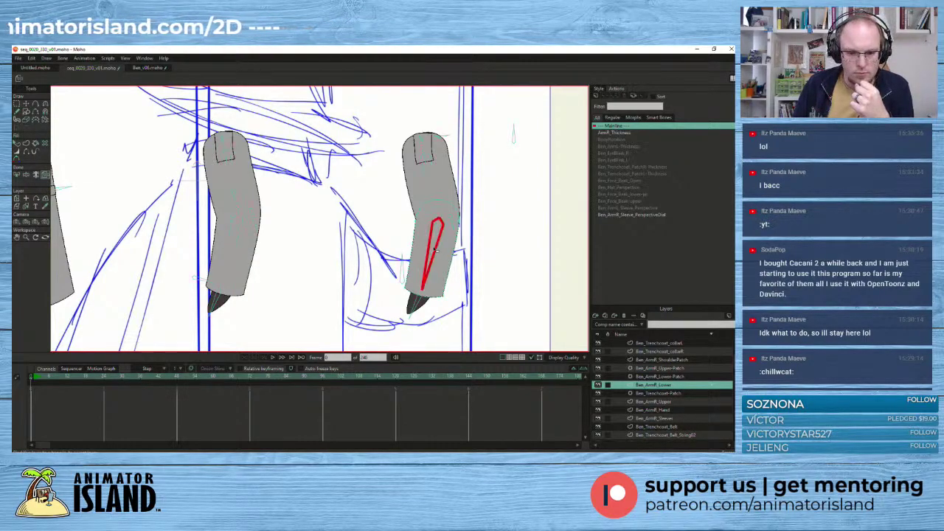
# - Select the Ben_ArmL_Lower layer and release the layer and its points from their bone binding
pyautogui.click(673, 396)
pyautogui.scroll(-4, 672, 396)
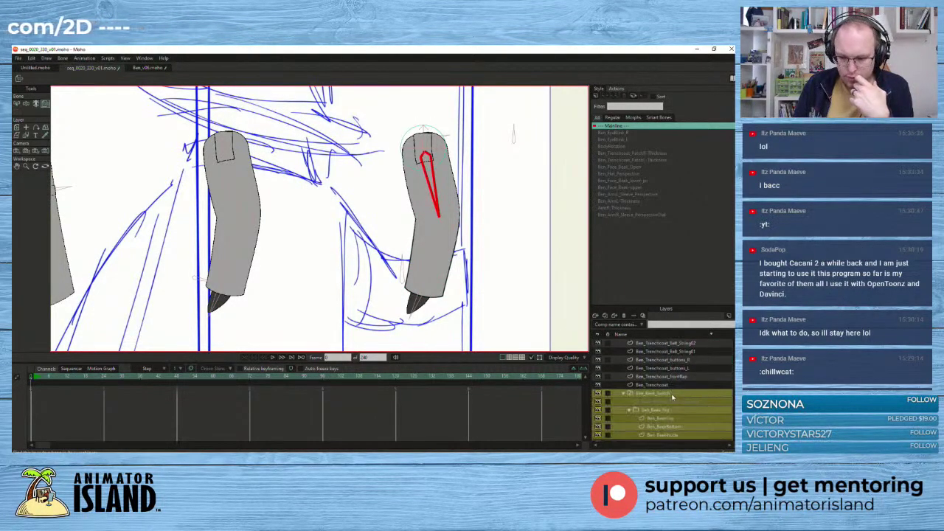
pyautogui.scroll(-2, 672, 397)
pyautogui.scroll(-2, 673, 397)
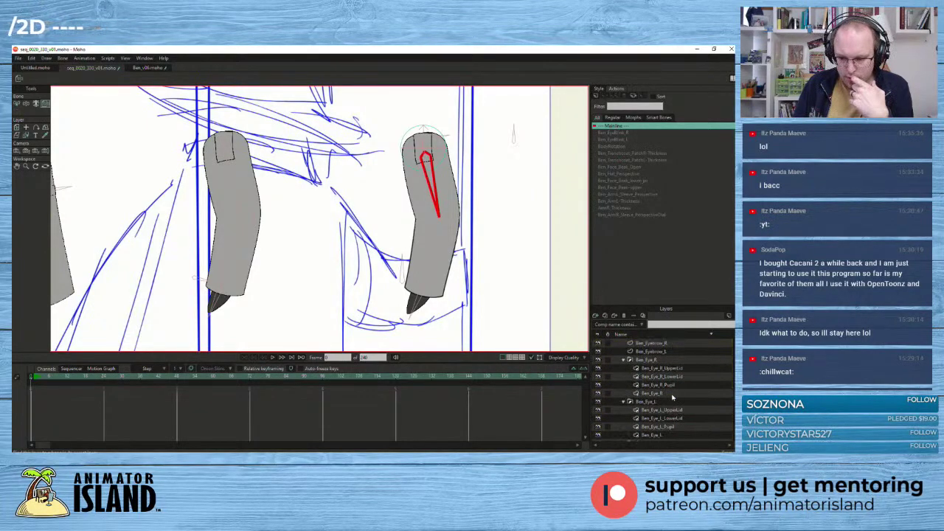
pyautogui.scroll(-4, 672, 397)
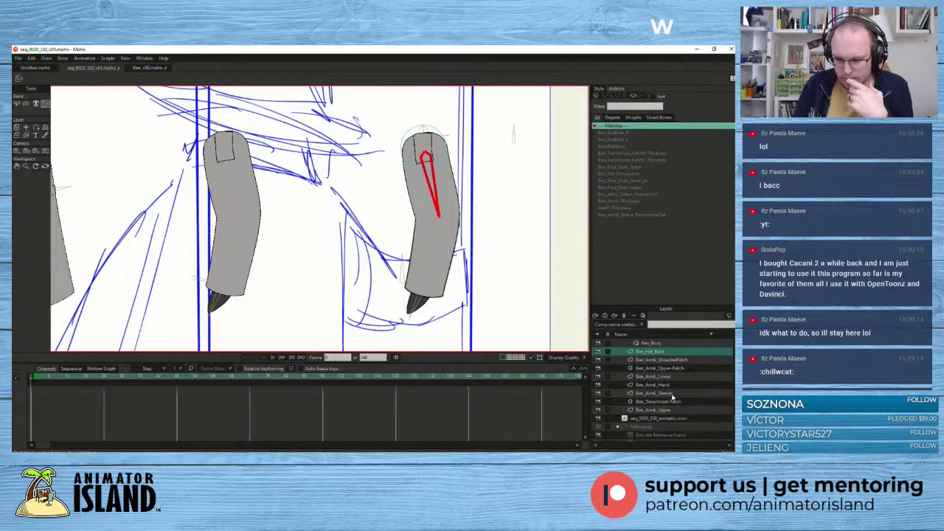
pyautogui.click(653, 377)
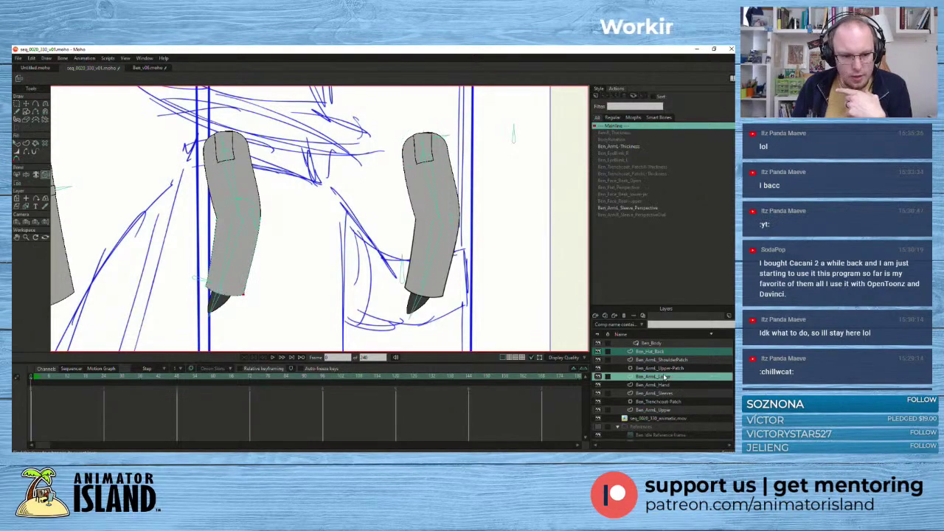
pyautogui.click(59, 59)
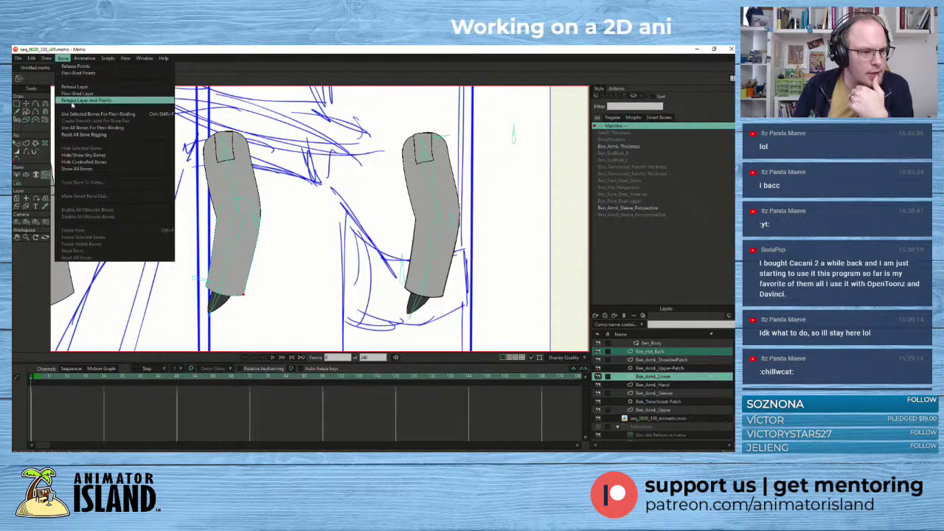
pyautogui.click(72, 103)
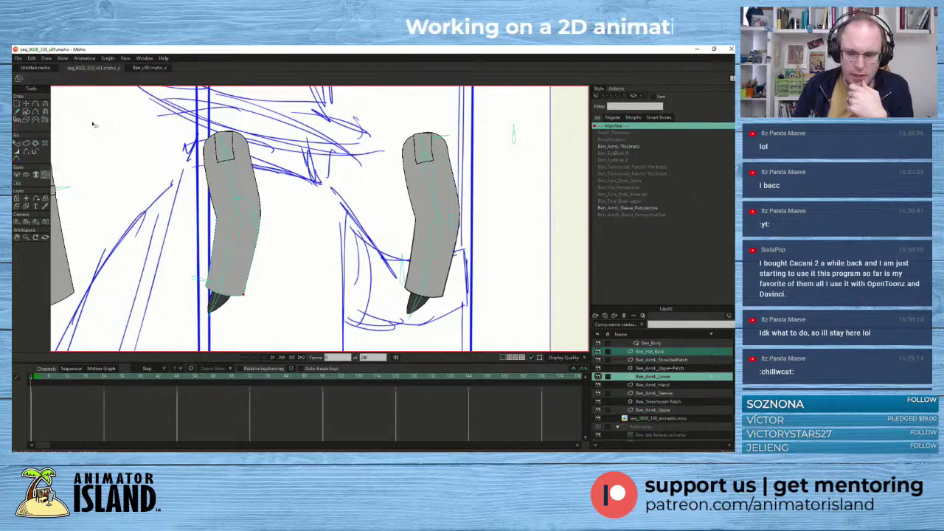
# - Bind the Ben_ArmL_Lower layer to the lower arm bone and bring up the posed mainline at frame 1
pyautogui.click(238, 244)
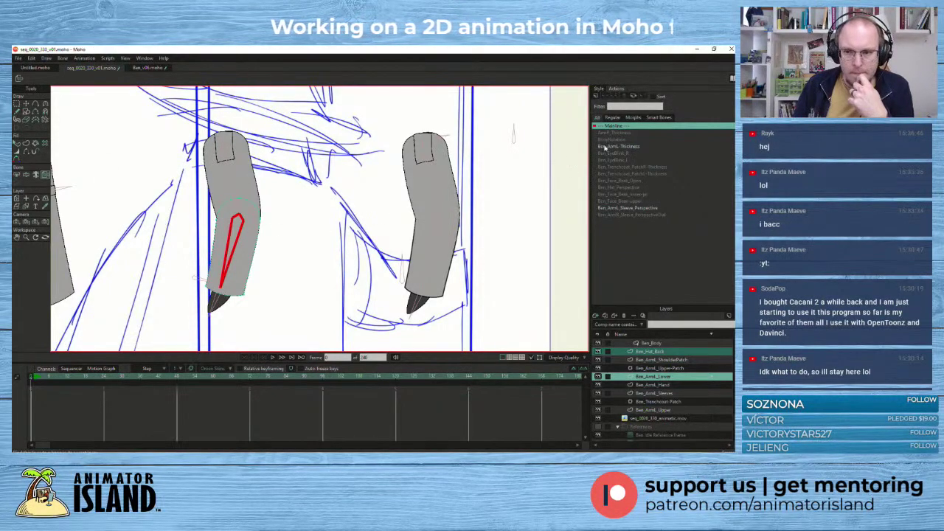
pyautogui.doubleClick(619, 129)
pyautogui.scroll(-3, 366, 220)
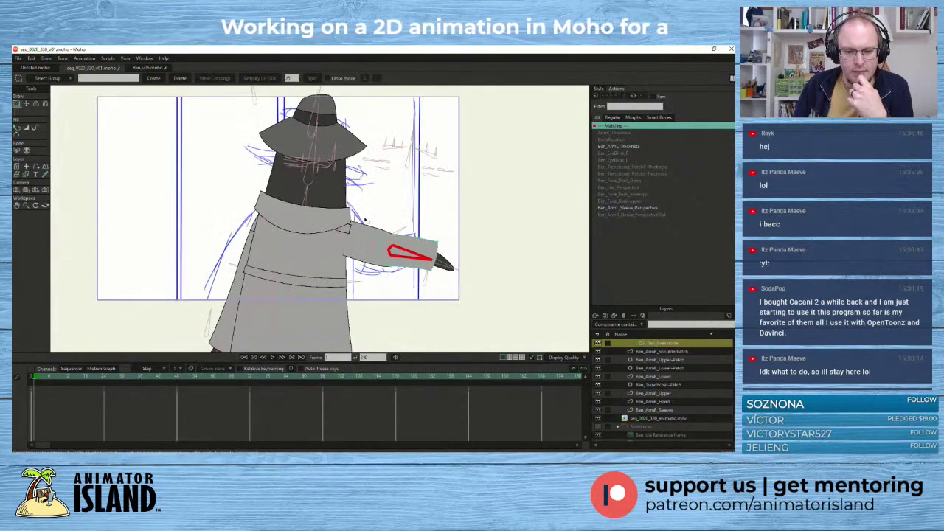
pyautogui.click(26, 105)
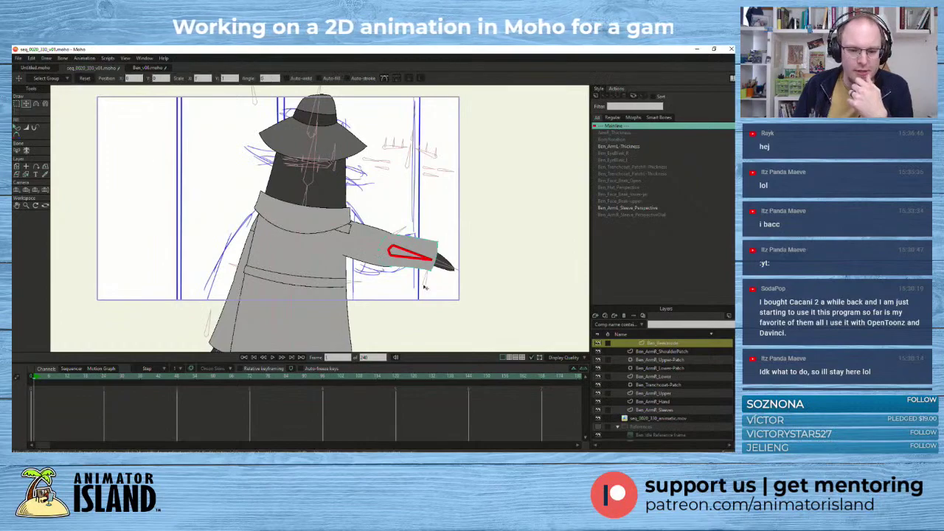
pyautogui.scroll(2, 443, 283)
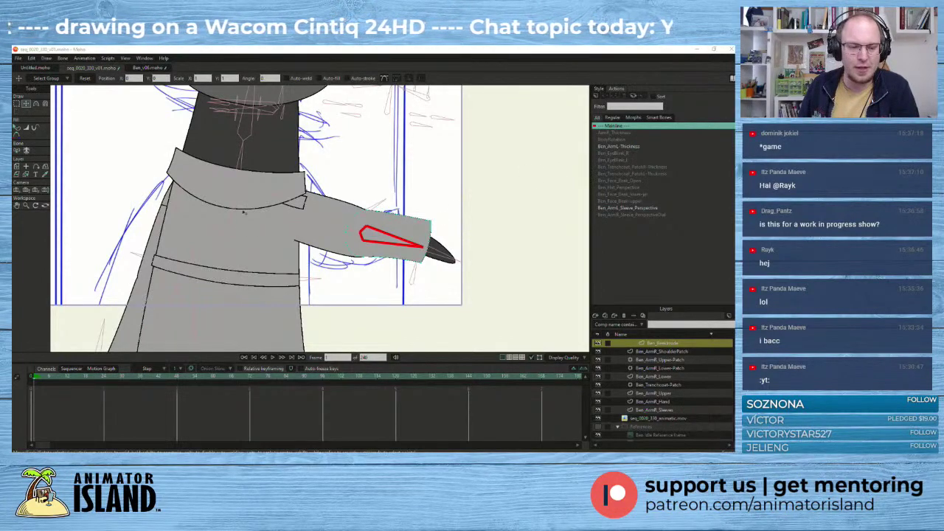
# - Compare the rebound Ben_ArmL_Lower sleeve between the rest pose at frame 0 and the posed figure at frame 1
pyautogui.scroll(-2, 243, 212)
pyautogui.click(31, 380)
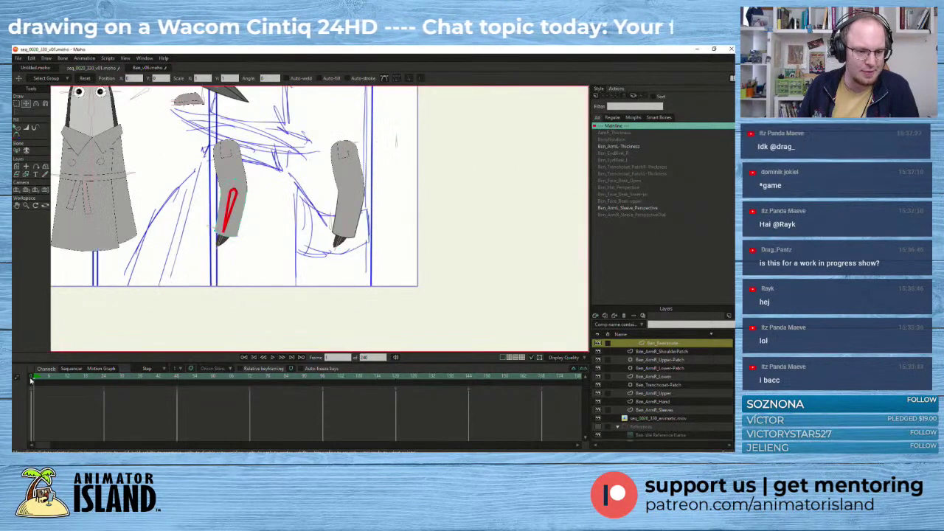
pyautogui.click(34, 380)
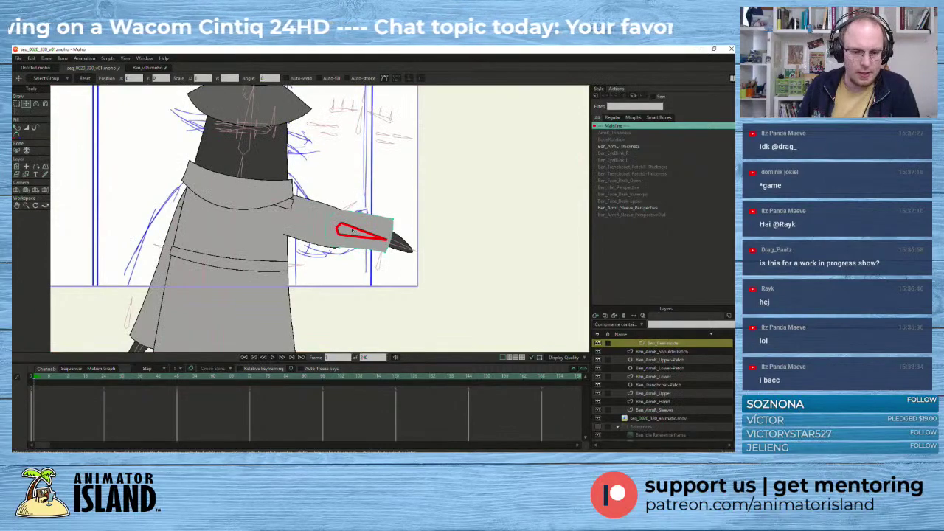
pyautogui.scroll(-2, 211, 181)
pyautogui.moveTo(73, 158); pyautogui.dragTo(110, 199)
pyautogui.scroll(1, 169, 195)
pyautogui.moveTo(182, 189); pyautogui.dragTo(140, 166)
pyautogui.scroll(1, 169, 186)
pyautogui.scroll(1, 168, 185)
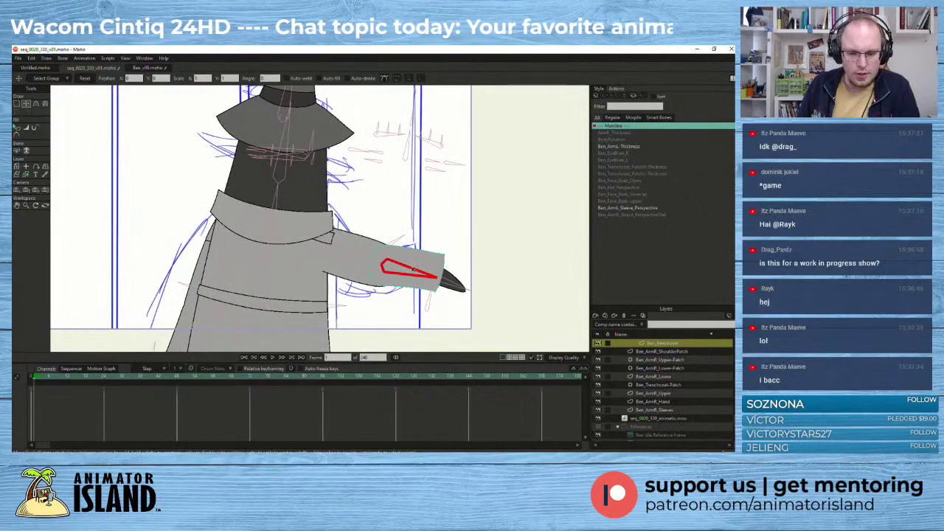
# - Select the Ben_rig layer and rotate the extended arm's upper and lower arm bones to straighten the arm at frame 1
pyautogui.scroll(-5, 659, 353)
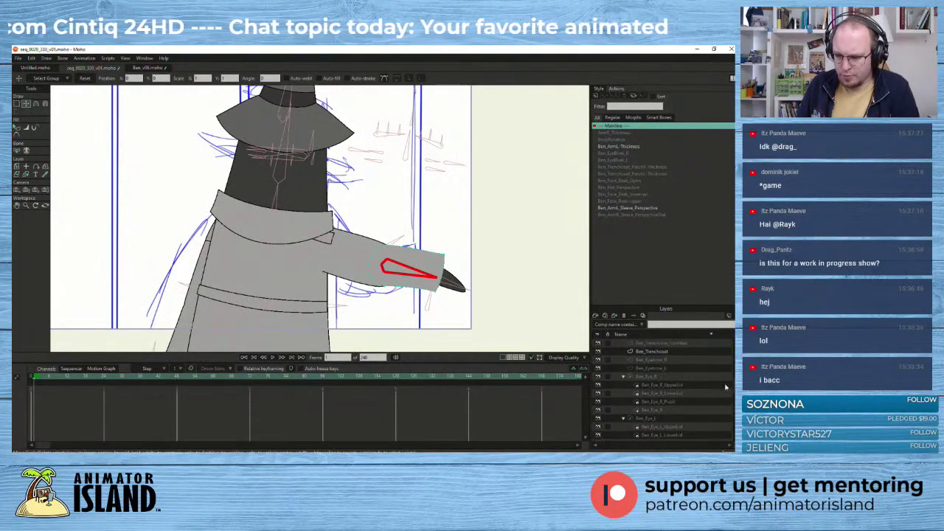
pyautogui.scroll(8, 661, 377)
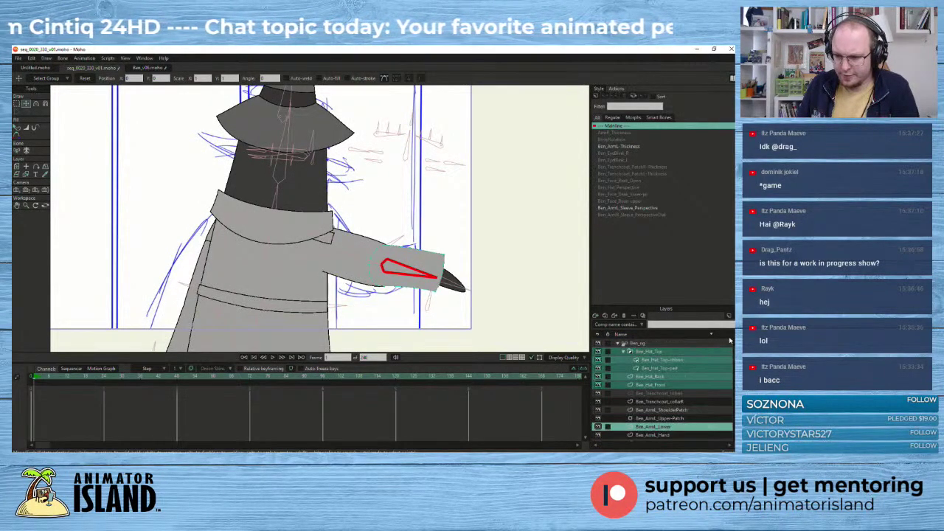
pyautogui.click(678, 344)
pyautogui.click(28, 110)
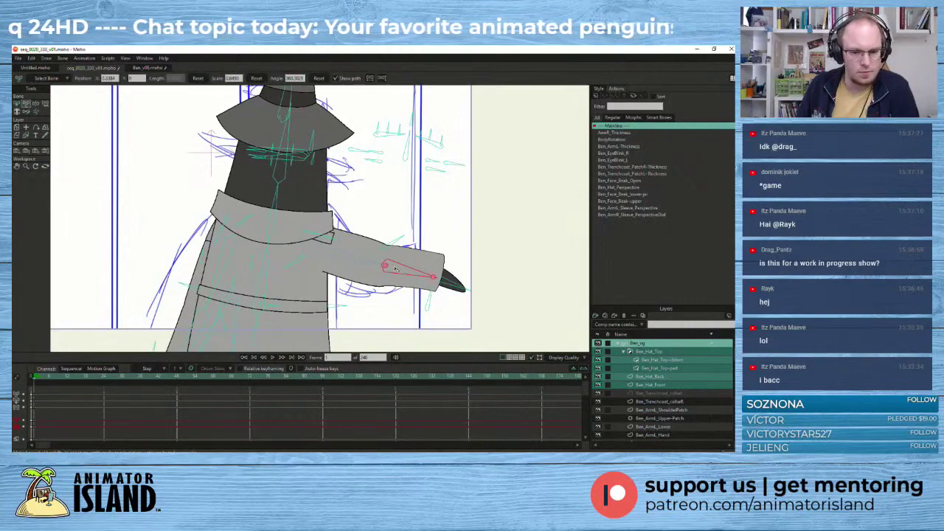
pyautogui.moveTo(416, 271)
pyautogui.mouseDown()
pyautogui.moveTo(419, 263)
pyautogui.moveTo(421, 275)
pyautogui.mouseUp()
pyautogui.moveTo(356, 264); pyautogui.dragTo(408, 263)
pyautogui.moveTo(401, 228); pyautogui.dragTo(410, 259)
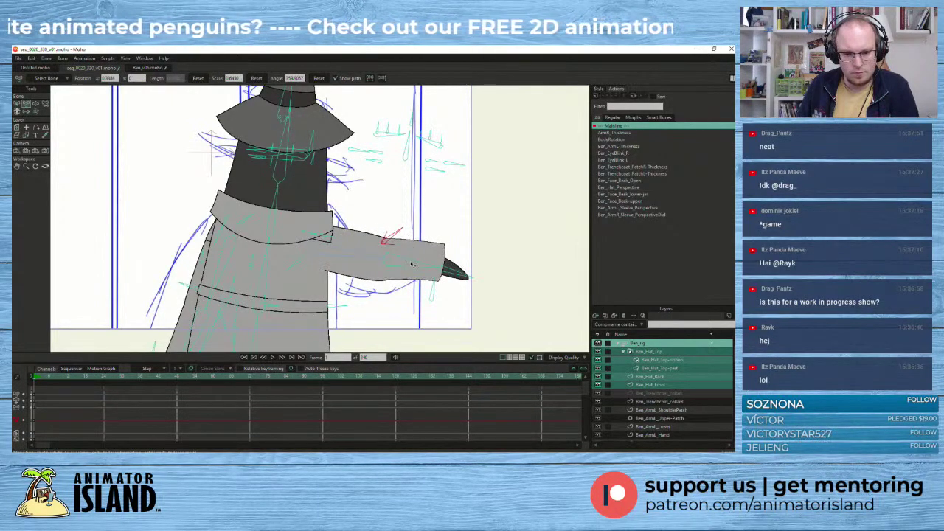
pyautogui.click(412, 265)
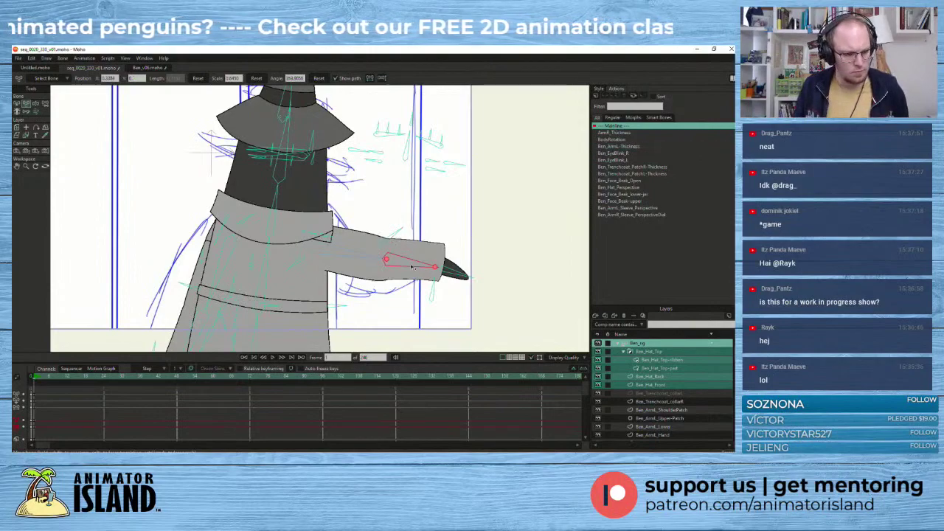
pyautogui.moveTo(413, 267)
pyautogui.mouseDown()
pyautogui.moveTo(416, 257)
pyautogui.moveTo(413, 273)
pyautogui.moveTo(417, 265)
pyautogui.mouseUp()
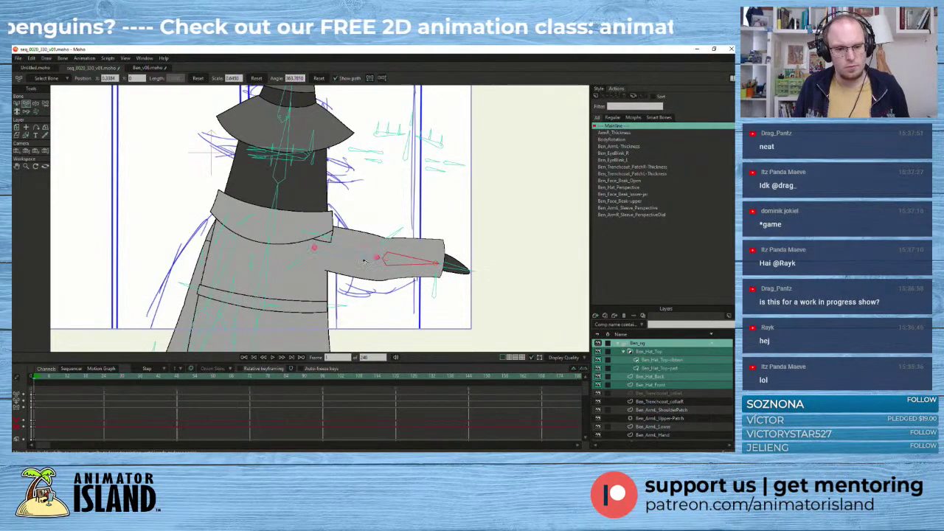
pyautogui.click(351, 257)
# - Swing the hanging arm outward from behind the coat, towards the sketched pose
pyautogui.scroll(-3, 177, 210)
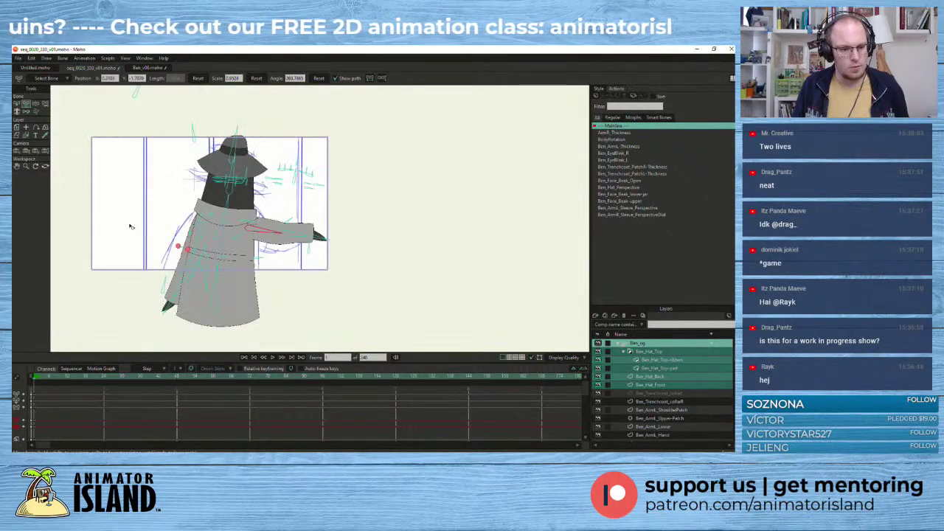
pyautogui.scroll(2, 130, 227)
pyautogui.moveTo(230, 238); pyautogui.dragTo(201, 284)
pyautogui.click(239, 206)
pyautogui.click(240, 208)
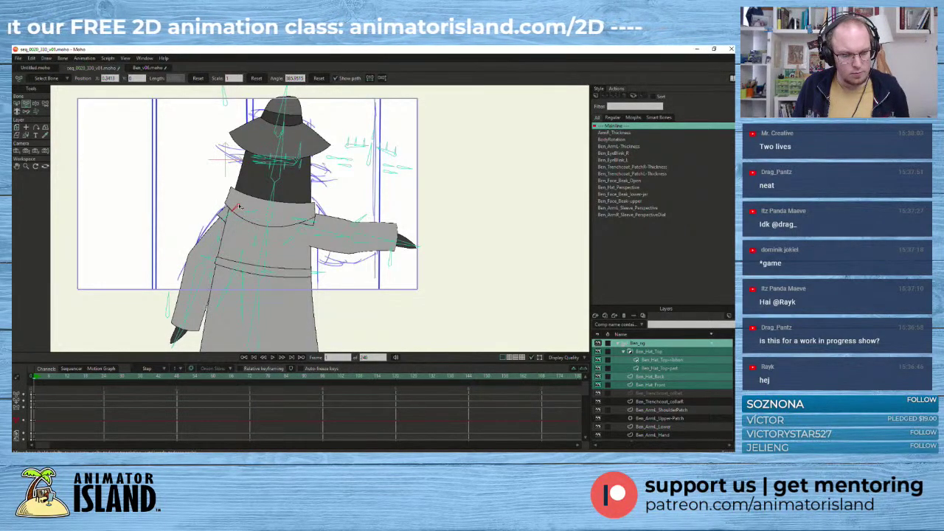
pyautogui.click(202, 109)
pyautogui.moveTo(228, 99)
pyautogui.mouseDown()
pyautogui.moveTo(216, 95)
pyautogui.moveTo(228, 98)
pyautogui.mouseUp()
pyautogui.hotkey('ctrl', 'z')
pyautogui.moveTo(348, 167); pyautogui.dragTo(314, 164)
pyautogui.hotkey('ctrl', 'z')
# - Adjust the BodyRotation control bone and raise the extended arm at frame 1
pyautogui.click(283, 184)
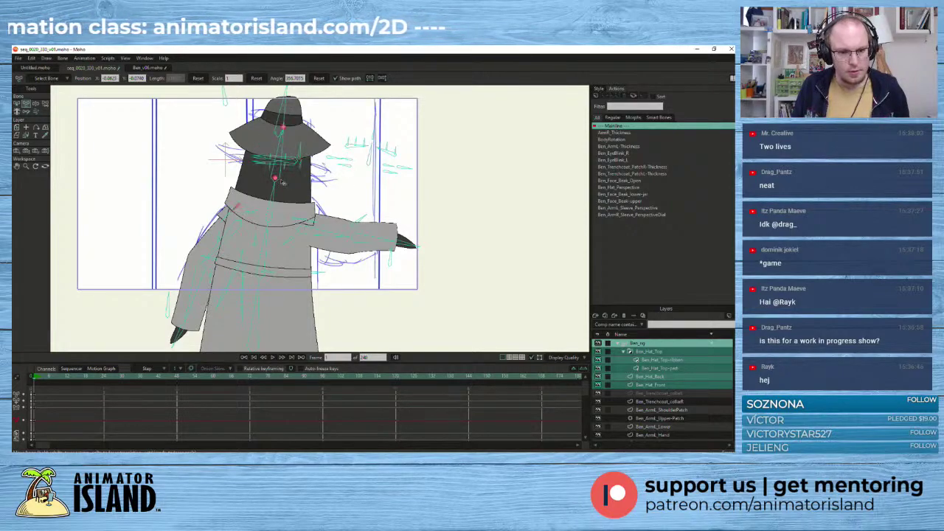
pyautogui.scroll(-1, 332, 186)
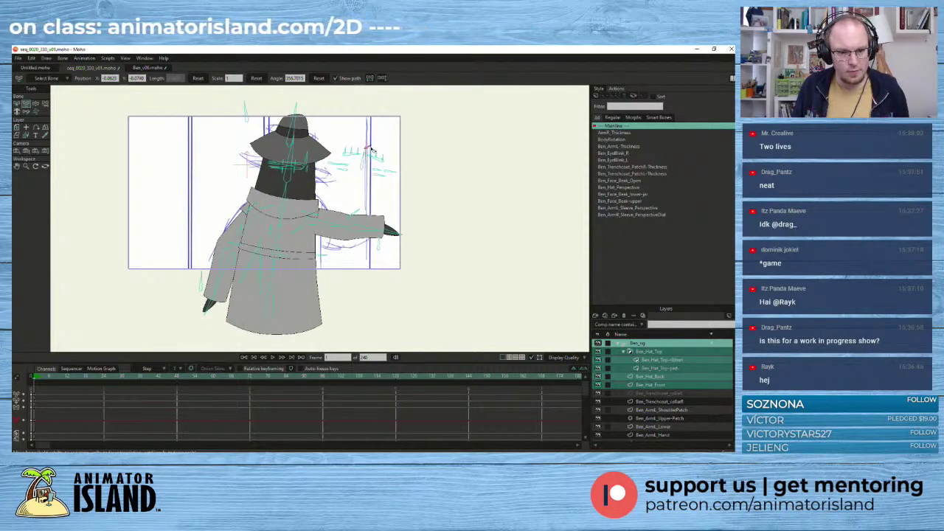
pyautogui.click(268, 257)
pyautogui.scroll(1, 269, 257)
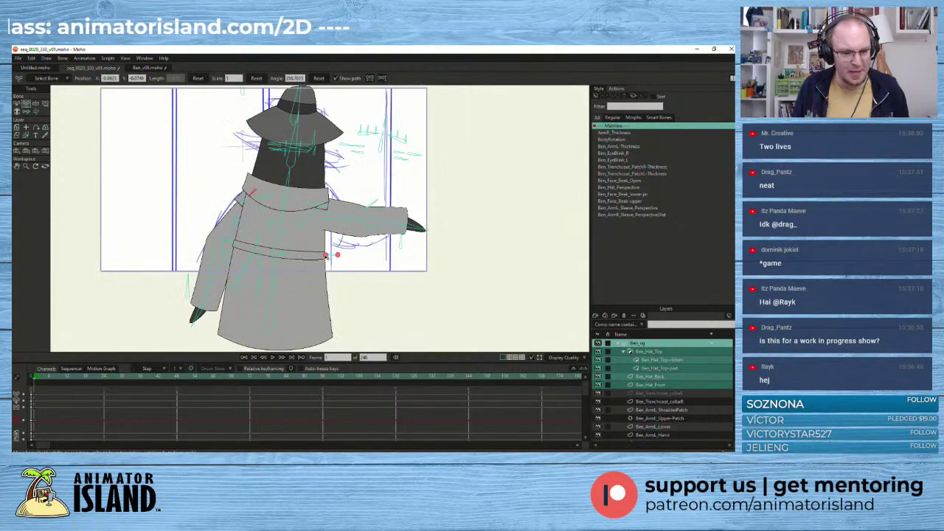
pyautogui.scroll(-2, 268, 257)
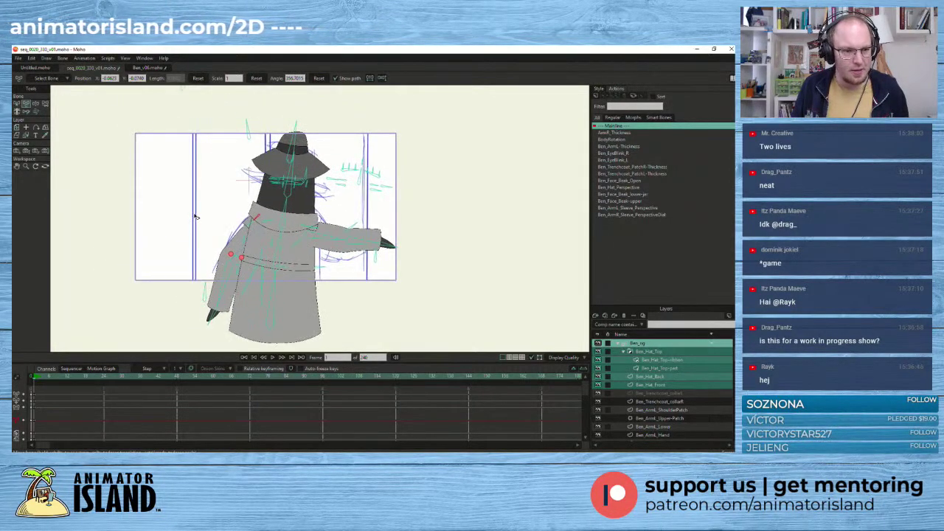
pyautogui.moveTo(184, 202); pyautogui.dragTo(212, 243)
pyautogui.moveTo(218, 120); pyautogui.dragTo(223, 102)
pyautogui.click(422, 230)
pyautogui.scroll(2, 430, 233)
pyautogui.moveTo(470, 261); pyautogui.dragTo(510, 198)
pyautogui.click(357, 220)
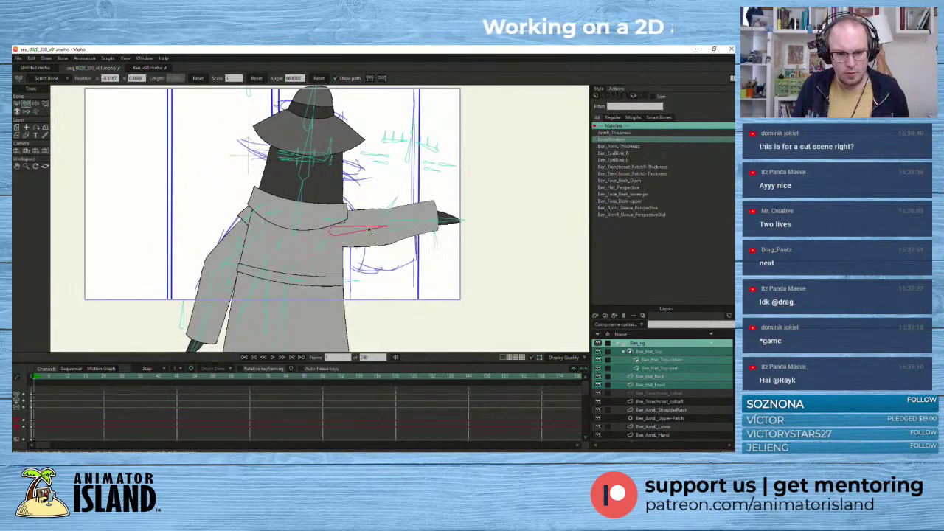
# - Lower the extended upper arm, lean the torso and head sideways, and angle the forearm almost horizontally
pyautogui.moveTo(361, 239); pyautogui.dragTo(407, 255)
pyautogui.moveTo(293, 248); pyautogui.dragTo(295, 248)
pyautogui.moveTo(376, 260); pyautogui.dragTo(409, 270)
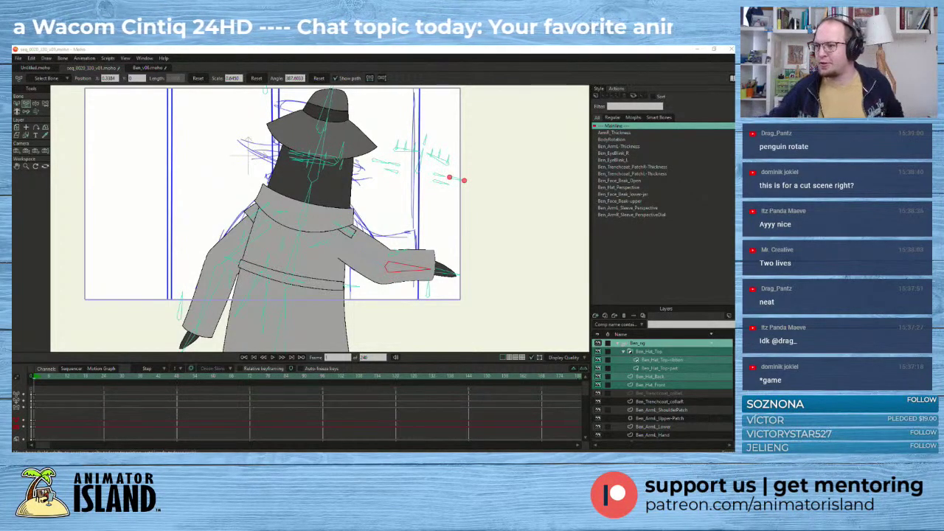
pyautogui.click(308, 212)
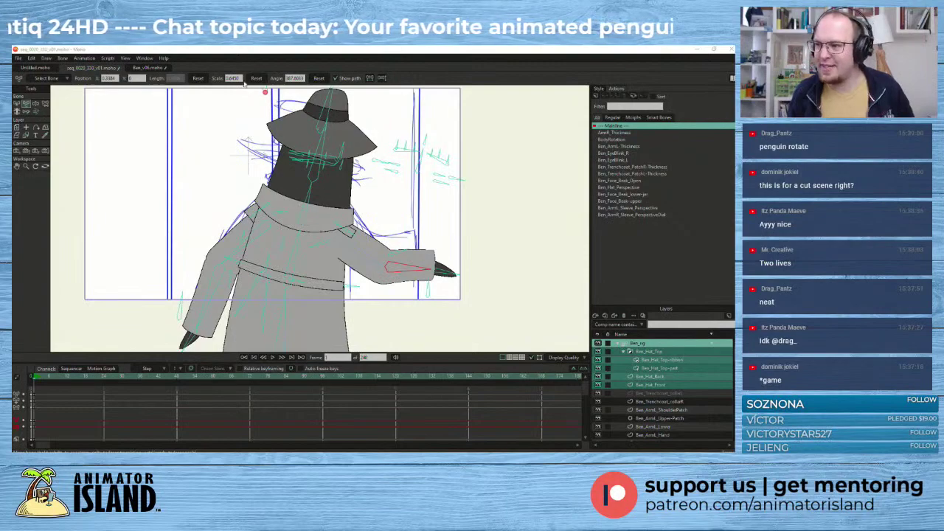
pyautogui.click(454, 178)
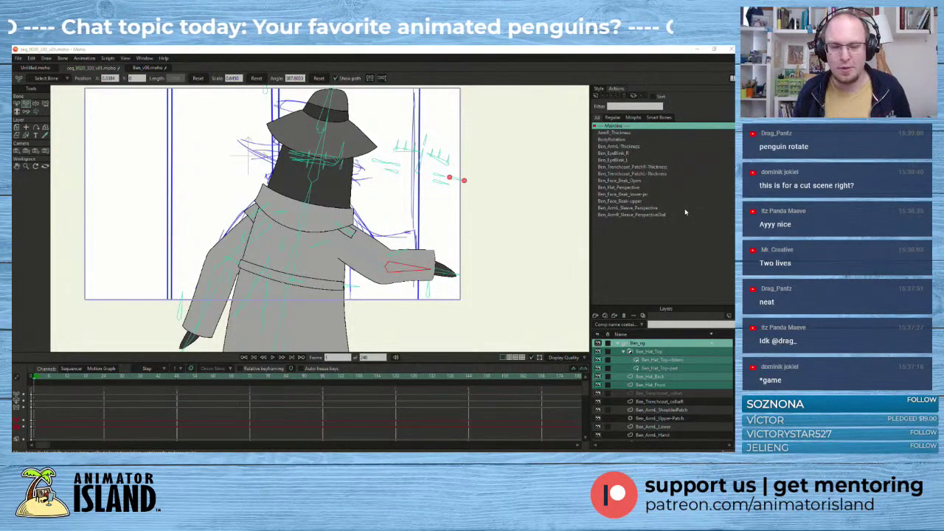
pyautogui.click(357, 255)
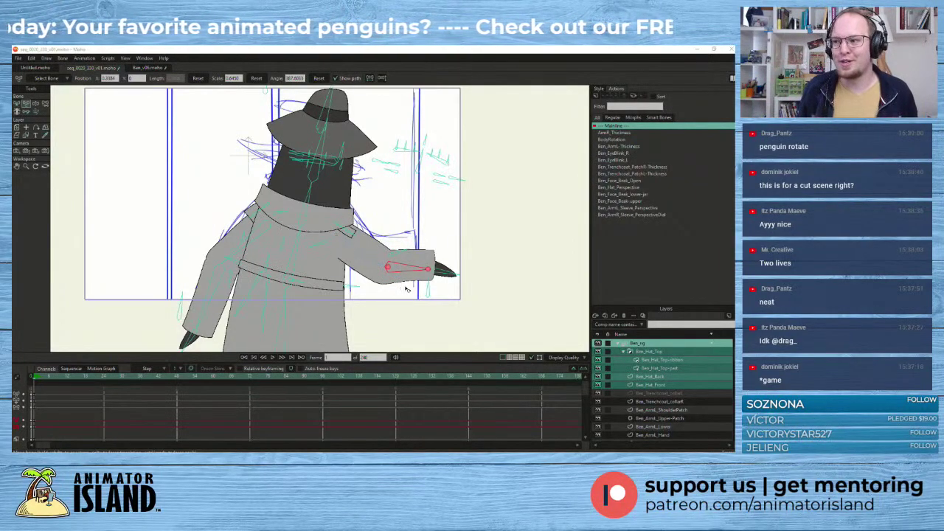
# - Raise the extended upper arm slightly and angle its forearm gently downward at frame 1
pyautogui.moveTo(366, 258); pyautogui.dragTo(383, 255)
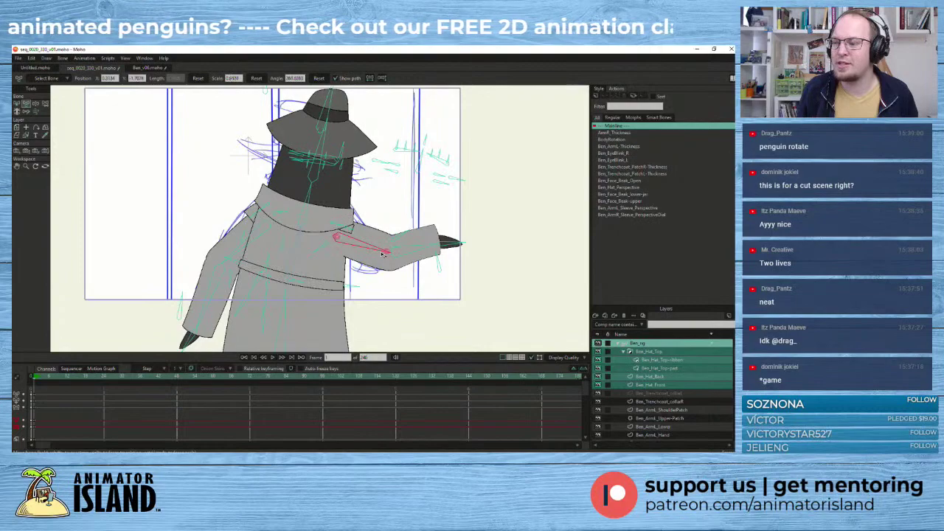
pyautogui.moveTo(416, 250); pyautogui.dragTo(372, 250)
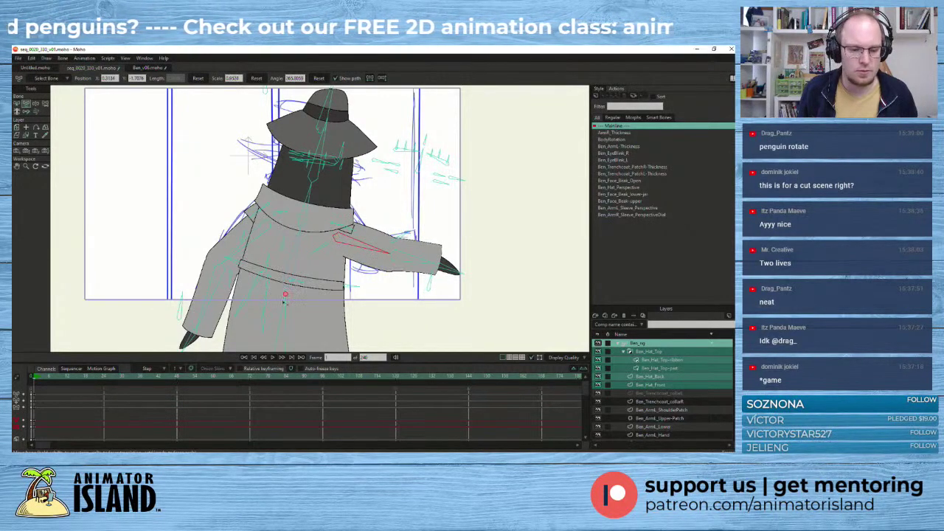
pyautogui.scroll(-2, 285, 328)
pyautogui.moveTo(281, 351); pyautogui.dragTo(293, 351)
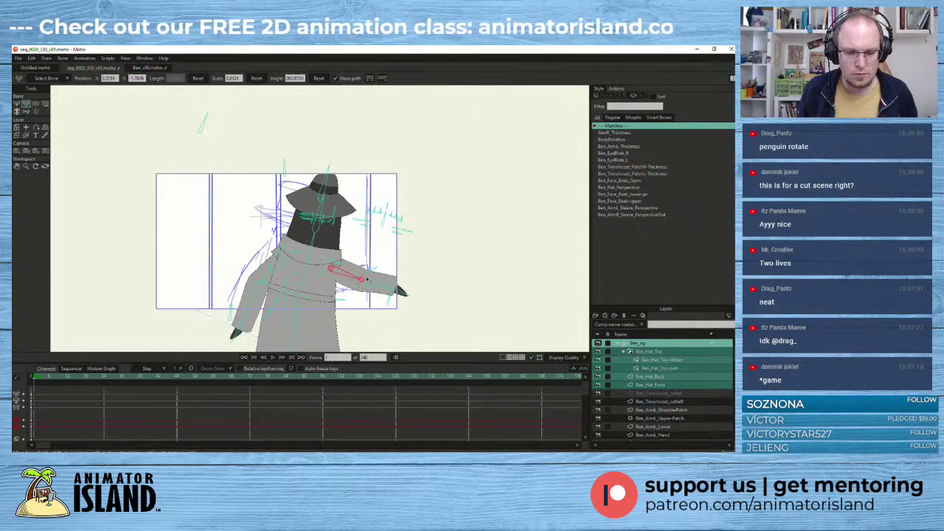
# - Bend the extended forearm upward at the elbow and fine-tune the upper arm's angle
pyautogui.moveTo(376, 278); pyautogui.dragTo(380, 267)
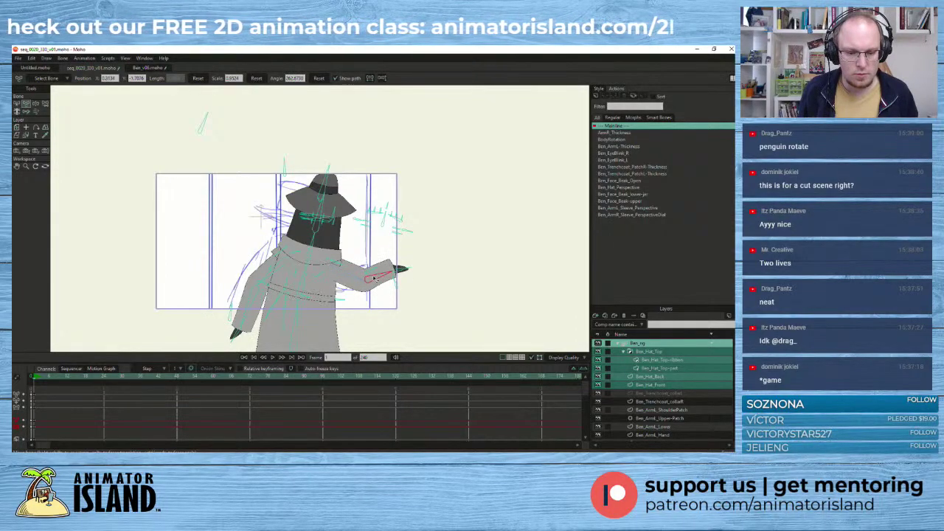
pyautogui.click(349, 277)
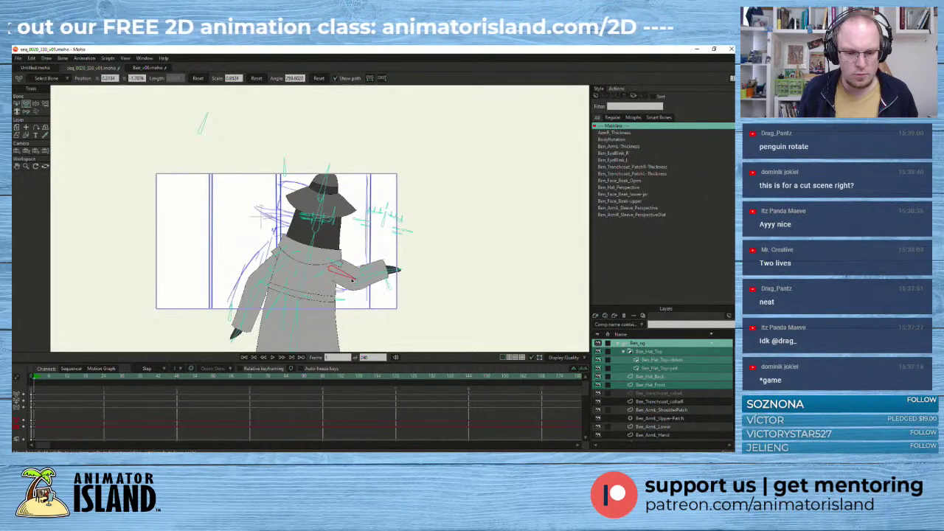
pyautogui.click(381, 277)
pyautogui.moveTo(381, 277); pyautogui.dragTo(381, 276)
pyautogui.moveTo(349, 279); pyautogui.dragTo(350, 279)
# - Adjust the hanging arm and rotate the head bone so the head and hat stand more upright at frame 1
pyautogui.scroll(2, 305, 277)
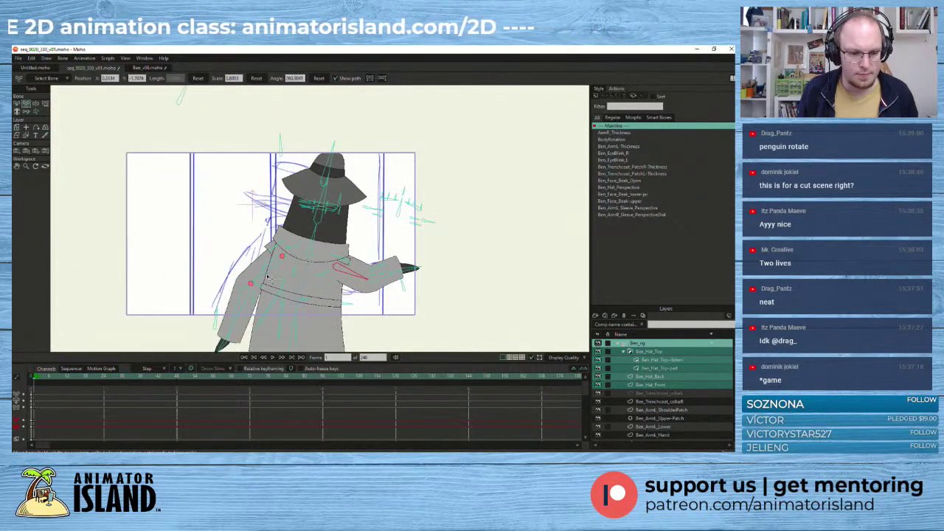
pyautogui.moveTo(266, 275); pyautogui.dragTo(250, 305)
pyautogui.click(321, 215)
pyautogui.moveTo(322, 215)
pyautogui.mouseDown()
pyautogui.moveTo(315, 234)
pyautogui.moveTo(310, 211)
pyautogui.mouseUp()
pyautogui.click(318, 215)
pyautogui.scroll(-2, 268, 213)
pyautogui.moveTo(186, 225); pyautogui.dragTo(191, 195)
pyautogui.scroll(2, 191, 194)
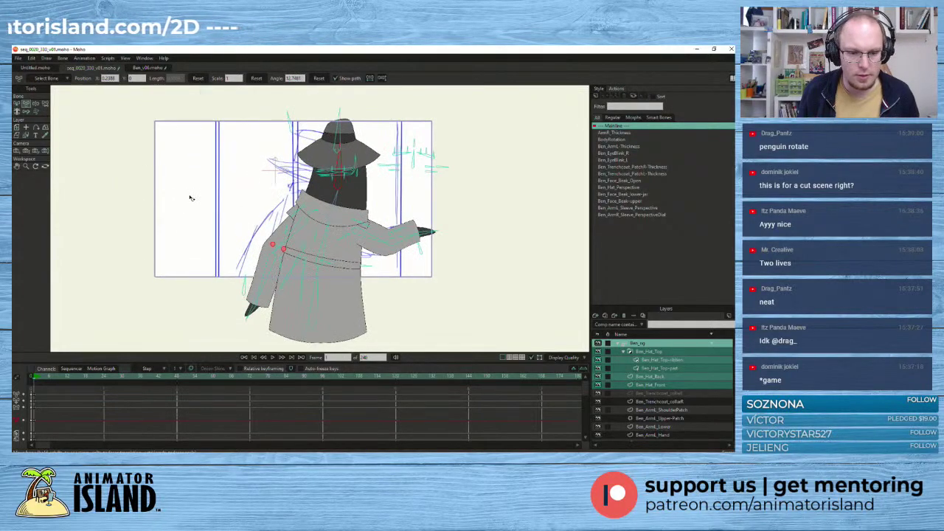
pyautogui.click(378, 168)
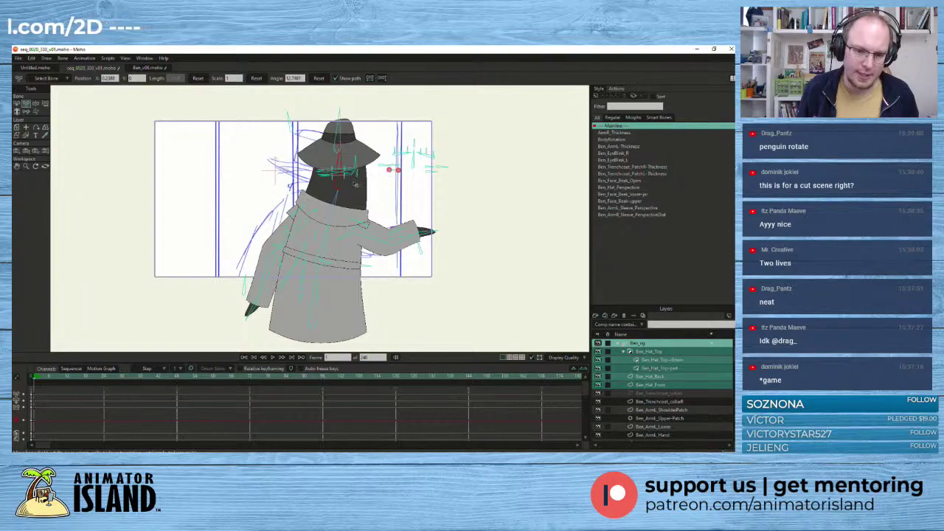
pyautogui.scroll(2, 265, 175)
pyautogui.moveTo(227, 191)
pyautogui.mouseDown()
pyautogui.moveTo(205, 202)
pyautogui.moveTo(234, 205)
pyautogui.moveTo(240, 195)
pyautogui.mouseUp()
pyautogui.scroll(2, 233, 204)
pyautogui.click(535, 256)
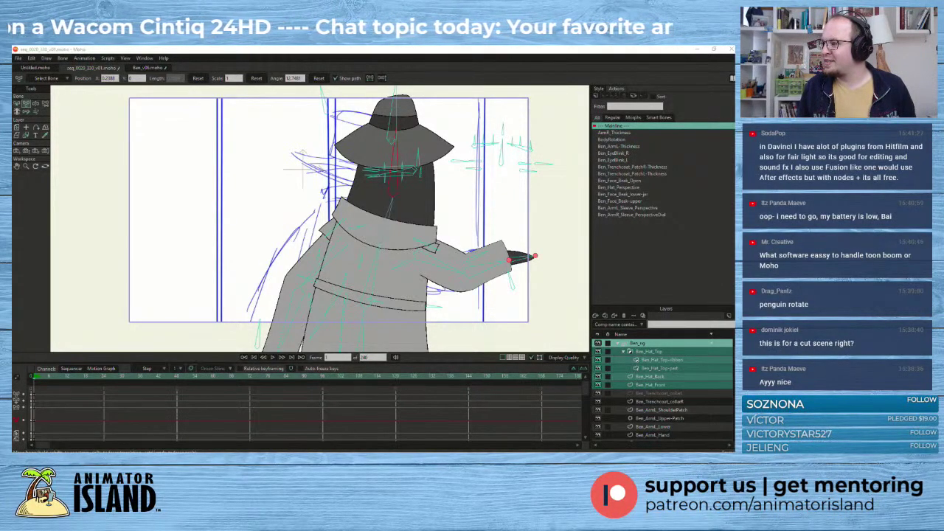
pyautogui.click(415, 198)
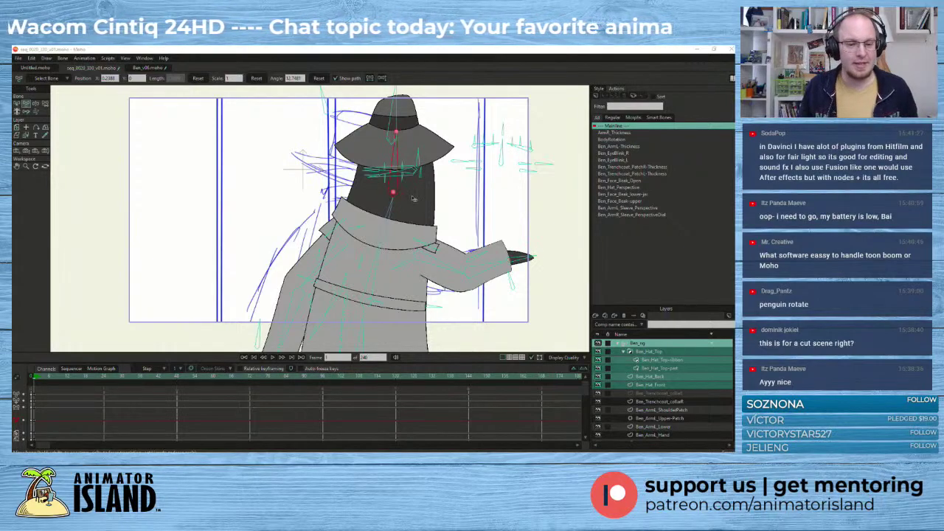
pyautogui.click(550, 164)
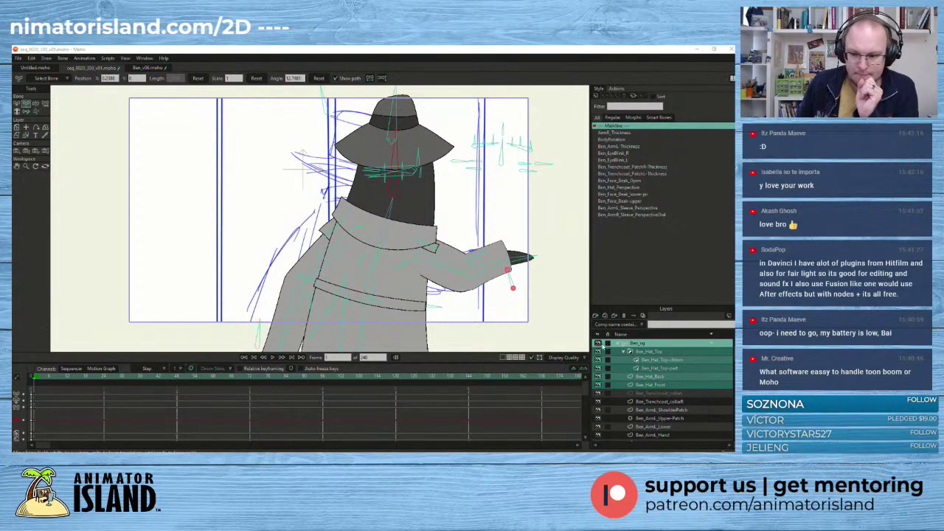
# - Toggle the Ben_rig layer's visibility repeatedly to compare the pose with the storyboard sketch
pyautogui.click(598, 344)
pyautogui.click(597, 344)
pyautogui.click(598, 344)
pyautogui.click(598, 344)
pyautogui.click(598, 344)
pyautogui.click(598, 344)
pyautogui.click(598, 344)
pyautogui.click(597, 343)
pyautogui.click(598, 344)
pyautogui.click(598, 344)
pyautogui.click(598, 344)
pyautogui.click(598, 344)
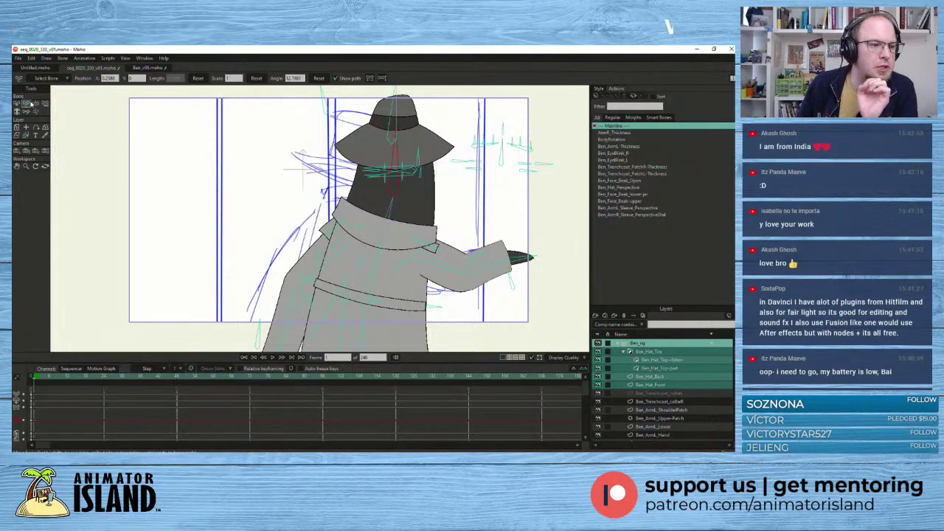
# - Scale the Ben_rig layer uniformly to 1.8618 and nudge it slightly to match the sketch
pyautogui.scroll(-2, 531, 267)
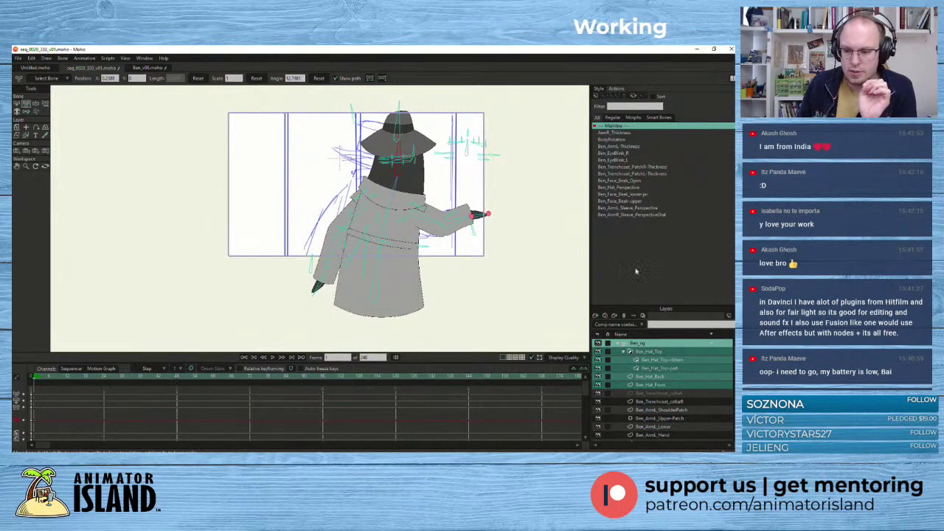
pyautogui.click(20, 127)
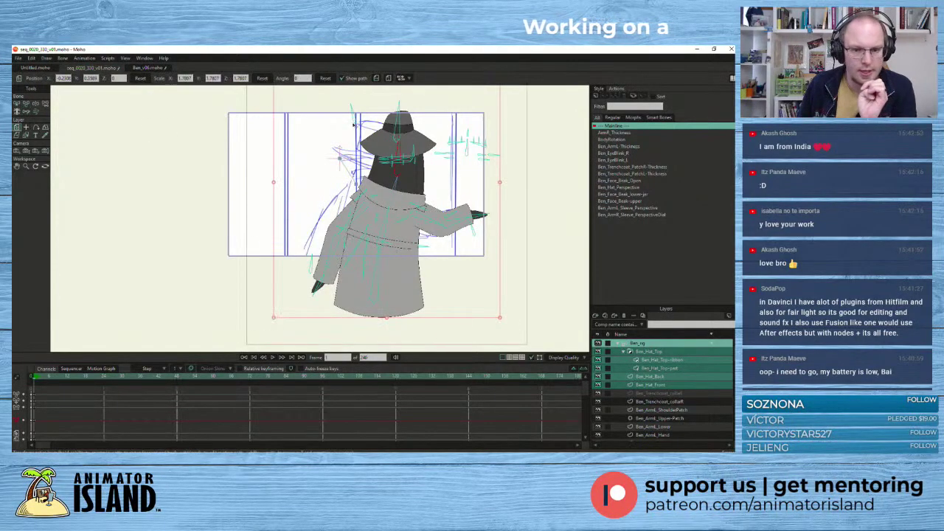
pyautogui.scroll(-1, 529, 168)
pyautogui.moveTo(510, 91); pyautogui.dragTo(521, 92)
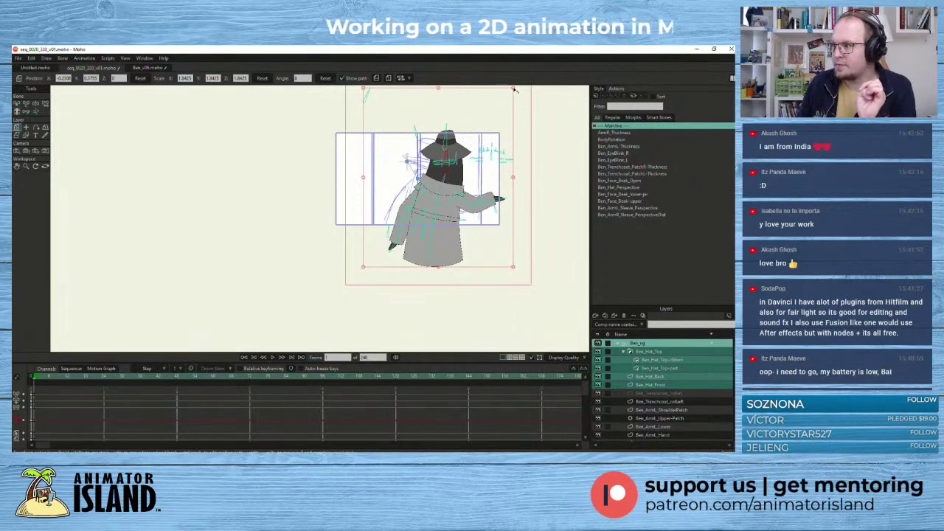
pyautogui.moveTo(514, 89); pyautogui.dragTo(517, 87)
pyautogui.moveTo(449, 254); pyautogui.dragTo(449, 254)
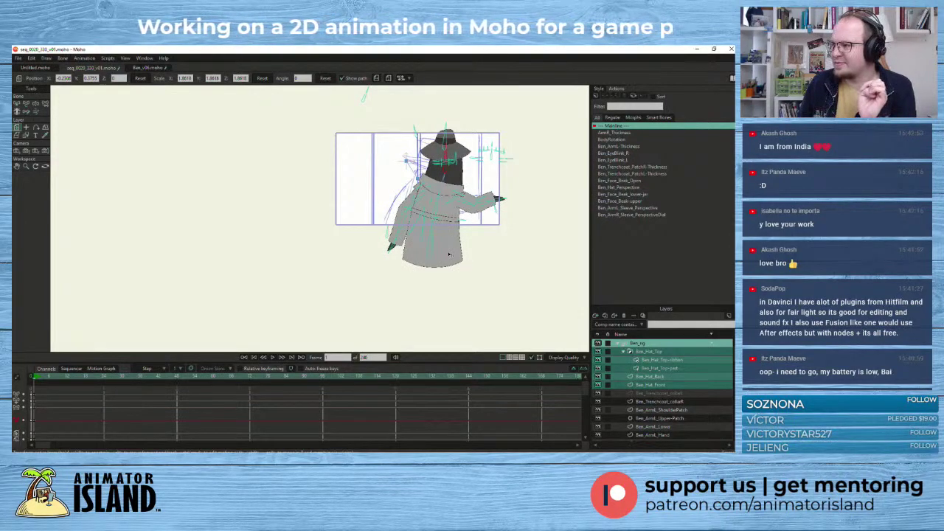
pyautogui.click(449, 254)
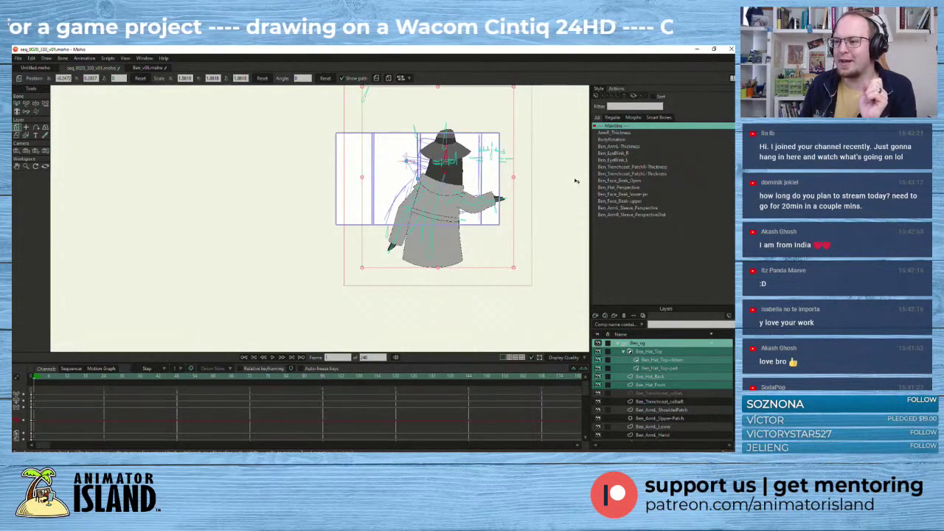
# - Move the shoulder patch bones, pulling the extended arm's patch outward and the hanging arm's patch inward
pyautogui.scroll(3, 345, 144)
pyautogui.moveTo(246, 174); pyautogui.dragTo(103, 167)
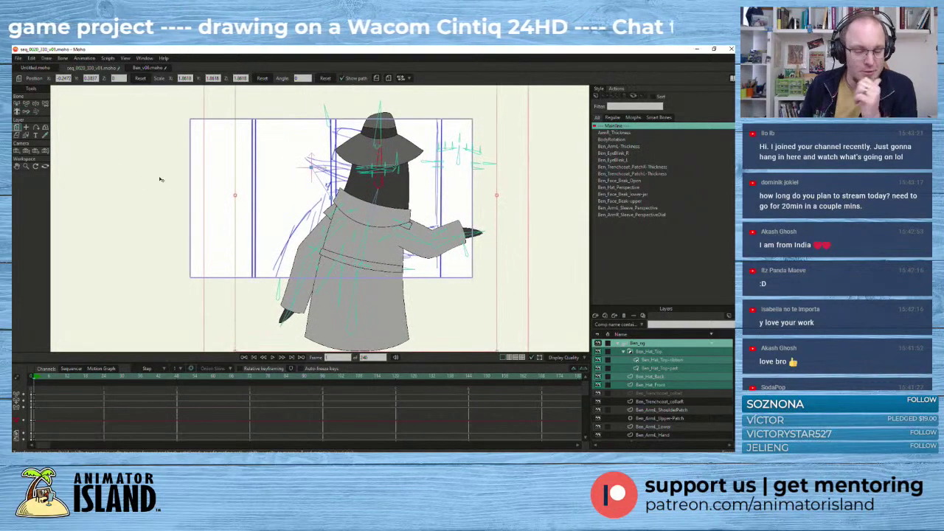
pyautogui.scroll(3, 333, 215)
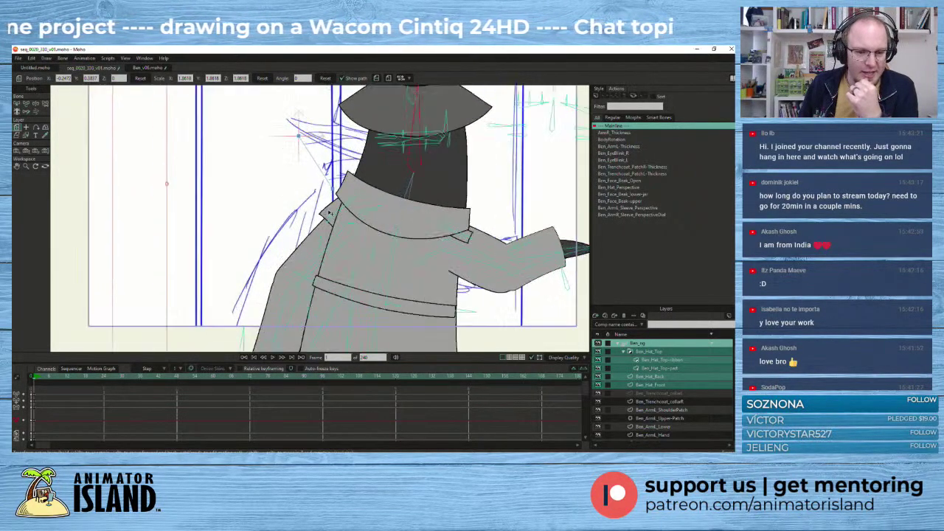
pyautogui.scroll(-3, 332, 215)
pyautogui.moveTo(177, 204); pyautogui.dragTo(104, 207)
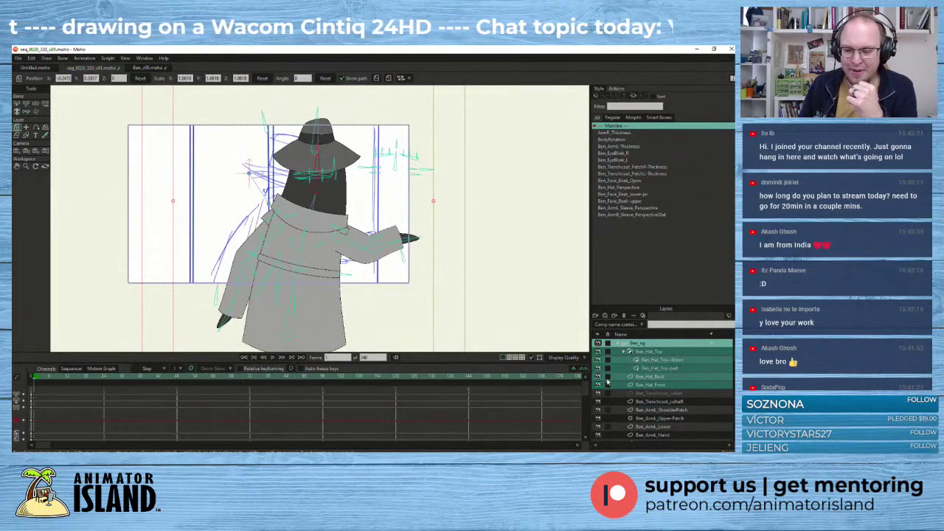
pyautogui.click(35, 110)
pyautogui.scroll(2, 266, 223)
pyautogui.moveTo(375, 231); pyautogui.dragTo(400, 232)
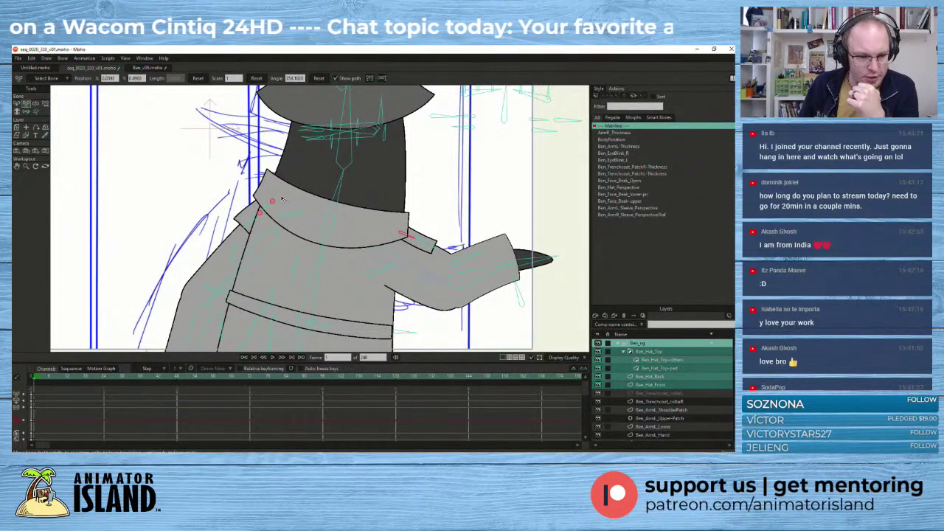
pyautogui.moveTo(272, 203)
pyautogui.mouseDown()
pyautogui.moveTo(265, 202)
pyautogui.moveTo(299, 200)
pyautogui.moveTo(279, 201)
pyautogui.mouseUp()
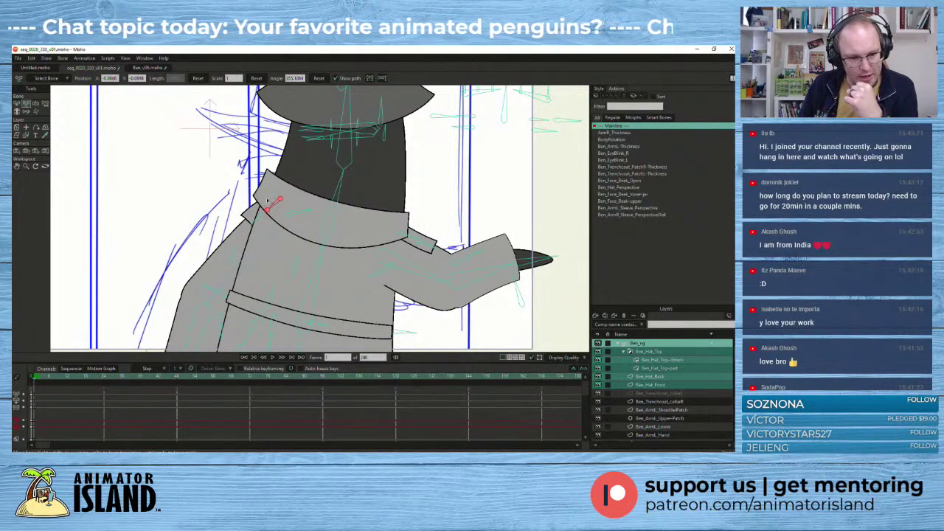
# - Shift the hanging arm's shoulder patch further inward until it is tucked beneath the coat collar
pyautogui.scroll(-3, 268, 200)
pyautogui.scroll(5, 261, 195)
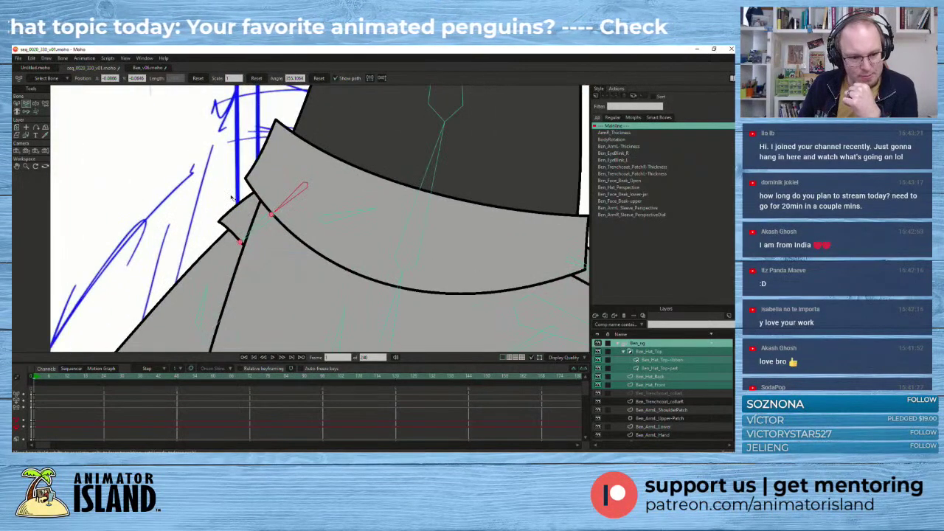
pyautogui.scroll(-5, 231, 198)
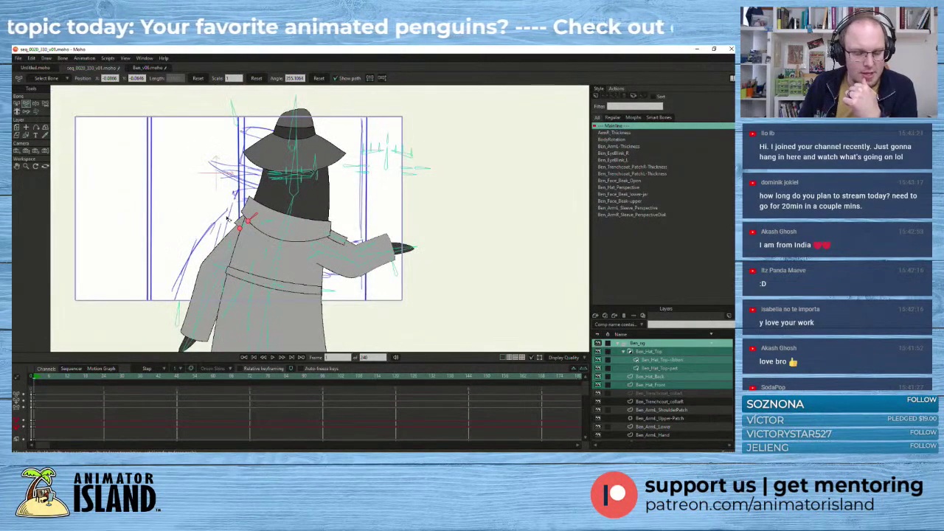
pyautogui.scroll(1, 229, 219)
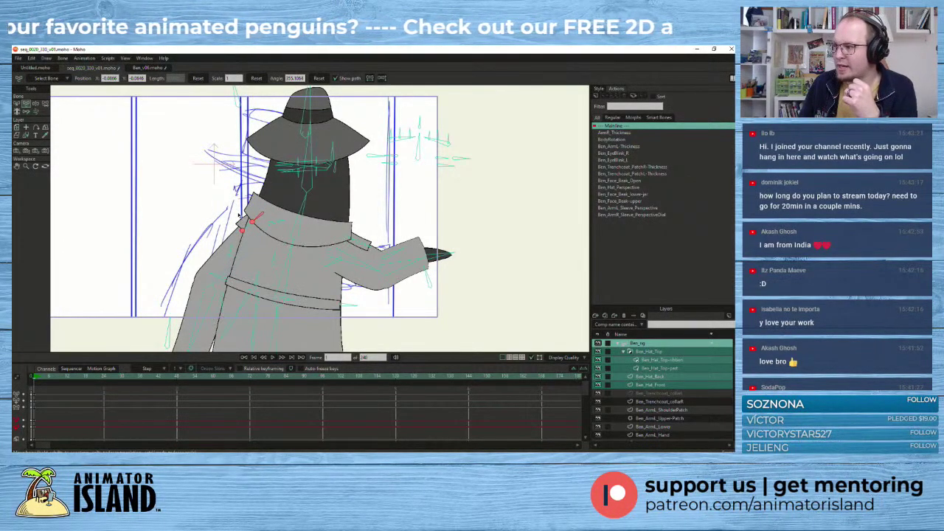
pyautogui.scroll(1, 238, 214)
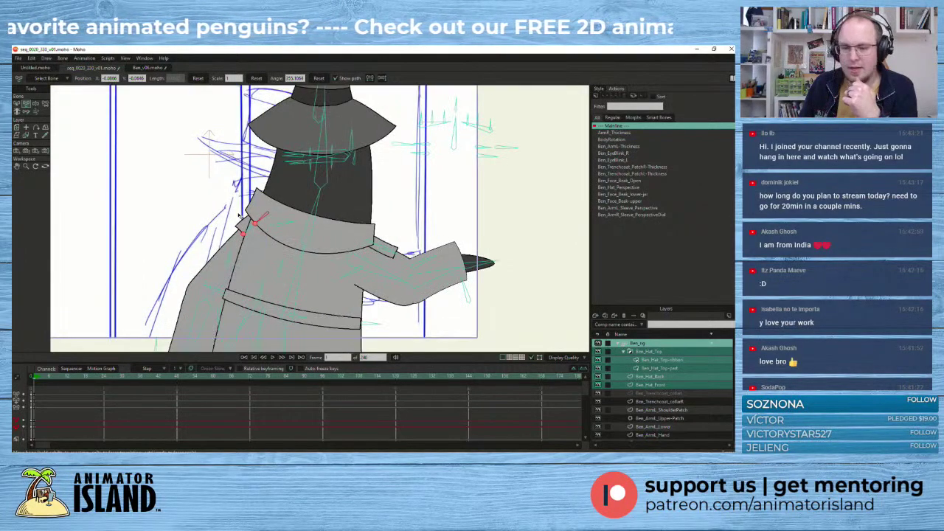
pyautogui.moveTo(264, 217); pyautogui.dragTo(285, 217)
pyautogui.scroll(-1, 377, 237)
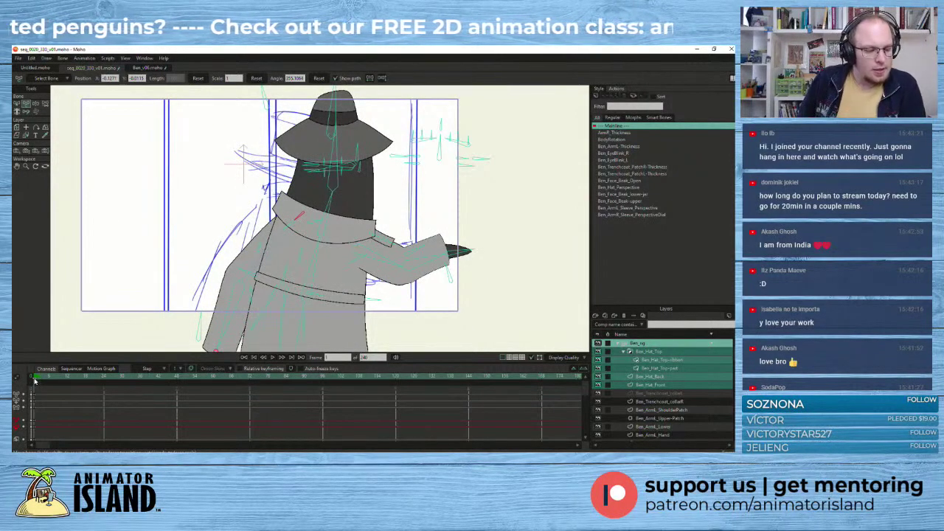
# - At frame 13, straighten the leaning torso upright and move the whole body sideways to the sketched position
pyautogui.click(59, 379)
pyautogui.moveTo(59, 380)
pyautogui.mouseDown()
pyautogui.moveTo(29, 380)
pyautogui.moveTo(74, 386)
pyautogui.mouseUp()
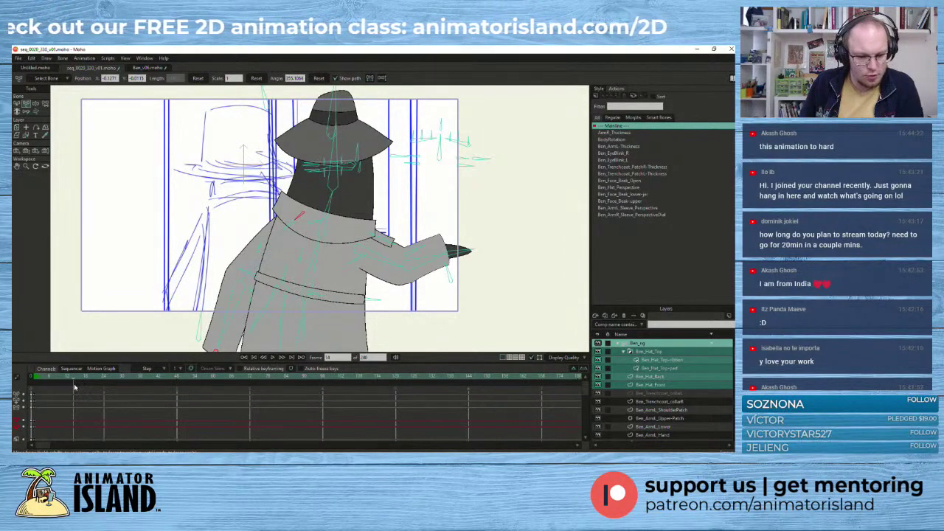
pyautogui.moveTo(72, 387); pyautogui.dragTo(70, 388)
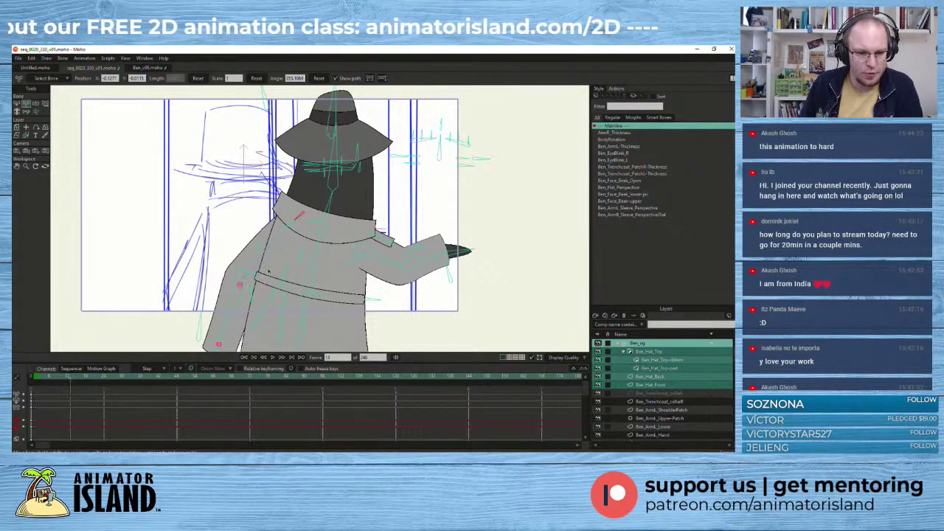
pyautogui.moveTo(303, 326); pyautogui.dragTo(293, 249)
pyautogui.moveTo(297, 216); pyautogui.dragTo(293, 319)
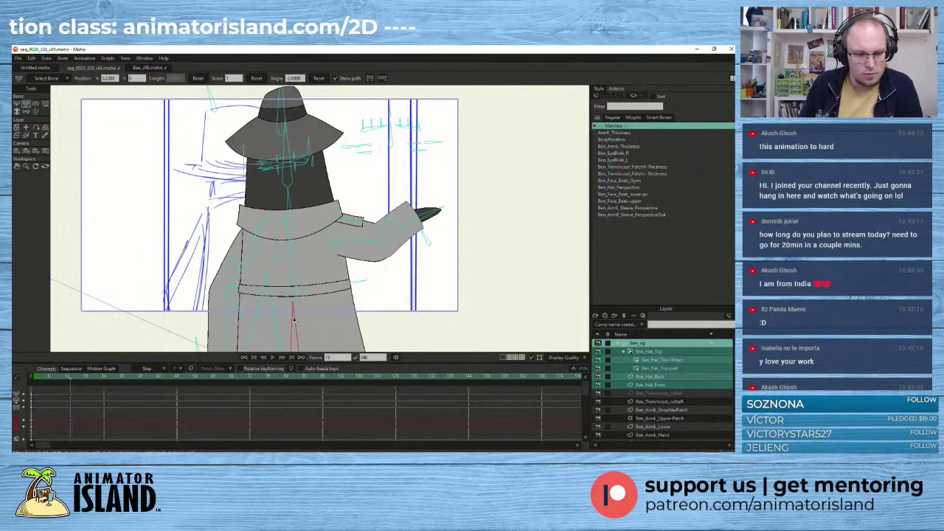
pyautogui.scroll(-2, 295, 320)
pyautogui.moveTo(405, 324); pyautogui.dragTo(412, 291)
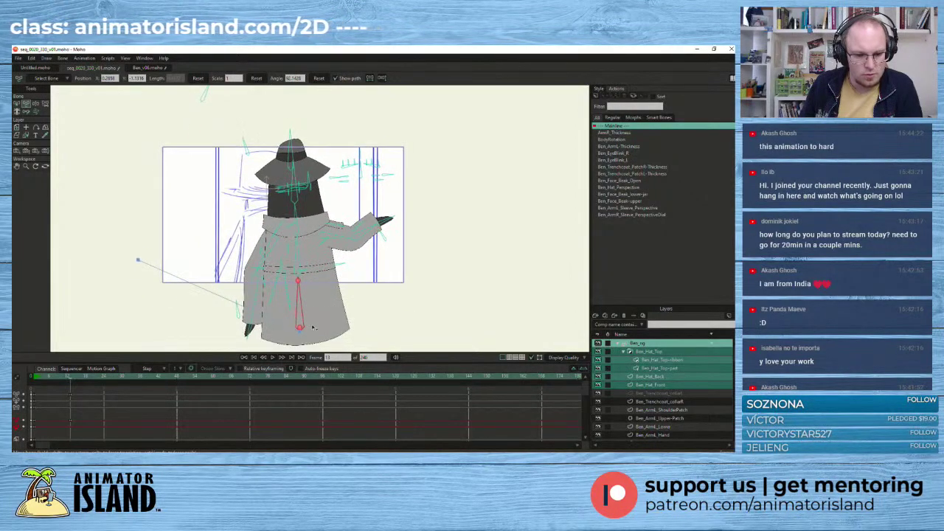
pyautogui.moveTo(300, 329); pyautogui.dragTo(271, 330)
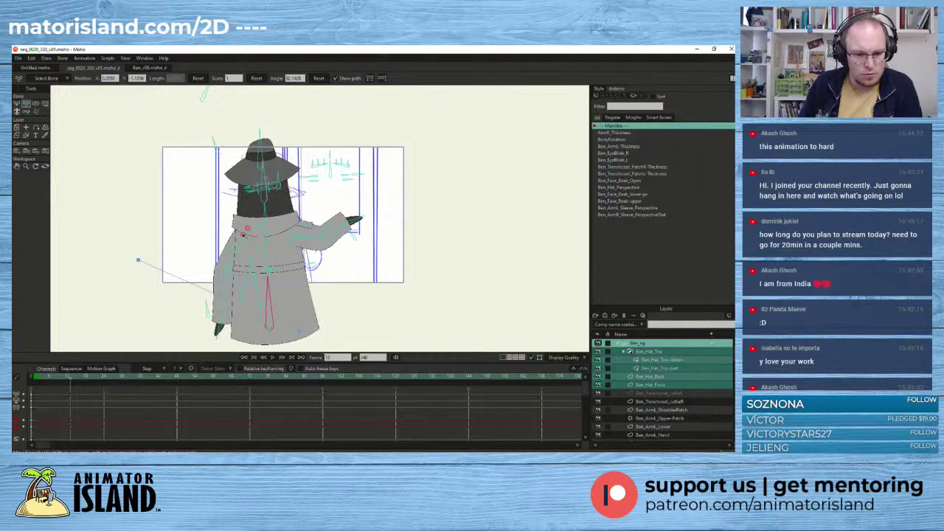
# - At frame 13, swing the extended upper arm down so the elbow sits near the coat, and realign its shoulder patch
pyautogui.scroll(1, 248, 230)
pyautogui.click(315, 255)
pyautogui.moveTo(315, 255); pyautogui.dragTo(299, 199)
pyautogui.scroll(3, 322, 252)
pyautogui.moveTo(319, 244); pyautogui.dragTo(328, 271)
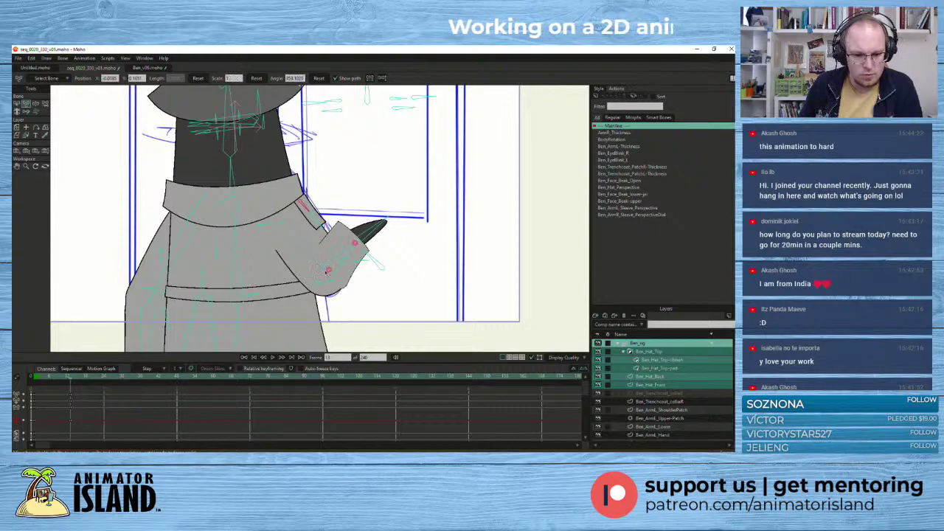
# - Adjust the BodyRotation control bone at frame 13 to turn the body towards the sketched pose
pyautogui.scroll(-4, 329, 252)
pyautogui.scroll(1, 259, 221)
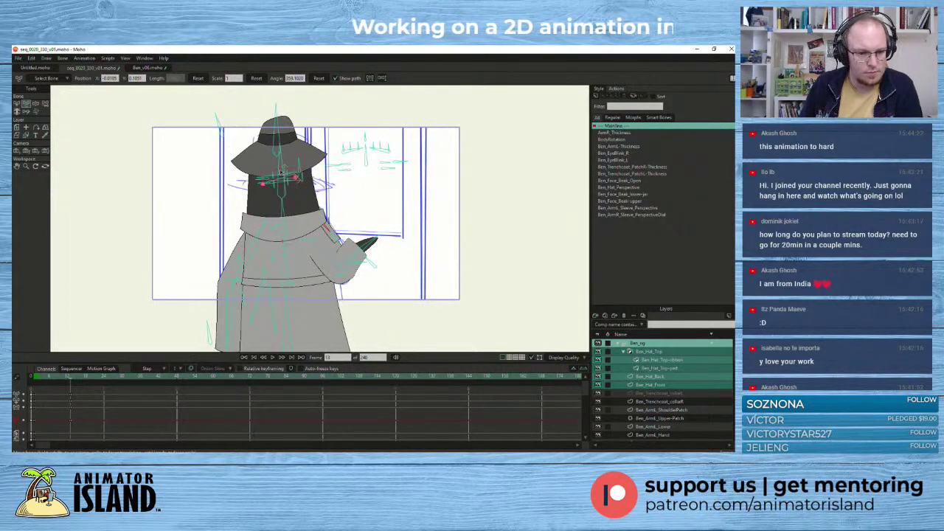
pyautogui.moveTo(219, 126); pyautogui.dragTo(203, 97)
pyautogui.scroll(-2, 208, 129)
pyautogui.scroll(3, 200, 184)
pyautogui.moveTo(196, 189); pyautogui.dragTo(190, 194)
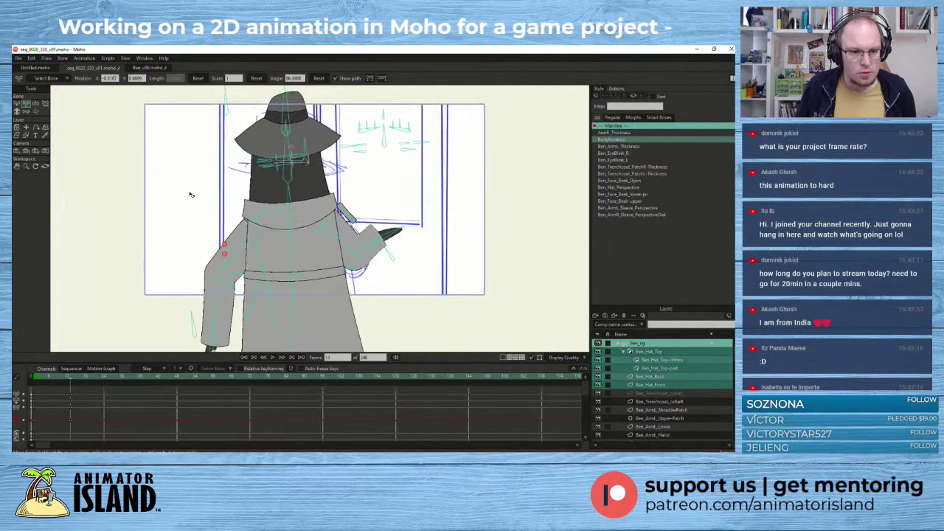
# - Scrub from the timeline's start to frame 14, and check the frame rate in the project settings without changing anything
pyautogui.click(53, 378)
pyautogui.moveTo(53, 378); pyautogui.dragTo(72, 383)
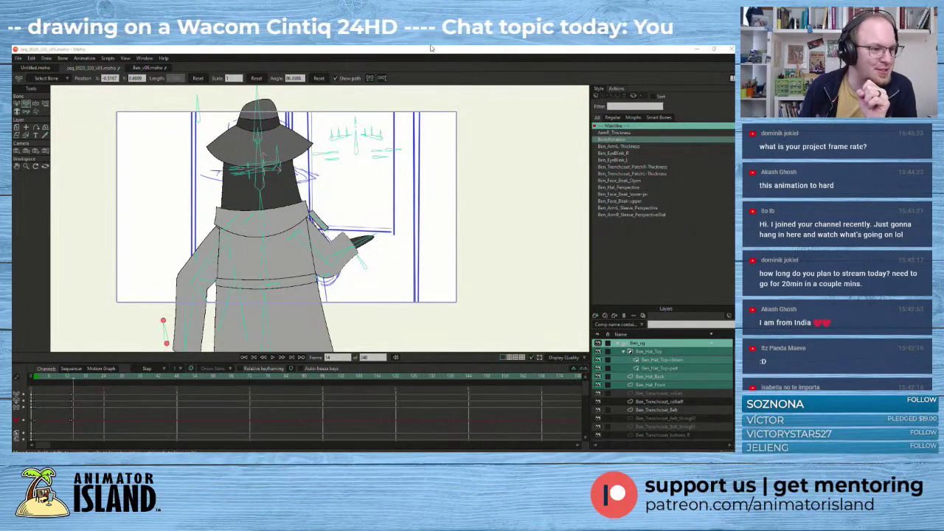
pyautogui.click(31, 58)
pyautogui.moveTo(15, 59)
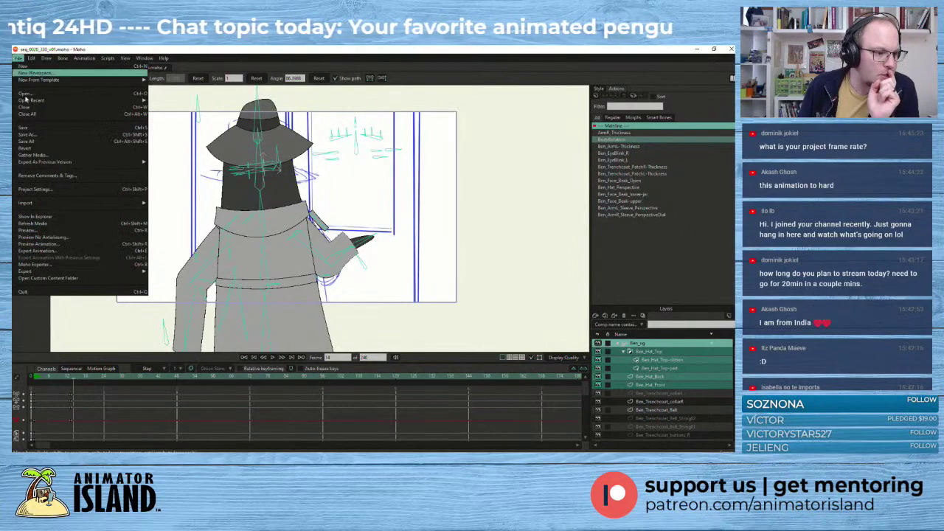
pyautogui.click(52, 189)
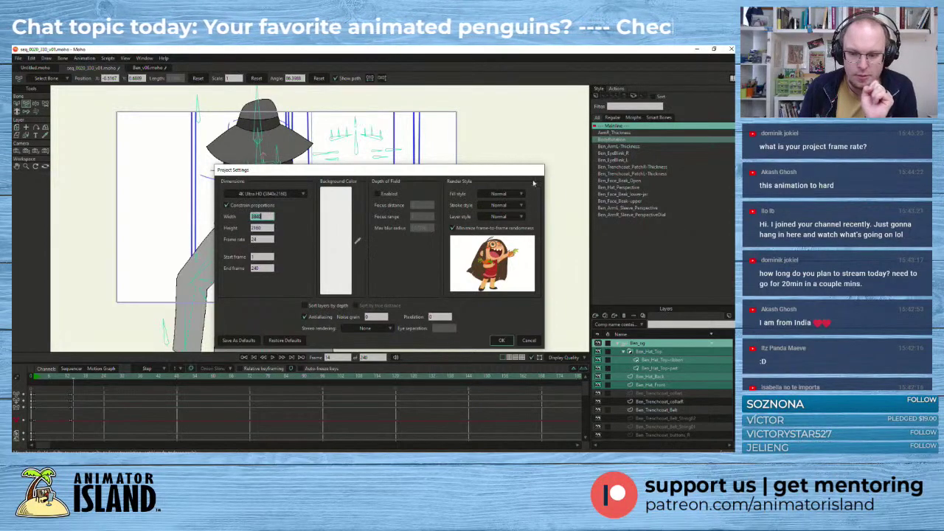
pyautogui.click(528, 340)
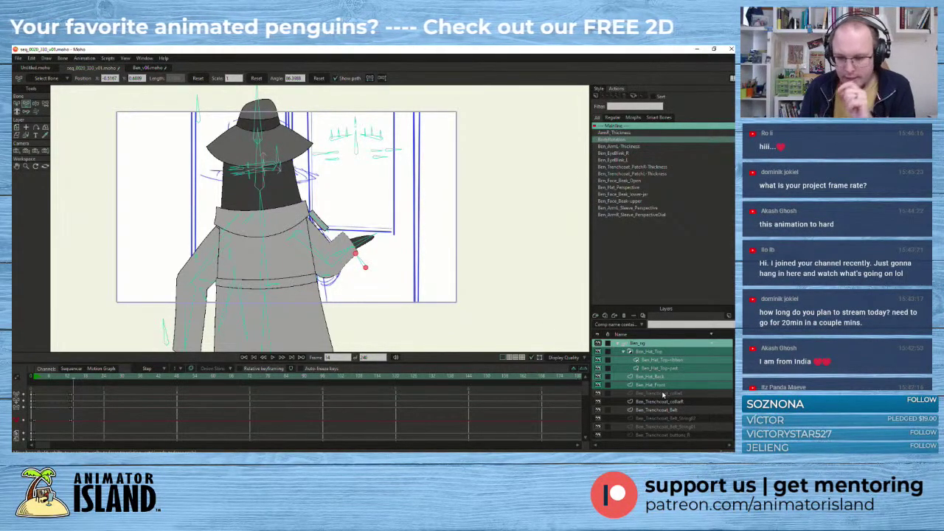
# - Examine the rig's layer stack, selecting the hat back and the ArmR hand, upper and lower layers to identify each part
pyautogui.click(664, 369)
pyautogui.click(662, 378)
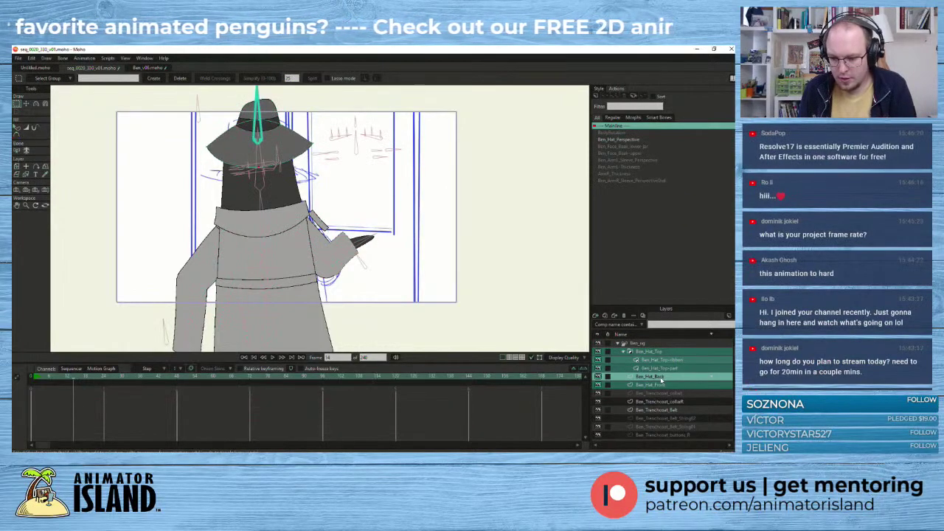
pyautogui.scroll(-5, 662, 381)
pyautogui.scroll(-8, 661, 385)
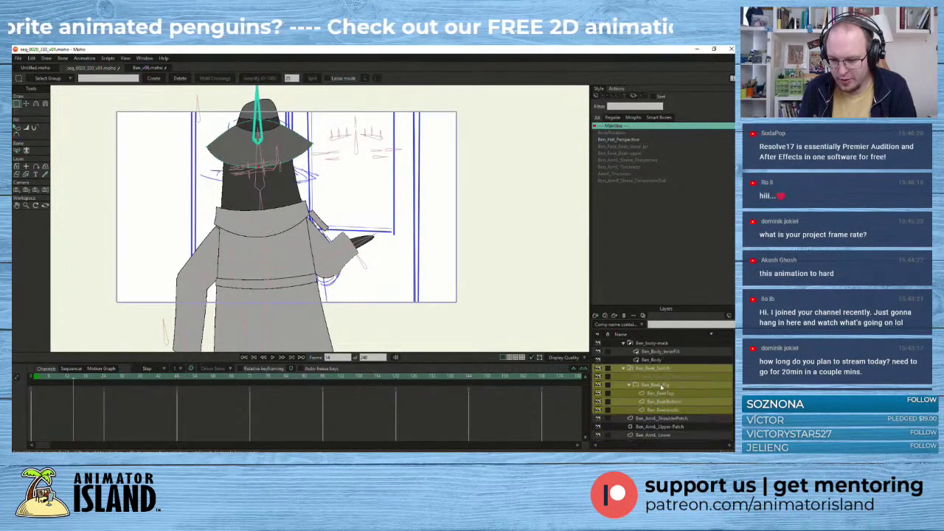
pyautogui.scroll(2, 661, 388)
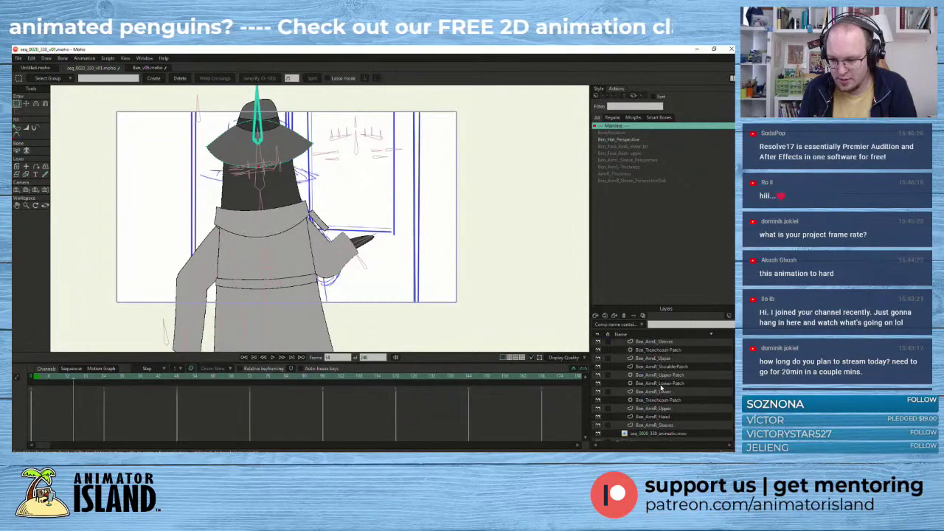
pyautogui.click(661, 409)
pyautogui.click(662, 417)
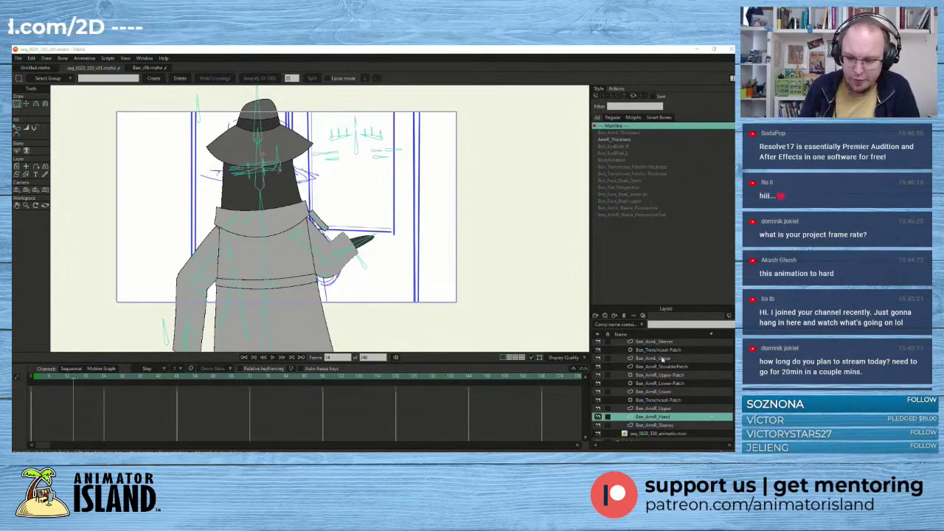
pyautogui.scroll(-1, 664, 416)
pyautogui.click(661, 395)
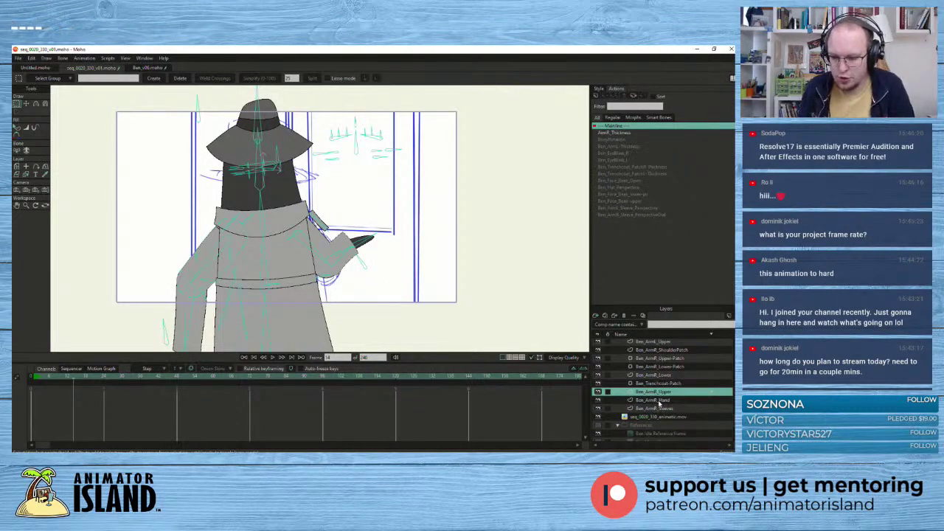
pyautogui.click(661, 375)
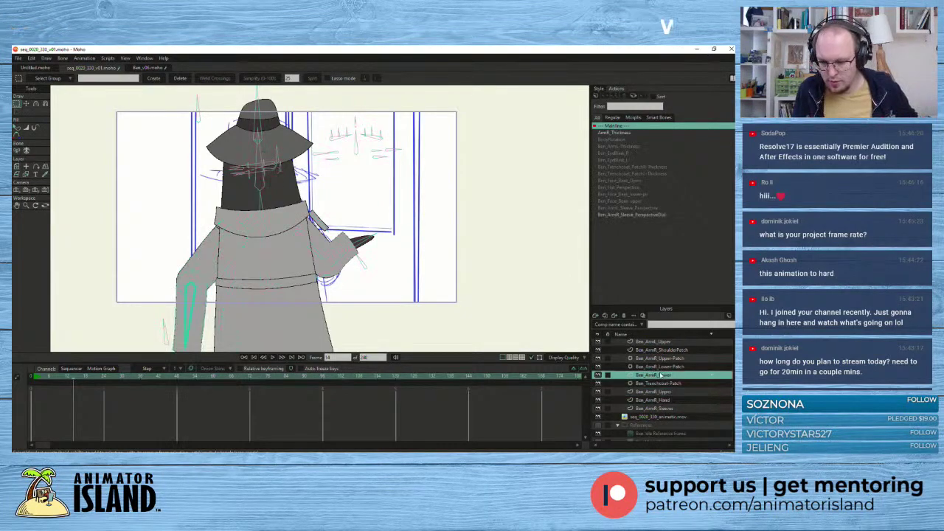
pyautogui.scroll(2, 662, 380)
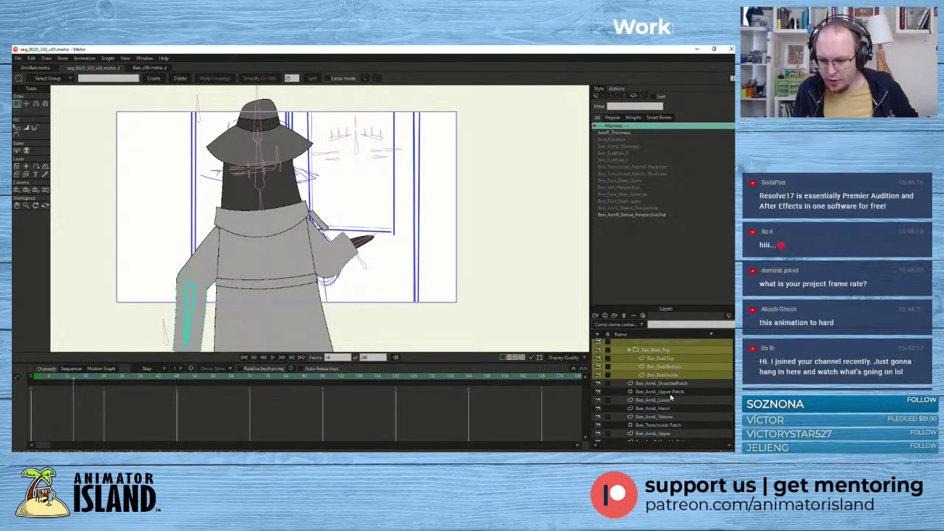
pyautogui.scroll(-1, 662, 399)
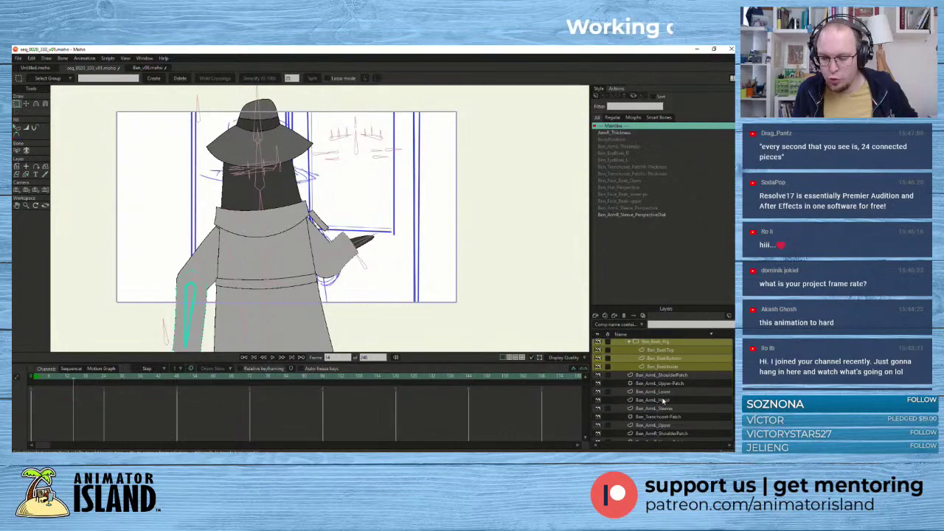
# - Select the Ben_ArmL_Lower and Ben_ArmL_Hand layers together and try to move them further down the layer stack
pyautogui.click(665, 393)
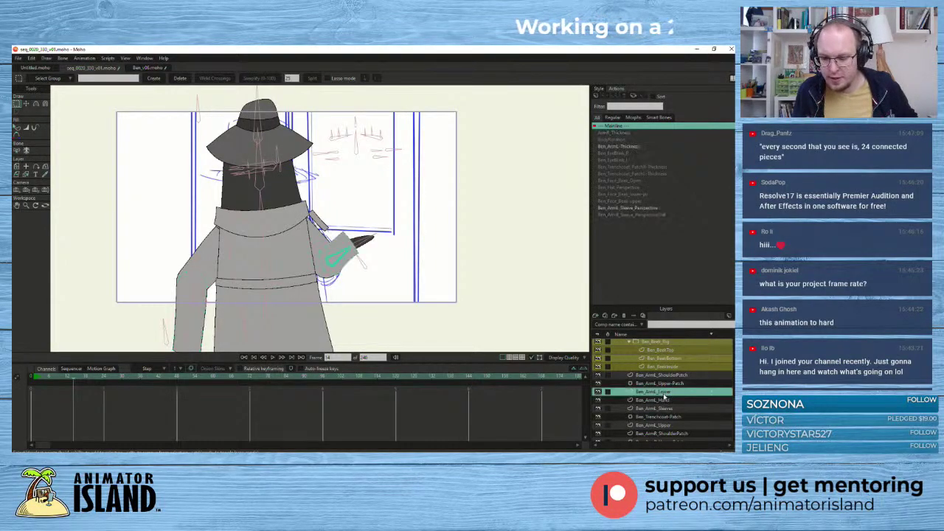
pyautogui.scroll(-3, 664, 397)
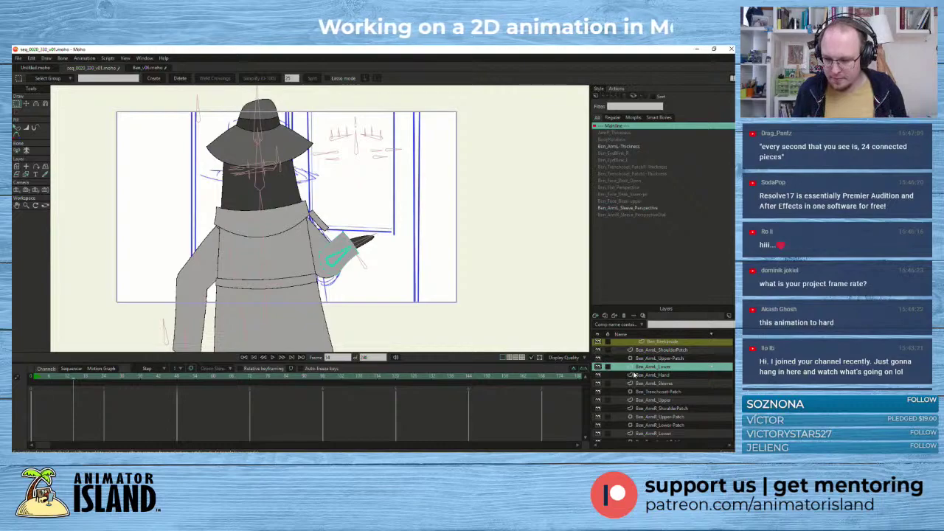
pyautogui.keyDown('ctrl'); pyautogui.click(648, 376); pyautogui.keyUp('ctrl')
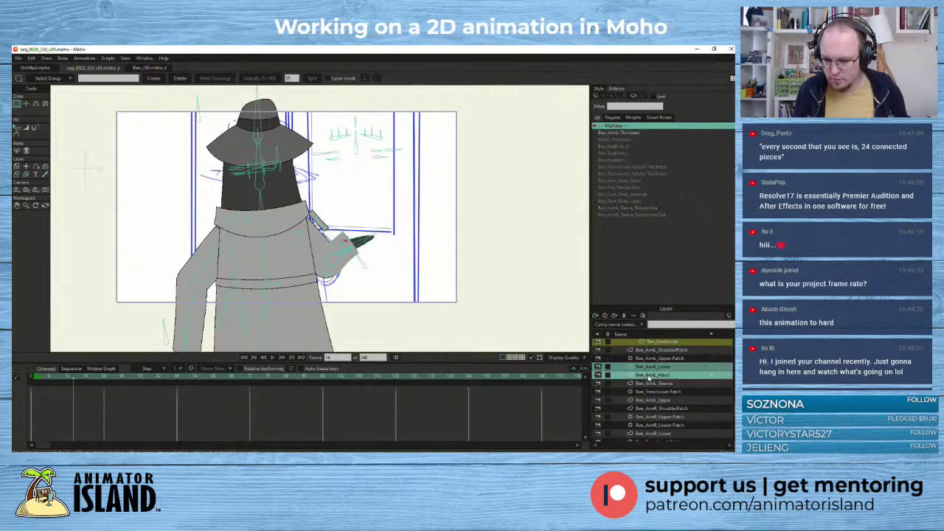
pyautogui.moveTo(649, 378); pyautogui.dragTo(652, 406)
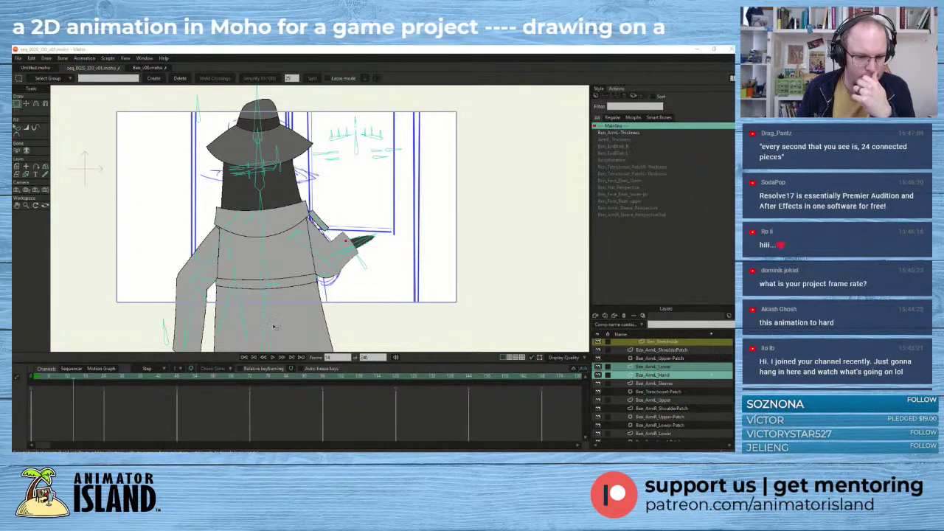
# - Compare the poses with the storyboard sketches by scrubbing frames 1 to 17, temporarily hiding the Ben rig to see the drawings
pyautogui.scroll(-1, 273, 326)
pyautogui.scroll(1, 273, 326)
pyautogui.scroll(-2, 275, 328)
pyautogui.scroll(3, 274, 328)
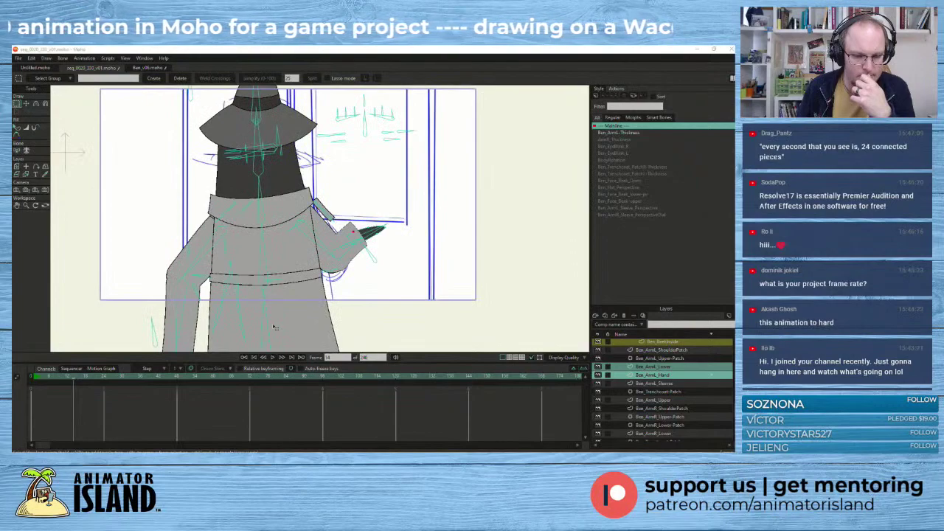
pyautogui.scroll(-2, 275, 327)
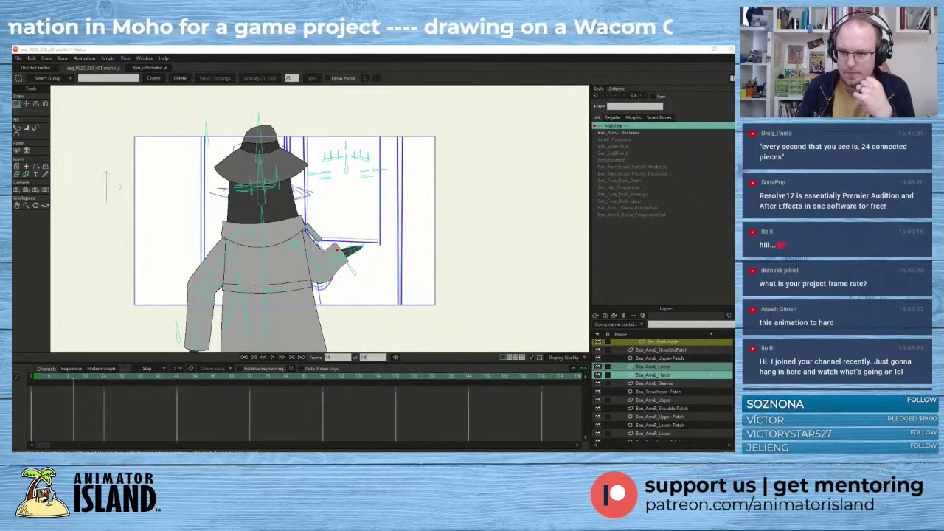
pyautogui.doubleClick(612, 126)
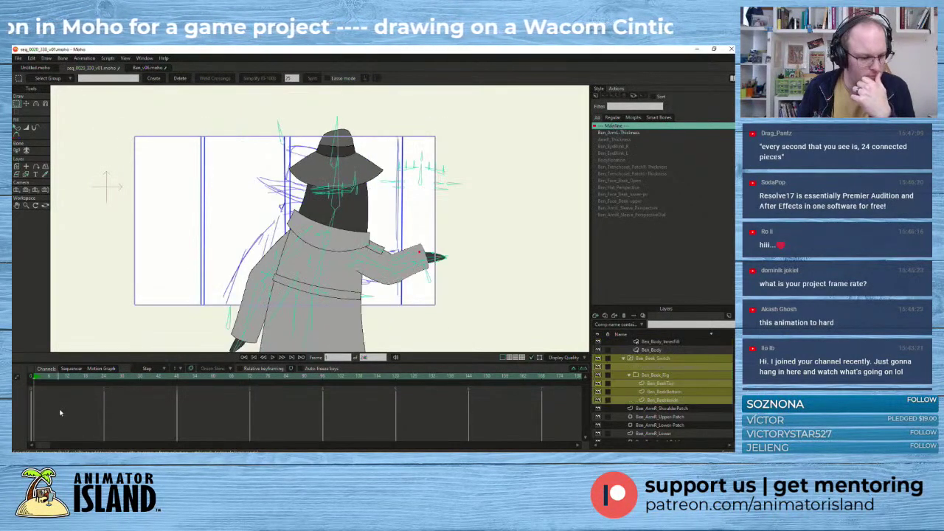
pyautogui.moveTo(29, 380)
pyautogui.mouseDown()
pyautogui.moveTo(63, 386)
pyautogui.moveTo(47, 386)
pyautogui.mouseUp()
pyautogui.scroll(6, 686, 394)
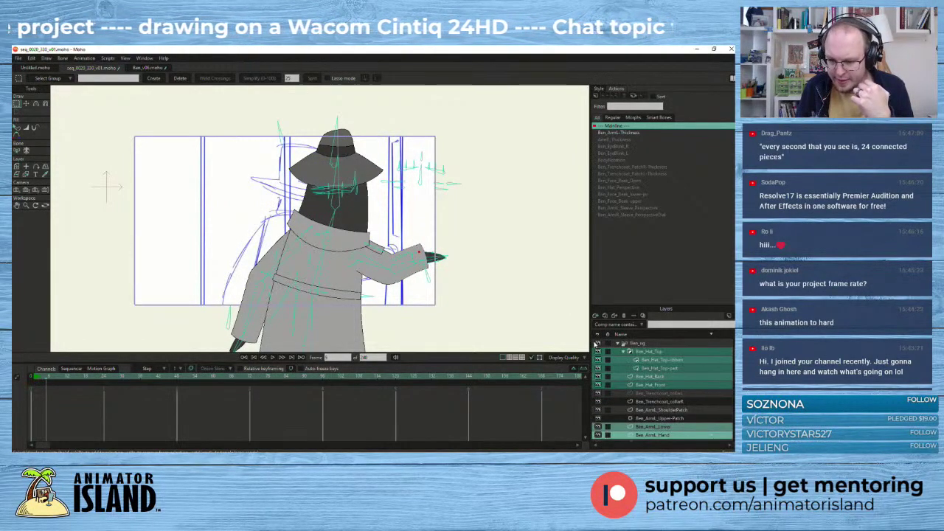
pyautogui.click(597, 344)
pyautogui.moveTo(45, 381)
pyautogui.mouseDown()
pyautogui.moveTo(30, 382)
pyautogui.moveTo(66, 384)
pyautogui.mouseUp()
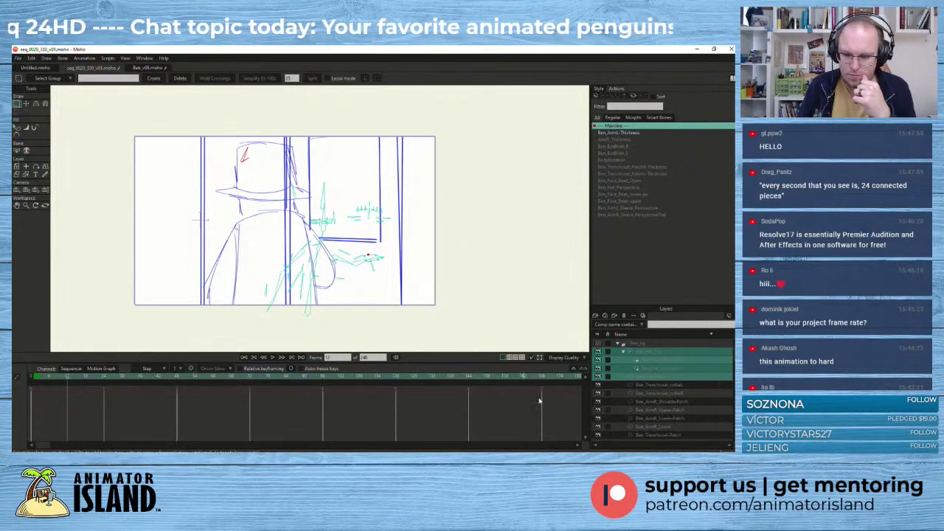
pyautogui.click(598, 344)
pyautogui.moveTo(64, 382)
pyautogui.mouseDown()
pyautogui.moveTo(37, 380)
pyautogui.moveTo(136, 384)
pyautogui.moveTo(70, 383)
pyautogui.moveTo(81, 385)
pyautogui.mouseUp()
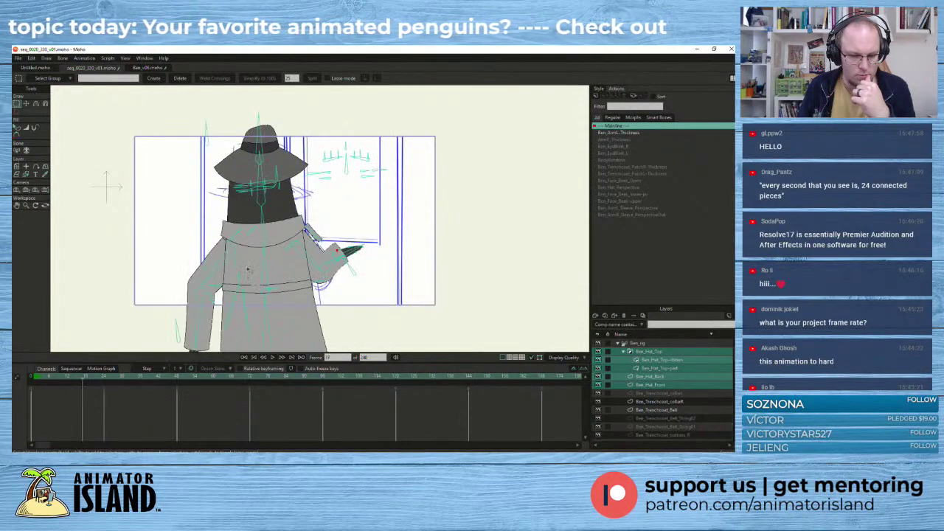
# - Select the Ben rig layer and, at frame 17, rotate the bent arm's forearm so the hand points more steeply upward
pyautogui.scroll(3, 341, 275)
pyautogui.press('t')
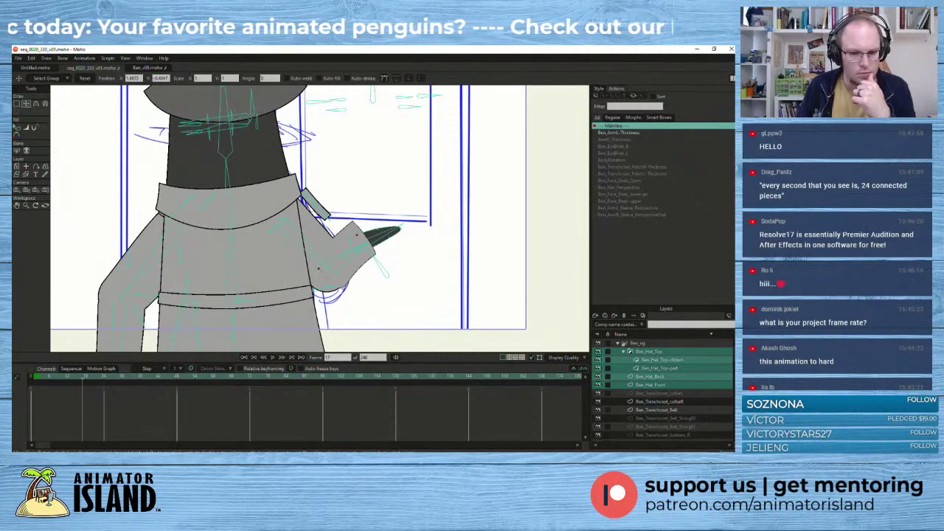
pyautogui.scroll(-2, 655, 384)
pyautogui.scroll(2, 657, 399)
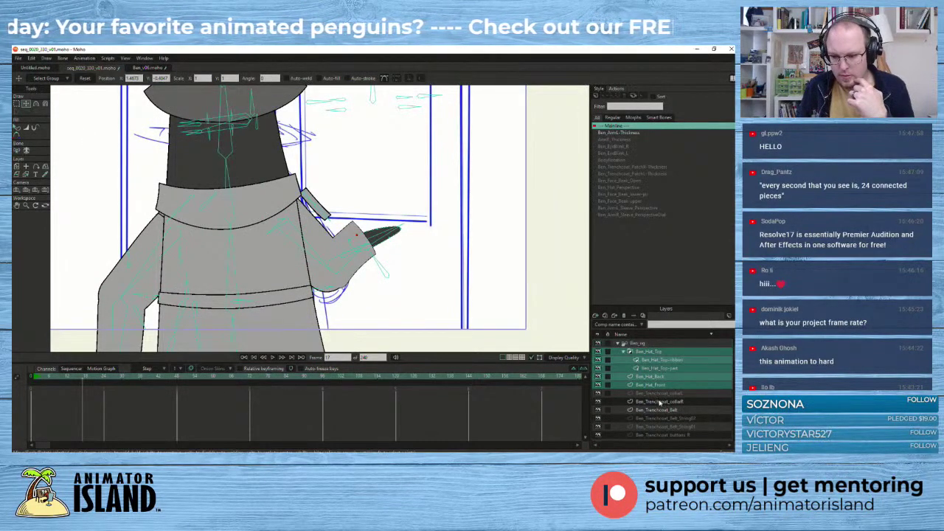
pyautogui.click(641, 344)
pyautogui.moveTo(346, 270); pyautogui.dragTo(383, 257)
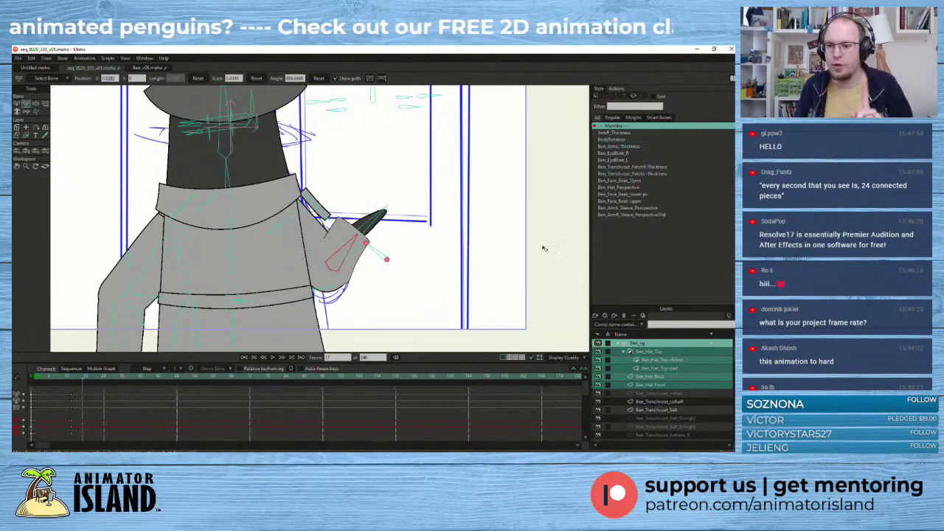
# - Open the BodyRotation action, go to frame 31 and select the keyframe there in the lower timeline channel
pyautogui.doubleClick(619, 139)
pyautogui.scroll(-3, 166, 265)
pyautogui.scroll(2, 91, 284)
pyautogui.moveTo(128, 297); pyautogui.dragTo(182, 337)
pyautogui.moveTo(54, 377); pyautogui.dragTo(125, 383)
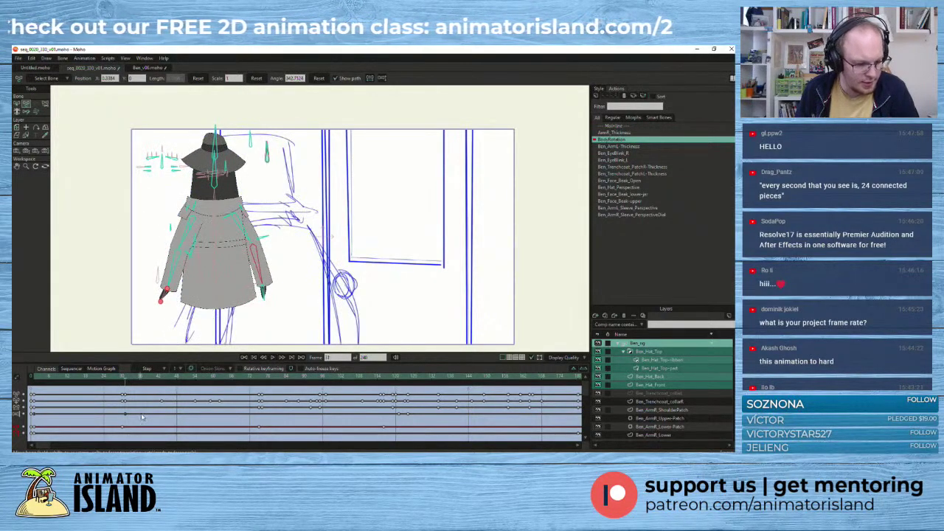
pyautogui.scroll(-2, 142, 417)
pyautogui.click(126, 419)
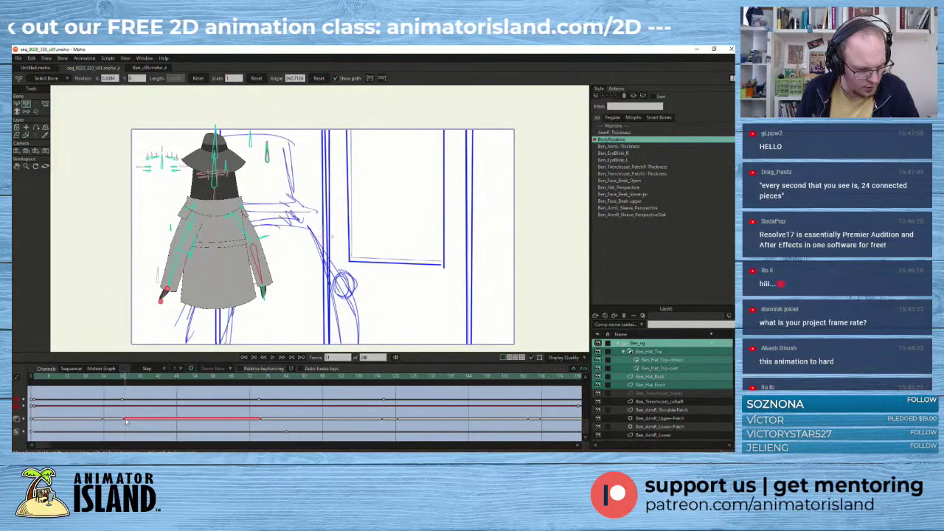
pyautogui.moveTo(124, 382); pyautogui.dragTo(126, 382)
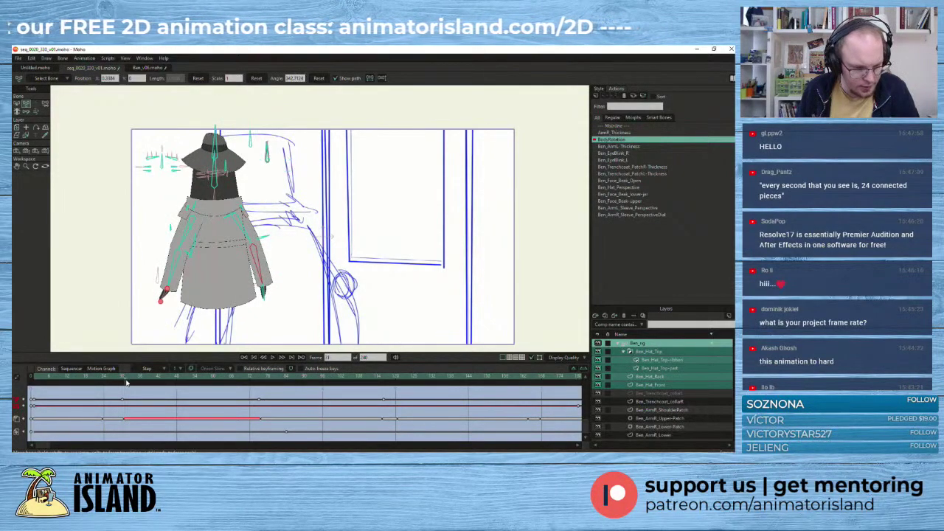
pyautogui.scroll(3, 229, 238)
pyautogui.scroll(-1, 231, 238)
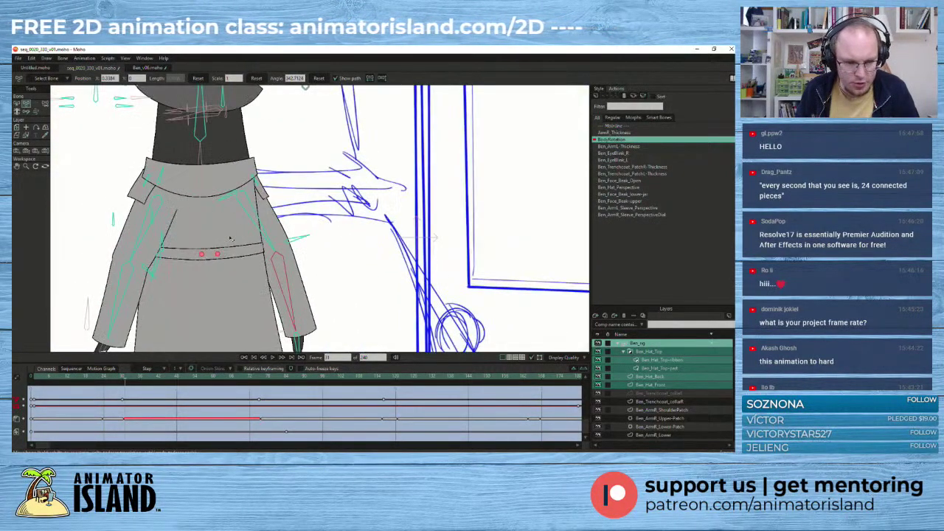
# - Move the Ben_ArmL_Lower and Ben_ArmL_Hand layers below Ben_ArmL_Upper in the BodyRotation action
pyautogui.scroll(-10, 692, 409)
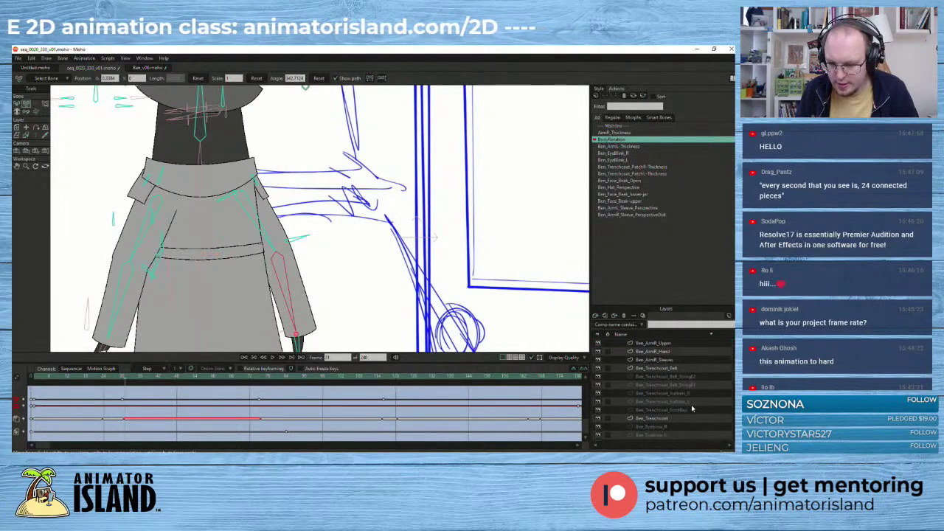
pyautogui.scroll(-10, 691, 410)
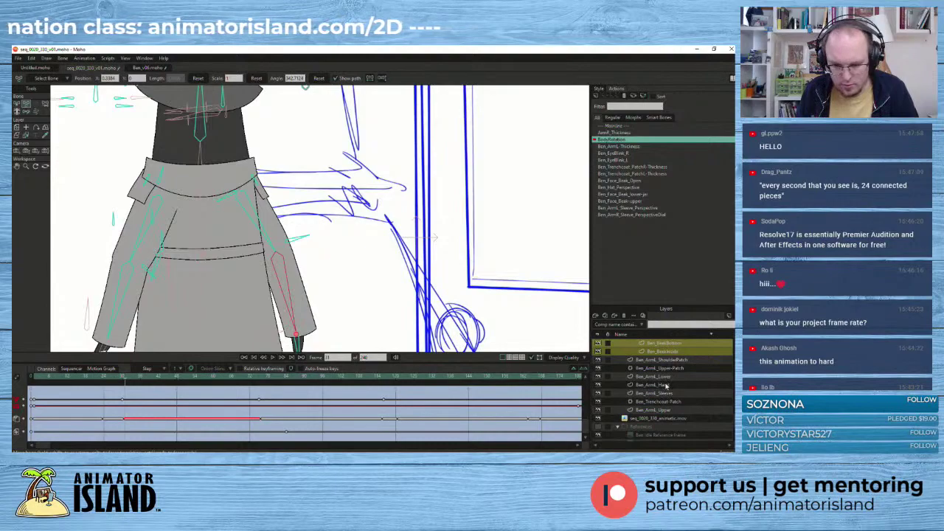
pyautogui.click(662, 377)
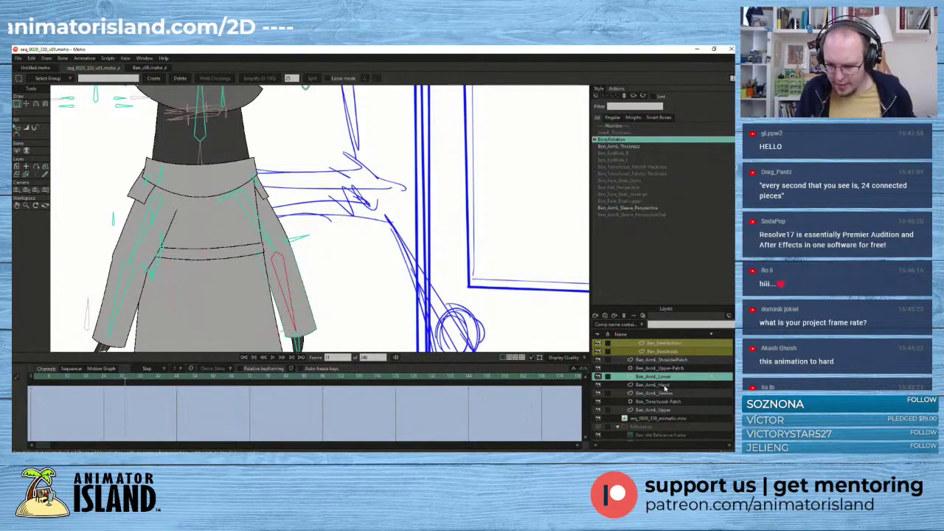
pyautogui.click(664, 385)
pyautogui.moveTo(662, 383); pyautogui.dragTo(668, 417)
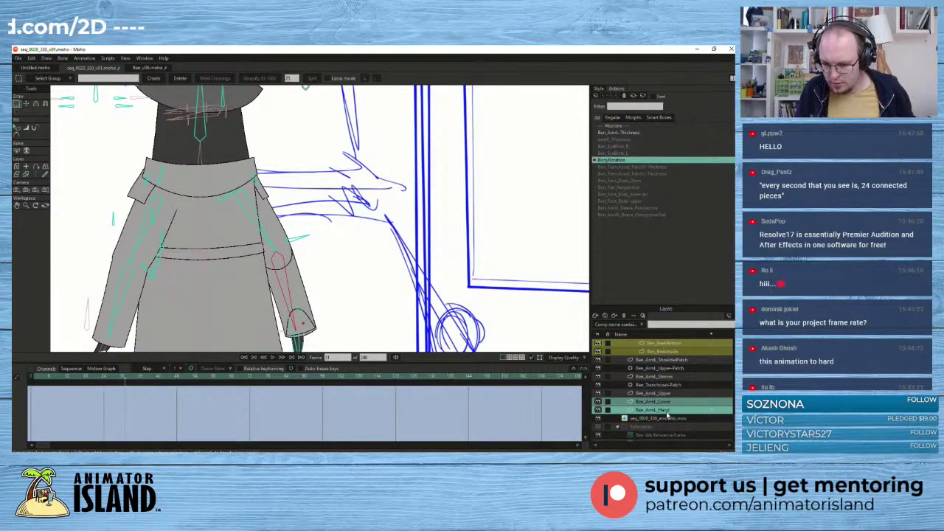
# - Check the Ben_ArmL_Upper-Patch, Ben_Trenchcoat-Patch and Ben_ArmL_ShoulderPatch layers one by one against the arm artwork
pyautogui.click(657, 369)
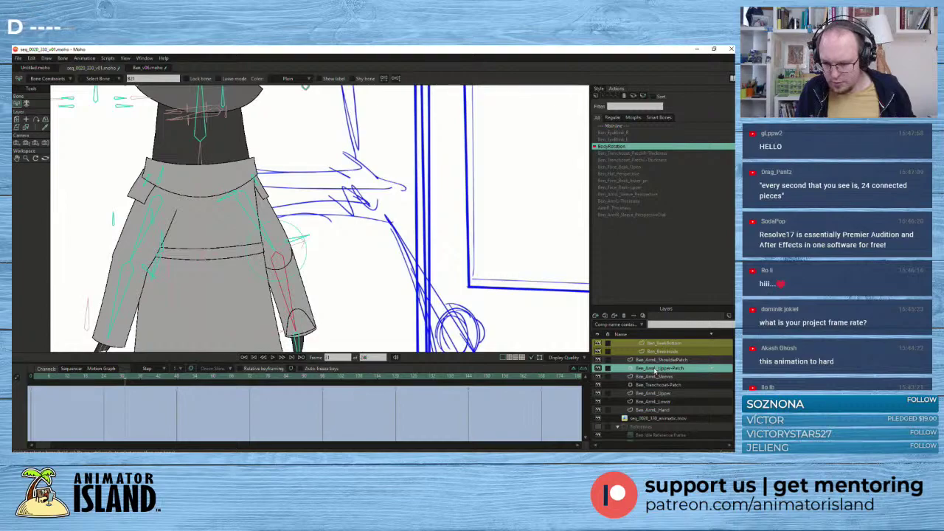
pyautogui.click(654, 385)
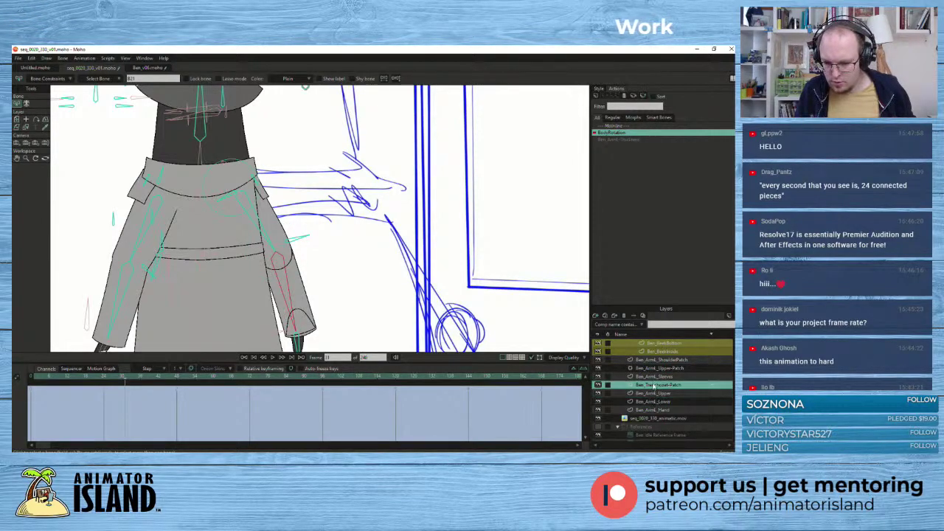
pyautogui.click(657, 360)
pyautogui.click(658, 368)
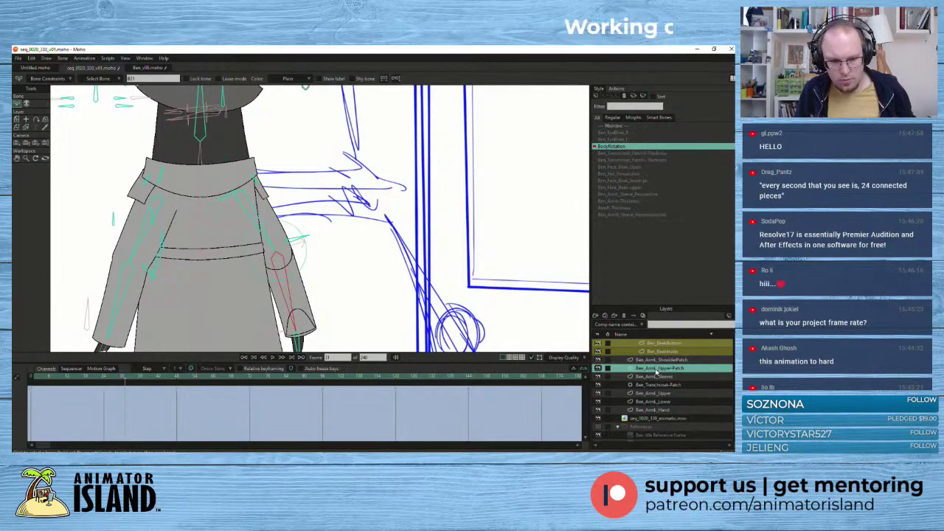
pyautogui.moveTo(656, 372)
pyautogui.mouseDown()
pyautogui.moveTo(656, 362)
pyautogui.moveTo(657, 374)
pyautogui.mouseUp()
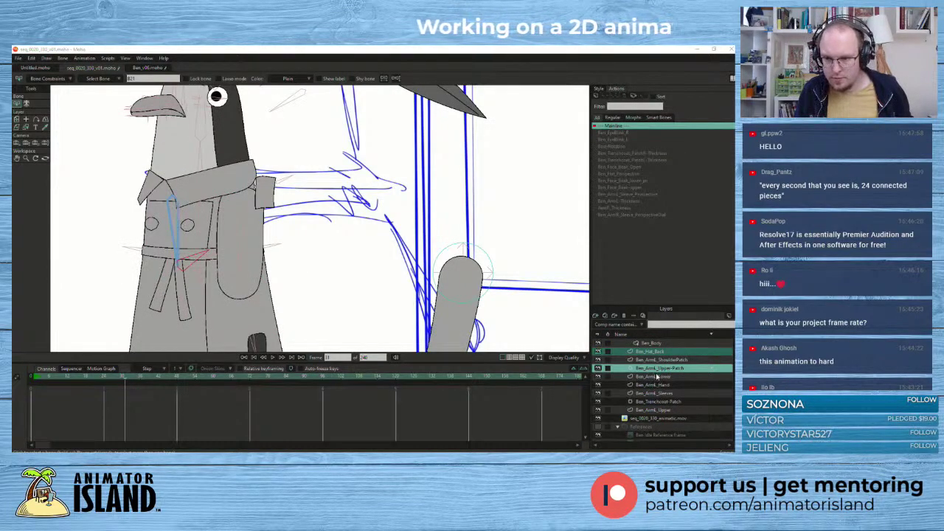
# - Reopen the BodyRotation action and scrub to frame 61 to review the arm's layering through the turn
pyautogui.doubleClick(610, 146)
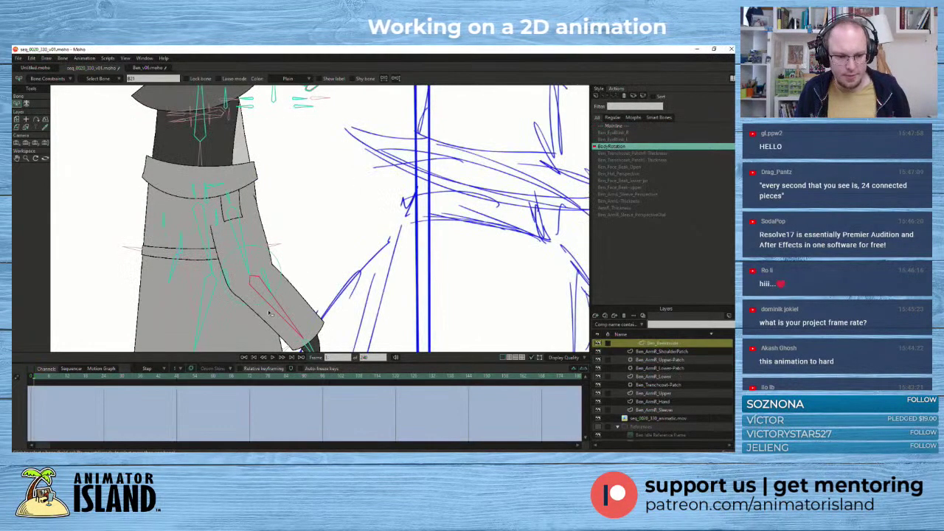
pyautogui.moveTo(41, 378); pyautogui.dragTo(249, 387)
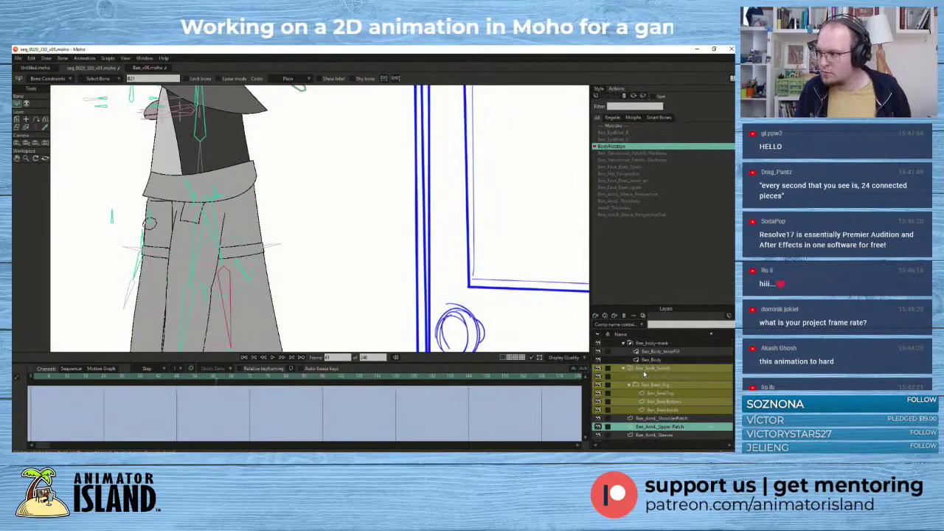
pyautogui.scroll(1, 645, 385)
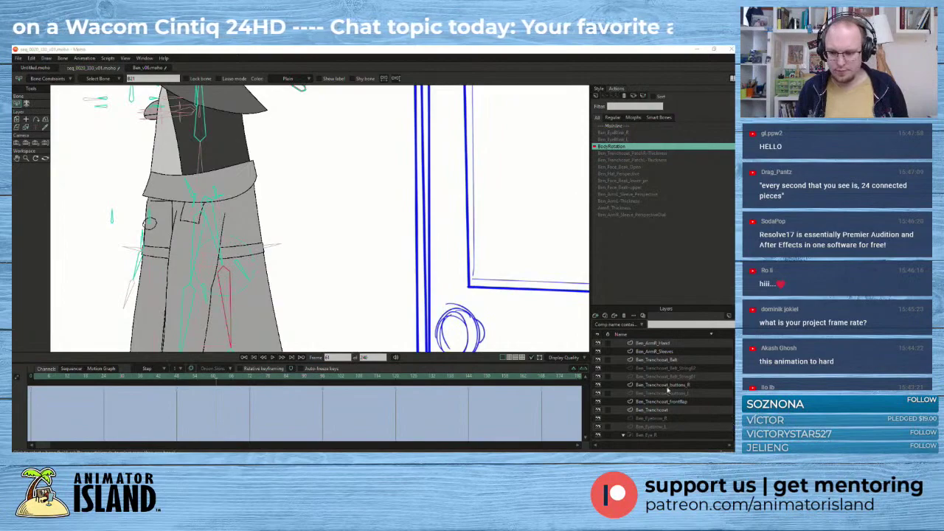
# - Restart the BodyRotation action, select the Ben_rig layer and go to frame 32 to recheck the arm
pyautogui.doubleClick(618, 147)
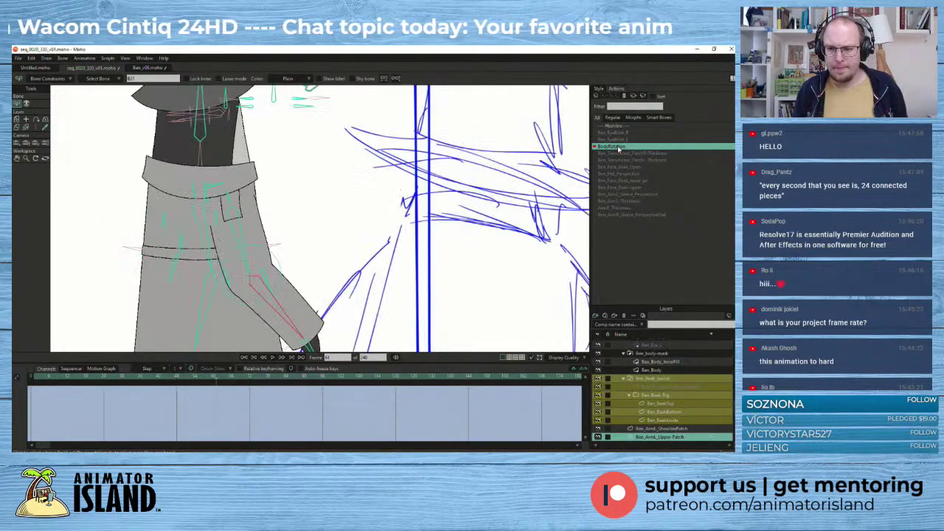
pyautogui.scroll(4, 732, 383)
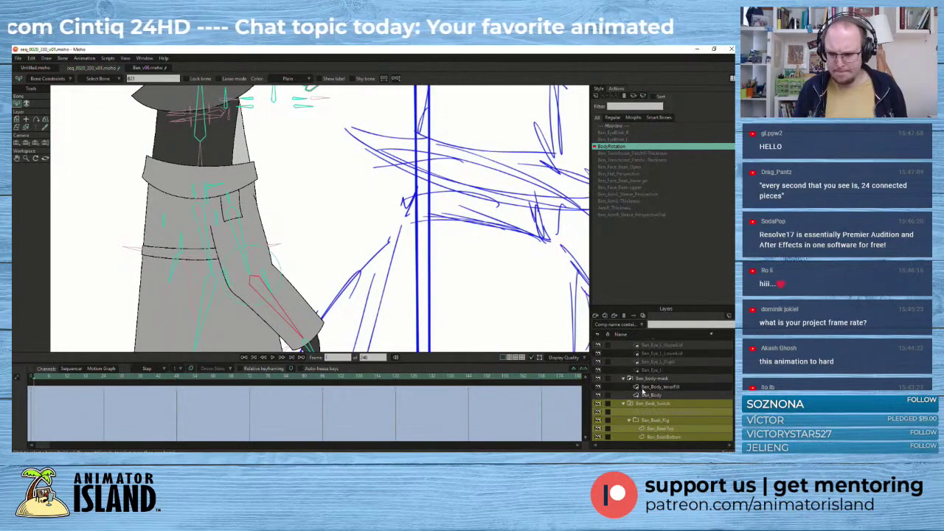
pyautogui.moveTo(731, 377); pyautogui.dragTo(727, 332)
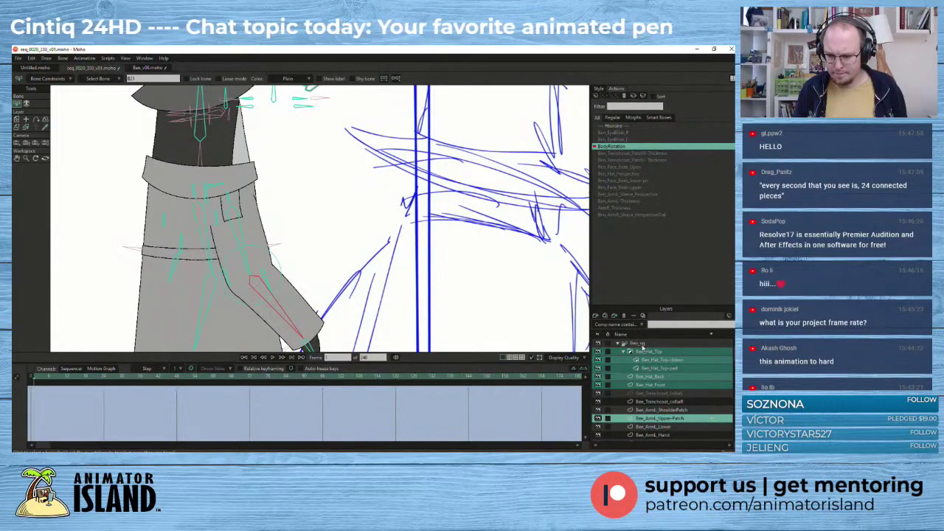
pyautogui.click(642, 344)
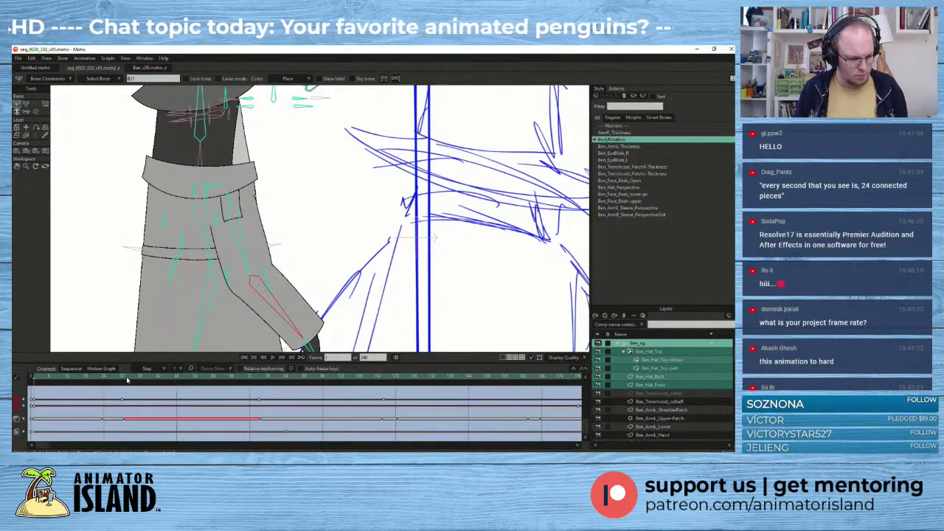
pyautogui.click(128, 379)
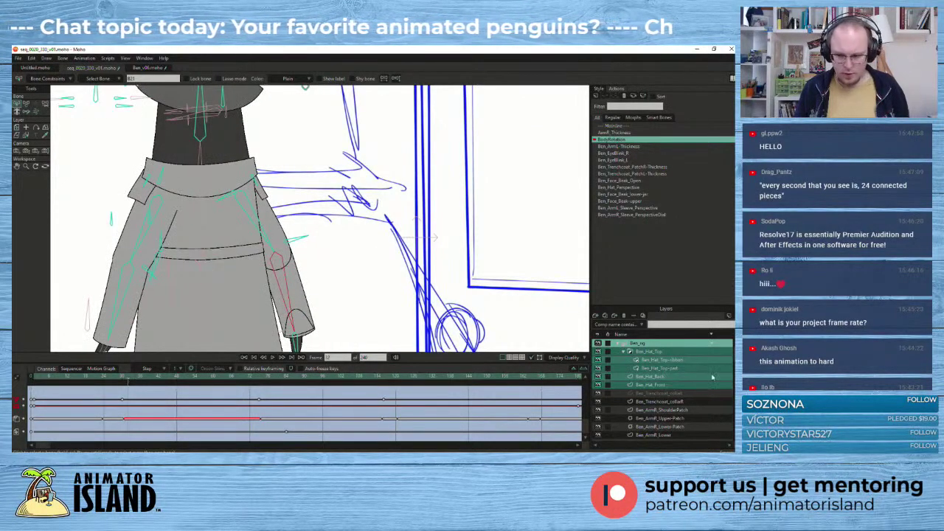
# - Undo the left arm layer reordering and the edits around it in several steps
pyautogui.click(686, 386)
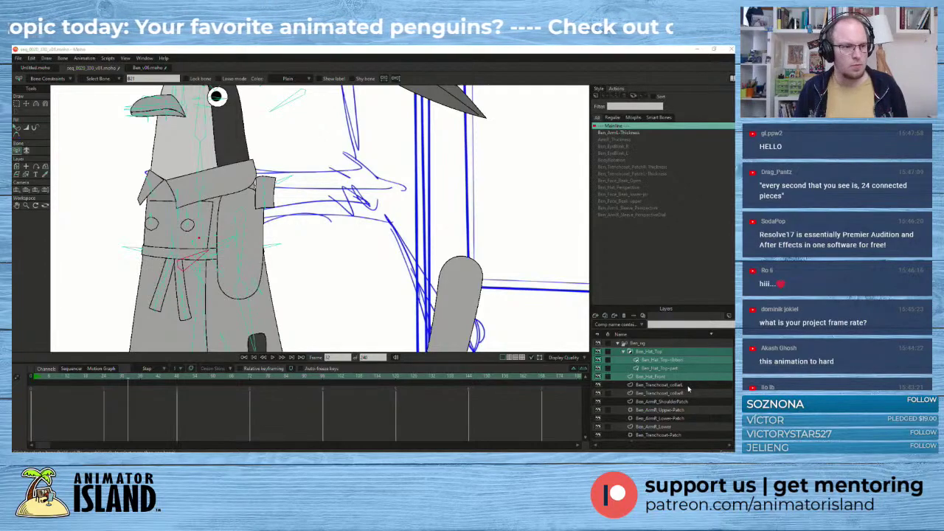
pyautogui.click(32, 58)
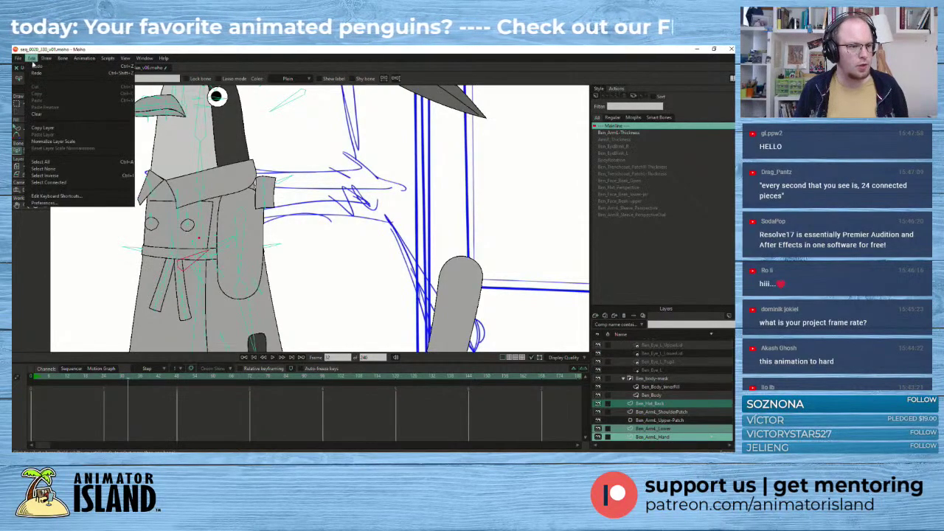
pyautogui.click(35, 67)
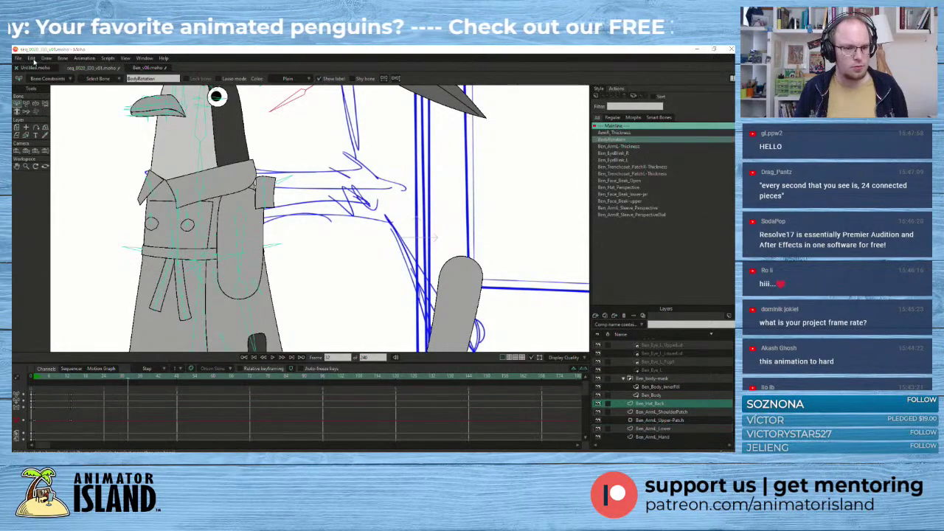
pyautogui.click(31, 58)
pyautogui.click(36, 66)
pyautogui.click(32, 58)
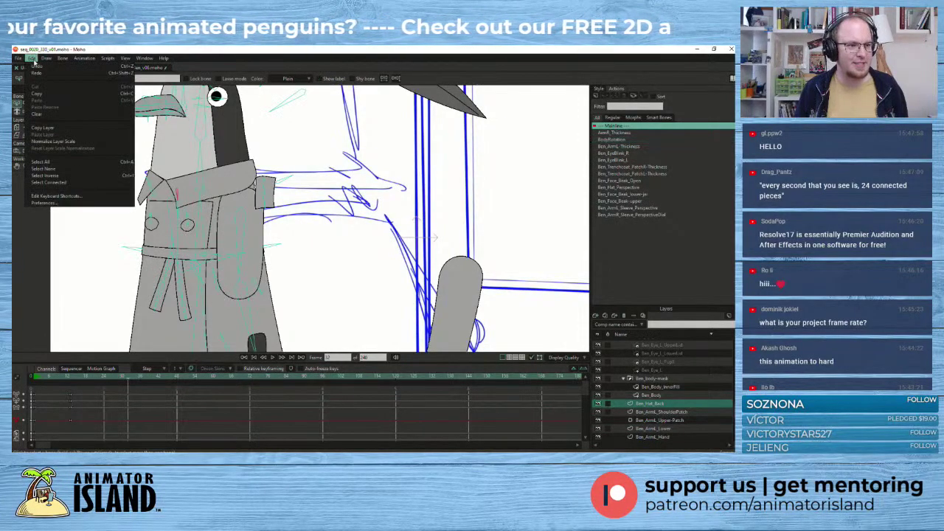
pyautogui.click(36, 67)
pyautogui.click(31, 58)
pyautogui.click(35, 67)
pyautogui.click(32, 58)
pyautogui.click(35, 66)
pyautogui.click(32, 58)
pyautogui.click(36, 66)
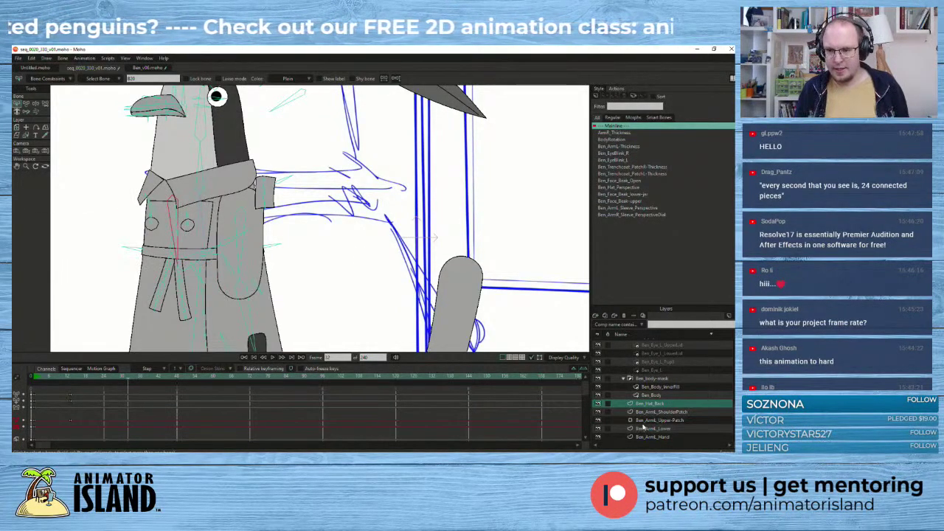
# - Reopen the BodyRotation action at frame 31, select its keyframe and find the Ben_ArmL layers
pyautogui.doubleClick(618, 139)
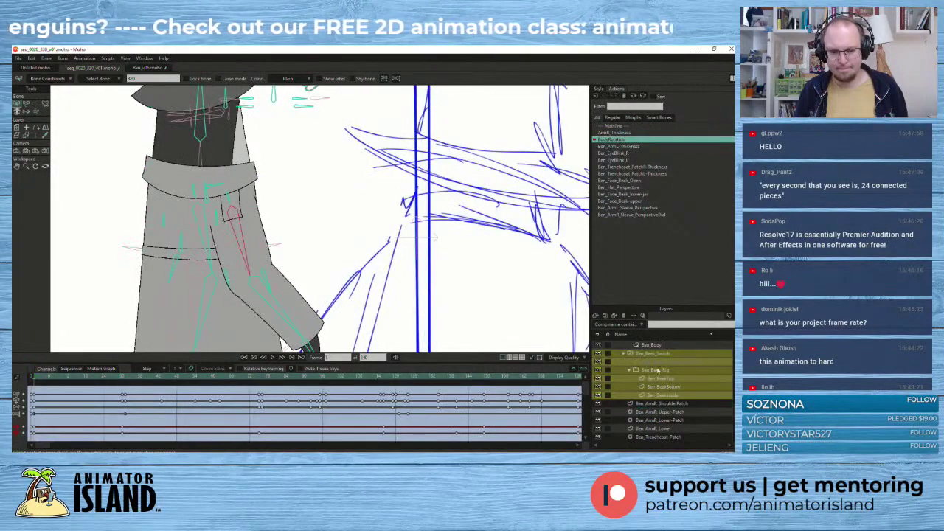
pyautogui.scroll(-2, 148, 422)
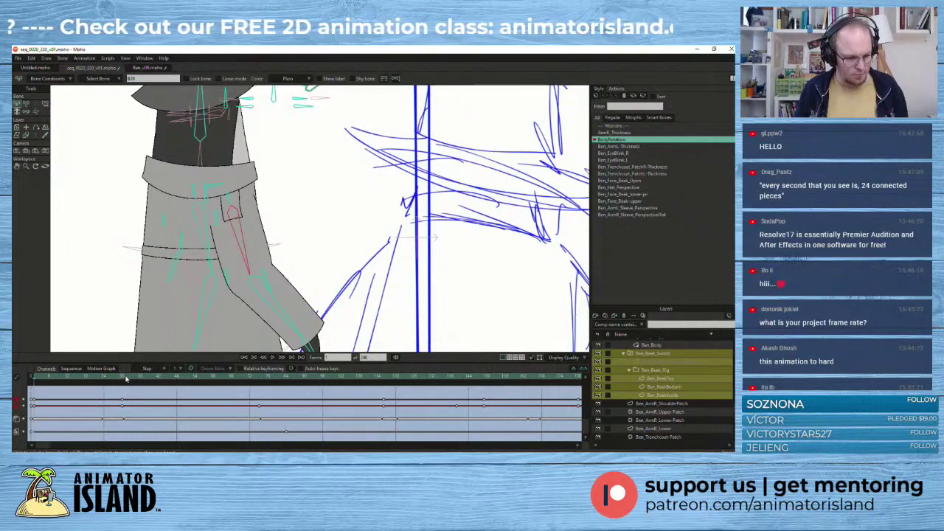
pyautogui.click(127, 419)
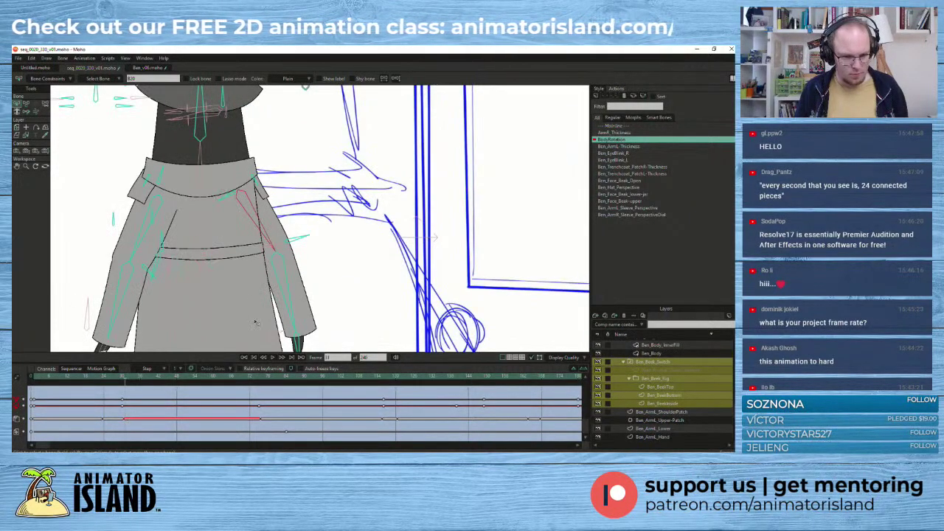
pyautogui.scroll(-2, 648, 419)
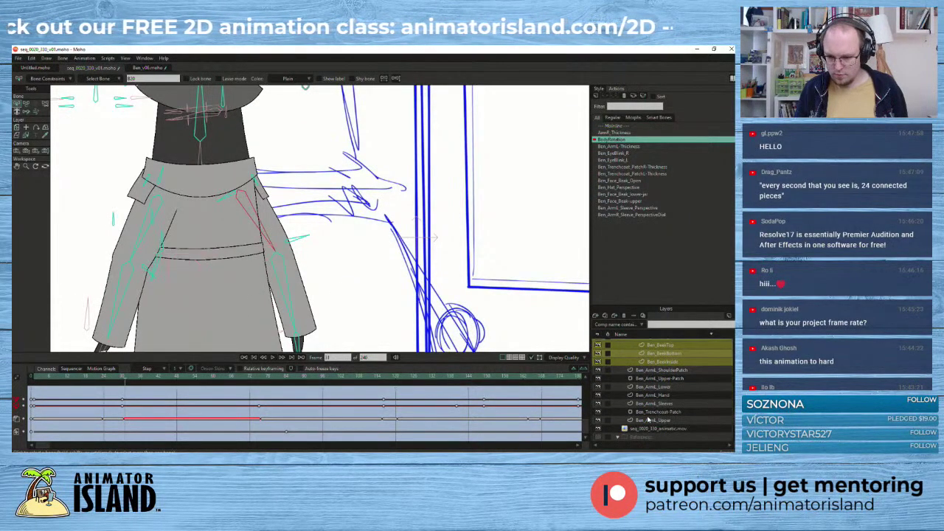
pyautogui.scroll(1, 652, 402)
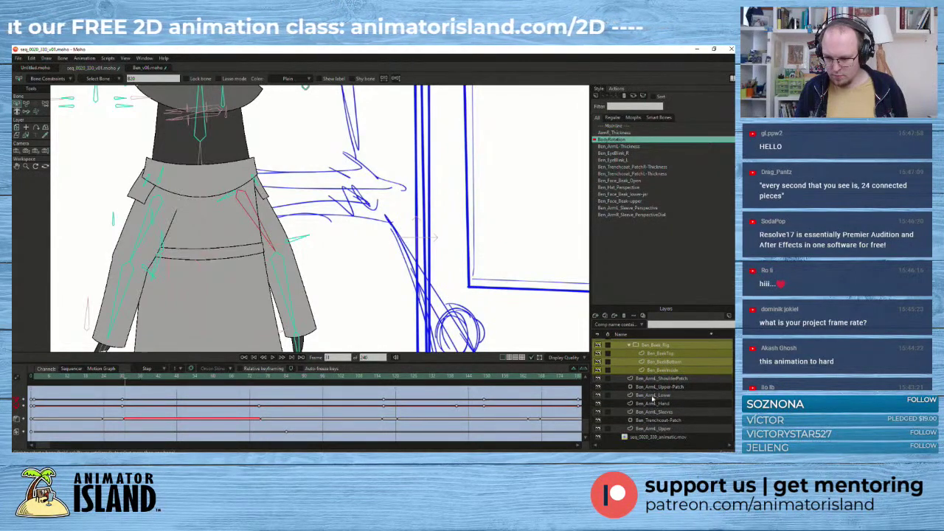
# - Select the Ben_ArmL_Hand and Ben_ArmL_Sleeves layers in turn and scrub the action to check them
pyautogui.click(653, 404)
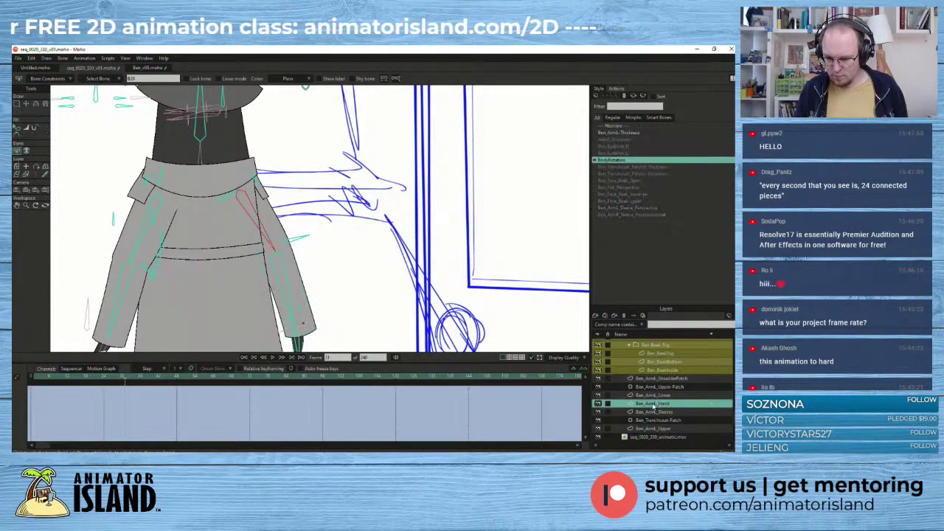
pyautogui.click(652, 413)
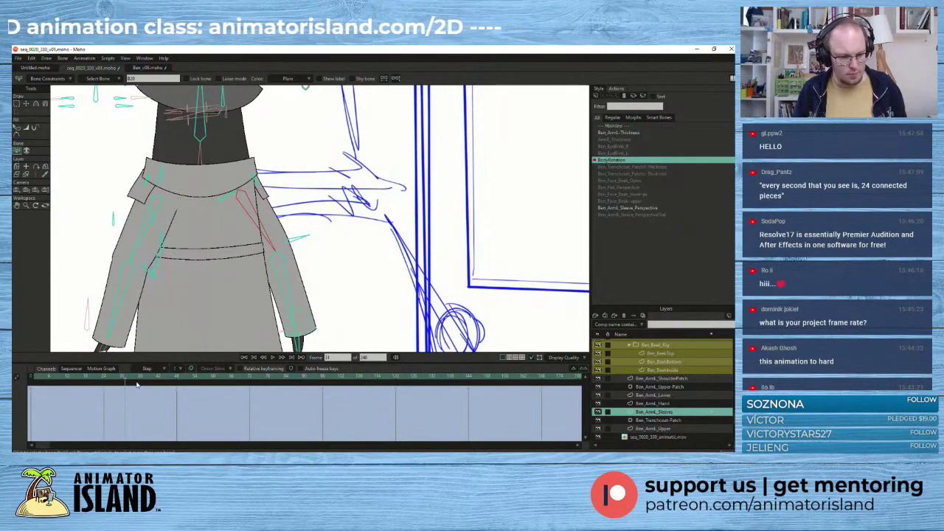
pyautogui.moveTo(130, 385)
pyautogui.mouseDown()
pyautogui.moveTo(170, 385)
pyautogui.moveTo(52, 384)
pyautogui.moveTo(70, 384)
pyautogui.mouseUp()
pyautogui.moveTo(195, 395); pyautogui.dragTo(235, 399)
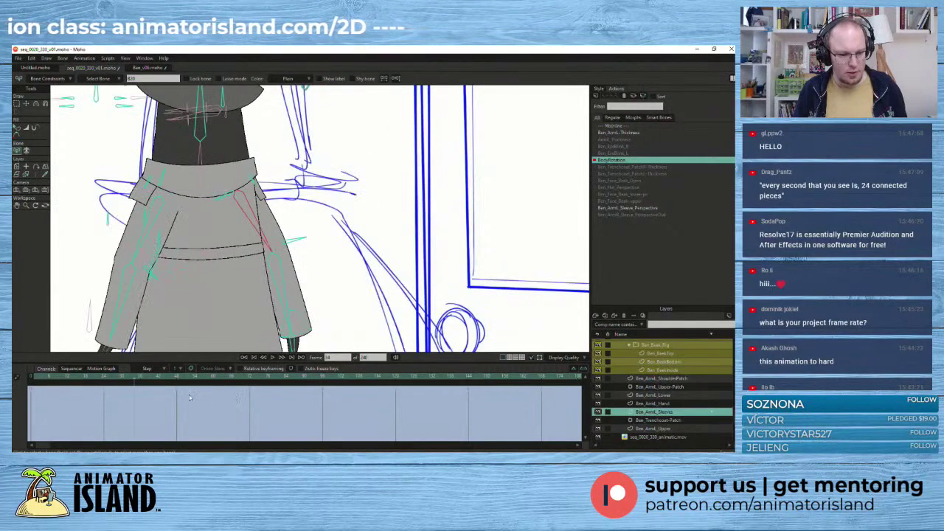
# - Undo the last changes and return to the Mainline timeline
pyautogui.hotkey('ctrl', 'z')
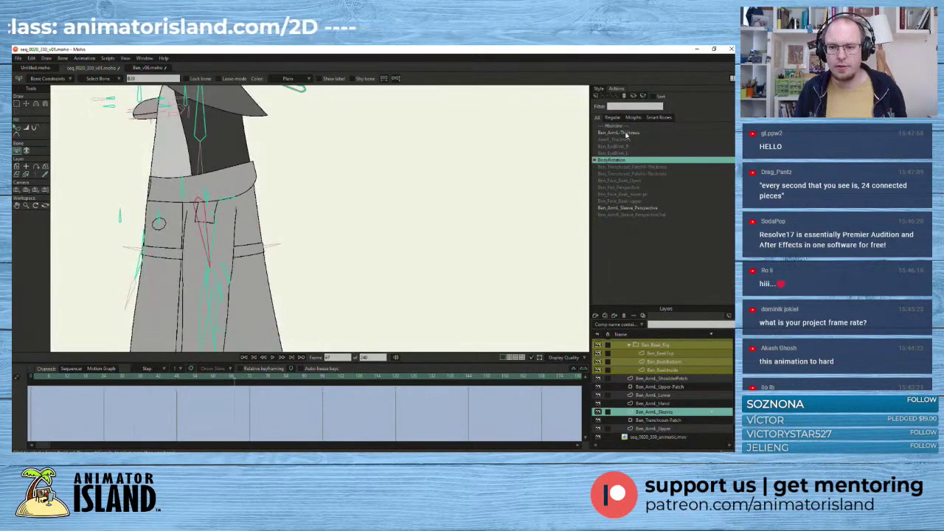
pyautogui.hotkey('ctrl', 'z')
pyautogui.doubleClick(620, 127)
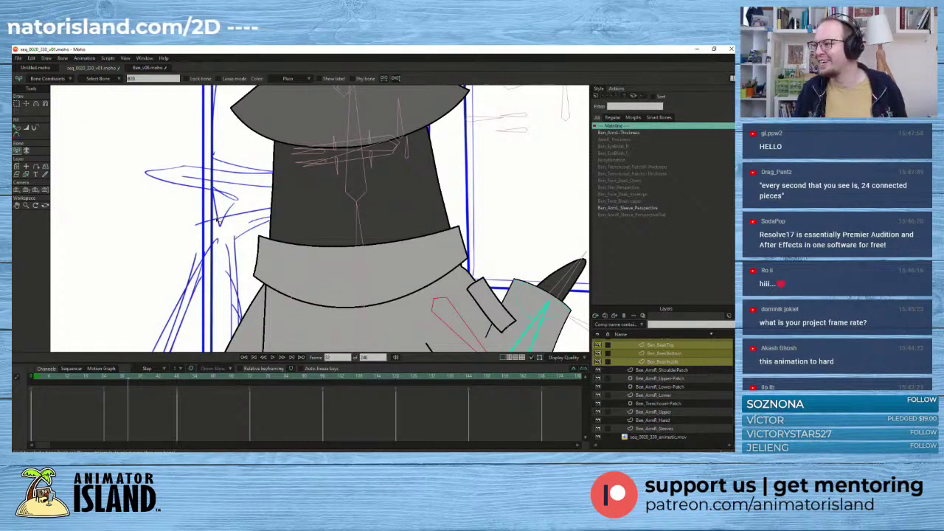
# - Select the Ben_rig layer and reposition the left forearm bone outward so the hand points away from the body
pyautogui.scroll(-4, 218, 221)
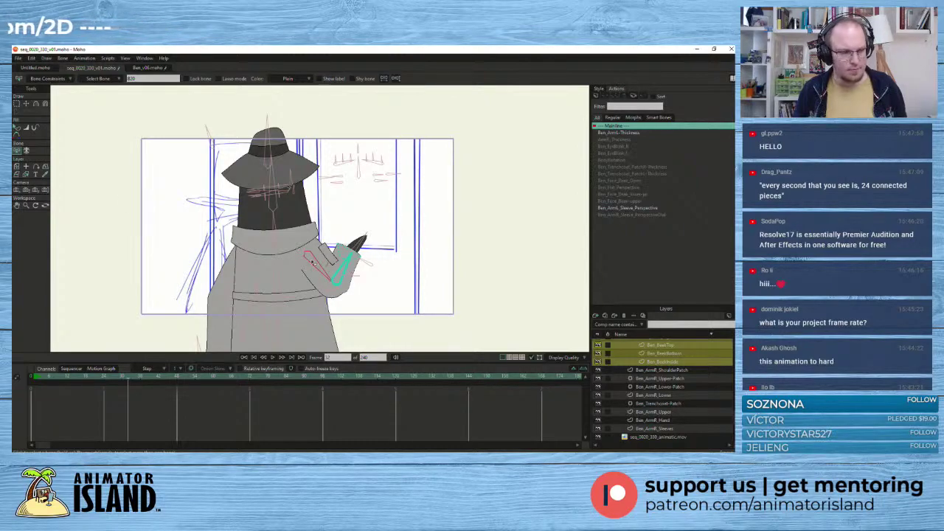
pyautogui.click(18, 104)
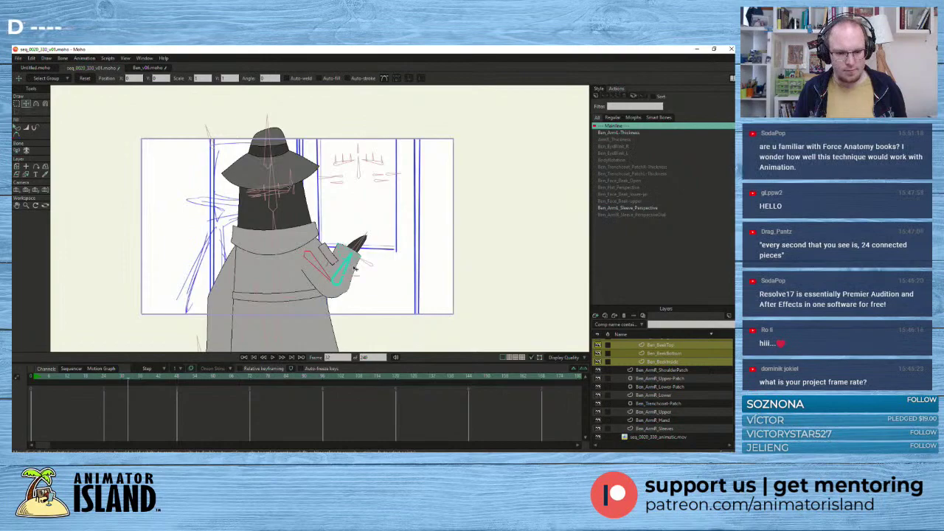
pyautogui.scroll(4, 689, 396)
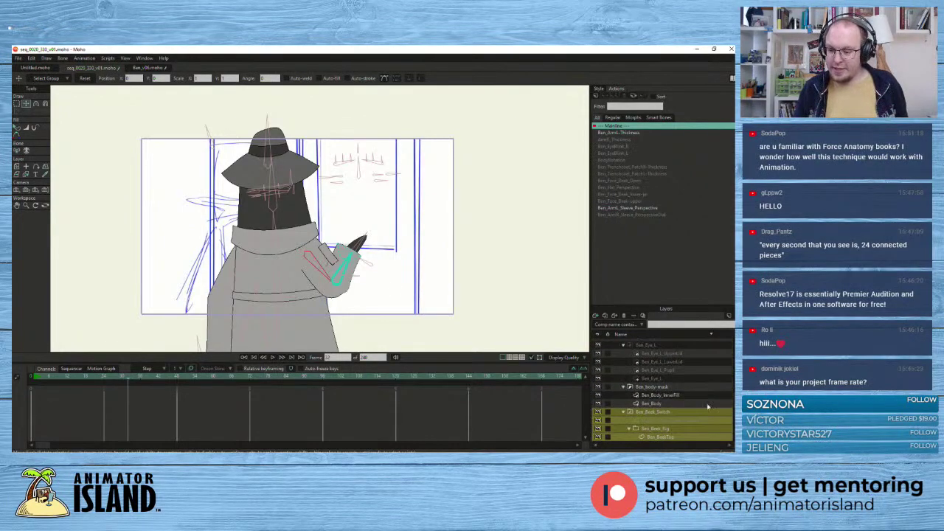
pyautogui.moveTo(734, 400); pyautogui.dragTo(730, 343)
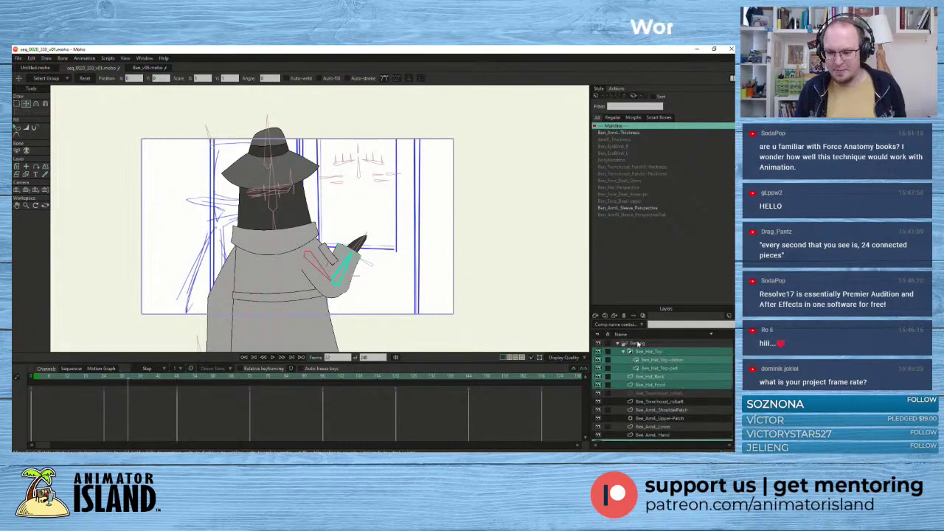
pyautogui.click(620, 343)
pyautogui.scroll(2, 352, 251)
pyautogui.moveTo(352, 251); pyautogui.dragTo(368, 254)
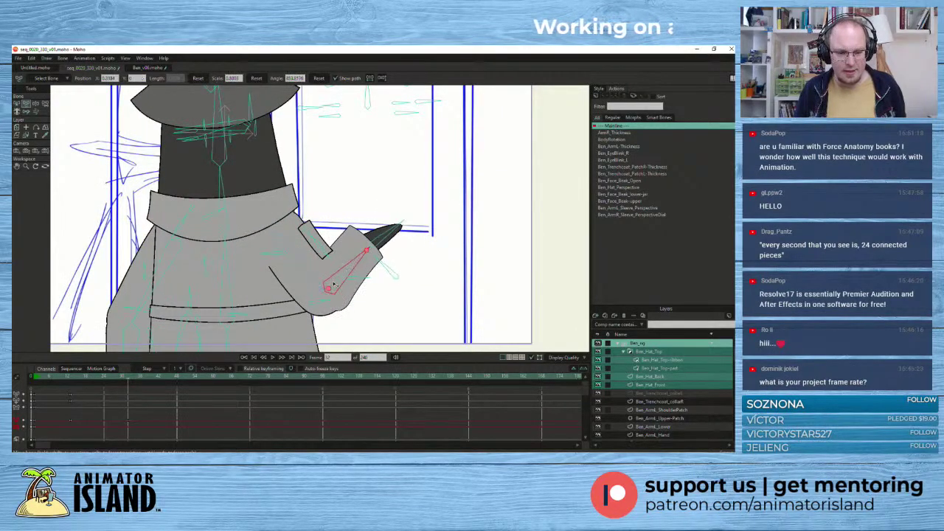
pyautogui.moveTo(329, 289); pyautogui.dragTo(323, 288)
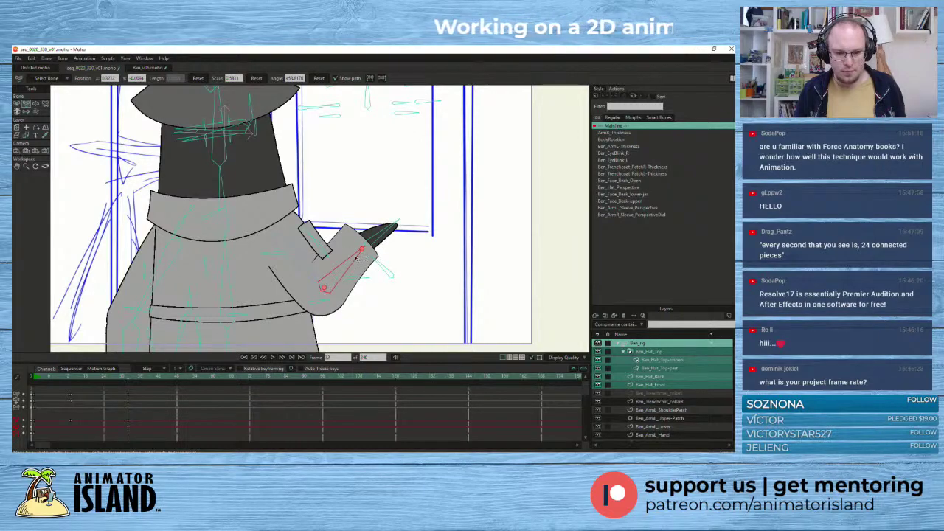
# - Find the Ben_ArmR layers and toggle Ben_ArmR_Lower's visibility off and on to check which arm it belongs to
pyautogui.click(358, 257)
pyautogui.scroll(-1, 649, 388)
pyautogui.scroll(1, 647, 392)
pyautogui.scroll(-1, 647, 397)
pyautogui.scroll(-4, 647, 397)
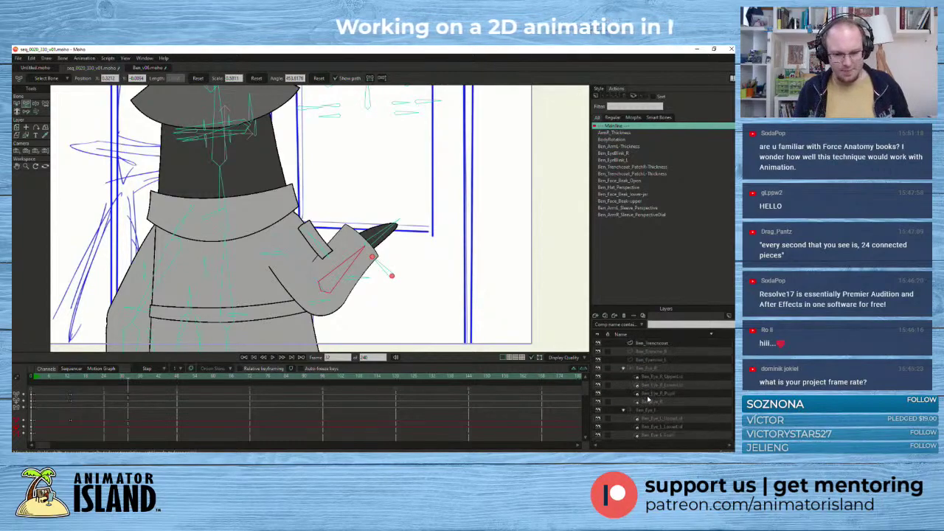
pyautogui.scroll(-4, 652, 411)
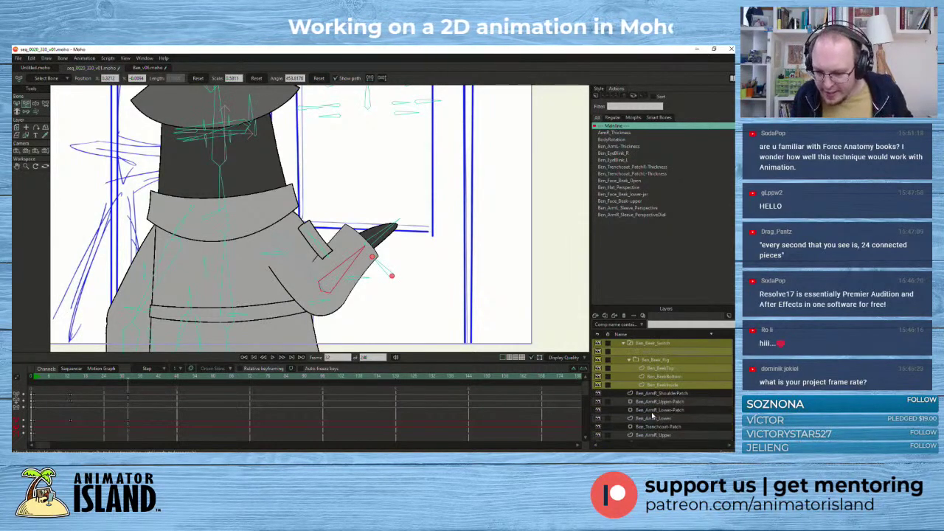
pyautogui.scroll(-3, 655, 417)
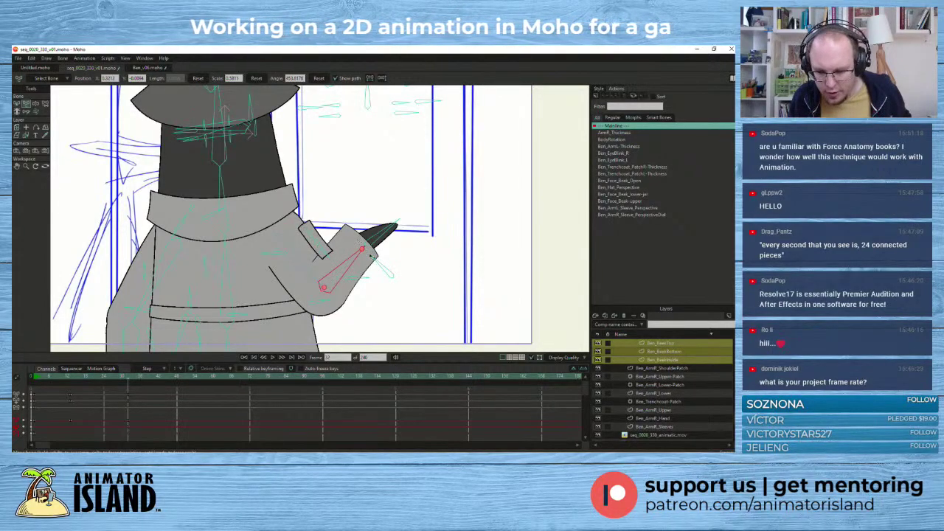
pyautogui.scroll(-2, 693, 414)
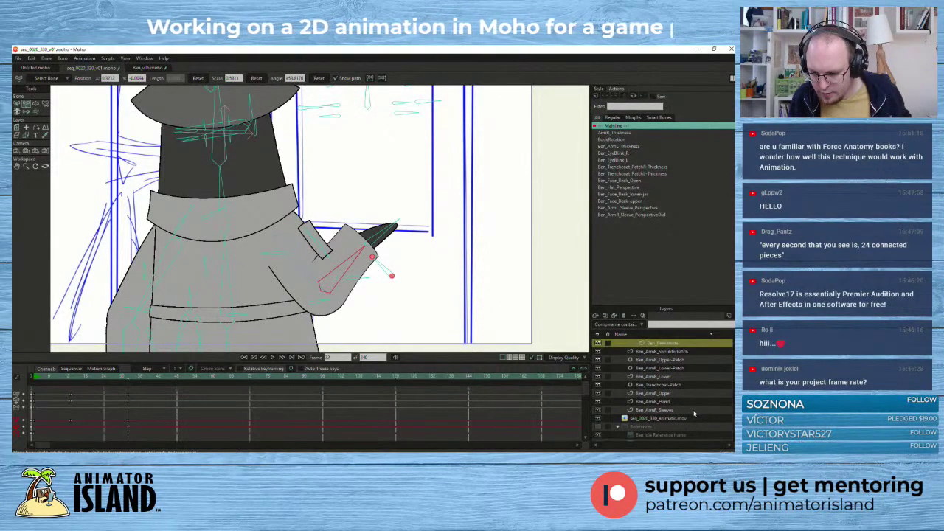
pyautogui.click(598, 377)
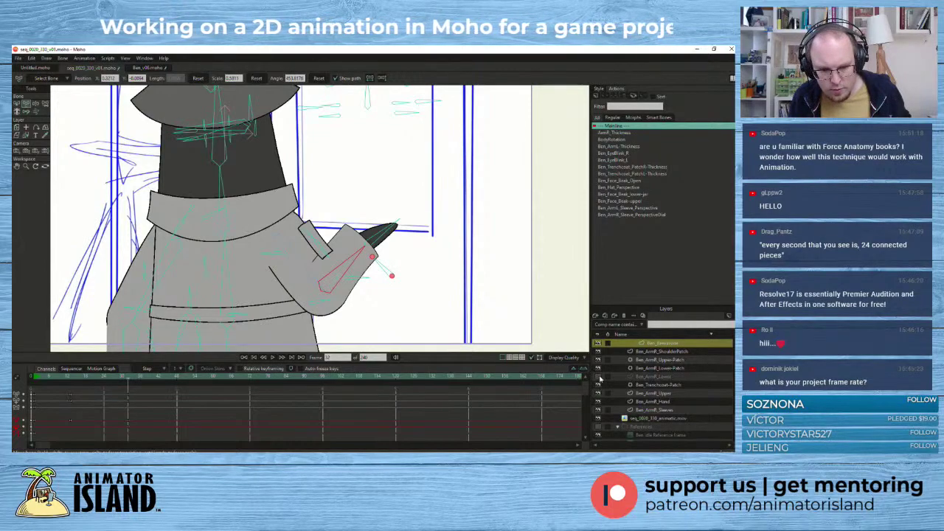
pyautogui.click(599, 377)
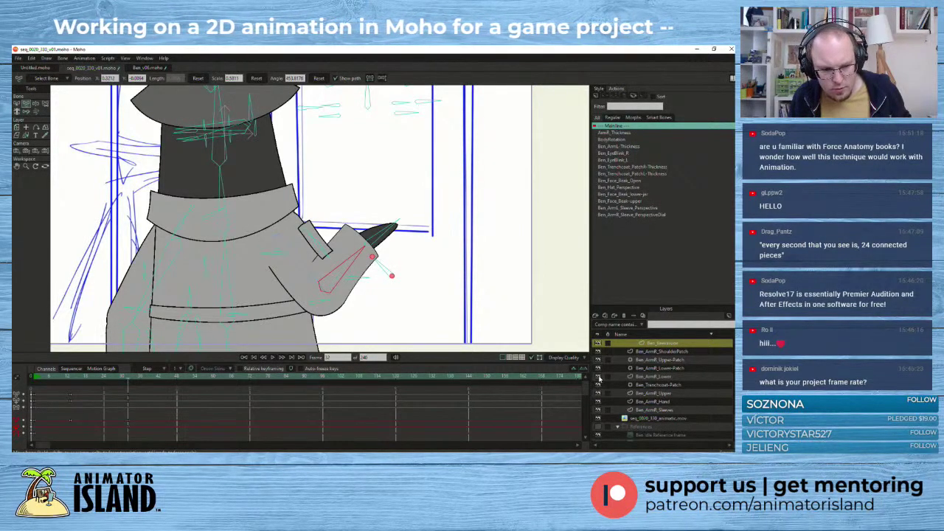
# - Find Ben_ArmL_Lower, check it by hiding and showing it again, and go to frame 33
pyautogui.scroll(8, 662, 400)
pyautogui.moveTo(731, 400); pyautogui.dragTo(731, 361)
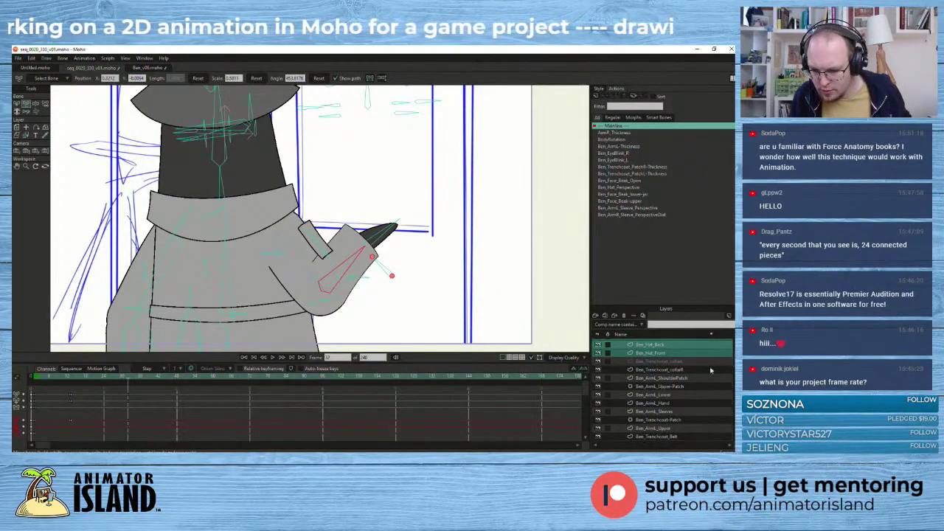
pyautogui.click(652, 396)
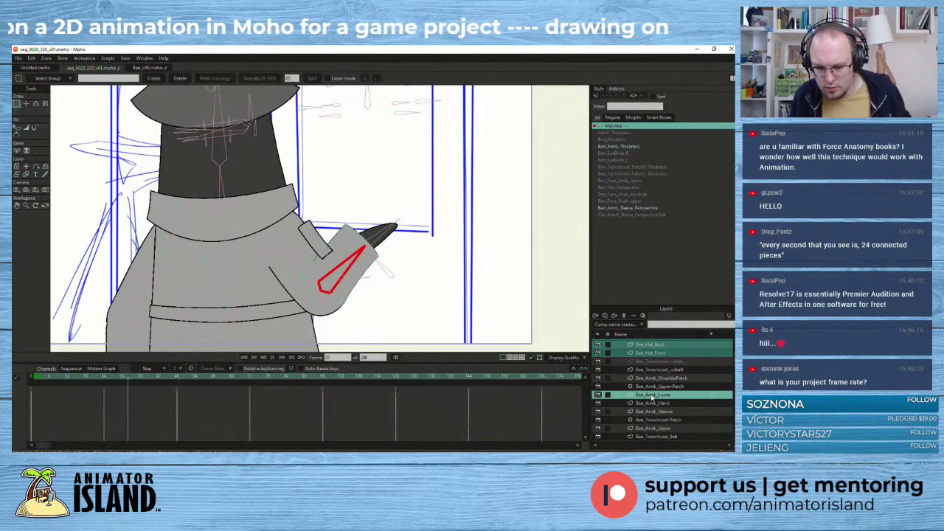
pyautogui.click(598, 396)
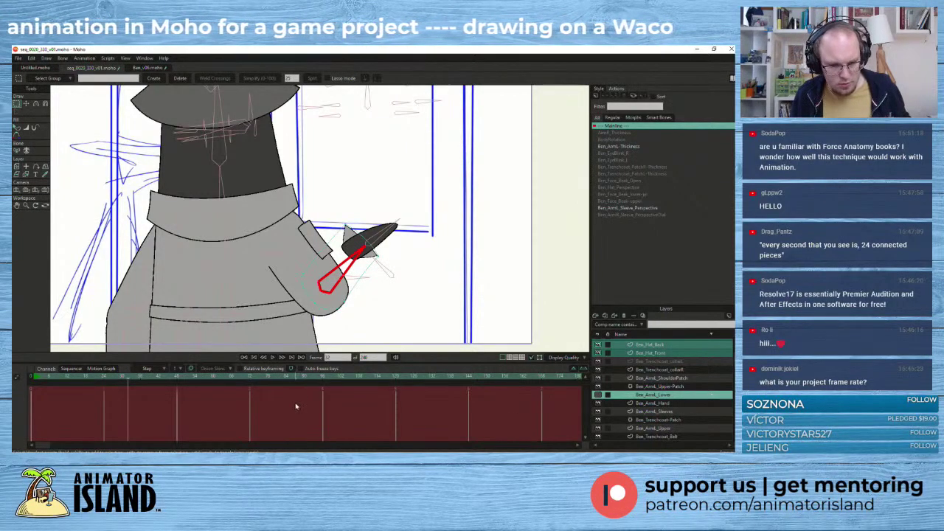
pyautogui.click(129, 378)
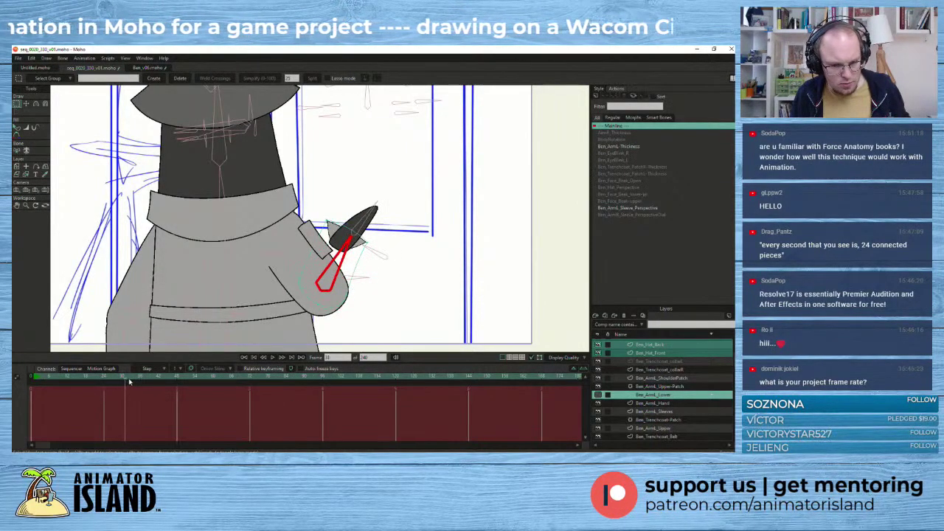
pyautogui.moveTo(129, 381); pyautogui.dragTo(131, 379)
pyautogui.click(598, 396)
# - Turn off Visible for the Ben_ArmL_Lower layer at frame 33 through its quick settings
pyautogui.rightClick(657, 396)
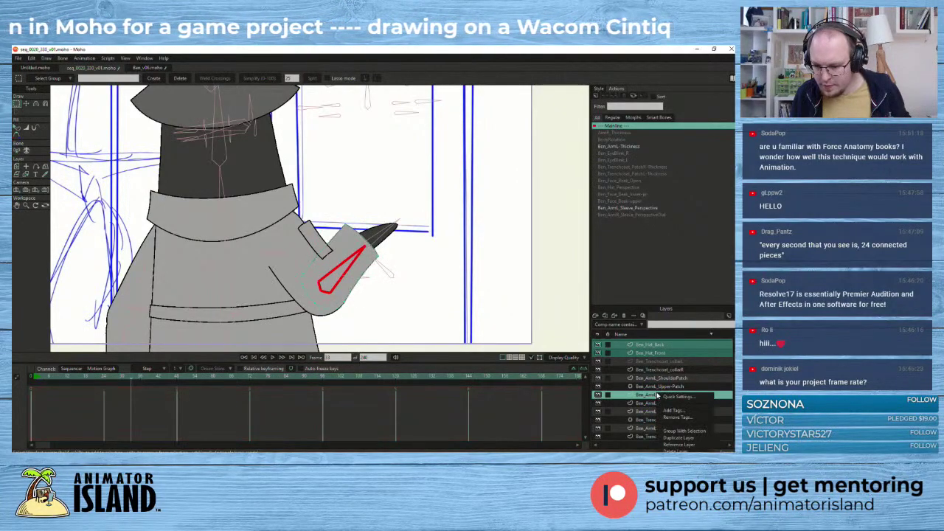
pyautogui.click(676, 396)
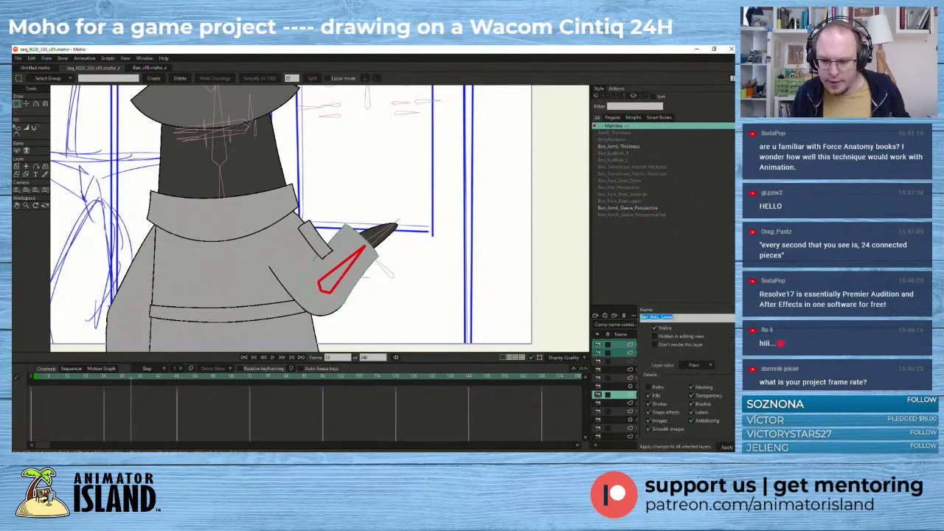
pyautogui.press('BackSpace')
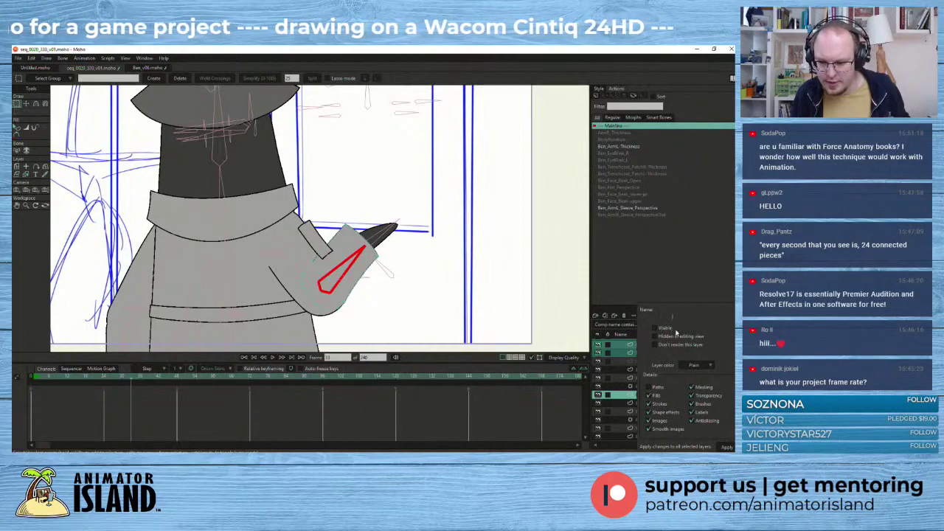
pyautogui.click(727, 447)
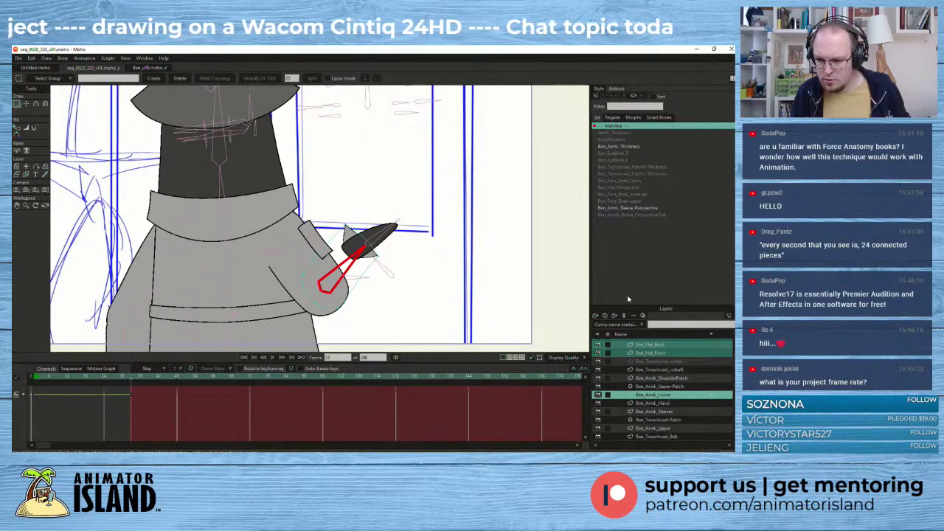
# - Turn off Visible for the Ben_ArmL_Hand layer at frame 33 through its quick settings
pyautogui.click(642, 404)
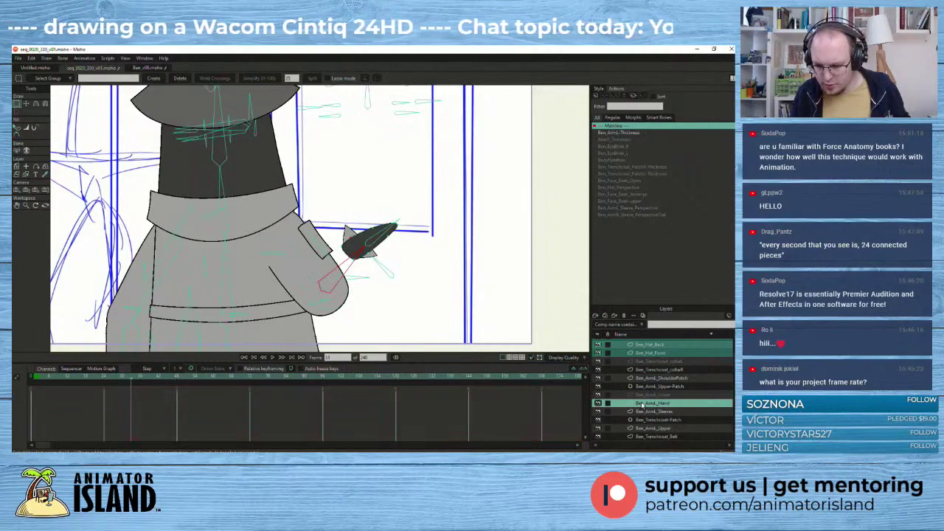
pyautogui.doubleClick(642, 403)
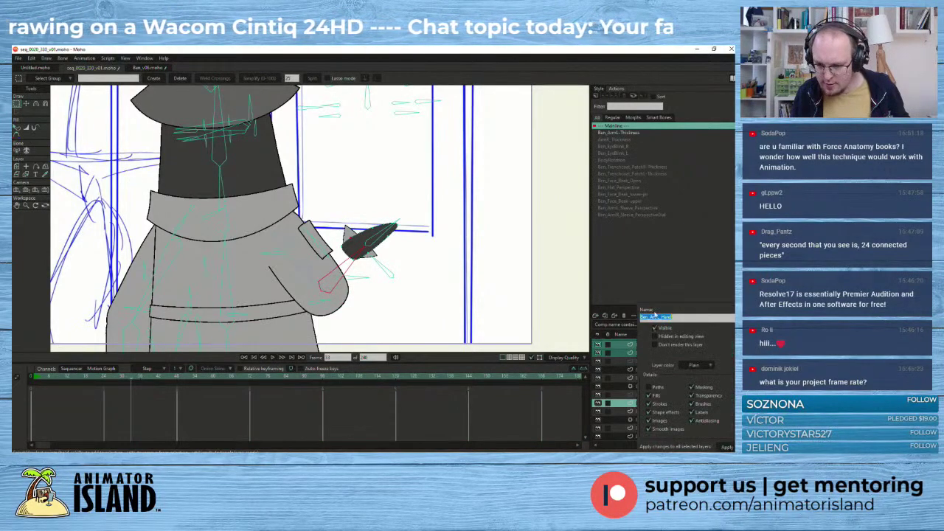
pyautogui.click(654, 328)
pyautogui.click(727, 447)
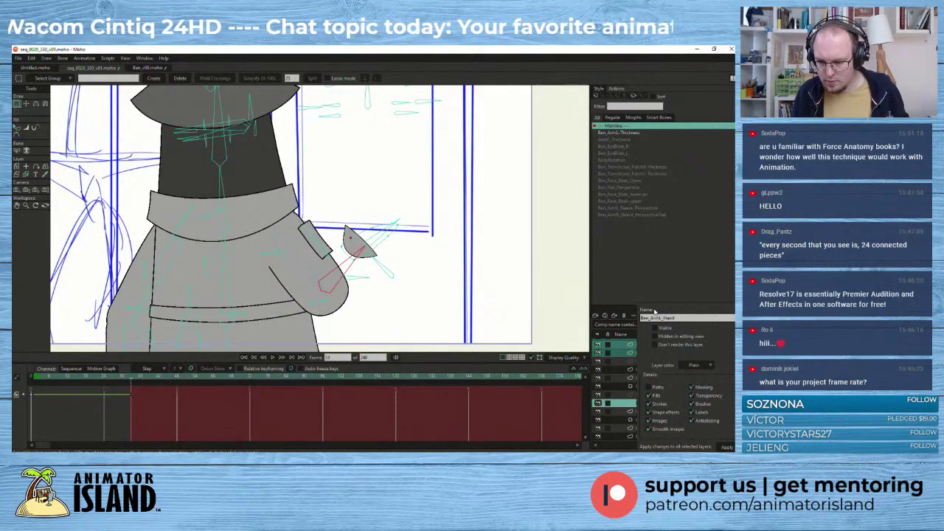
pyautogui.click(662, 284)
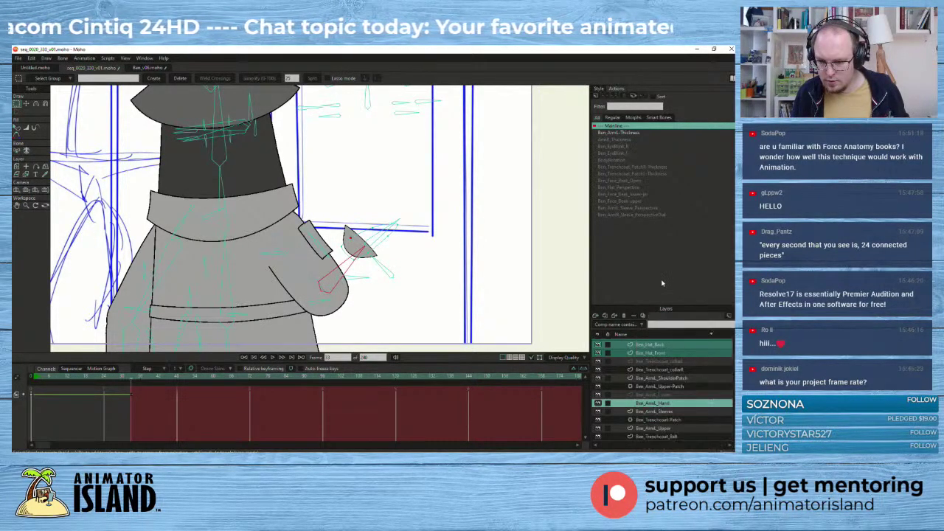
# - Turn off Visible for the Ben_ArmL_Sleeves layer at frame 33 through its quick settings
pyautogui.click(662, 410)
pyautogui.rightClick(662, 410)
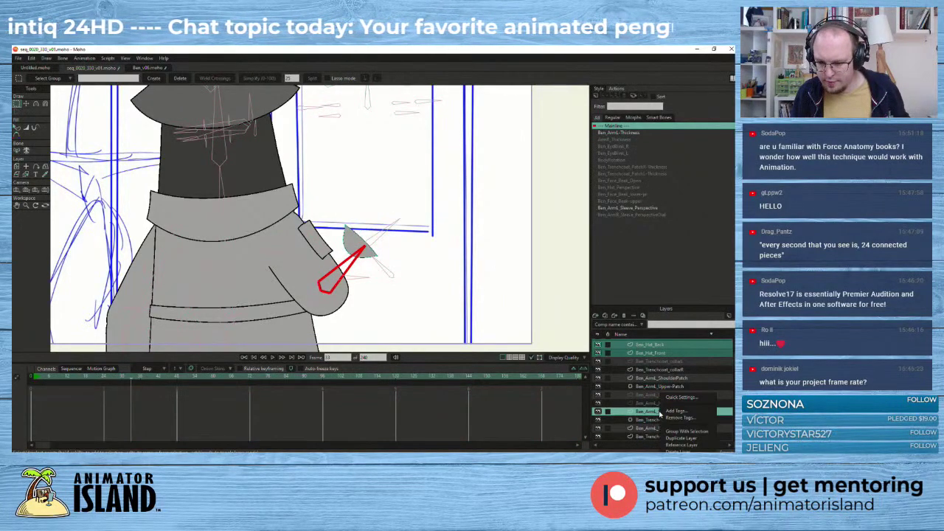
pyautogui.click(659, 395)
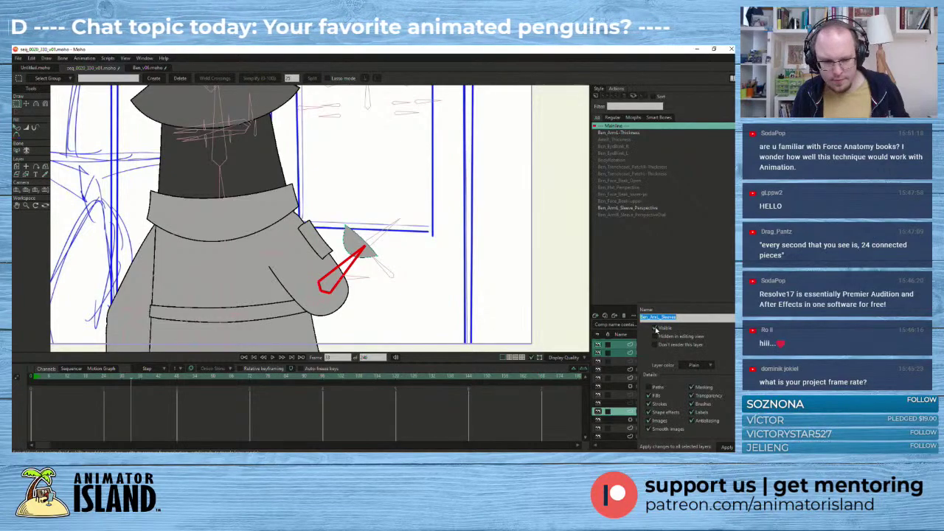
pyautogui.press('BackSpace')
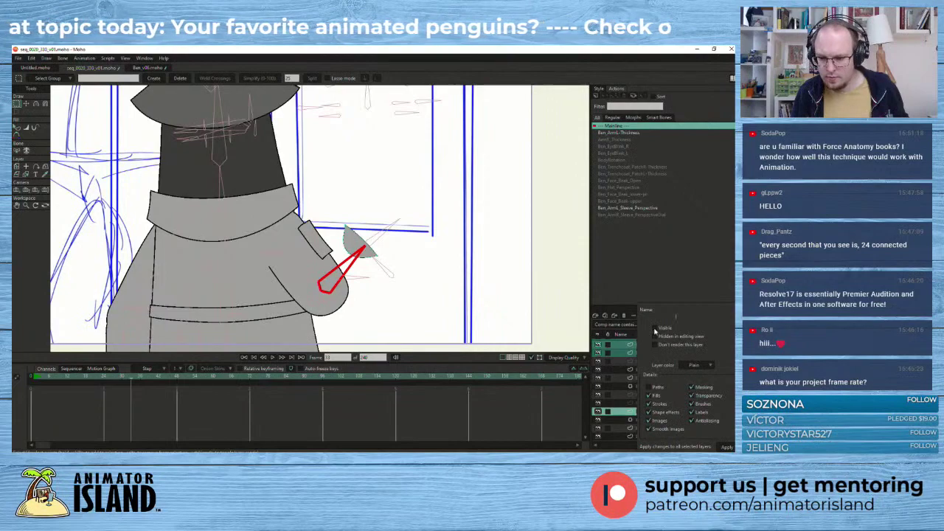
pyautogui.click(672, 280)
# - Switch to the Transform Layer tool, inspect the Ben_ArmL_Hand layer and select the Ben_rig layer
pyautogui.scroll(-2, 285, 312)
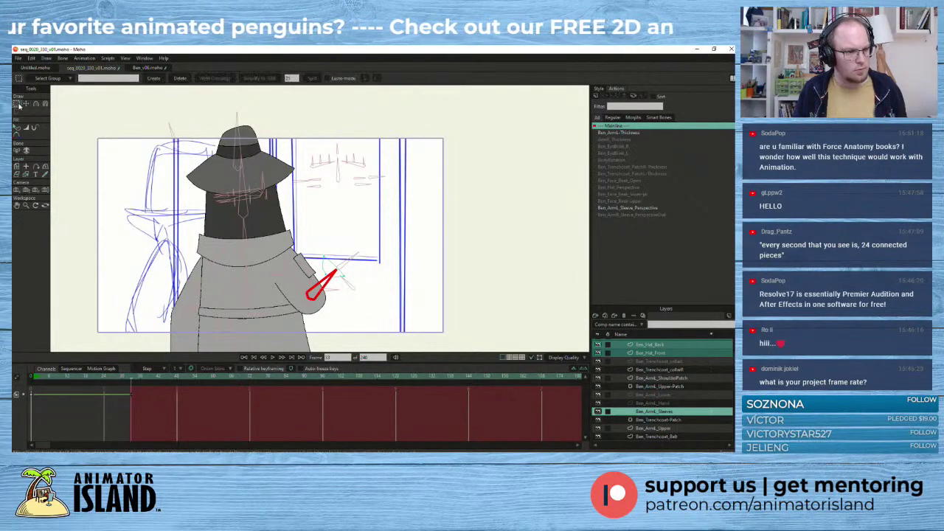
pyautogui.click(17, 168)
pyautogui.click(335, 275)
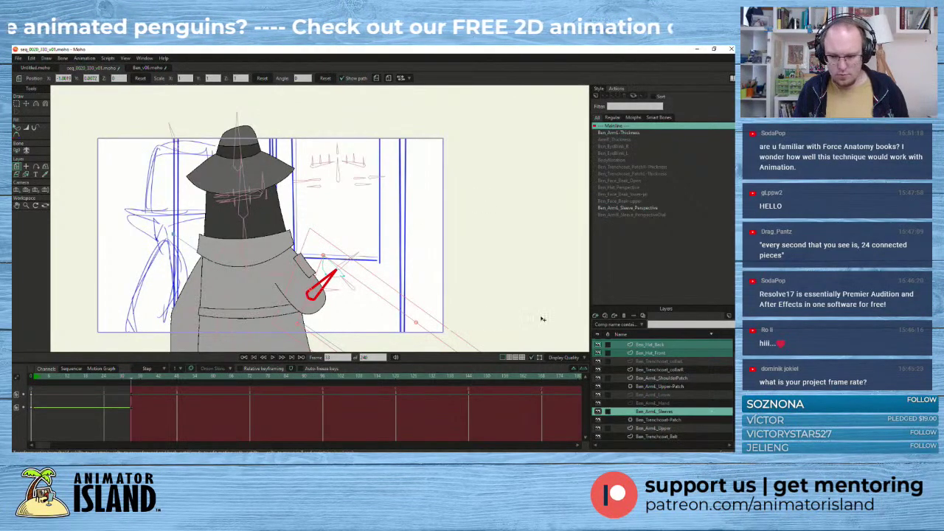
pyautogui.click(671, 403)
pyautogui.scroll(2, 675, 406)
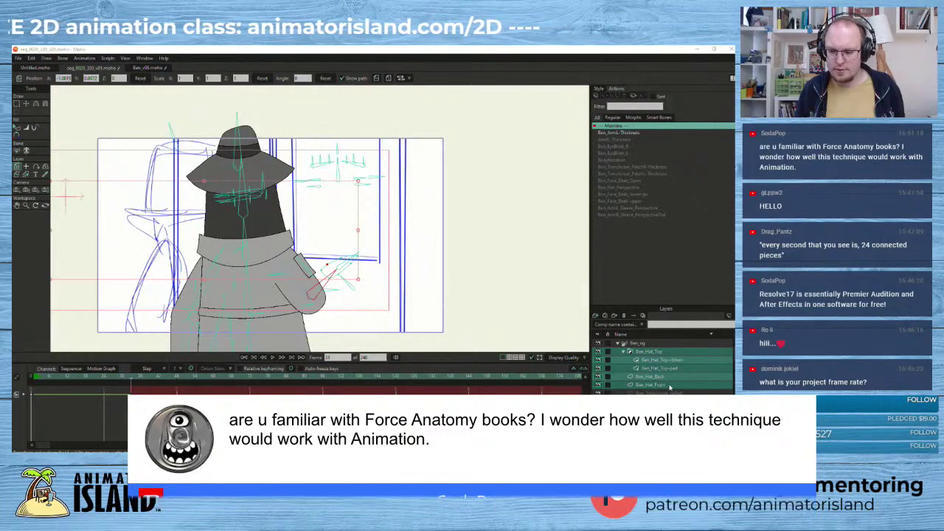
pyautogui.scroll(-1, 663, 390)
pyautogui.scroll(1, 662, 389)
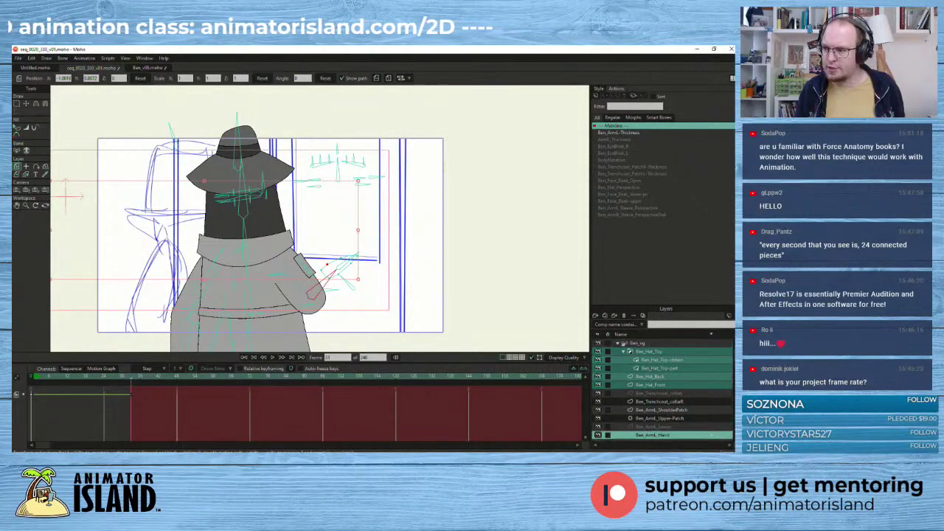
pyautogui.moveTo(733, 355)
pyautogui.mouseDown()
pyautogui.moveTo(734, 380)
pyautogui.moveTo(735, 359)
pyautogui.mouseUp()
pyautogui.scroll(1, 664, 387)
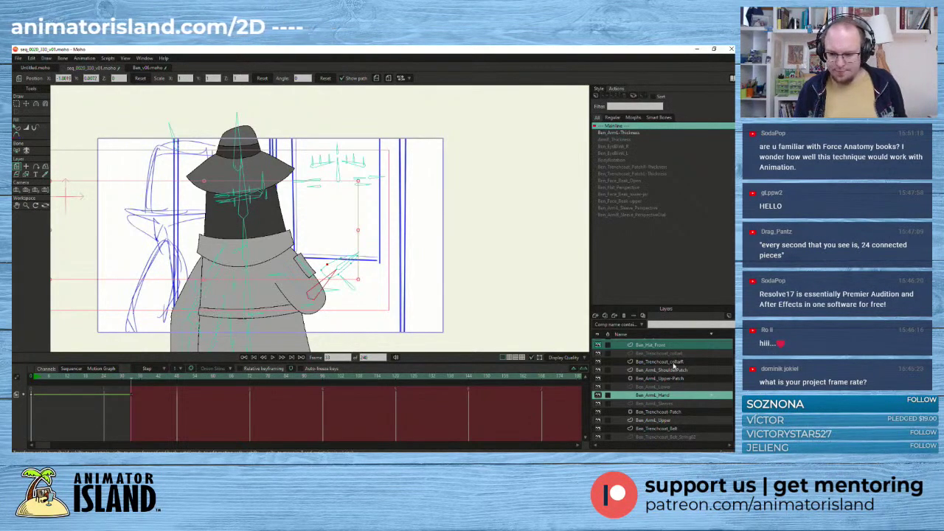
pyautogui.scroll(2, 664, 362)
pyautogui.click(646, 345)
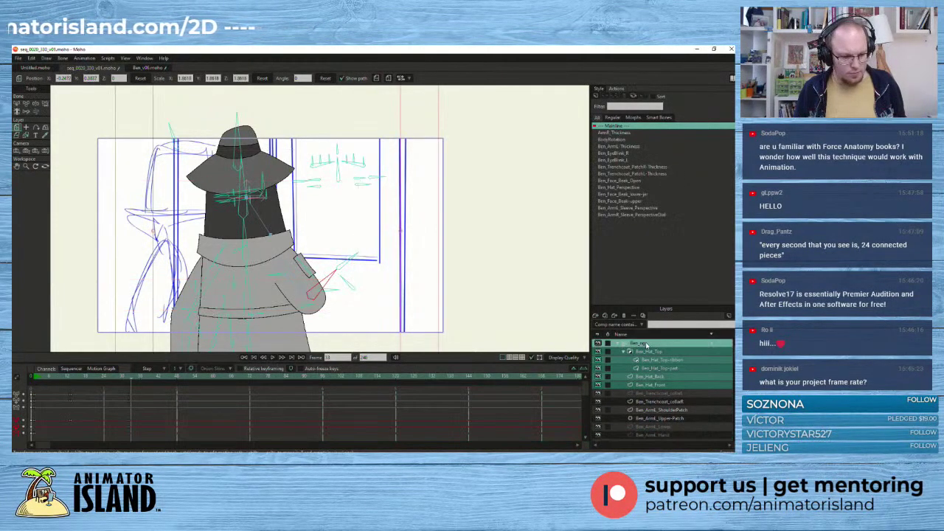
# - Scrub the timeline from frame 33 back to frame 13 to check the left arm's visibility
pyautogui.scroll(-2, 129, 399)
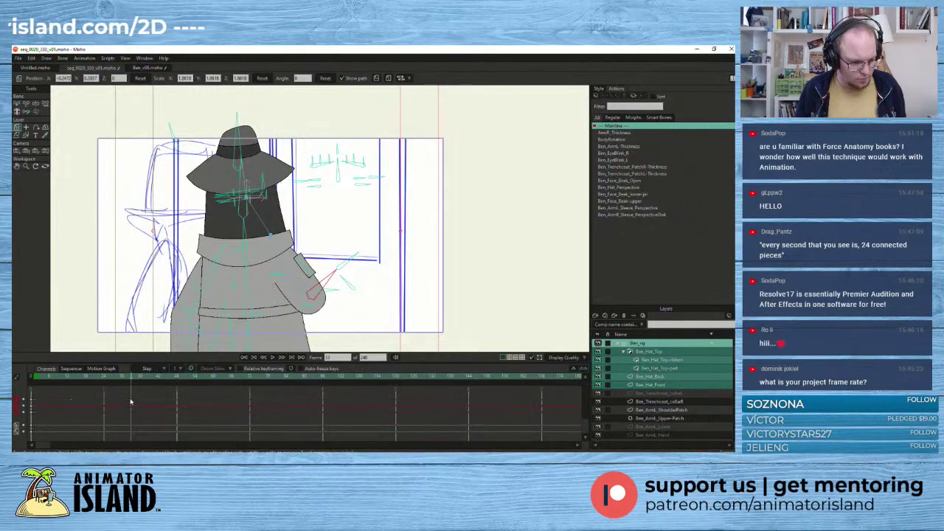
pyautogui.scroll(2, 131, 402)
pyautogui.moveTo(131, 380); pyautogui.dragTo(135, 434)
pyautogui.moveTo(131, 384); pyautogui.dragTo(72, 384)
pyautogui.moveTo(146, 391); pyautogui.dragTo(71, 400)
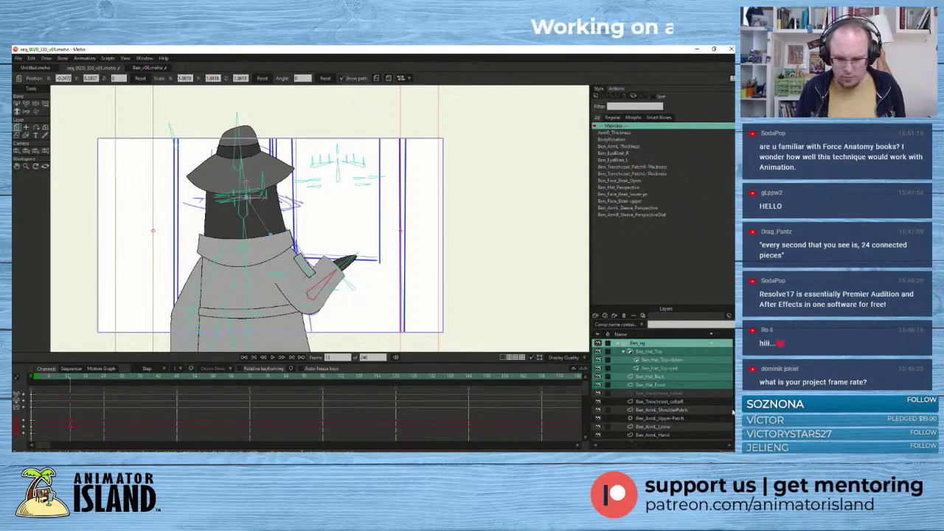
# - Move the frame 33 visibility keys of the Ben_ArmL_Lower, Ben_ArmL_Hand and Ben_ArmL_Sleeves layers back to frame 13
pyautogui.scroll(-3, 668, 399)
pyautogui.scroll(-3, 687, 399)
pyautogui.scroll(-10, 710, 401)
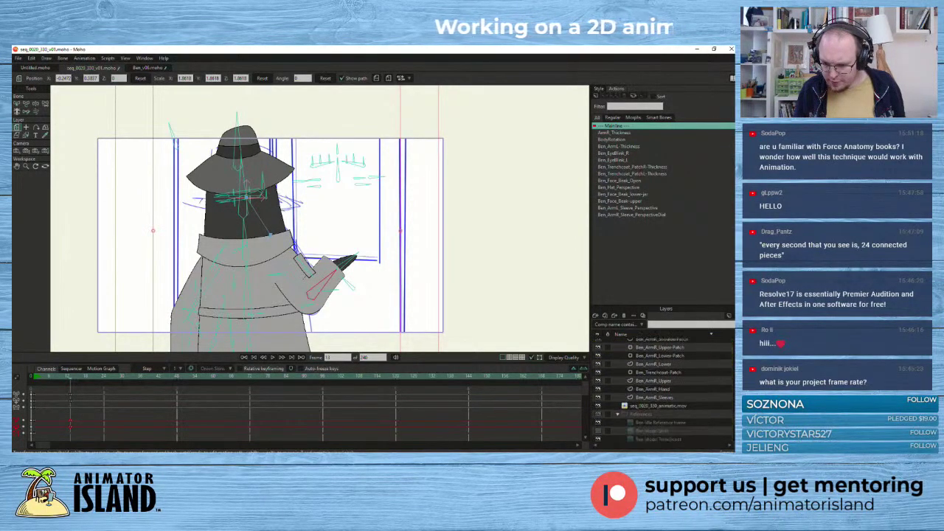
pyautogui.scroll(1, 664, 391)
pyautogui.scroll(1, 662, 392)
pyautogui.scroll(-6, 735, 424)
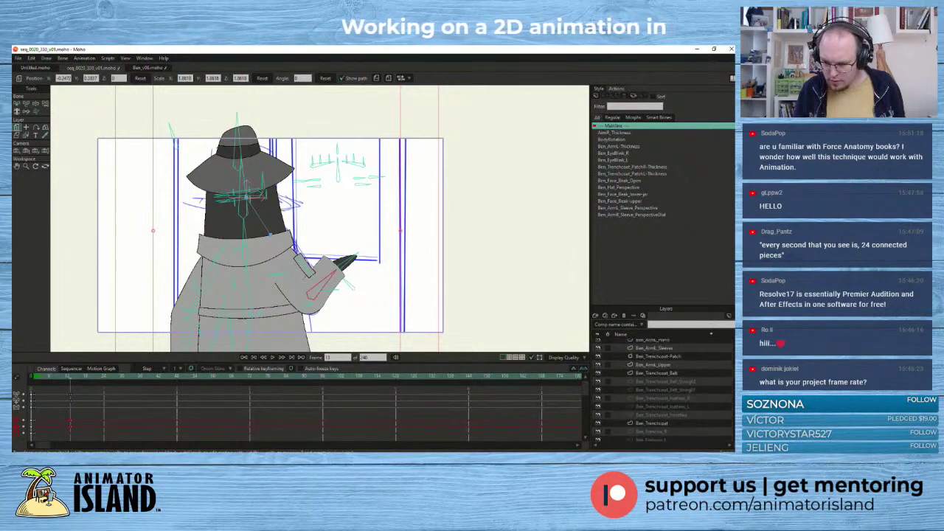
pyautogui.scroll(1, 664, 391)
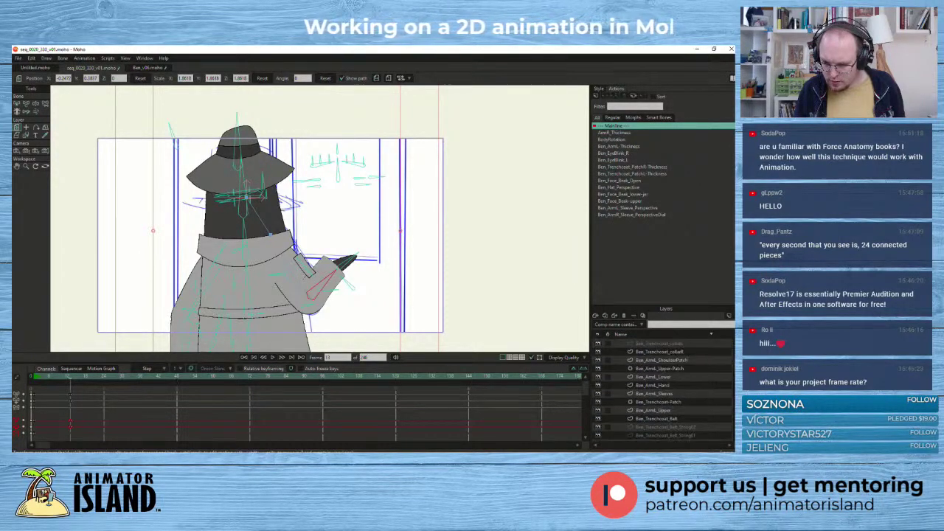
pyautogui.click(668, 378)
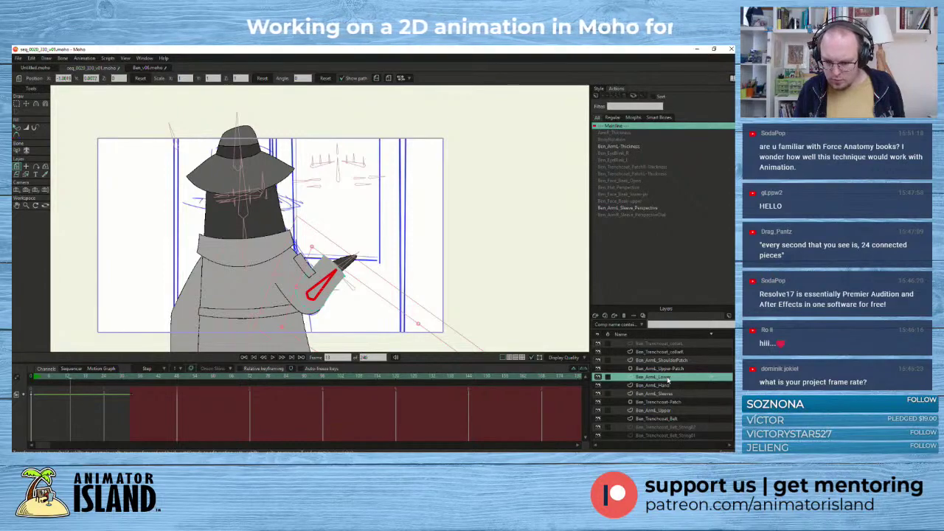
pyautogui.keyDown('shift'); pyautogui.click(669, 393); pyautogui.keyUp('shift')
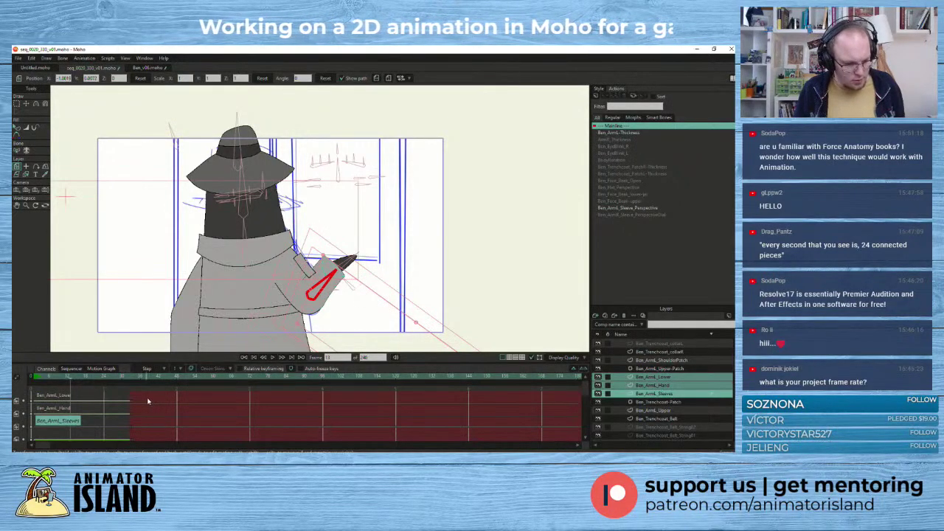
pyautogui.moveTo(145, 394); pyautogui.dragTo(129, 442)
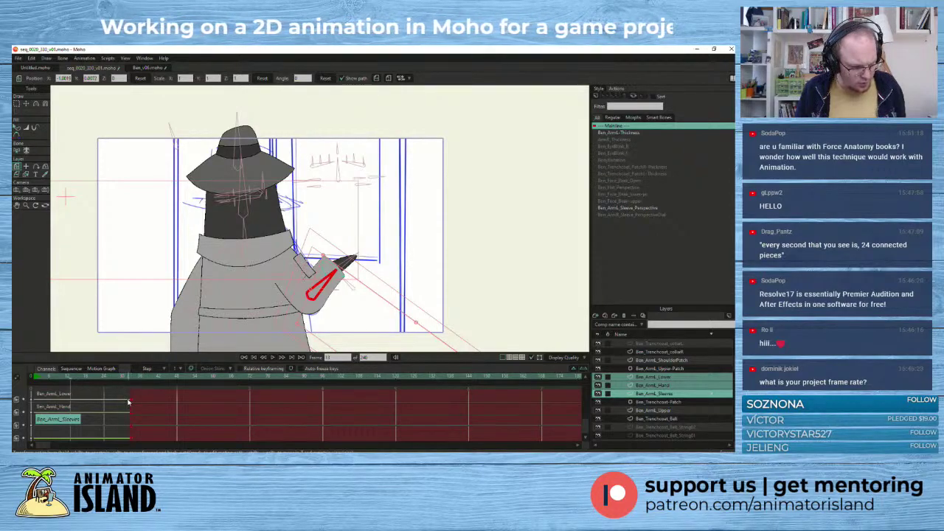
pyautogui.moveTo(129, 402)
pyautogui.mouseDown()
pyautogui.moveTo(71, 403)
pyautogui.moveTo(39, 382)
pyautogui.moveTo(28, 386)
pyautogui.moveTo(78, 391)
pyautogui.moveTo(37, 395)
pyautogui.moveTo(89, 397)
pyautogui.moveTo(57, 397)
pyautogui.moveTo(71, 399)
pyautogui.mouseUp()
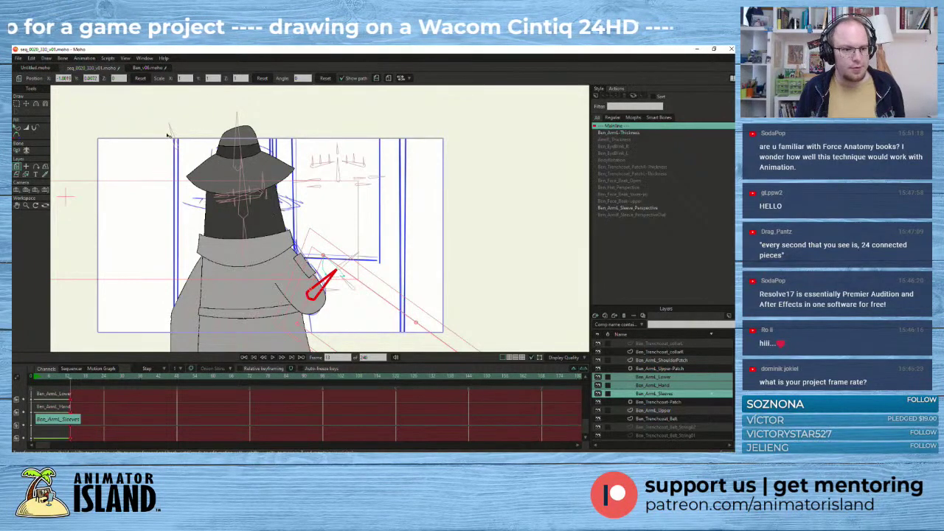
# - Select the Ben_rig layer and use Transform Bone to rotate the dial bone floating above the character slightly at frame 13
pyautogui.scroll(-2, 172, 146)
pyautogui.scroll(-2, 173, 116)
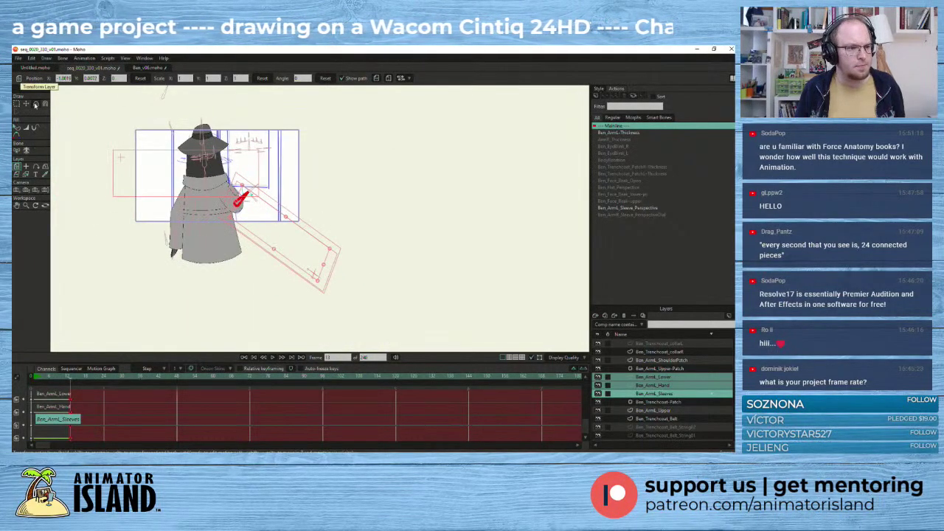
pyautogui.moveTo(92, 161); pyautogui.dragTo(111, 234)
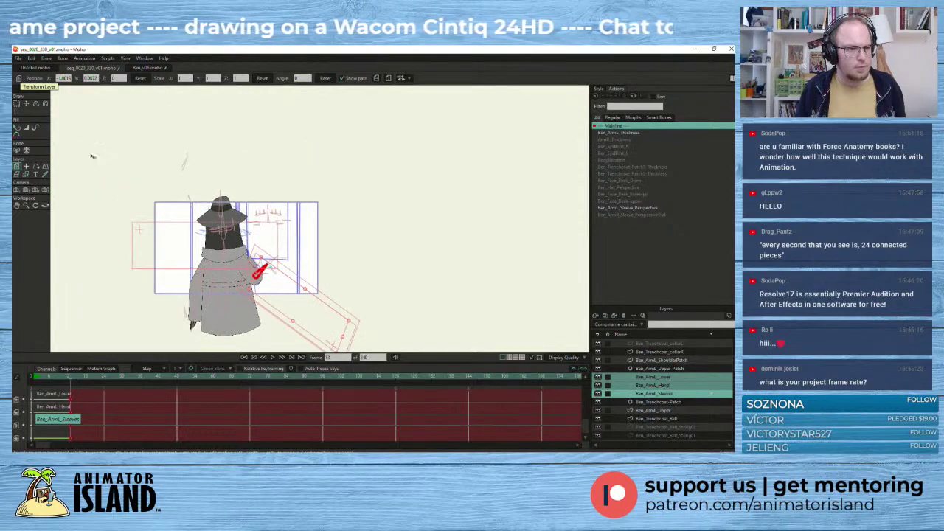
pyautogui.click(26, 104)
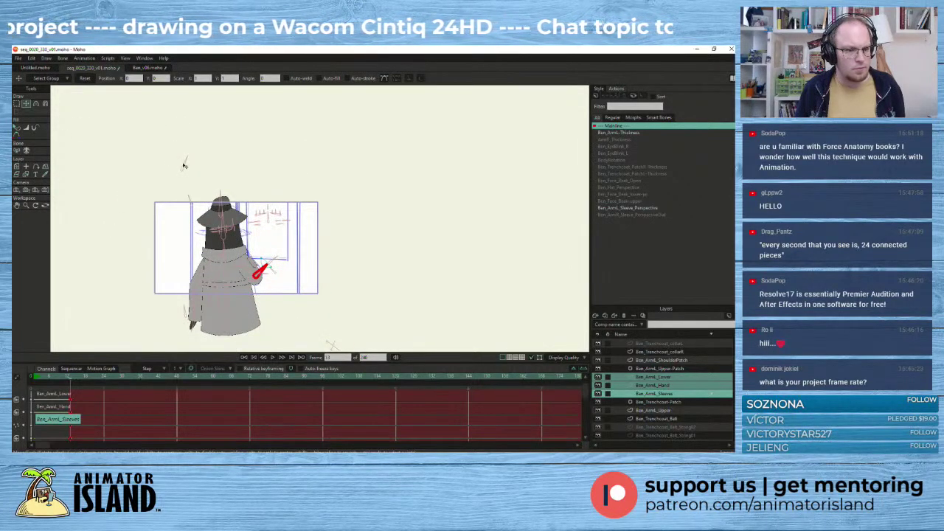
pyautogui.scroll(2, 639, 390)
pyautogui.click(653, 344)
pyautogui.click(621, 344)
pyautogui.scroll(3, 145, 194)
pyautogui.scroll(-1, 239, 200)
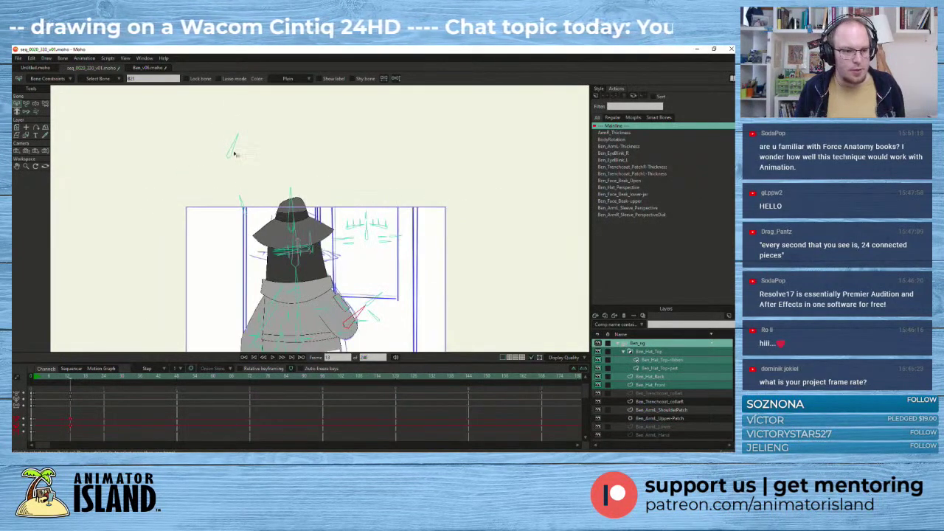
pyautogui.click(26, 103)
pyautogui.click(231, 147)
pyautogui.moveTo(233, 149); pyautogui.dragTo(230, 147)
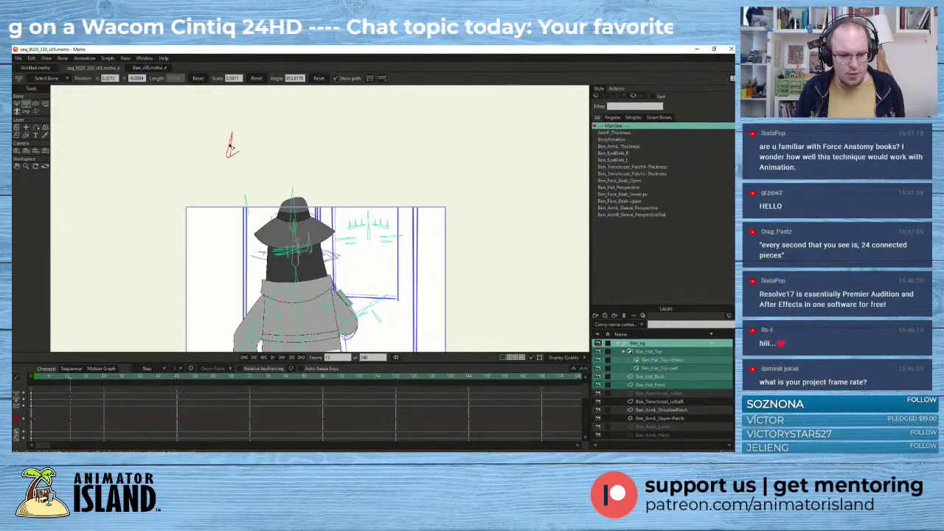
# - Adjust the left shoulder patch bone at frame 13 so the patch follows the shoulder edge
pyautogui.scroll(-2, 225, 212)
pyautogui.moveTo(240, 198); pyautogui.dragTo(212, 161)
pyautogui.scroll(4, 316, 264)
pyautogui.moveTo(230, 197)
pyautogui.mouseDown()
pyautogui.moveTo(219, 185)
pyautogui.moveTo(222, 194)
pyautogui.mouseUp()
pyautogui.click(217, 191)
pyautogui.scroll(-2, 210, 225)
pyautogui.moveTo(269, 312); pyautogui.dragTo(347, 327)
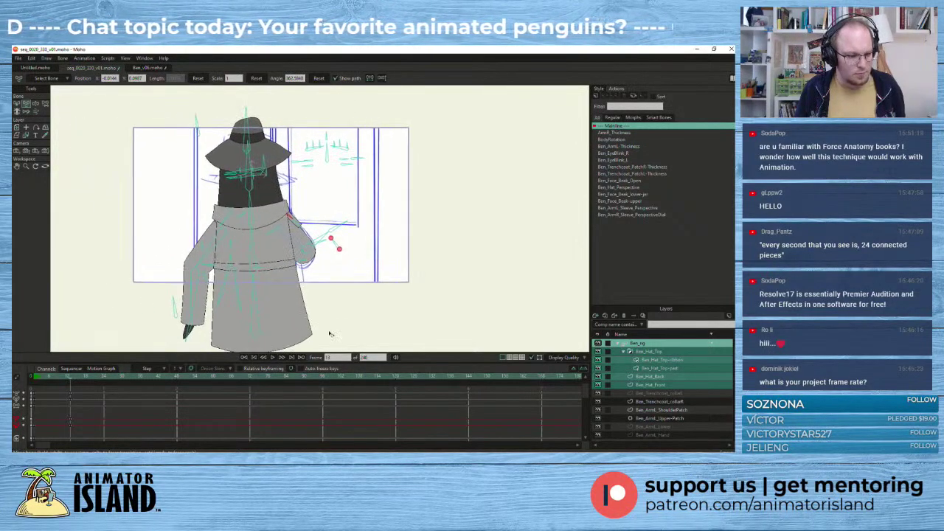
# - Inspect the frame 13 arm pose and scrub back to frame 1 to compare it with the starting pose
pyautogui.moveTo(71, 379); pyautogui.dragTo(71, 382)
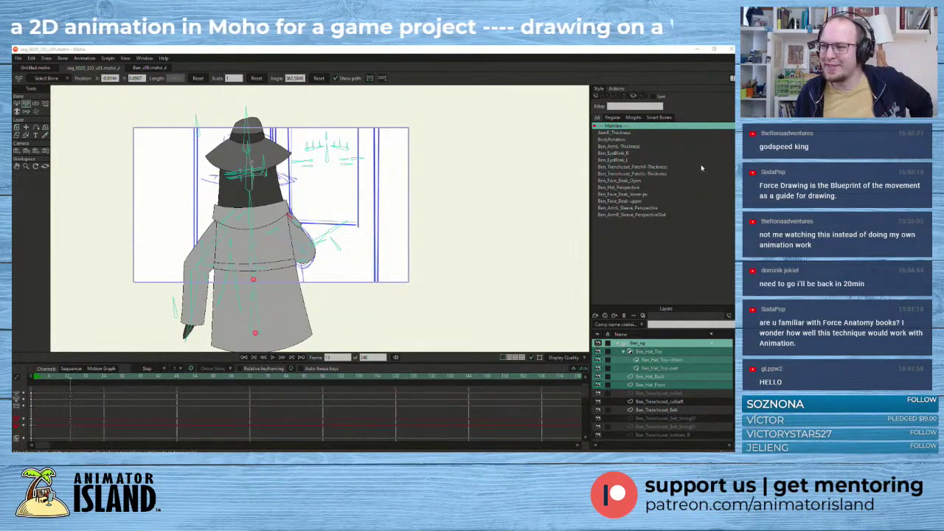
pyautogui.click(531, 197)
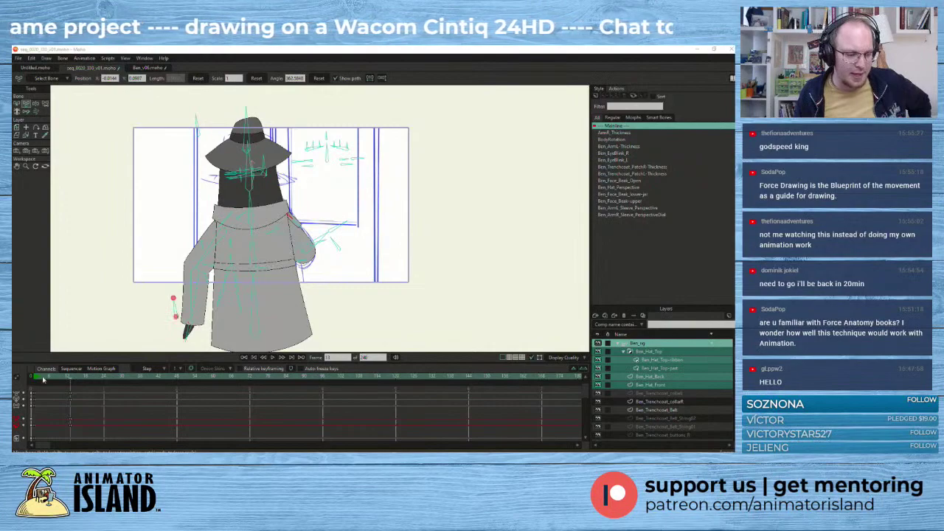
pyautogui.scroll(2, 131, 262)
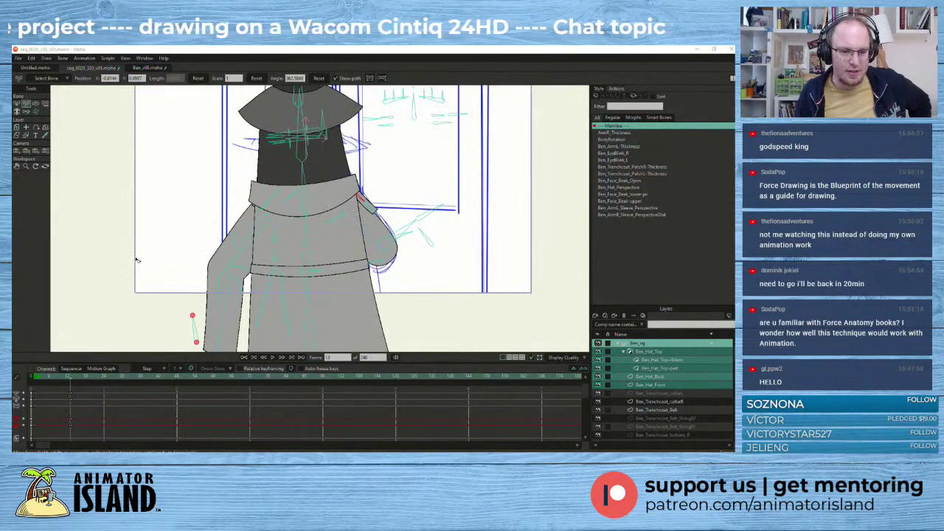
pyautogui.scroll(-3, 136, 260)
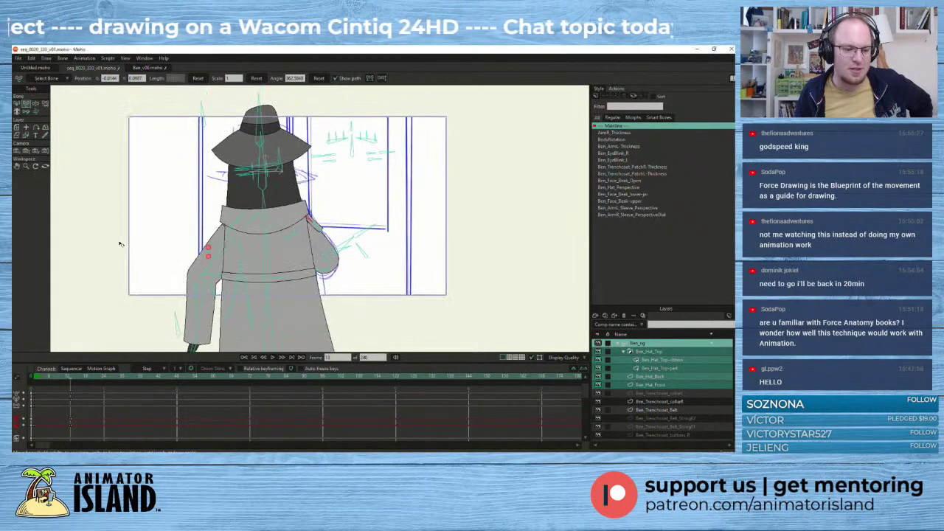
pyautogui.click(334, 267)
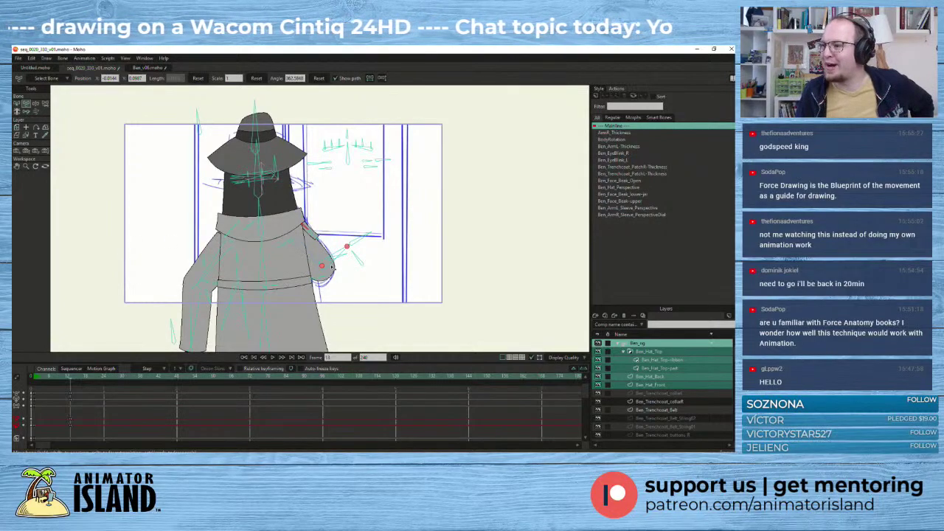
pyautogui.click(330, 275)
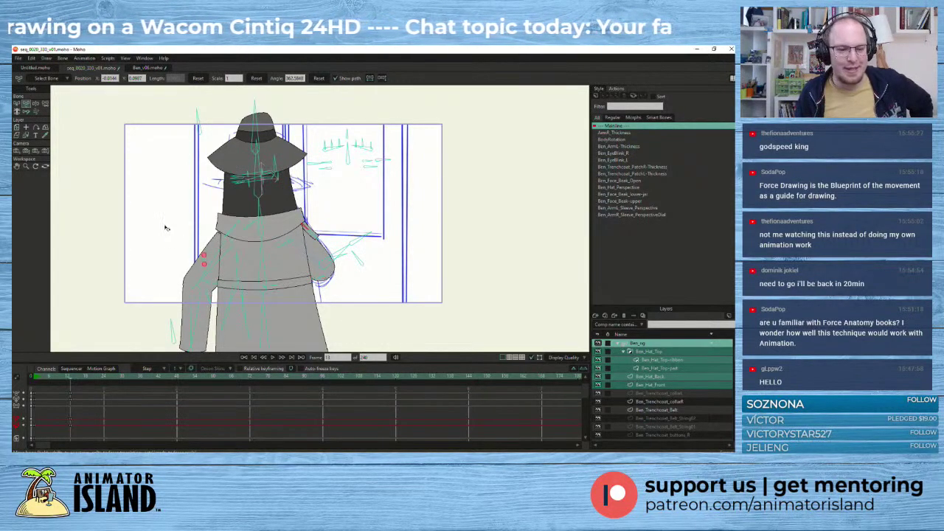
pyautogui.scroll(2, 167, 228)
pyautogui.moveTo(71, 380); pyautogui.dragTo(46, 379)
pyautogui.moveTo(69, 380); pyautogui.dragTo(31, 385)
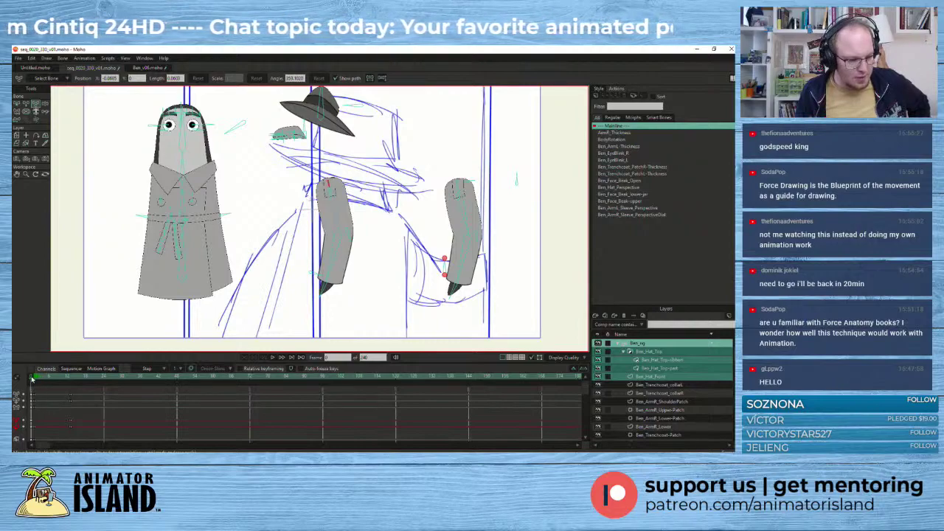
pyautogui.click(34, 380)
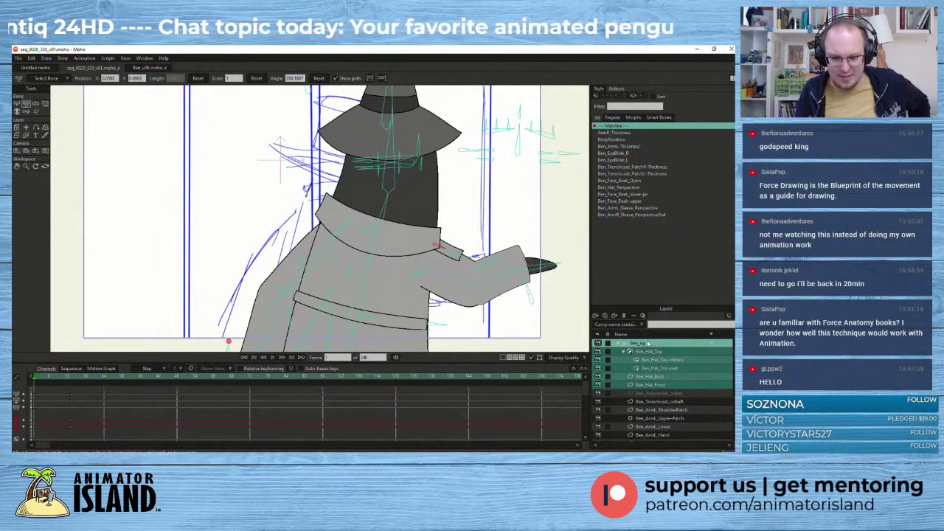
# - Reselect the Ben_rig layer, go to frame 7 and adjust the hat perspective bone beside the hat
pyautogui.doubleClick(648, 343)
pyautogui.click(693, 359)
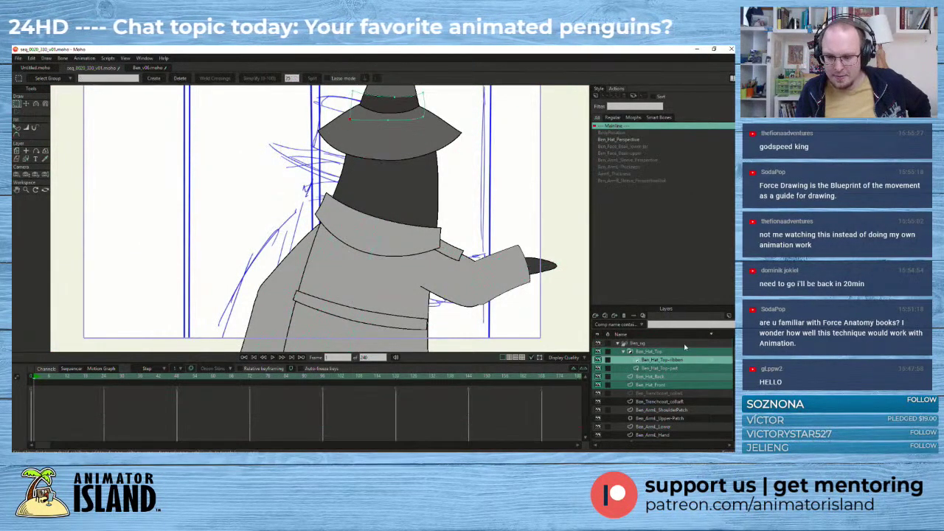
pyautogui.click(685, 345)
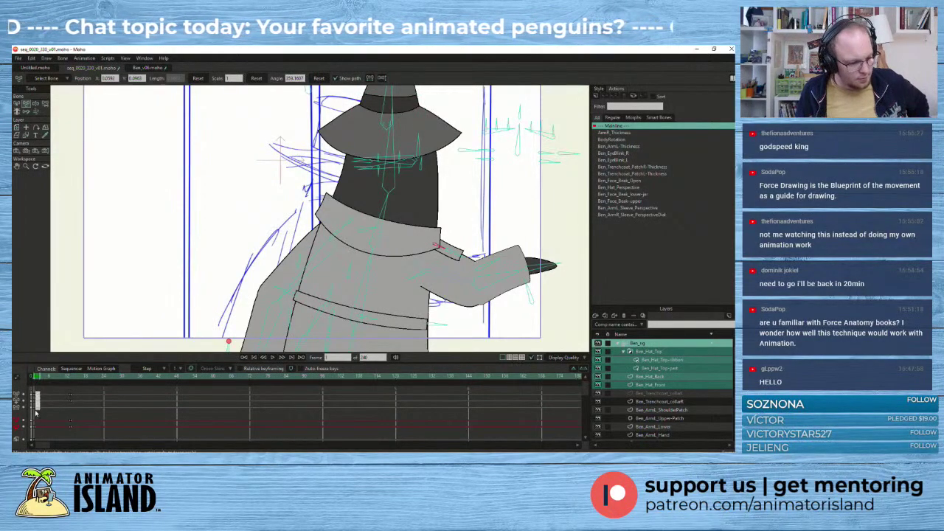
pyautogui.moveTo(43, 383); pyautogui.dragTo(53, 382)
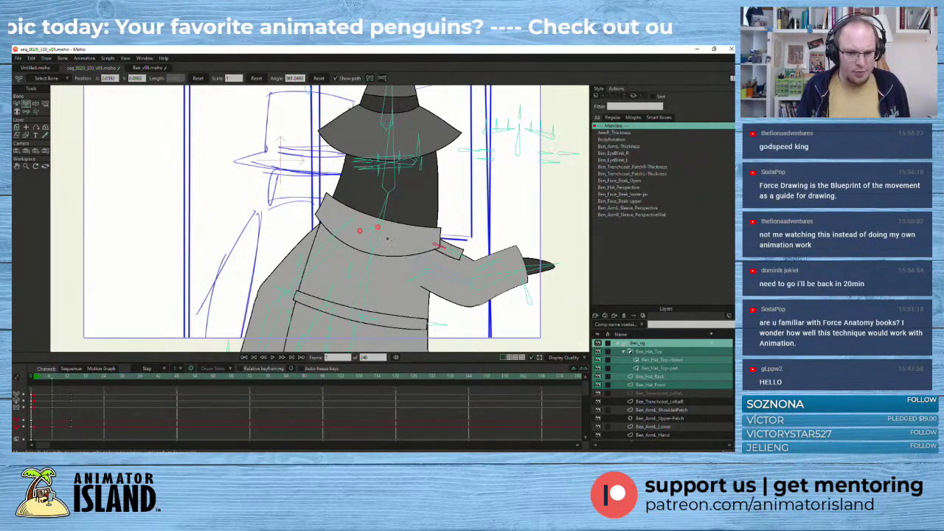
pyautogui.scroll(-3, 372, 303)
pyautogui.scroll(-1, 354, 347)
pyautogui.scroll(1, 416, 336)
pyautogui.moveTo(417, 336); pyautogui.dragTo(409, 304)
pyautogui.click(310, 133)
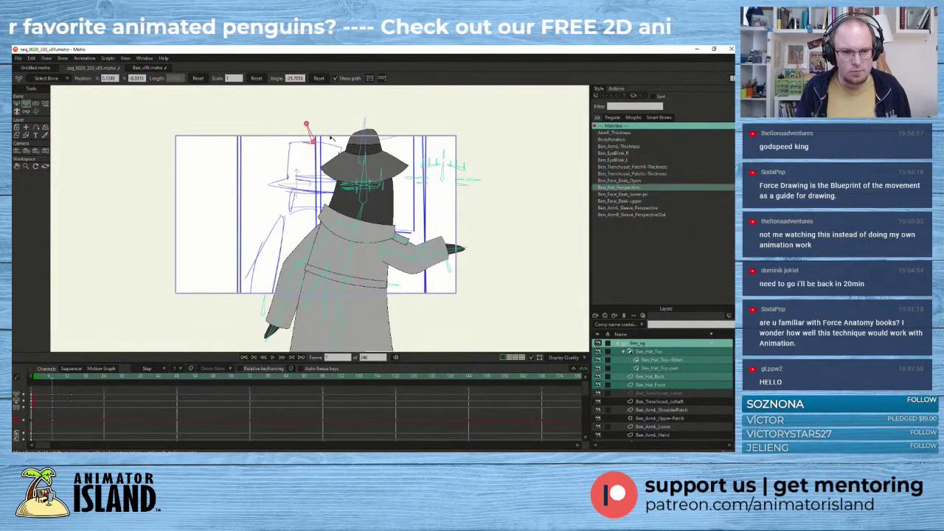
pyautogui.moveTo(331, 137); pyautogui.dragTo(232, 115)
# - Straighten the body with the lower coat bone at frame 7, check it against frame 11 and shift the character slightly left
pyautogui.click(325, 312)
pyautogui.moveTo(324, 306)
pyautogui.mouseDown()
pyautogui.moveTo(318, 262)
pyautogui.moveTo(321, 315)
pyautogui.mouseUp()
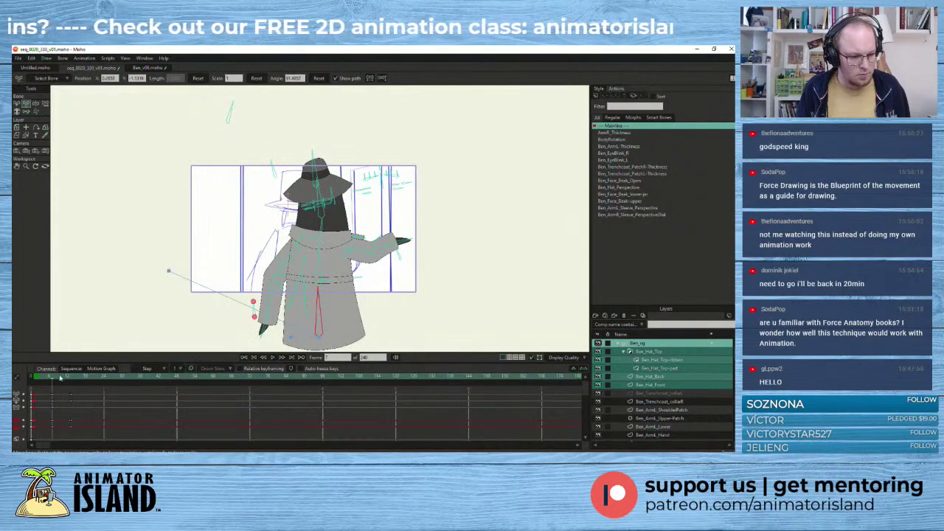
pyautogui.moveTo(57, 380)
pyautogui.mouseDown()
pyautogui.moveTo(76, 381)
pyautogui.moveTo(64, 381)
pyautogui.mouseUp()
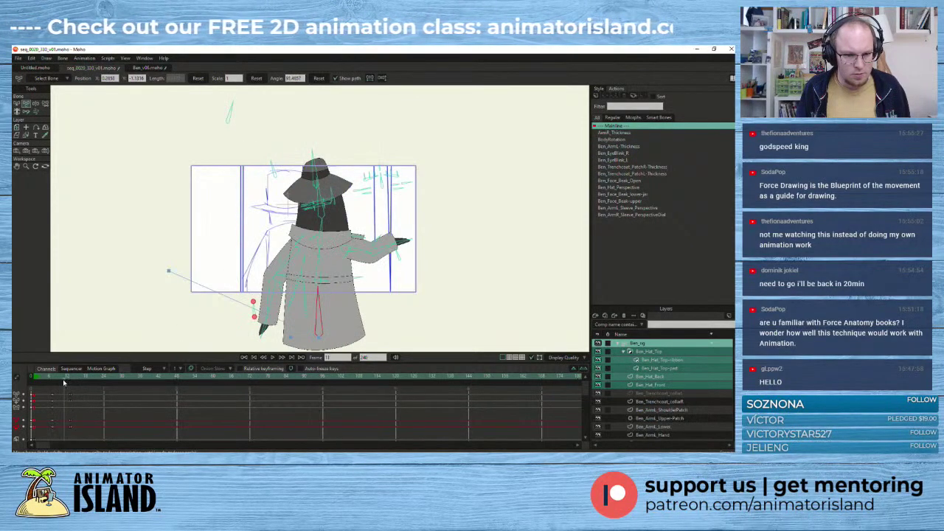
pyautogui.click(51, 378)
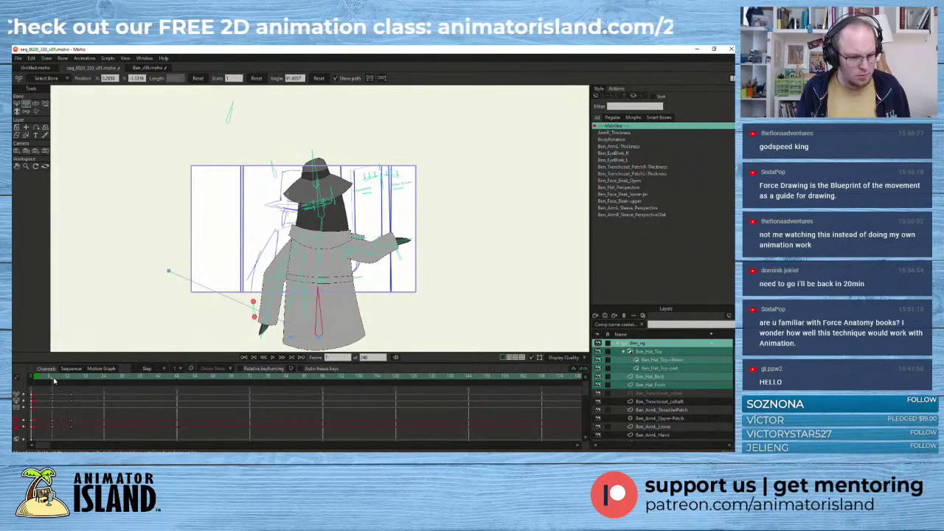
pyautogui.moveTo(319, 336); pyautogui.dragTo(313, 336)
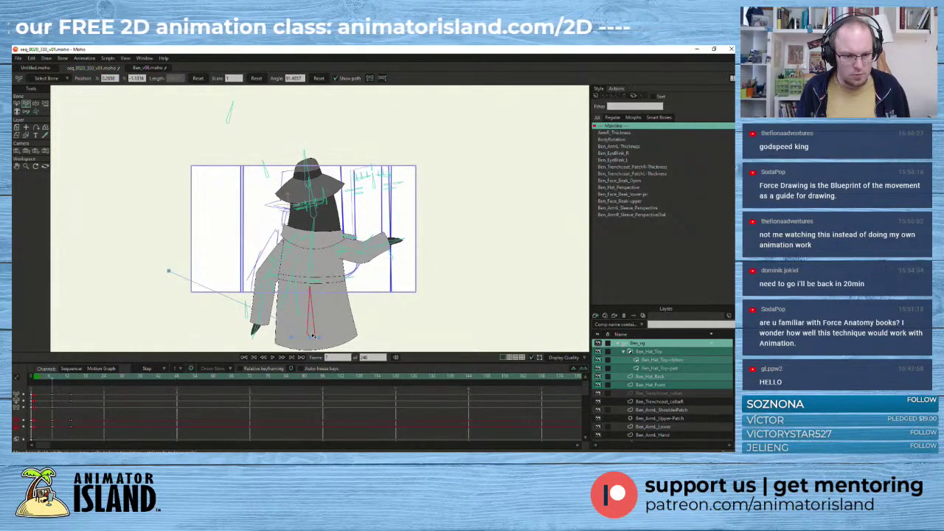
# - Bend the left arm closer to the body at frame 7 and shorten its lower arm bone
pyautogui.moveTo(354, 258); pyautogui.dragTo(376, 258)
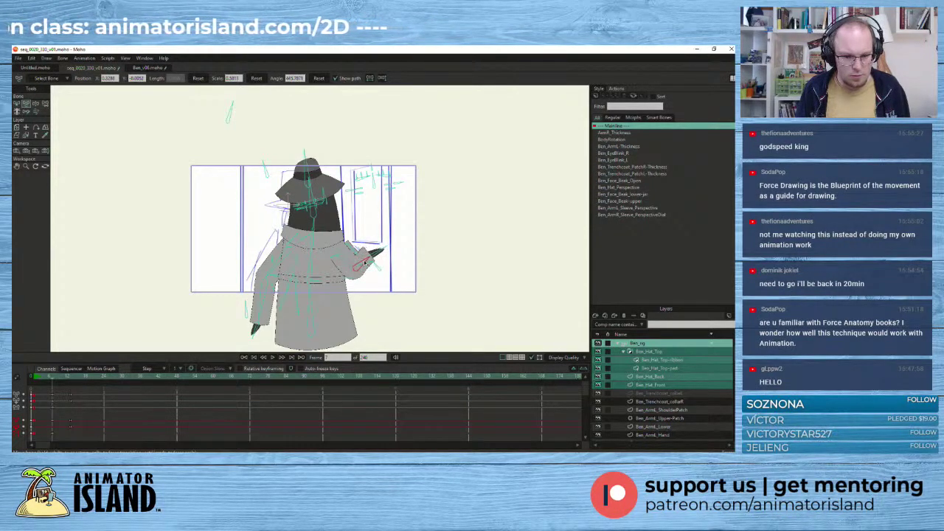
pyautogui.scroll(3, 343, 264)
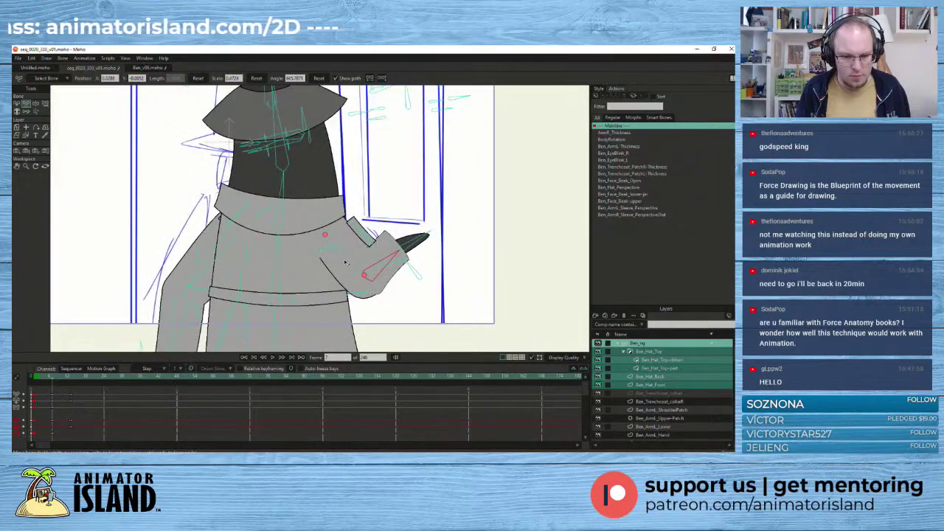
pyautogui.moveTo(367, 277); pyautogui.dragTo(365, 279)
# - Adjust the left shoulder patch bone and the left hand bone at frame 7 to fit the bent arm
pyautogui.click(353, 228)
pyautogui.click(348, 226)
pyautogui.scroll(-1, 345, 269)
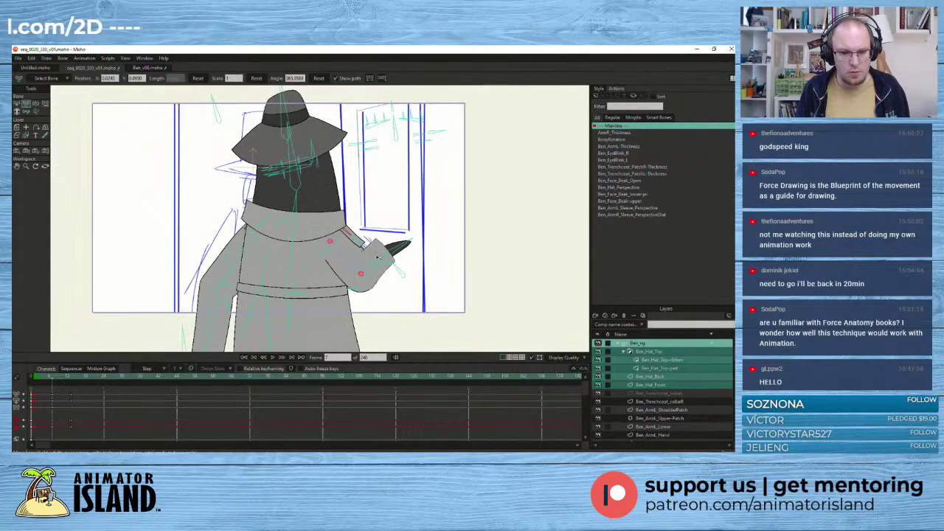
pyautogui.click(399, 248)
pyautogui.scroll(-1, 399, 248)
pyautogui.click(236, 307)
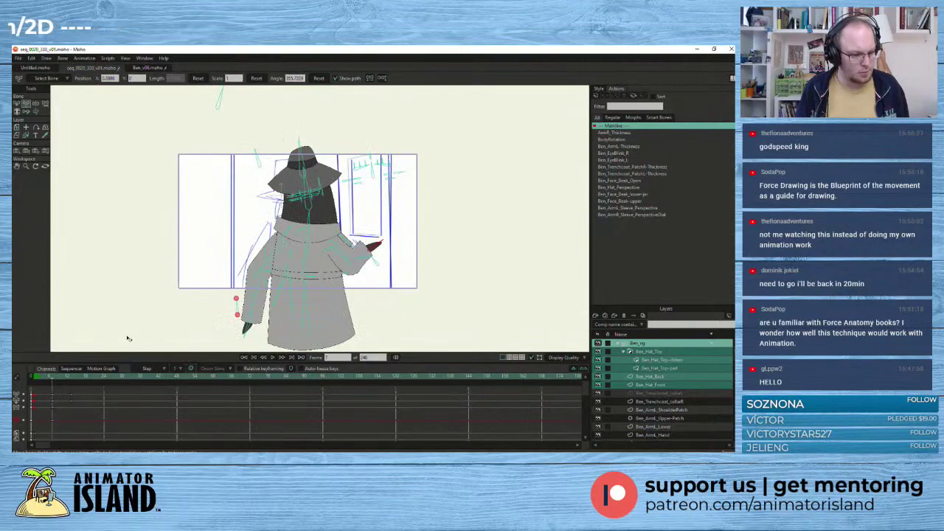
# - Select the left lower arm bone at frame 1 and review the turn between frames 1 and 15
pyautogui.moveTo(53, 379); pyautogui.dragTo(34, 385)
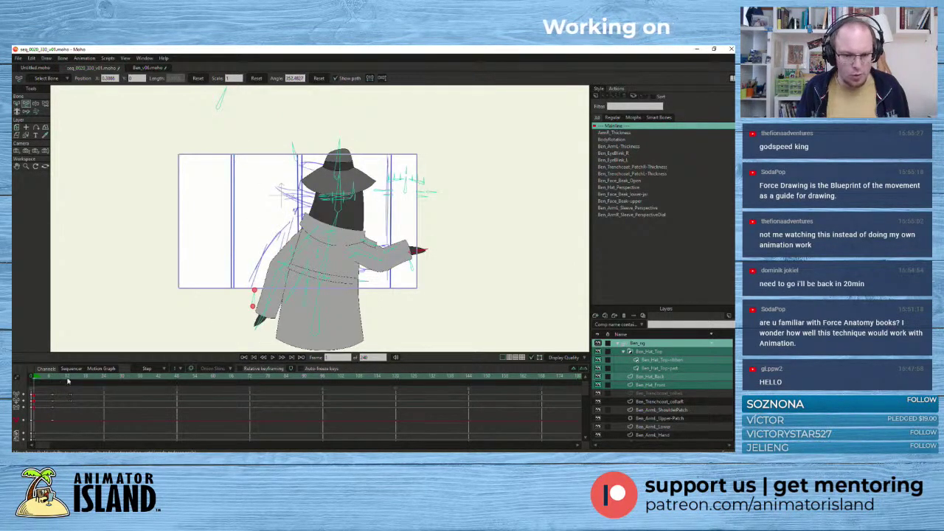
pyautogui.click(391, 262)
pyautogui.click(390, 262)
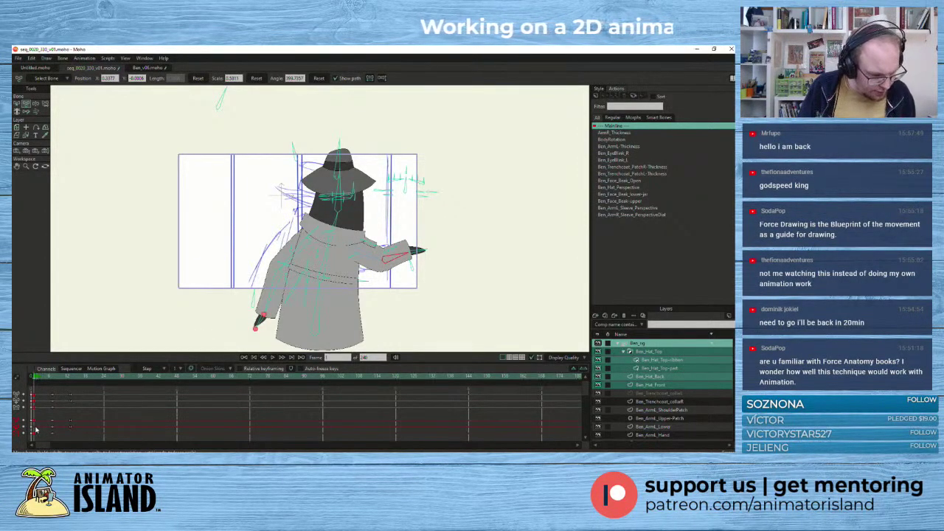
pyautogui.click(380, 252)
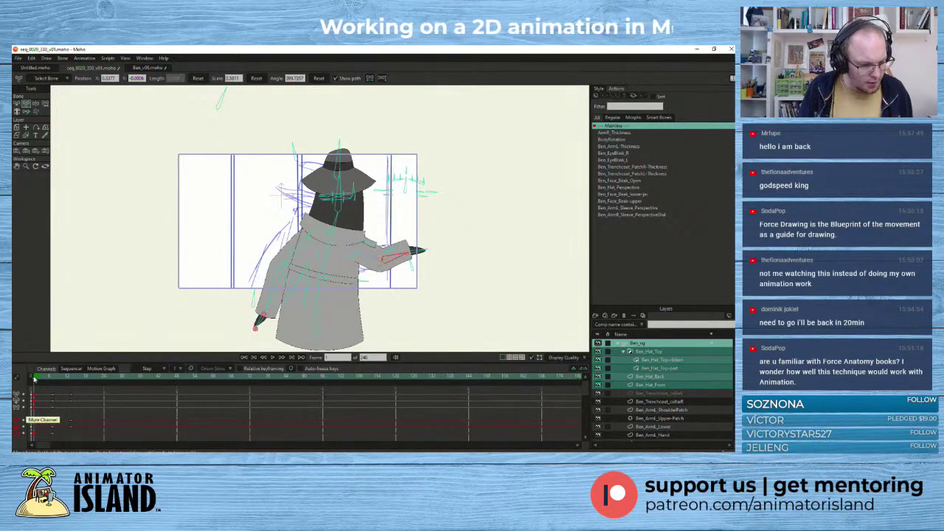
pyautogui.moveTo(35, 379); pyautogui.dragTo(77, 384)
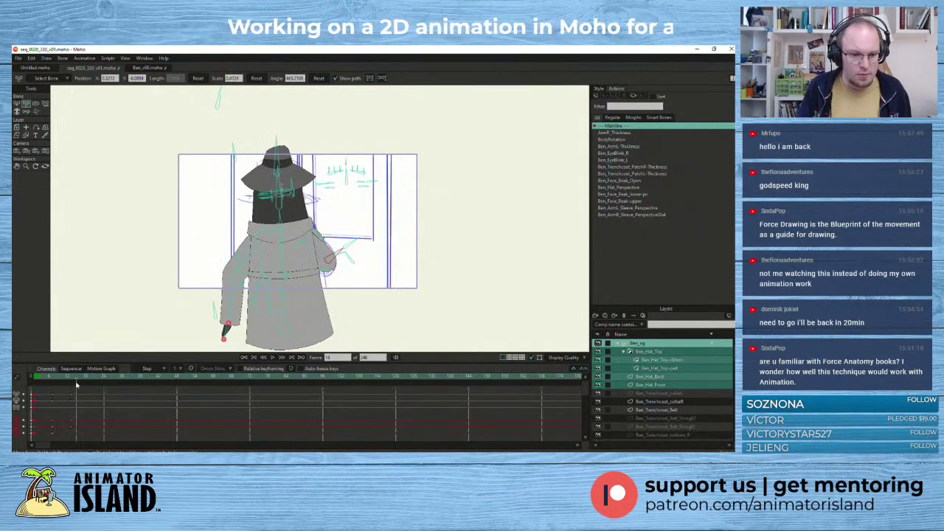
pyautogui.scroll(4, 255, 262)
pyautogui.scroll(-2, 272, 248)
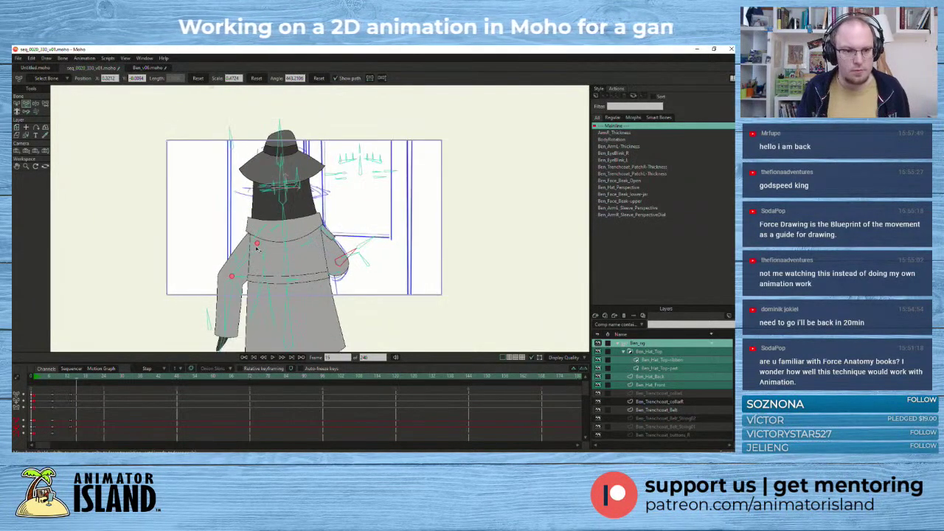
pyautogui.moveTo(472, 233); pyautogui.dragTo(444, 234)
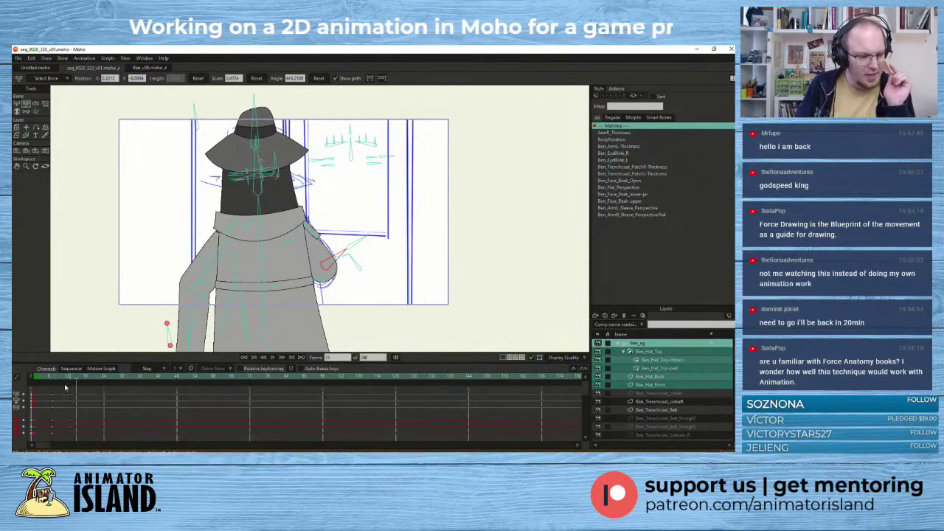
pyautogui.click(38, 380)
pyautogui.moveTo(39, 381)
pyautogui.mouseDown()
pyautogui.moveTo(79, 384)
pyautogui.moveTo(34, 394)
pyautogui.mouseUp()
pyautogui.click(46, 395)
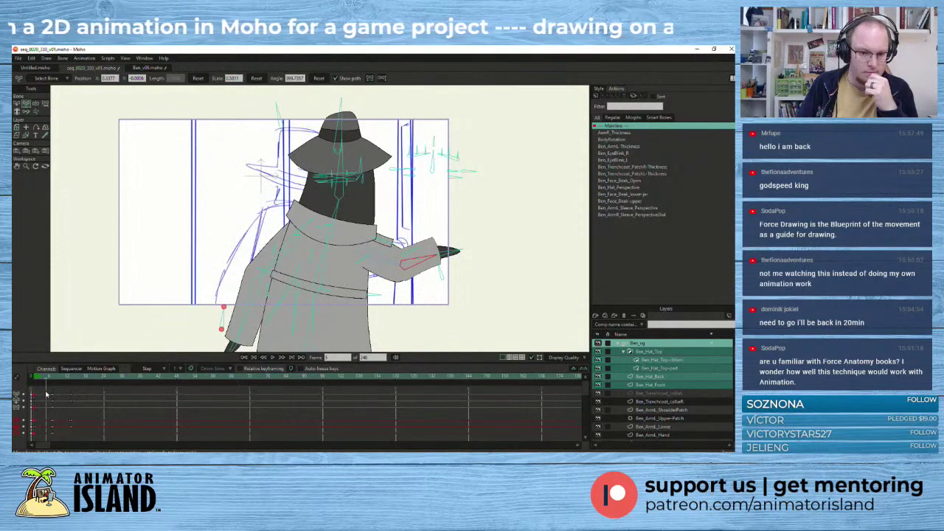
# - Straighten the right arm against the coat at frame 13 and nudge the small right shoulder bone under the collar
pyautogui.moveTo(47, 395); pyautogui.dragTo(70, 394)
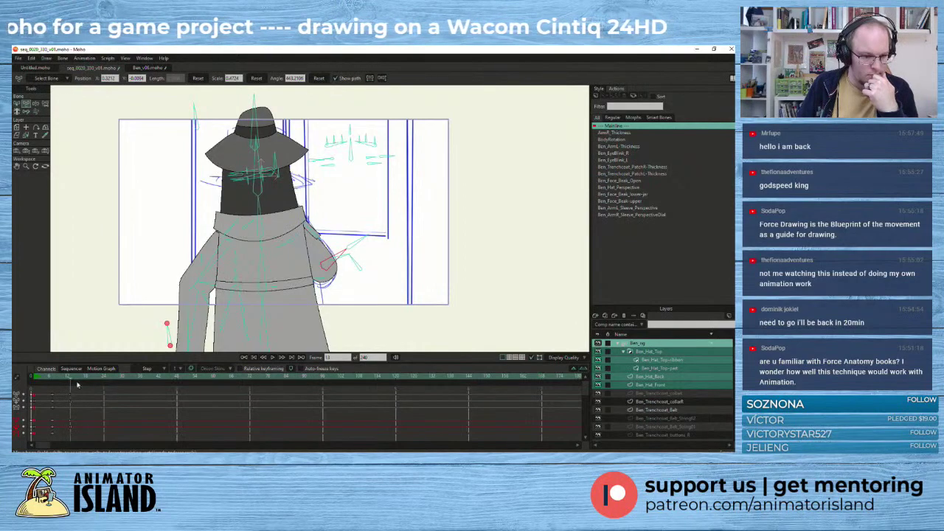
pyautogui.moveTo(210, 273); pyautogui.dragTo(200, 320)
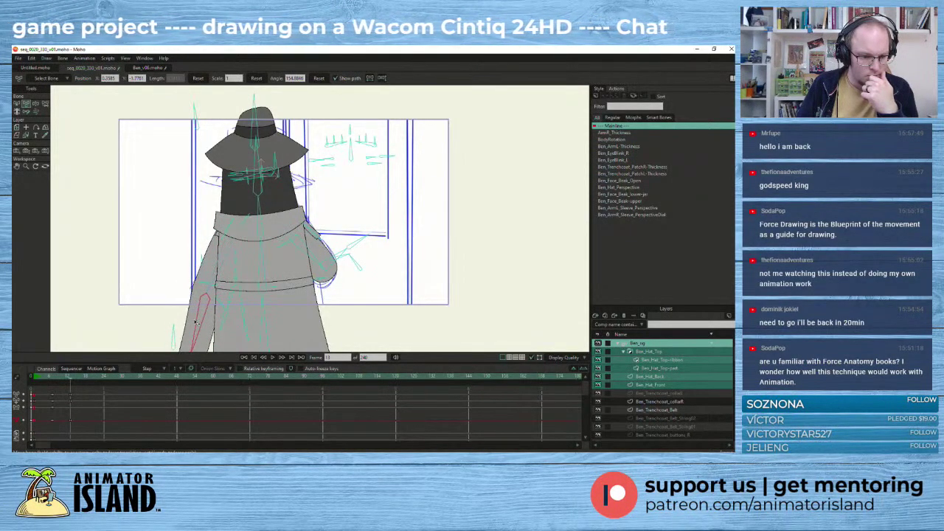
pyautogui.moveTo(216, 275); pyautogui.dragTo(211, 287)
pyautogui.click(232, 221)
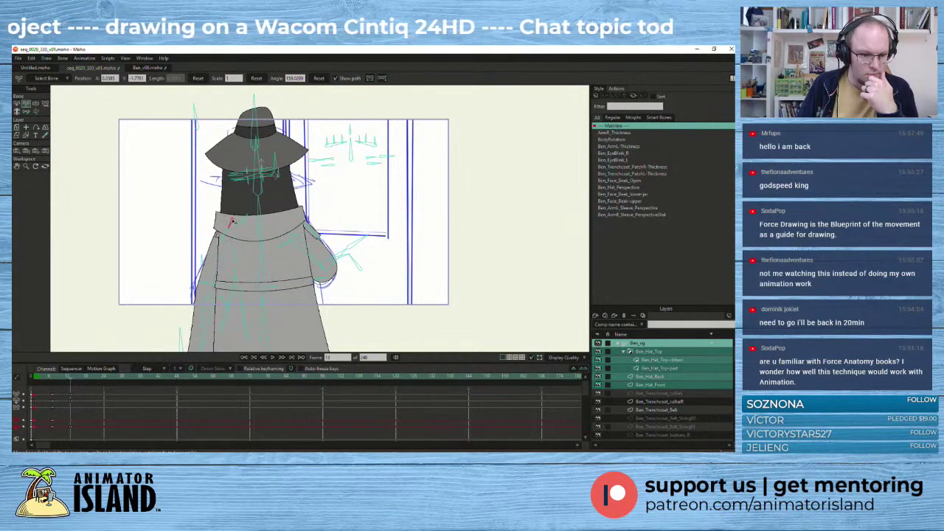
pyautogui.moveTo(235, 223); pyautogui.dragTo(233, 225)
# - Nudge the small right shoulder bone under the collar at frame 7 and check the motion through frame 15
pyautogui.moveTo(72, 380)
pyautogui.mouseDown()
pyautogui.moveTo(37, 380)
pyautogui.moveTo(56, 382)
pyautogui.mouseUp()
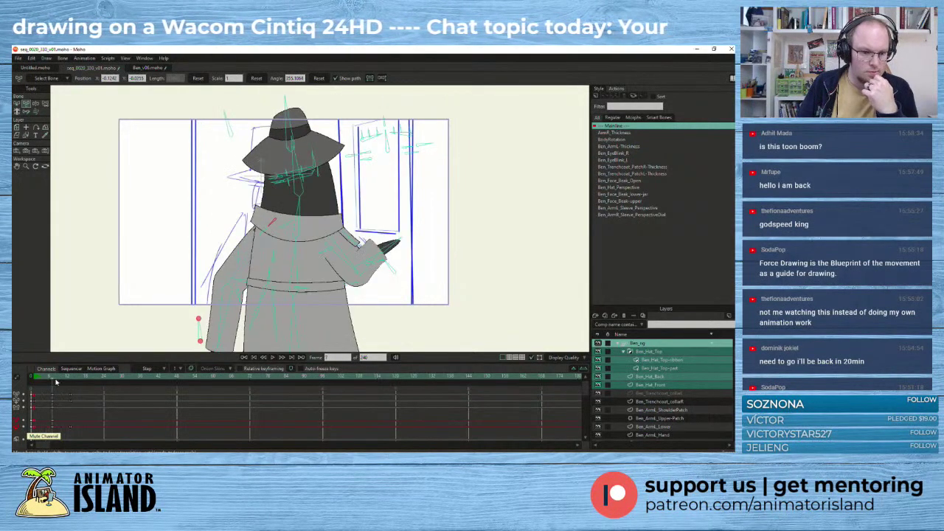
pyautogui.click(279, 225)
pyautogui.moveTo(277, 226); pyautogui.dragTo(279, 224)
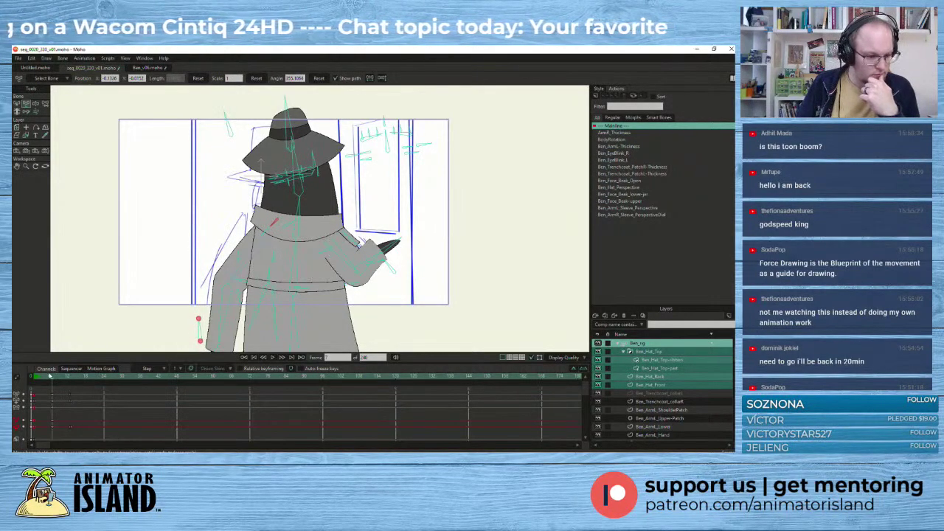
pyautogui.moveTo(53, 379); pyautogui.dragTo(76, 382)
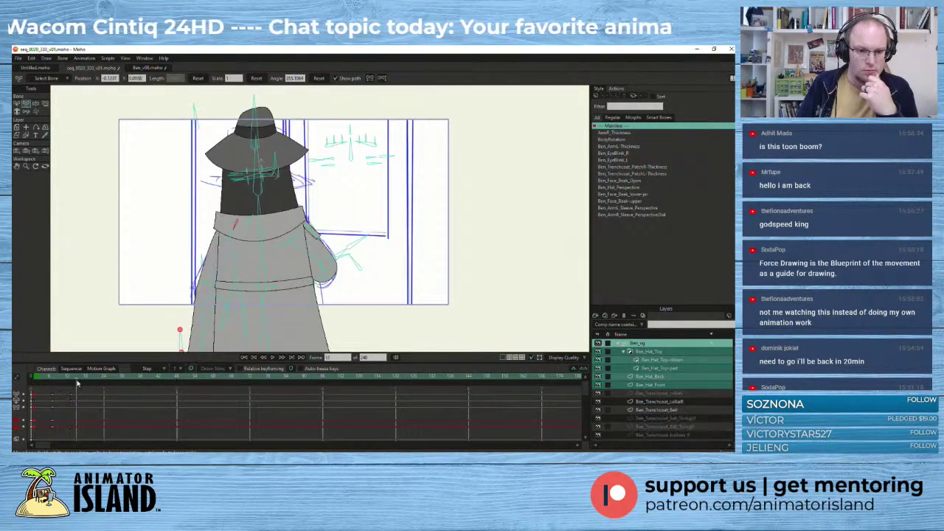
# - Save the project as a new version named seq_0020_330_v02.moho in the same folder
pyautogui.click(17, 58)
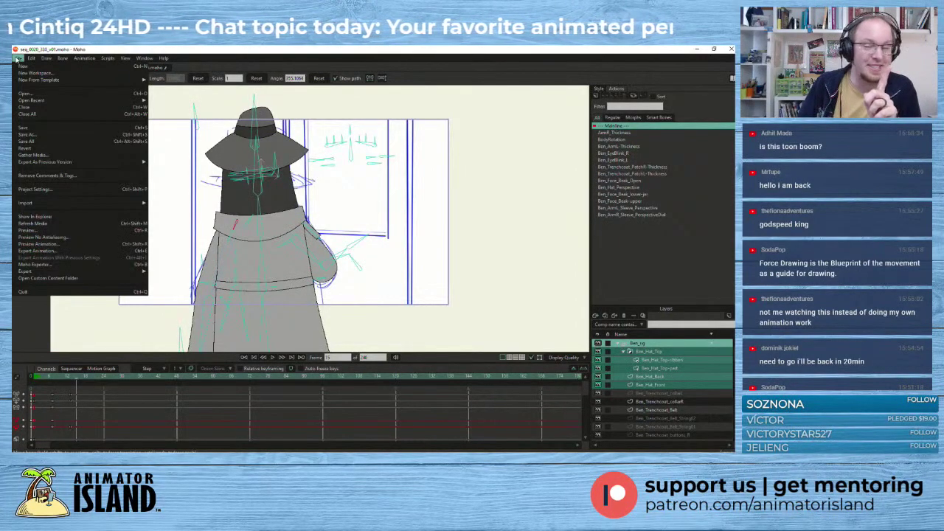
pyautogui.click(37, 136)
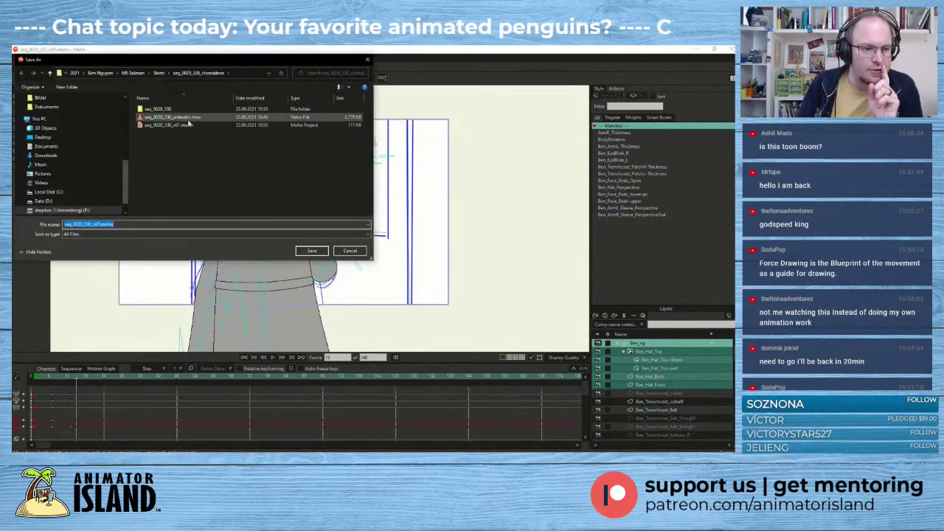
pyautogui.click(100, 224)
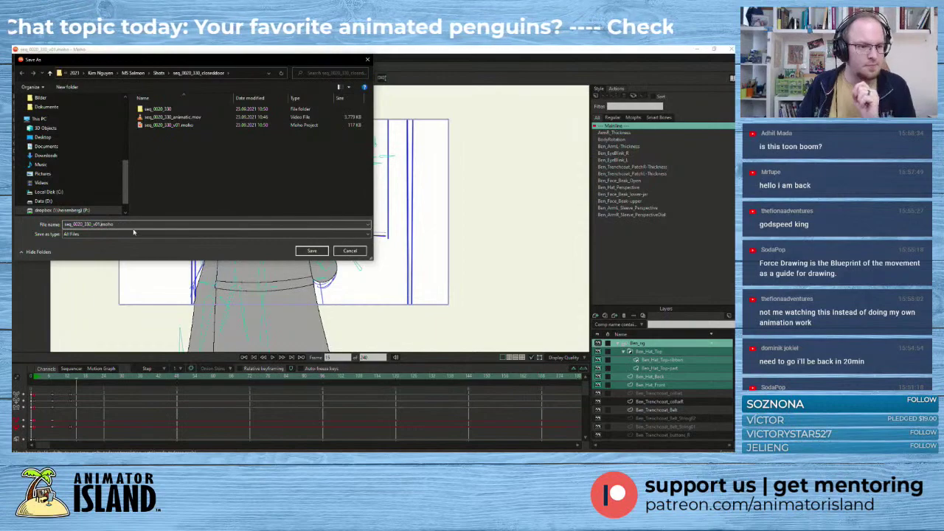
pyautogui.press('Return')
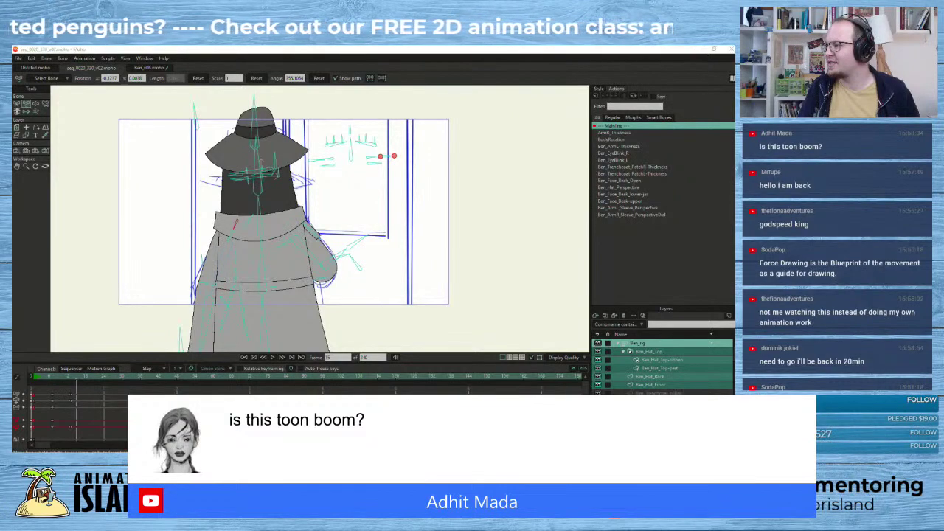
# - Shift the character slightly left at frame 7 using the lower coat bone
pyautogui.click(255, 186)
pyautogui.scroll(2, 144, 232)
pyautogui.moveTo(143, 231); pyautogui.dragTo(127, 240)
pyautogui.moveTo(77, 380); pyautogui.dragTo(52, 391)
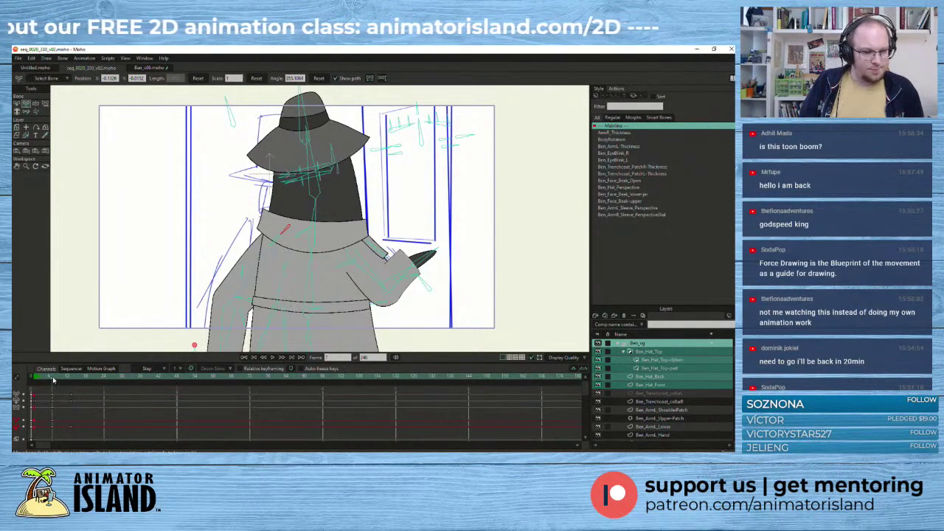
pyautogui.scroll(-1, 284, 288)
pyautogui.moveTo(54, 379)
pyautogui.mouseDown()
pyautogui.moveTo(72, 380)
pyautogui.moveTo(54, 384)
pyautogui.mouseUp()
pyautogui.scroll(-1, 288, 284)
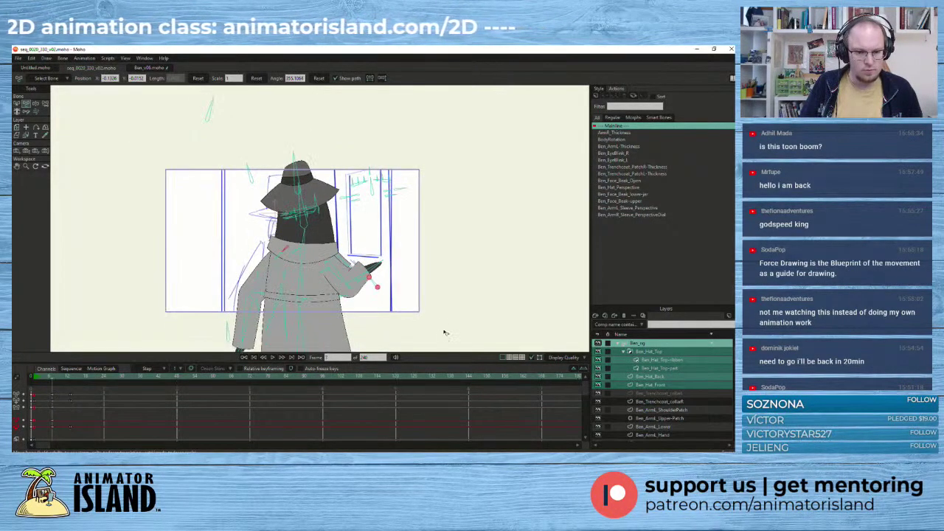
pyautogui.moveTo(445, 331); pyautogui.dragTo(449, 286)
pyautogui.click(303, 316)
pyautogui.moveTo(303, 316); pyautogui.dragTo(388, 232)
pyautogui.scroll(1, 389, 233)
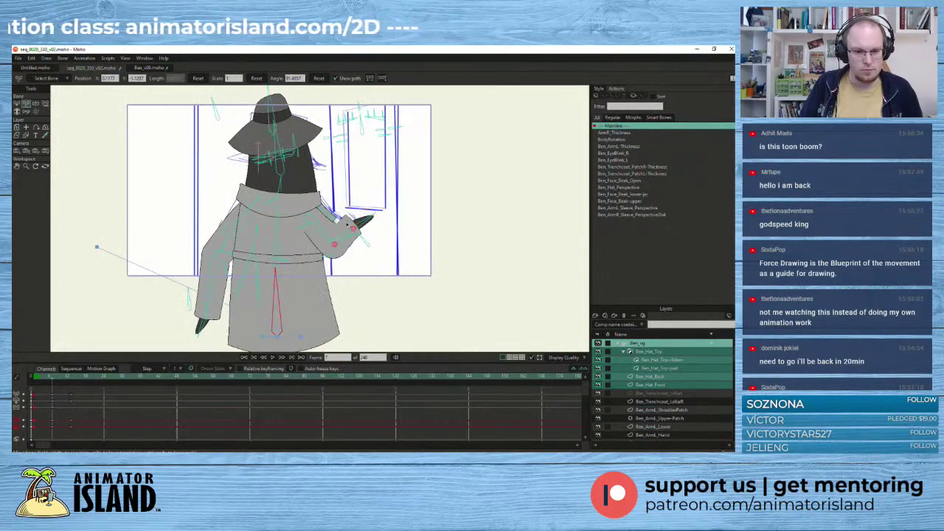
# - Rotate the left lower arm bone slightly at frame 7 to refine the bent arm
pyautogui.scroll(2, 344, 242)
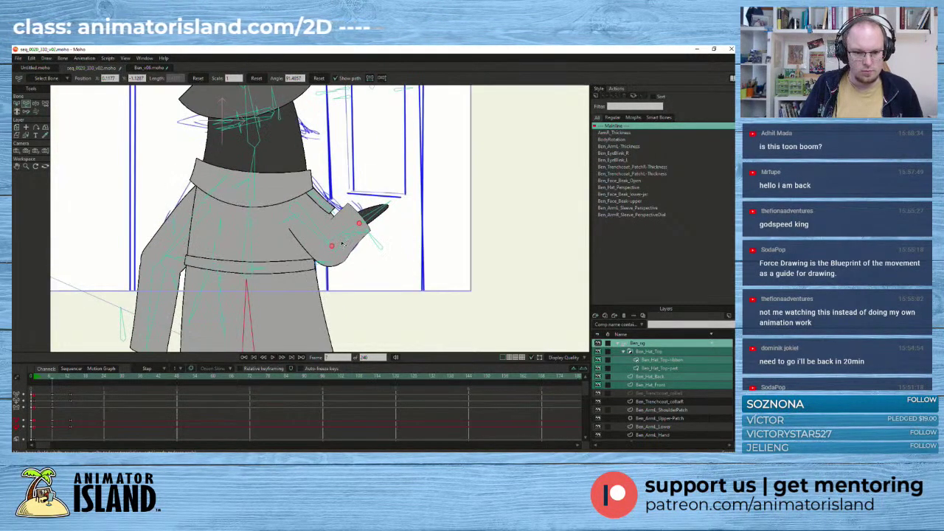
pyautogui.click(343, 245)
pyautogui.moveTo(343, 244)
pyautogui.mouseDown()
pyautogui.moveTo(335, 244)
pyautogui.moveTo(342, 235)
pyautogui.moveTo(338, 244)
pyautogui.mouseUp()
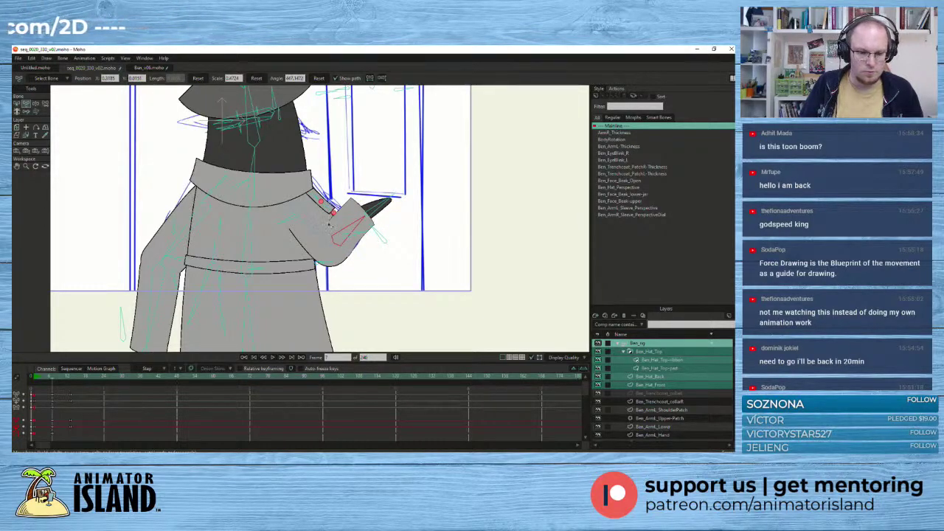
# - Reposition the Ben_ArmL_Upper-Patch layer at the left elbow on frame 7 and compare it with frame 1
pyautogui.scroll(2, 318, 219)
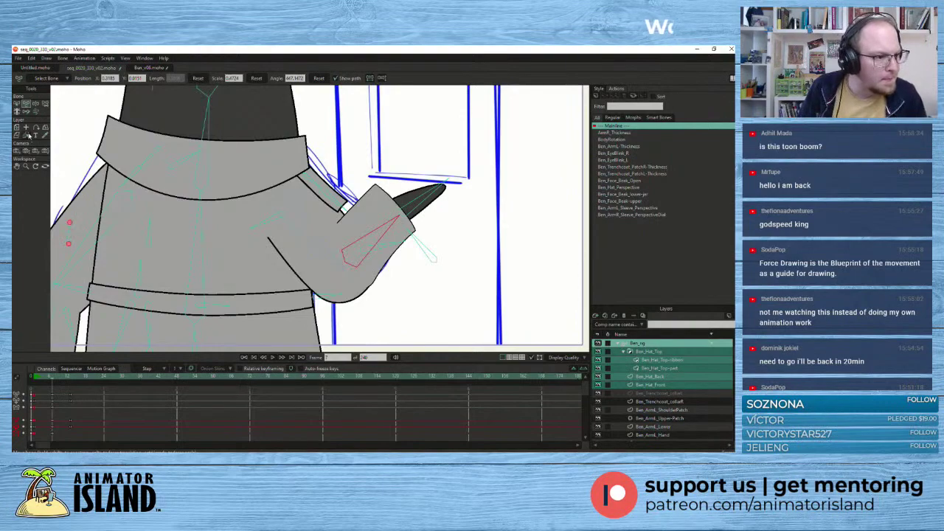
pyautogui.keyDown('ctrl'); pyautogui.keyDown('alt'); pyautogui.click(334, 245); pyautogui.keyUp('alt'); pyautogui.keyUp('ctrl')
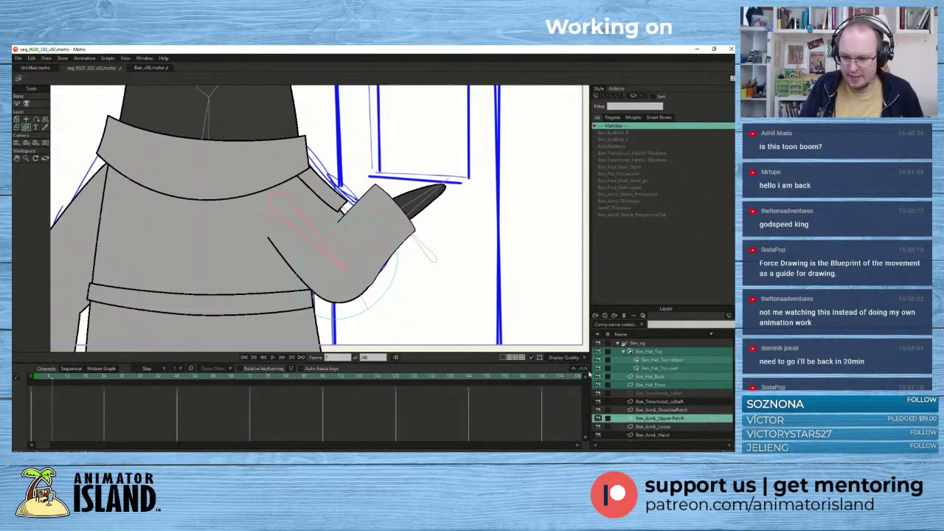
pyautogui.scroll(-1, 667, 400)
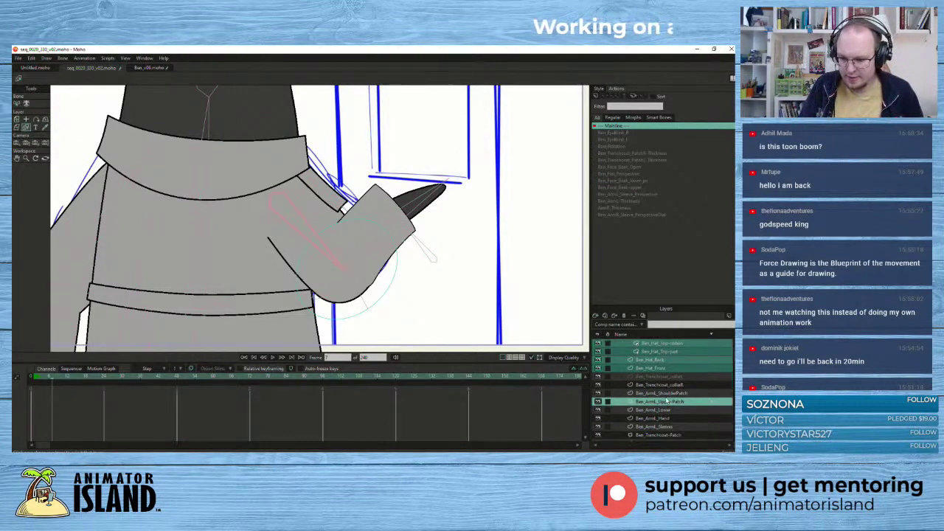
pyautogui.click(17, 119)
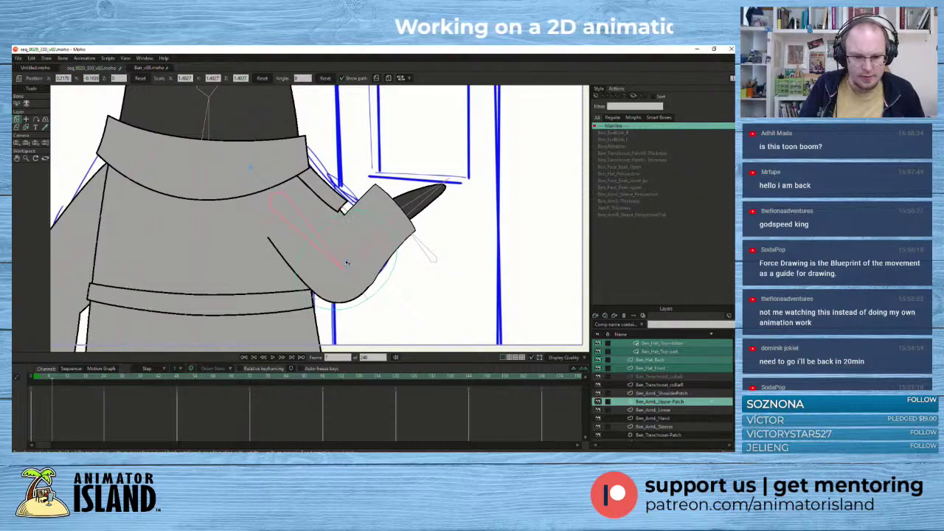
pyautogui.scroll(-5, 346, 263)
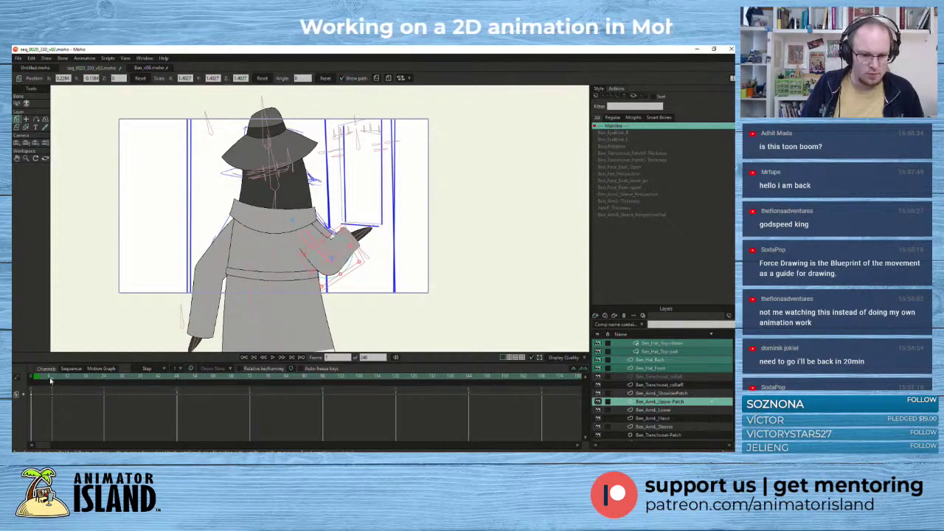
pyautogui.moveTo(48, 380); pyautogui.dragTo(34, 382)
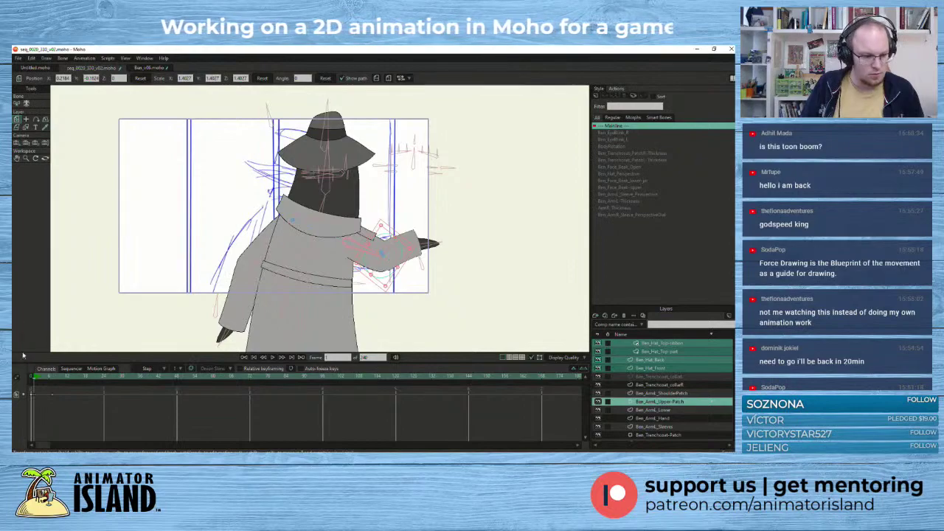
pyautogui.moveTo(34, 380)
pyautogui.mouseDown()
pyautogui.moveTo(59, 380)
pyautogui.moveTo(34, 380)
pyautogui.mouseUp()
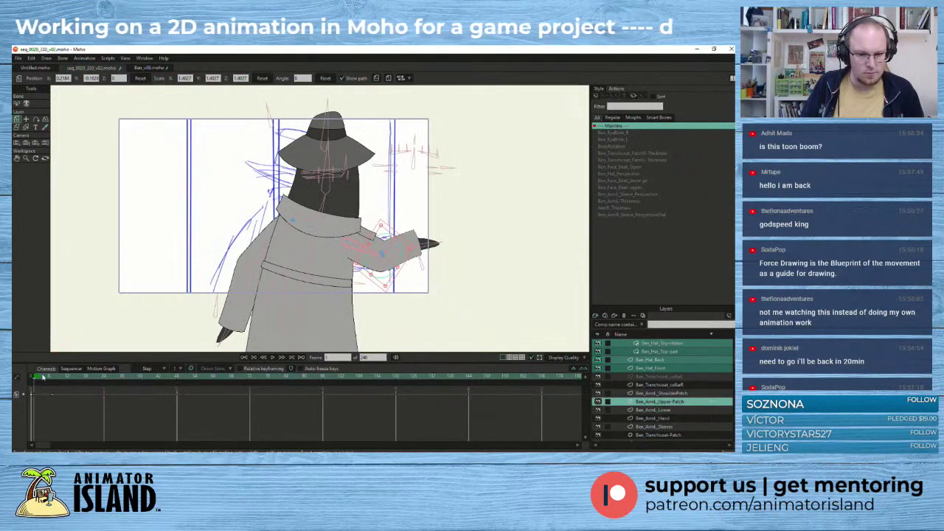
# - Add keyframes at frame 1 to the Ben_rig layer, including all of its sub-layers
pyautogui.click(17, 104)
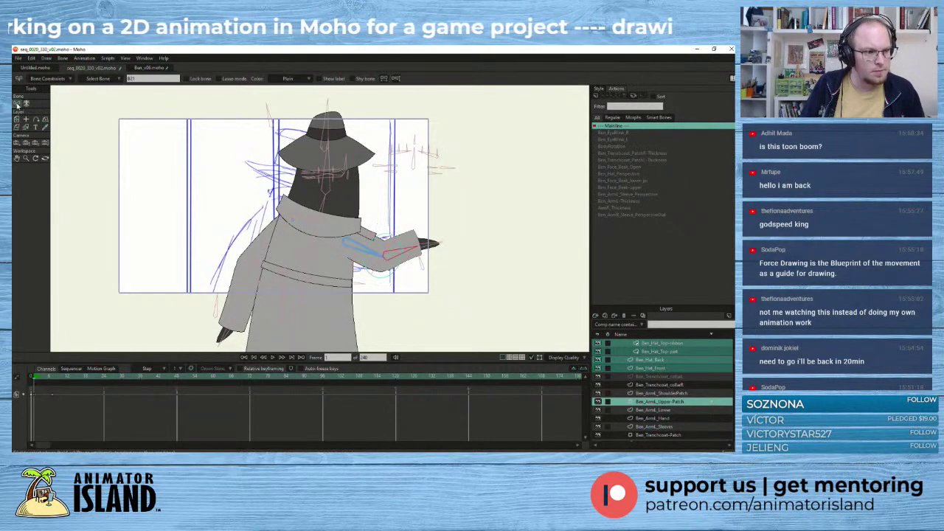
pyautogui.click(360, 232)
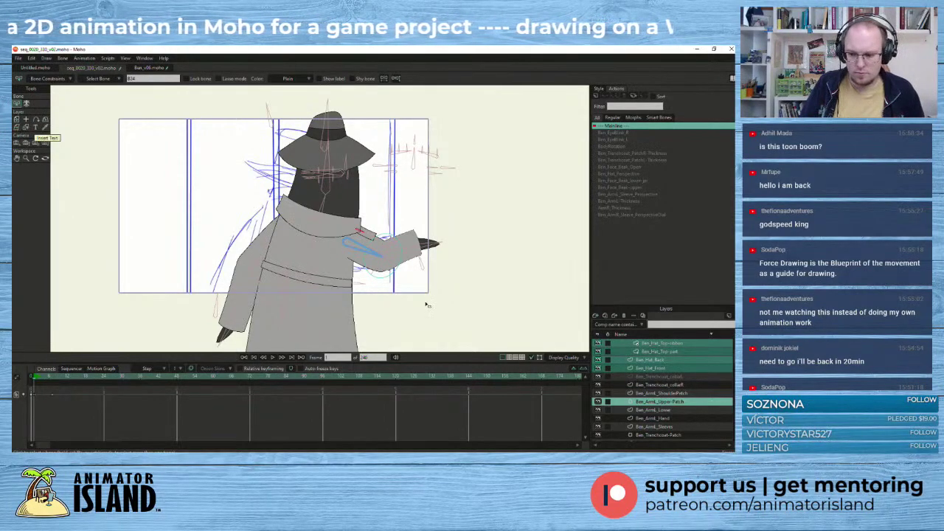
pyautogui.click(23, 119)
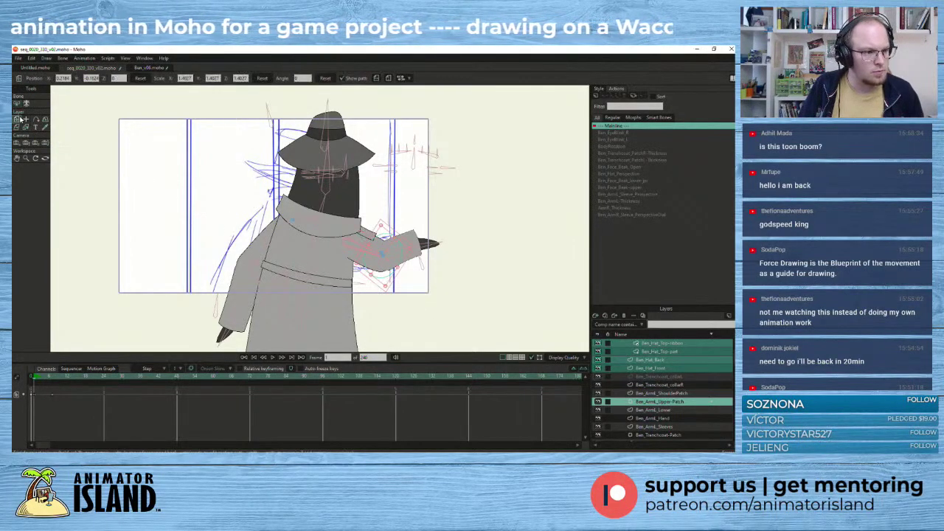
pyautogui.scroll(1, 697, 365)
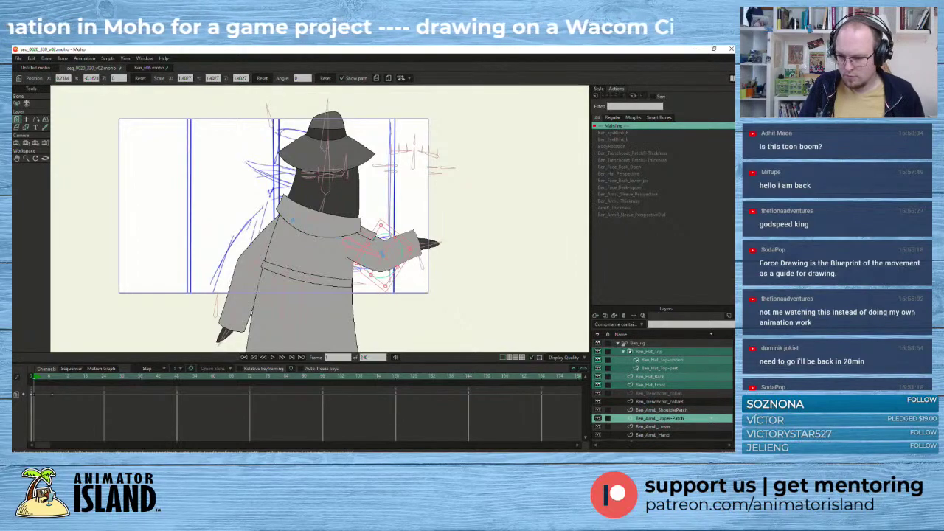
pyautogui.click(648, 345)
pyautogui.scroll(3, 341, 240)
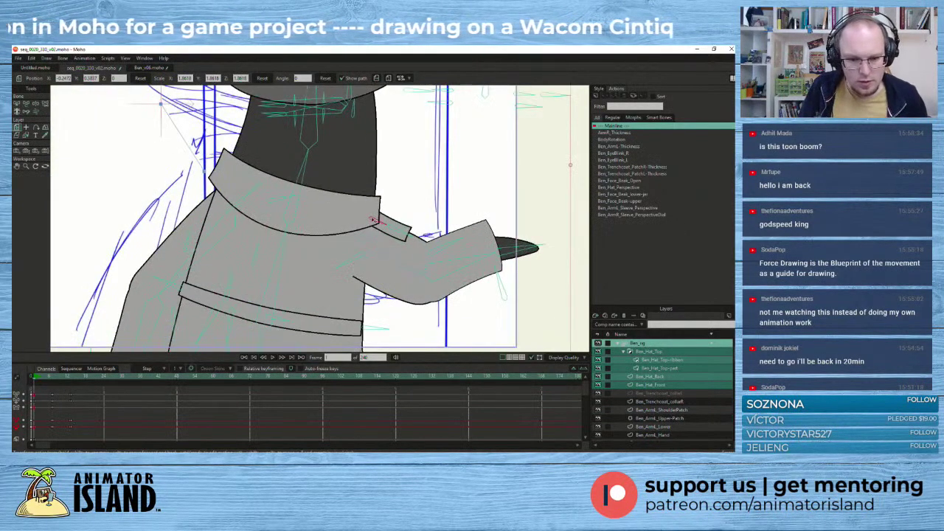
pyautogui.click(26, 104)
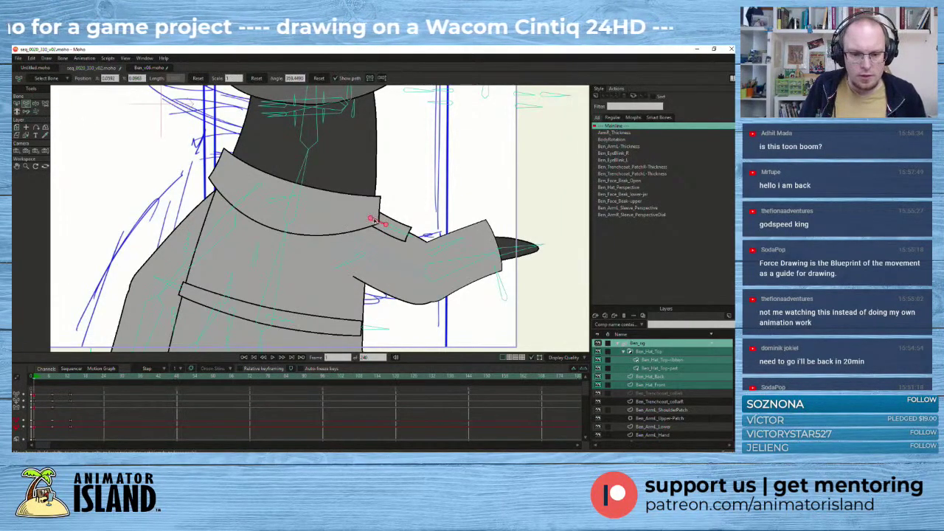
pyautogui.rightClick(35, 423)
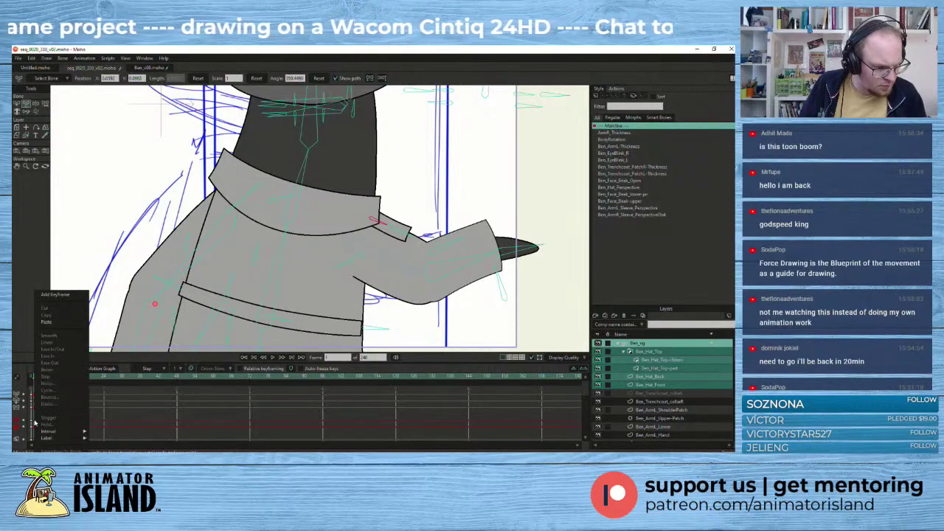
pyautogui.click(153, 429)
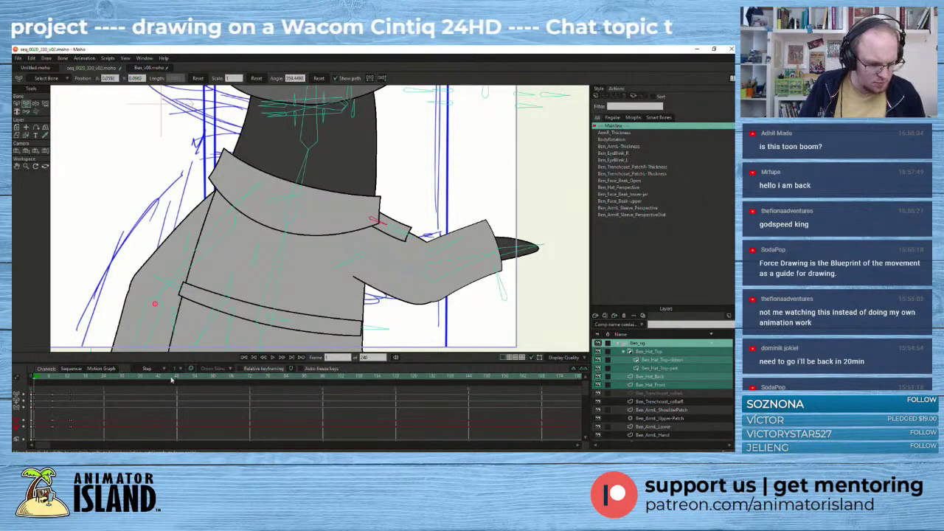
pyautogui.click(85, 58)
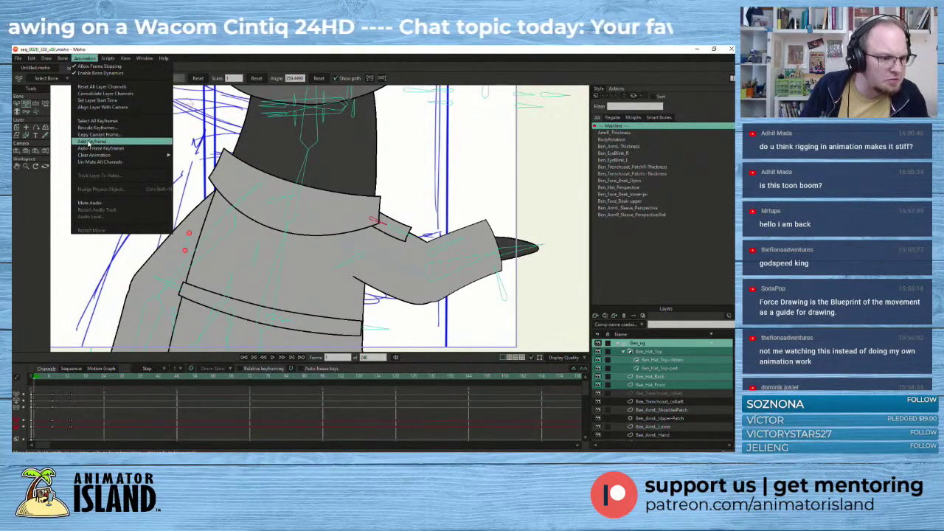
pyautogui.click(88, 141)
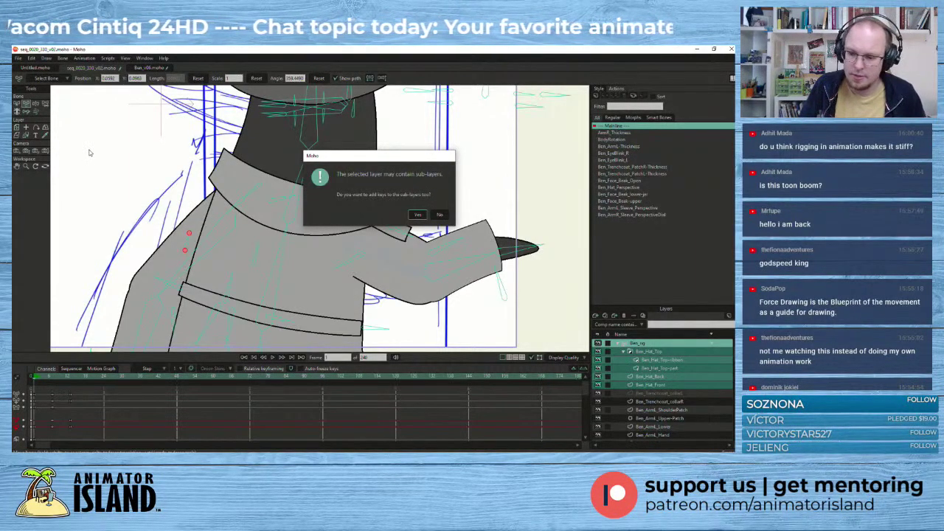
pyautogui.click(421, 216)
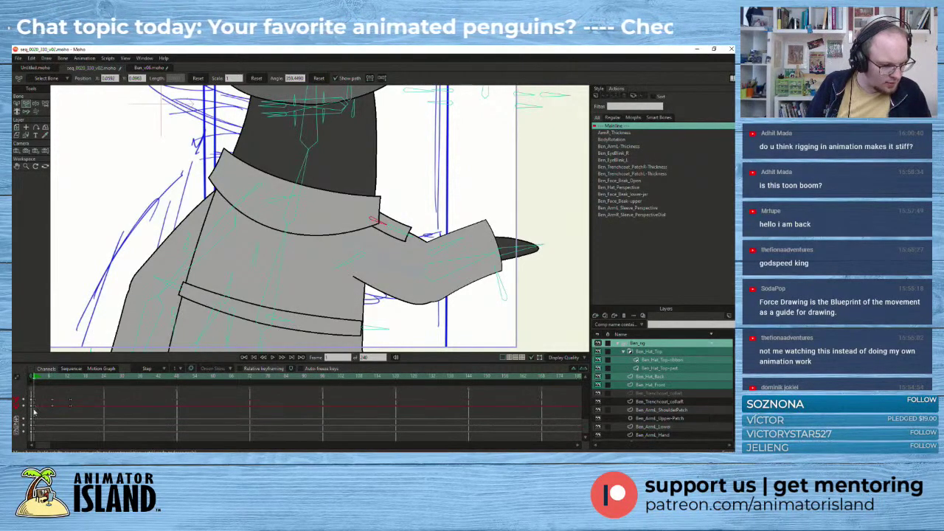
# - Scrub the back-view turn from frame 1 to frame 10 to review the motion between the poses
pyautogui.scroll(1, 37, 415)
pyautogui.scroll(-3, 222, 199)
pyautogui.scroll(1, 219, 196)
pyautogui.moveTo(185, 186); pyautogui.dragTo(210, 210)
pyautogui.click(165, 330)
pyautogui.moveTo(38, 379)
pyautogui.mouseDown()
pyautogui.moveTo(78, 385)
pyautogui.moveTo(34, 385)
pyautogui.moveTo(62, 385)
pyautogui.mouseUp()
pyautogui.click(349, 240)
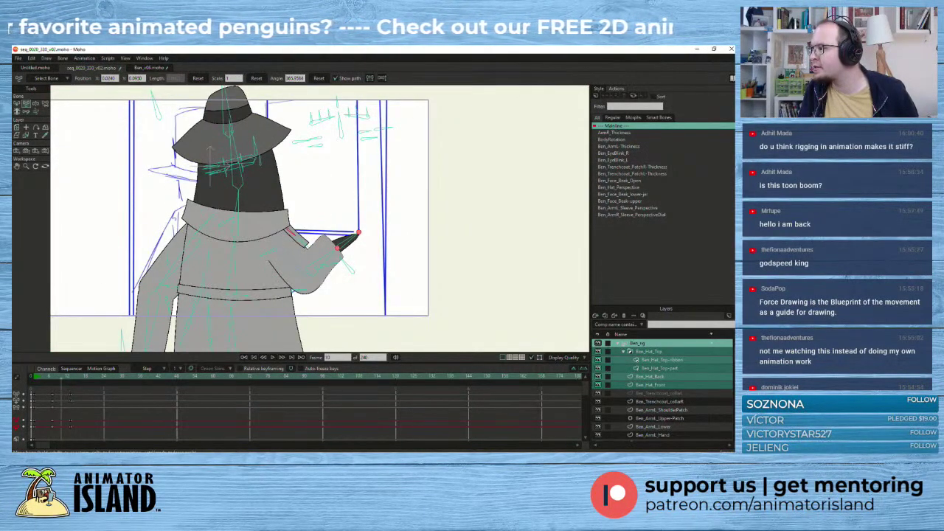
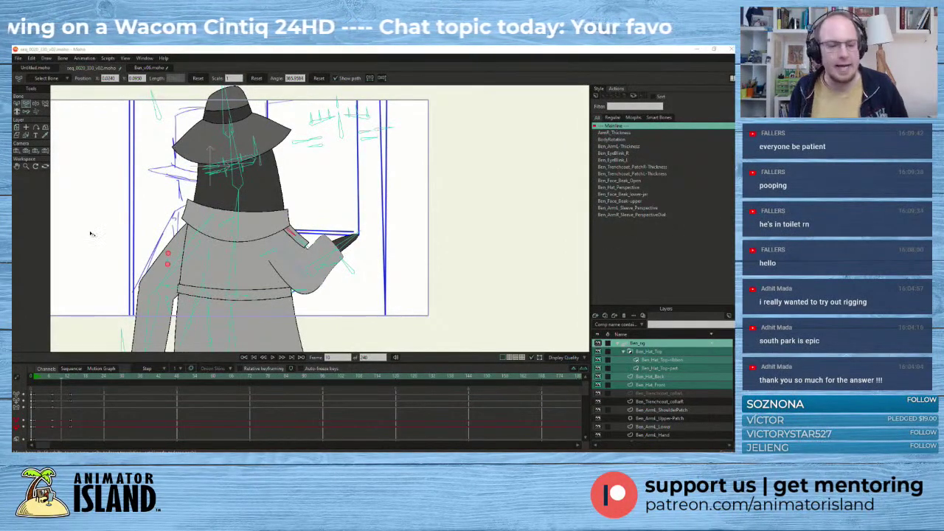
# - Examine the frame 7 pose, especially the bent left arm, and compare it with frame 9
pyautogui.moveTo(54, 379)
pyautogui.mouseDown()
pyautogui.moveTo(35, 385)
pyautogui.moveTo(75, 387)
pyautogui.moveTo(53, 387)
pyautogui.mouseUp()
pyautogui.scroll(-4, 99, 272)
pyautogui.moveTo(110, 254); pyautogui.dragTo(184, 226)
pyautogui.scroll(3, 204, 246)
pyautogui.click(302, 318)
pyautogui.click(302, 317)
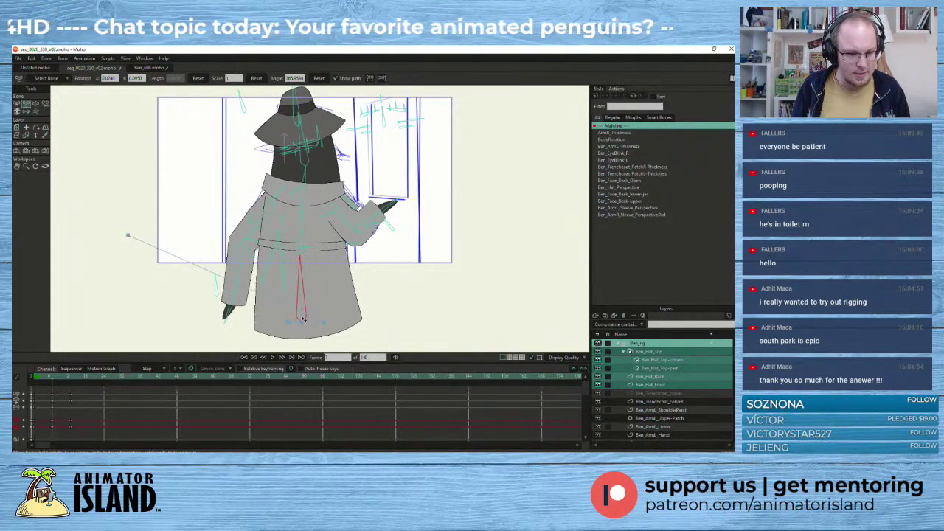
pyautogui.click(382, 210)
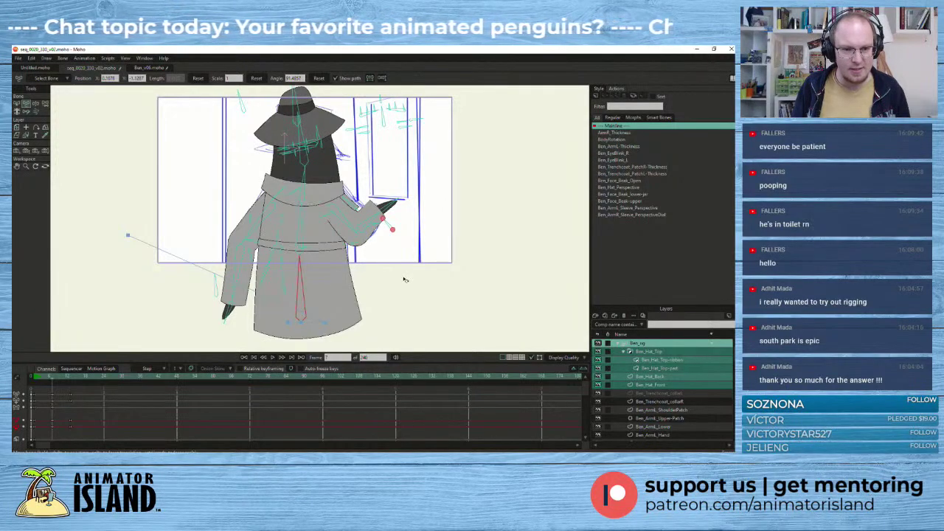
pyautogui.scroll(2, 400, 291)
pyautogui.scroll(-1, 398, 301)
pyautogui.scroll(1, 398, 302)
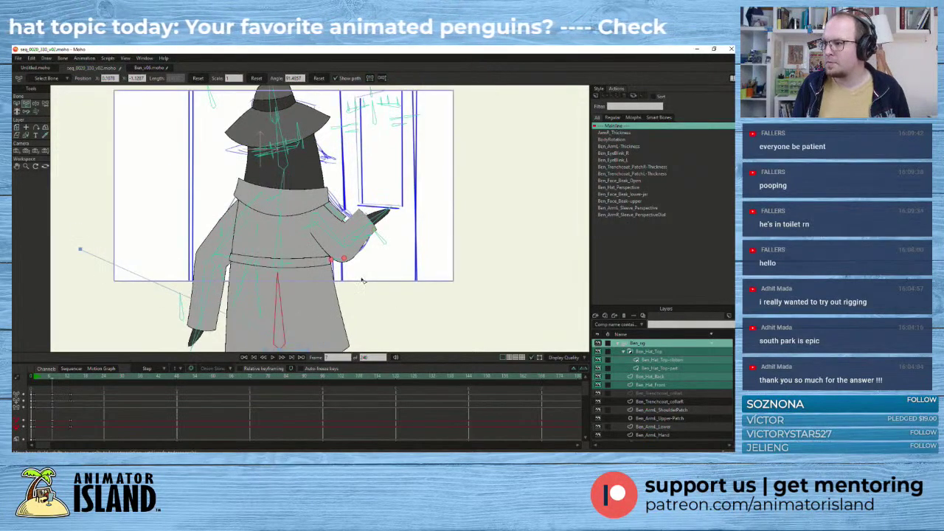
pyautogui.moveTo(362, 281); pyautogui.dragTo(379, 300)
pyautogui.scroll(1, 384, 297)
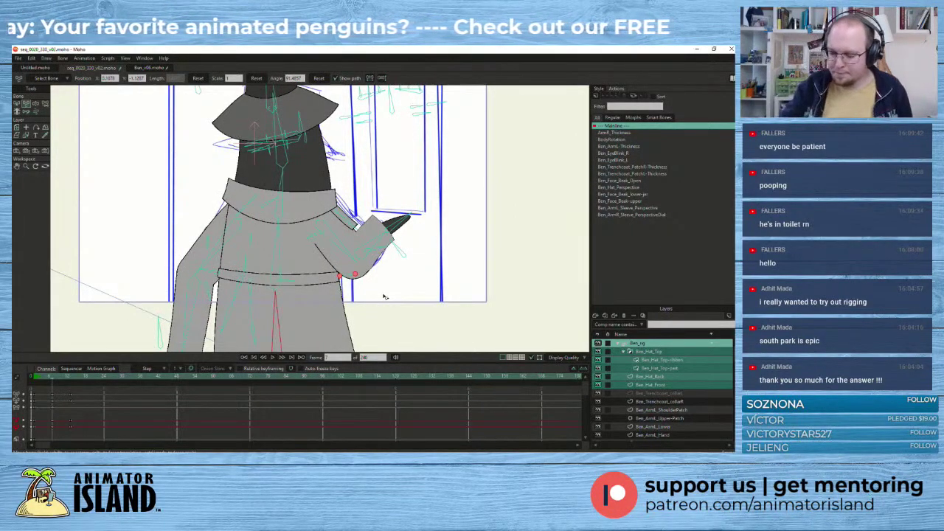
pyautogui.scroll(-1, 384, 296)
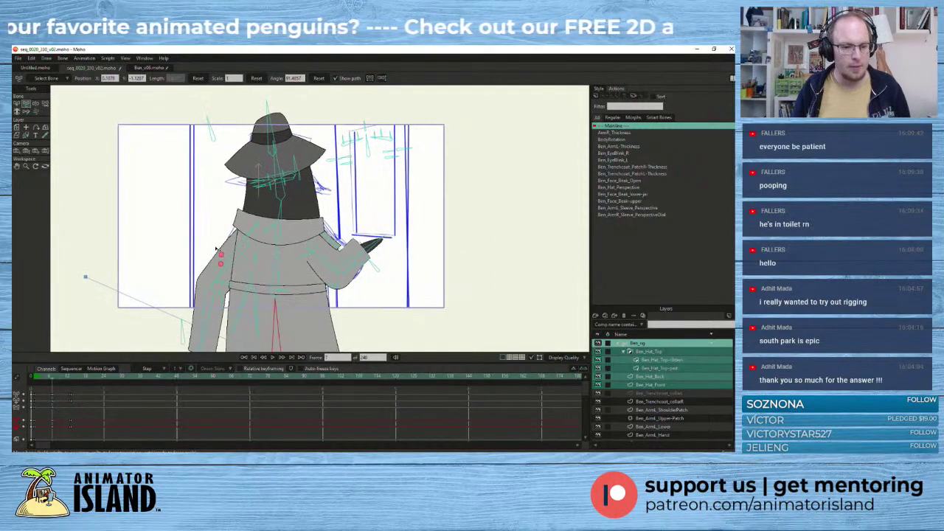
pyautogui.moveTo(43, 382)
pyautogui.mouseDown()
pyautogui.moveTo(34, 384)
pyautogui.moveTo(74, 385)
pyautogui.moveTo(33, 391)
pyautogui.moveTo(71, 392)
pyautogui.moveTo(57, 391)
pyautogui.mouseUp()
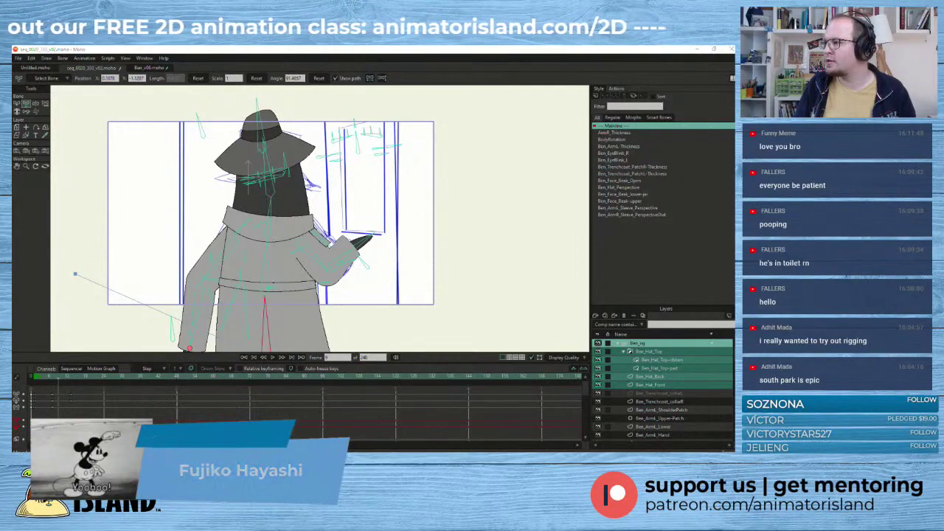
pyautogui.click(319, 275)
pyautogui.click(171, 329)
# - At frame 3, shift the character slightly left using the lower coat bone and adjust the left upper arm
pyautogui.moveTo(59, 378)
pyautogui.mouseDown()
pyautogui.moveTo(34, 382)
pyautogui.moveTo(48, 384)
pyautogui.mouseUp()
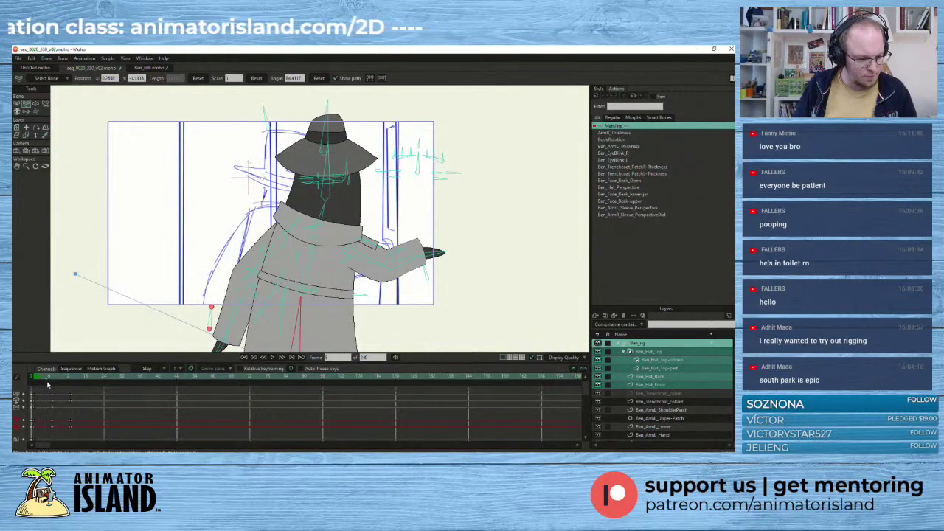
pyautogui.moveTo(45, 384); pyautogui.dragTo(41, 385)
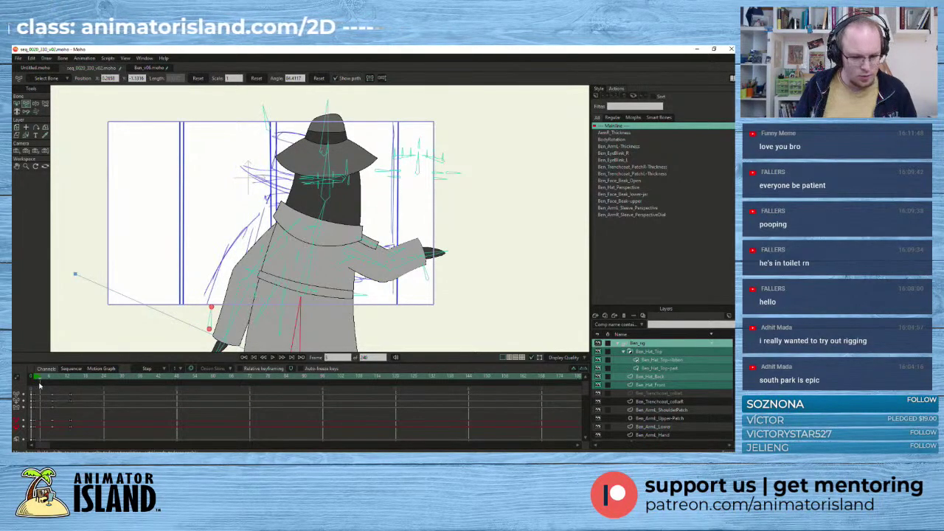
pyautogui.scroll(-1, 224, 166)
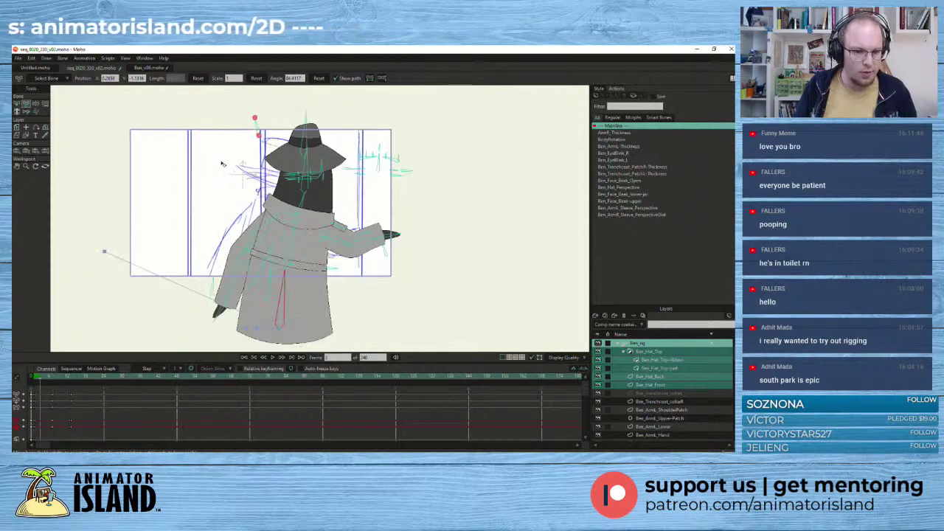
pyautogui.scroll(1, 191, 194)
pyautogui.moveTo(191, 193); pyautogui.dragTo(165, 183)
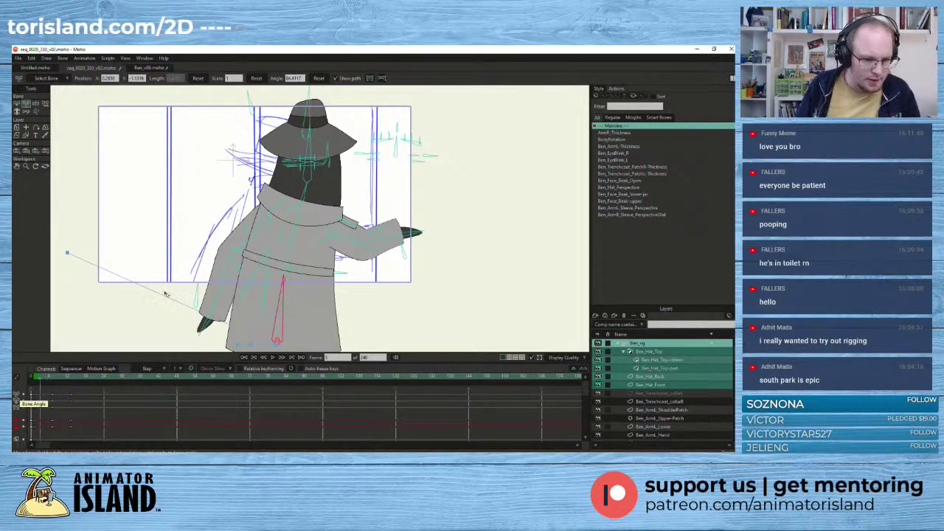
pyautogui.scroll(-1, 170, 233)
pyautogui.scroll(1, 168, 236)
pyautogui.moveTo(166, 237); pyautogui.dragTo(172, 237)
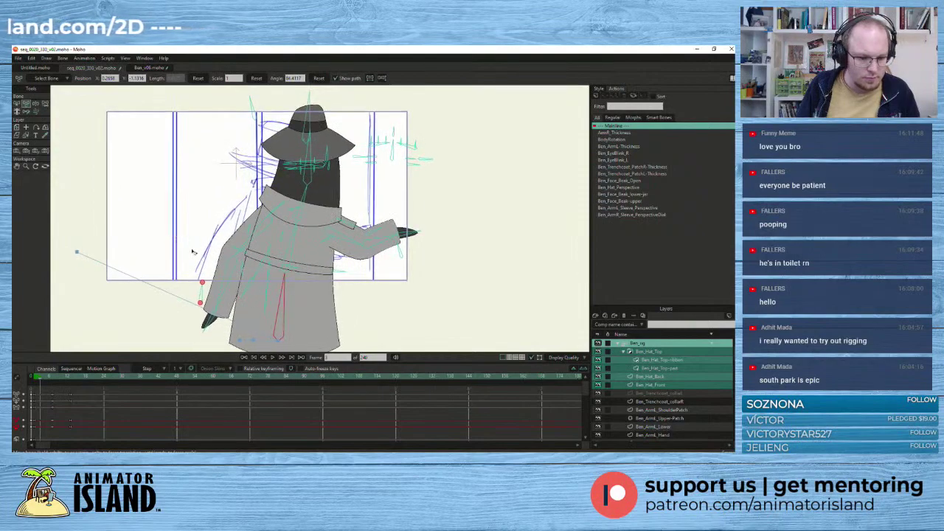
pyautogui.moveTo(280, 336); pyautogui.dragTo(276, 336)
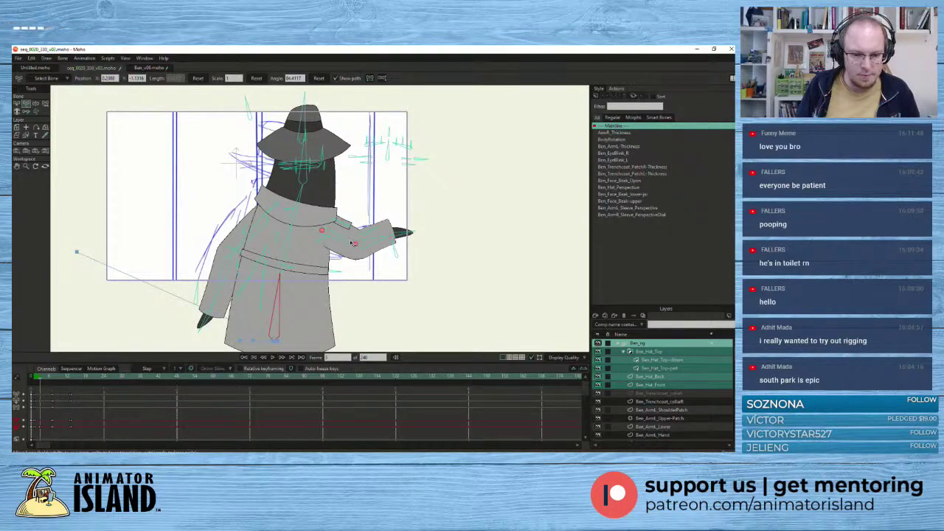
pyautogui.click(351, 242)
pyautogui.moveTo(351, 242); pyautogui.dragTo(377, 242)
pyautogui.click(286, 252)
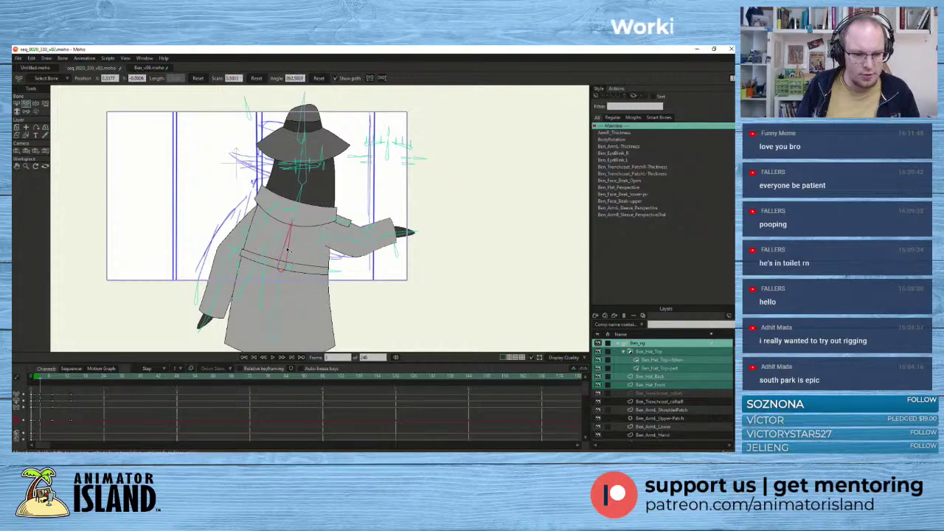
# - At frame 5, shift the character further left with the lower coat bone and rotate the upper body slightly
pyautogui.click(43, 378)
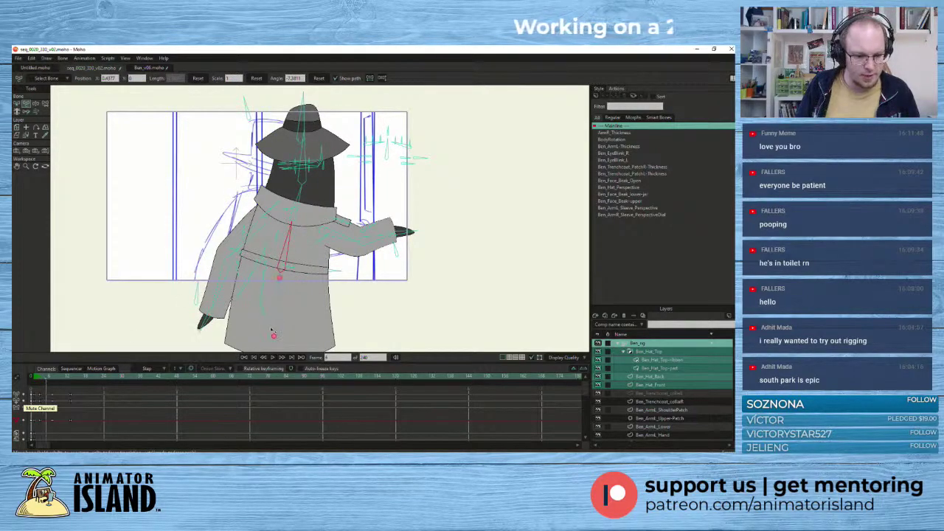
pyautogui.moveTo(274, 337); pyautogui.dragTo(257, 338)
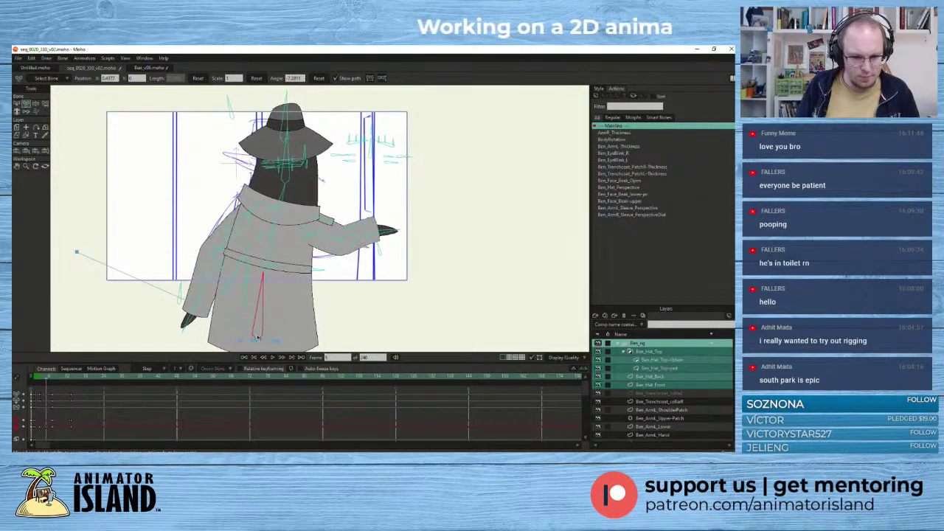
pyautogui.moveTo(276, 237); pyautogui.dragTo(274, 220)
pyautogui.click(282, 198)
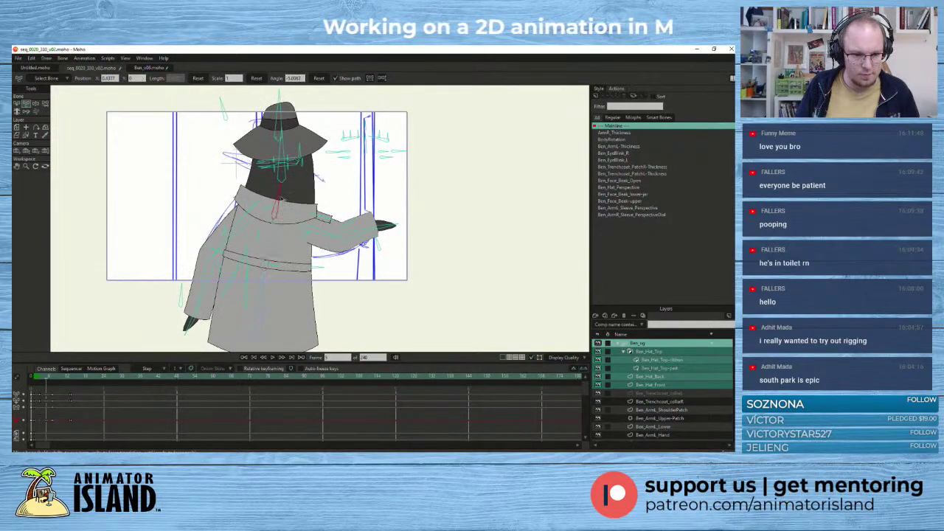
# - Rotate the left lower arm nearly horizontal and shorten the left arm at frame 5
pyautogui.click(315, 235)
pyautogui.moveTo(328, 237); pyautogui.dragTo(358, 237)
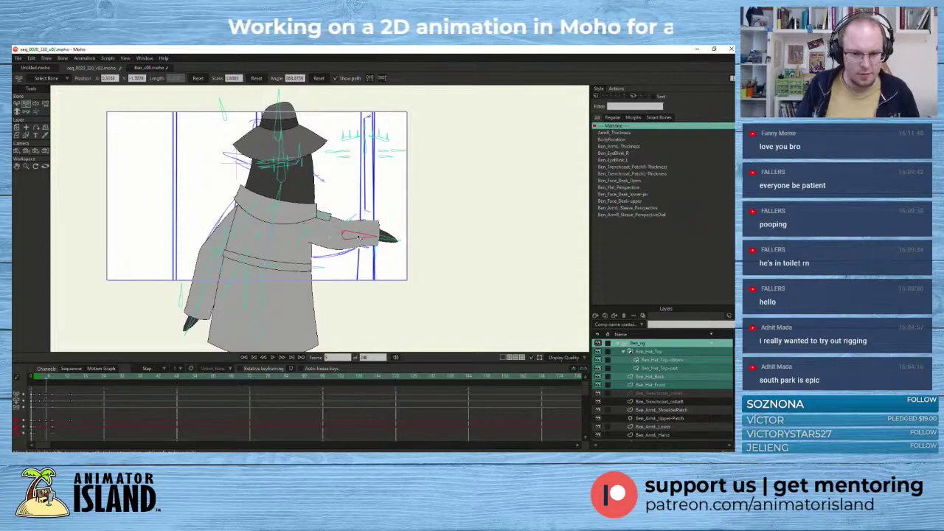
pyautogui.click(319, 233)
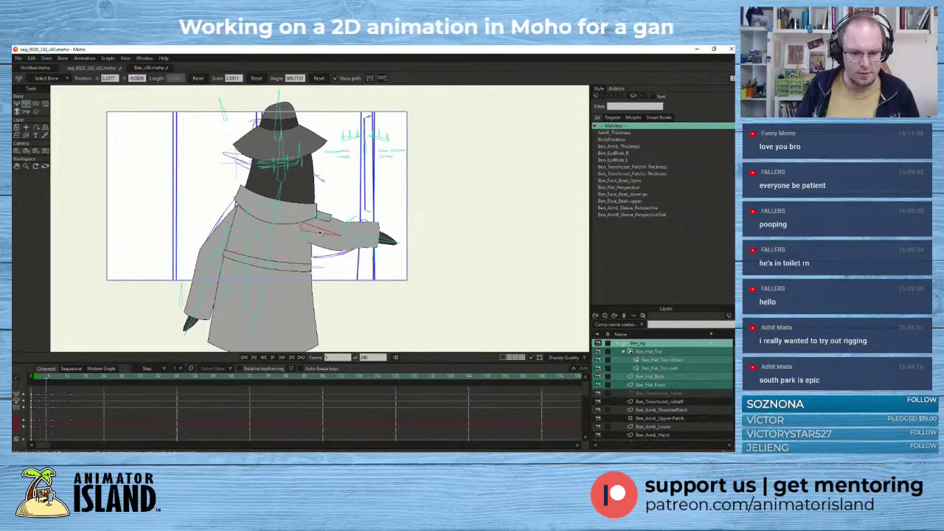
pyautogui.moveTo(338, 235); pyautogui.dragTo(354, 238)
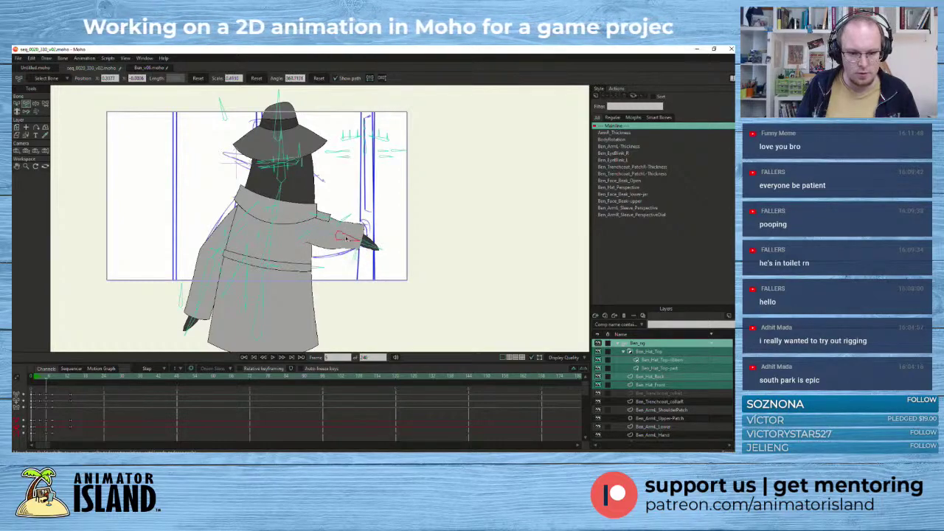
# - Tilt the left hand upward at frame 5 and refine the left lower arm bone to match
pyautogui.click(372, 241)
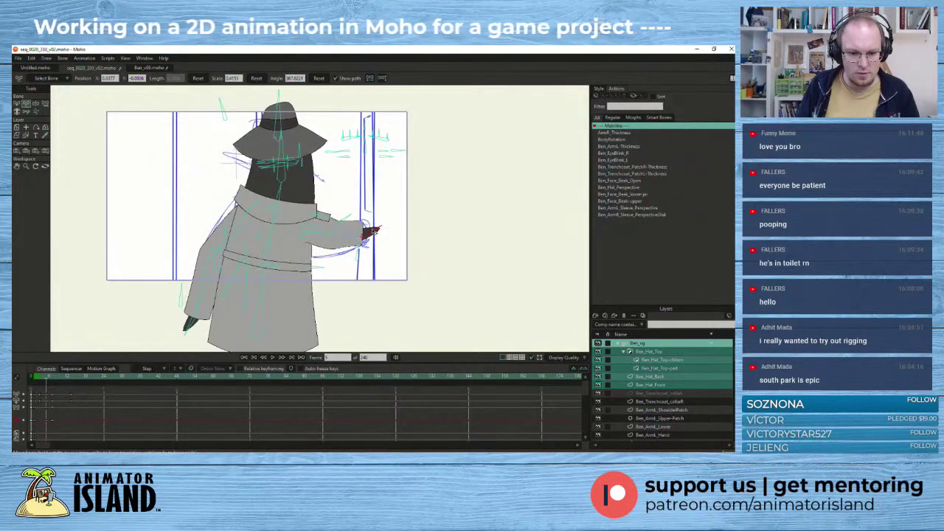
pyautogui.click(372, 234)
pyautogui.moveTo(363, 241); pyautogui.dragTo(363, 232)
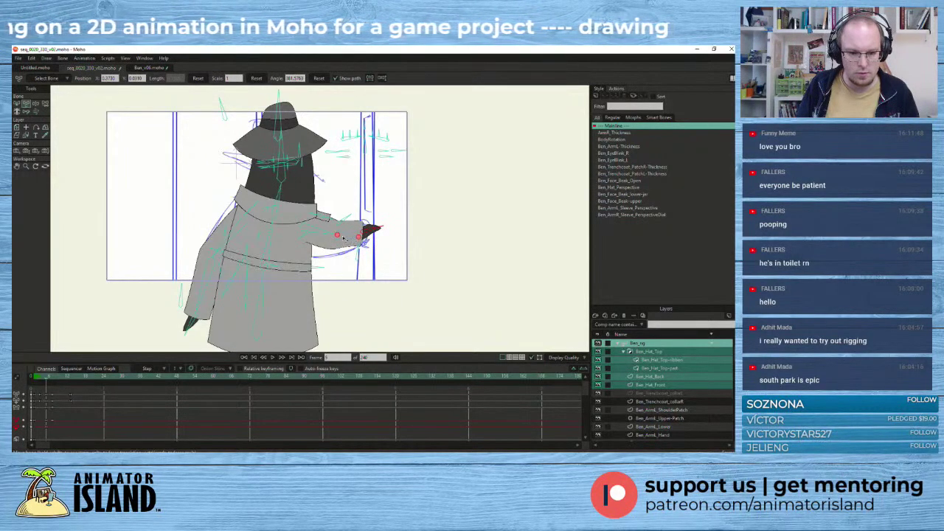
pyautogui.moveTo(338, 236)
pyautogui.mouseDown()
pyautogui.moveTo(354, 236)
pyautogui.moveTo(331, 239)
pyautogui.mouseUp()
pyautogui.scroll(3, 338, 236)
pyautogui.moveTo(417, 207); pyautogui.dragTo(396, 222)
pyautogui.scroll(-5, 332, 240)
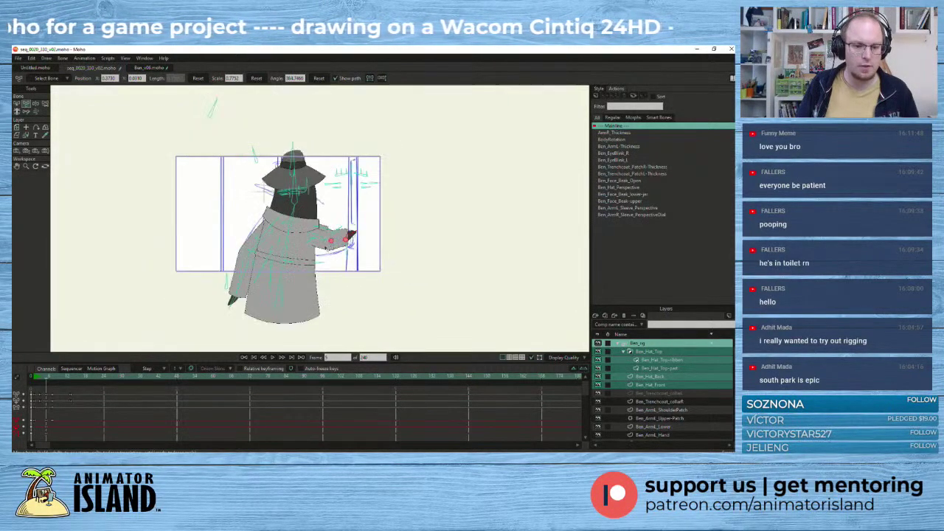
# - At frame 7, raise the left elbow and swing the lower arm outward so the arm lies flatter
pyautogui.moveTo(47, 380)
pyautogui.mouseDown()
pyautogui.moveTo(56, 380)
pyautogui.moveTo(21, 380)
pyautogui.moveTo(45, 380)
pyautogui.moveTo(34, 381)
pyautogui.mouseUp()
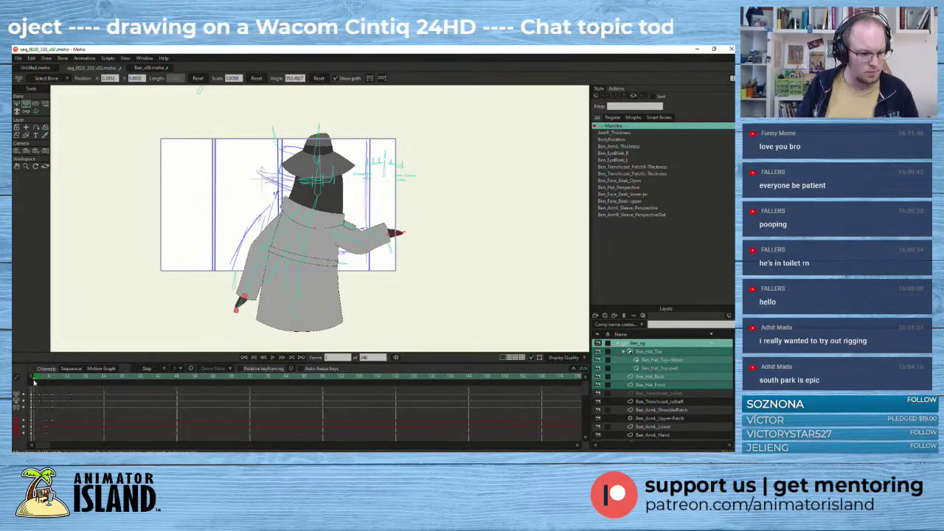
pyautogui.scroll(2, 399, 236)
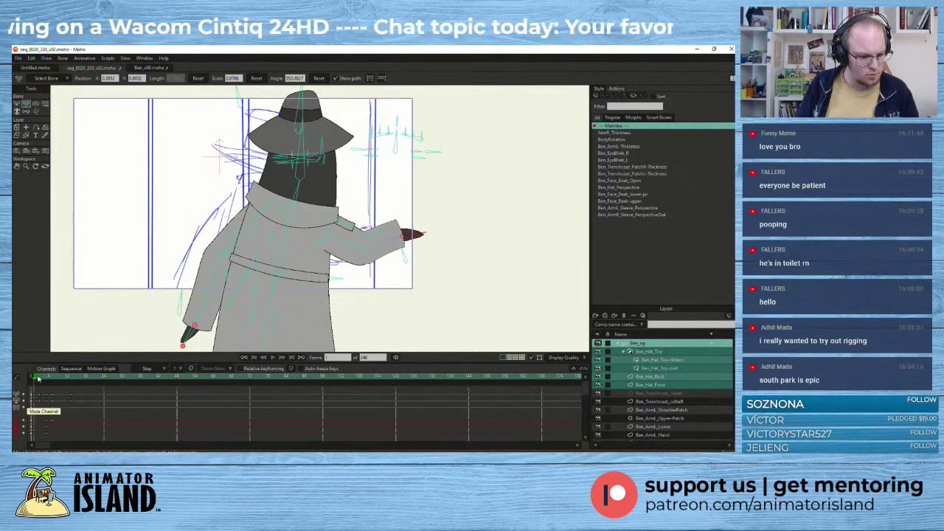
pyautogui.moveTo(34, 379)
pyautogui.mouseDown()
pyautogui.moveTo(58, 380)
pyautogui.moveTo(33, 379)
pyautogui.moveTo(57, 379)
pyautogui.moveTo(35, 379)
pyautogui.moveTo(47, 382)
pyautogui.mouseUp()
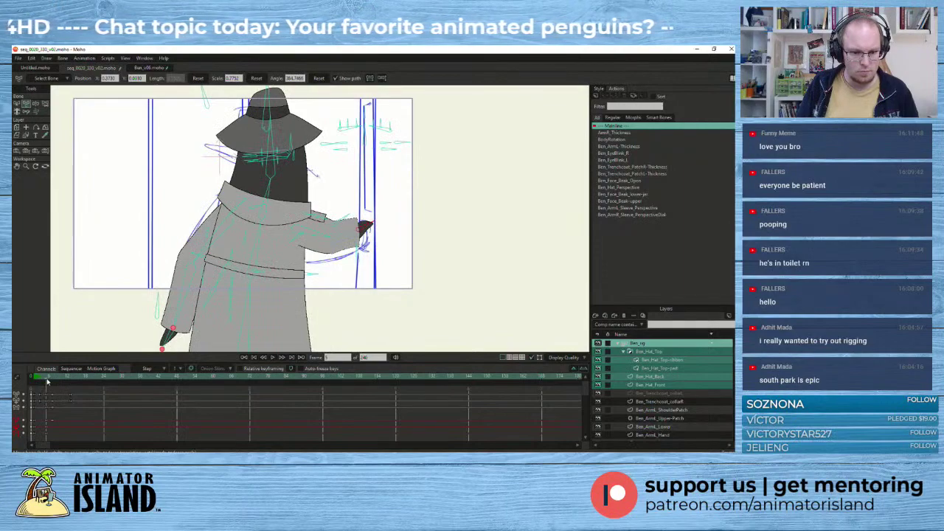
pyautogui.click(314, 234)
pyautogui.click(53, 379)
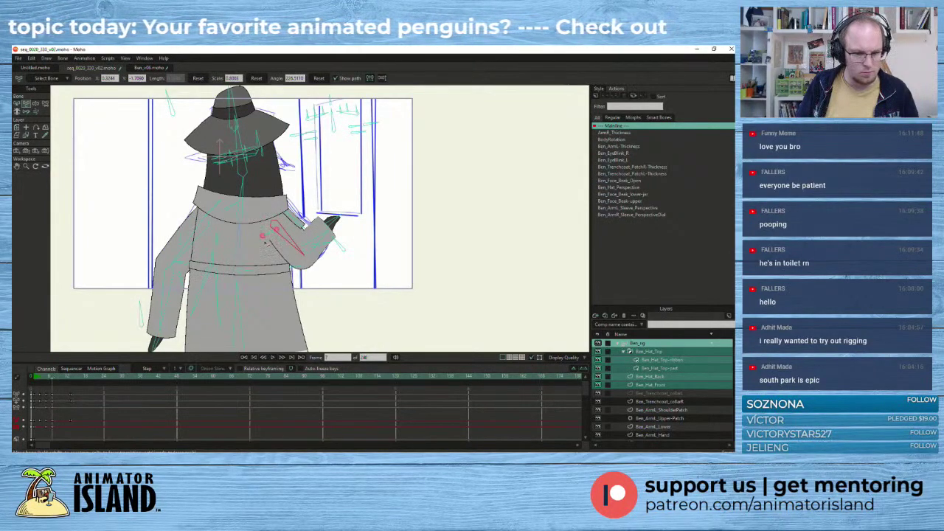
pyautogui.moveTo(299, 248); pyautogui.dragTo(351, 229)
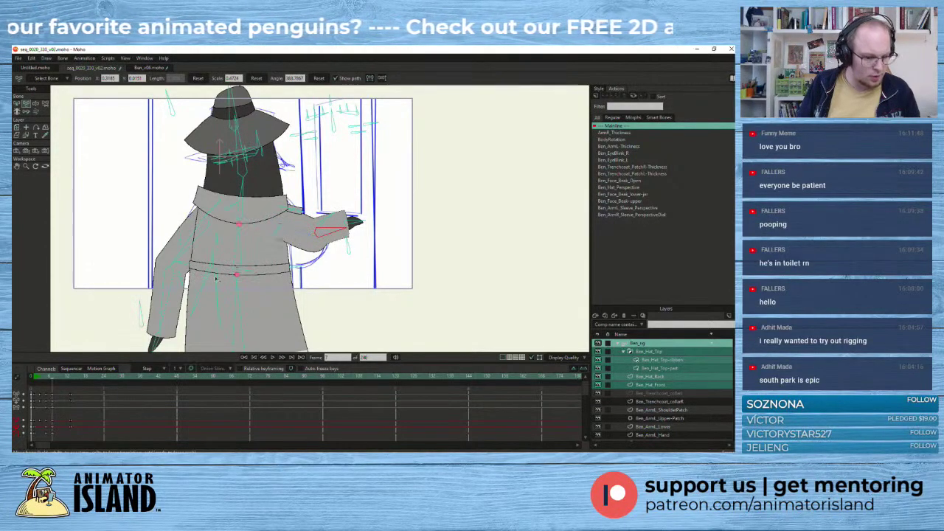
# - At frame 3, straighten the left lower arm to nearly horizontal and adjust the hand to follow it
pyautogui.moveTo(52, 378)
pyautogui.mouseDown()
pyautogui.moveTo(84, 380)
pyautogui.moveTo(50, 381)
pyautogui.mouseUp()
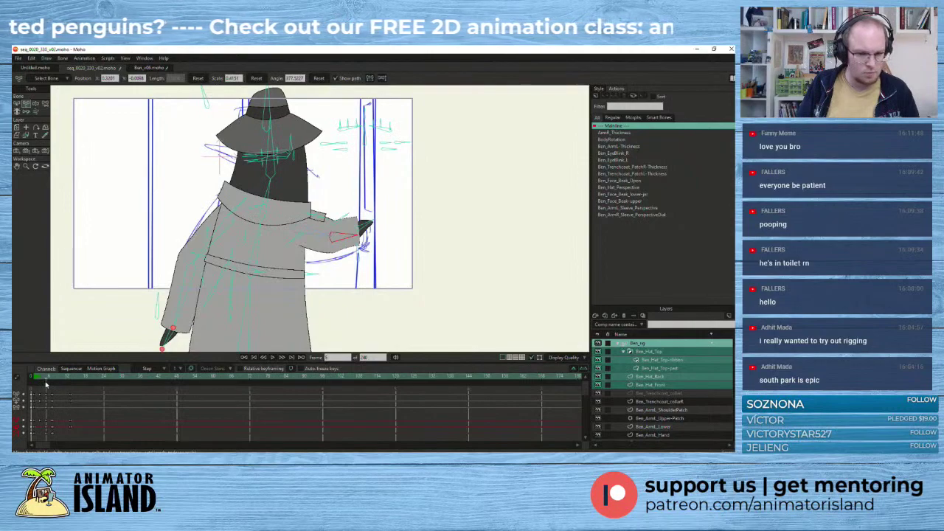
pyautogui.moveTo(36, 385); pyautogui.dragTo(43, 384)
pyautogui.moveTo(339, 247)
pyautogui.mouseDown()
pyautogui.moveTo(389, 222)
pyautogui.moveTo(400, 204)
pyautogui.moveTo(388, 239)
pyautogui.moveTo(340, 237)
pyautogui.mouseUp()
pyautogui.moveTo(396, 240); pyautogui.dragTo(402, 233)
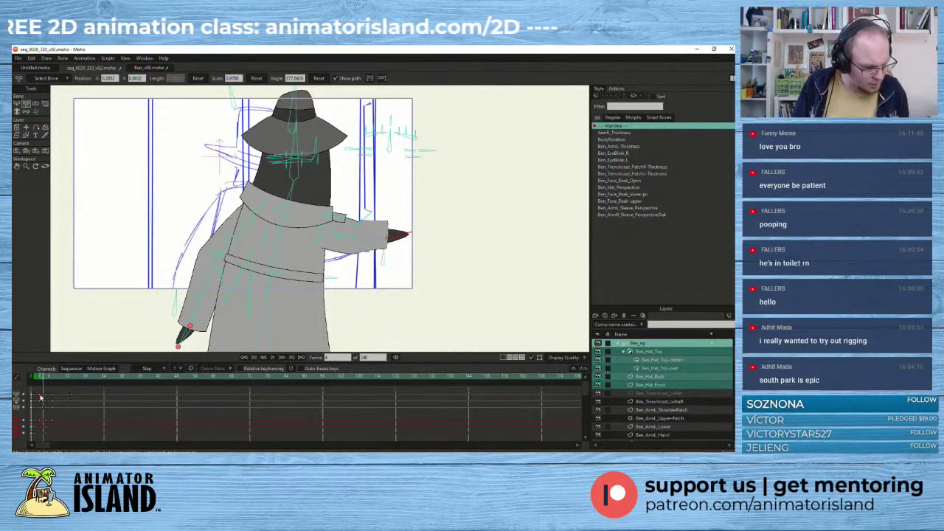
# - Tilt the left hand upward at frame 3, shorten it, and seat it against the sleeve end
pyautogui.moveTo(42, 378)
pyautogui.mouseDown()
pyautogui.moveTo(34, 380)
pyautogui.moveTo(53, 381)
pyautogui.moveTo(33, 379)
pyautogui.moveTo(73, 379)
pyautogui.moveTo(41, 378)
pyautogui.mouseUp()
pyautogui.click(366, 248)
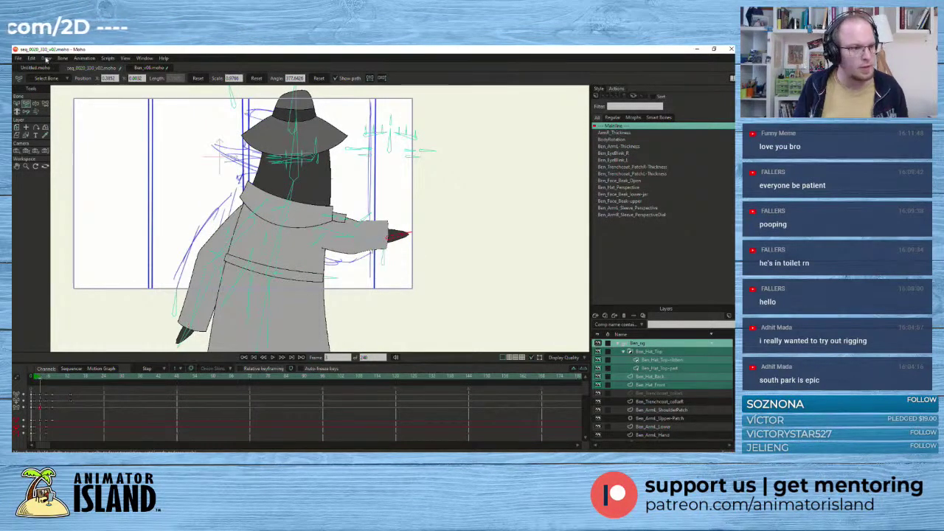
pyautogui.click(26, 103)
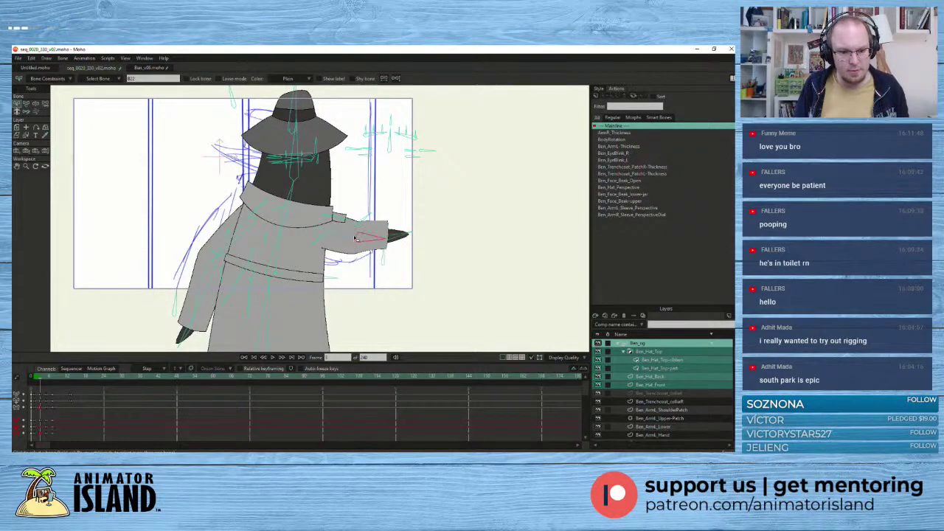
pyautogui.press('t')
pyautogui.scroll(1, 332, 240)
pyautogui.moveTo(331, 240); pyautogui.dragTo(418, 216)
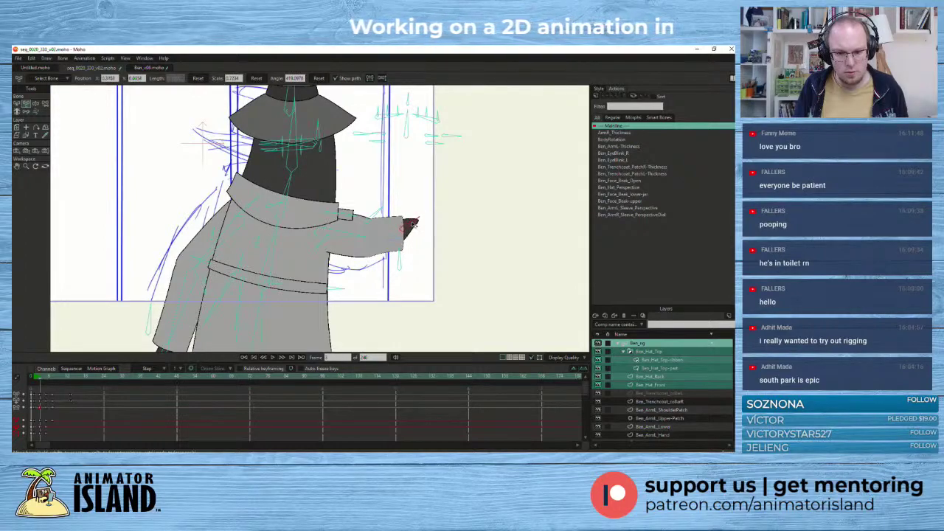
pyautogui.moveTo(401, 229); pyautogui.dragTo(399, 227)
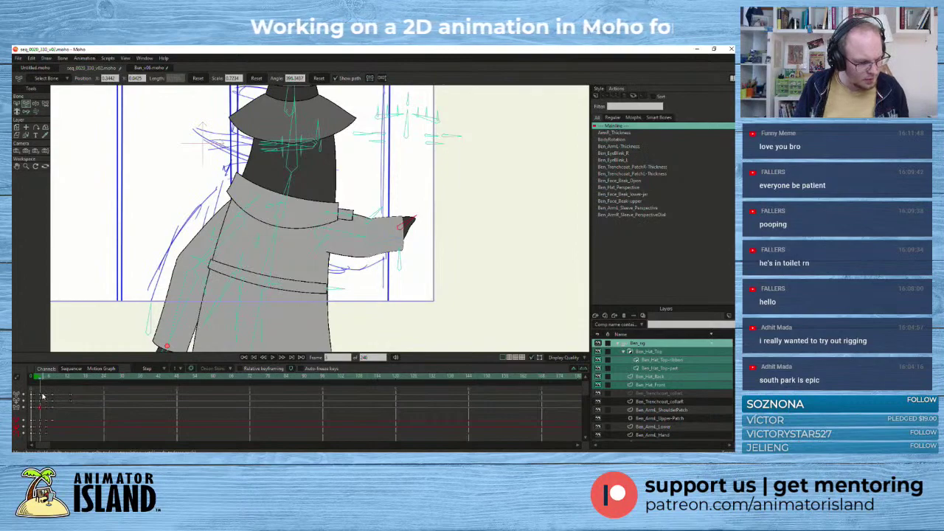
# - Try to copy the left upper arm, lower arm and hand bone keys from frame 3 to frame 5
pyautogui.click(17, 103)
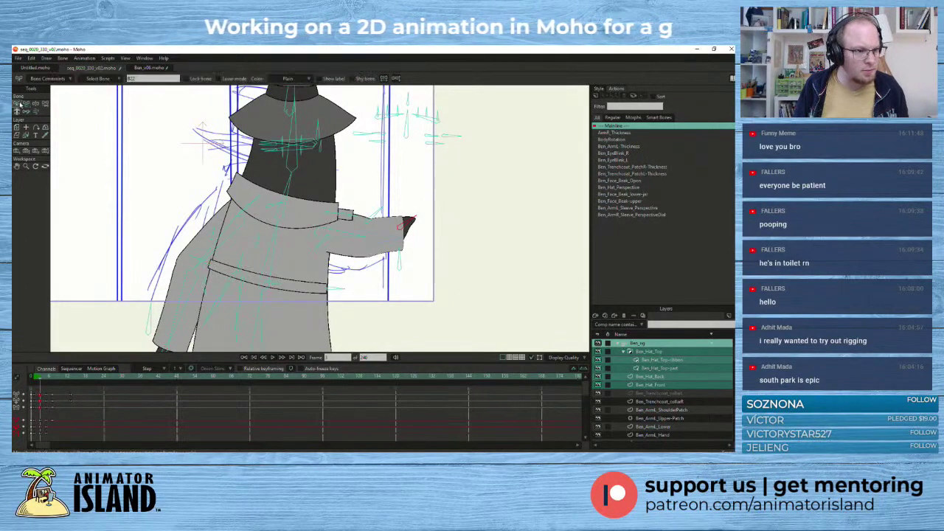
pyautogui.click(350, 235)
pyautogui.keyDown('shift'); pyautogui.click(387, 242); pyautogui.keyUp('shift')
pyautogui.keyDown('shift'); pyautogui.click(408, 227); pyautogui.keyUp('shift')
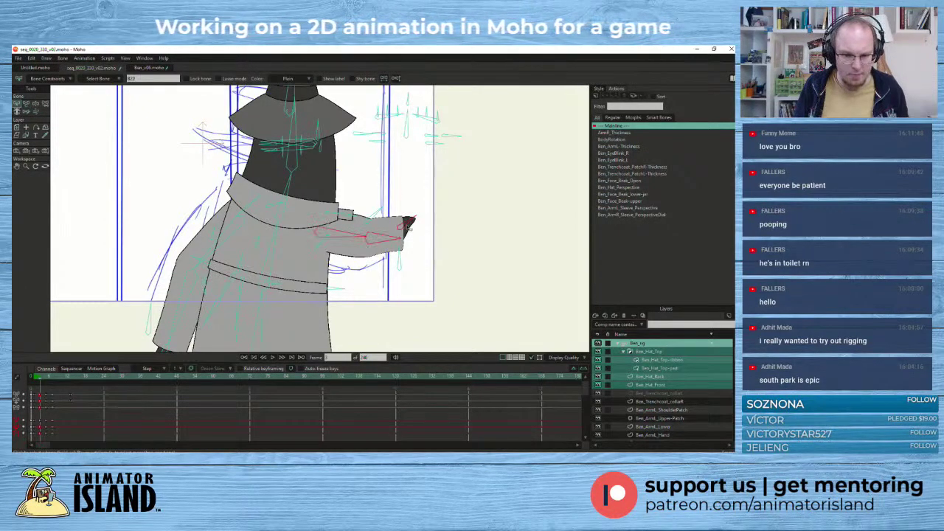
pyautogui.moveTo(42, 391); pyautogui.dragTo(37, 416)
pyautogui.click(46, 382)
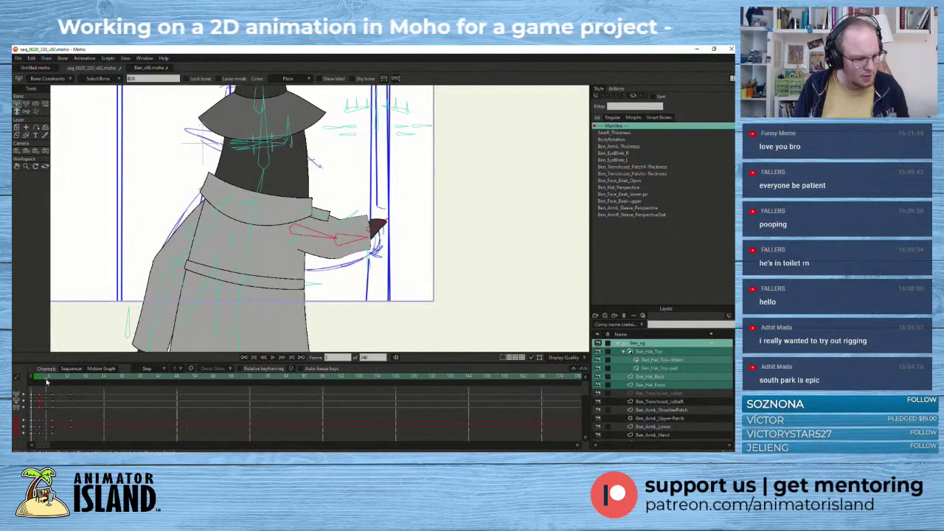
pyautogui.hotkey('ctrl', 'v')
pyautogui.click(46, 381)
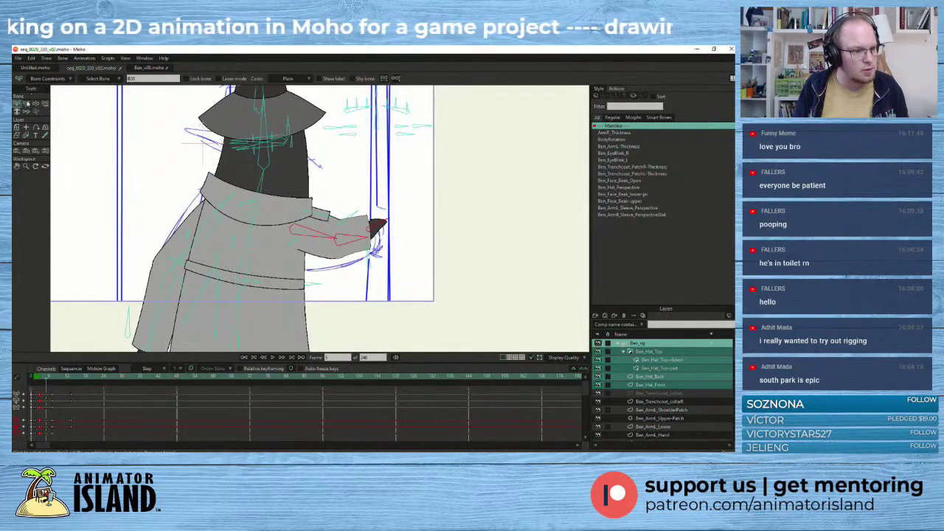
pyautogui.click(47, 379)
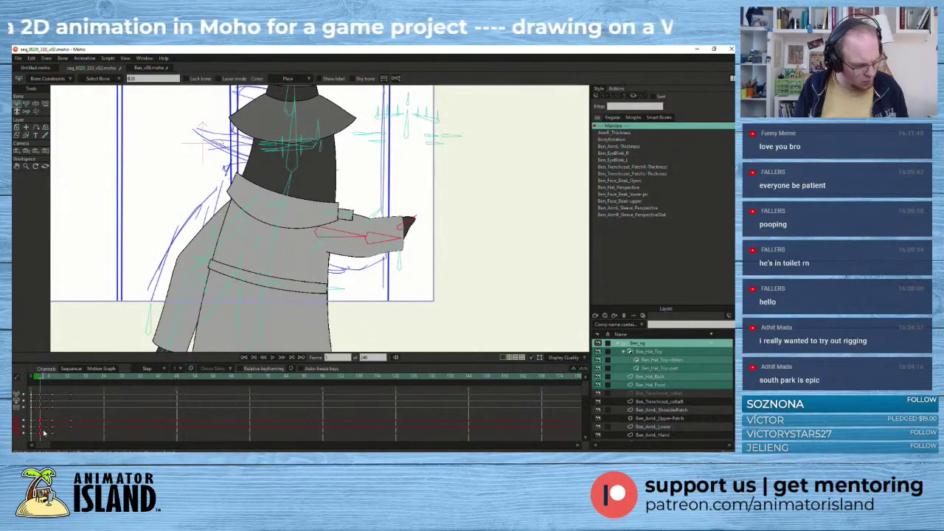
pyautogui.click(47, 378)
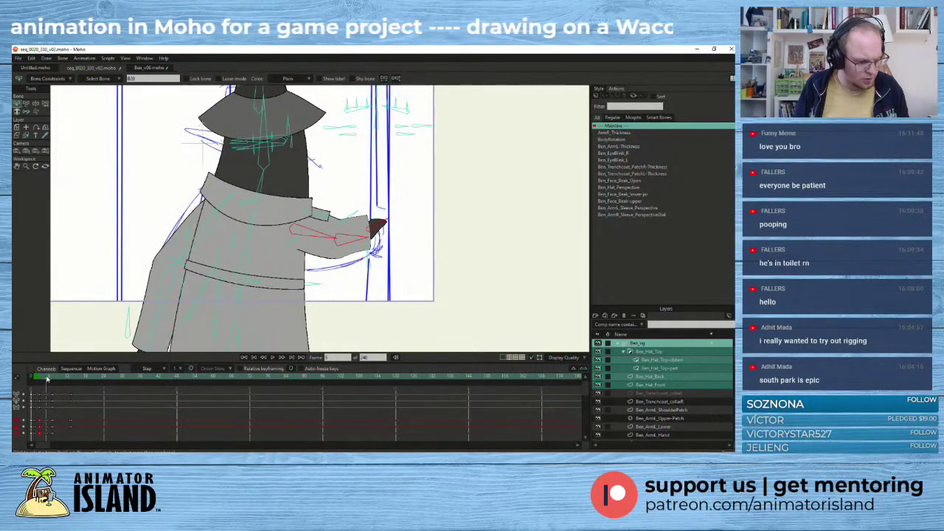
pyautogui.moveTo(46, 379)
pyautogui.mouseDown()
pyautogui.moveTo(38, 380)
pyautogui.moveTo(65, 383)
pyautogui.moveTo(52, 383)
pyautogui.mouseUp()
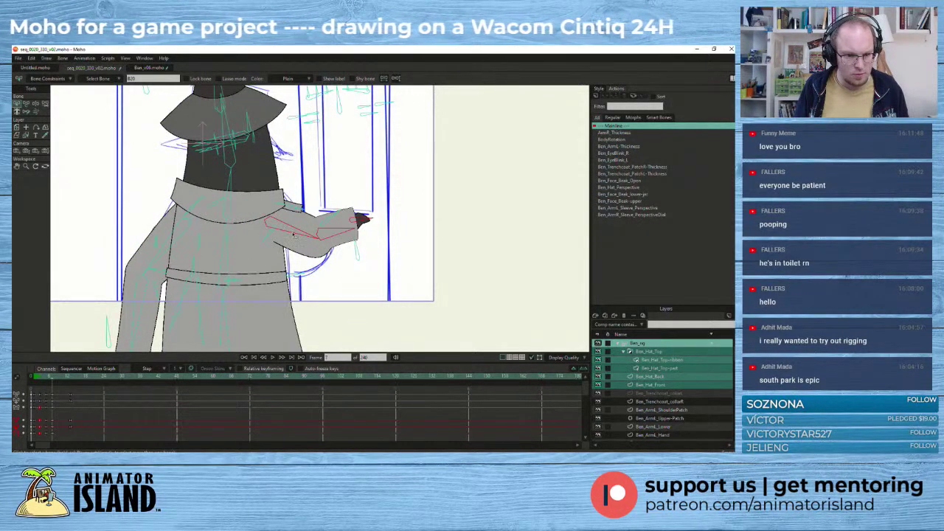
pyautogui.click(26, 104)
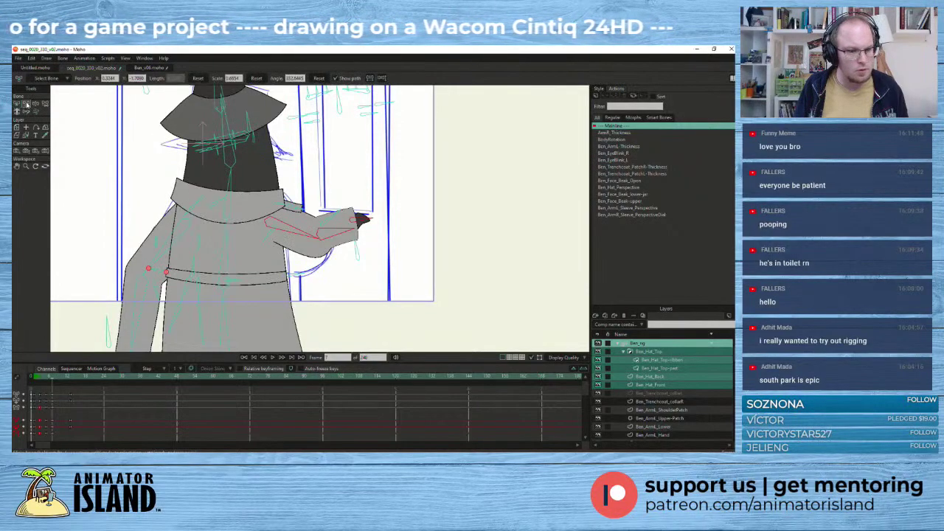
pyautogui.moveTo(294, 225); pyautogui.dragTo(341, 244)
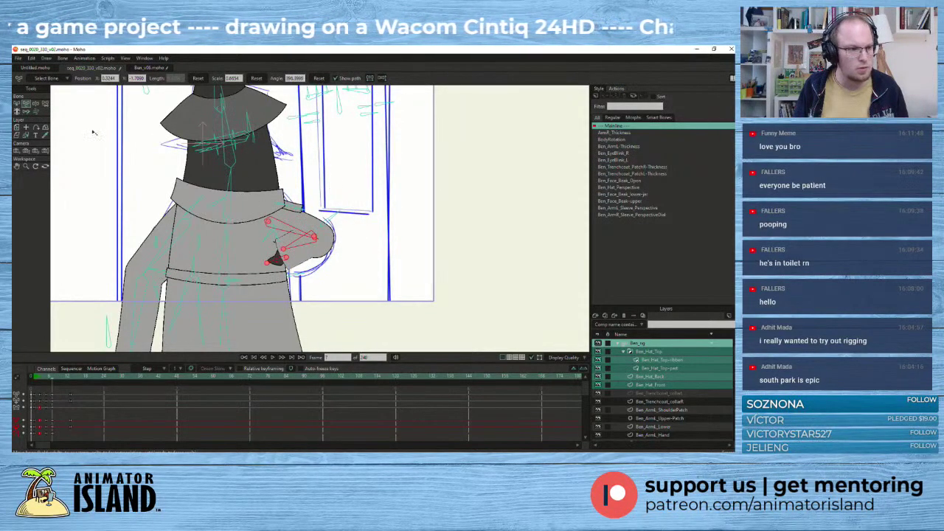
pyautogui.hotkey('ctrl', 'z')
# - At frame 7, lower the left elbow and angle the lower arm upward toward the hand
pyautogui.click(35, 105)
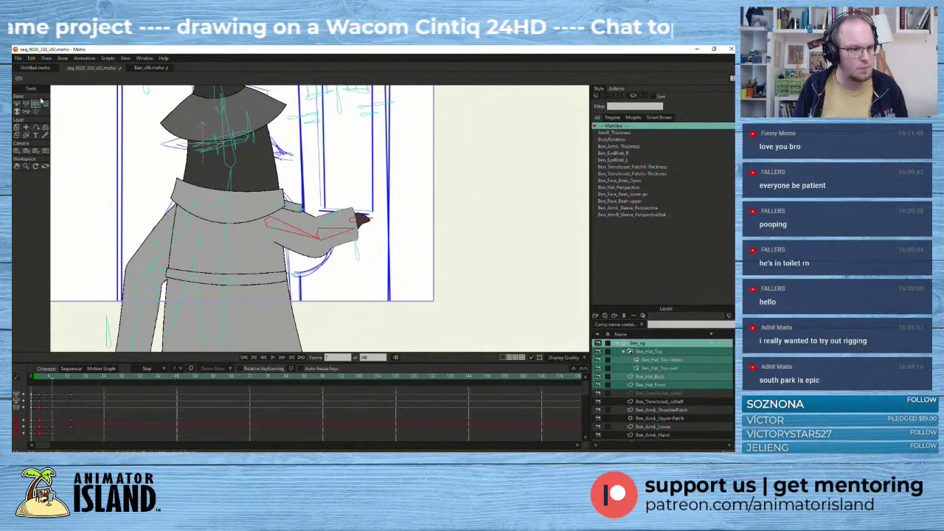
pyautogui.click(17, 104)
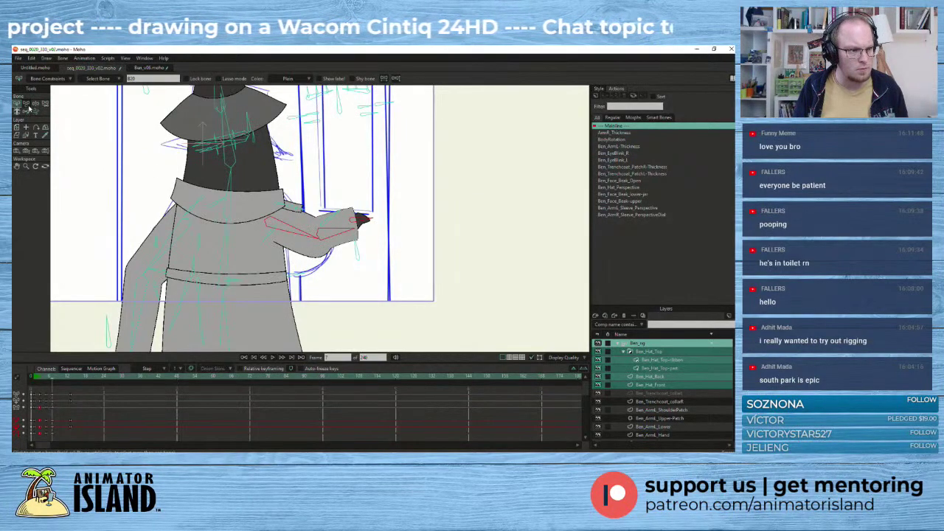
pyautogui.click(25, 104)
pyautogui.moveTo(292, 228); pyautogui.dragTo(319, 242)
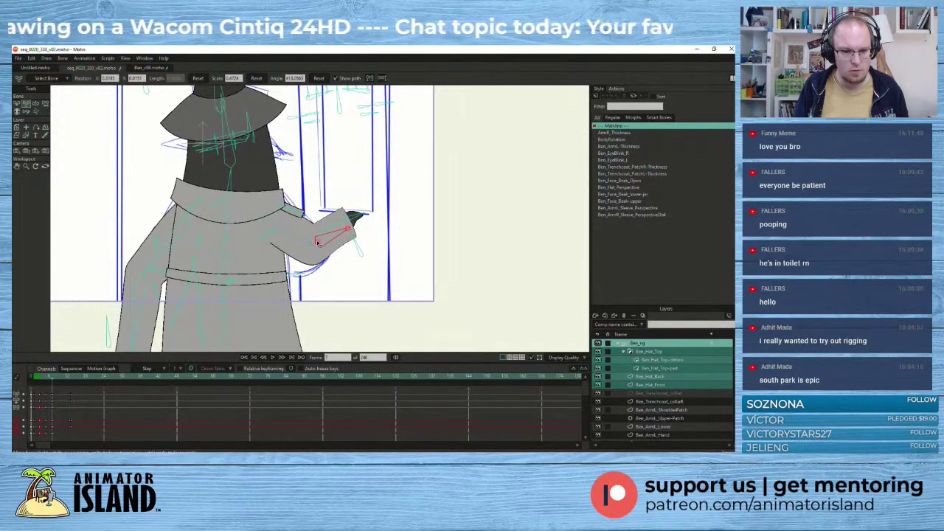
# - Review the left arm's motion from frame 7 back to frame 3
pyautogui.scroll(-1, 317, 242)
pyautogui.moveTo(51, 381)
pyautogui.mouseDown()
pyautogui.moveTo(30, 382)
pyautogui.moveTo(74, 383)
pyautogui.moveTo(31, 383)
pyautogui.moveTo(50, 383)
pyautogui.moveTo(42, 383)
pyautogui.mouseUp()
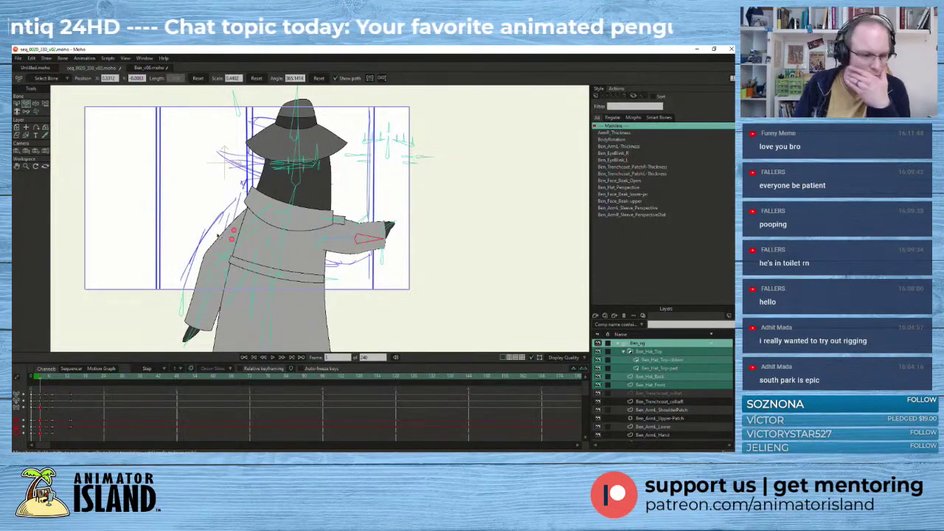
pyautogui.scroll(3, 221, 239)
pyautogui.moveTo(180, 225); pyautogui.dragTo(144, 244)
pyautogui.scroll(-4, 145, 246)
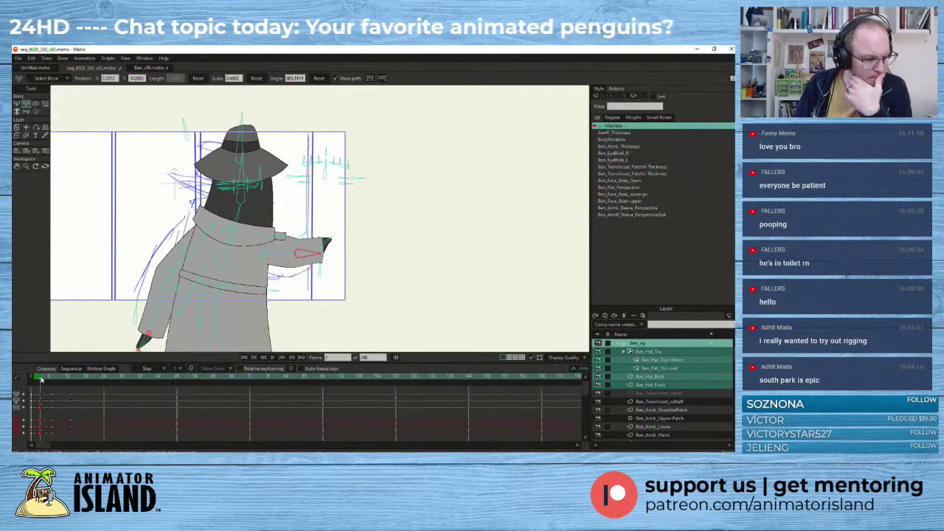
pyautogui.moveTo(41, 383); pyautogui.dragTo(40, 384)
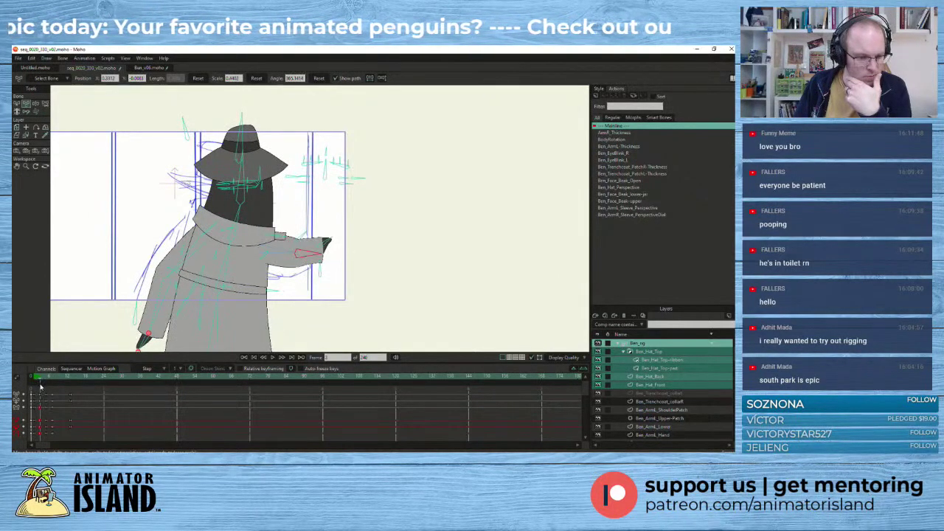
# - Copy the left upper arm, lower arm and hand bone keys from frame 3 and paste them at frame 2
pyautogui.click(42, 396)
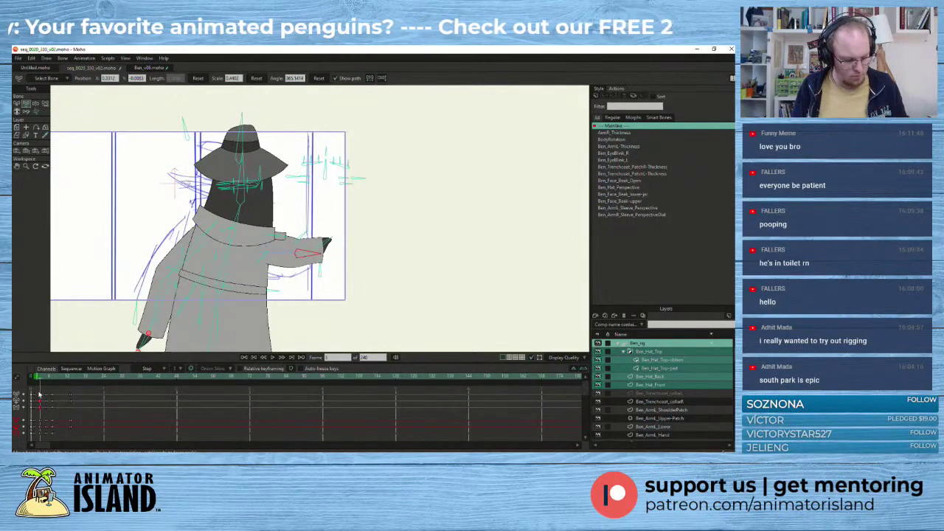
pyautogui.click(41, 378)
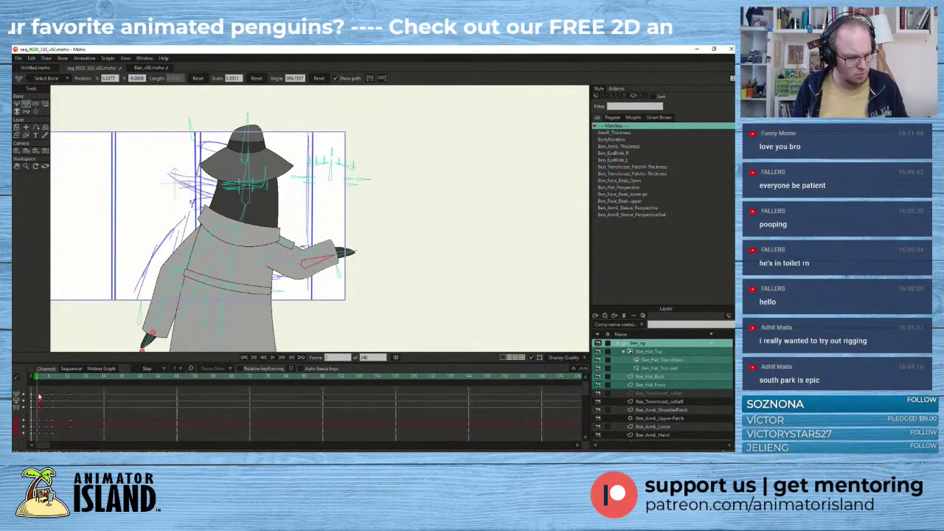
pyautogui.moveTo(41, 416); pyautogui.dragTo(40, 436)
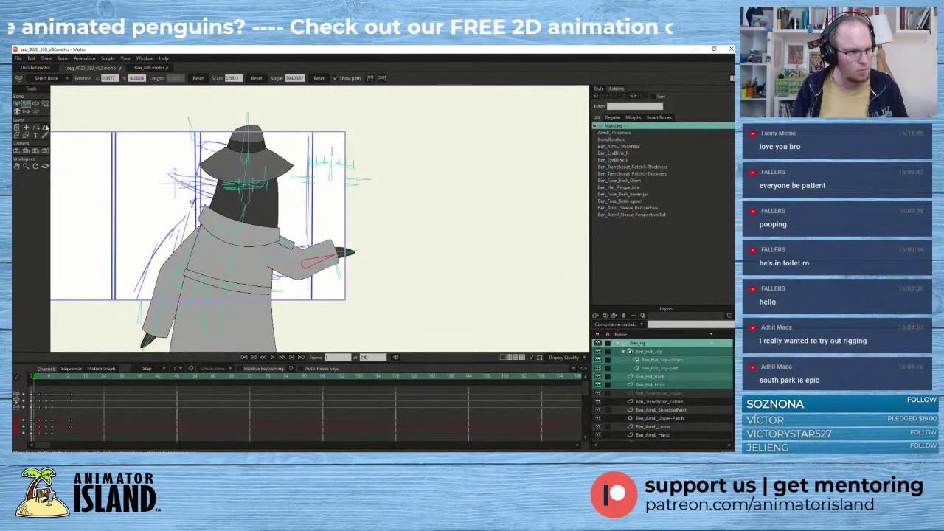
pyautogui.click(17, 104)
pyautogui.click(288, 263)
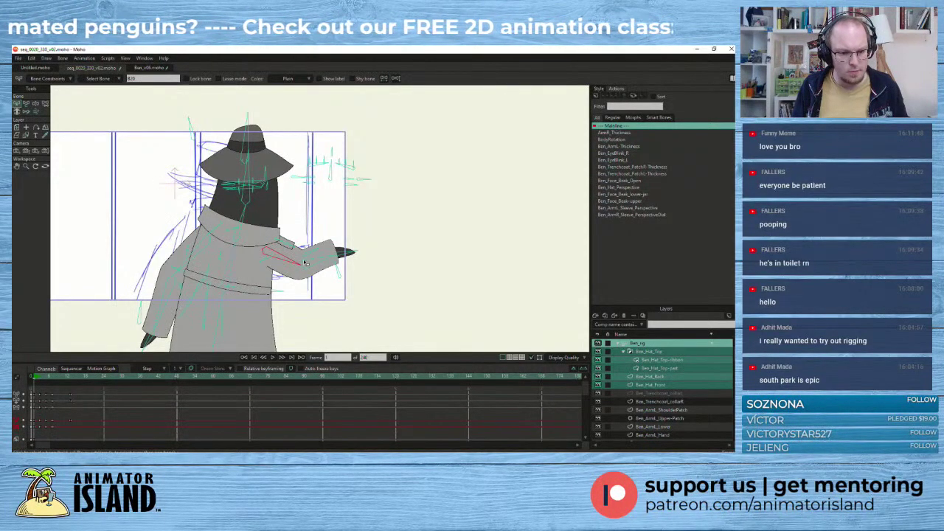
pyautogui.click(343, 255)
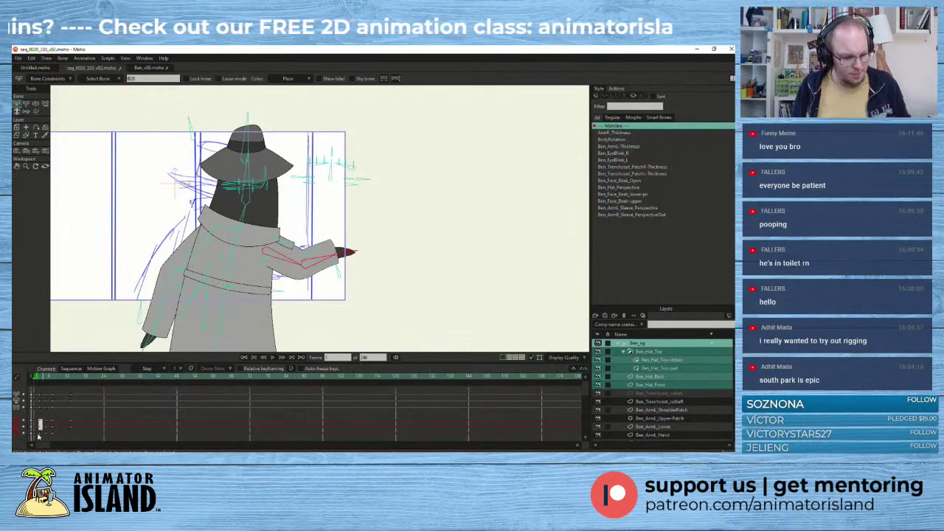
pyautogui.hotkey('ctrl', 'v')
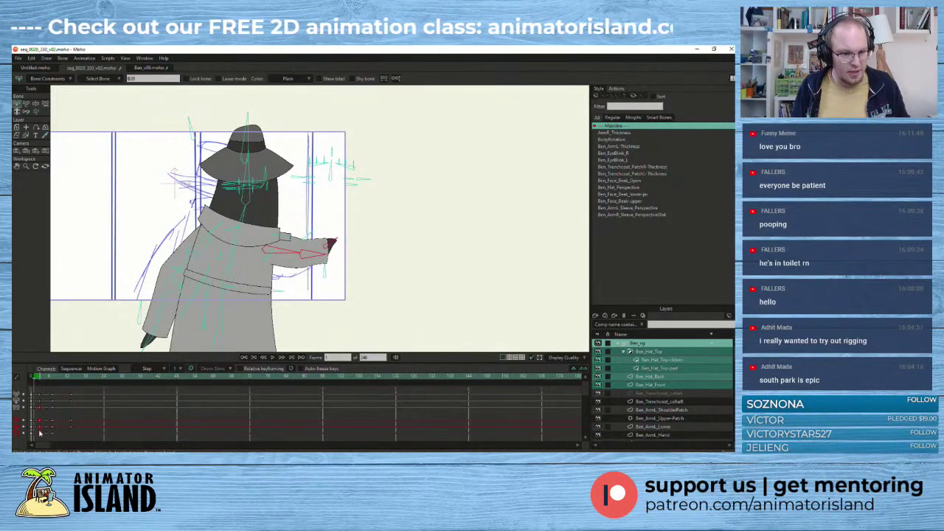
pyautogui.moveTo(36, 379)
pyautogui.mouseDown()
pyautogui.moveTo(73, 379)
pyautogui.moveTo(36, 382)
pyautogui.mouseUp()
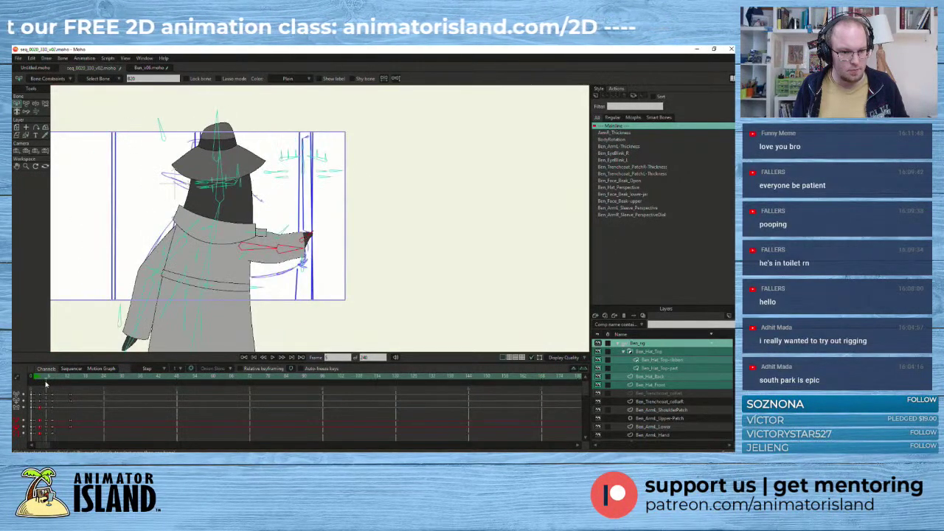
pyautogui.scroll(2, 219, 227)
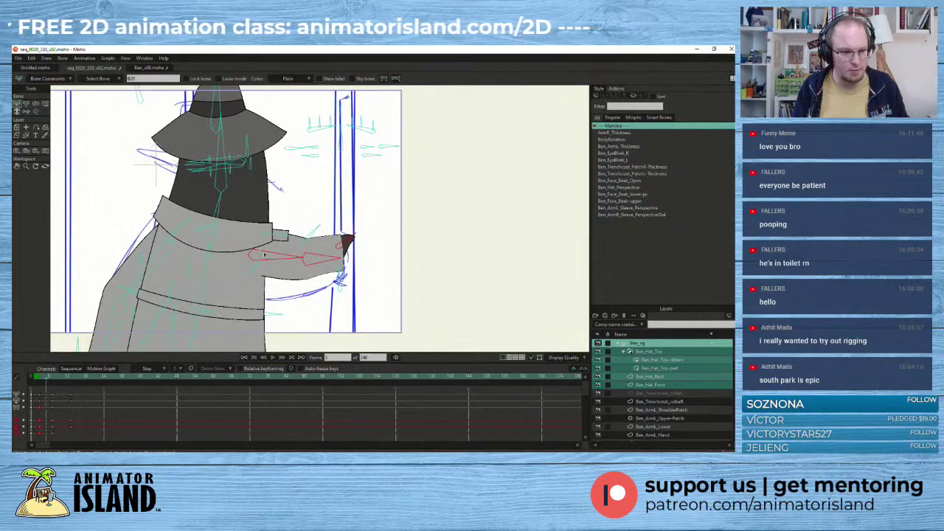
pyautogui.click(25, 105)
pyautogui.moveTo(292, 261); pyautogui.dragTo(286, 286)
pyautogui.hotkey('ctrl', 'z')
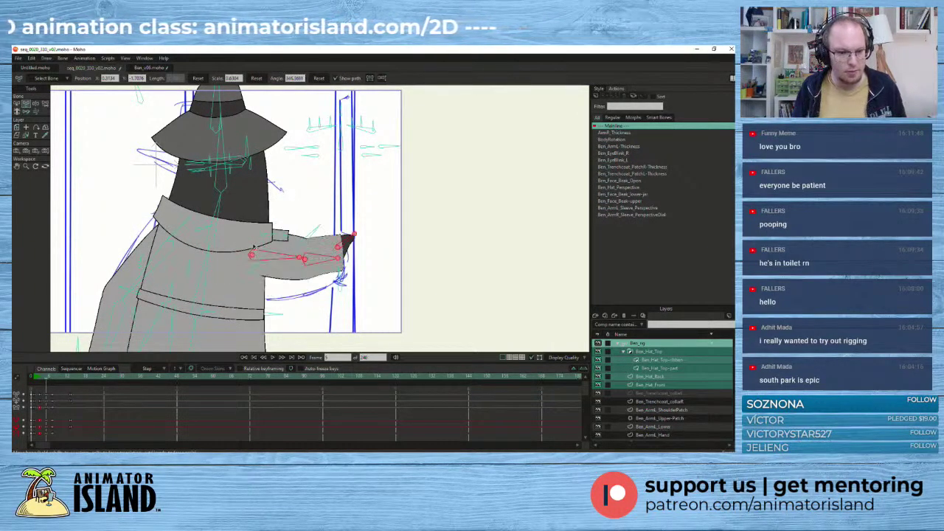
# - At frame 2, lower the left elbow and angle the lower arm upward toward the hand
pyautogui.moveTo(50, 380); pyautogui.dragTo(34, 382)
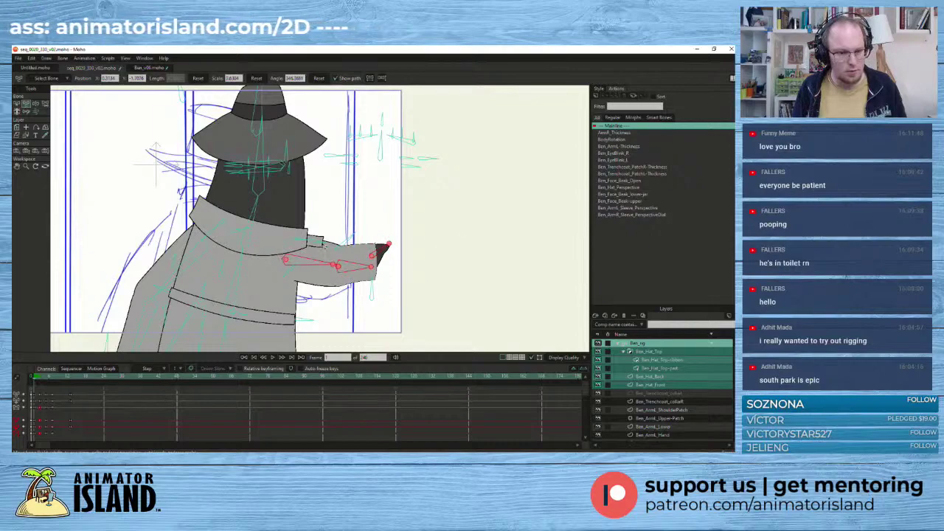
pyautogui.click(39, 105)
pyautogui.click(26, 104)
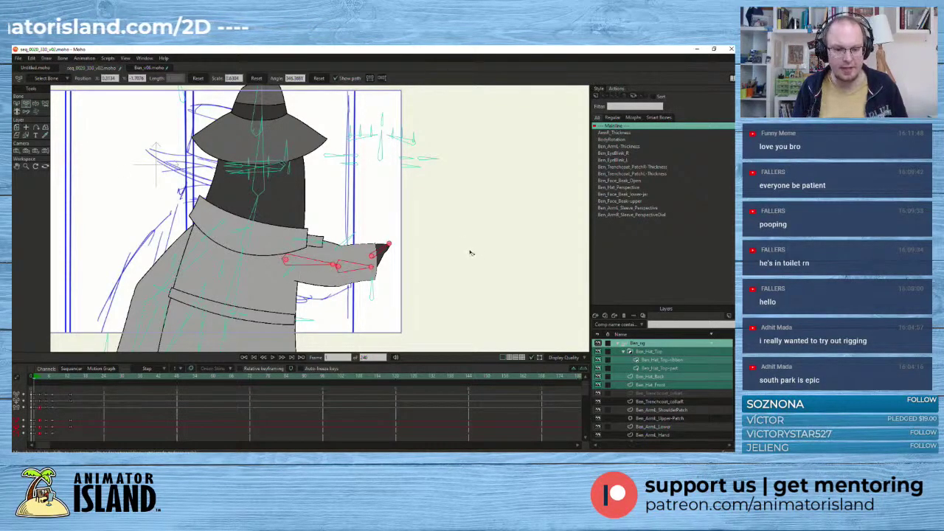
pyautogui.moveTo(319, 262); pyautogui.dragTo(332, 279)
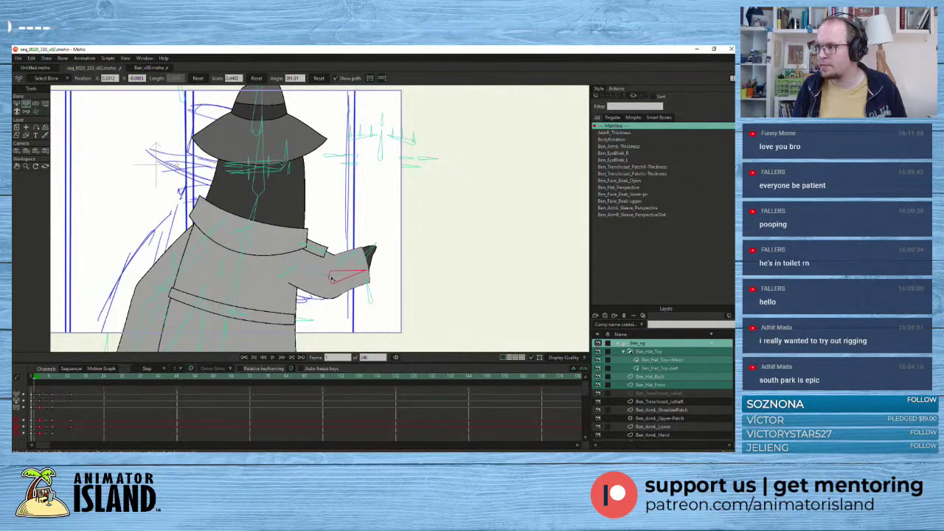
pyautogui.scroll(-3, 288, 254)
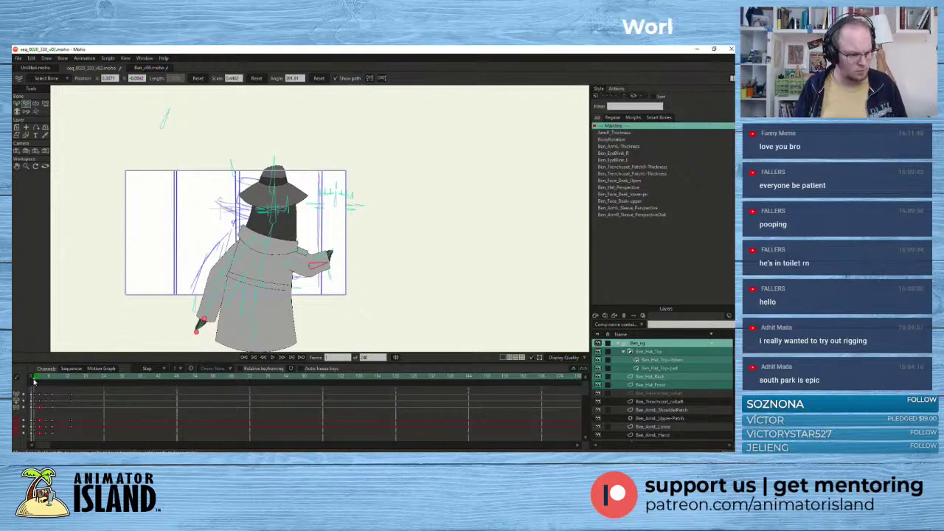
# - At frame 5, shorten the left lower arm slightly, comparing the pose with and without the change
pyautogui.moveTo(36, 381)
pyautogui.mouseDown()
pyautogui.moveTo(56, 383)
pyautogui.moveTo(46, 385)
pyautogui.mouseUp()
pyautogui.scroll(2, 256, 274)
pyautogui.moveTo(307, 250); pyautogui.dragTo(329, 249)
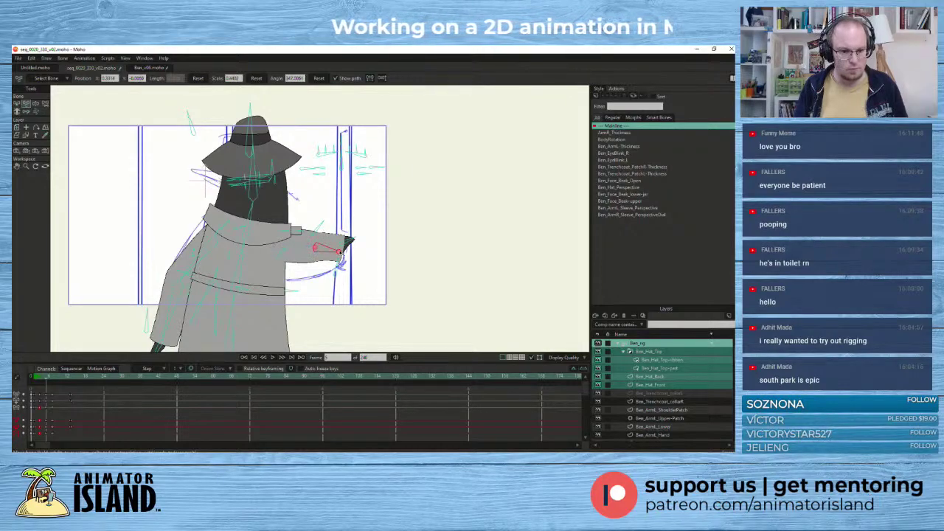
pyautogui.hotkey('ctrl', 'z')
pyautogui.hotkey('ctrl', 'shift', 'z')
pyautogui.hotkey('ctrl', 'z')
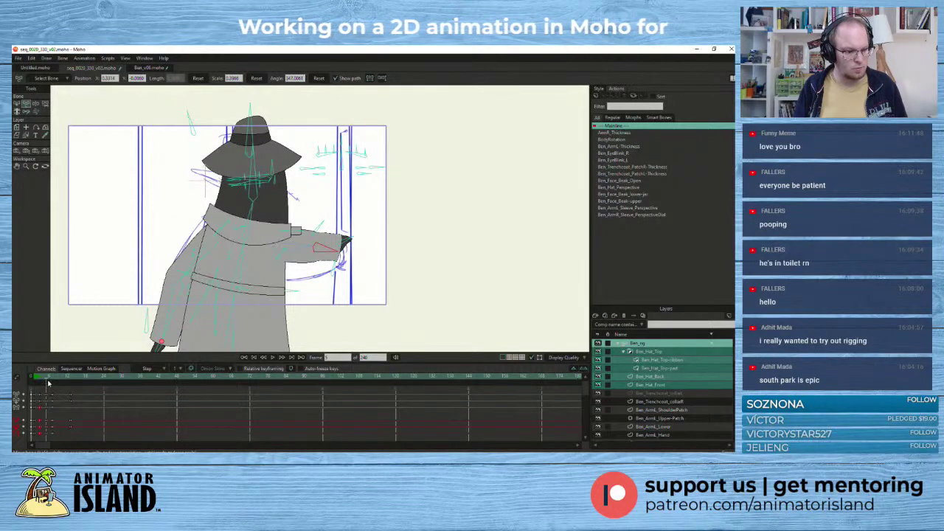
# - At frame 3, tilt the penguin's head bone slightly to the right
pyautogui.moveTo(45, 380)
pyautogui.mouseDown()
pyautogui.moveTo(30, 380)
pyautogui.moveTo(77, 387)
pyautogui.moveTo(34, 394)
pyautogui.moveTo(44, 393)
pyautogui.mouseUp()
pyautogui.click(40, 380)
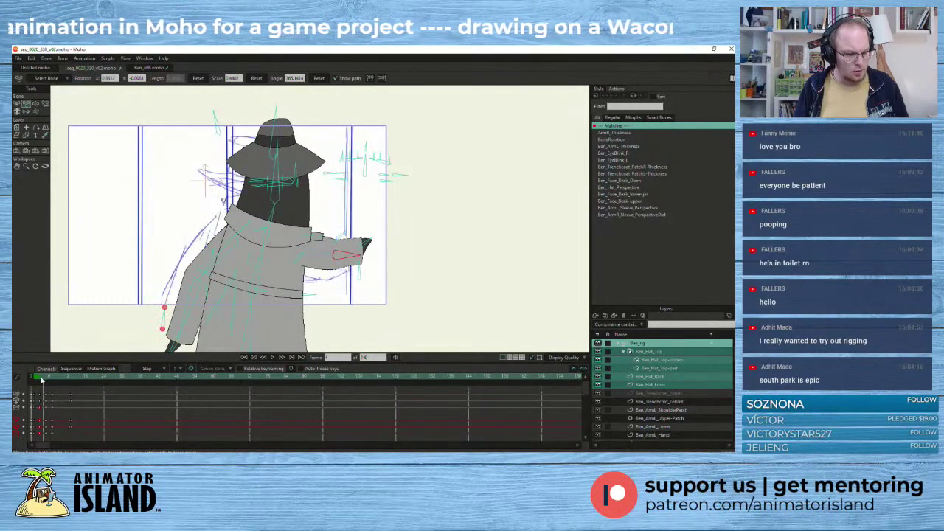
pyautogui.moveTo(279, 192); pyautogui.dragTo(282, 193)
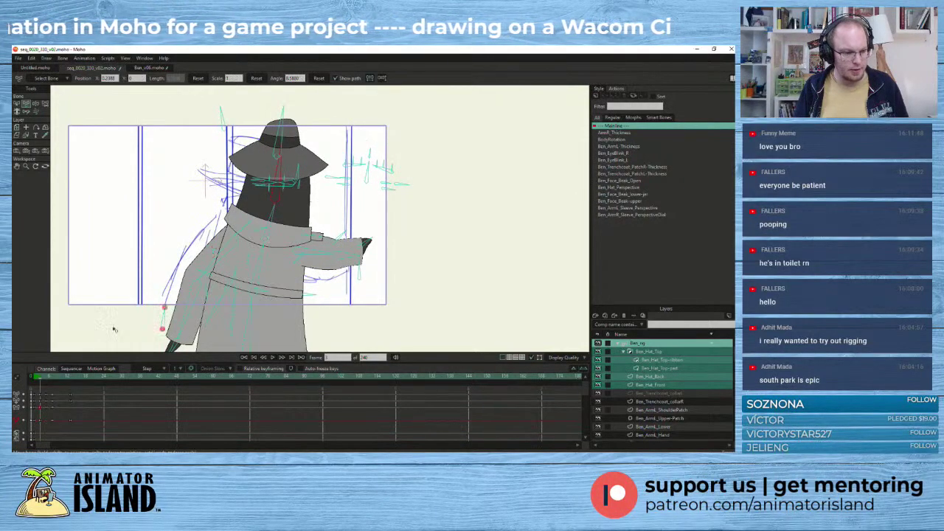
# - At frame 5, rotate the neck and head bones so the head sits slightly further right
pyautogui.click(45, 380)
pyautogui.click(47, 381)
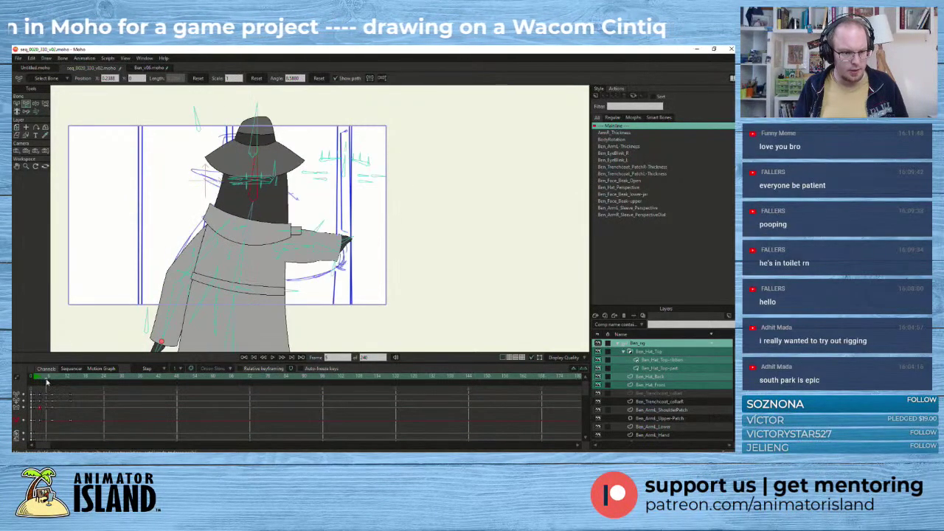
pyautogui.moveTo(253, 219); pyautogui.dragTo(256, 219)
pyautogui.moveTo(261, 168); pyautogui.dragTo(257, 167)
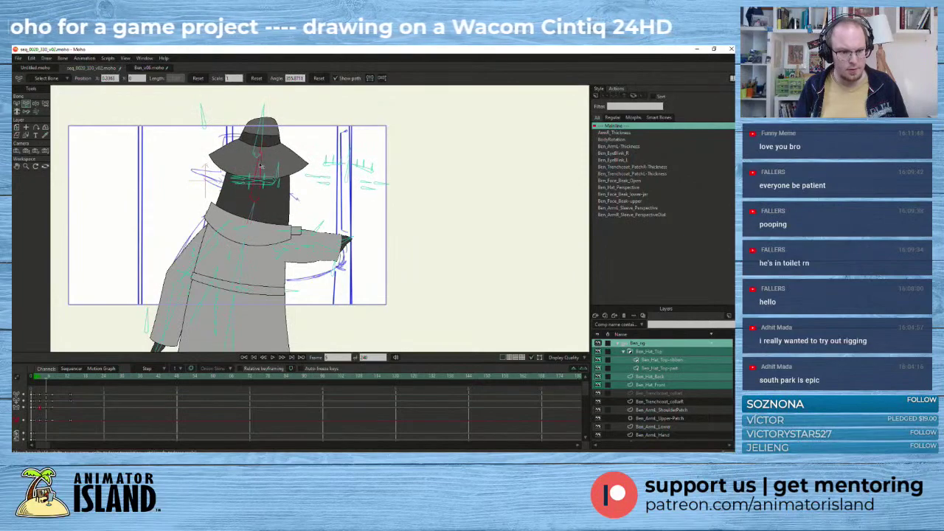
# - At frame 7, tilt the head upright and rotate the neck bone slightly to the right
pyautogui.click(54, 381)
pyautogui.click(54, 380)
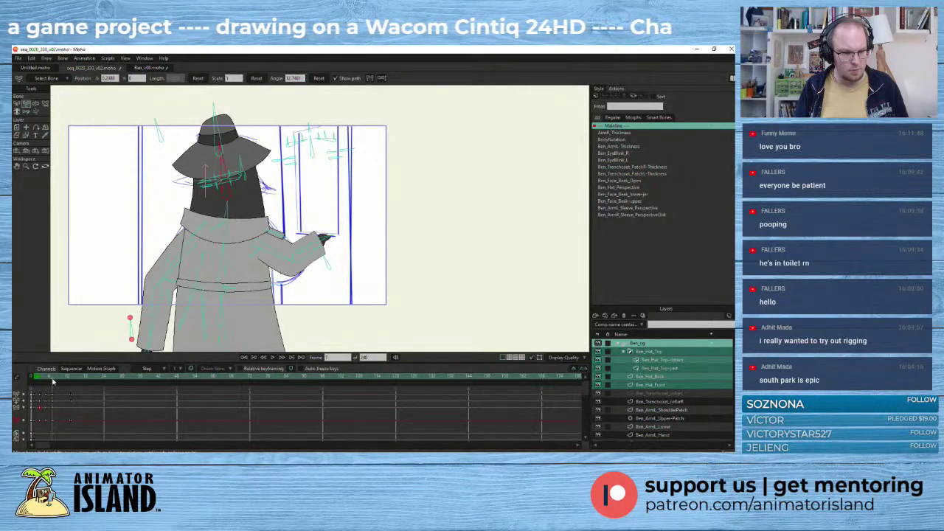
pyautogui.moveTo(229, 164); pyautogui.dragTo(236, 166)
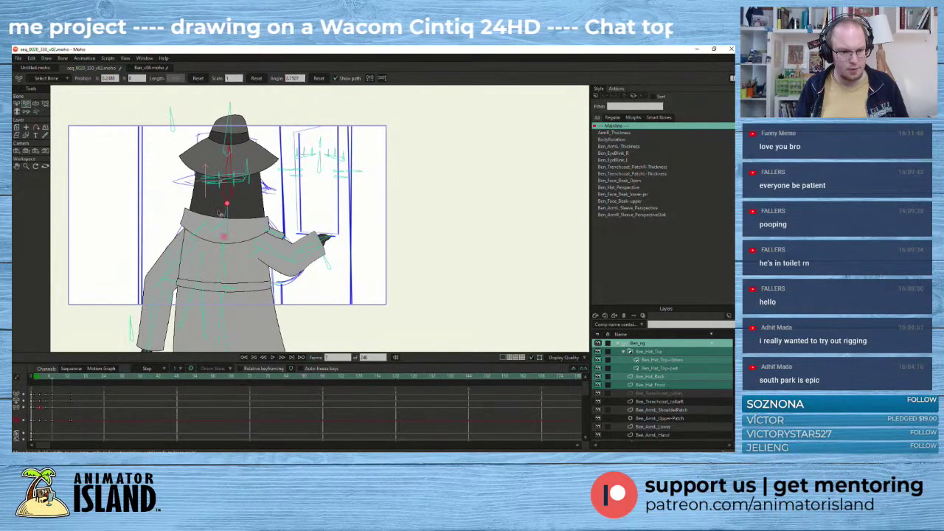
pyautogui.moveTo(227, 213); pyautogui.dragTo(230, 212)
# - Move the rig's pose keys from frame 13 to frame 11
pyautogui.moveTo(52, 381)
pyautogui.mouseDown()
pyautogui.moveTo(33, 385)
pyautogui.moveTo(74, 387)
pyautogui.moveTo(33, 389)
pyautogui.moveTo(66, 392)
pyautogui.mouseUp()
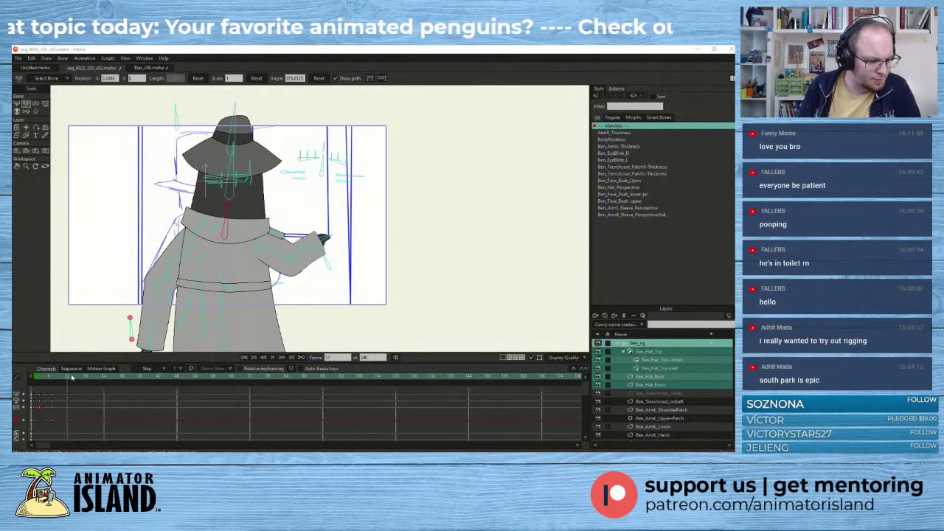
pyautogui.moveTo(63, 380)
pyautogui.mouseDown()
pyautogui.moveTo(34, 383)
pyautogui.moveTo(84, 388)
pyautogui.moveTo(33, 394)
pyautogui.moveTo(65, 393)
pyautogui.mouseUp()
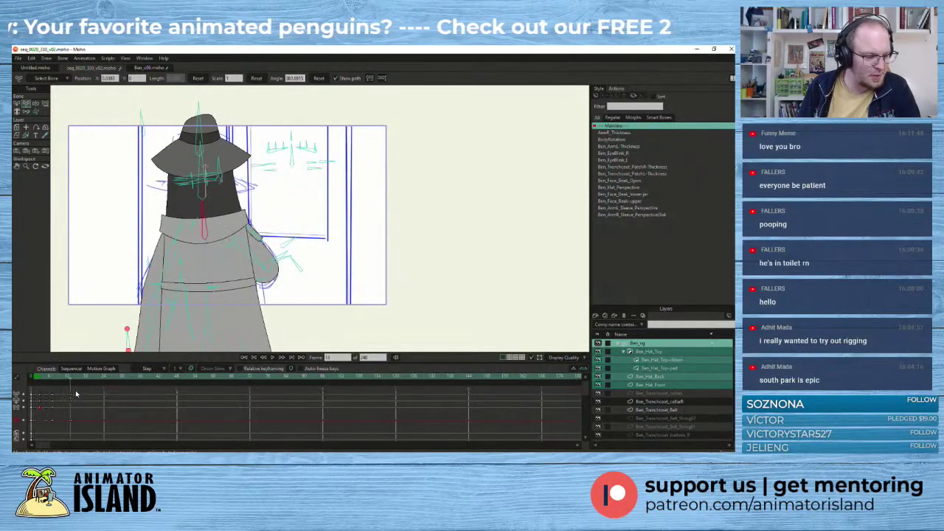
pyautogui.moveTo(35, 396); pyautogui.dragTo(71, 395)
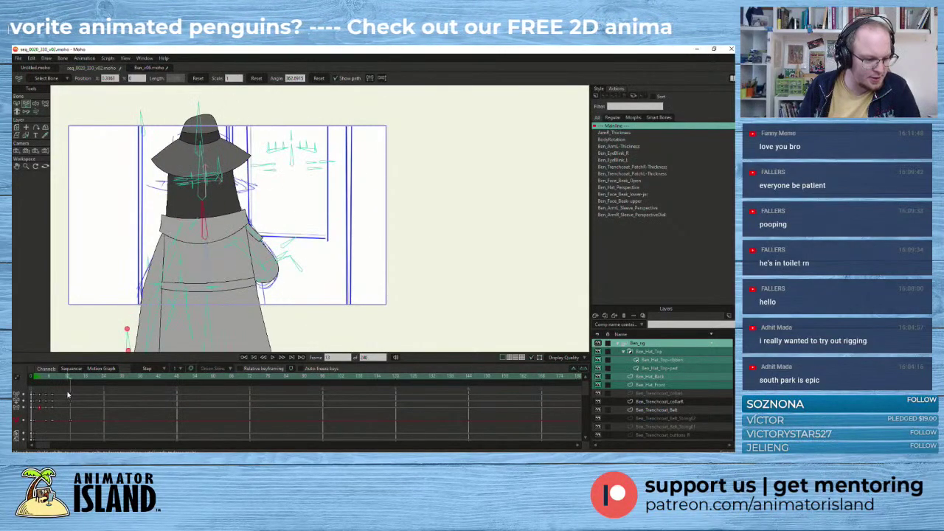
pyautogui.moveTo(69, 381)
pyautogui.mouseDown()
pyautogui.moveTo(34, 384)
pyautogui.moveTo(73, 394)
pyautogui.moveTo(46, 394)
pyautogui.moveTo(63, 394)
pyautogui.mouseUp()
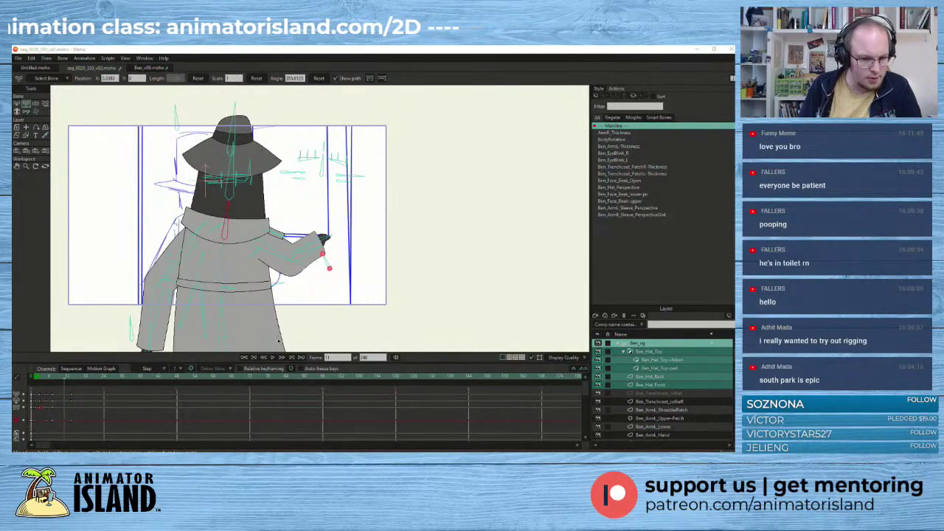
pyautogui.moveTo(79, 390)
pyautogui.mouseDown()
pyautogui.moveTo(70, 426)
pyautogui.moveTo(65, 398)
pyautogui.mouseUp()
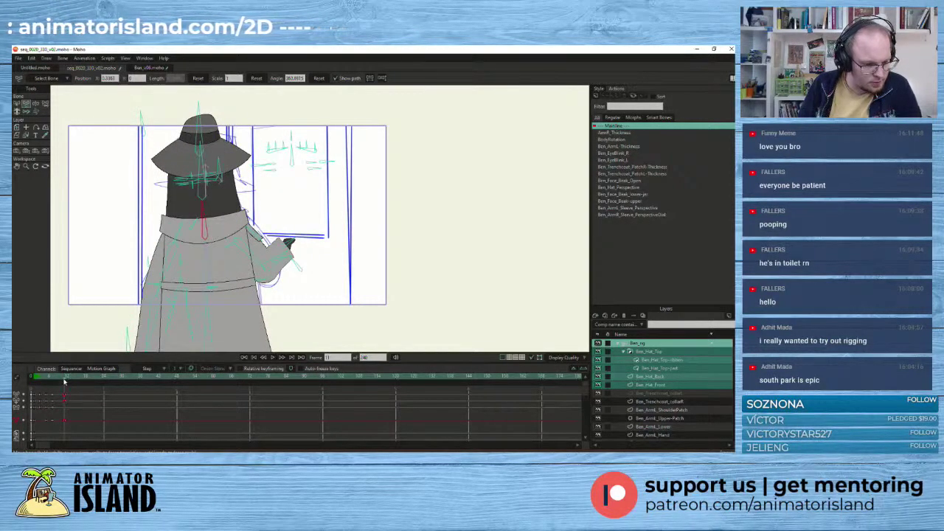
# - Copy the pose keys from frame 11 and paste them at frame 9
pyautogui.click(59, 381)
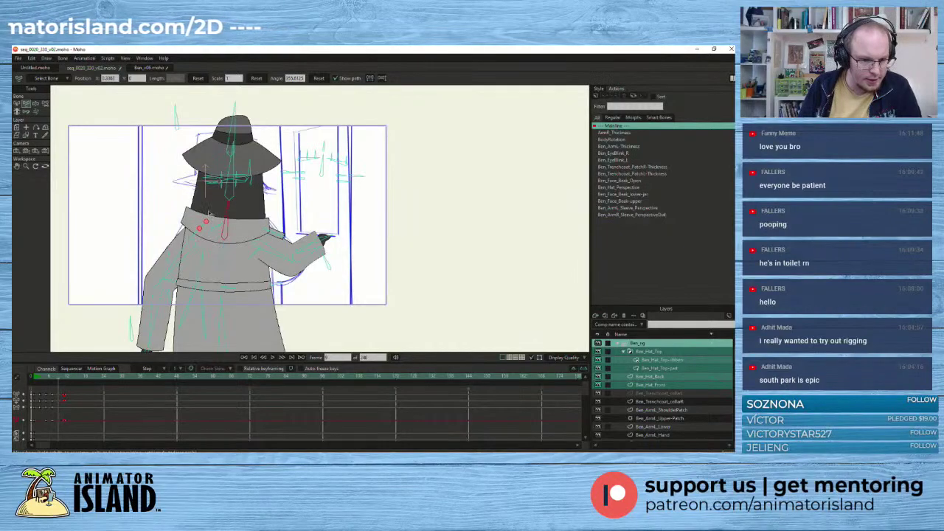
pyautogui.moveTo(72, 390); pyautogui.dragTo(61, 432)
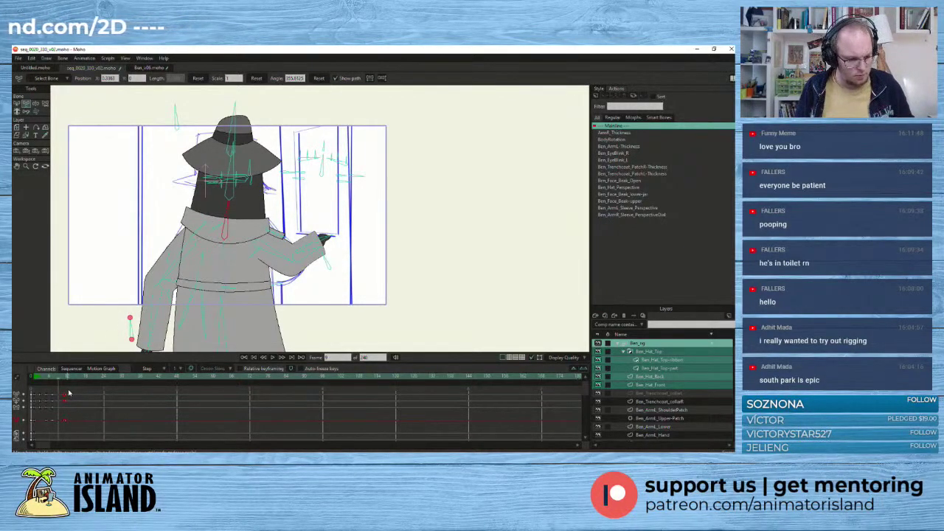
pyautogui.click(59, 383)
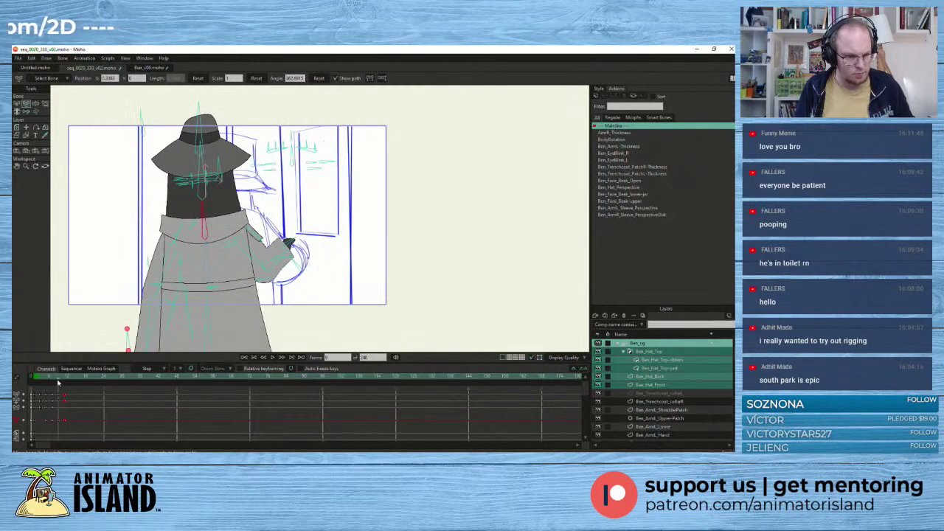
# - At frame 9, lean the body bones slightly to the right and raise the left lower arm and hand a little
pyautogui.moveTo(209, 315); pyautogui.dragTo(213, 315)
pyautogui.moveTo(208, 268); pyautogui.dragTo(209, 212)
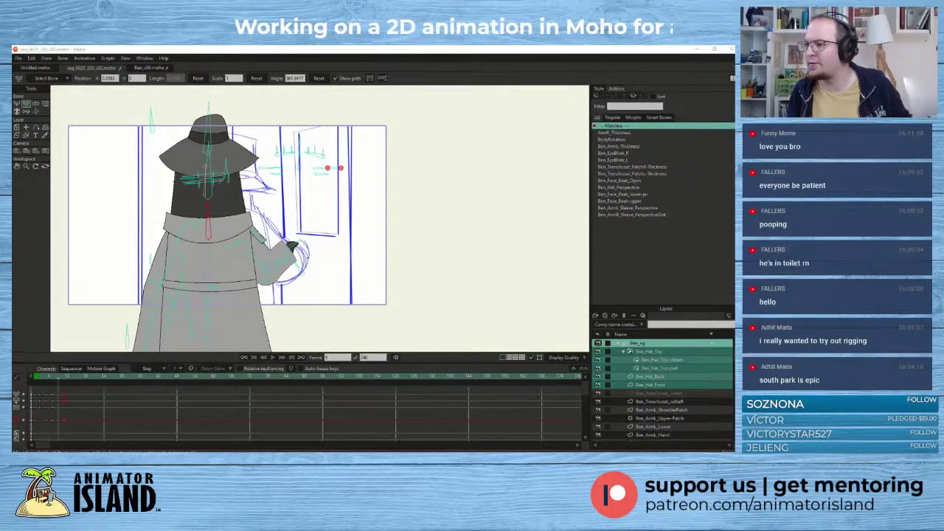
pyautogui.moveTo(58, 381)
pyautogui.mouseDown()
pyautogui.moveTo(77, 381)
pyautogui.moveTo(51, 383)
pyautogui.moveTo(90, 388)
pyautogui.moveTo(59, 392)
pyautogui.mouseUp()
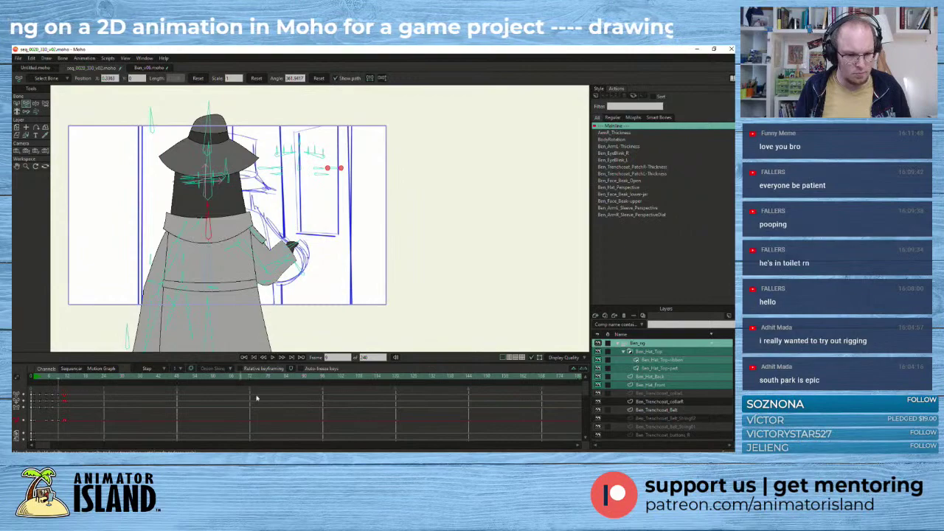
pyautogui.click(264, 260)
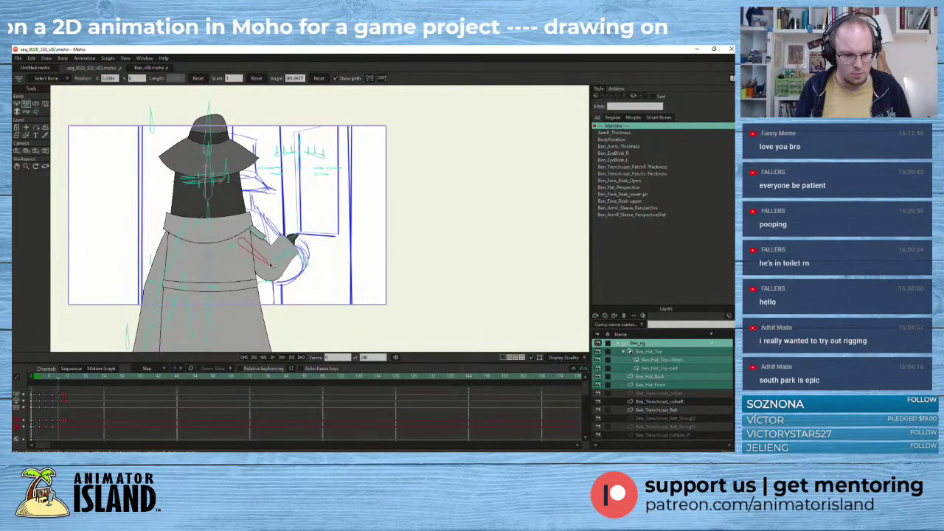
pyautogui.click(281, 260)
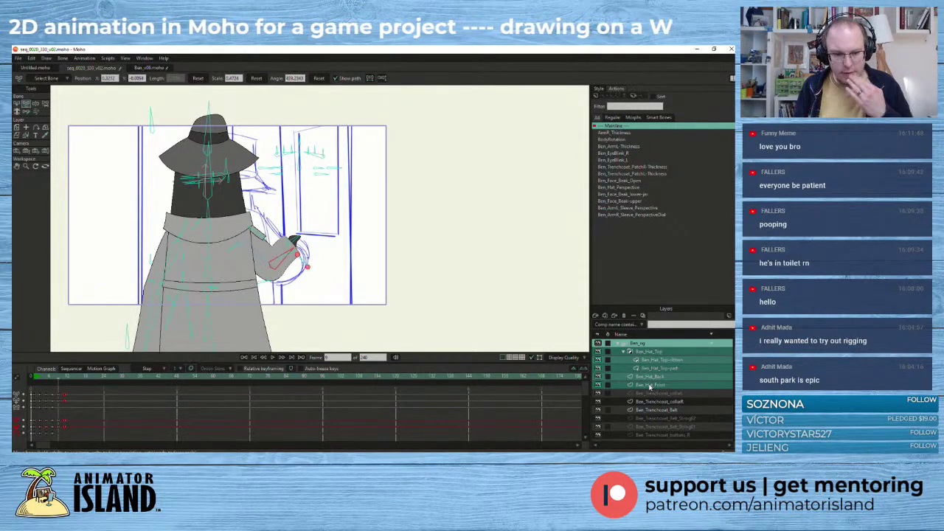
# - Move the visibility keys of the layers Ben_ArmL_Lower, Ben_ArmL_Hand and Ben_ArmL_Sleeves from frame 13 to frame 9
pyautogui.scroll(-3, 649, 387)
pyautogui.click(654, 403)
pyautogui.scroll(5, 653, 403)
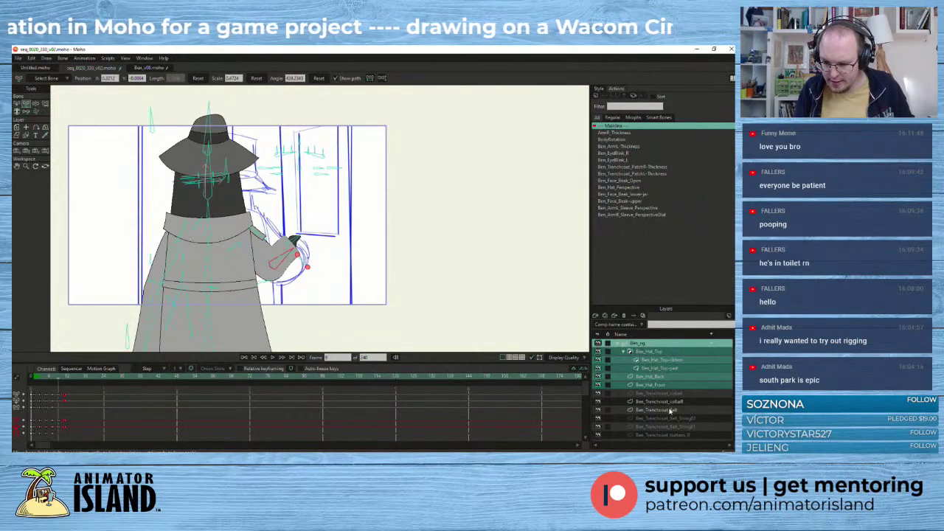
pyautogui.scroll(-3, 670, 411)
pyautogui.scroll(3, 670, 411)
pyautogui.scroll(-2, 670, 413)
pyautogui.scroll(-8, 670, 414)
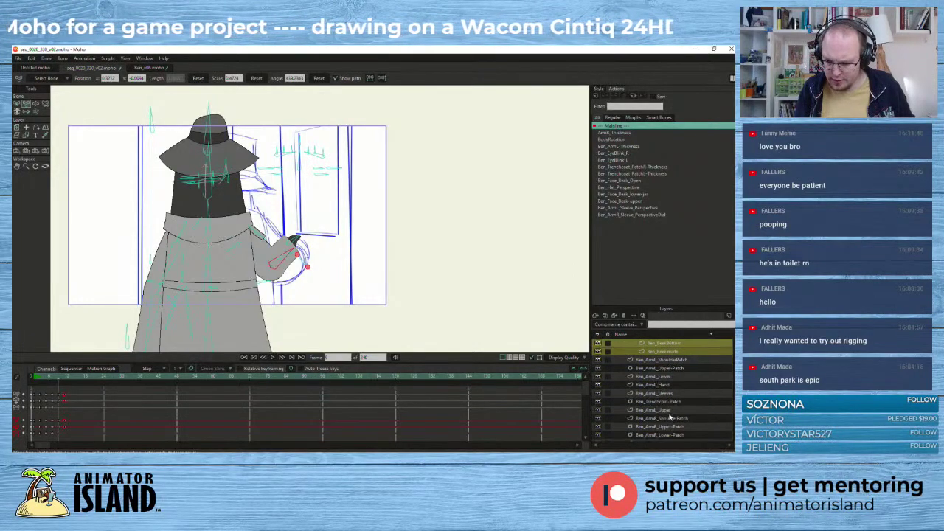
pyautogui.click(654, 377)
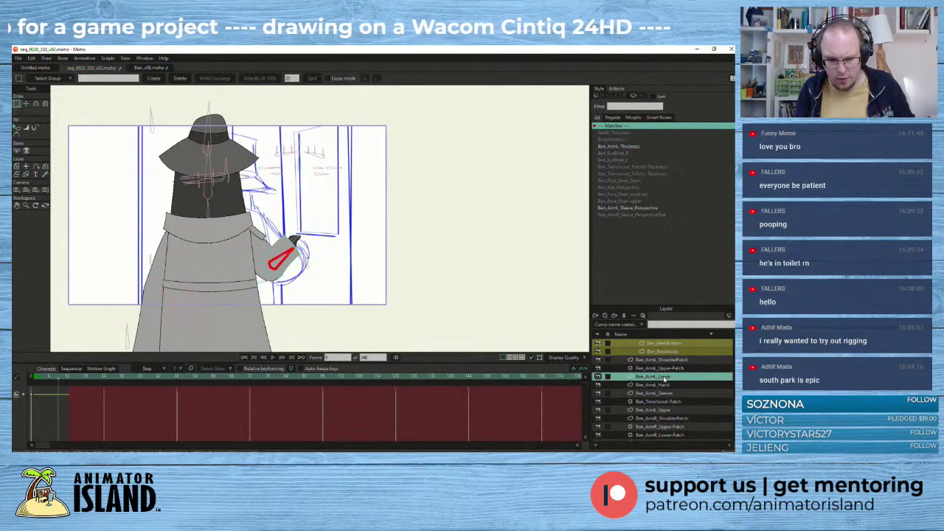
pyautogui.keyDown('ctrl'); pyautogui.click(664, 386); pyautogui.keyUp('ctrl')
pyautogui.keyDown('ctrl'); pyautogui.click(664, 393); pyautogui.keyUp('ctrl')
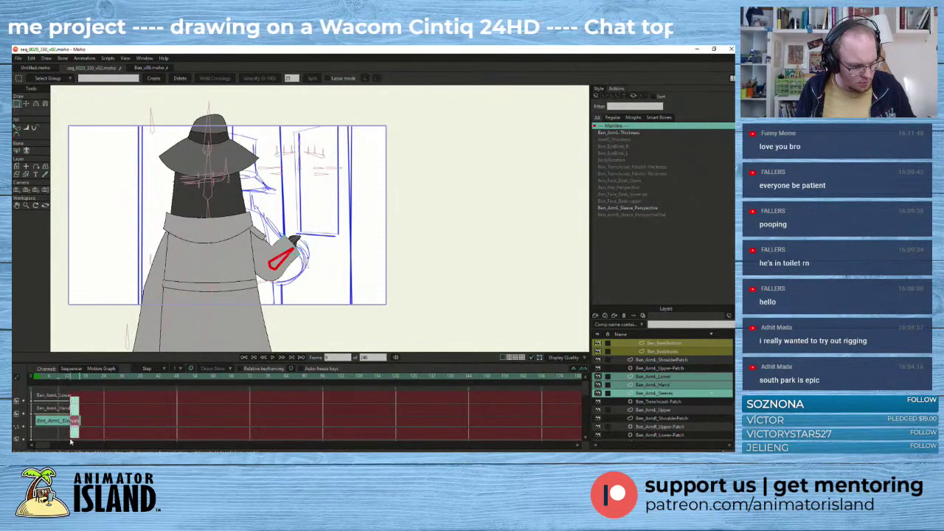
pyautogui.click(59, 407)
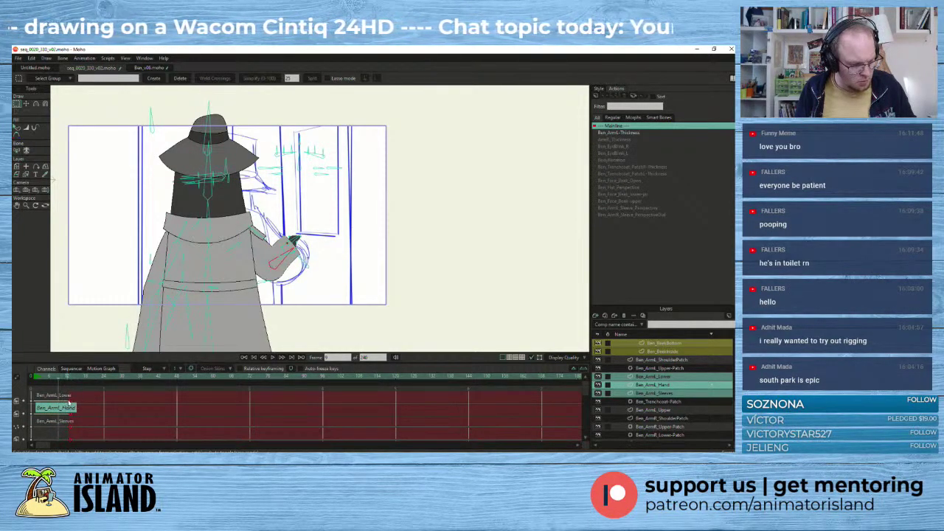
pyautogui.moveTo(71, 430); pyautogui.dragTo(56, 431)
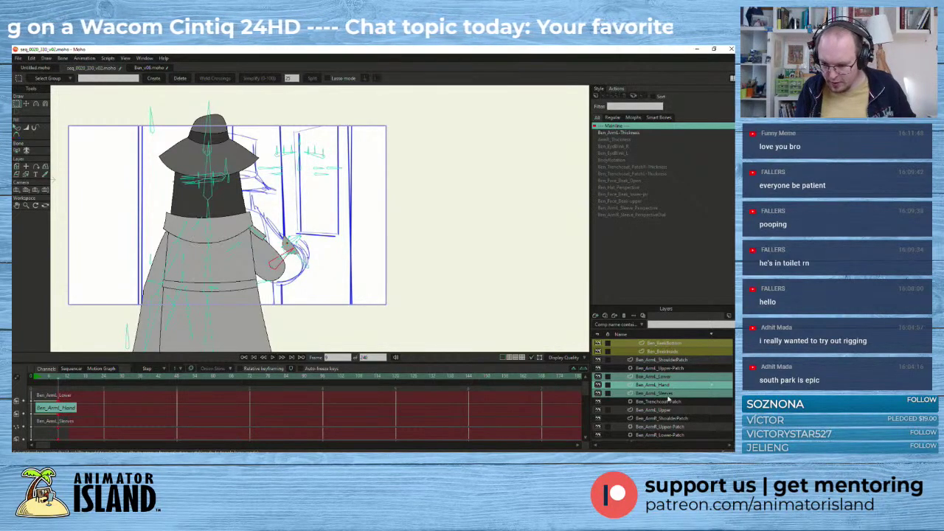
pyautogui.scroll(-1, 107, 405)
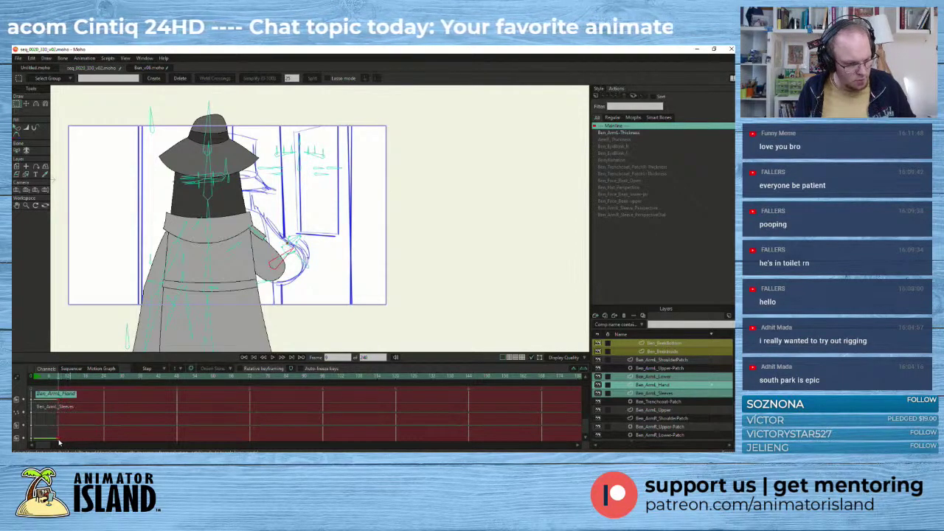
# - Make the Ben_rig bone layer active again and review the turn between frames 4 and 8
pyautogui.moveTo(54, 382)
pyautogui.mouseDown()
pyautogui.moveTo(42, 383)
pyautogui.moveTo(84, 387)
pyautogui.moveTo(31, 396)
pyautogui.moveTo(70, 397)
pyautogui.moveTo(44, 400)
pyautogui.mouseUp()
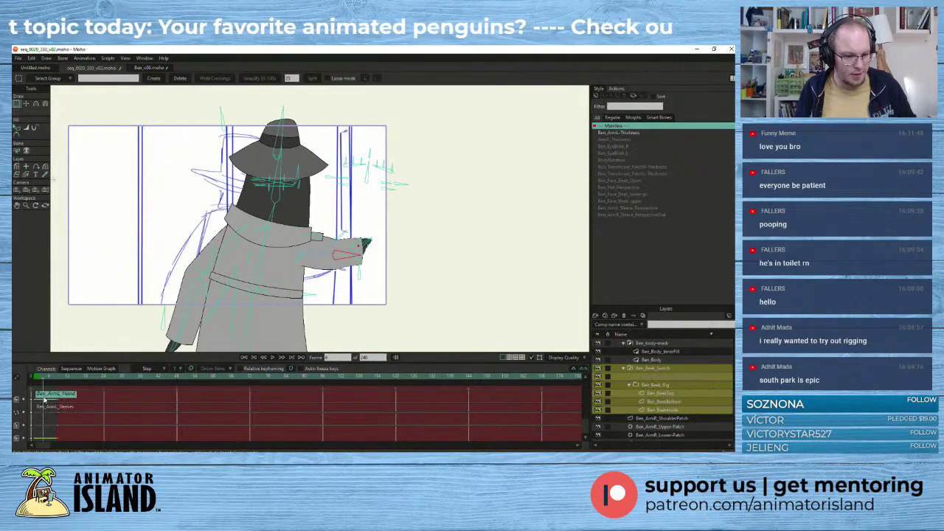
pyautogui.scroll(-5, 673, 385)
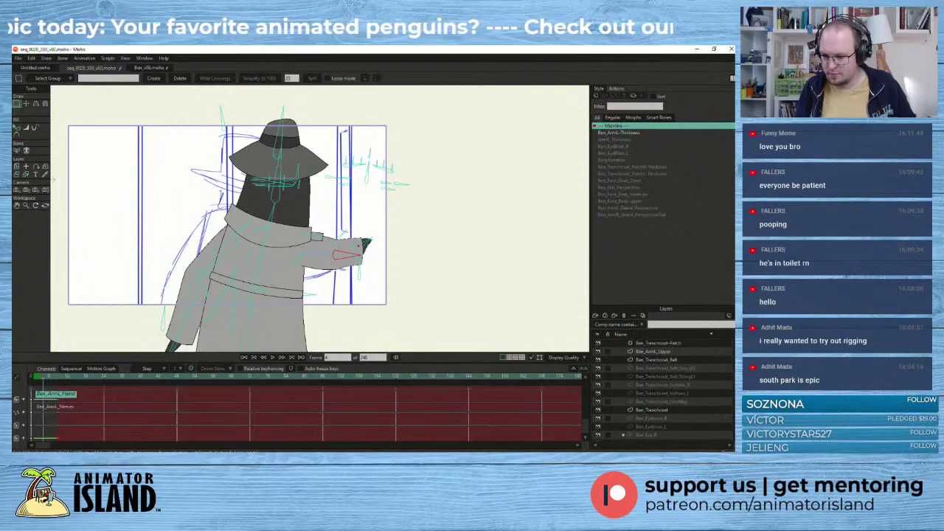
pyautogui.scroll(5, 724, 341)
pyautogui.click(654, 345)
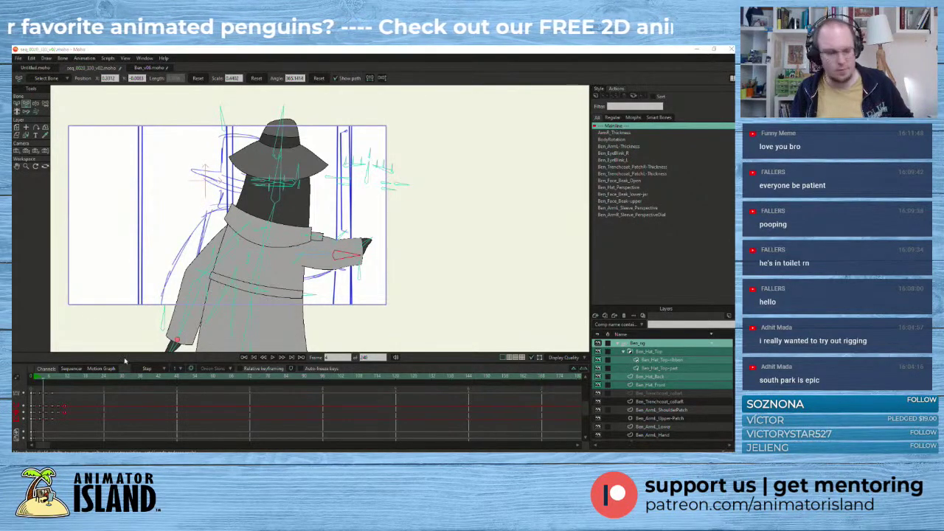
pyautogui.moveTo(44, 380)
pyautogui.mouseDown()
pyautogui.moveTo(34, 382)
pyautogui.moveTo(72, 395)
pyautogui.moveTo(56, 394)
pyautogui.mouseUp()
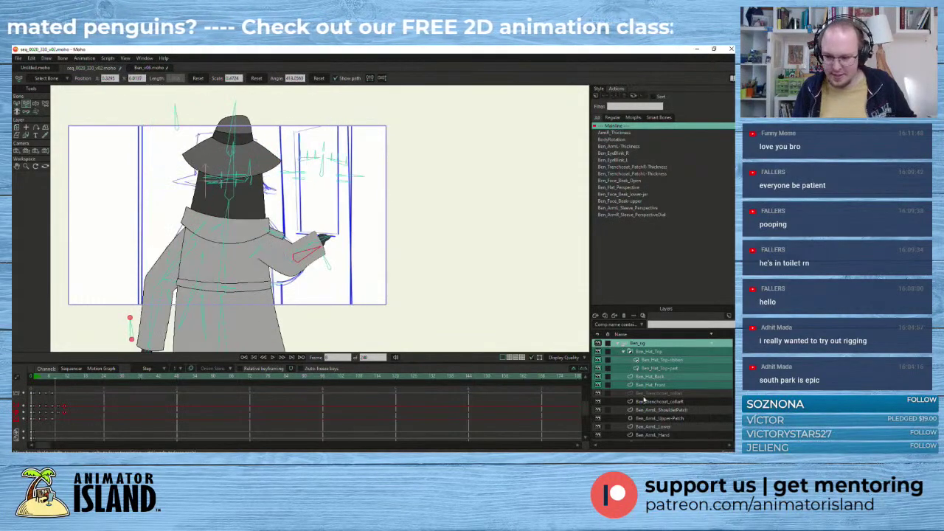
# - Hide the seq_0020_330_animatic.mov layer and play back the turn from the start
pyautogui.scroll(-3, 625, 379)
pyautogui.scroll(-3, 624, 391)
pyautogui.scroll(-5, 622, 399)
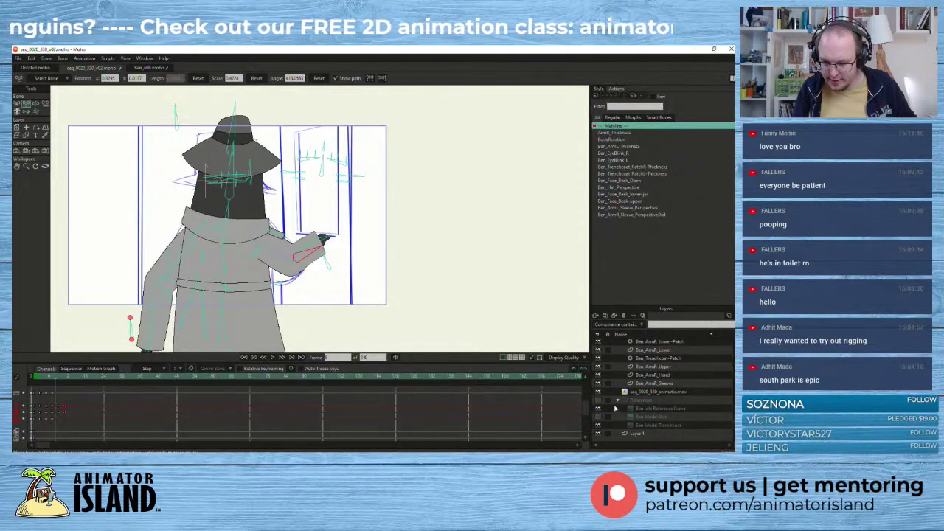
pyautogui.click(598, 392)
pyautogui.moveTo(76, 378); pyautogui.dragTo(37, 394)
pyautogui.click(272, 357)
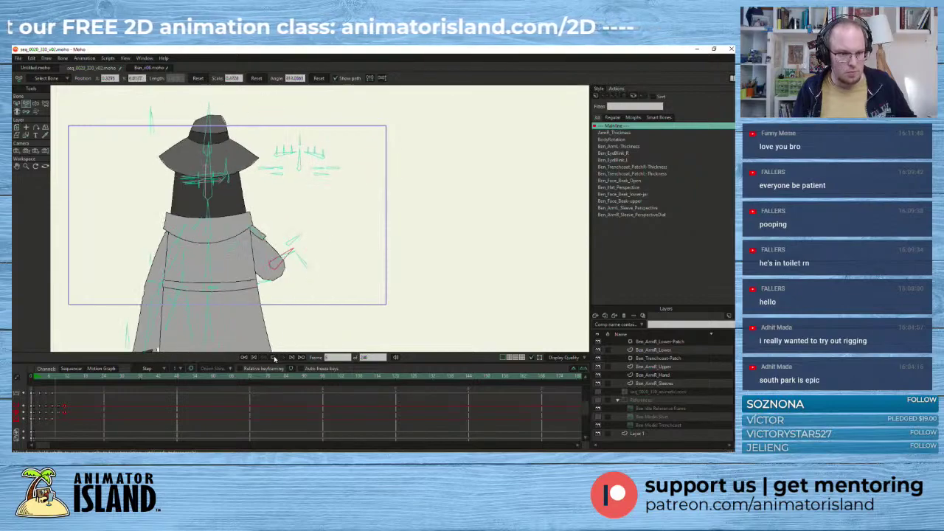
pyautogui.click(273, 357)
pyautogui.moveTo(98, 380); pyautogui.dragTo(35, 390)
pyautogui.click(273, 357)
# - Adjust the head bone's tilt across frames 5 to 11, leaning it slightly right at frames 5 and 7 and slightly left at frame 11
pyautogui.moveTo(41, 379); pyautogui.dragTo(49, 382)
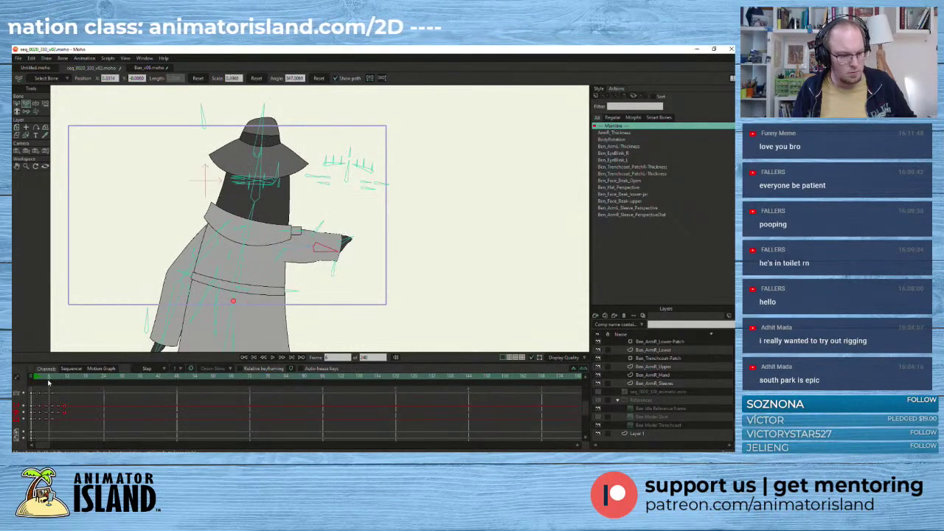
pyautogui.click(254, 198)
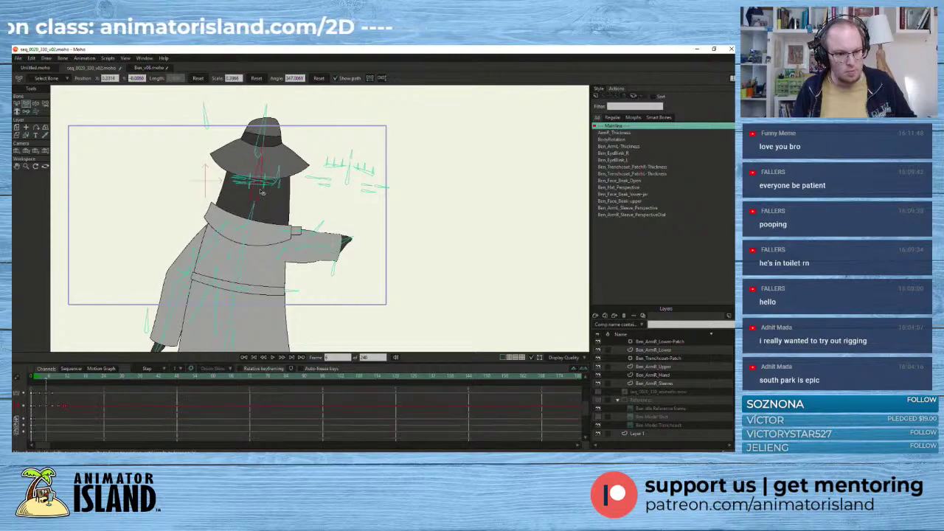
pyautogui.click(49, 379)
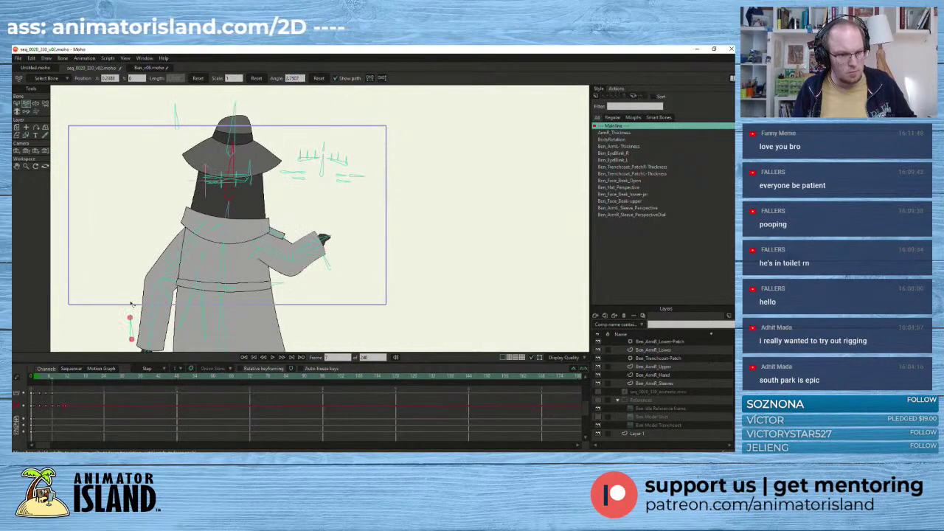
pyautogui.moveTo(233, 172); pyautogui.dragTo(234, 172)
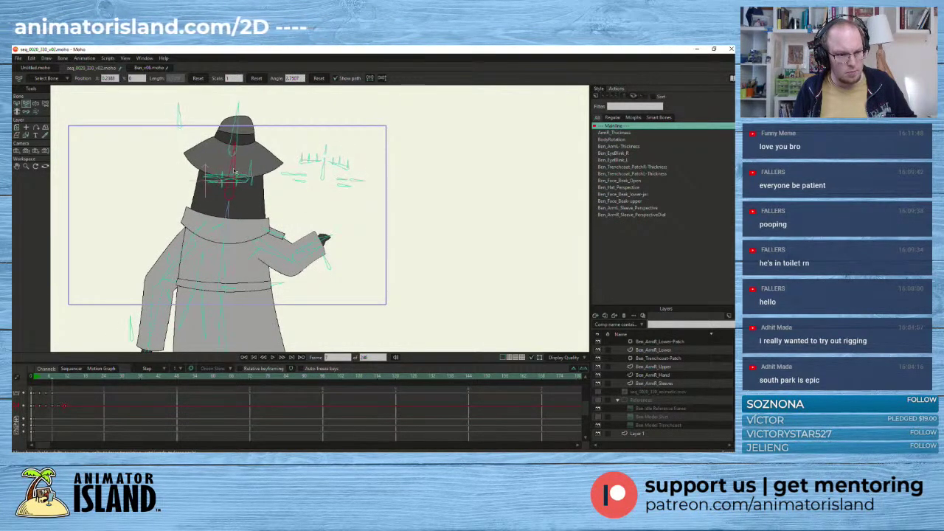
pyautogui.click(60, 379)
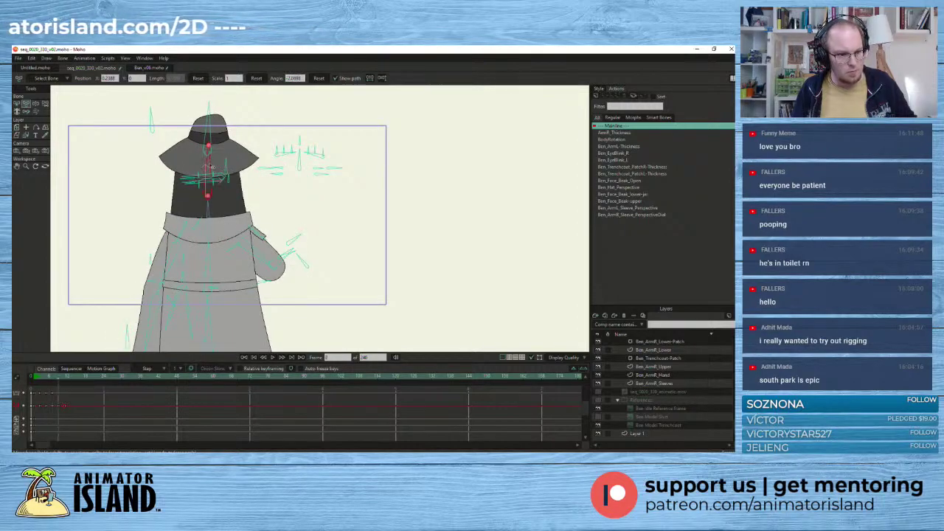
pyautogui.click(93, 351)
pyautogui.click(64, 381)
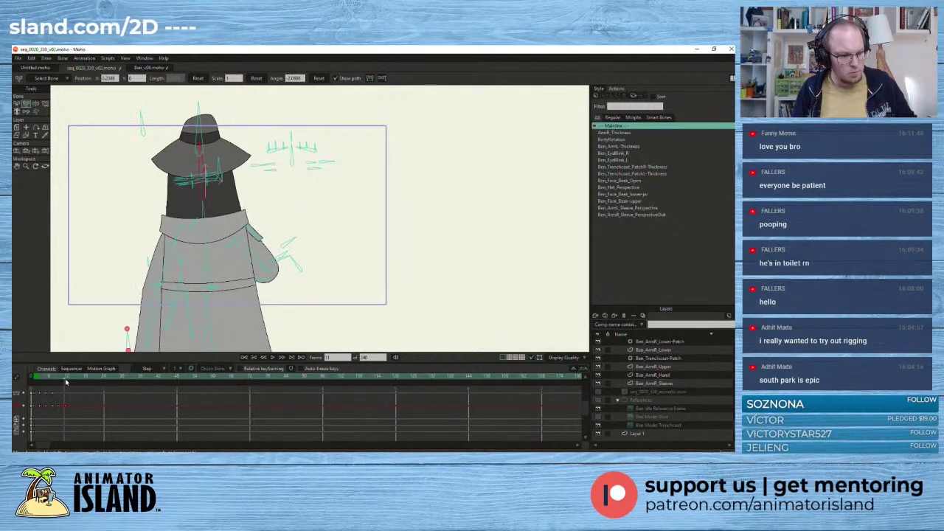
pyautogui.click(200, 162)
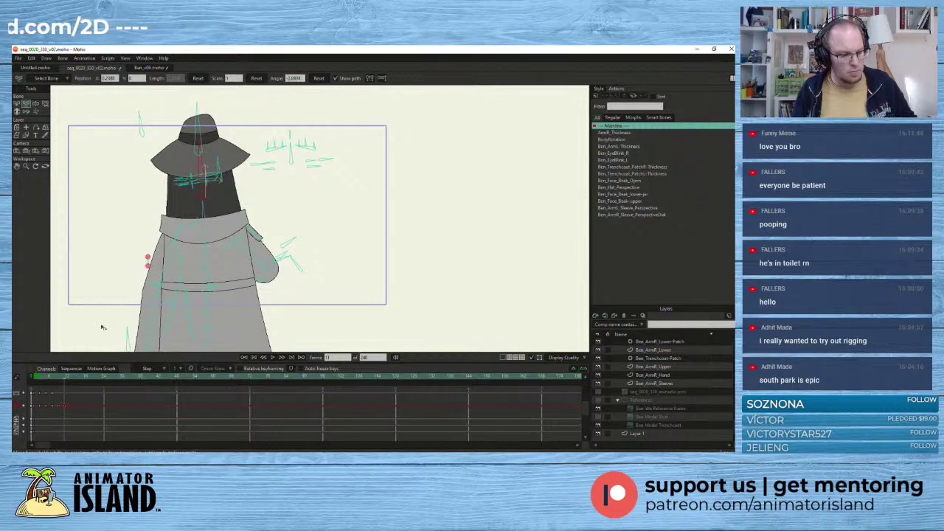
# - Play back the turn from frame 1 to check the head movement
pyautogui.moveTo(65, 382); pyautogui.dragTo(35, 381)
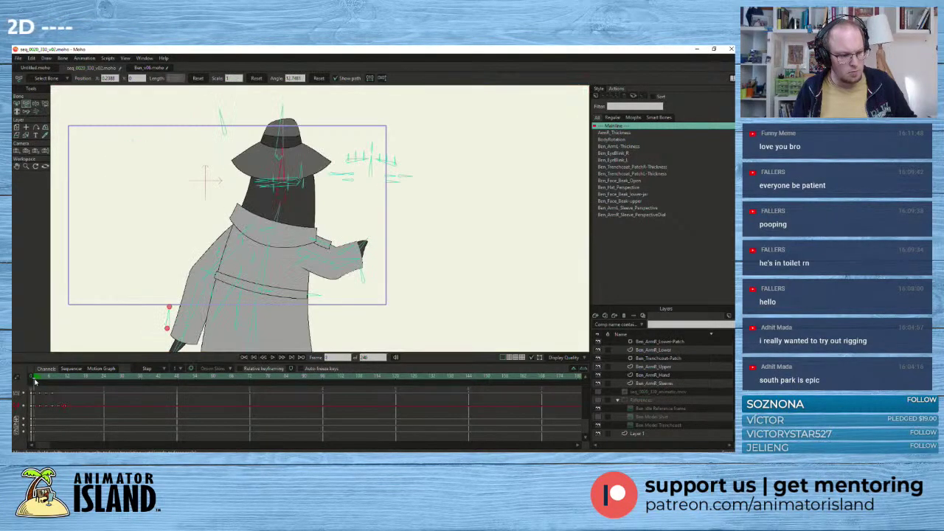
pyautogui.click(274, 358)
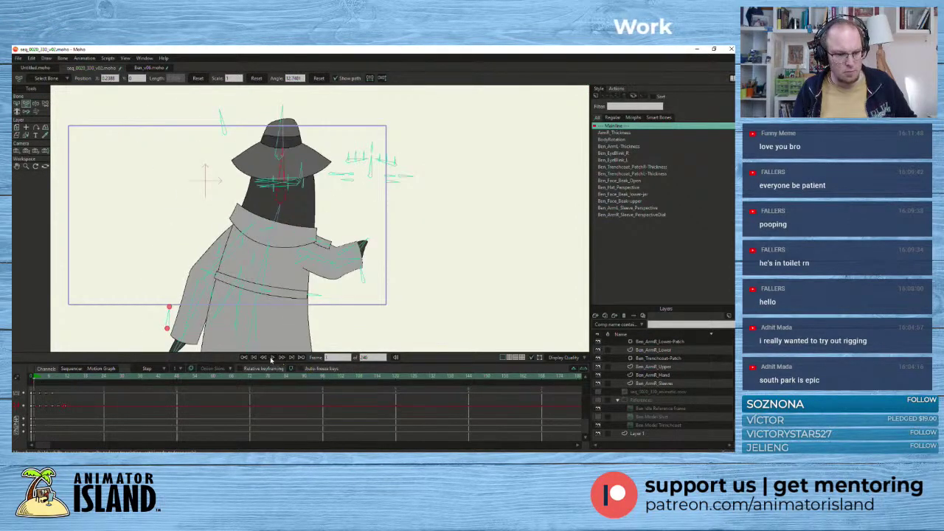
pyautogui.click(272, 359)
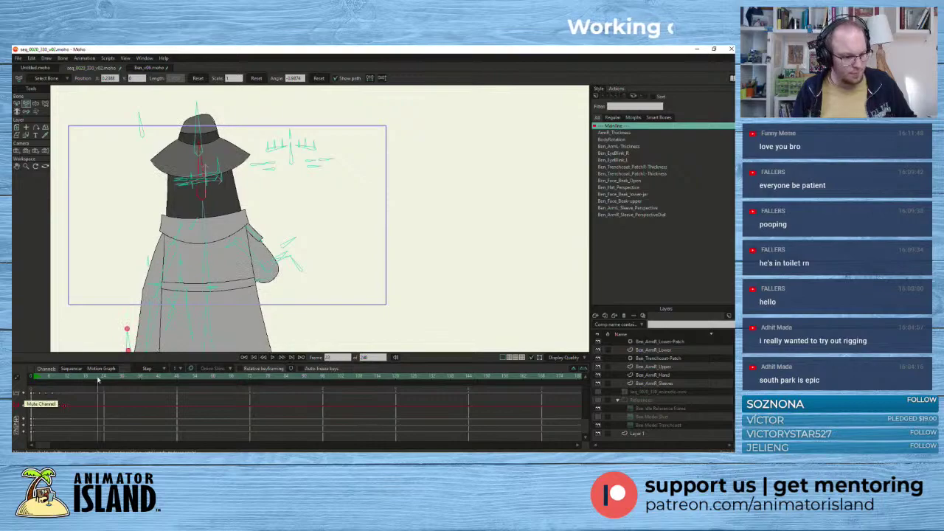
pyautogui.click(272, 359)
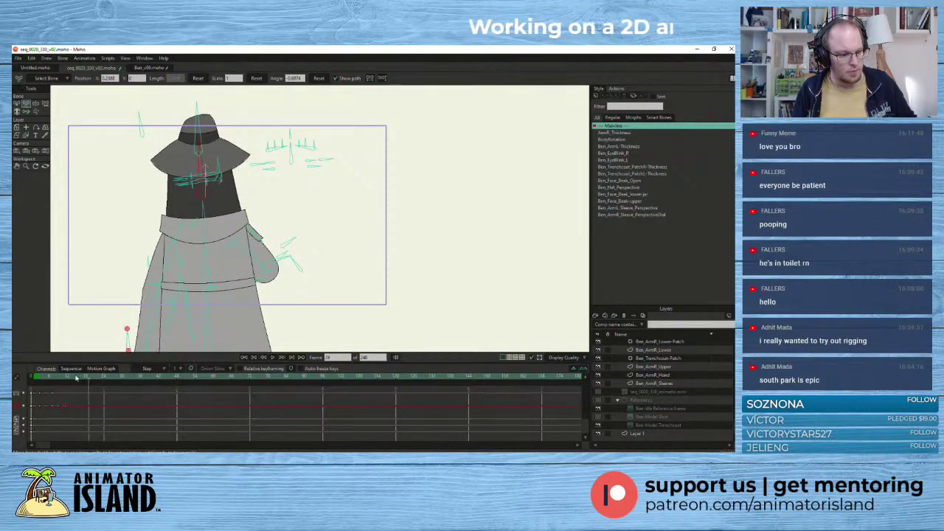
pyautogui.click(272, 359)
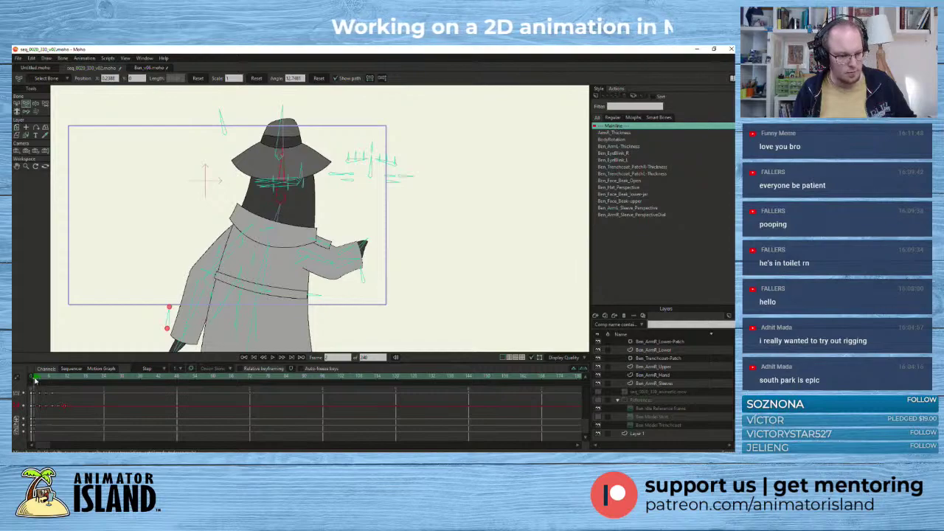
# - Make the Ben_rig layer active and lengthen the outstretched lower arm bone at frame 1
pyautogui.scroll(3, 653, 356)
pyautogui.scroll(-5, 664, 361)
pyautogui.scroll(3, 670, 366)
pyautogui.click(638, 344)
pyautogui.scroll(2, 316, 238)
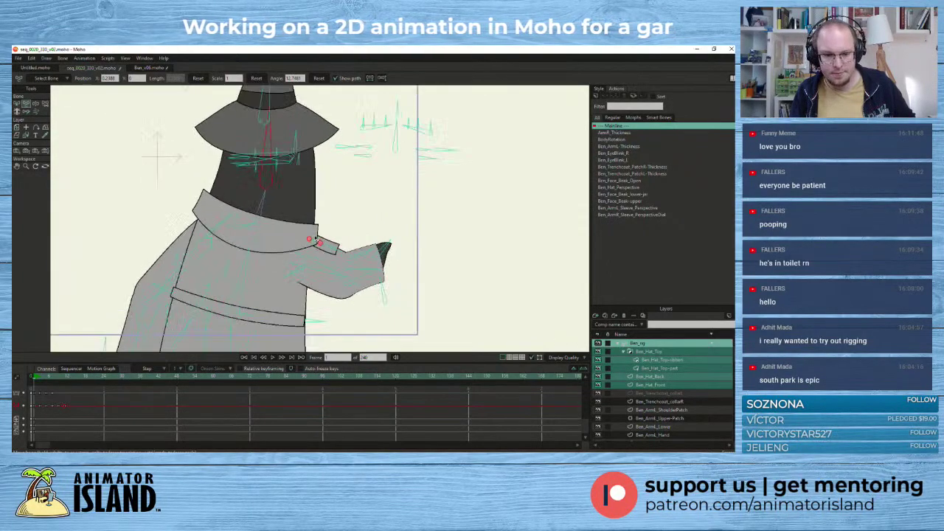
pyautogui.moveTo(423, 198); pyautogui.dragTo(445, 213)
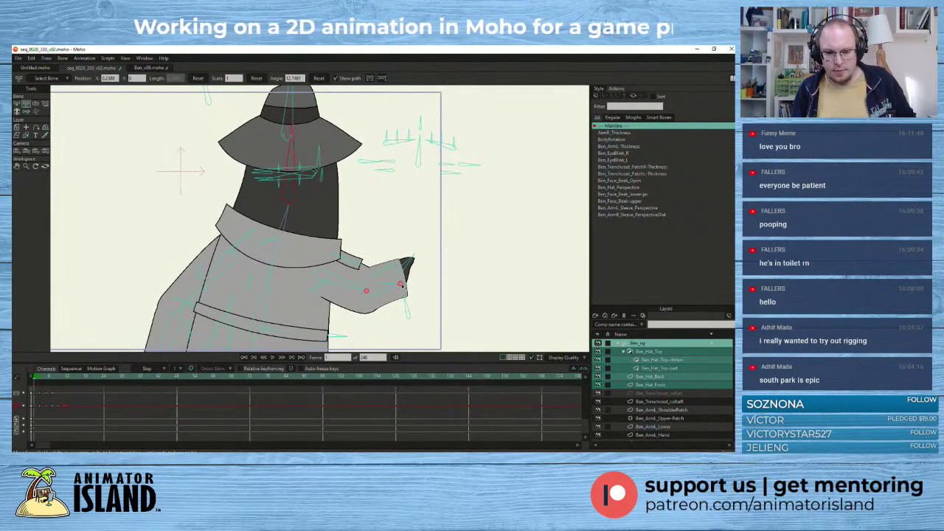
pyautogui.click(403, 290)
pyautogui.scroll(-2, 640, 353)
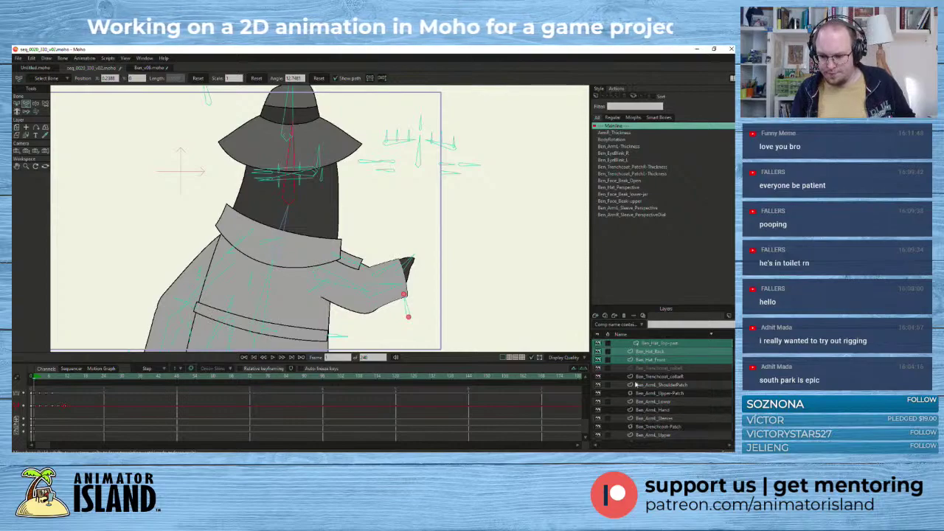
pyautogui.click(402, 284)
pyautogui.moveTo(403, 284); pyautogui.dragTo(418, 283)
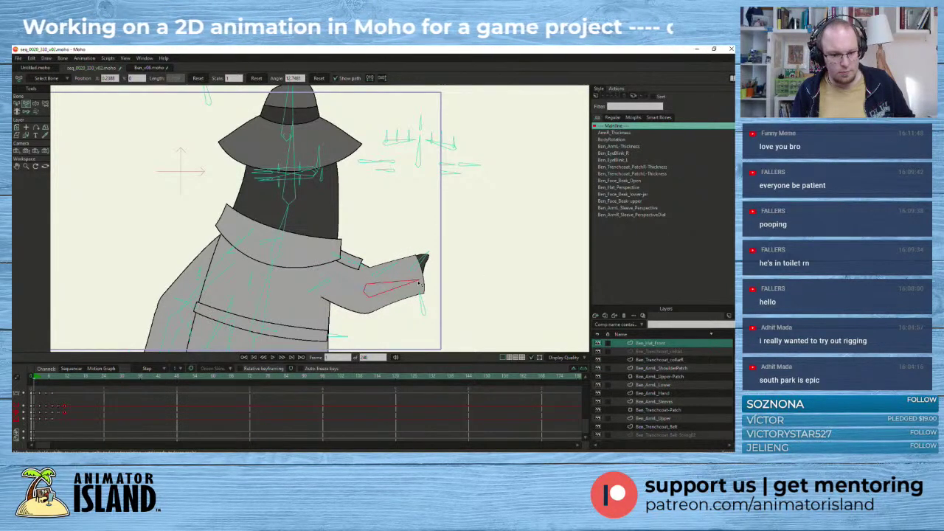
# - Lengthen the outstretched lower arm bone slightly at frames 3 and 5
pyautogui.click(36, 380)
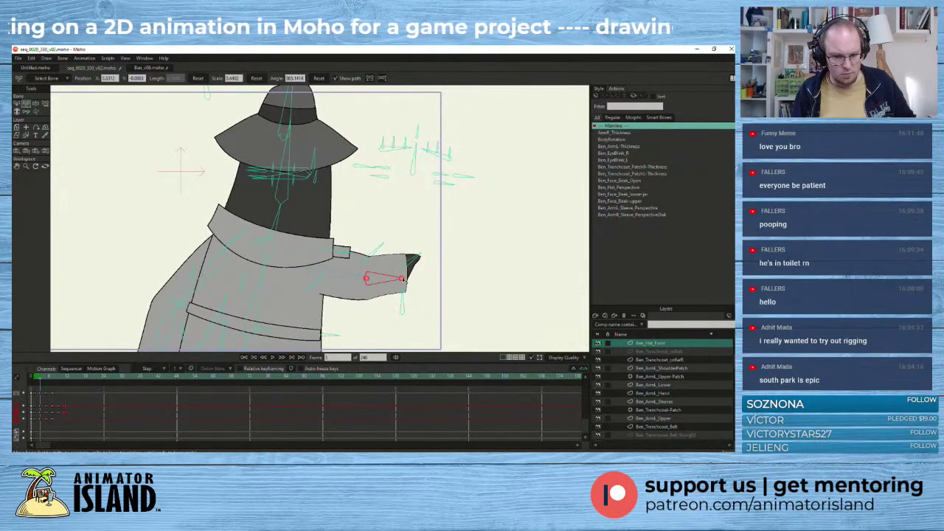
pyautogui.moveTo(403, 280); pyautogui.dragTo(410, 279)
pyautogui.click(46, 380)
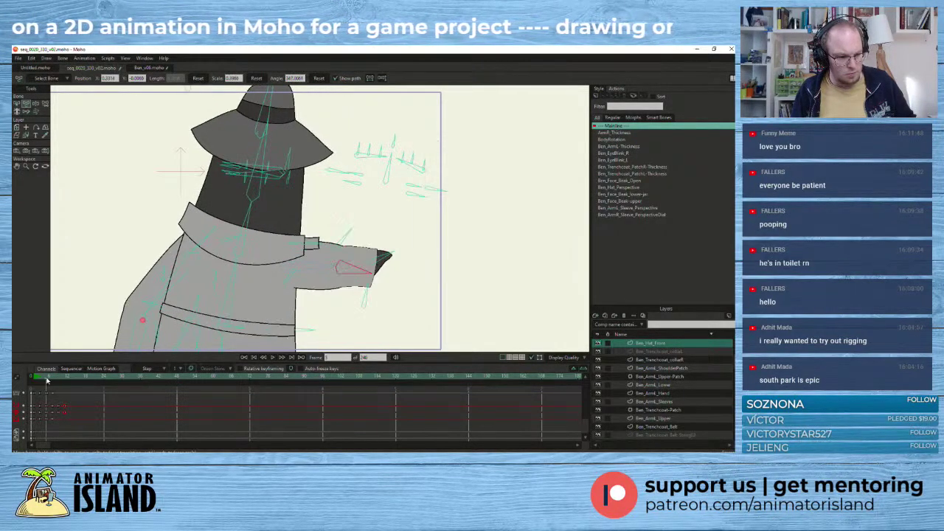
pyautogui.moveTo(373, 274); pyautogui.dragTo(379, 275)
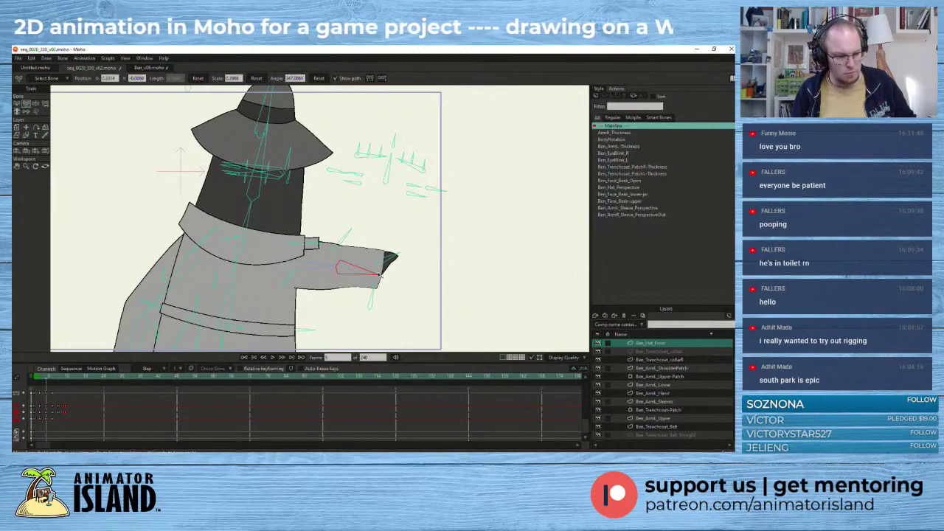
# - Shorten the bent lower arm bone at frame 7 so the hand sits closer to the body
pyautogui.click(48, 379)
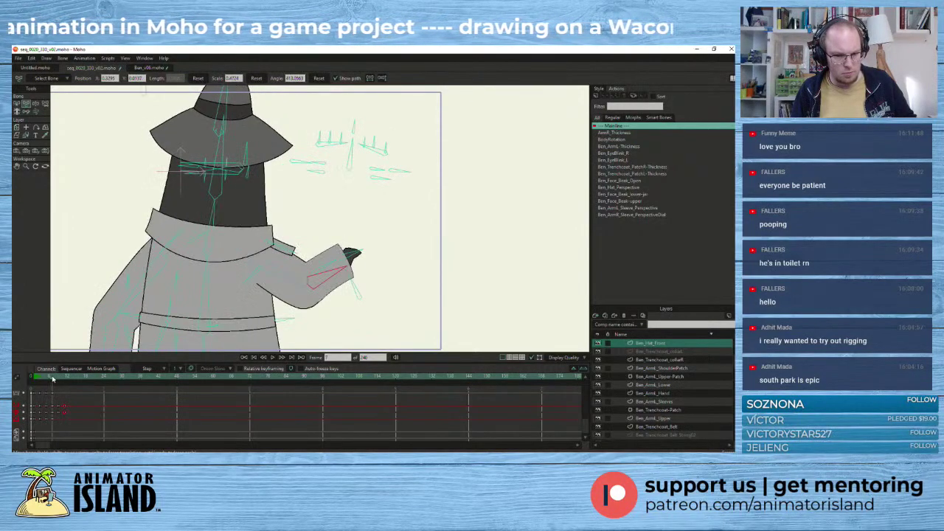
pyautogui.moveTo(347, 270); pyautogui.dragTo(348, 274)
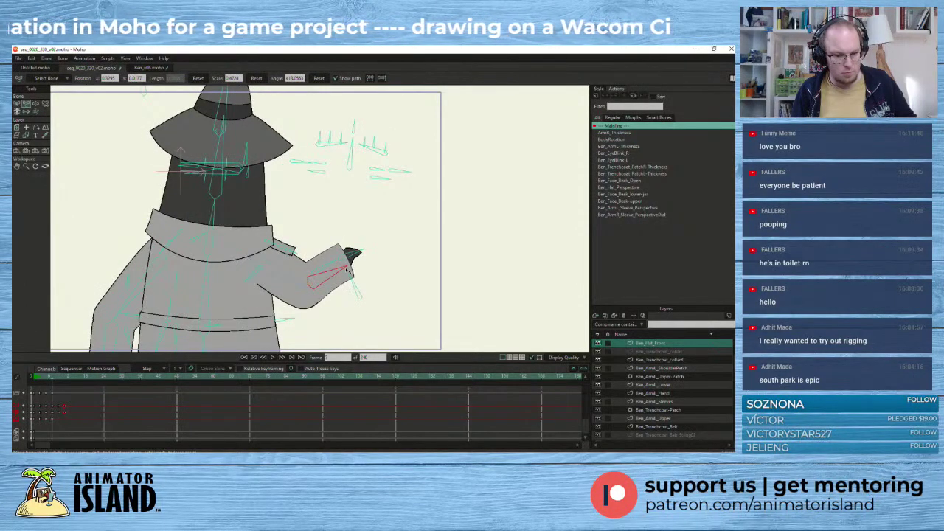
pyautogui.moveTo(54, 380)
pyautogui.mouseDown()
pyautogui.moveTo(65, 380)
pyautogui.moveTo(54, 380)
pyautogui.mouseUp()
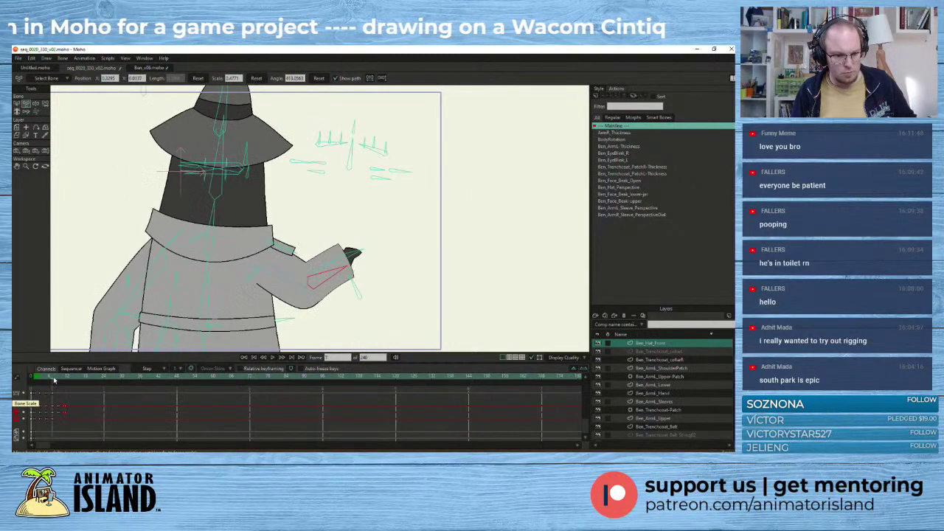
pyautogui.moveTo(347, 269); pyautogui.dragTo(329, 278)
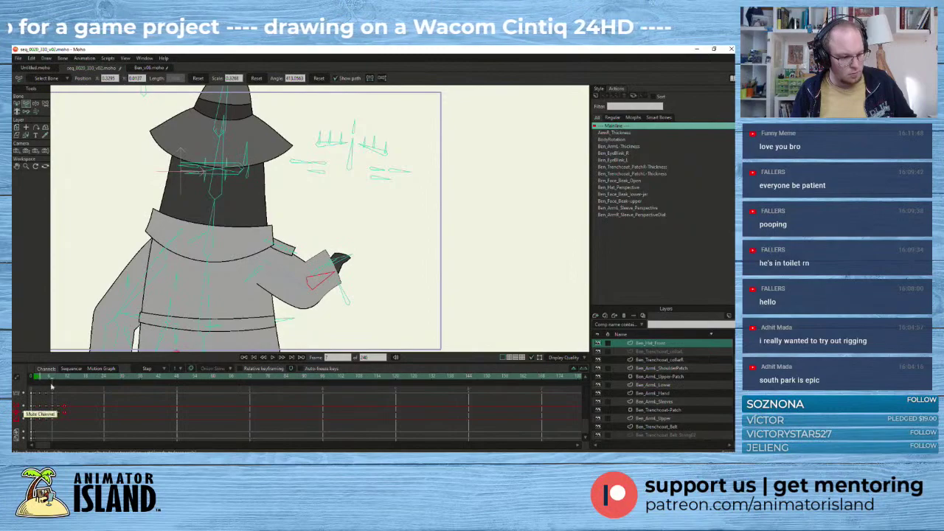
# - Play back the turn repeatedly from frame 1 with the whole camera frame in view to check the arm motion
pyautogui.moveTo(52, 381)
pyautogui.mouseDown()
pyautogui.moveTo(62, 380)
pyautogui.moveTo(40, 381)
pyautogui.moveTo(66, 381)
pyautogui.moveTo(37, 382)
pyautogui.mouseUp()
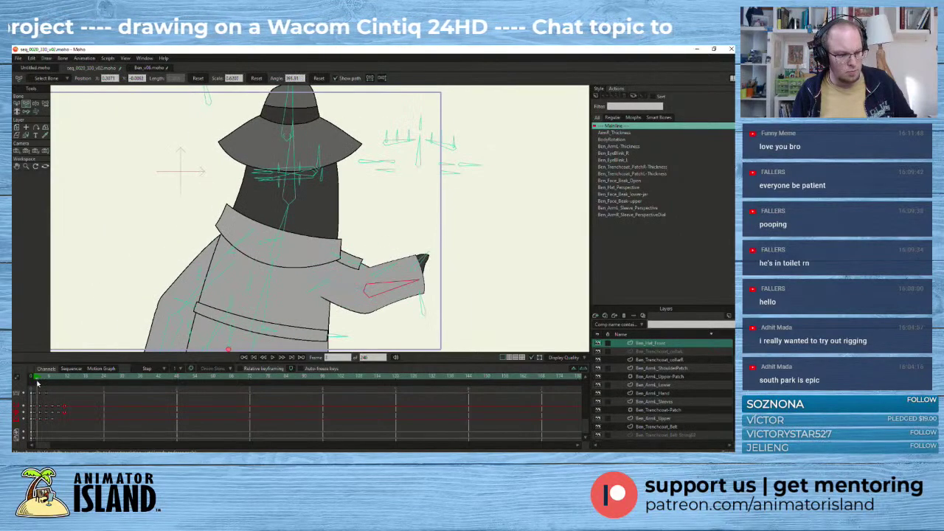
pyautogui.click(271, 358)
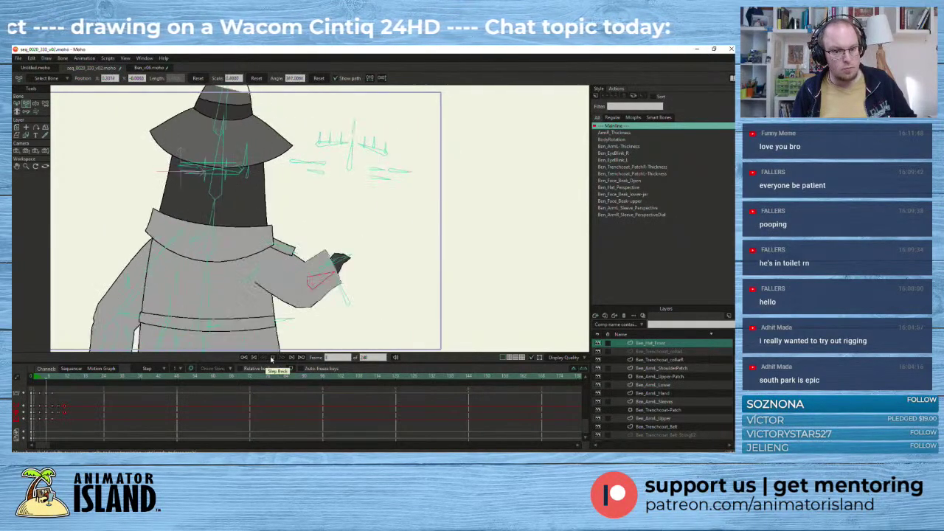
pyautogui.click(272, 358)
pyautogui.scroll(-2, 232, 214)
pyautogui.moveTo(305, 229); pyautogui.dragTo(338, 226)
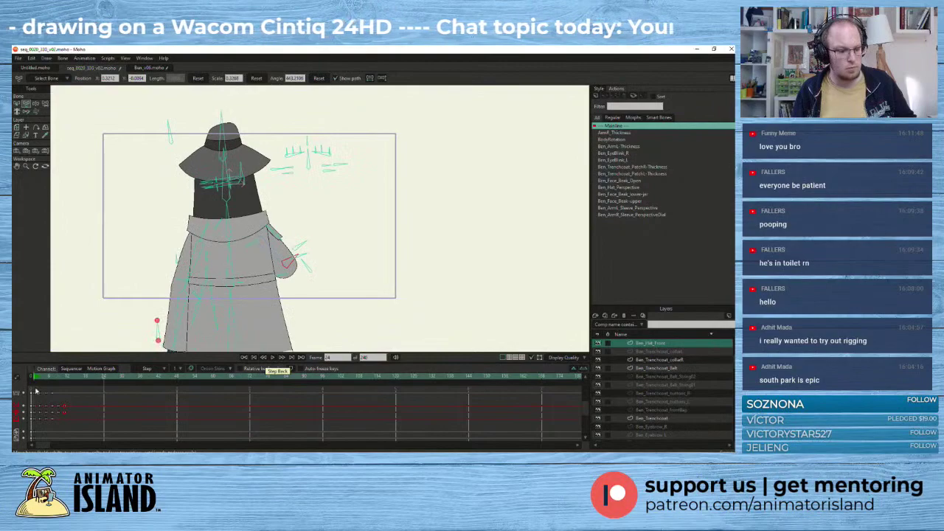
pyautogui.click(34, 379)
pyautogui.click(272, 357)
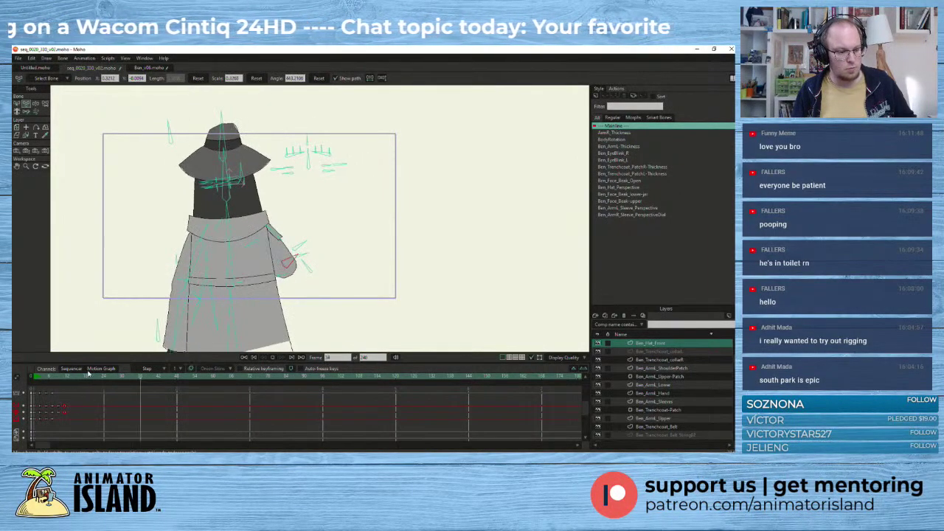
pyautogui.click(34, 382)
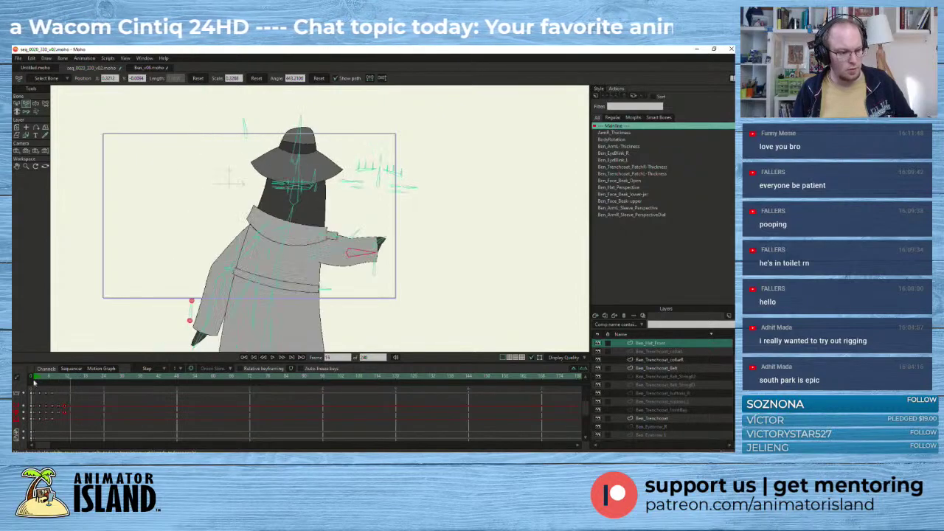
pyautogui.click(35, 382)
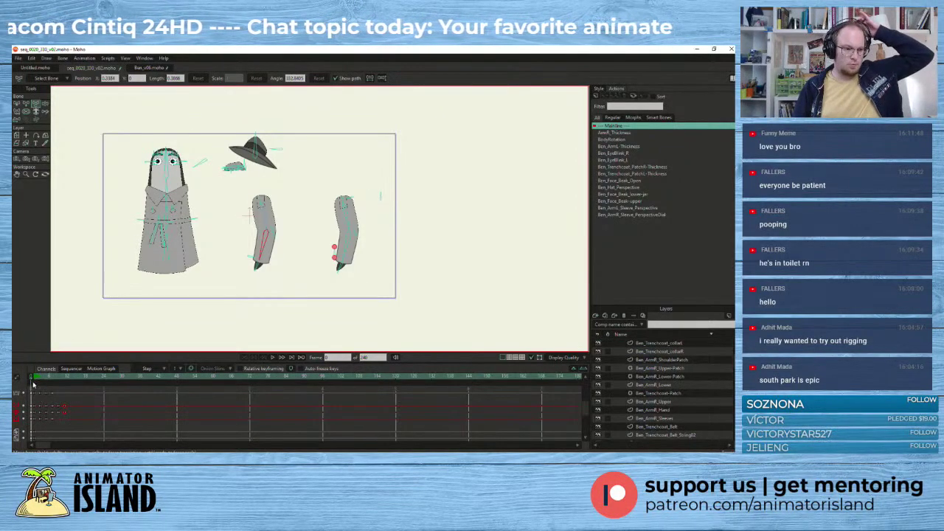
pyautogui.click(34, 382)
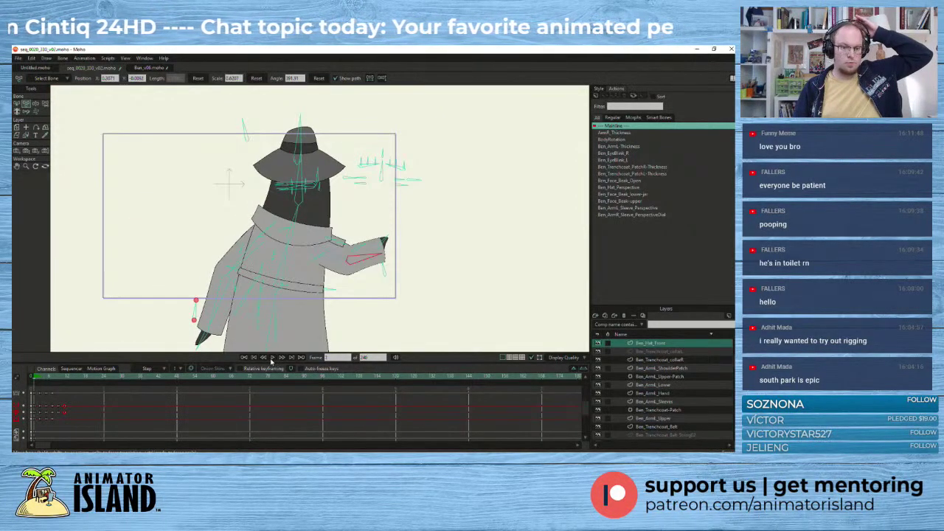
pyautogui.click(271, 358)
# - Rotate the hanging arm's upper and lower bones in towards the coat on the early frames up to frame 5
pyautogui.click(36, 382)
pyautogui.moveTo(35, 382); pyautogui.dragTo(43, 383)
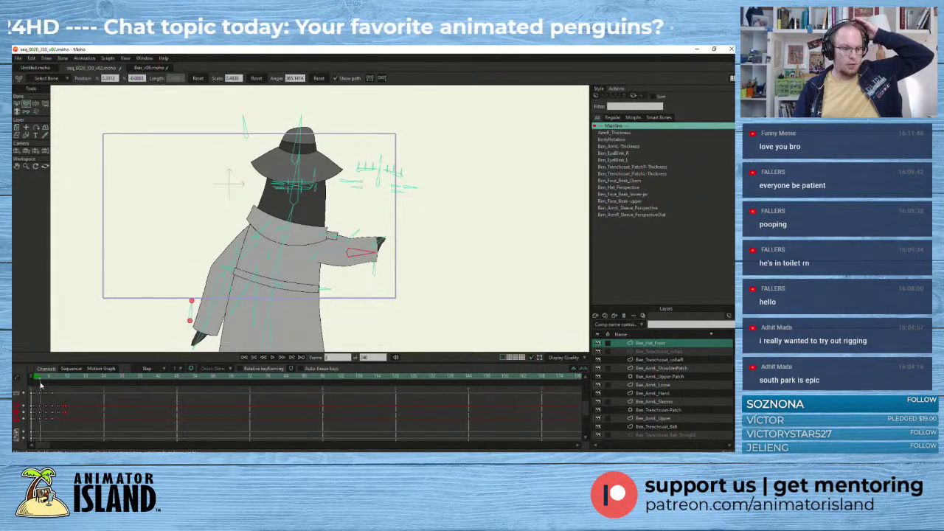
pyautogui.moveTo(223, 298); pyautogui.dragTo(227, 274)
pyautogui.moveTo(43, 378); pyautogui.dragTo(47, 378)
pyautogui.moveTo(232, 258); pyautogui.dragTo(235, 259)
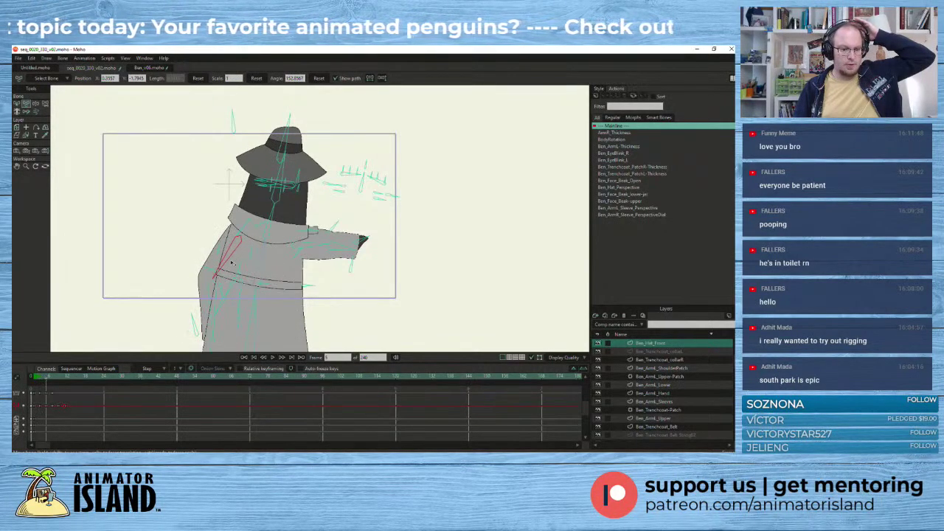
pyautogui.moveTo(213, 309); pyautogui.dragTo(218, 309)
# - At frame 7, swing the hanging arm's upper and lower bones closer in towards the coat
pyautogui.click(49, 377)
pyautogui.moveTo(199, 268); pyautogui.dragTo(206, 271)
pyautogui.moveTo(190, 307); pyautogui.dragTo(198, 307)
pyautogui.moveTo(205, 266); pyautogui.dragTo(210, 268)
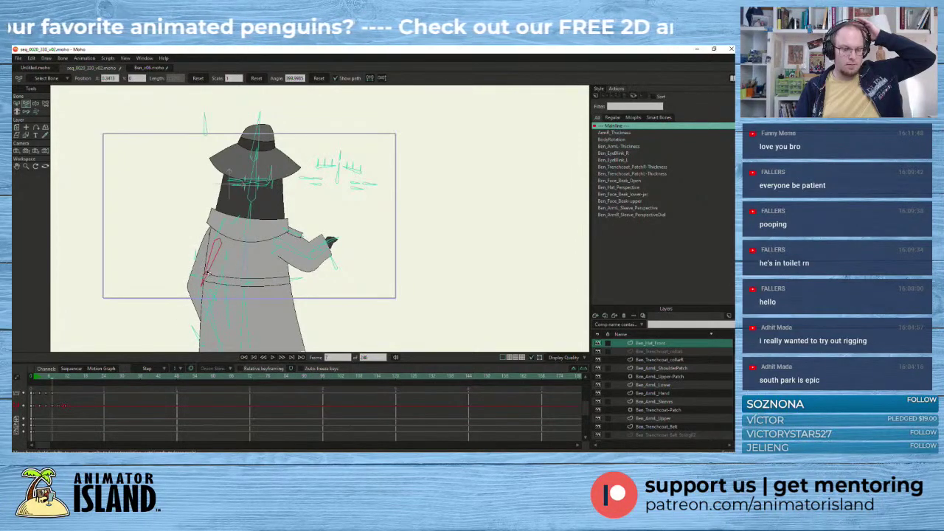
# - At frames 9 and 11, rotate the hanging arm's upper and lower bones so the sleeve rests against the coat
pyautogui.click(58, 378)
pyautogui.moveTo(178, 319); pyautogui.dragTo(190, 317)
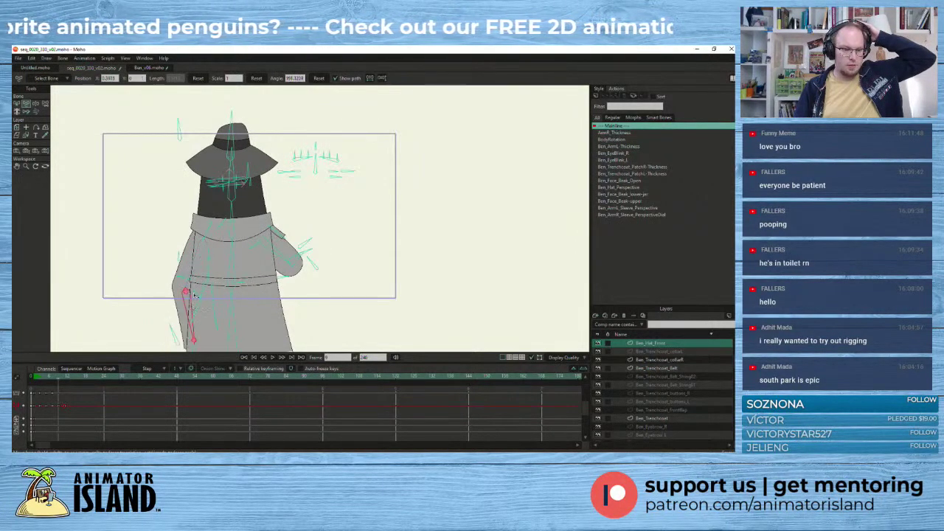
pyautogui.moveTo(193, 262); pyautogui.dragTo(203, 245)
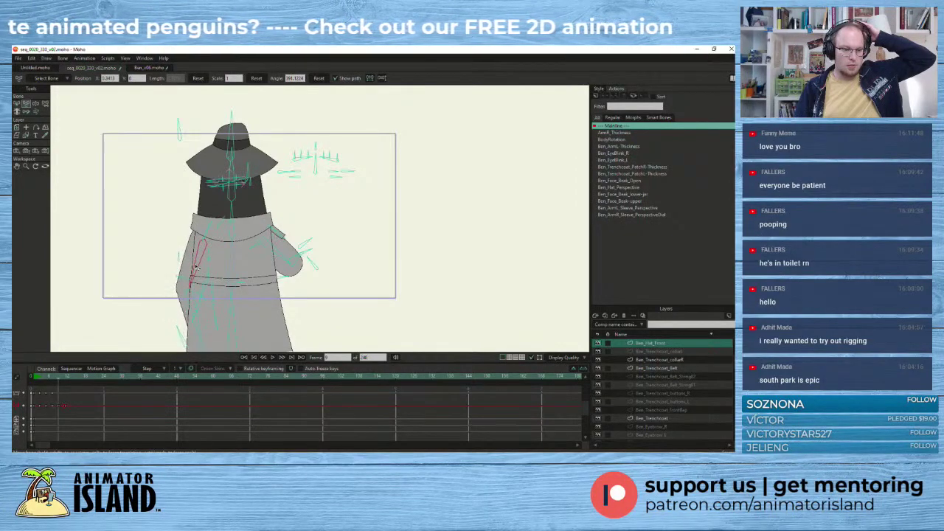
pyautogui.click(62, 378)
pyautogui.moveTo(195, 273); pyautogui.dragTo(183, 309)
pyautogui.click(147, 323)
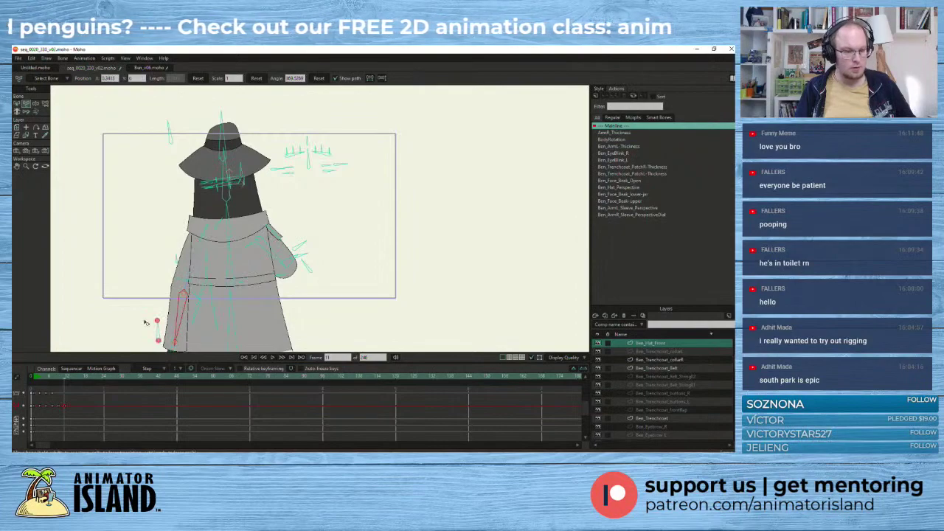
# - Play back the turn several times from the first frames to check the hanging arm's motion within the camera frame
pyautogui.click(39, 379)
pyautogui.moveTo(36, 381); pyautogui.dragTo(34, 382)
pyautogui.click(274, 358)
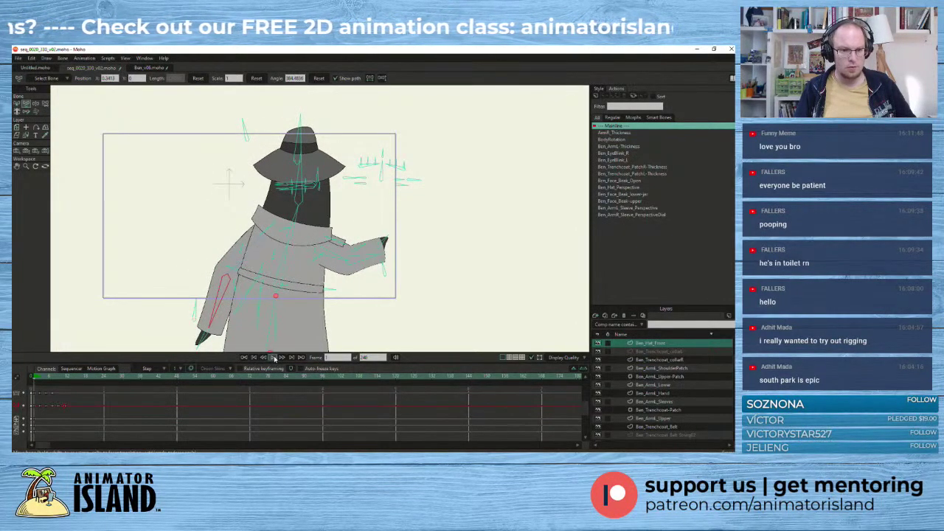
pyautogui.click(274, 358)
pyautogui.scroll(-2, 173, 203)
pyautogui.moveTo(173, 202); pyautogui.dragTo(178, 227)
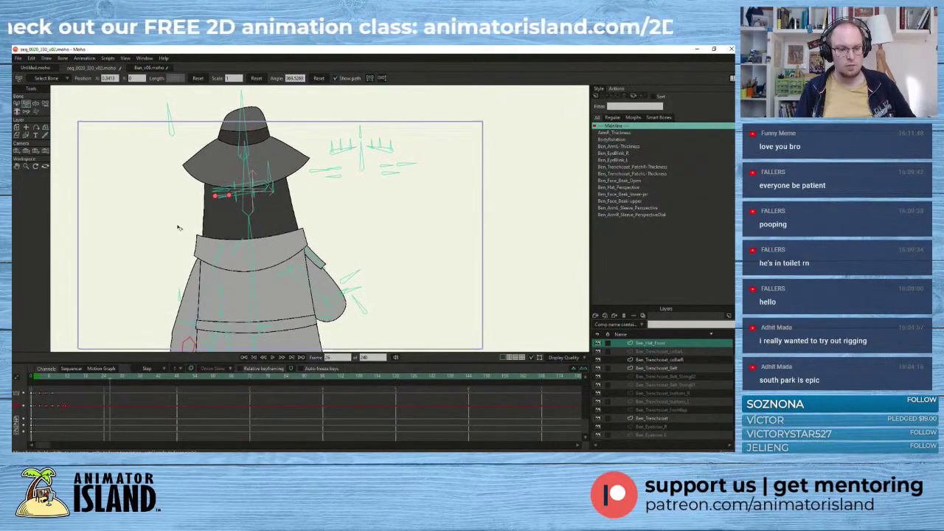
pyautogui.click(36, 383)
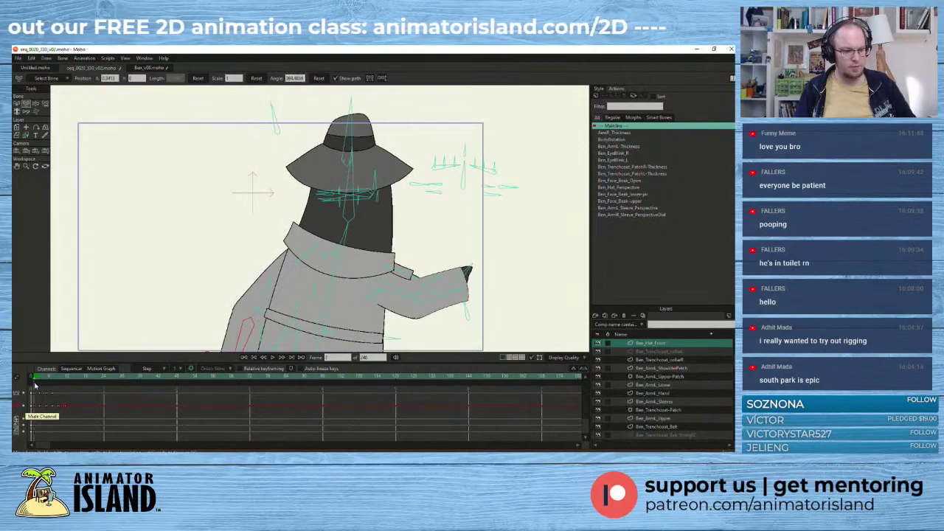
pyautogui.click(273, 358)
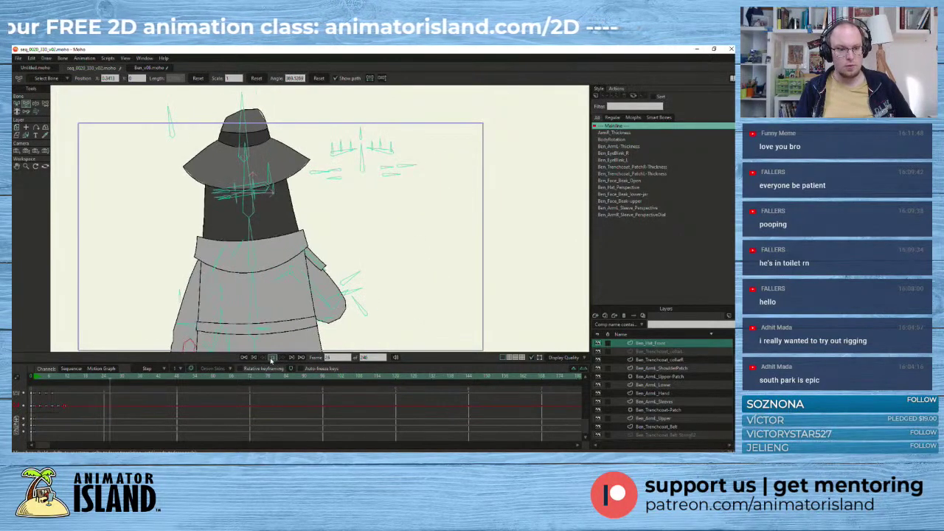
pyautogui.click(36, 382)
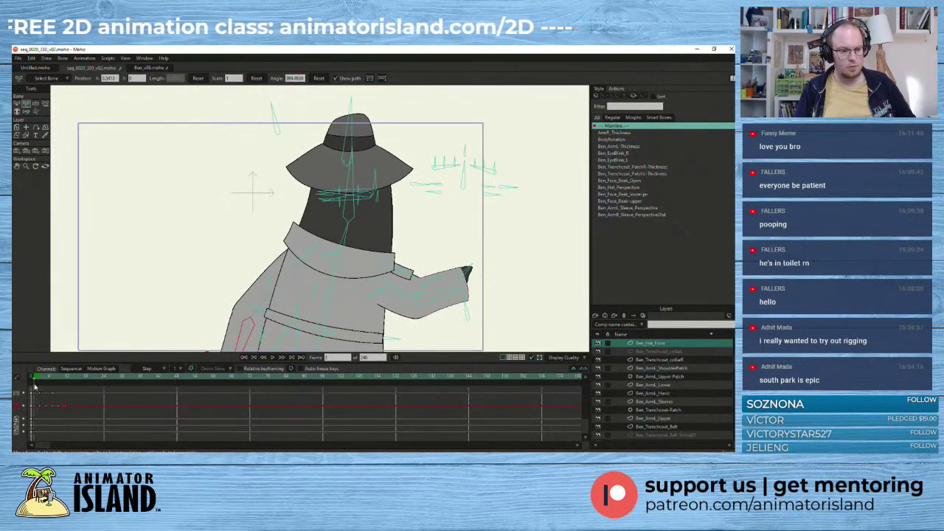
pyautogui.click(277, 358)
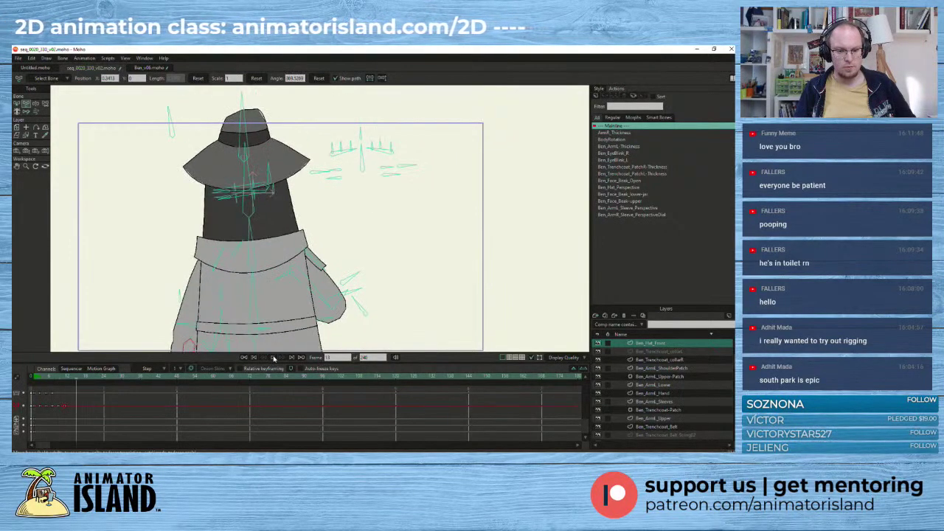
pyautogui.click(35, 382)
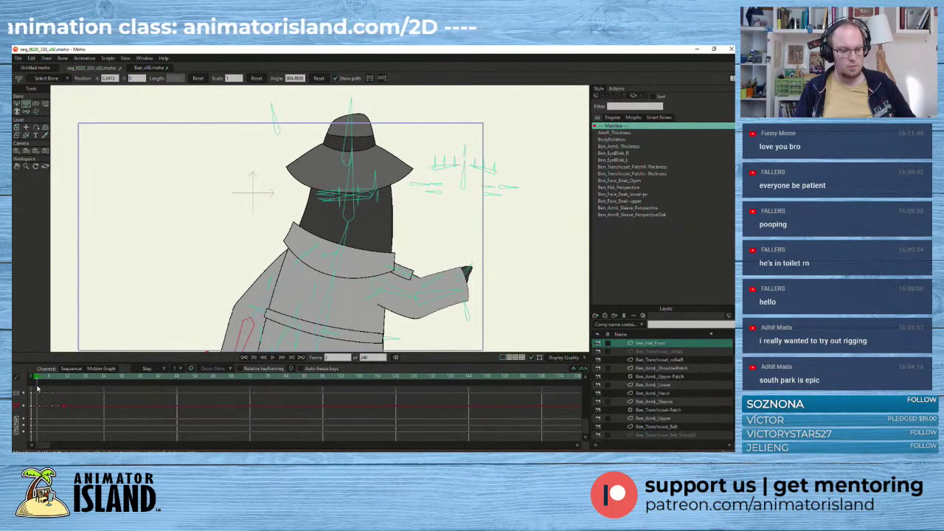
pyautogui.click(273, 357)
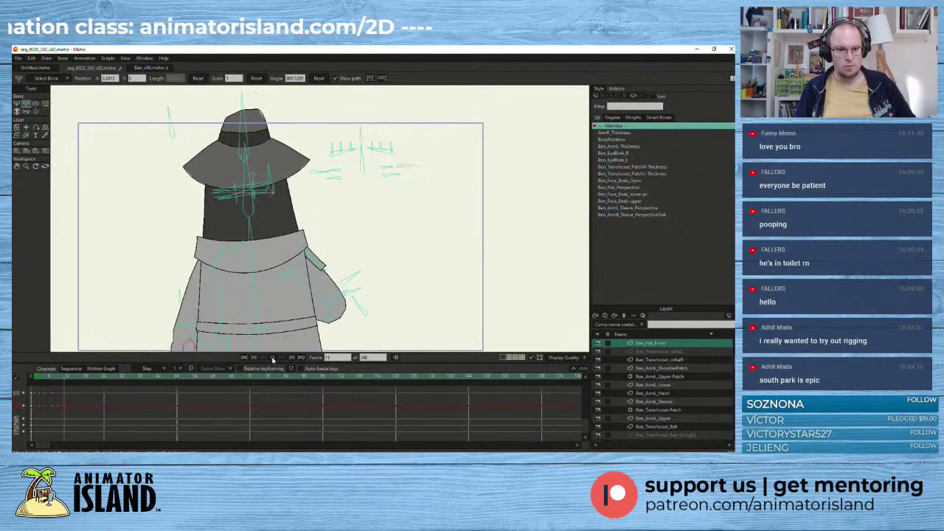
pyautogui.scroll(1, 670, 368)
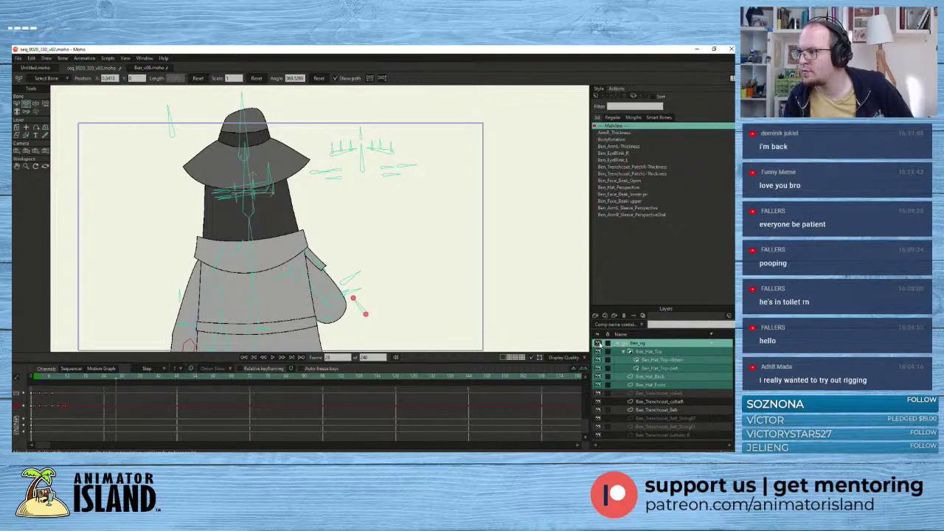
pyautogui.moveTo(46, 379); pyautogui.dragTo(36, 379)
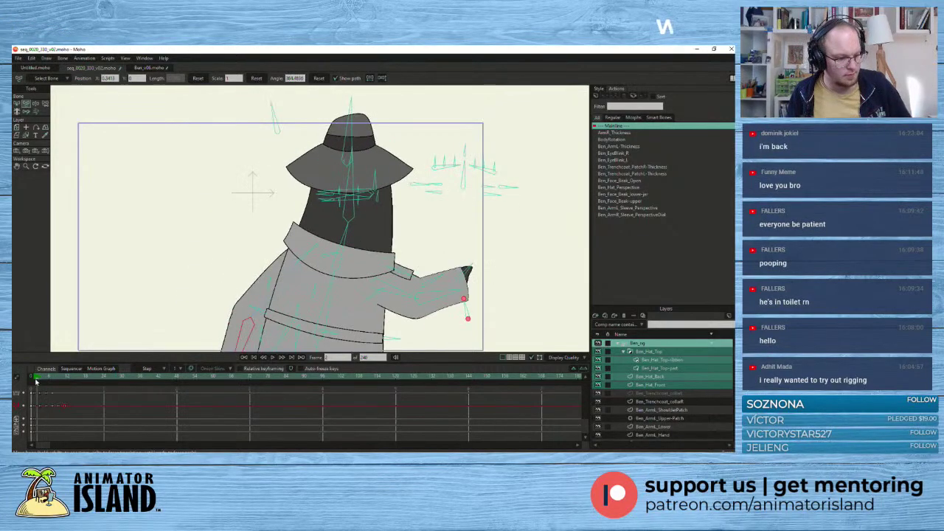
pyautogui.click(282, 358)
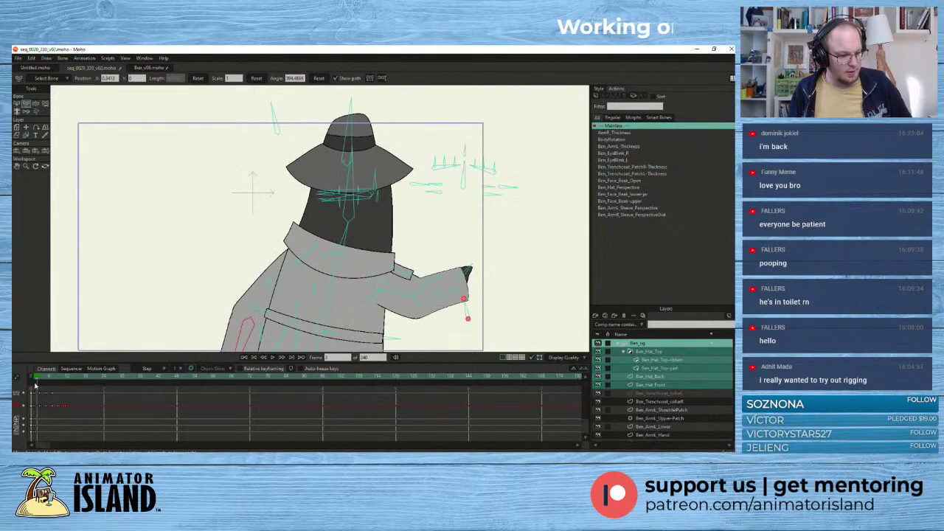
pyautogui.click(275, 357)
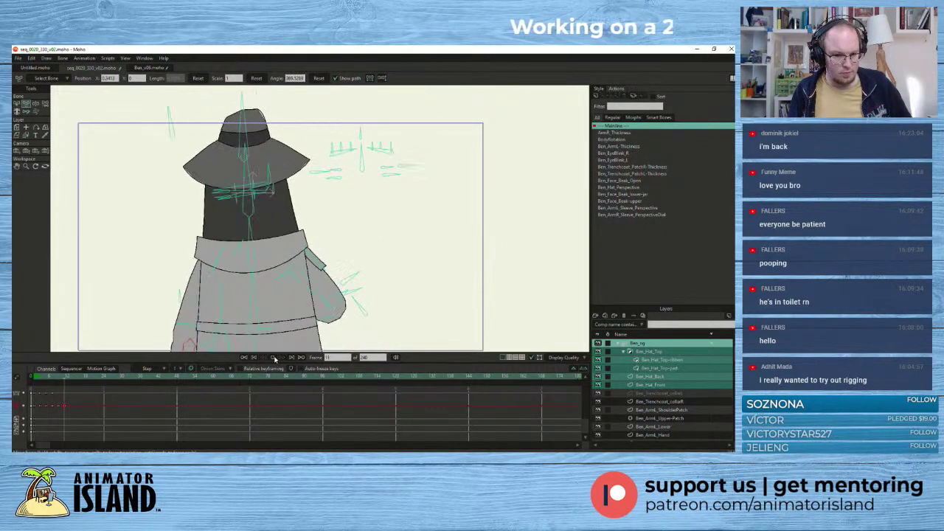
pyautogui.click(275, 358)
pyautogui.scroll(-2, 241, 275)
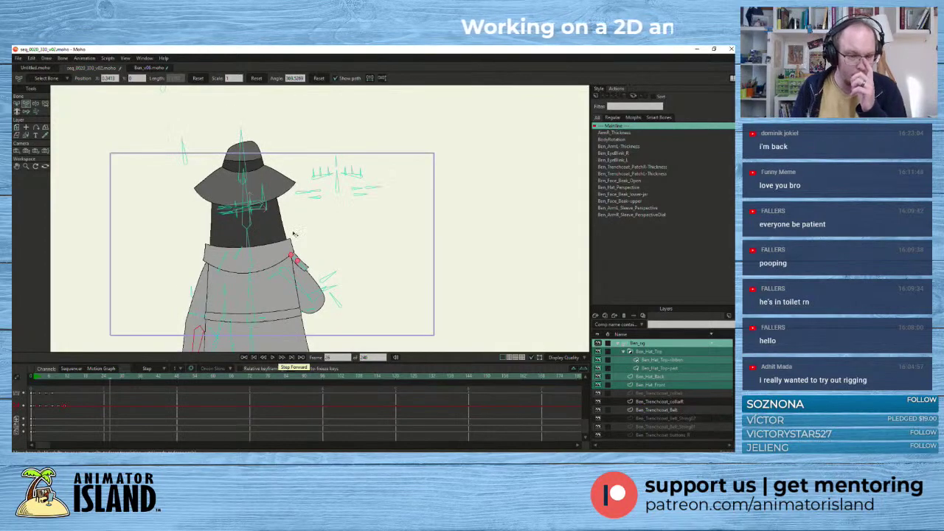
# - Hide the Ben_rig layer and show the seq_0020_330_animatic.mov reference layer
pyautogui.scroll(-2, 294, 232)
pyautogui.moveTo(326, 226); pyautogui.dragTo(365, 214)
pyautogui.scroll(2, 150, 230)
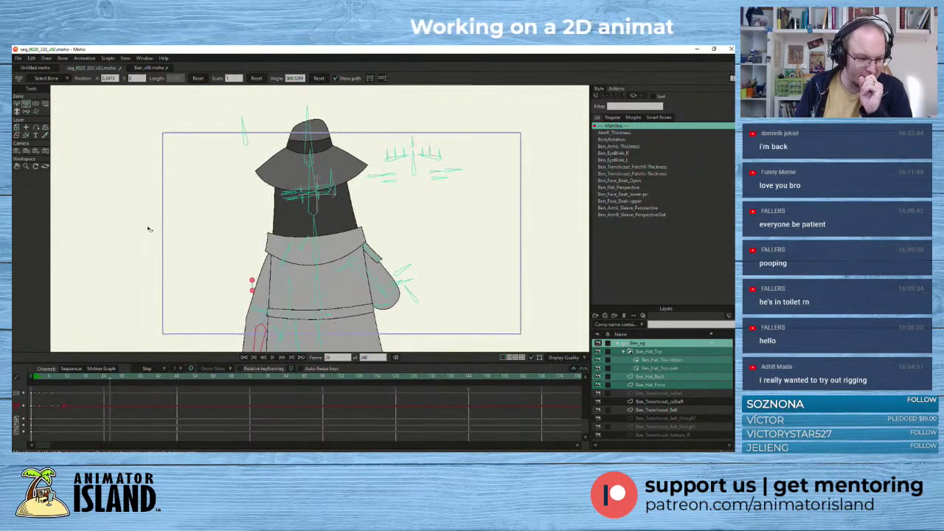
pyautogui.moveTo(149, 229); pyautogui.dragTo(123, 227)
pyautogui.click(597, 344)
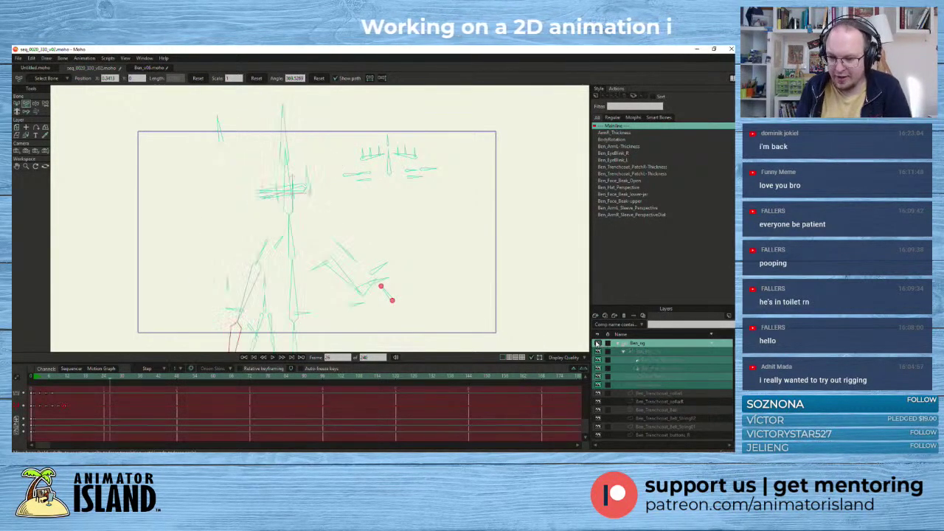
pyautogui.scroll(-5, 728, 380)
pyautogui.scroll(-5, 727, 380)
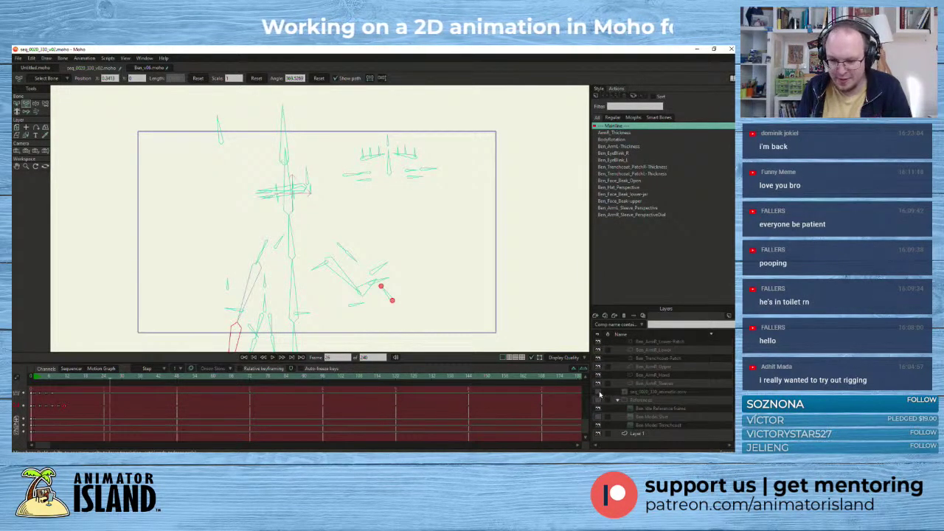
pyautogui.click(599, 393)
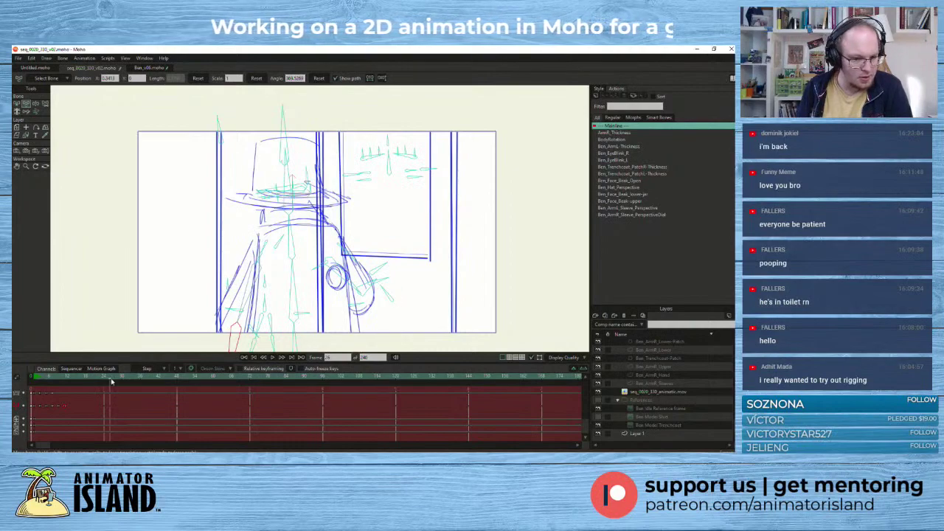
# - Play the animatic from frame 1 and scrub through it to study the timing of the turn
pyautogui.moveTo(94, 382); pyautogui.dragTo(35, 385)
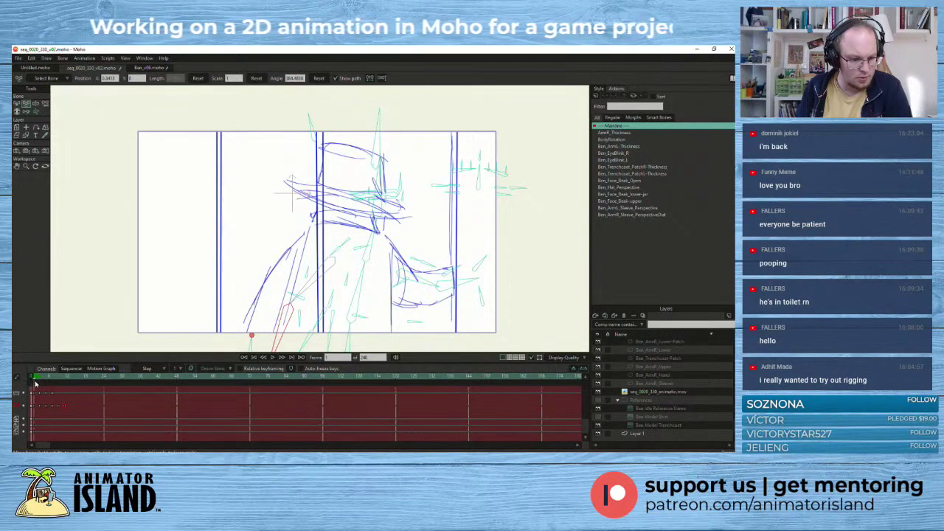
pyautogui.click(273, 358)
pyautogui.click(273, 359)
pyautogui.moveTo(169, 379); pyautogui.dragTo(130, 381)
pyautogui.click(193, 237)
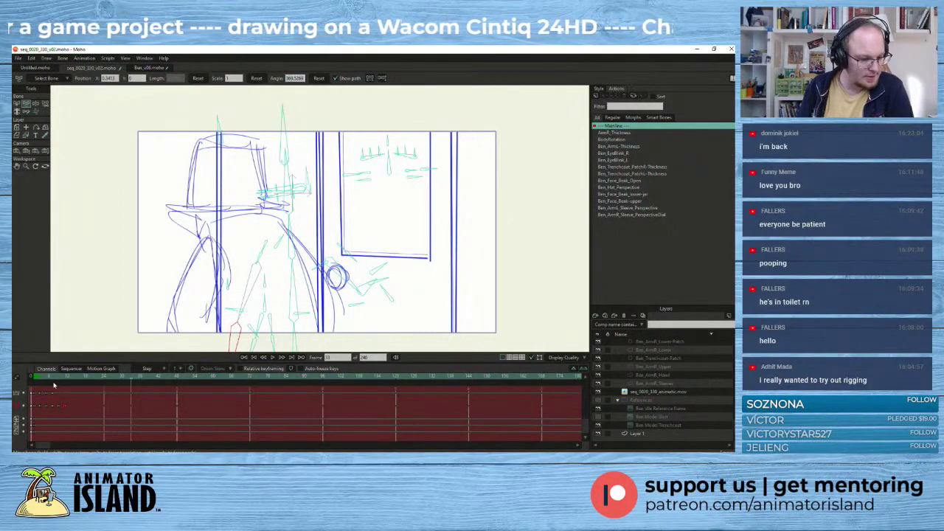
# - Show the Ben_rig layer again on top of the visible animatic sketch
pyautogui.scroll(2, 662, 401)
pyautogui.scroll(-2, 662, 401)
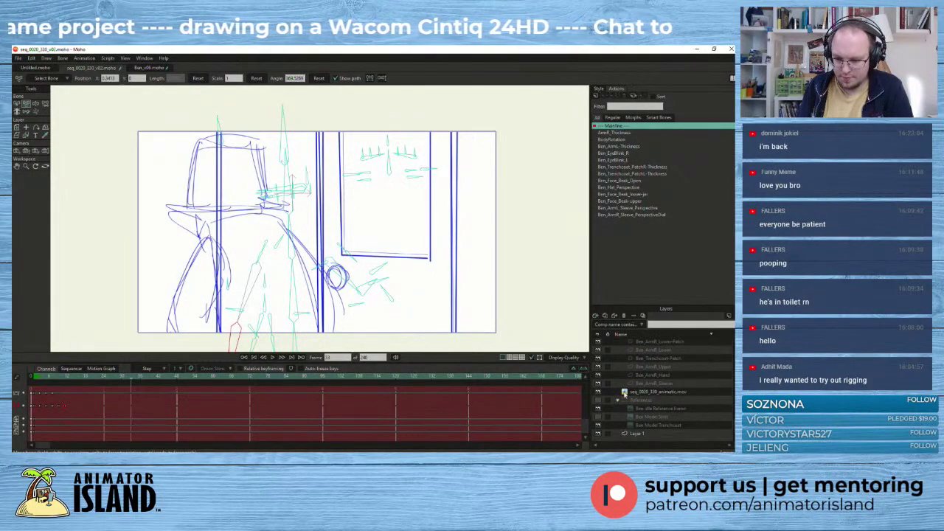
pyautogui.click(598, 392)
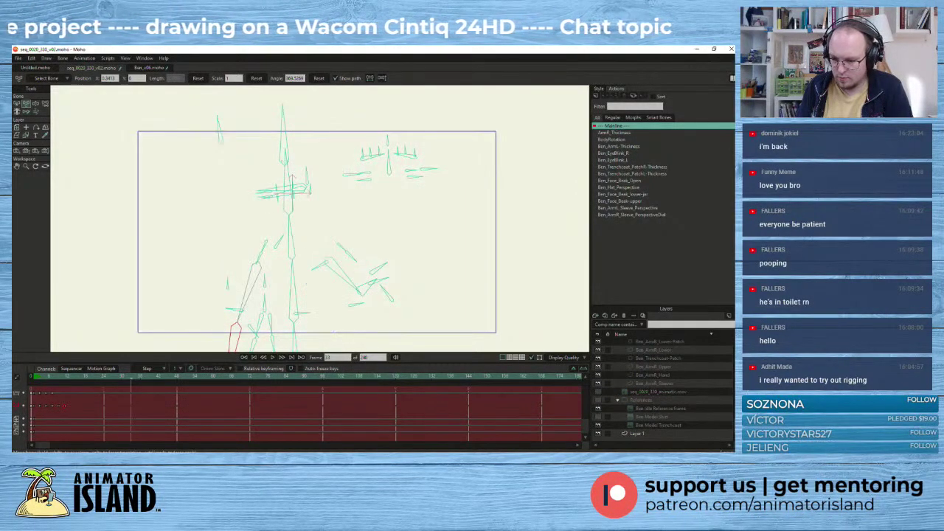
pyautogui.click(599, 393)
pyautogui.moveTo(730, 428); pyautogui.dragTo(727, 344)
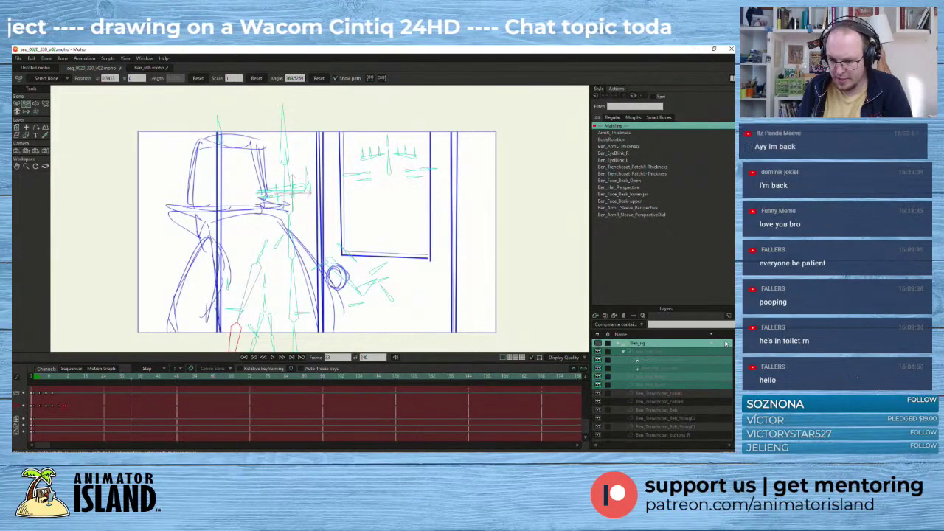
pyautogui.click(598, 343)
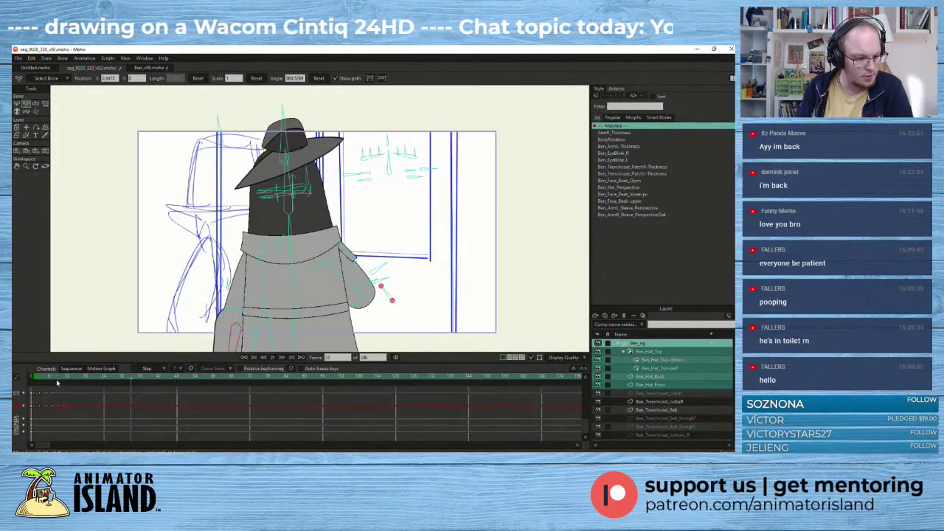
# - Scrub and play back the rig over the animatic from frame 1 to compare the turn's poses and timing
pyautogui.moveTo(122, 378); pyautogui.dragTo(59, 388)
pyautogui.moveTo(246, 345); pyautogui.dragTo(210, 349)
pyautogui.moveTo(64, 381); pyautogui.dragTo(31, 384)
pyautogui.click(277, 358)
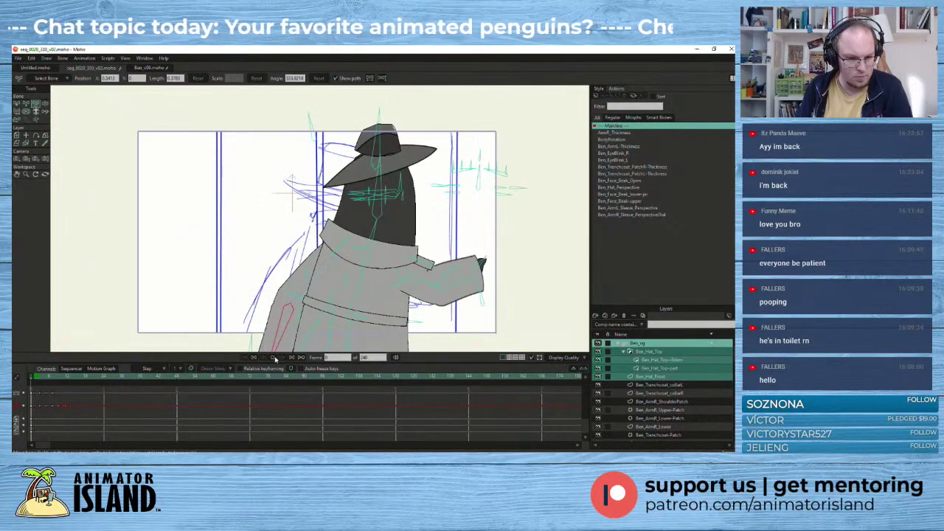
pyautogui.moveTo(49, 380); pyautogui.dragTo(34, 382)
pyautogui.click(276, 360)
pyautogui.click(34, 378)
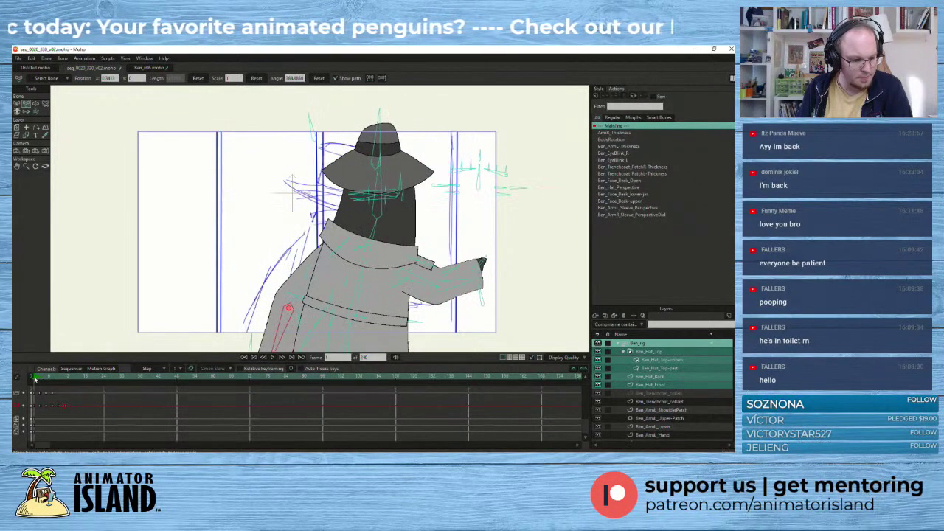
pyautogui.click(272, 357)
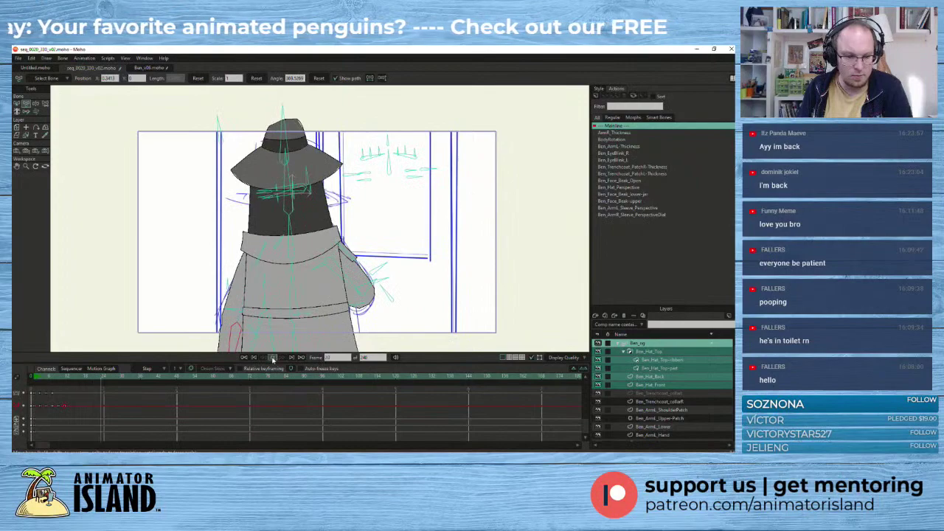
# - Rotate the hanging arm's lower bone at frame 3 and compare its pose with the neighbouring frames
pyautogui.click(42, 380)
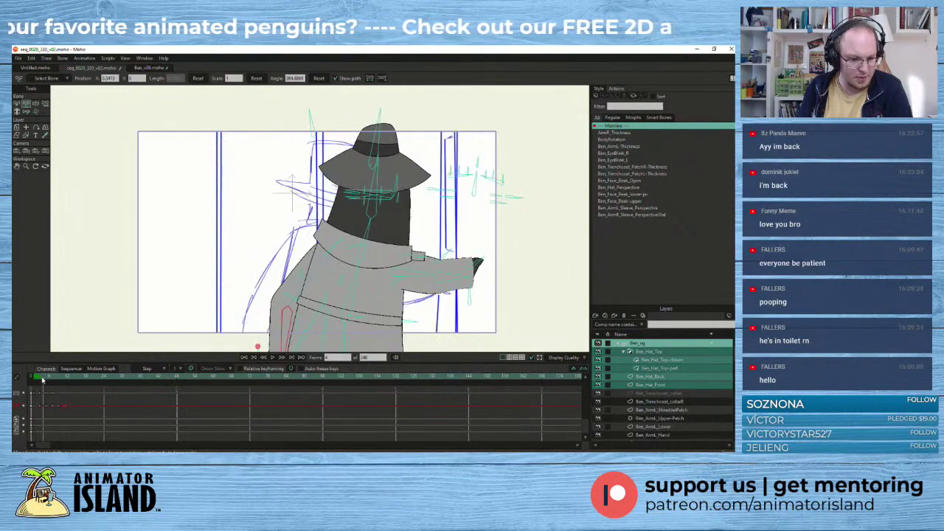
pyautogui.click(40, 382)
pyautogui.moveTo(285, 309); pyautogui.dragTo(274, 334)
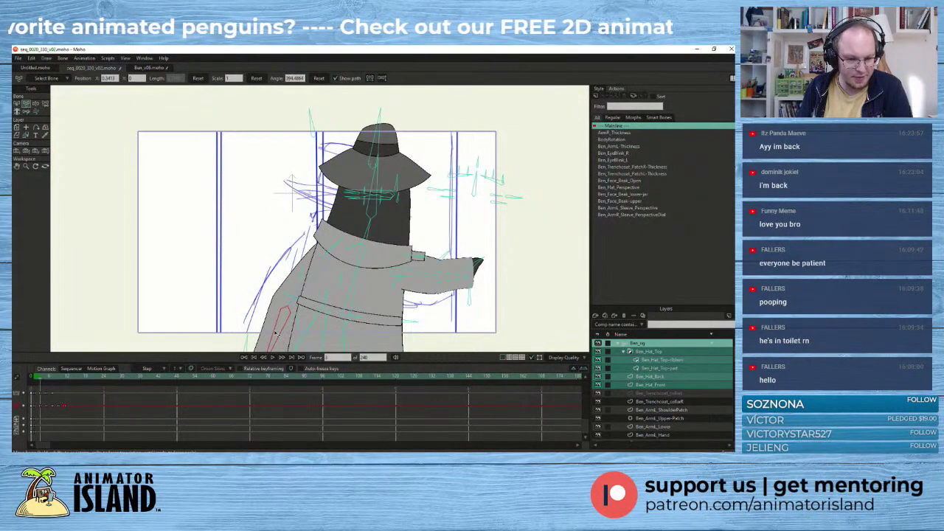
pyautogui.click(36, 381)
pyautogui.click(39, 381)
pyautogui.click(35, 381)
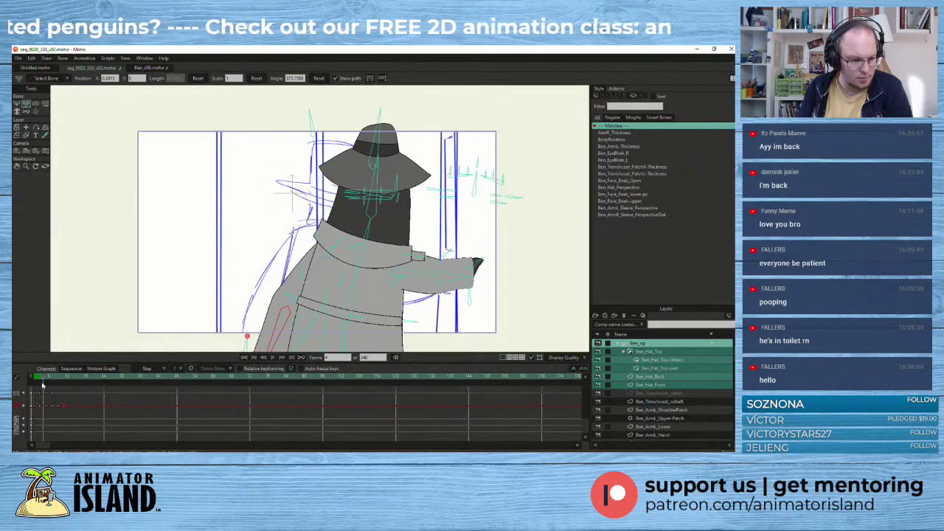
pyautogui.click(43, 385)
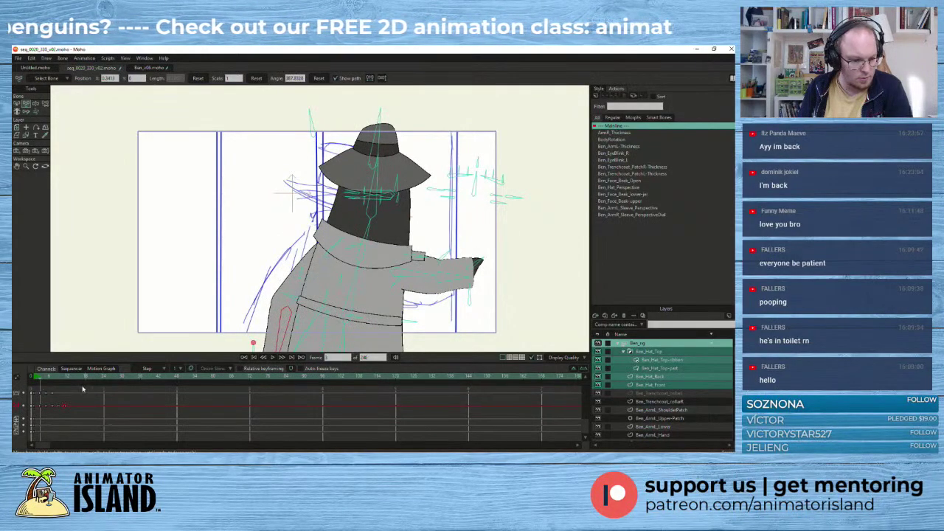
# - At frame 6, rotate the hanging arm's lower bone slightly to refine the sleeve's pose beside the coat
pyautogui.click(38, 383)
pyautogui.click(47, 383)
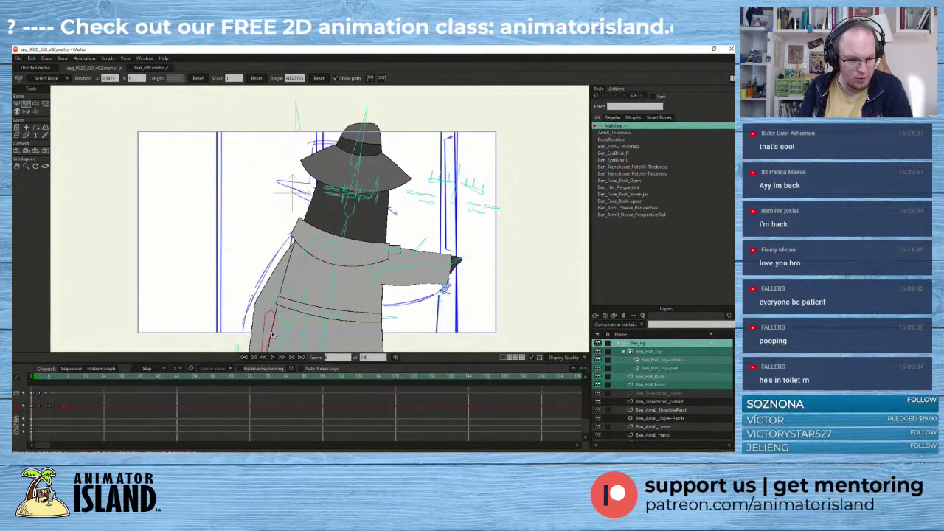
pyautogui.moveTo(272, 337); pyautogui.dragTo(268, 337)
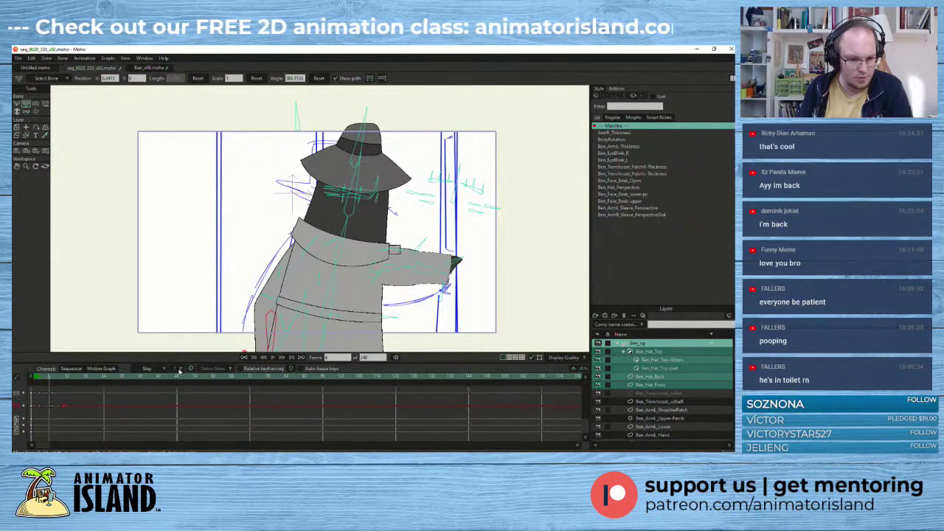
# - Undo the last rotation, then rotate the hanging arm's lower bone slightly at frames 6 and 7 to refine the sleeve's swing
pyautogui.hotkey('ctrl', 'z')
pyautogui.click(47, 383)
pyautogui.moveTo(274, 327)
pyautogui.mouseDown()
pyautogui.moveTo(263, 330)
pyautogui.moveTo(271, 333)
pyautogui.mouseUp()
pyautogui.click(52, 377)
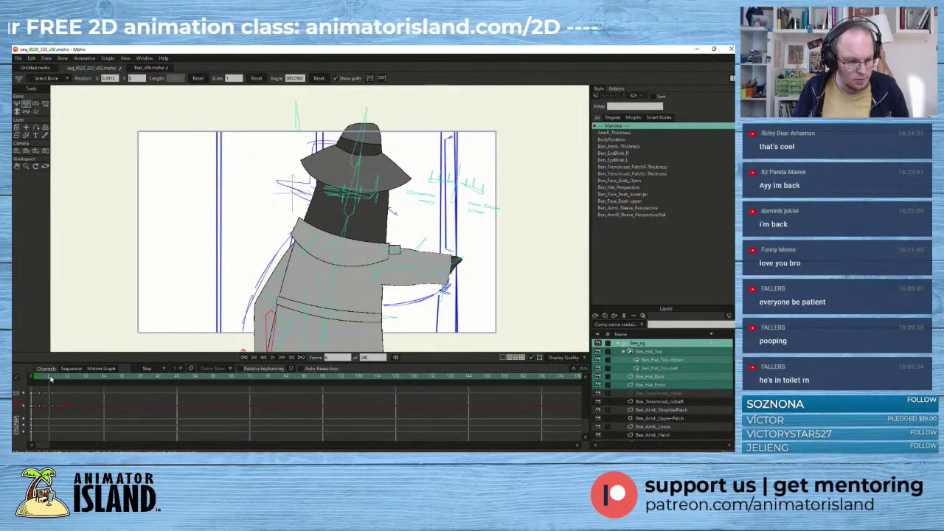
pyautogui.moveTo(260, 338); pyautogui.dragTo(261, 344)
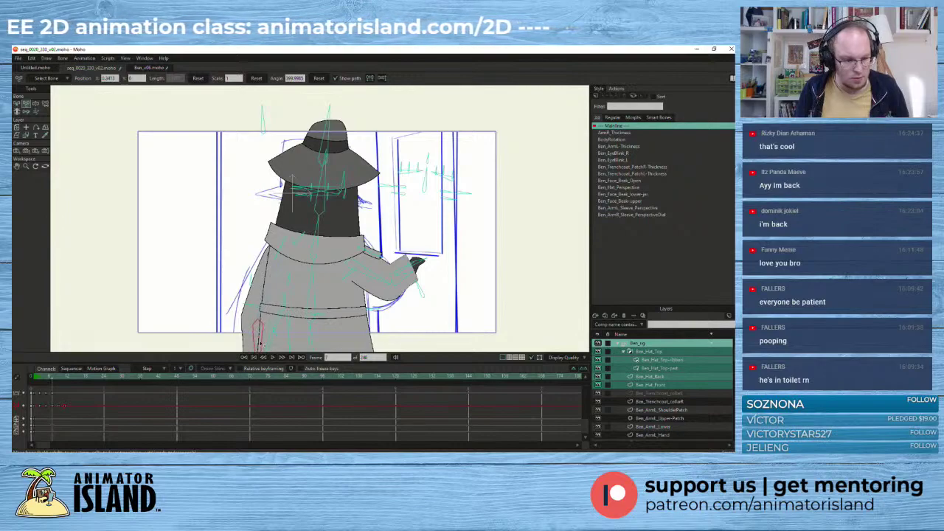
# - Rotate the hanging arm's lower bone slightly at frame 9 and compare its pose with frame 11
pyautogui.click(59, 379)
pyautogui.moveTo(245, 344); pyautogui.dragTo(241, 345)
pyautogui.click(62, 380)
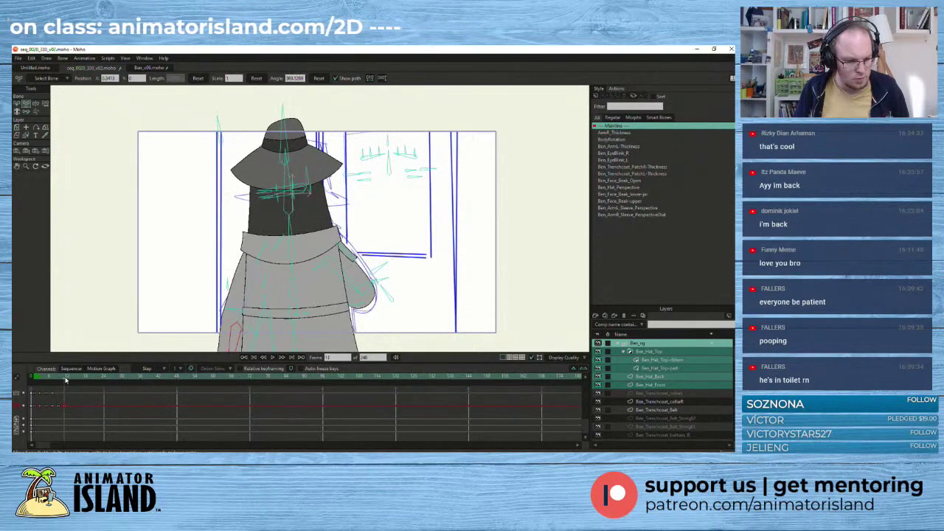
pyautogui.click(59, 380)
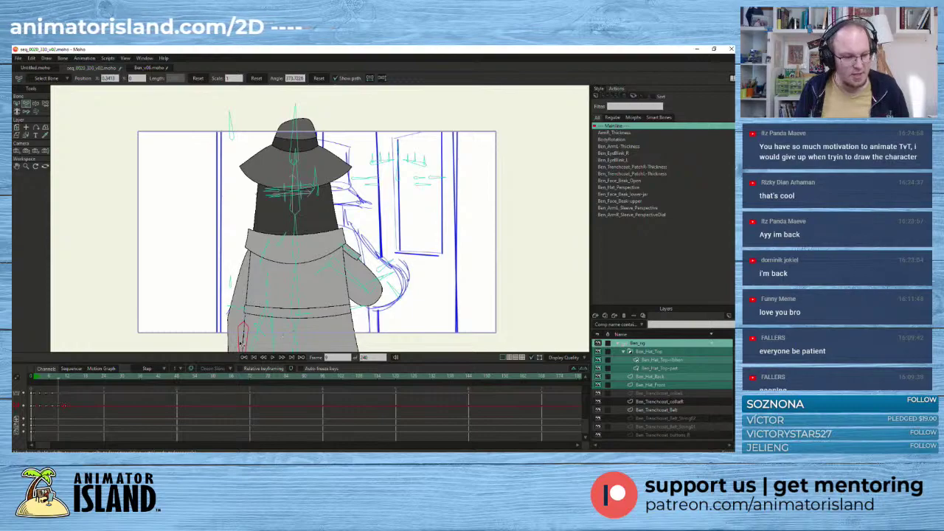
# - Scrub back through the turn and play it from frame 1 to check the hanging arm's motion
pyautogui.moveTo(65, 380); pyautogui.dragTo(36, 383)
pyautogui.click(272, 357)
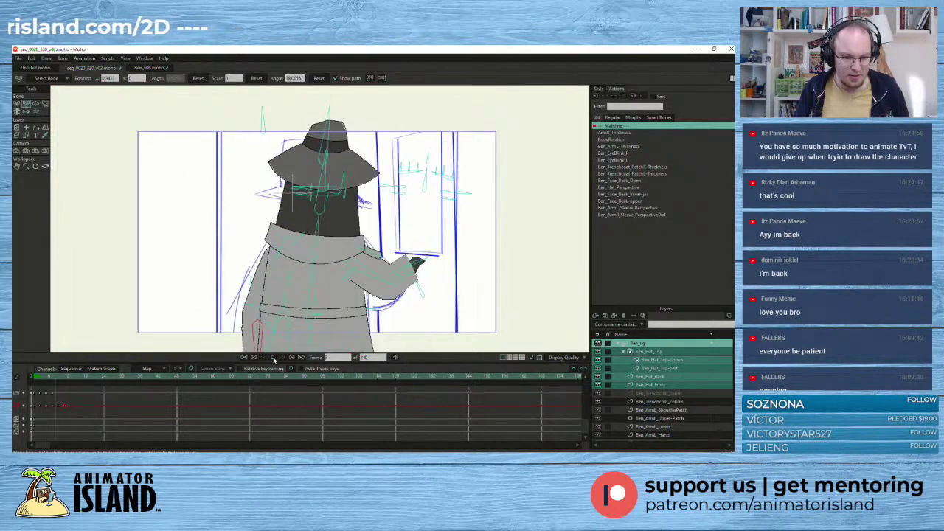
pyautogui.click(34, 379)
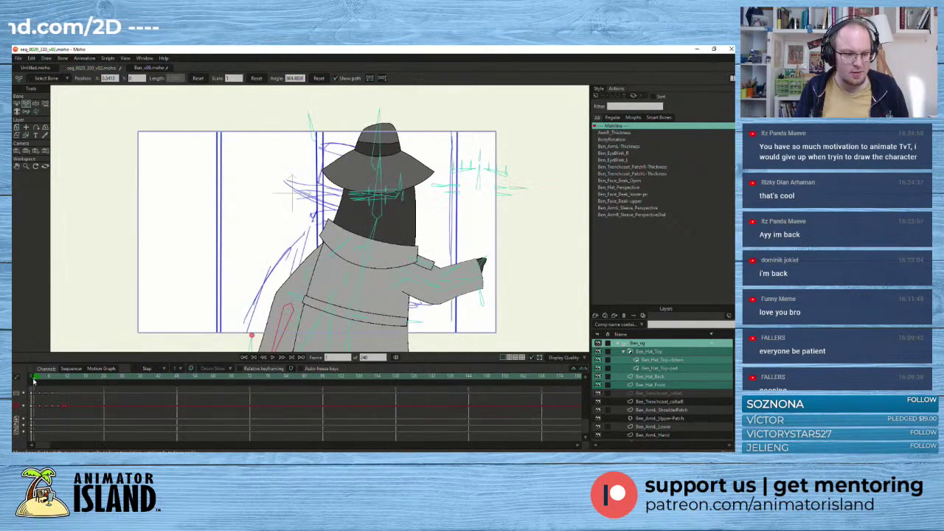
pyautogui.click(272, 357)
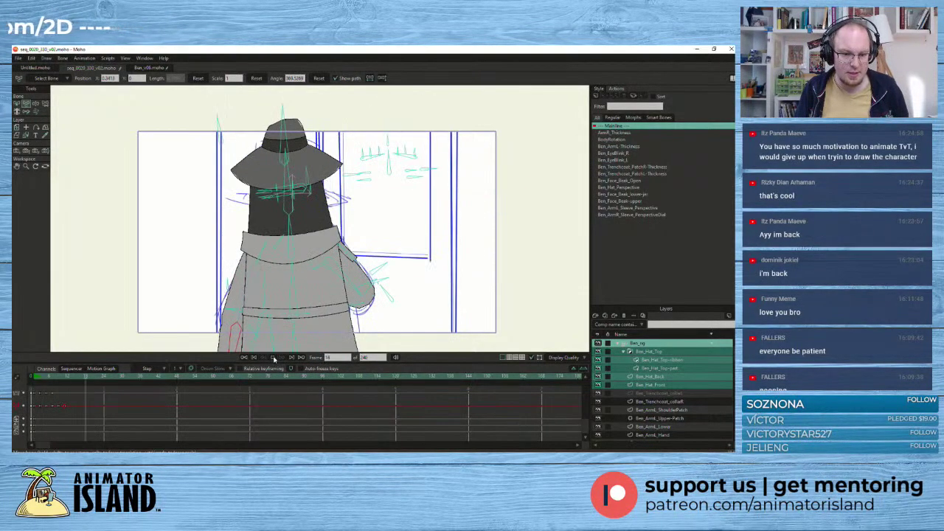
# - Tilt the penguin's upper body slightly at frame 13 to extend the end of the turn
pyautogui.click(49, 380)
pyautogui.moveTo(49, 380); pyautogui.dragTo(70, 381)
pyautogui.moveTo(290, 223); pyautogui.dragTo(292, 203)
pyautogui.click(338, 271)
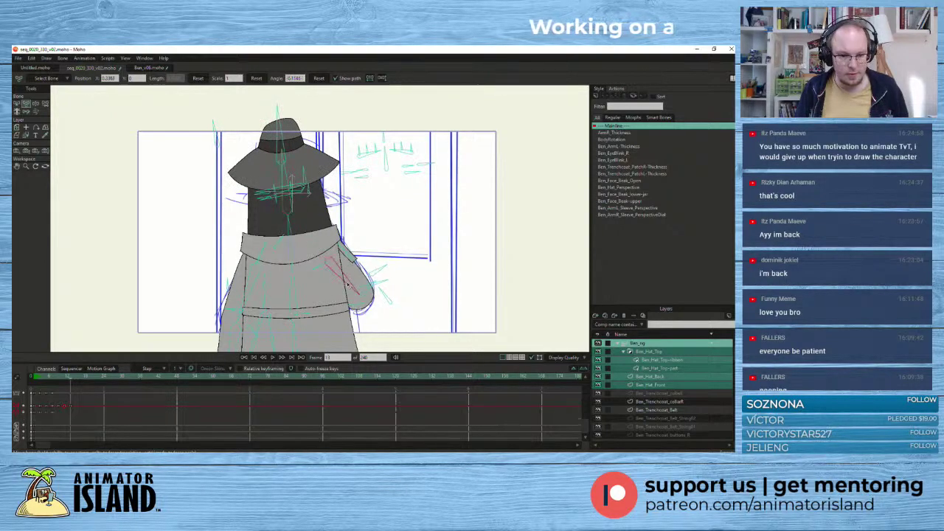
# - Play the turn repeatedly from frame 1 to judge how the tilt at frame 13 settles against the animatic
pyautogui.moveTo(68, 382); pyautogui.dragTo(33, 384)
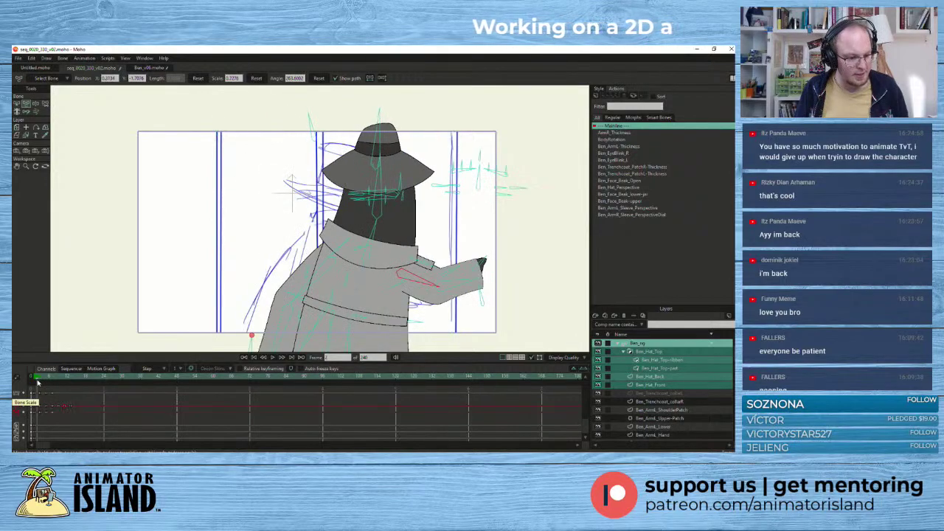
pyautogui.click(273, 358)
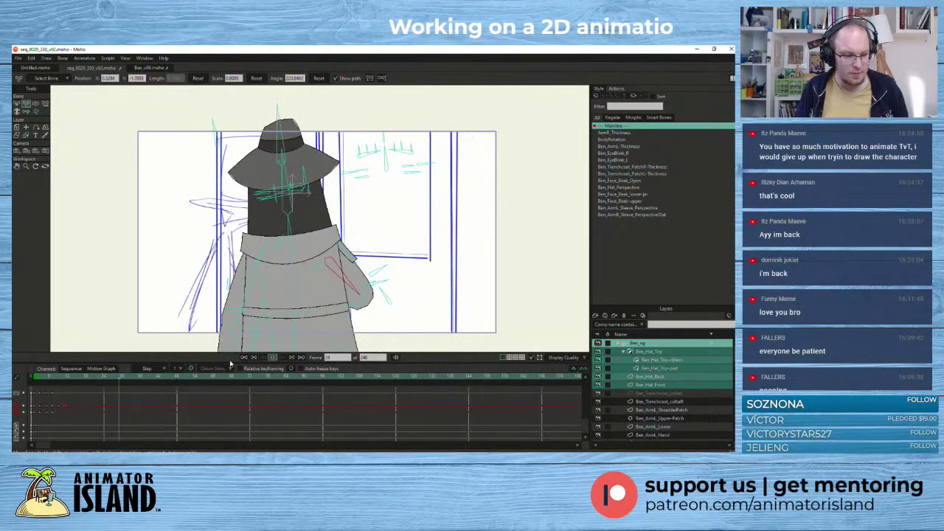
pyautogui.click(35, 391)
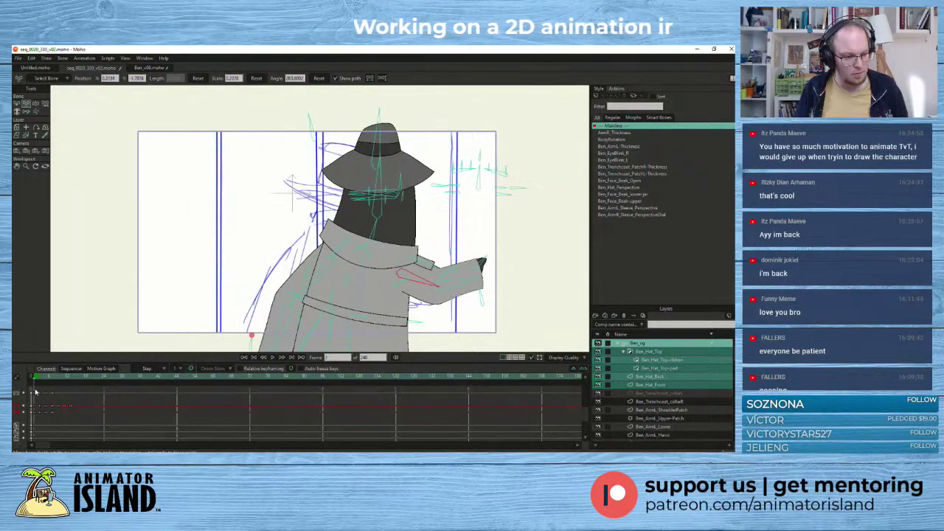
pyautogui.click(274, 358)
pyautogui.click(274, 360)
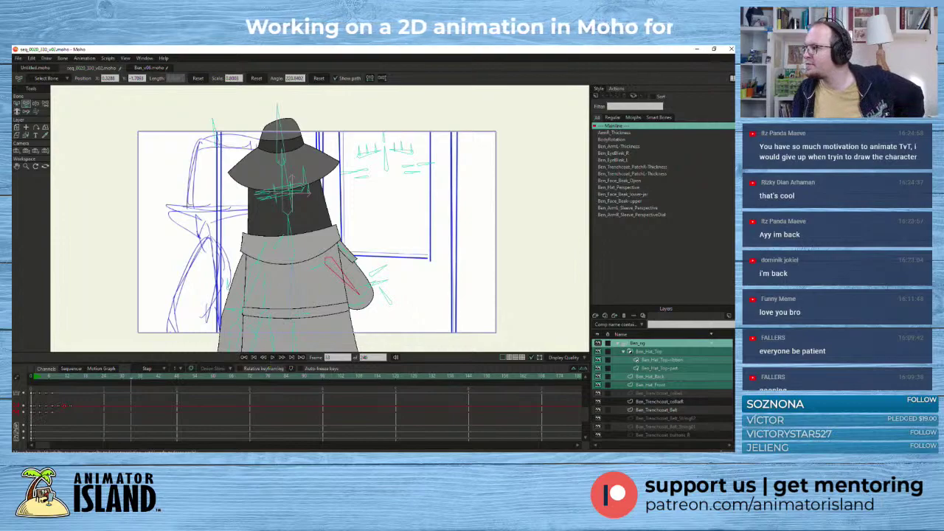
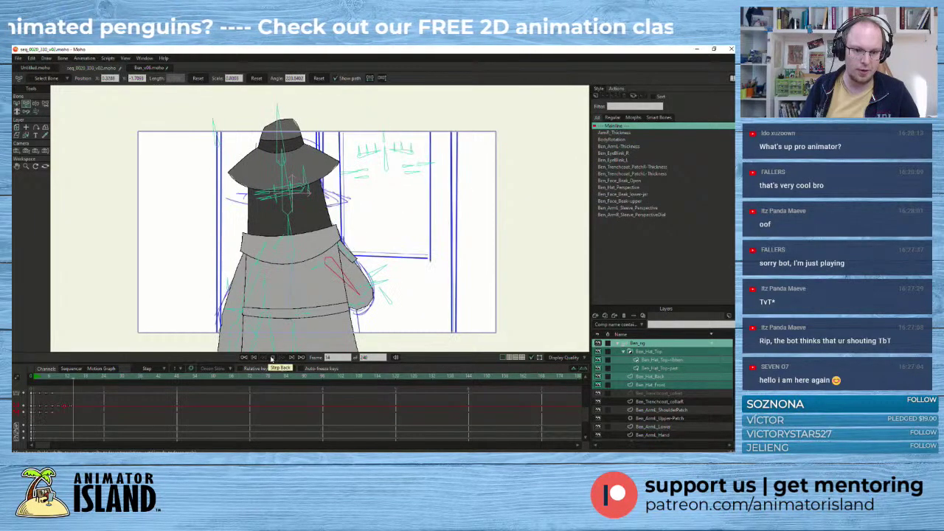
pyautogui.moveTo(94, 379); pyautogui.dragTo(34, 391)
pyautogui.click(275, 360)
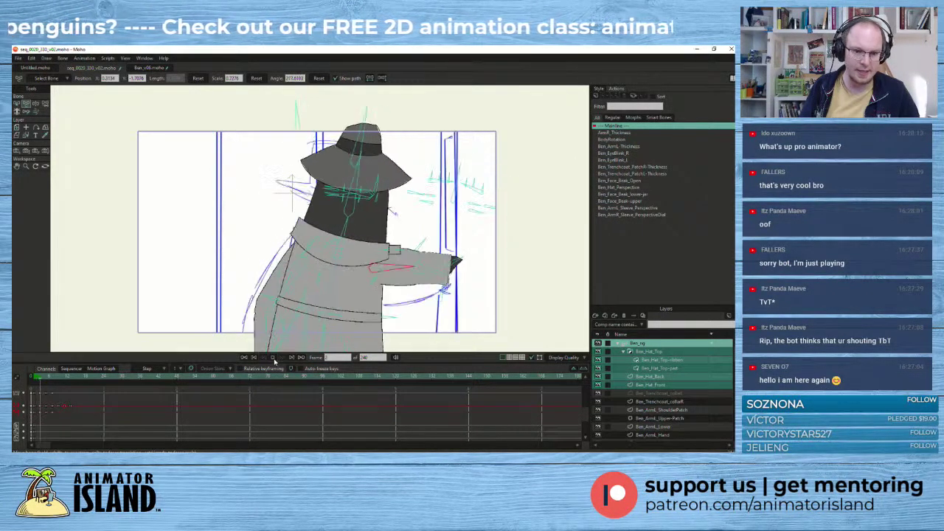
# - Delete the torso bone's key at frame 13 and check the pose around that frame
pyautogui.moveTo(67, 378)
pyautogui.mouseDown()
pyautogui.moveTo(54, 380)
pyautogui.moveTo(71, 384)
pyautogui.mouseUp()
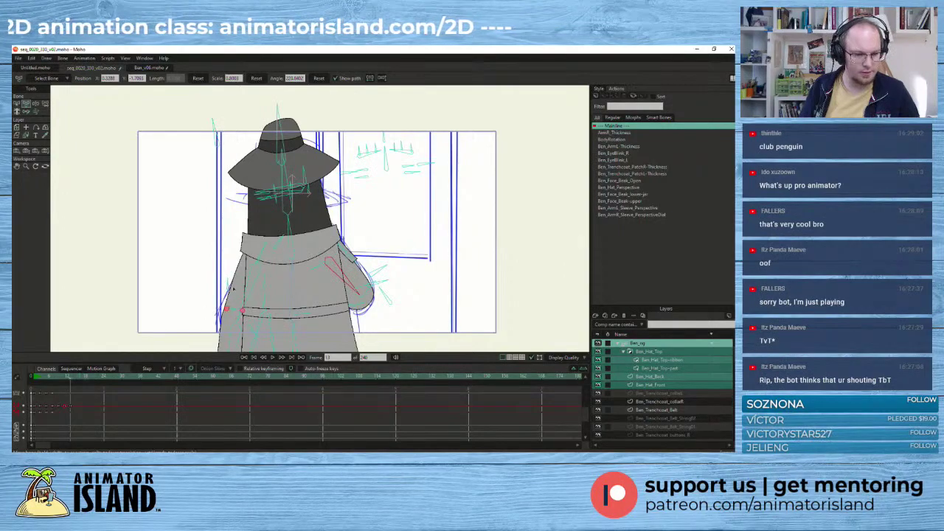
pyautogui.click(290, 242)
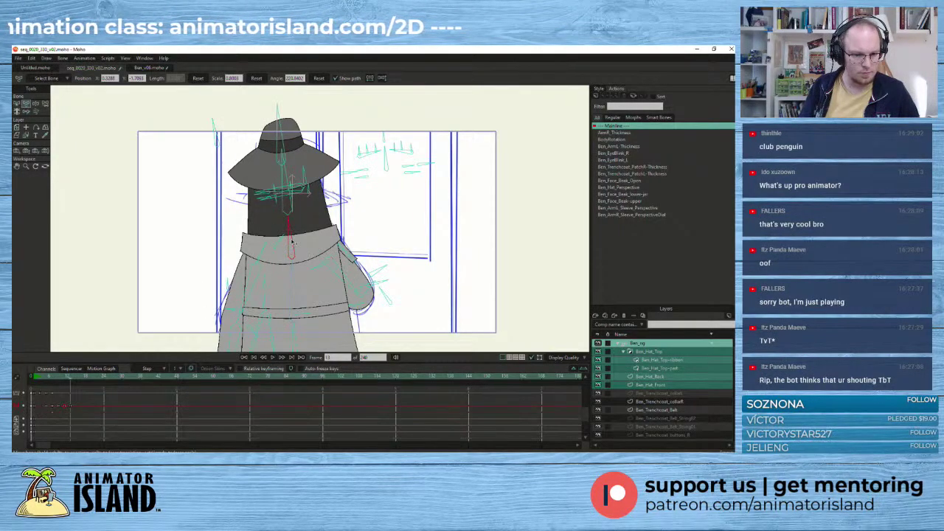
pyautogui.press('Delete')
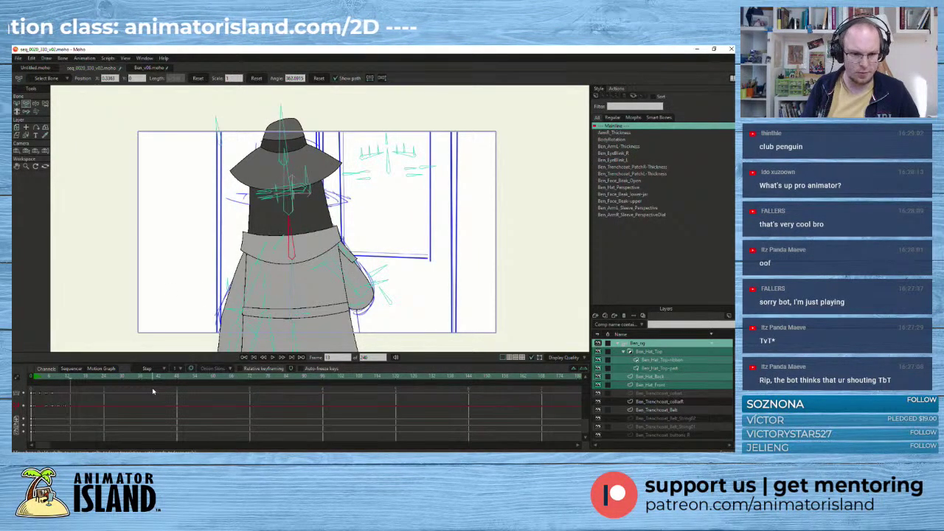
pyautogui.moveTo(68, 380); pyautogui.dragTo(71, 380)
# - Replay the turn repeatedly from frame 1 to examine how the body, hat and arms settle over the animatic sketch
pyautogui.click(24, 382)
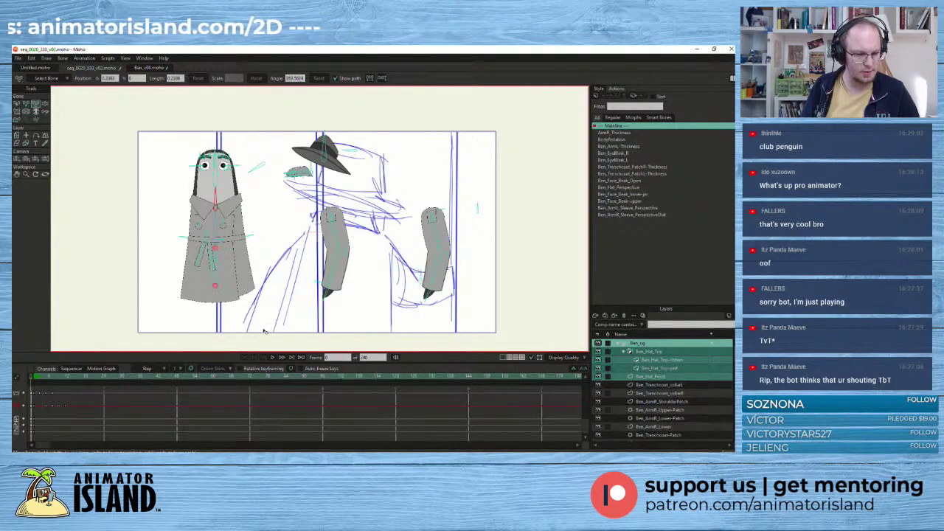
pyautogui.click(274, 358)
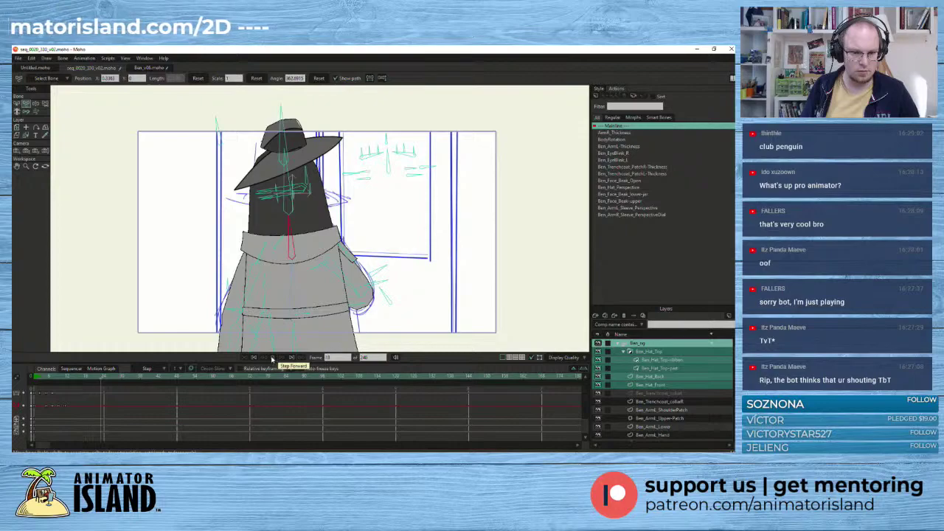
pyautogui.click(275, 358)
pyautogui.click(71, 382)
pyautogui.moveTo(41, 383); pyautogui.dragTo(34, 385)
pyautogui.click(274, 359)
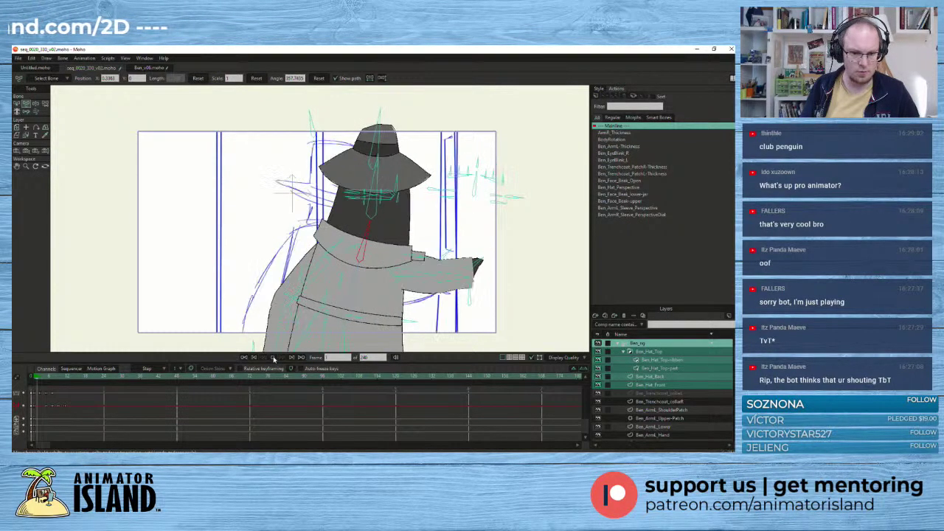
pyautogui.moveTo(102, 379); pyautogui.dragTo(35, 385)
pyautogui.click(270, 359)
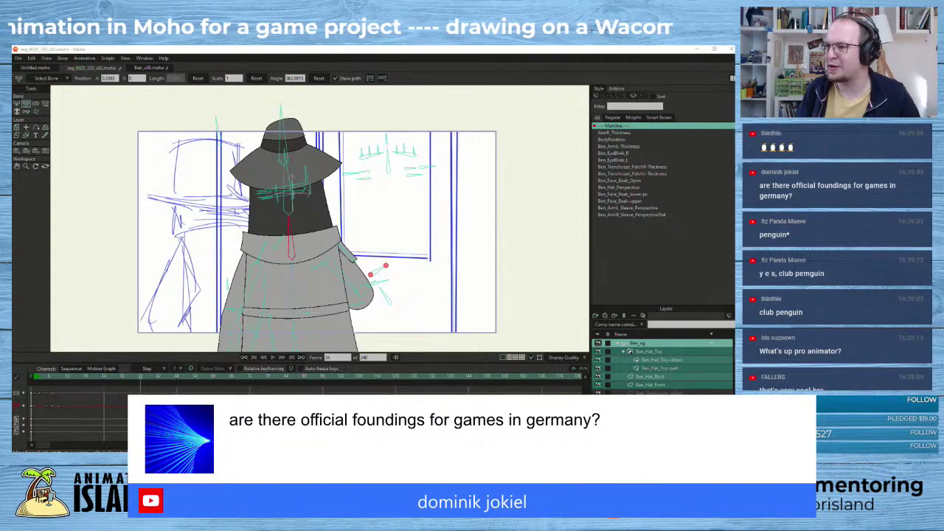
pyautogui.click(38, 379)
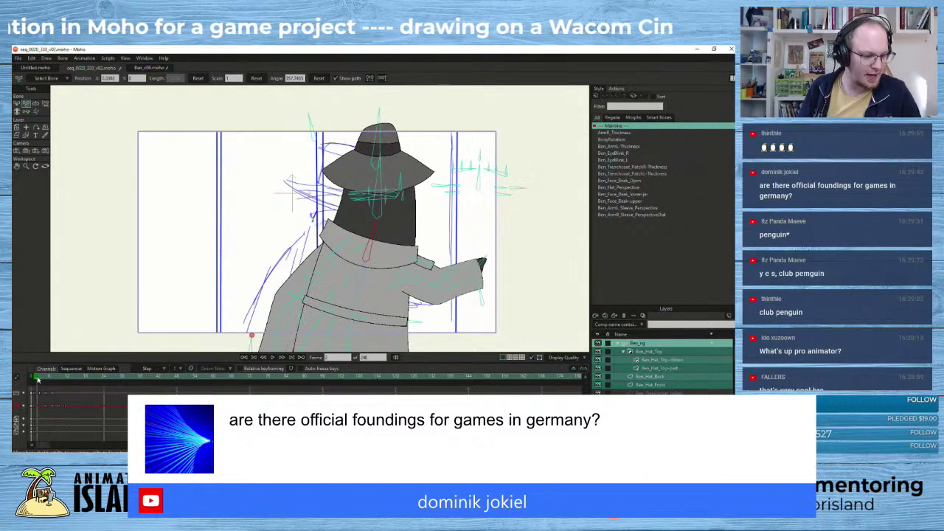
pyautogui.click(273, 358)
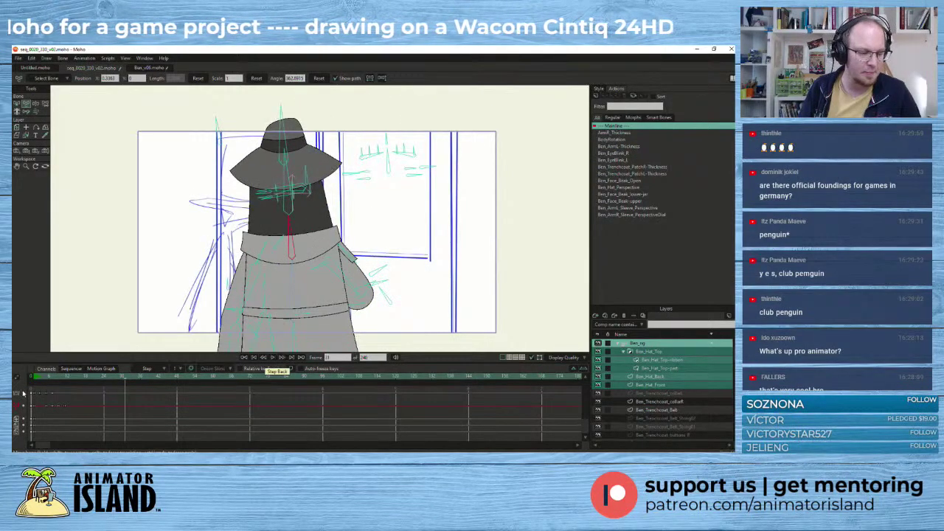
pyautogui.moveTo(45, 380); pyautogui.dragTo(34, 379)
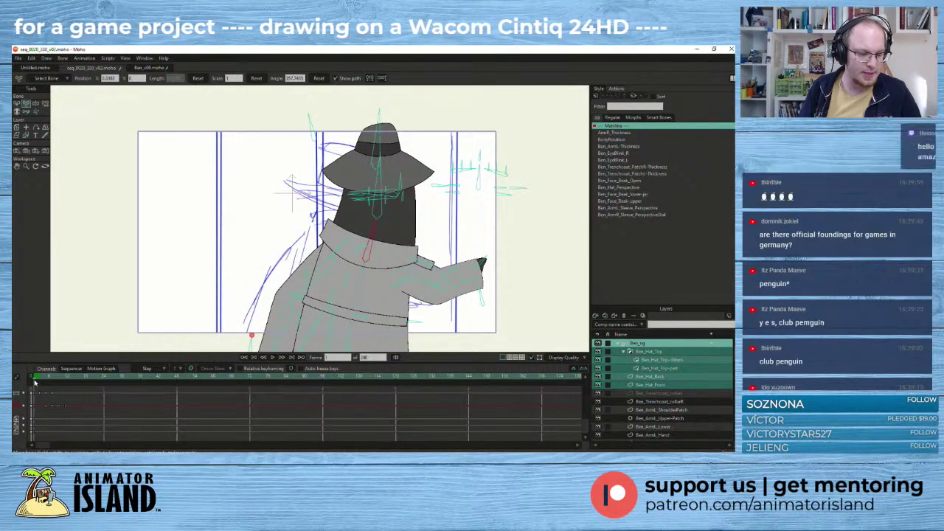
pyautogui.click(272, 358)
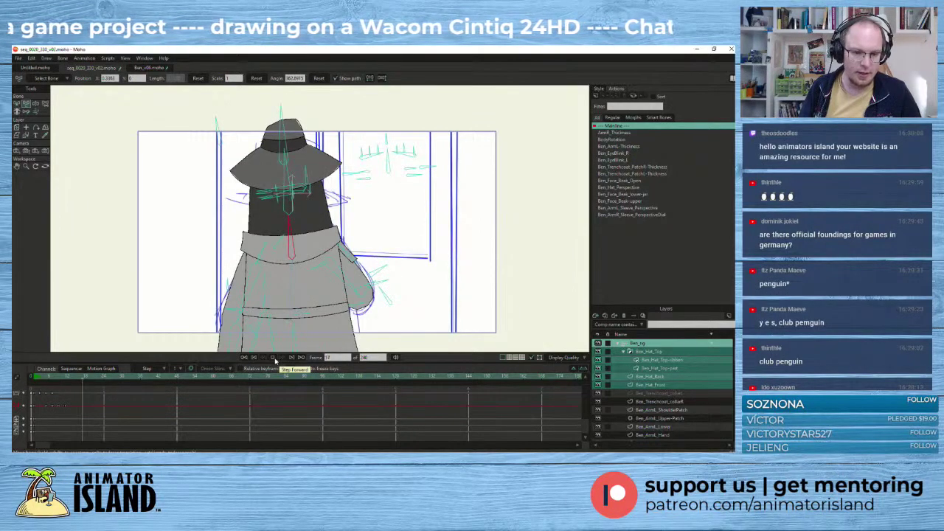
pyautogui.click(34, 383)
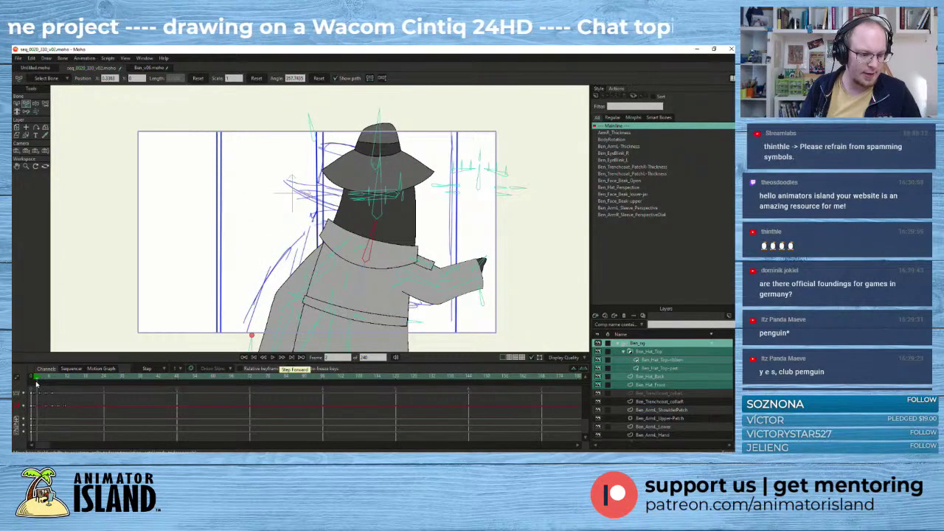
pyautogui.click(274, 358)
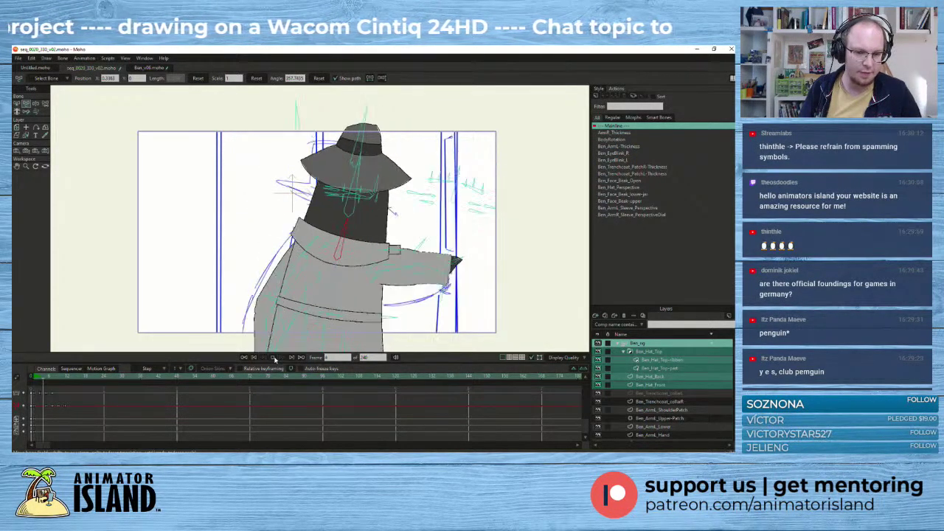
pyautogui.click(87, 381)
pyautogui.moveTo(41, 380); pyautogui.dragTo(35, 380)
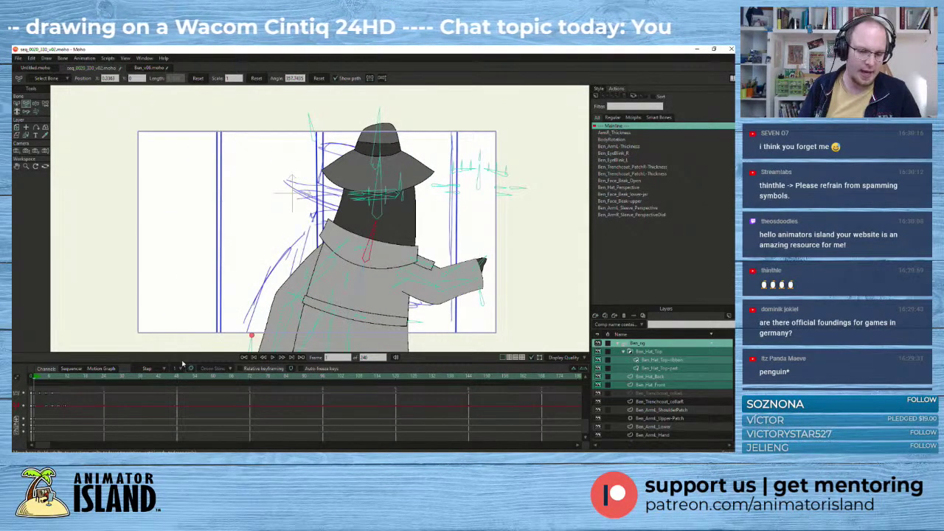
pyautogui.click(274, 359)
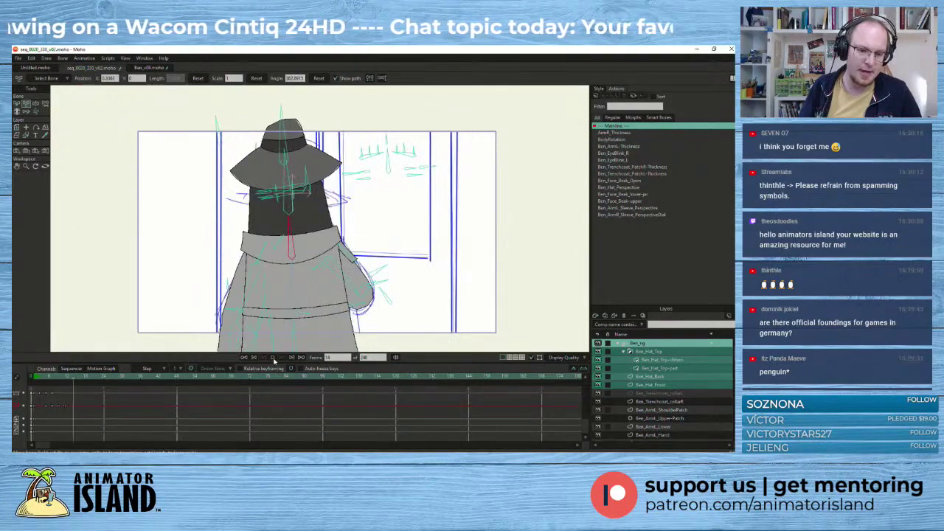
pyautogui.click(34, 382)
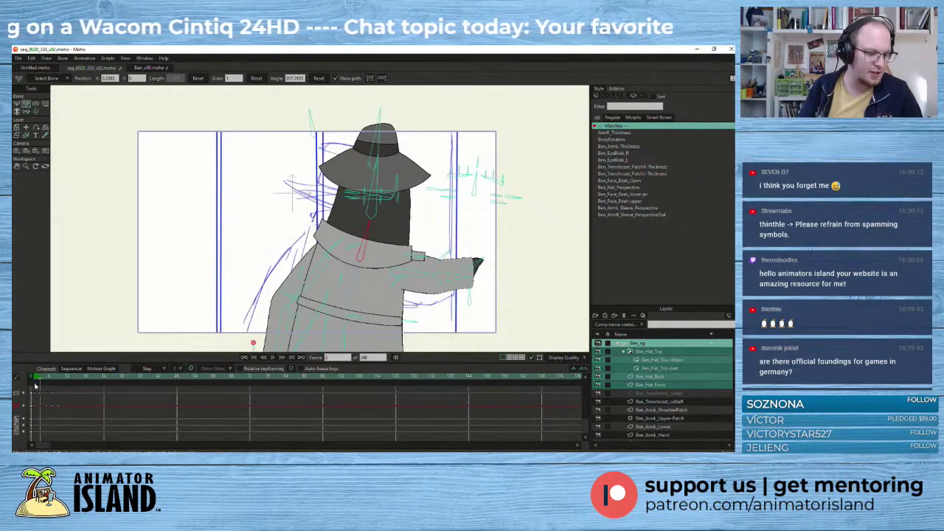
pyautogui.click(273, 359)
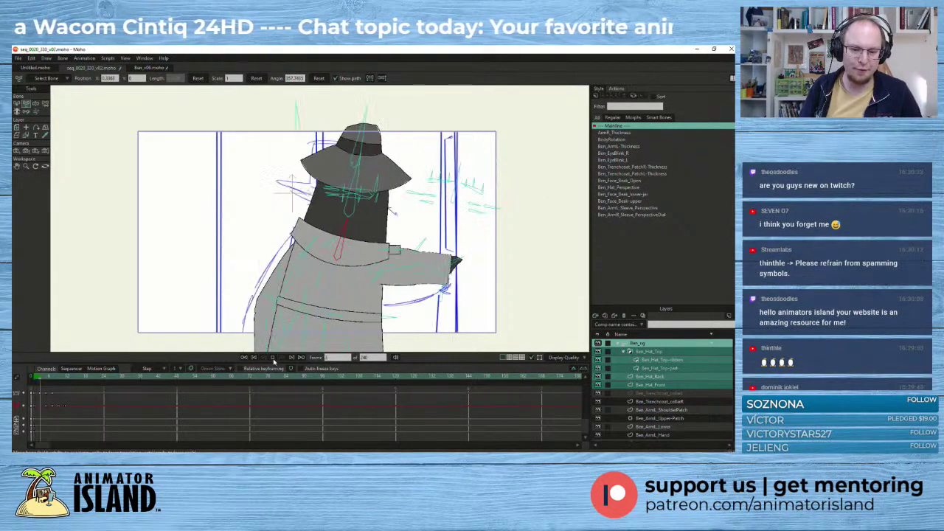
pyautogui.click(273, 358)
pyautogui.moveTo(86, 380); pyautogui.dragTo(35, 387)
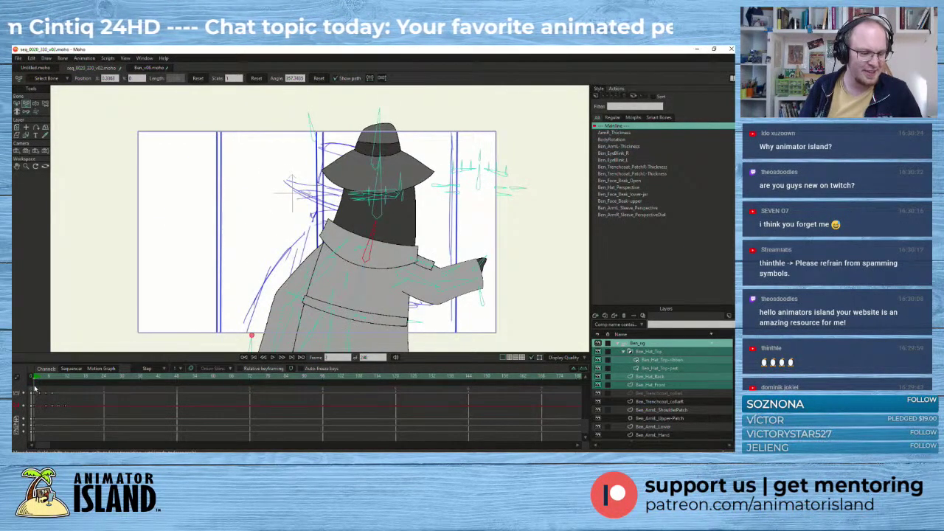
pyautogui.click(273, 359)
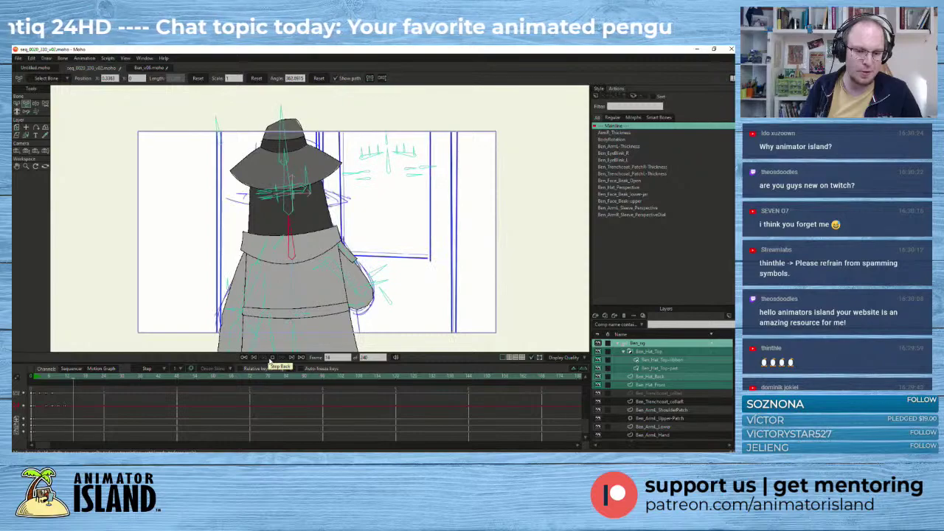
pyautogui.click(36, 381)
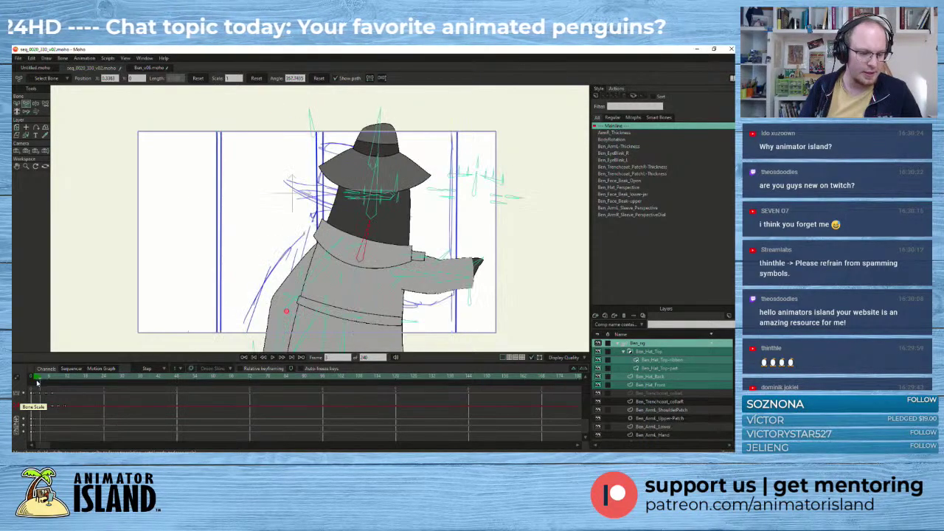
pyautogui.moveTo(37, 382)
pyautogui.mouseDown()
pyautogui.moveTo(83, 386)
pyautogui.moveTo(36, 386)
pyautogui.mouseUp()
pyautogui.click(271, 357)
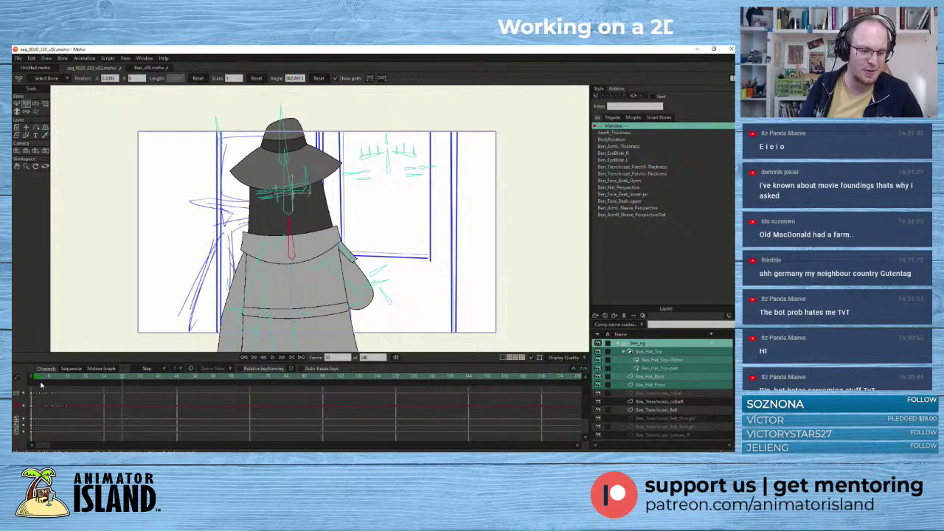
# - Replay the turn repeatedly from frame 1 to judge how the body and arms follow the animatic
pyautogui.moveTo(119, 382); pyautogui.dragTo(34, 389)
pyautogui.click(273, 358)
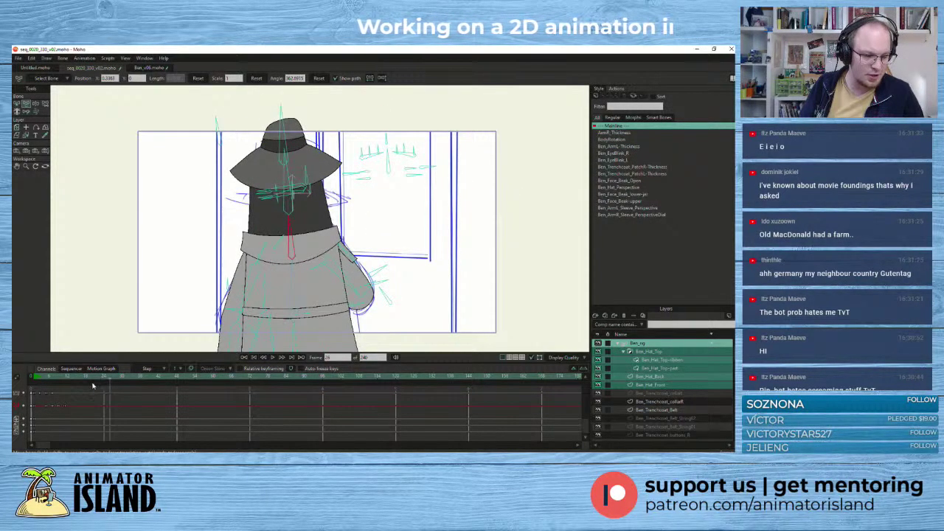
pyautogui.moveTo(40, 385); pyautogui.dragTo(33, 382)
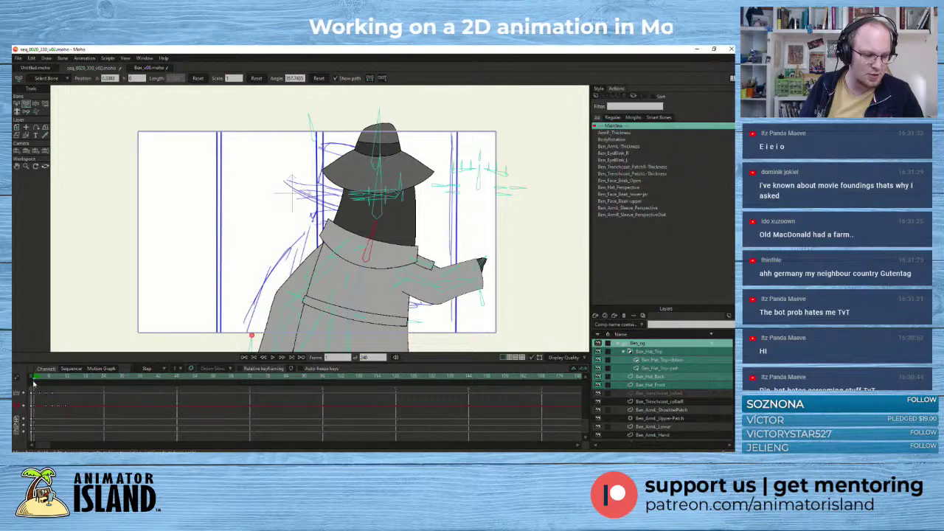
pyautogui.click(273, 358)
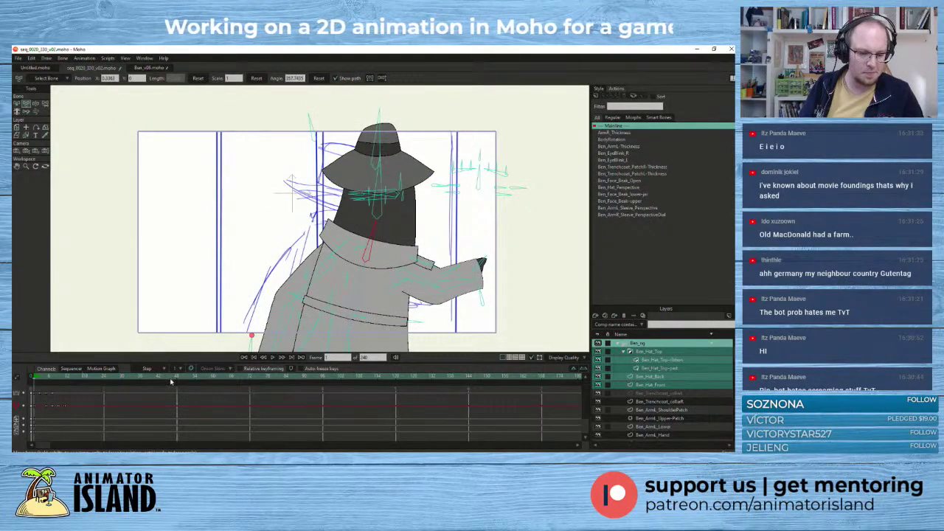
pyautogui.click(272, 358)
pyautogui.click(273, 358)
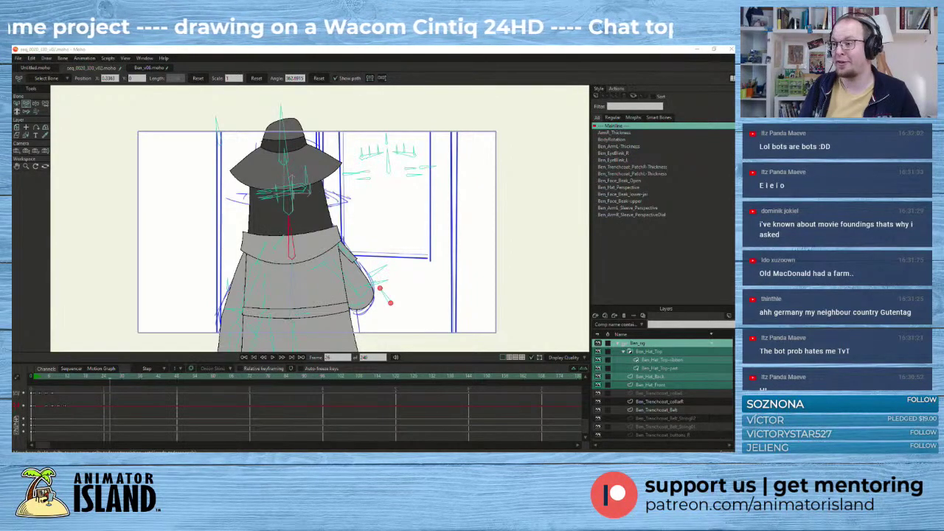
pyautogui.moveTo(97, 380); pyautogui.dragTo(35, 391)
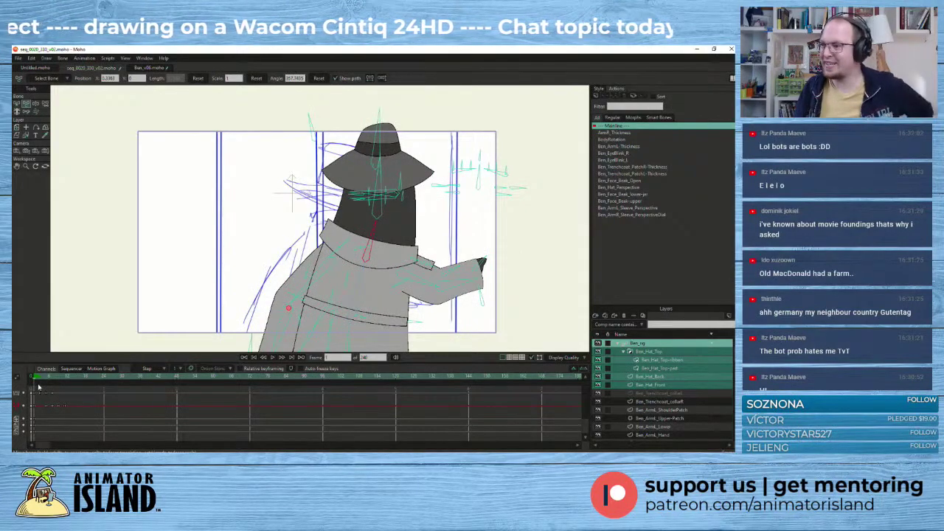
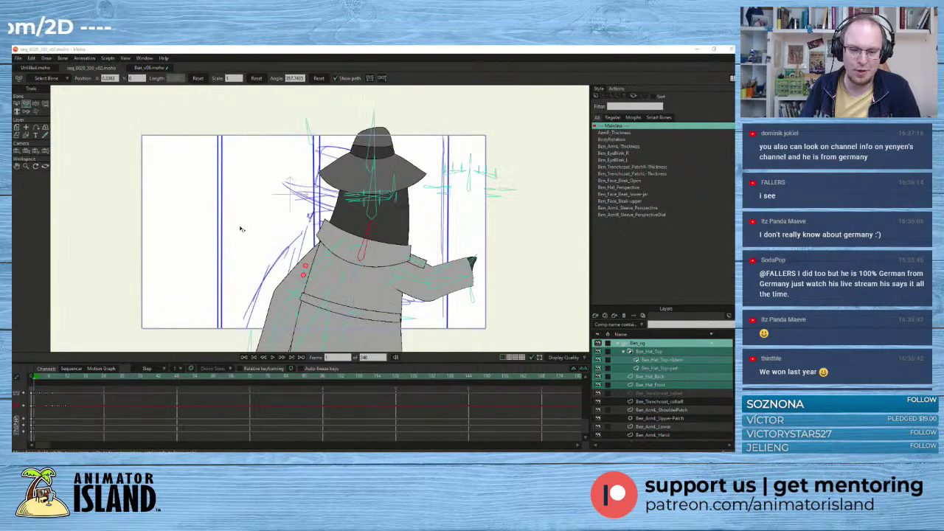
# - Play the start of the turn several times and inspect the mid-turn pose around frame 8
pyautogui.moveTo(241, 228); pyautogui.dragTo(192, 228)
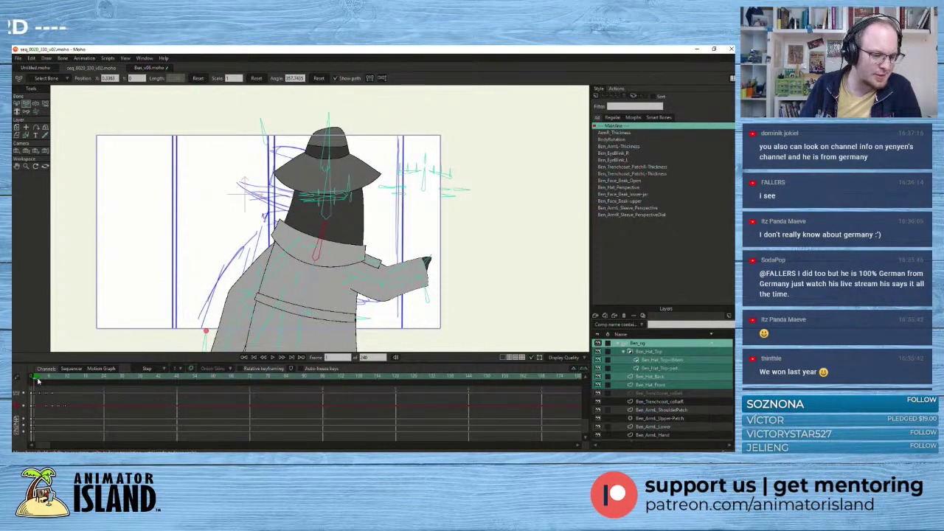
pyautogui.click(274, 358)
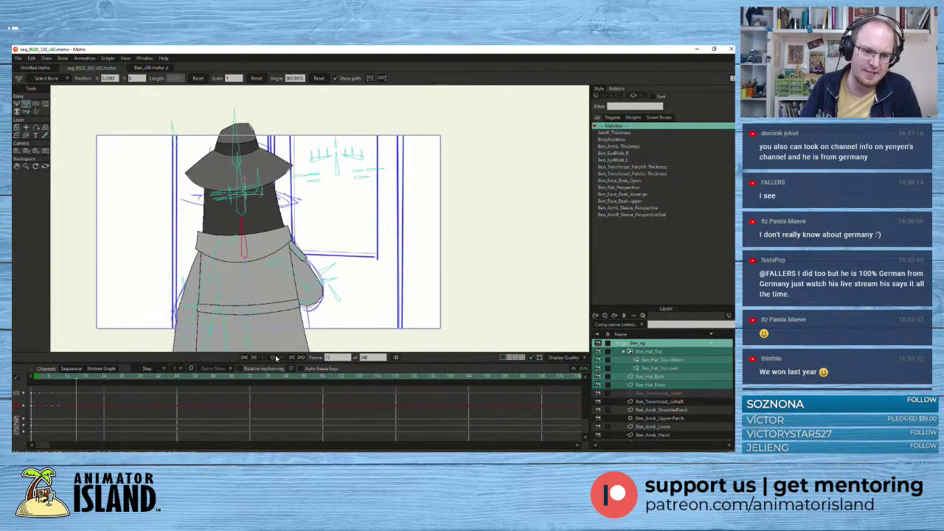
pyautogui.click(42, 380)
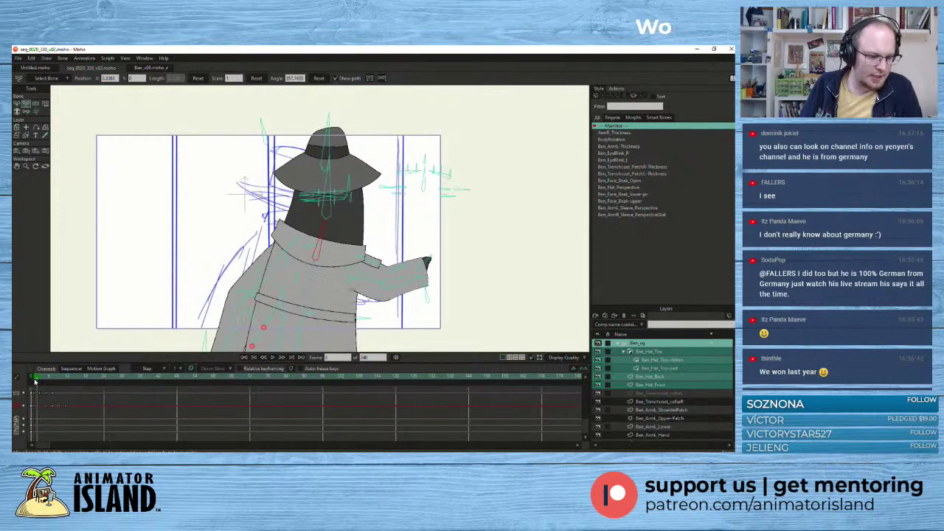
pyautogui.click(275, 358)
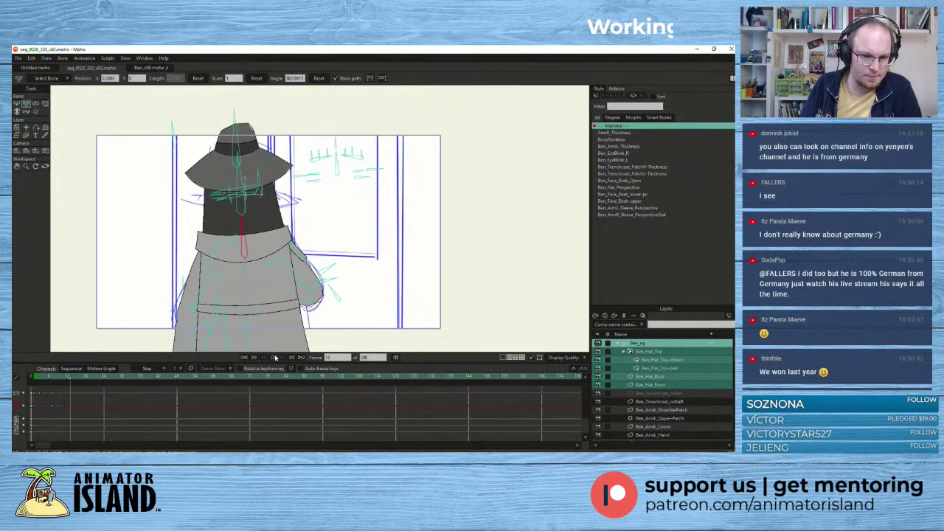
pyautogui.click(40, 381)
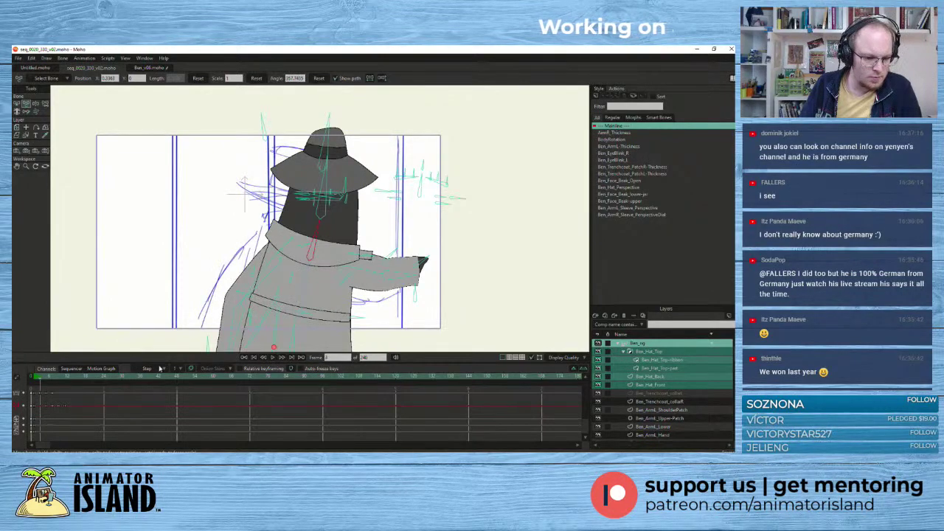
pyautogui.click(271, 357)
pyautogui.click(272, 358)
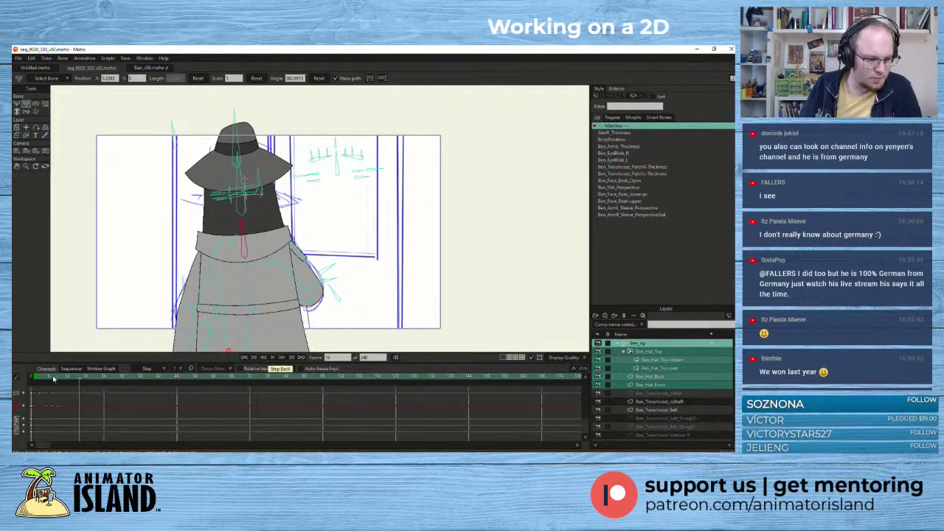
pyautogui.click(49, 378)
pyautogui.click(54, 379)
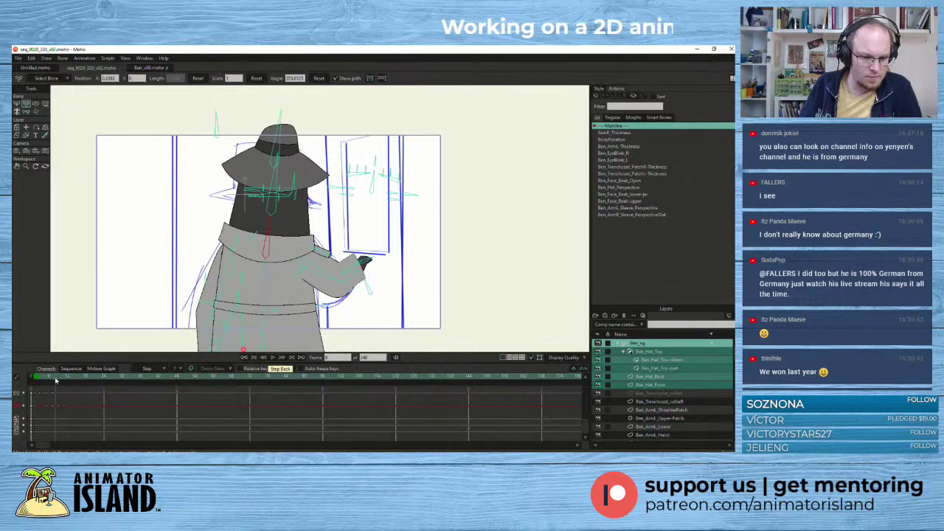
# - Lower the penguin's whole body slightly at frame 7 by moving the base bone in the lower coat down
pyautogui.scroll(-2, 236, 251)
pyautogui.scroll(-2, 260, 333)
pyautogui.moveTo(259, 333); pyautogui.dragTo(264, 288)
pyautogui.scroll(2, 263, 292)
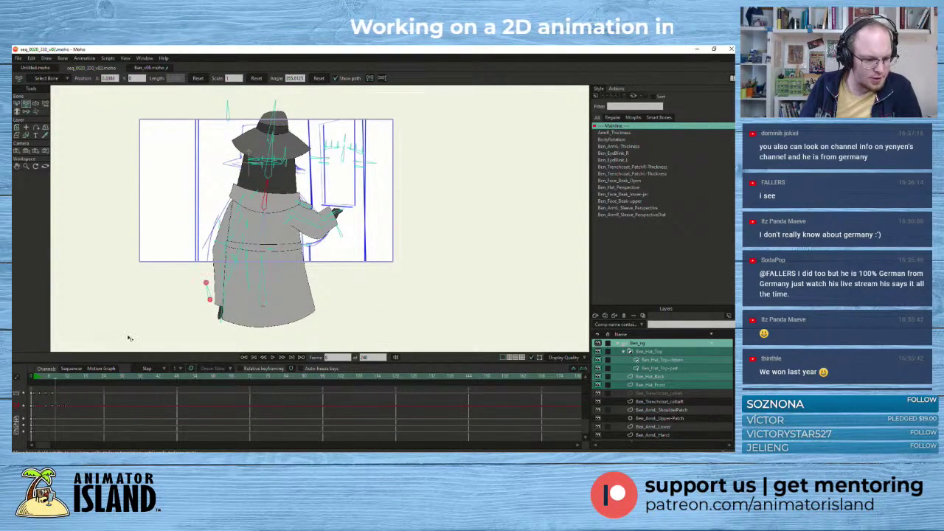
pyautogui.click(52, 379)
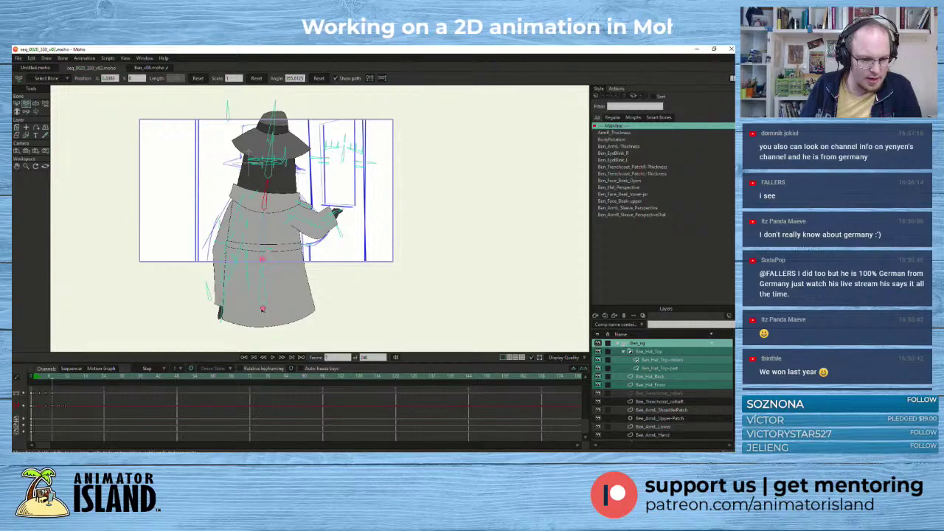
pyautogui.moveTo(263, 312); pyautogui.dragTo(264, 315)
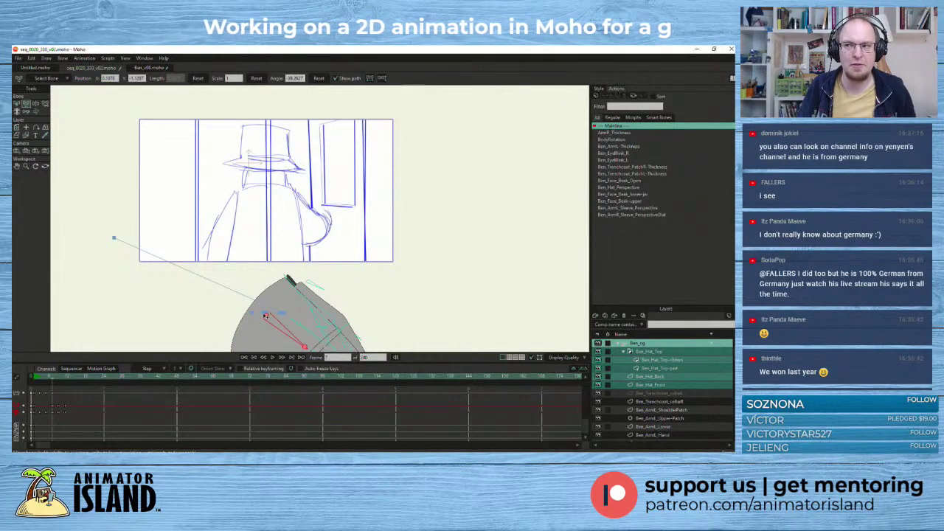
pyautogui.hotkey('ctrl', 'z')
pyautogui.scroll(1, 263, 310)
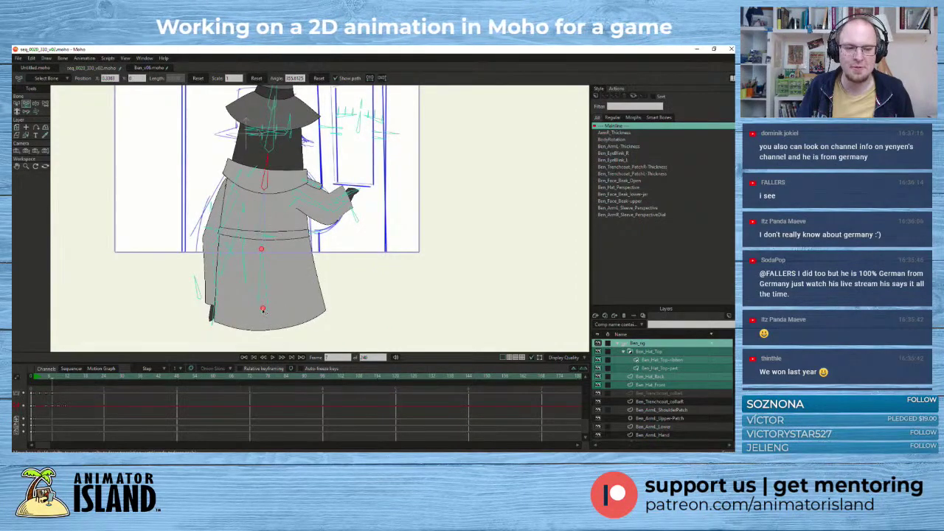
pyautogui.click(262, 311)
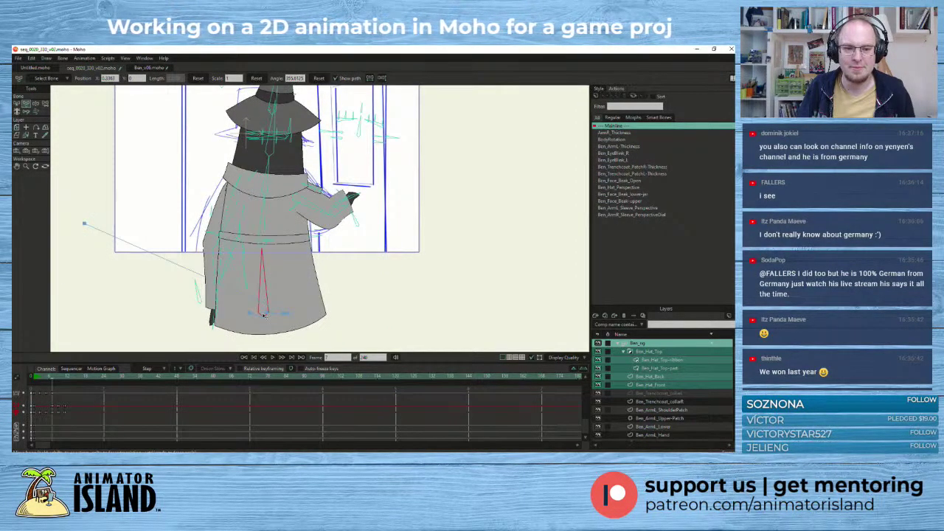
pyautogui.click(263, 315)
# - Compare the body height across frames 5 to 7 and nudge the lower coat's base bone at frame 5
pyautogui.moveTo(132, 220); pyautogui.dragTo(126, 264)
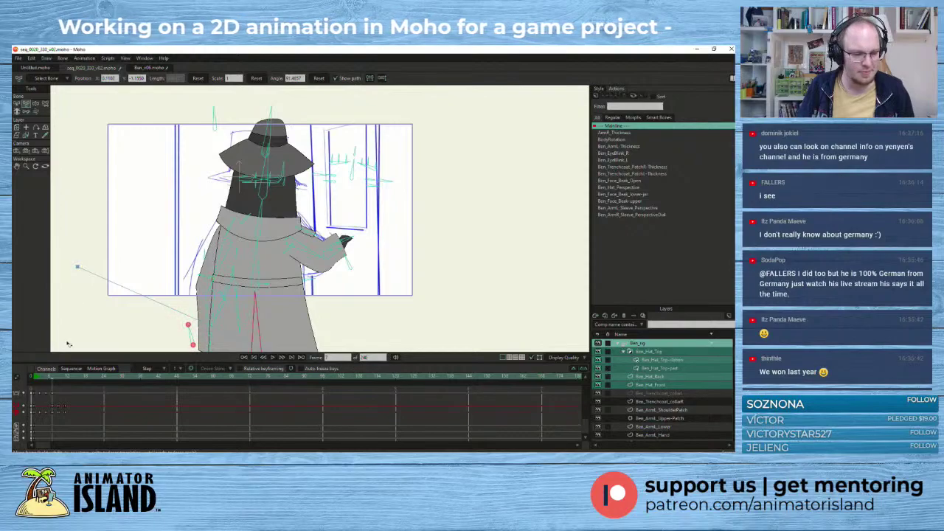
pyautogui.moveTo(50, 382)
pyautogui.mouseDown()
pyautogui.moveTo(79, 385)
pyautogui.moveTo(38, 383)
pyautogui.moveTo(59, 383)
pyautogui.moveTo(38, 383)
pyautogui.moveTo(46, 383)
pyautogui.mouseUp()
pyautogui.scroll(-2, 110, 255)
pyautogui.moveTo(130, 250); pyautogui.dragTo(120, 223)
pyautogui.scroll(3, 190, 319)
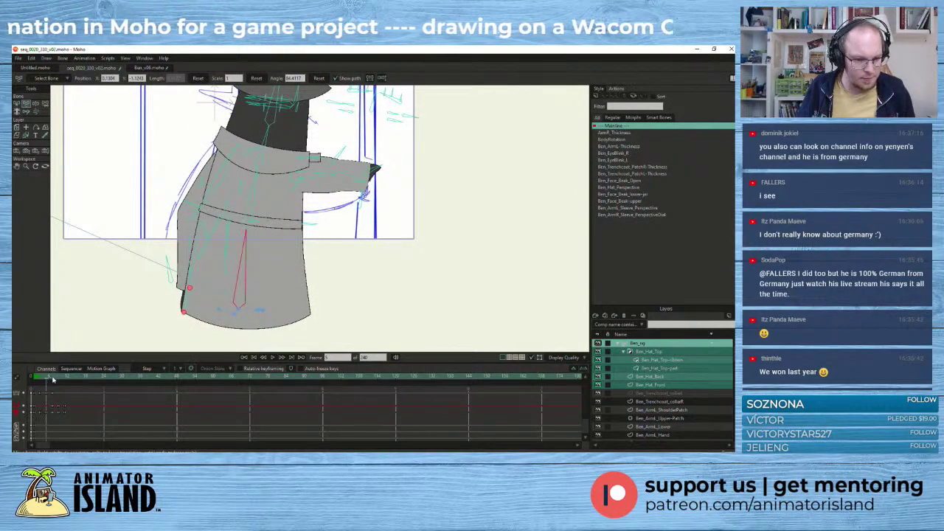
pyautogui.moveTo(53, 380); pyautogui.dragTo(51, 382)
pyautogui.scroll(2, 181, 336)
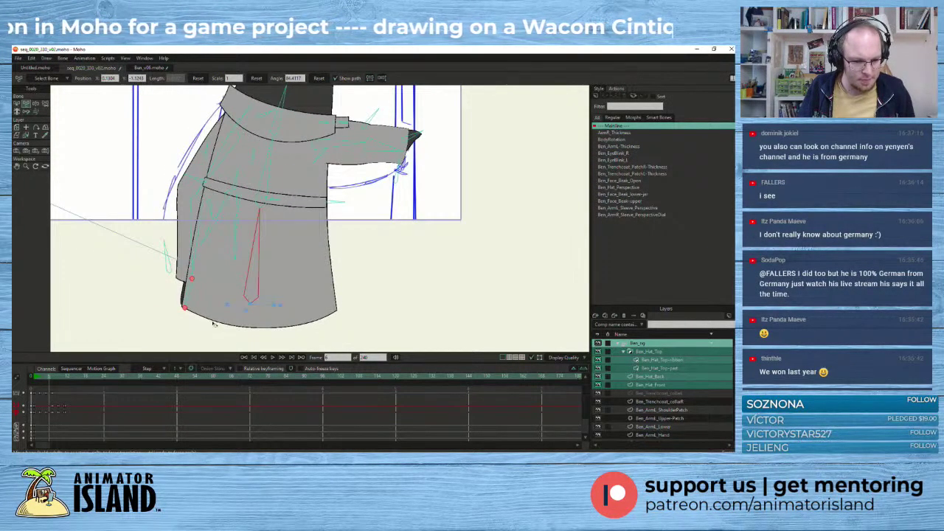
pyautogui.moveTo(268, 290); pyautogui.dragTo(268, 293)
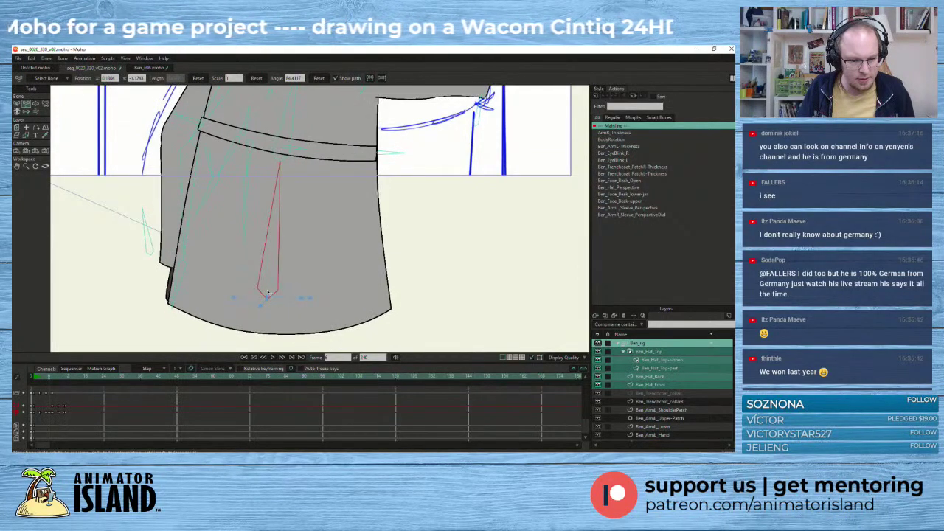
pyautogui.click(46, 380)
pyautogui.click(268, 295)
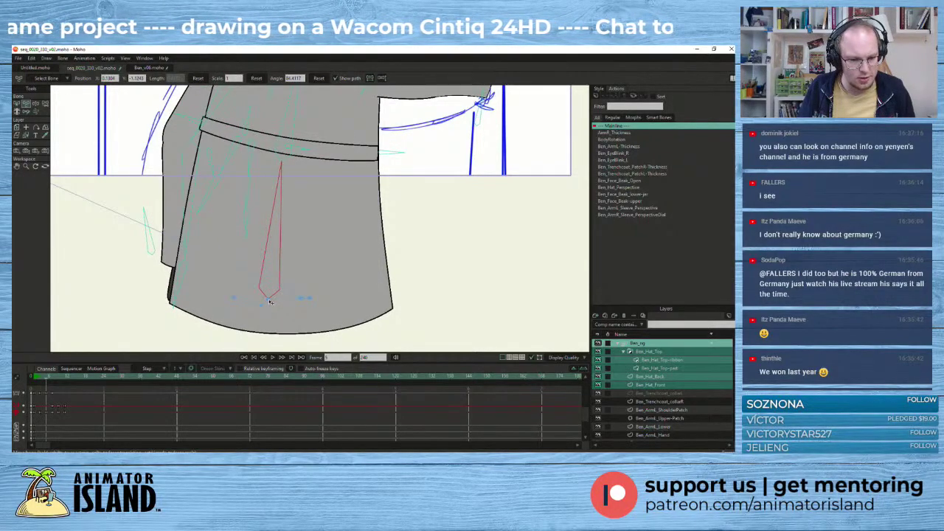
# - Lower the body further at frame 7, and shift it slightly down and toward the turn's starting side at frame 9
pyautogui.moveTo(50, 379)
pyautogui.mouseDown()
pyautogui.moveTo(82, 379)
pyautogui.moveTo(52, 381)
pyautogui.mouseUp()
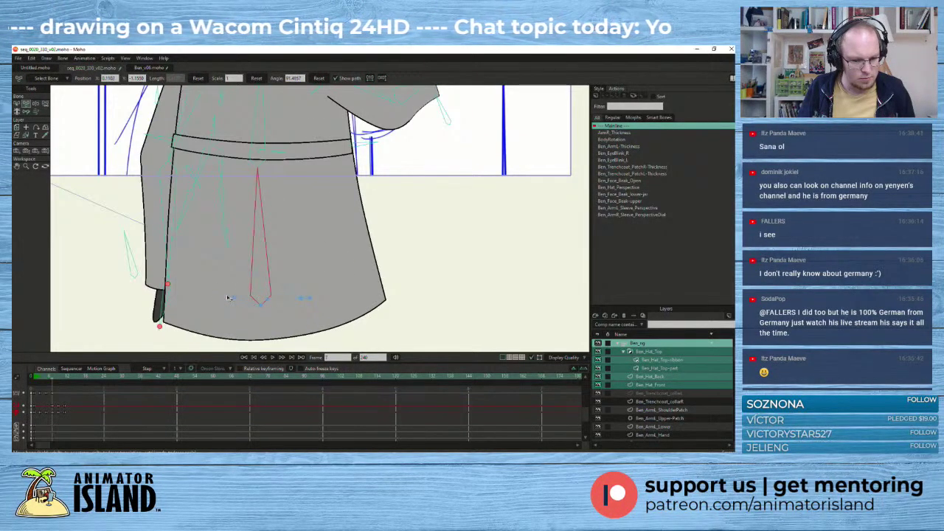
pyautogui.moveTo(261, 297); pyautogui.dragTo(262, 302)
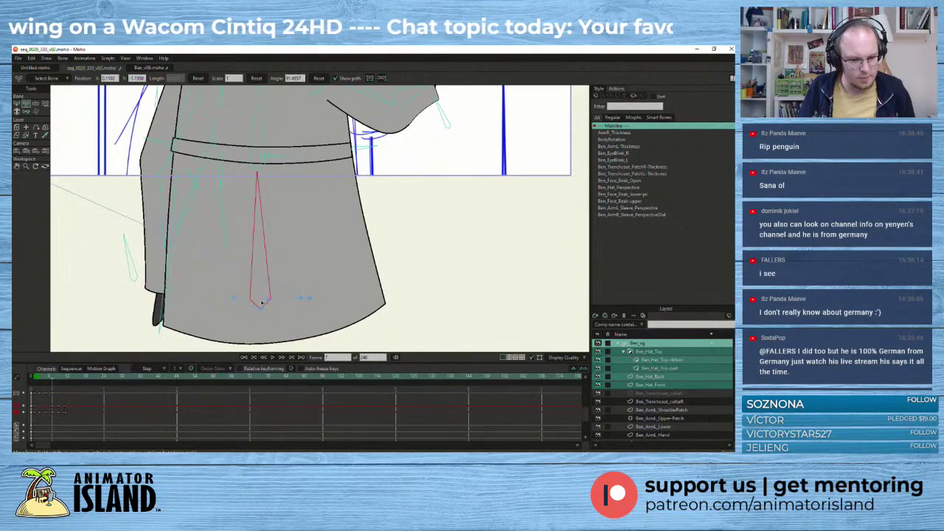
pyautogui.click(60, 382)
pyautogui.click(132, 298)
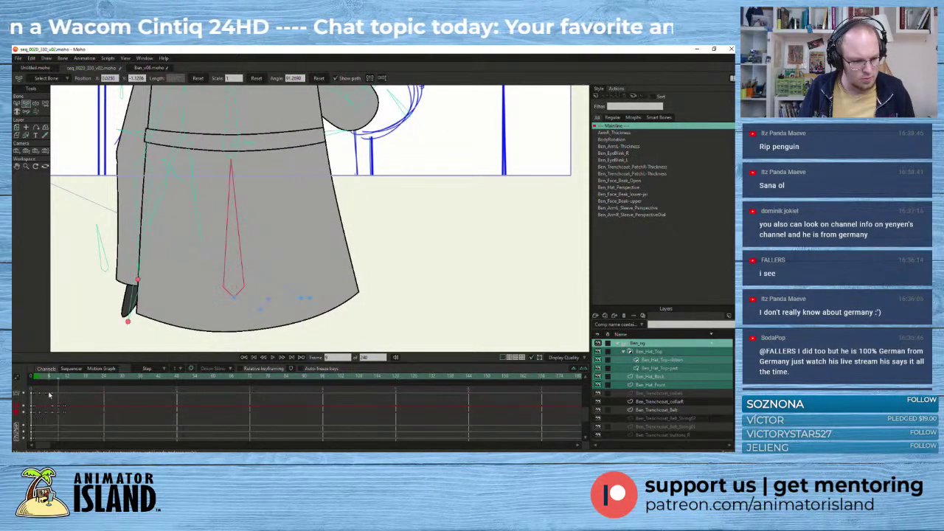
pyautogui.click(64, 381)
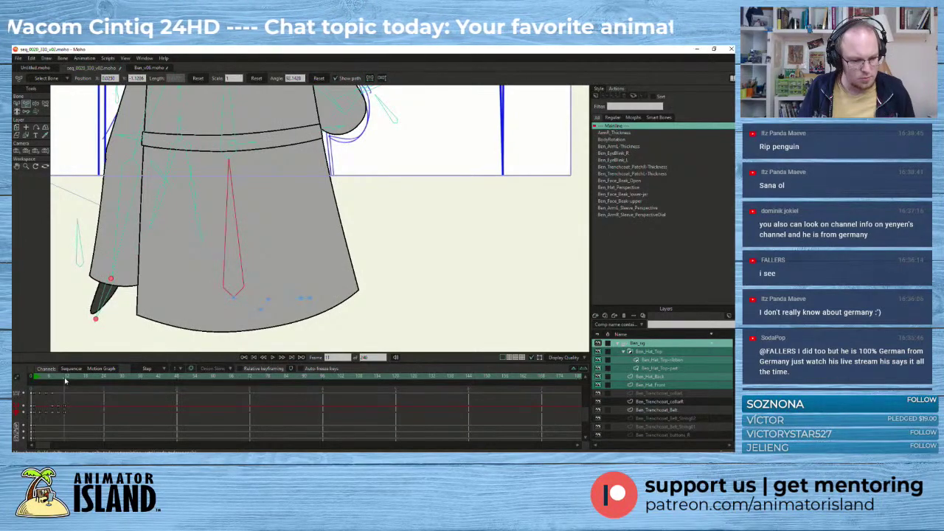
pyautogui.click(266, 301)
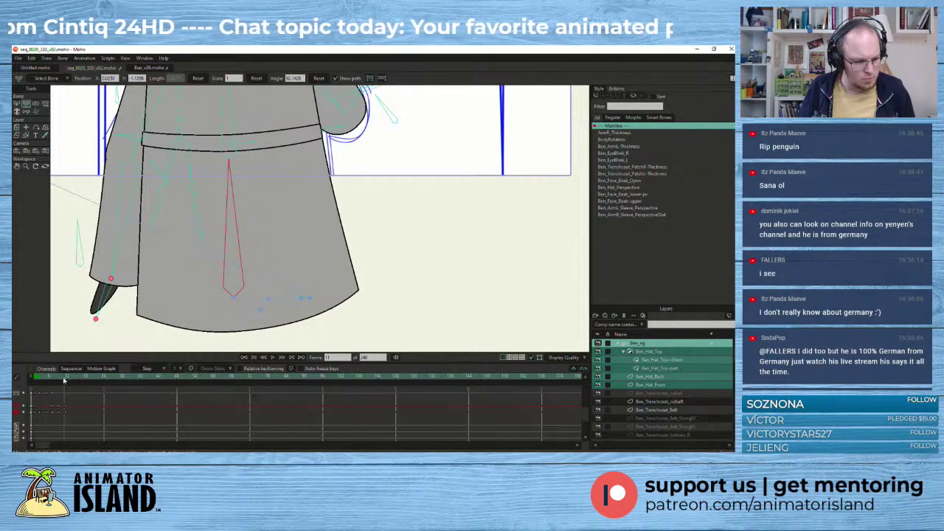
pyautogui.moveTo(65, 381); pyautogui.dragTo(58, 380)
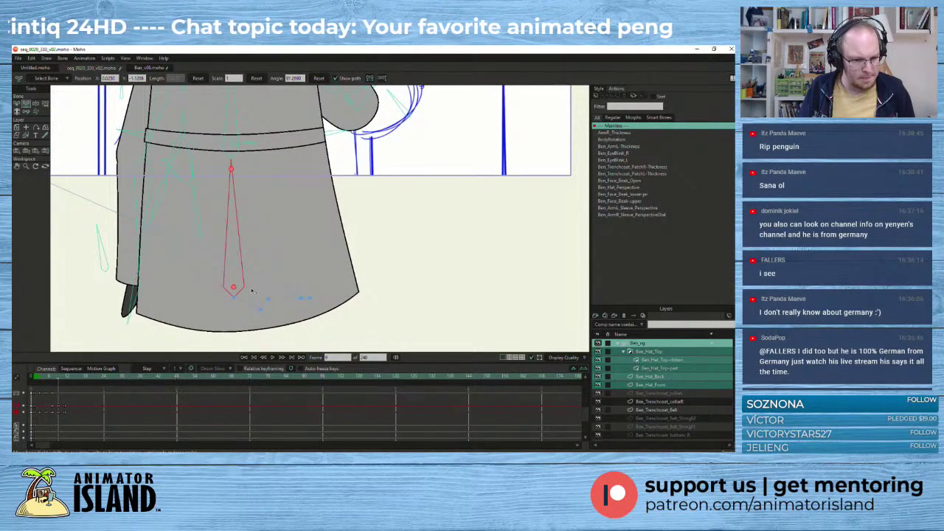
pyautogui.moveTo(234, 298); pyautogui.dragTo(238, 302)
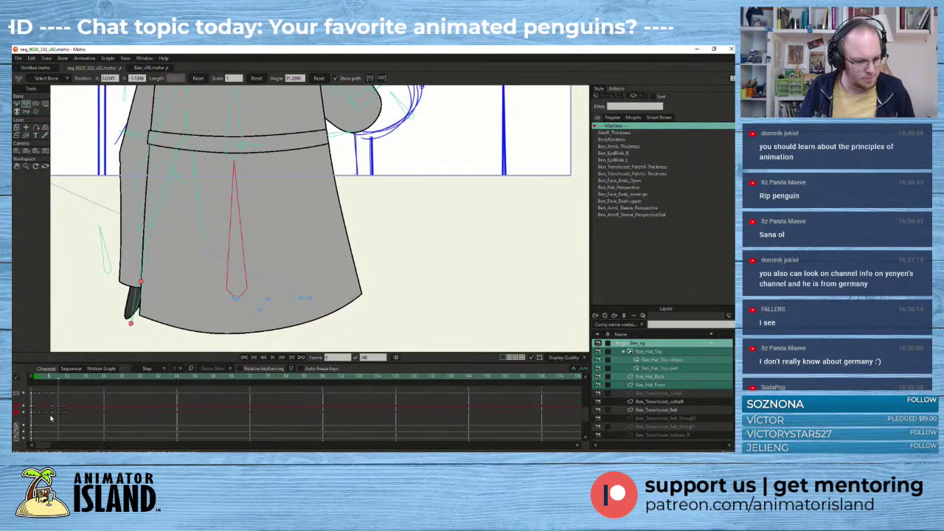
# - Lower the body a little more at frame 5 and play the turn from frame 1 to check the dip
pyautogui.moveTo(58, 379); pyautogui.dragTo(47, 380)
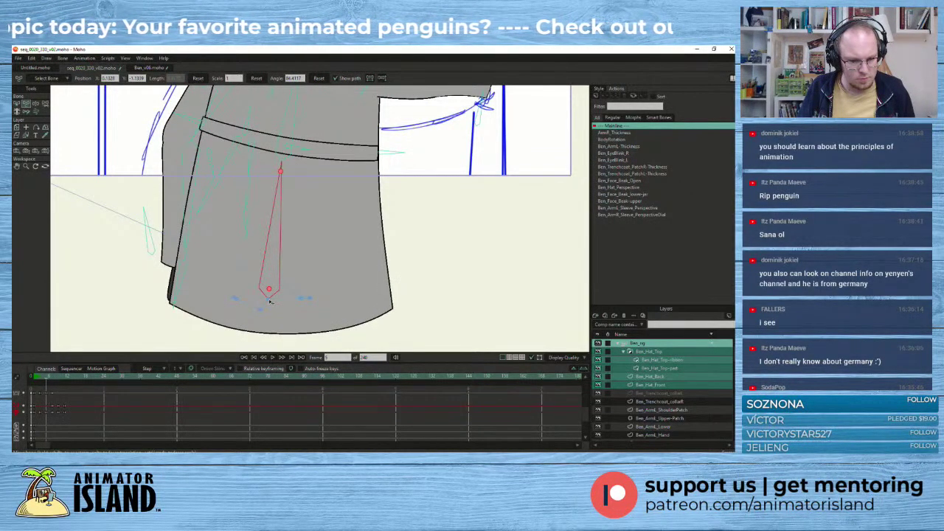
pyautogui.moveTo(270, 301); pyautogui.dragTo(270, 304)
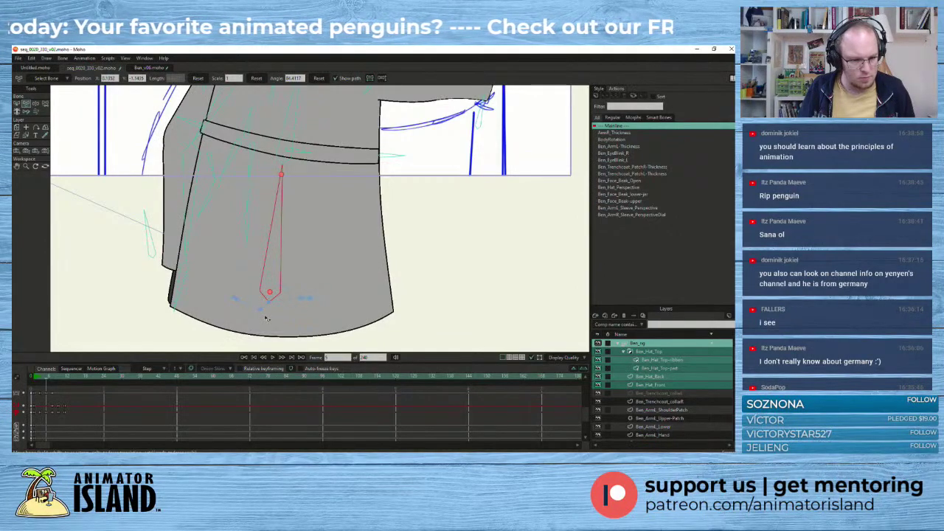
pyautogui.scroll(-3, 175, 235)
pyautogui.moveTo(173, 180); pyautogui.dragTo(182, 235)
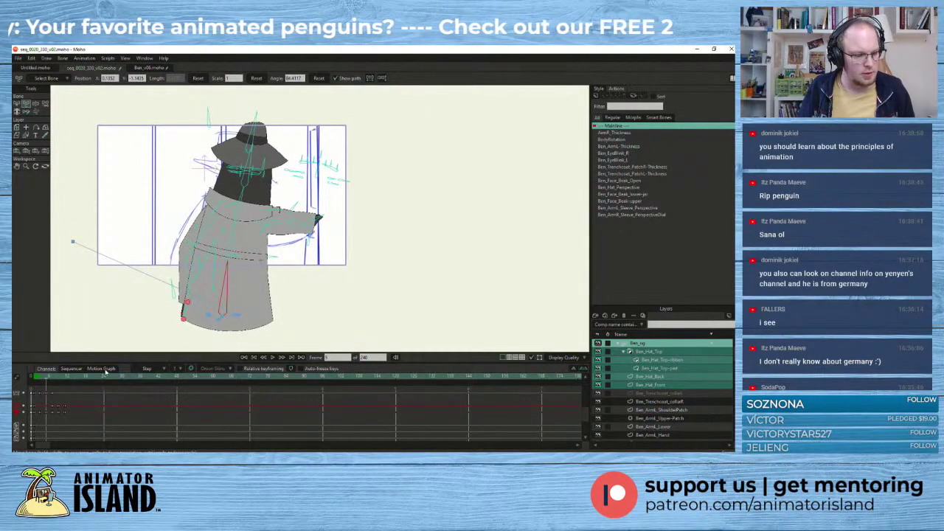
pyautogui.moveTo(42, 381); pyautogui.dragTo(33, 382)
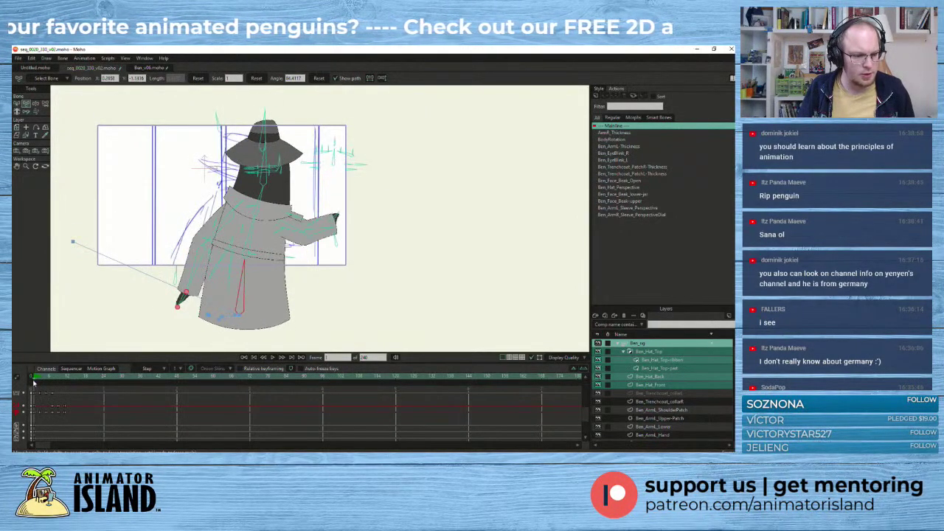
pyautogui.click(273, 357)
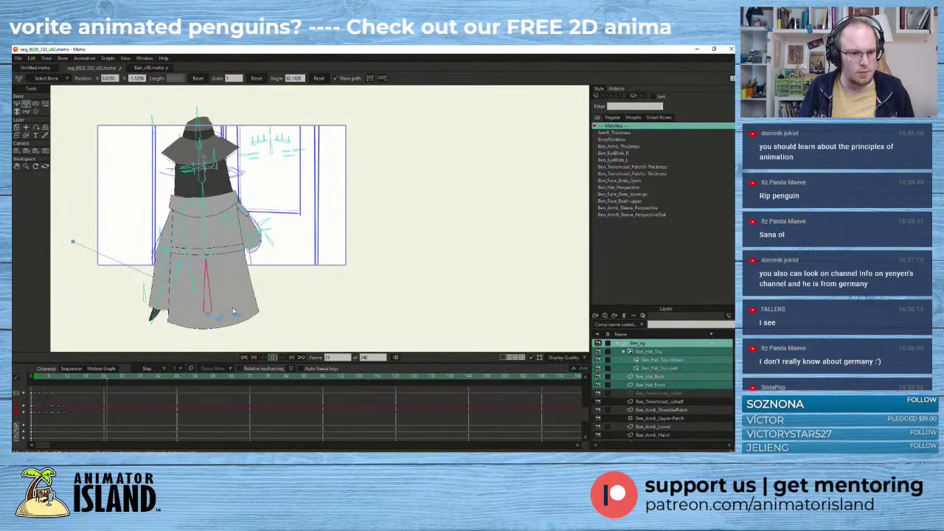
# - Play the turn repeatedly from its first frames to judge the body dip against the animatic sketches
pyautogui.click(272, 357)
pyautogui.scroll(3, 178, 208)
pyautogui.scroll(-3, 181, 210)
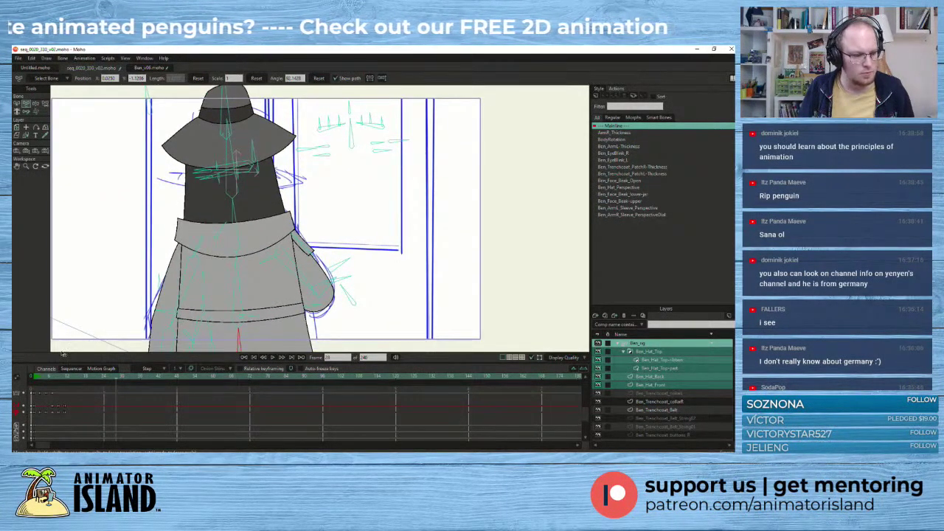
pyautogui.moveTo(36, 380); pyautogui.dragTo(33, 381)
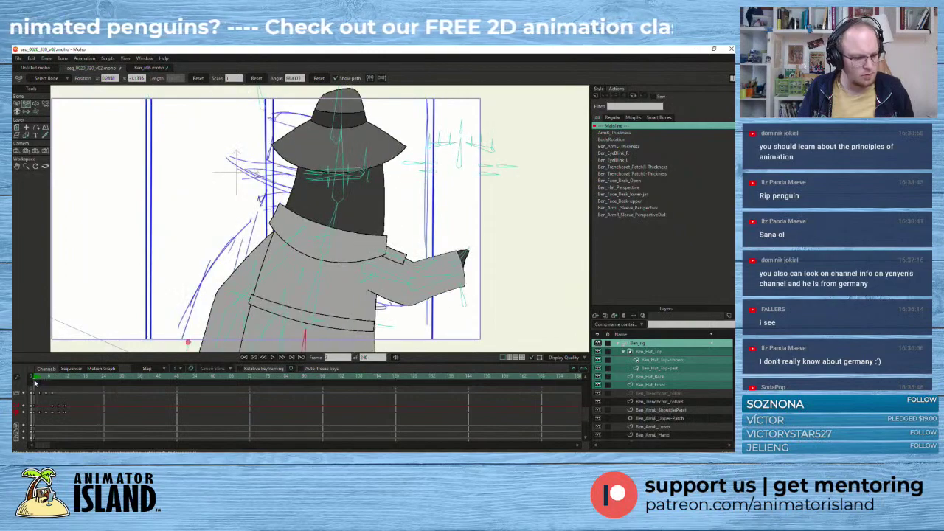
pyautogui.click(272, 357)
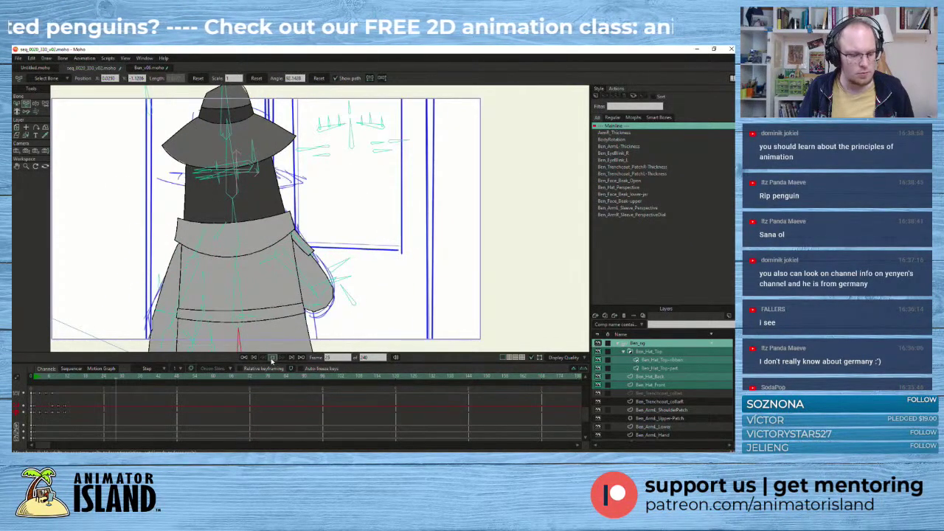
pyautogui.click(272, 357)
pyautogui.moveTo(41, 379); pyautogui.dragTo(33, 379)
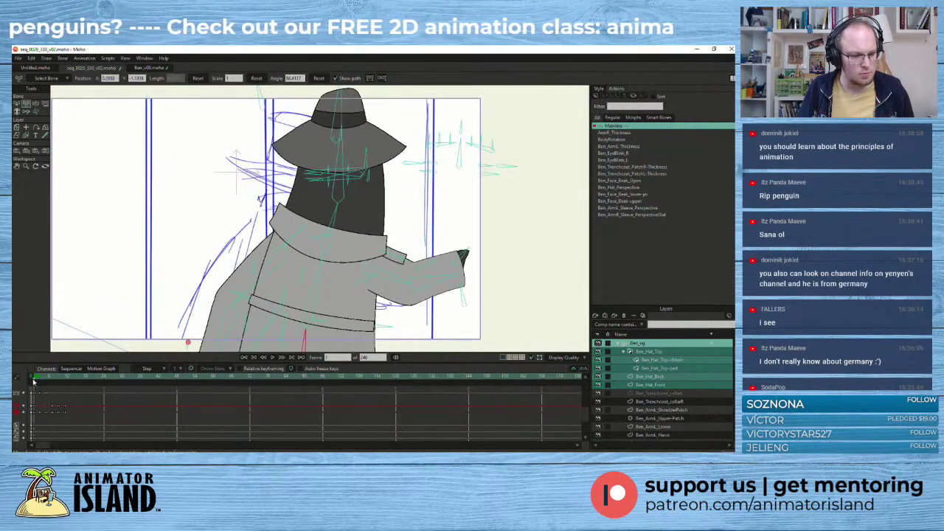
pyautogui.click(273, 357)
pyautogui.click(272, 357)
pyautogui.click(272, 357)
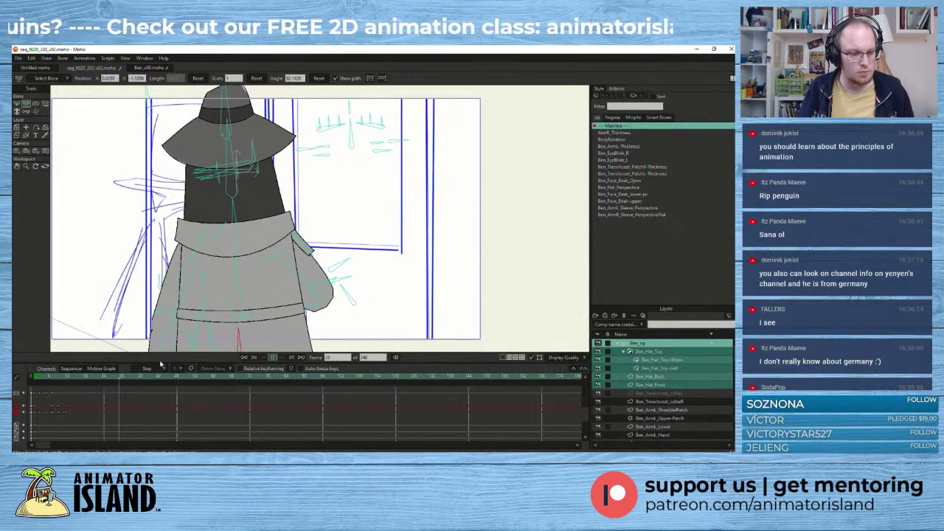
pyautogui.moveTo(55, 377); pyautogui.dragTo(30, 381)
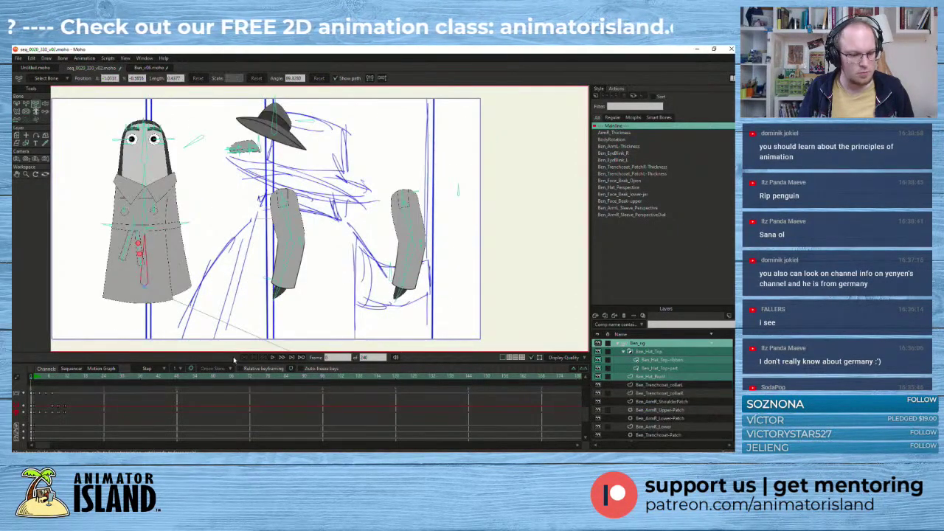
pyautogui.click(281, 358)
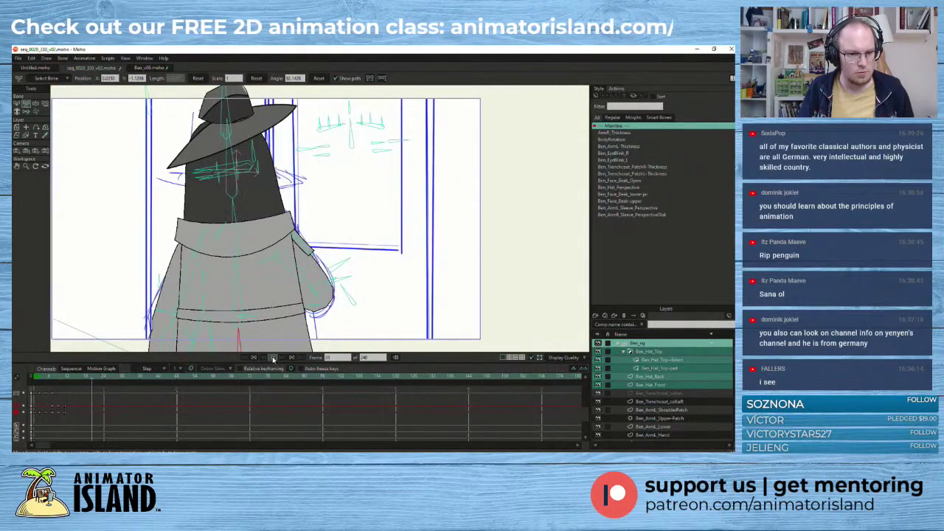
# - Rotate the lower neck bone slightly at frame 5 so the head leans further into the turn
pyautogui.moveTo(38, 380); pyautogui.dragTo(47, 381)
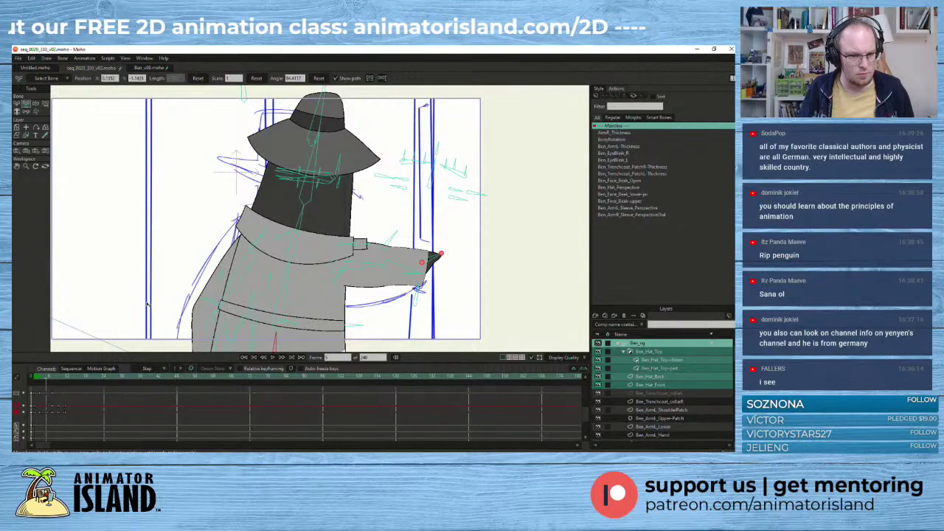
pyautogui.moveTo(299, 220); pyautogui.dragTo(296, 217)
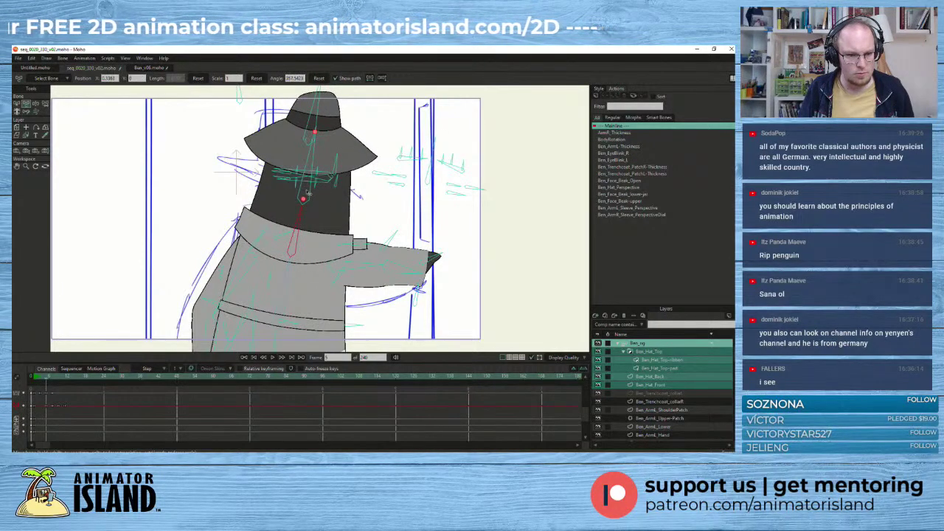
pyautogui.click(301, 218)
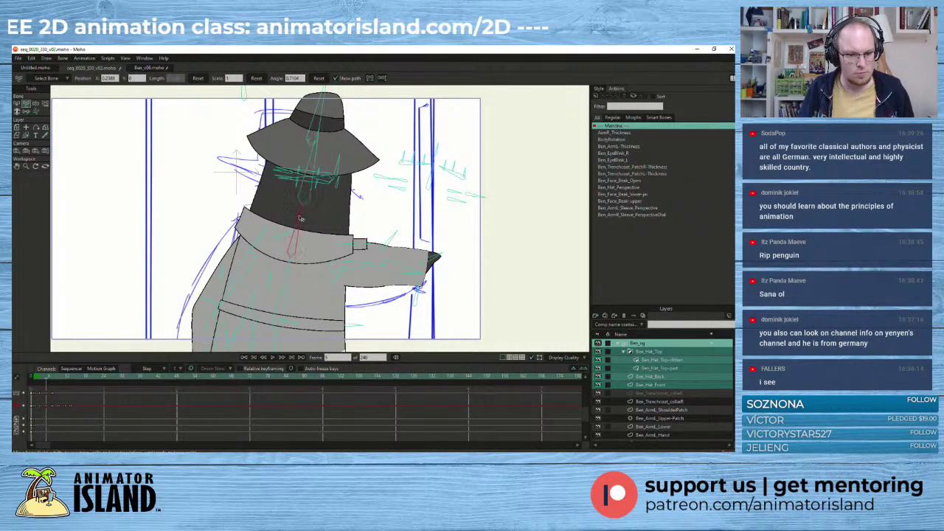
pyautogui.moveTo(301, 219); pyautogui.dragTo(300, 222)
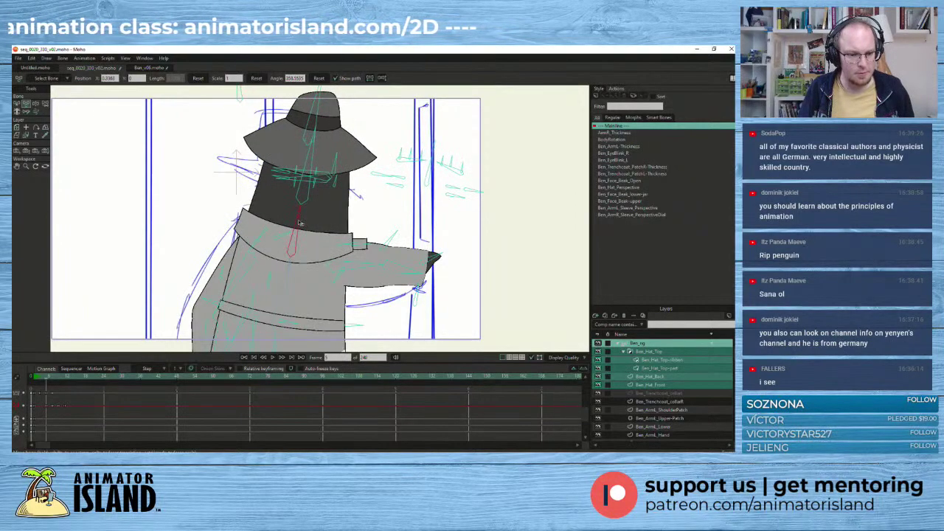
pyautogui.click(53, 379)
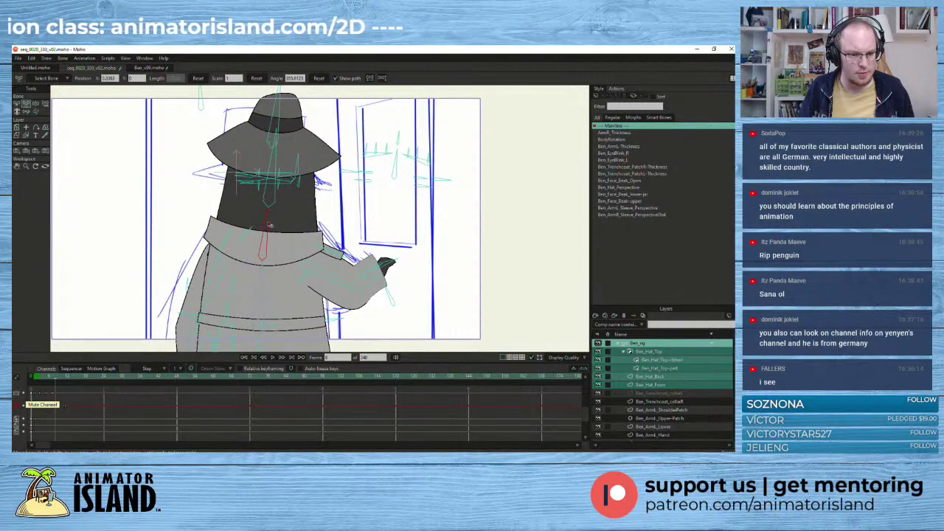
pyautogui.moveTo(270, 203); pyautogui.dragTo(274, 199)
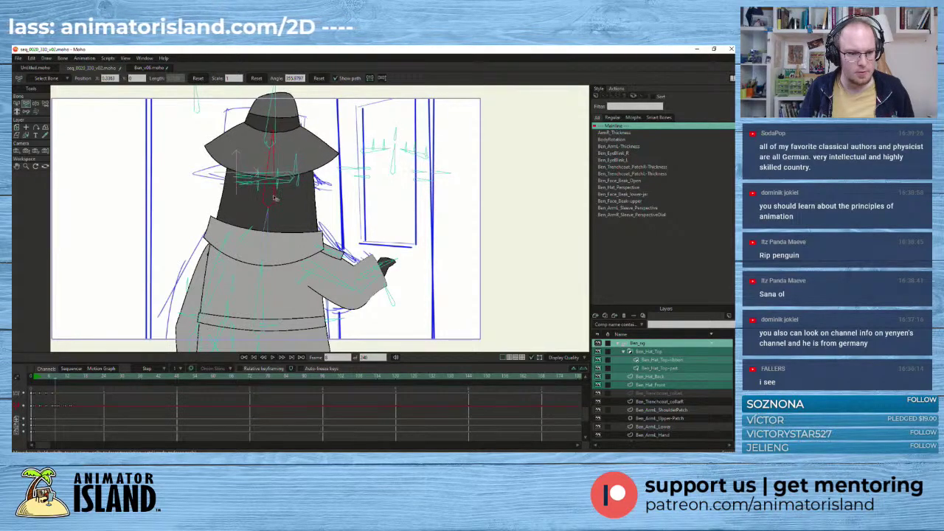
pyautogui.hotkey('ctrl', 'z')
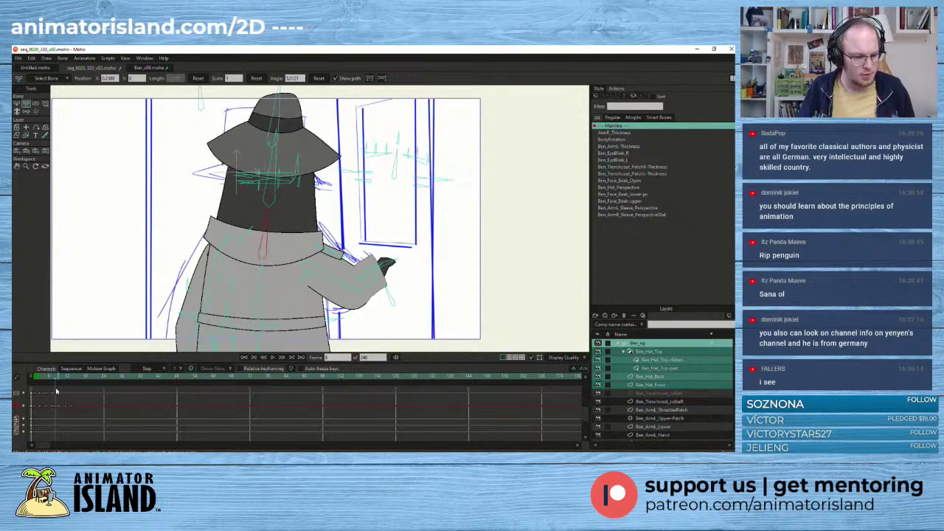
pyautogui.hotkey('ctrl', 'z')
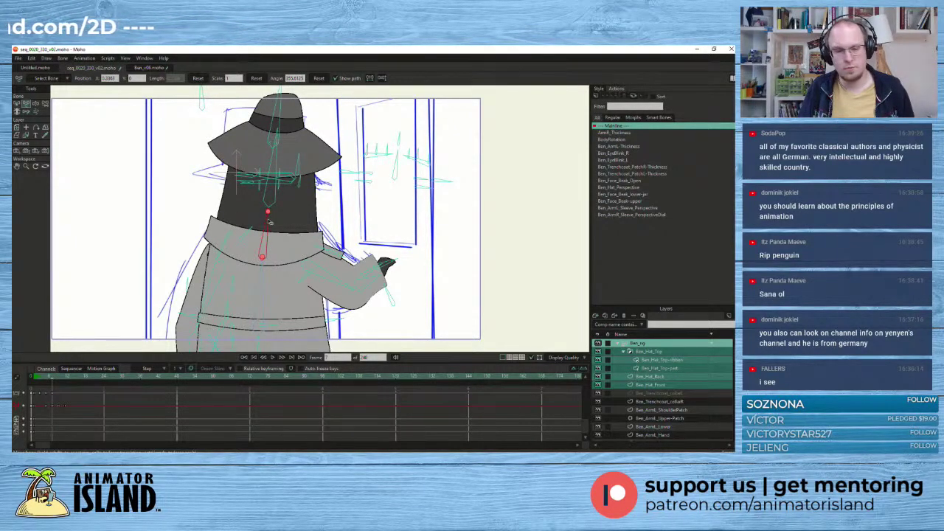
# - Tilt the head slightly into the turn at frame 7 and adjust the same head bone at frame 9
pyautogui.click(272, 194)
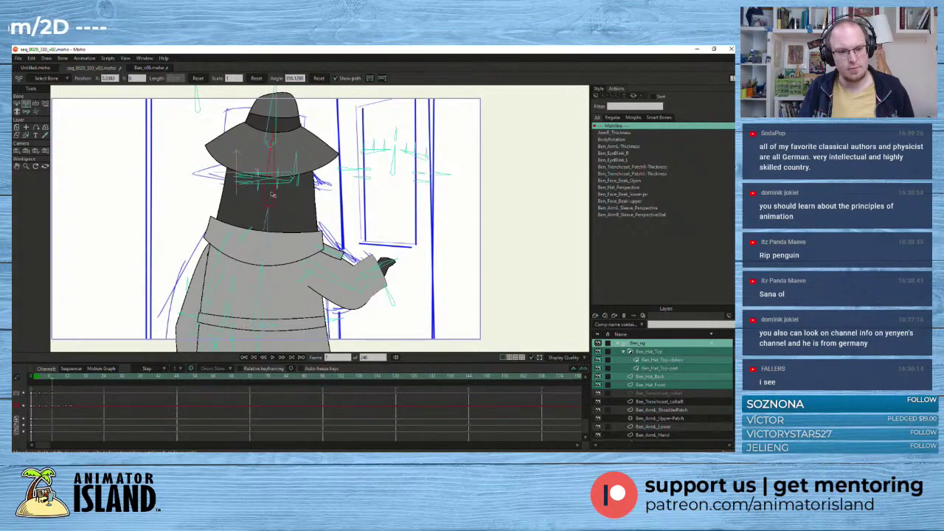
pyautogui.moveTo(272, 195); pyautogui.dragTo(270, 196)
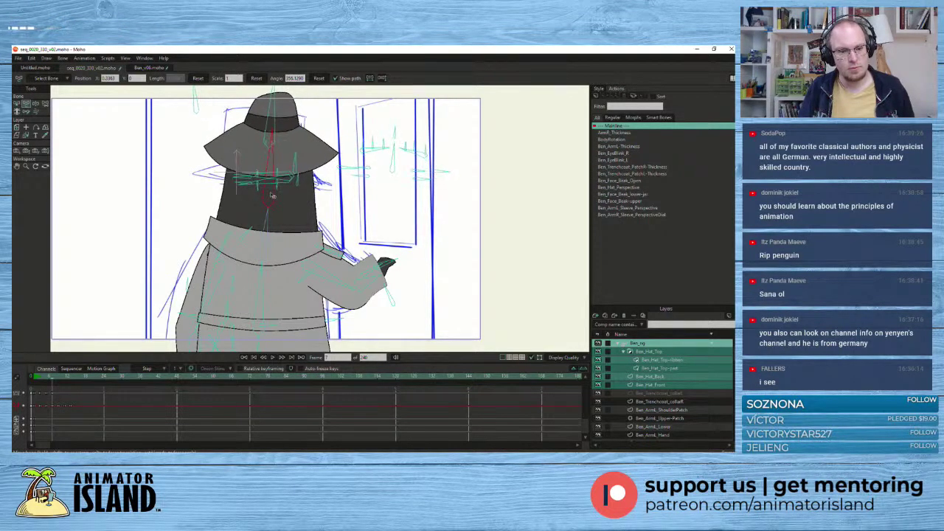
pyautogui.click(59, 379)
pyautogui.moveTo(246, 220); pyautogui.dragTo(251, 187)
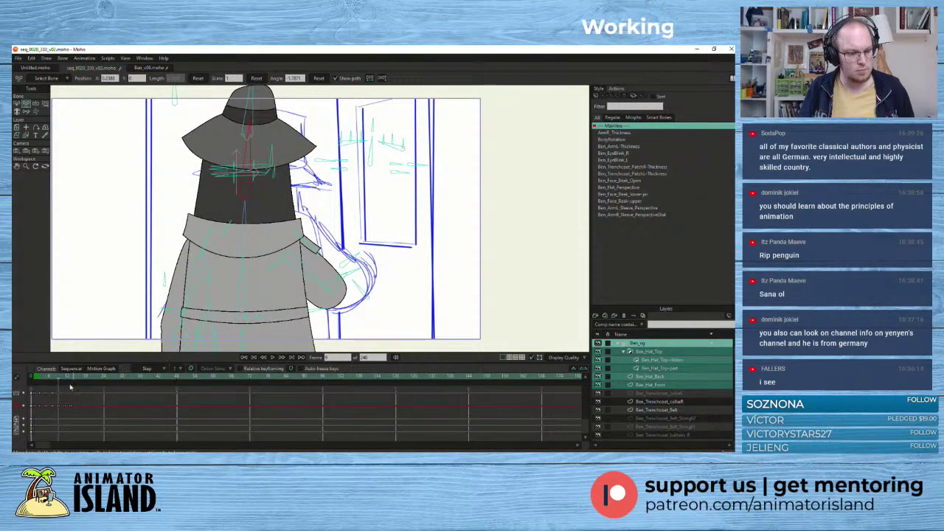
# - Play the turn from frame 1 to check the revised head tilt
pyautogui.moveTo(59, 379)
pyautogui.mouseDown()
pyautogui.moveTo(76, 380)
pyautogui.moveTo(35, 381)
pyautogui.mouseUp()
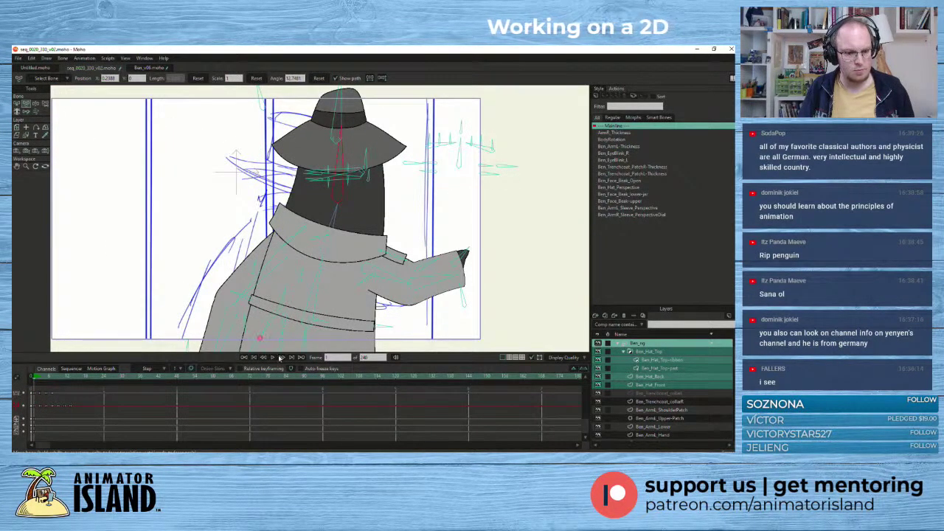
pyautogui.click(274, 358)
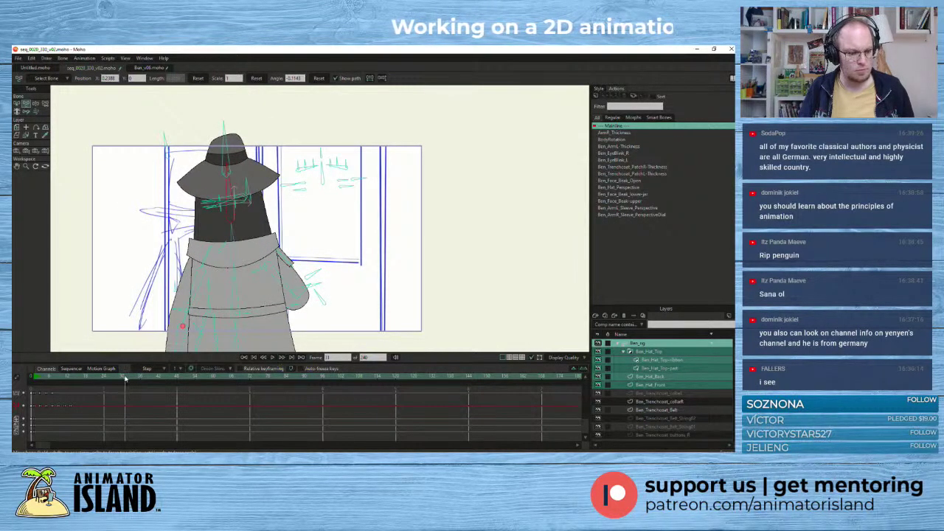
pyautogui.click(34, 389)
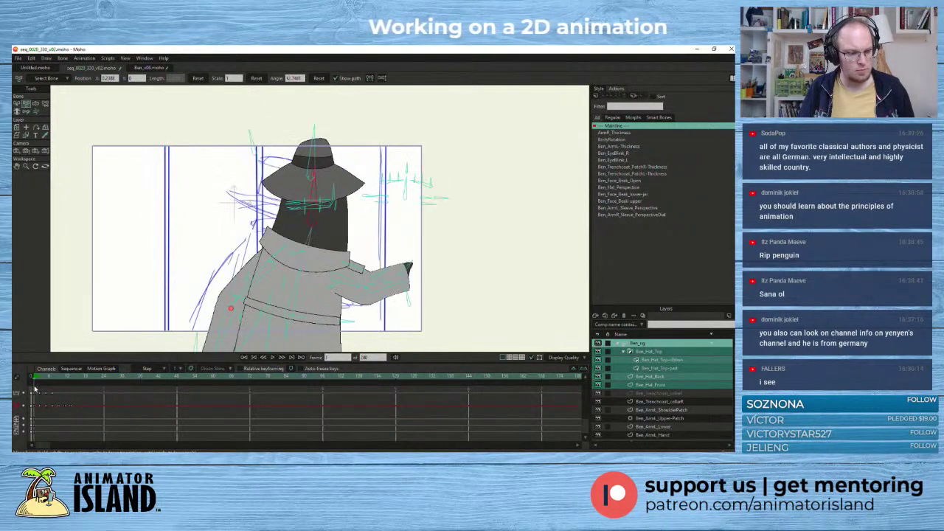
# - Play back the character's turn from the start of the timeline and examine the poses against the blue sketch
pyautogui.click(272, 358)
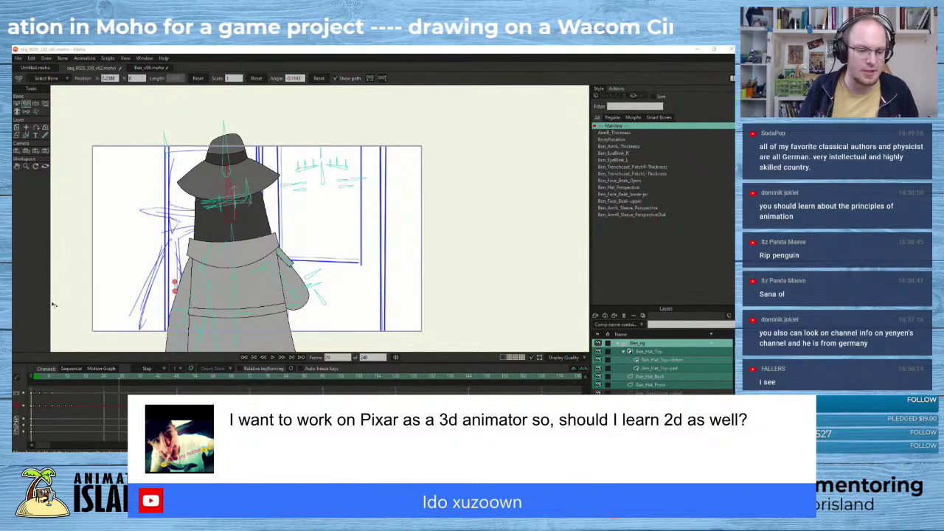
pyautogui.scroll(2, 174, 291)
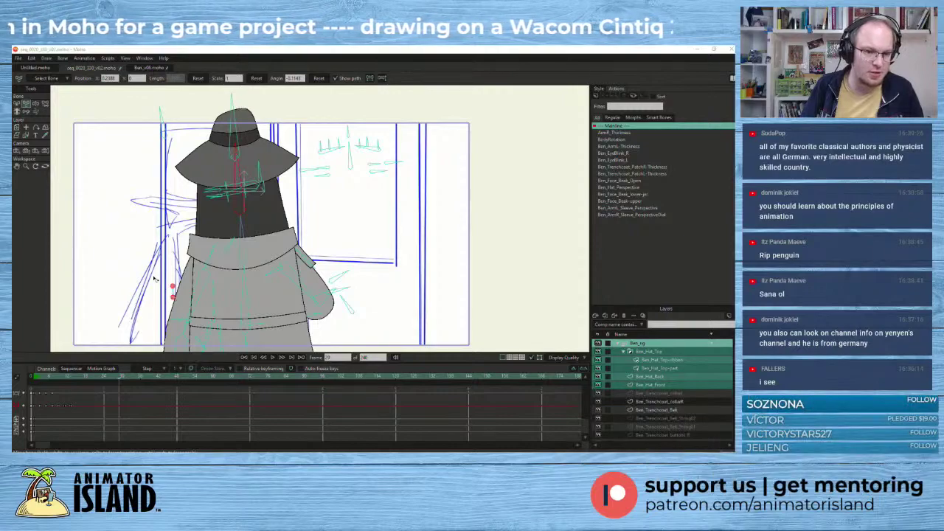
pyautogui.scroll(1, 154, 281)
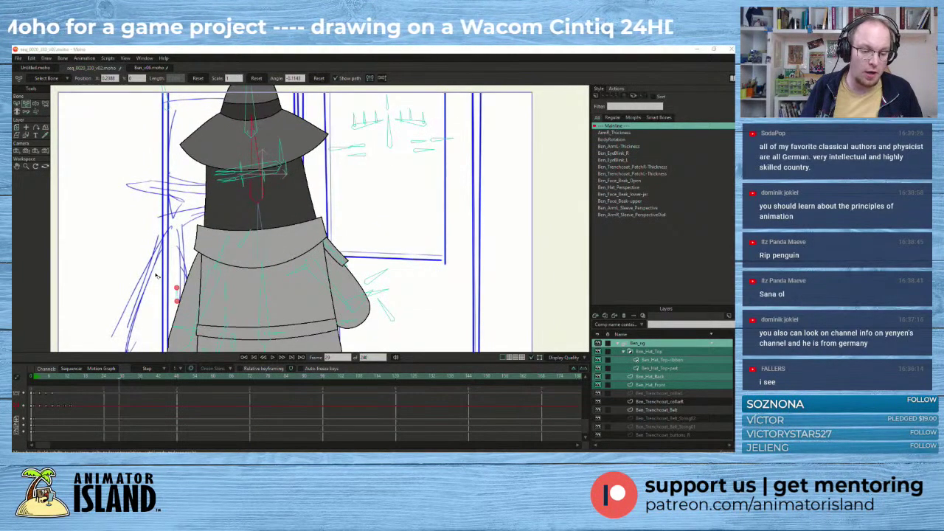
pyautogui.moveTo(156, 276); pyautogui.dragTo(159, 267)
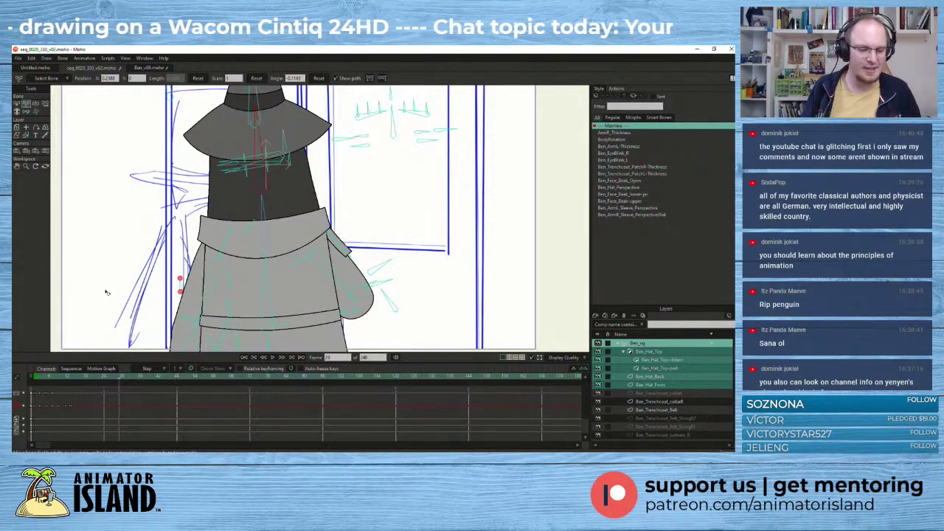
pyautogui.moveTo(75, 383); pyautogui.dragTo(36, 390)
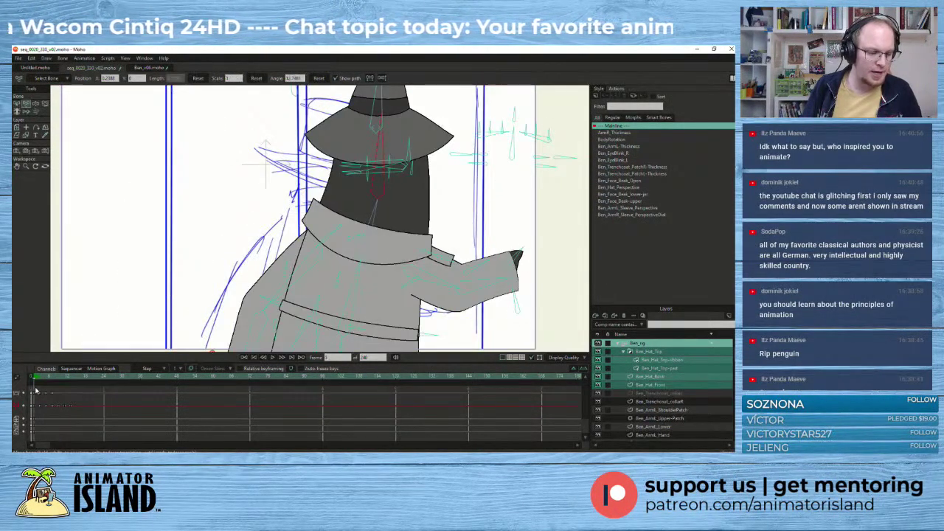
pyautogui.click(273, 357)
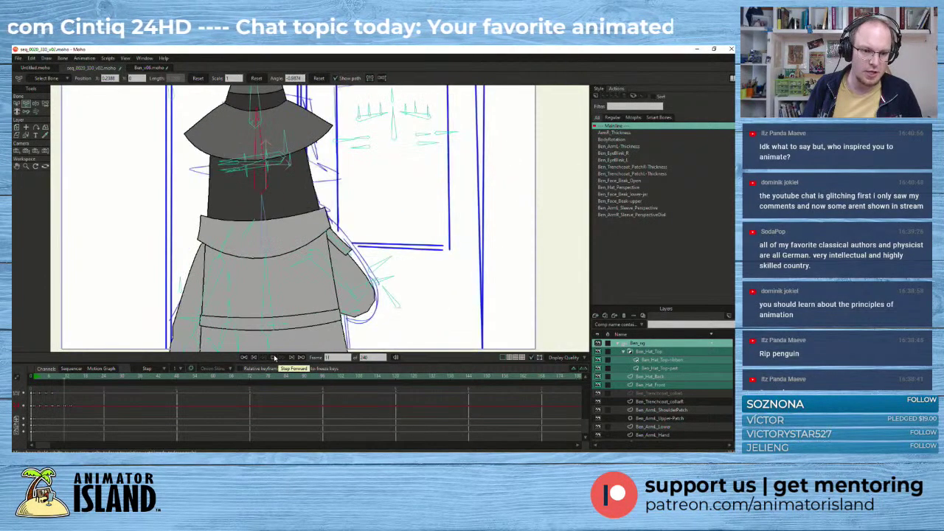
pyautogui.click(275, 358)
pyautogui.scroll(-1, 183, 265)
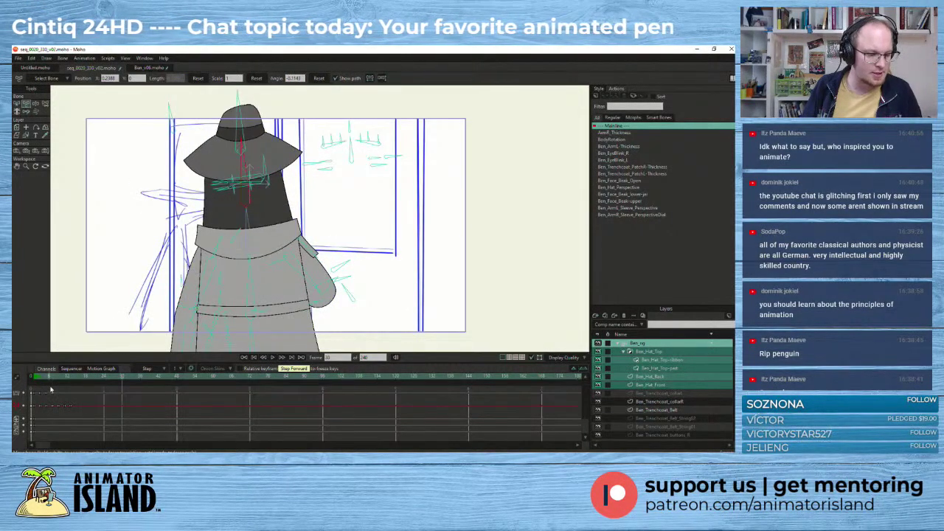
# - At frame 35, turn the character from back view to a side profile with the body rotation control bone above the canvas
pyautogui.moveTo(64, 378); pyautogui.dragTo(118, 377)
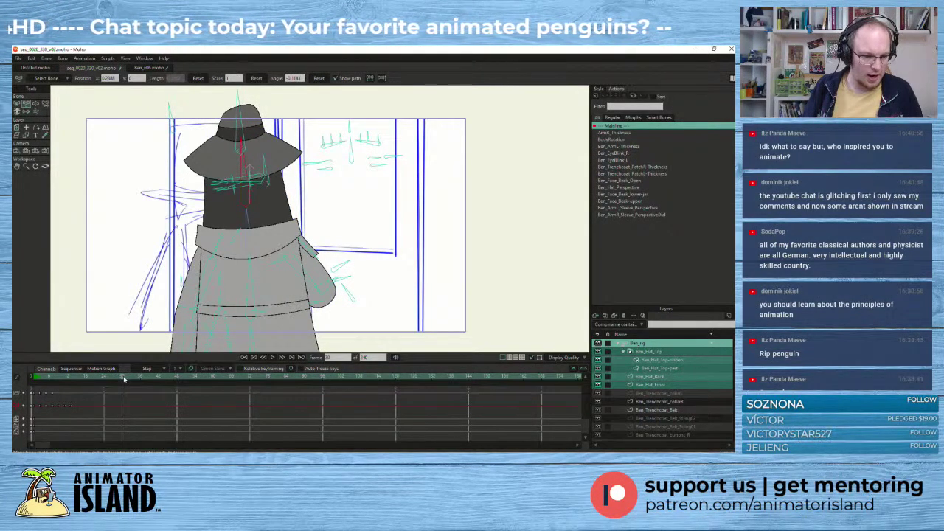
pyautogui.moveTo(123, 380); pyautogui.dragTo(139, 380)
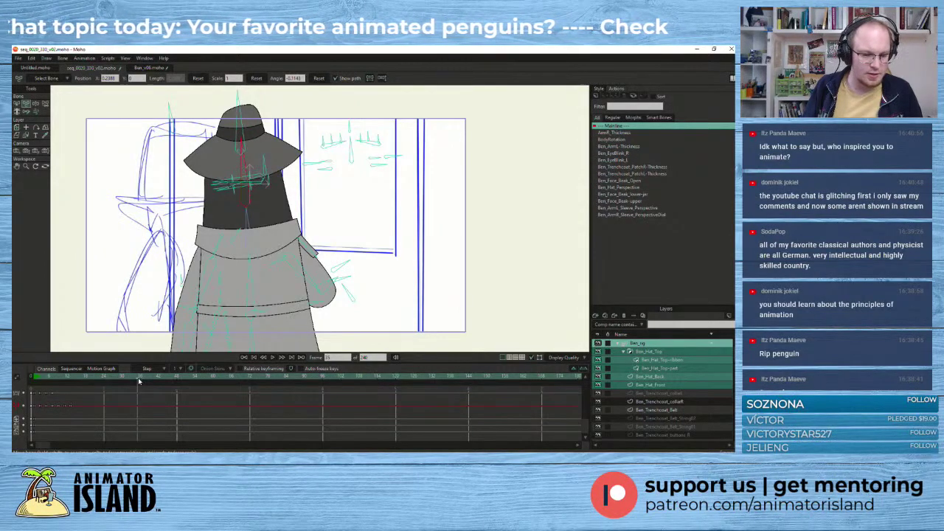
pyautogui.scroll(-1, 137, 240)
pyautogui.moveTo(115, 236); pyautogui.dragTo(137, 236)
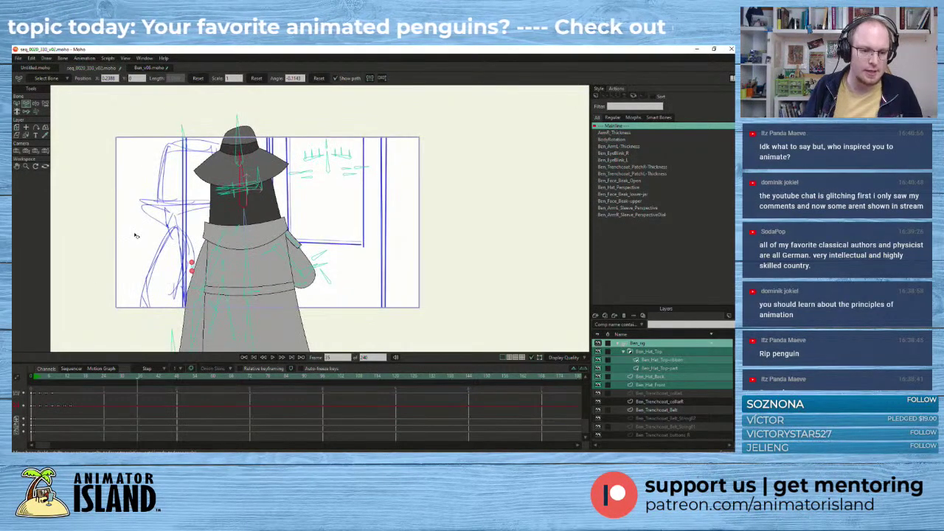
pyautogui.scroll(-1, 140, 153)
pyautogui.moveTo(110, 162); pyautogui.dragTo(126, 202)
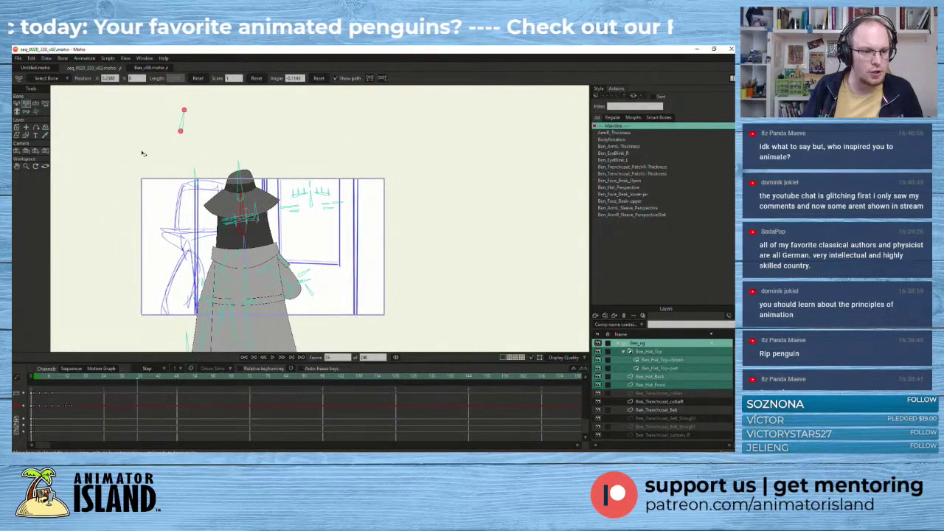
pyautogui.moveTo(185, 122); pyautogui.dragTo(138, 152)
pyautogui.moveTo(215, 119); pyautogui.dragTo(162, 127)
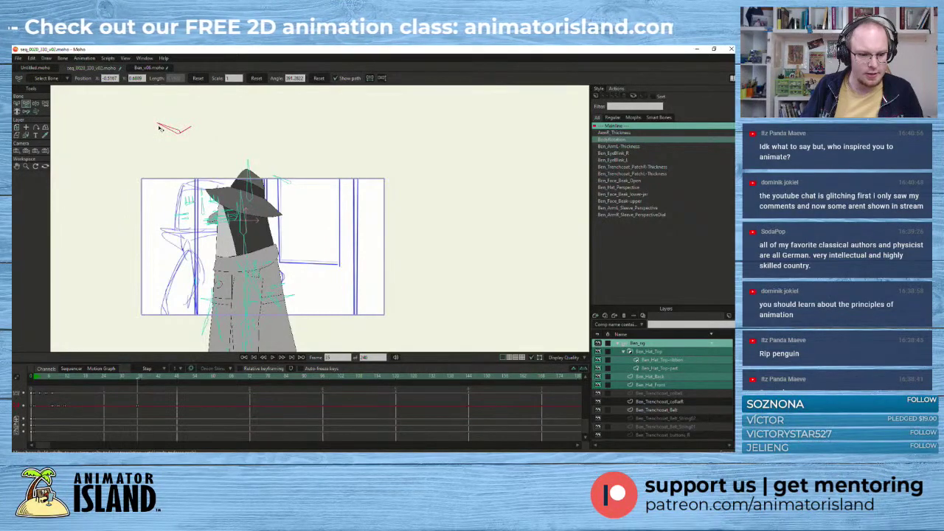
# - Compare the profile pose with the sketch by zooming and briefly hiding and showing the Ben_rig layer
pyautogui.scroll(5, 159, 128)
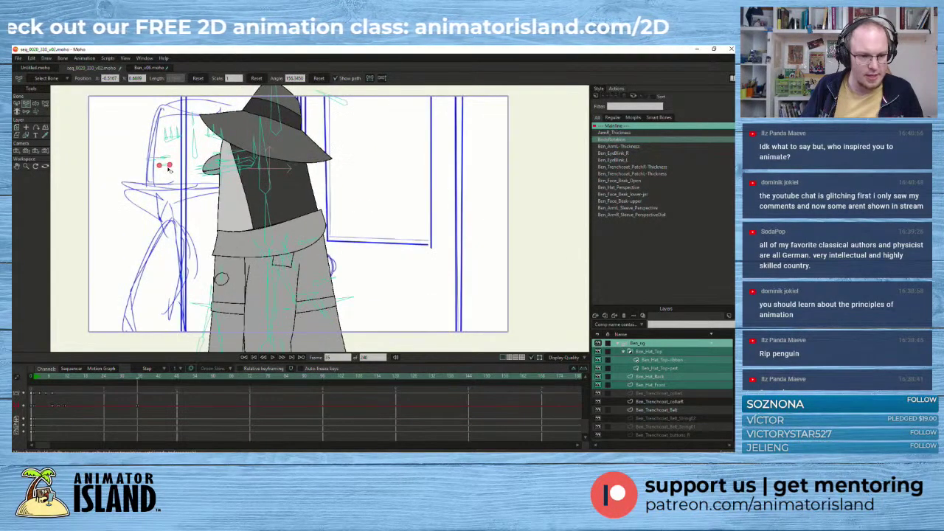
pyautogui.scroll(-2, 168, 168)
pyautogui.scroll(-2, 158, 269)
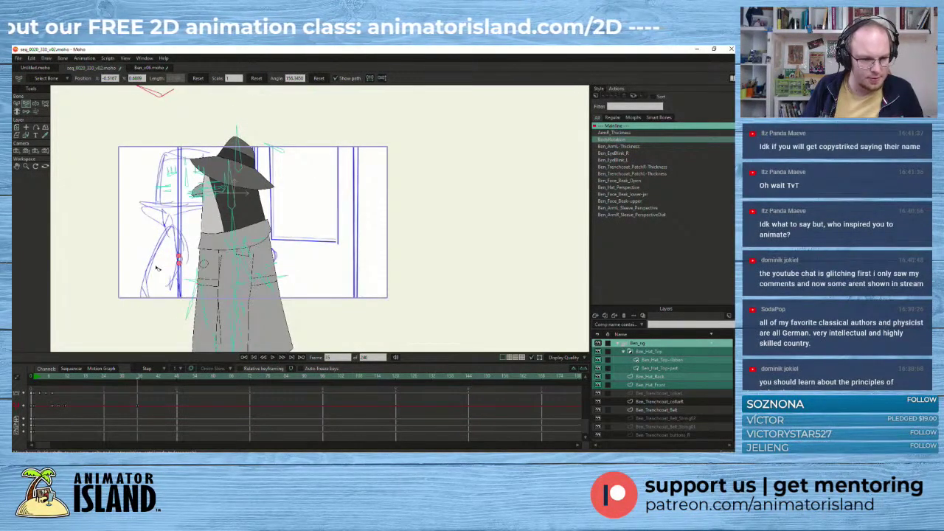
pyautogui.moveTo(157, 269); pyautogui.dragTo(193, 226)
pyautogui.scroll(1, 168, 245)
pyautogui.scroll(-2, 220, 227)
pyautogui.scroll(2, 193, 227)
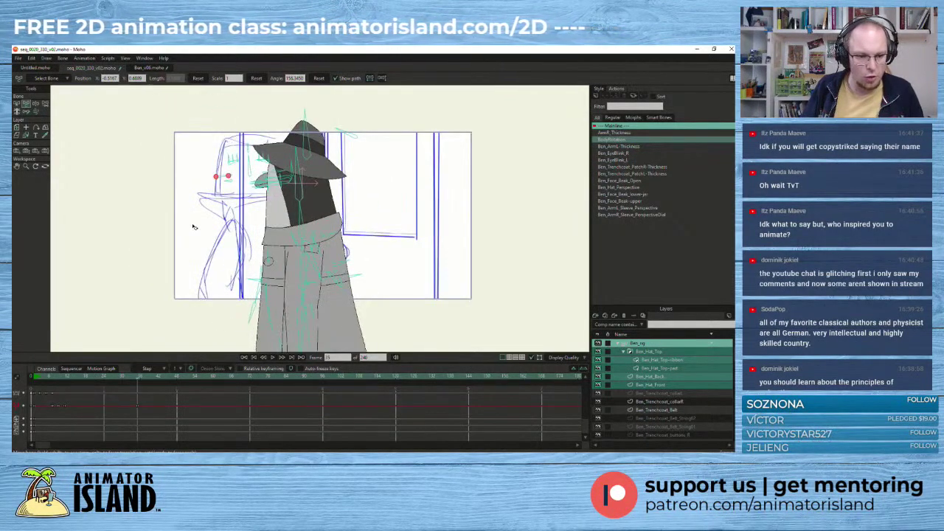
pyautogui.click(598, 345)
pyautogui.click(599, 344)
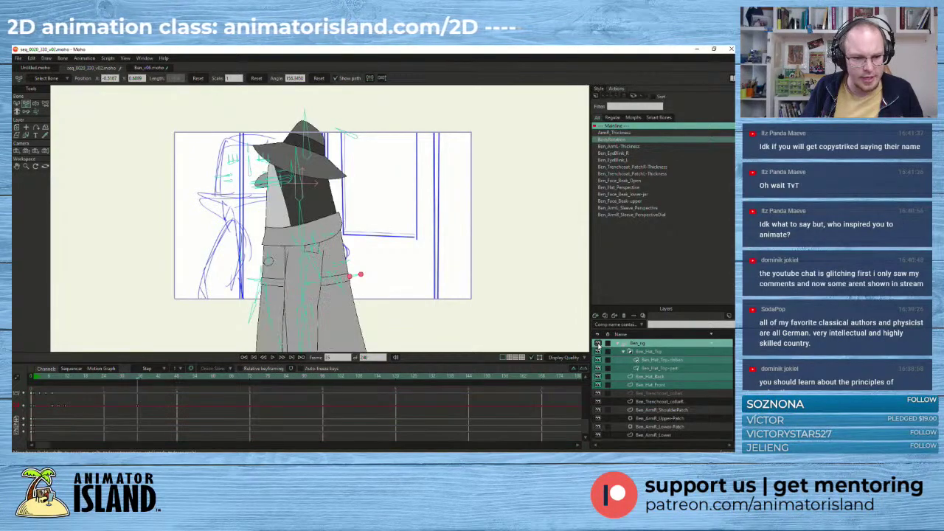
# - Lean the torso forward with the spine bones and bend the near arm forward at the elbow at frame 35
pyautogui.moveTo(301, 274); pyautogui.dragTo(299, 273)
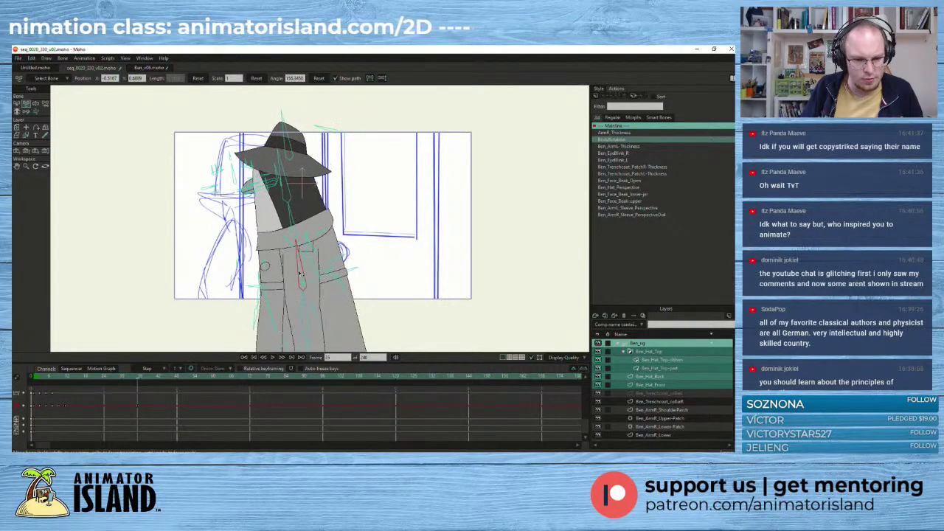
pyautogui.moveTo(296, 225); pyautogui.dragTo(294, 191)
pyautogui.click(298, 266)
pyautogui.moveTo(298, 265); pyautogui.dragTo(281, 326)
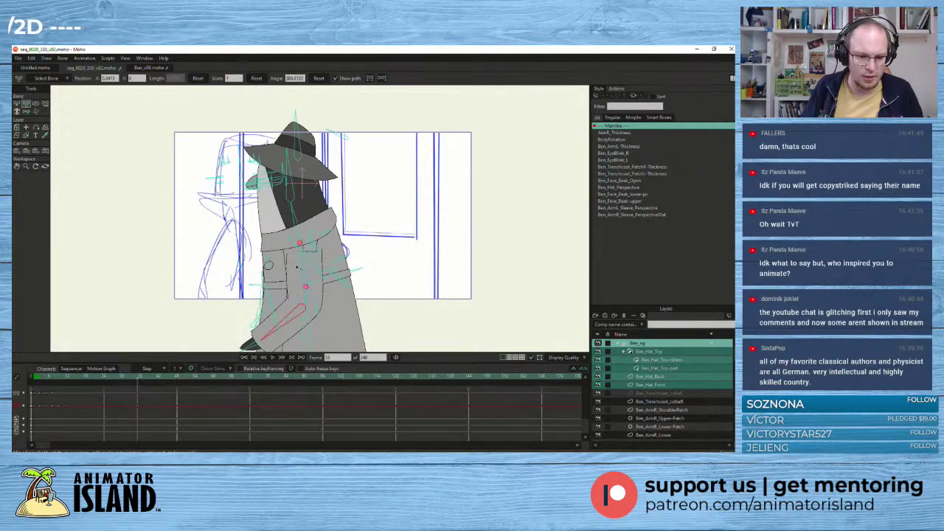
pyautogui.moveTo(303, 270); pyautogui.dragTo(307, 270)
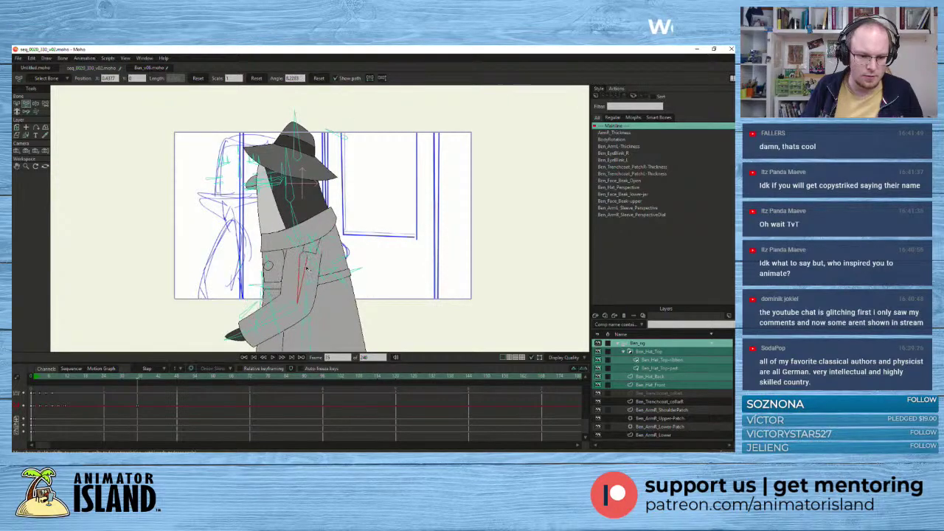
pyautogui.moveTo(294, 307); pyautogui.dragTo(284, 319)
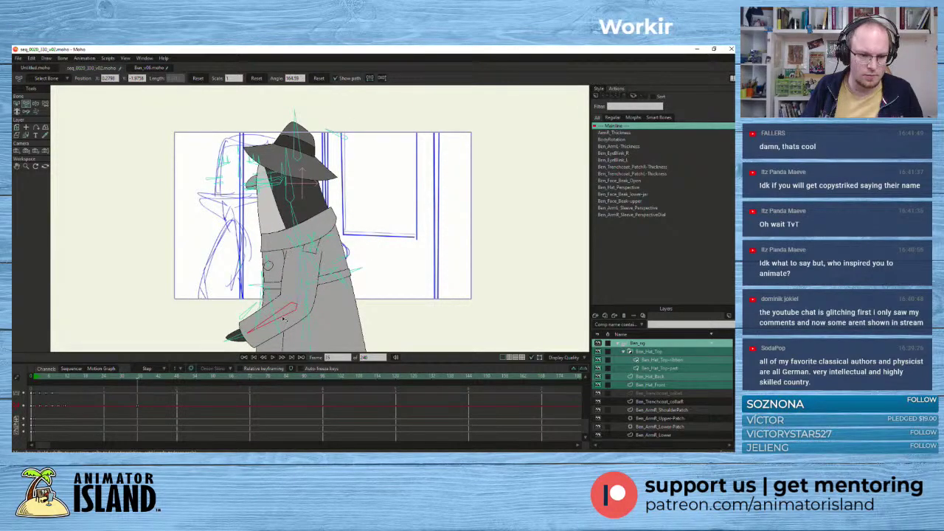
# - Shift the whole character over the sketched figure and slightly lower with the root bone at frame 35
pyautogui.scroll(2, 189, 260)
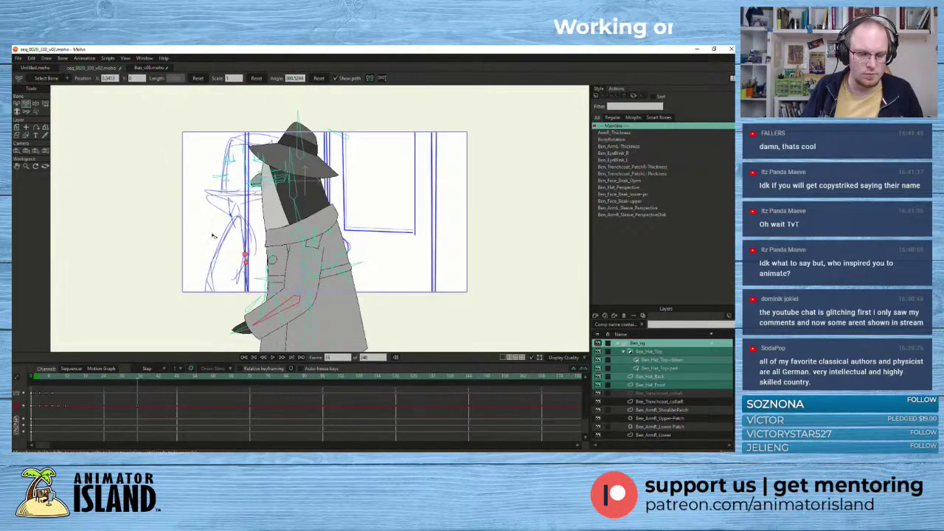
pyautogui.scroll(-2, 197, 229)
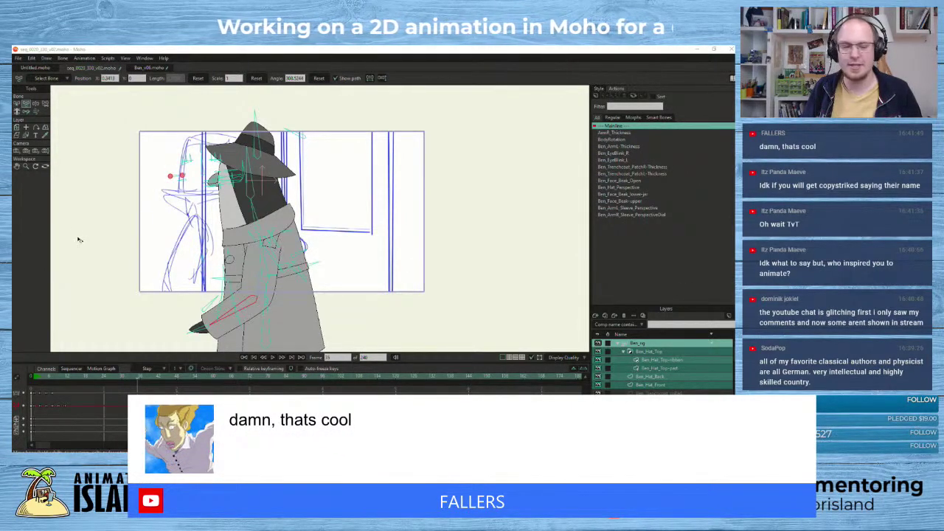
pyautogui.scroll(3, 78, 239)
pyautogui.moveTo(136, 249); pyautogui.dragTo(132, 273)
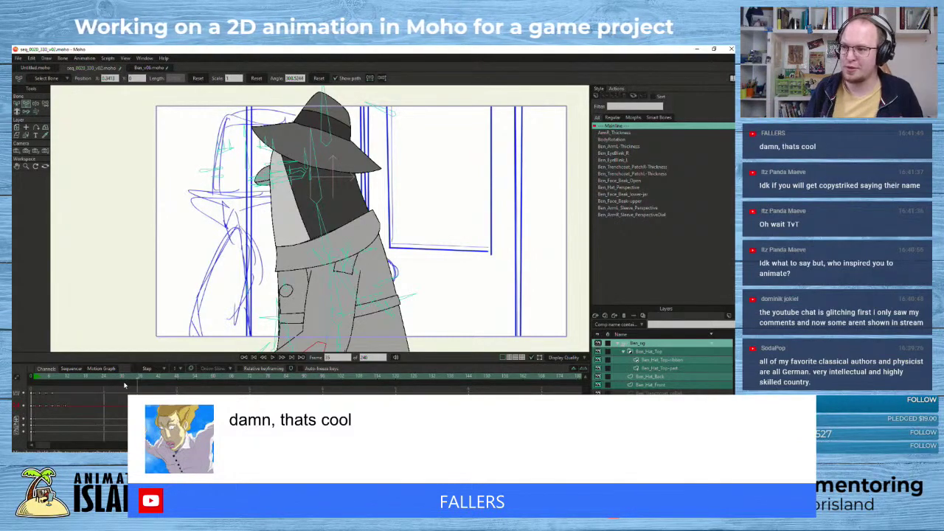
pyautogui.moveTo(135, 377)
pyautogui.mouseDown()
pyautogui.moveTo(120, 377)
pyautogui.moveTo(149, 381)
pyautogui.moveTo(137, 380)
pyautogui.mouseUp()
pyautogui.scroll(-2, 193, 199)
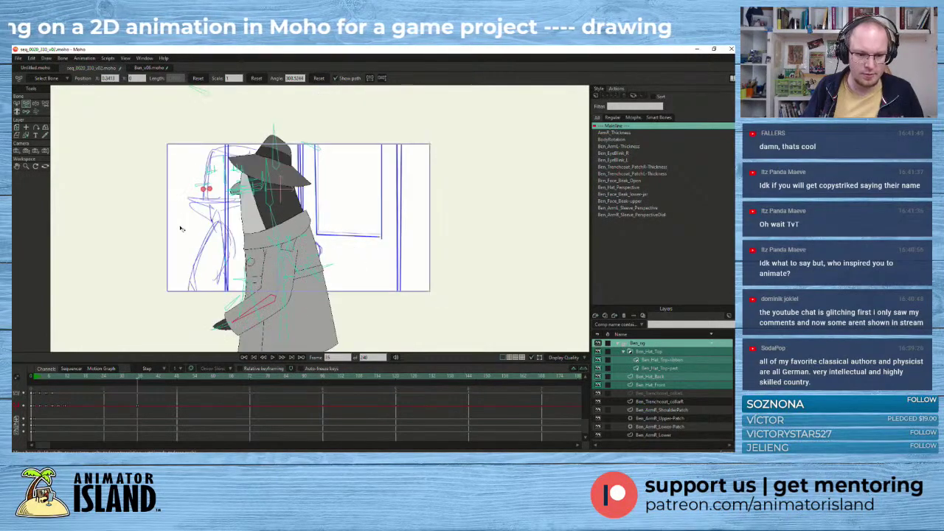
pyautogui.moveTo(226, 257); pyautogui.dragTo(240, 253)
pyautogui.moveTo(301, 316); pyautogui.dragTo(268, 331)
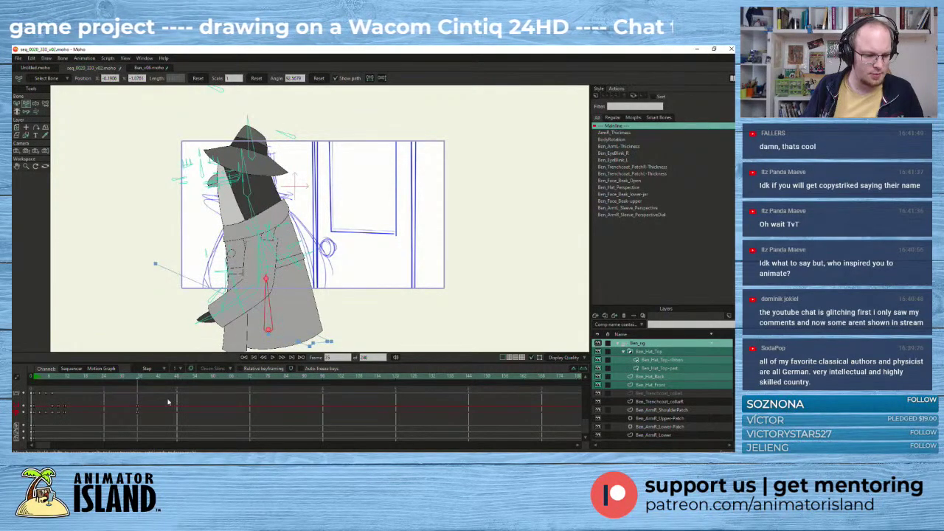
pyautogui.moveTo(138, 379)
pyautogui.mouseDown()
pyautogui.moveTo(121, 380)
pyautogui.moveTo(164, 380)
pyautogui.moveTo(139, 380)
pyautogui.mouseUp()
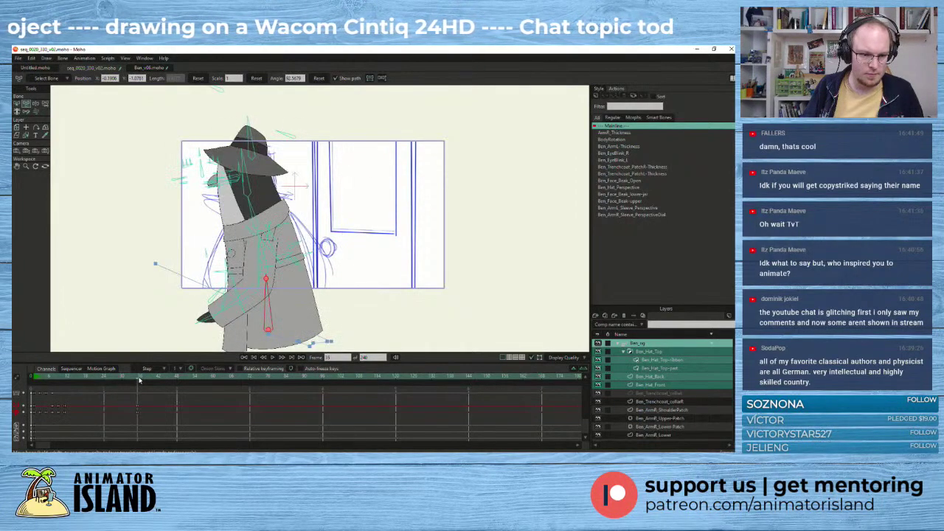
pyautogui.moveTo(270, 329); pyautogui.dragTo(271, 337)
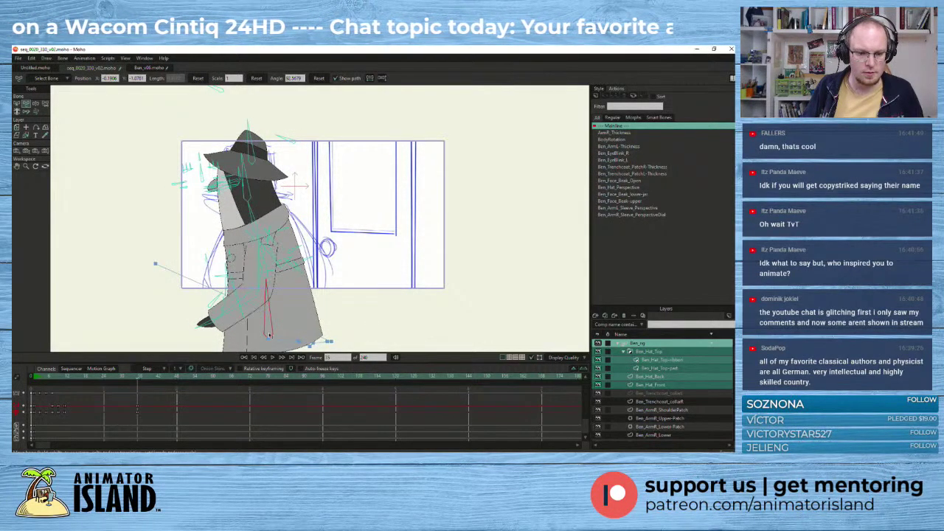
# - Play back the animation and check the profile pose at frame 35 against the sketch
pyautogui.scroll(2, 146, 269)
pyautogui.moveTo(146, 269); pyautogui.dragTo(110, 282)
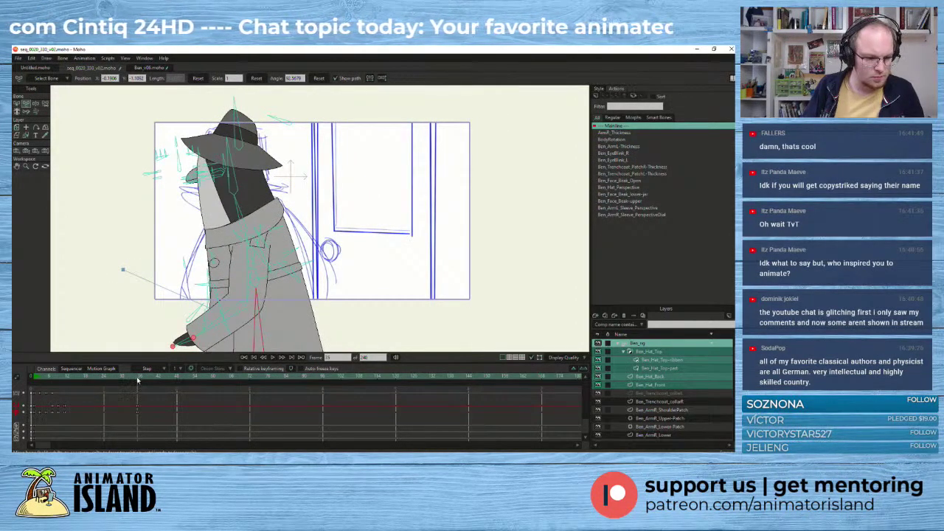
pyautogui.moveTo(137, 380)
pyautogui.mouseDown()
pyautogui.moveTo(85, 381)
pyautogui.moveTo(146, 383)
pyautogui.moveTo(137, 384)
pyautogui.mouseUp()
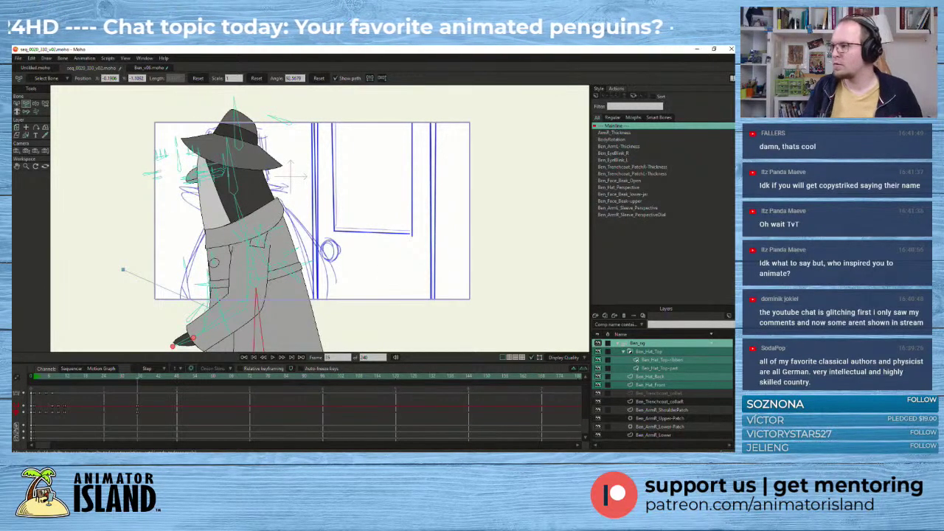
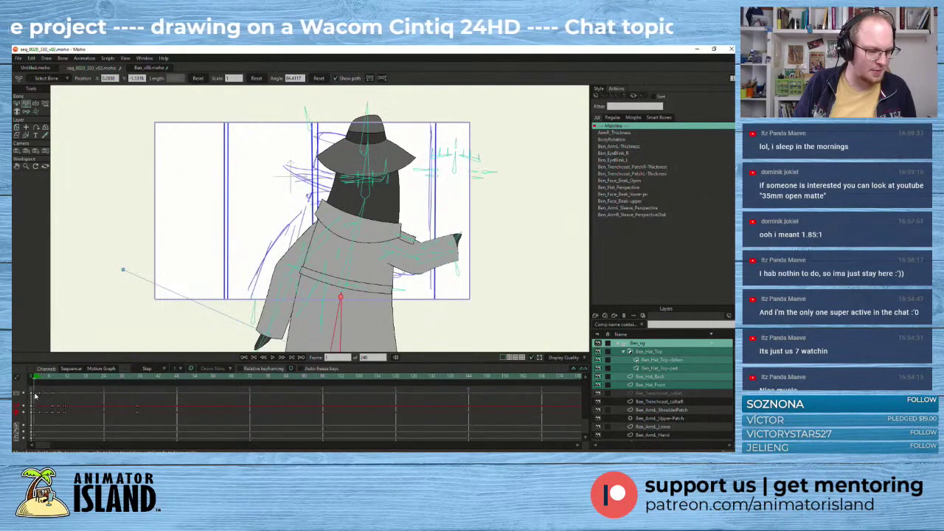
pyautogui.click(275, 358)
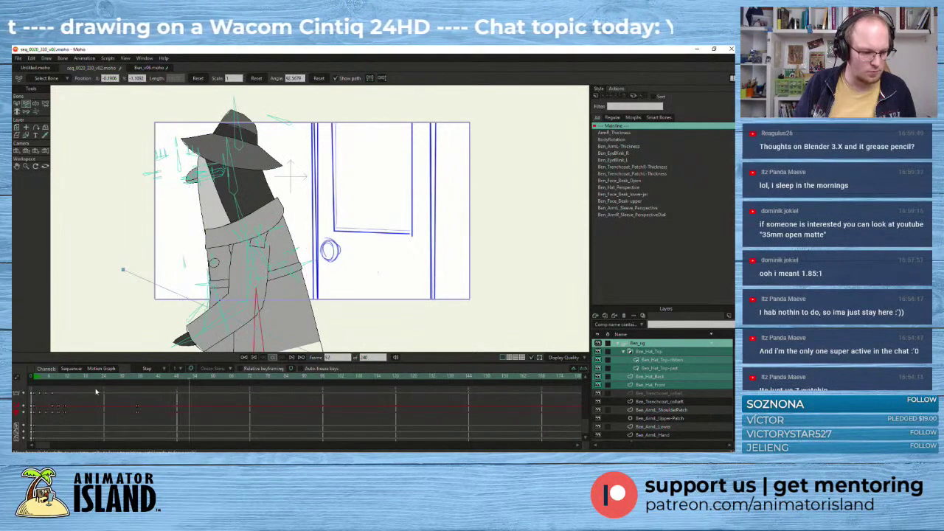
pyautogui.click(275, 358)
pyautogui.click(136, 383)
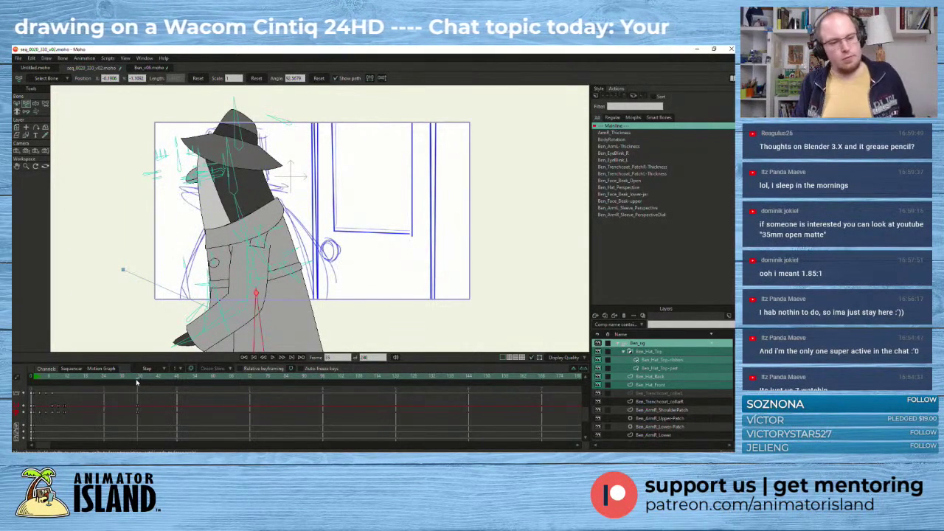
# - Add a keyframe to the Ben_rig layer at frame 27, leaving its sub-layers out
pyautogui.moveTo(136, 382); pyautogui.dragTo(114, 384)
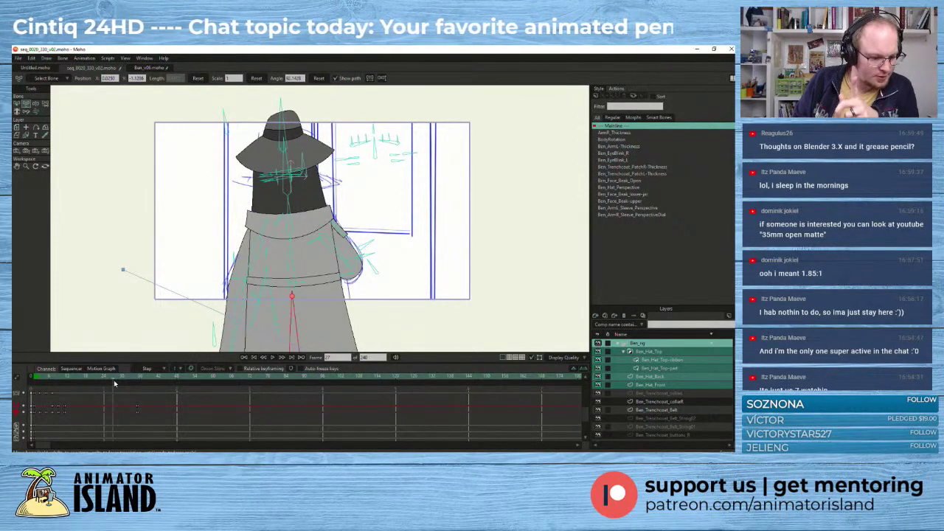
pyautogui.click(33, 58)
pyautogui.moveTo(85, 59)
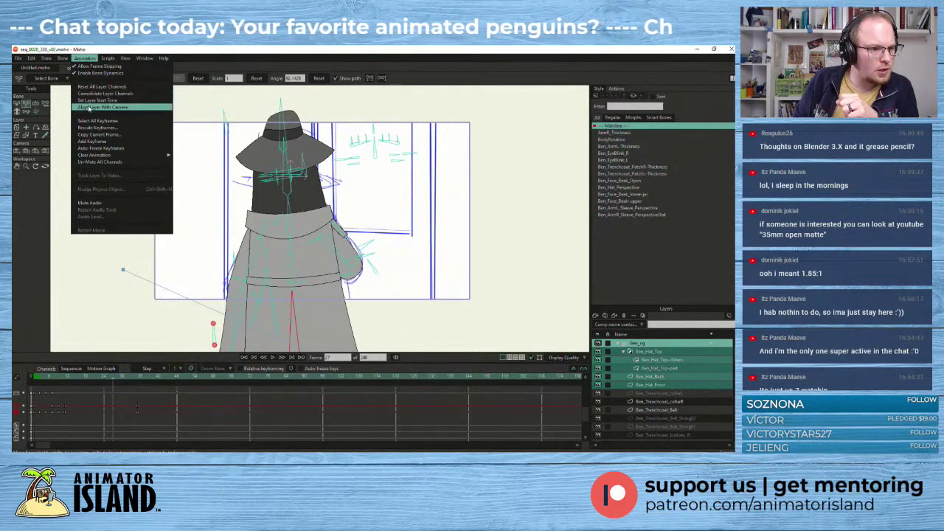
pyautogui.click(90, 143)
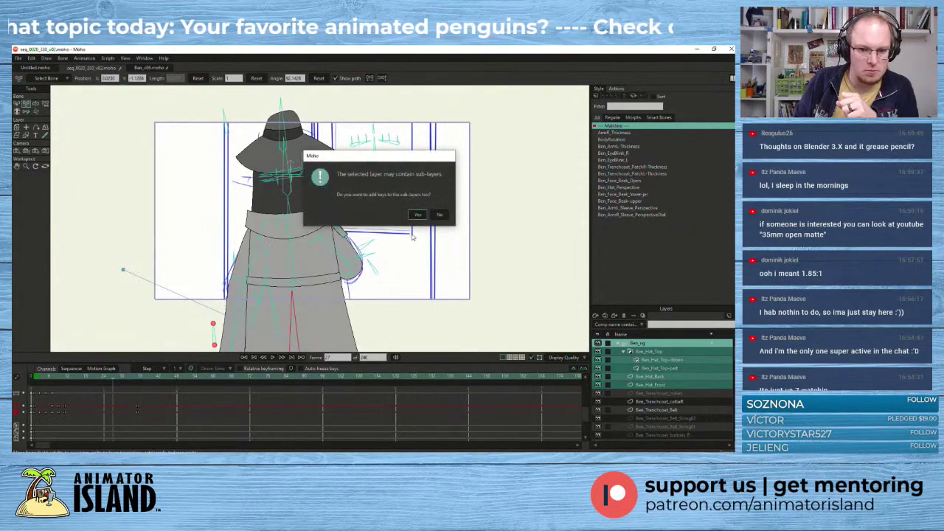
pyautogui.click(439, 216)
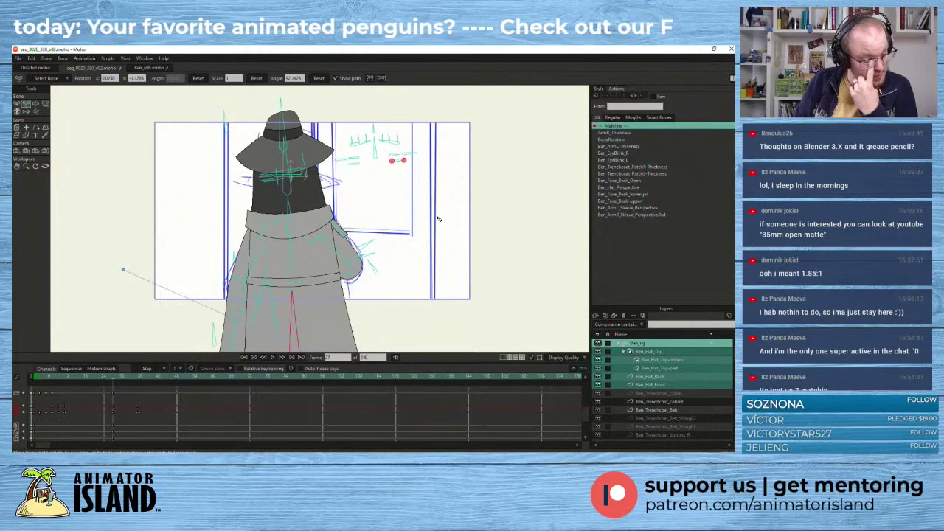
pyautogui.doubleClick(639, 344)
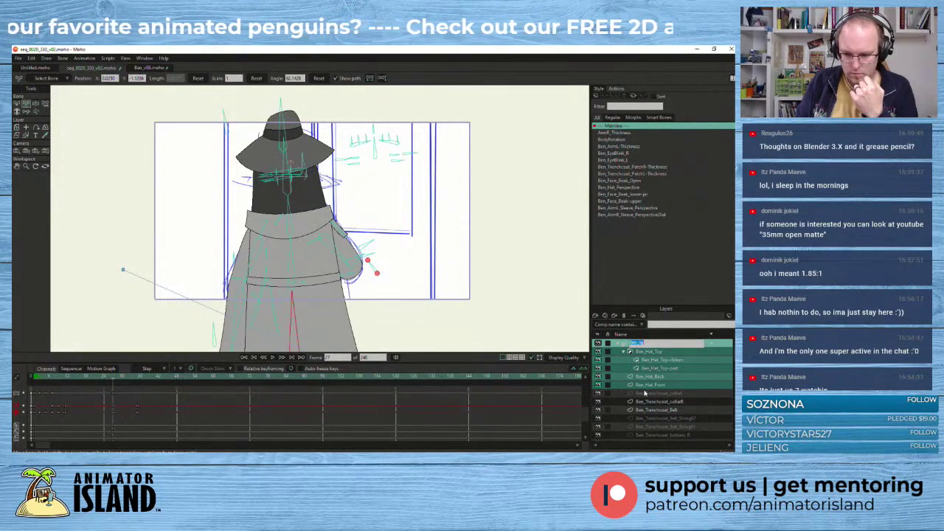
pyautogui.click(623, 345)
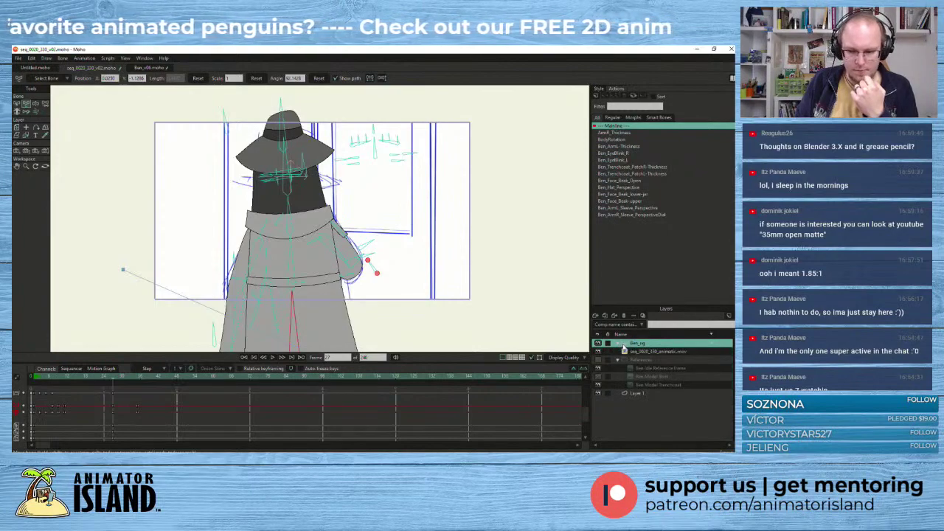
pyautogui.click(618, 345)
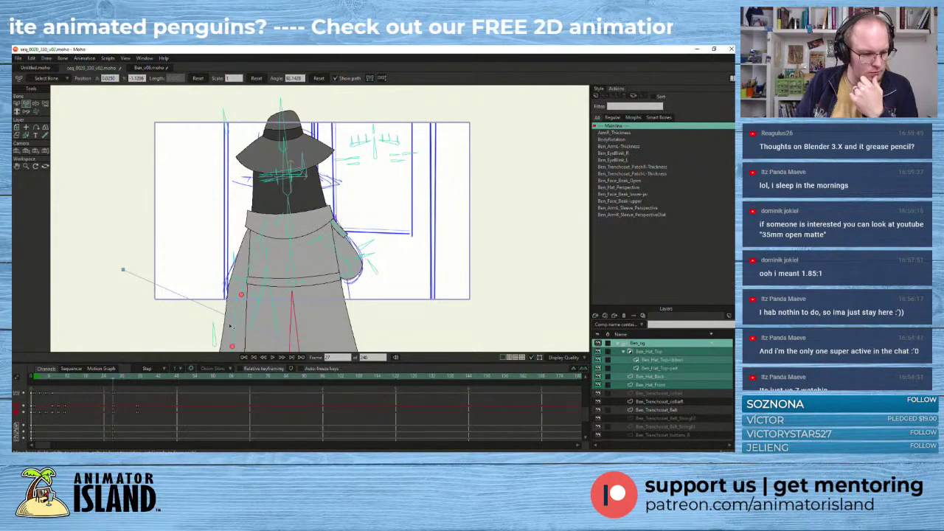
# - Set the rig's bone keyframes at frame 27 to Smooth interpolation
pyautogui.click(293, 255)
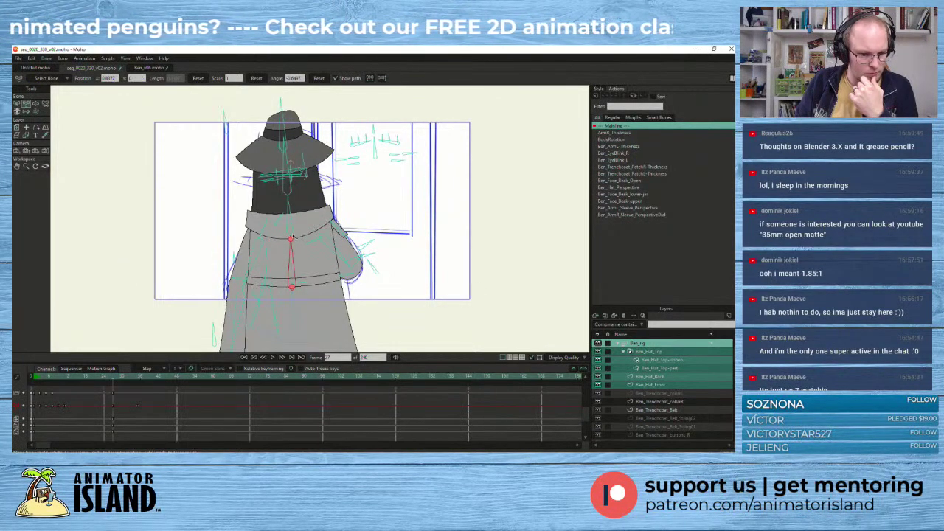
pyautogui.click(292, 237)
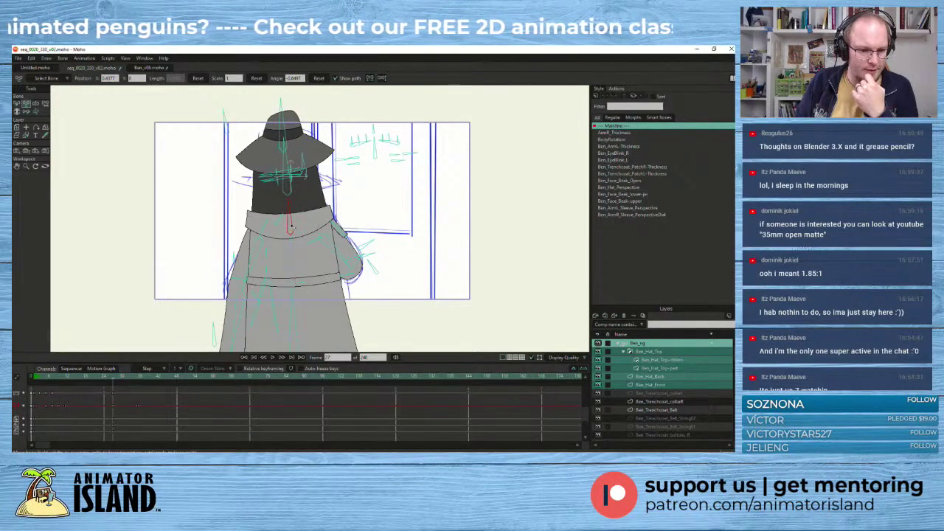
pyautogui.scroll(2, 118, 400)
pyautogui.moveTo(121, 392); pyautogui.dragTo(112, 410)
pyautogui.rightClick(114, 398)
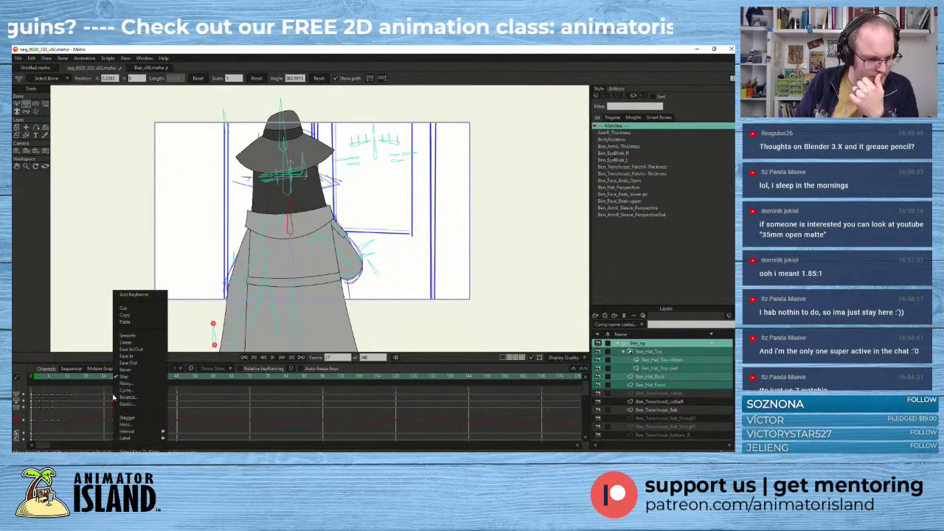
pyautogui.click(137, 338)
# - Play back the animation from the start to check the smoothed turn from back view to profile
pyautogui.moveTo(115, 378); pyautogui.dragTo(33, 384)
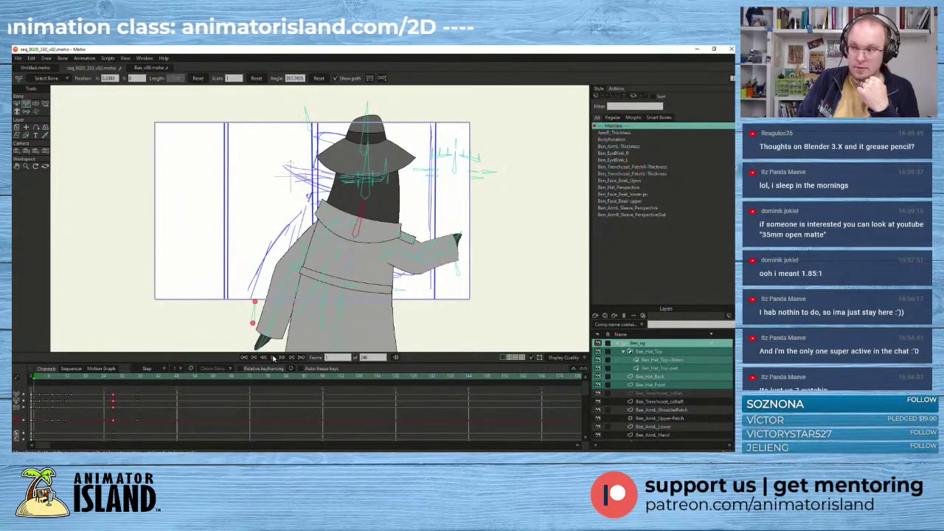
pyautogui.click(274, 359)
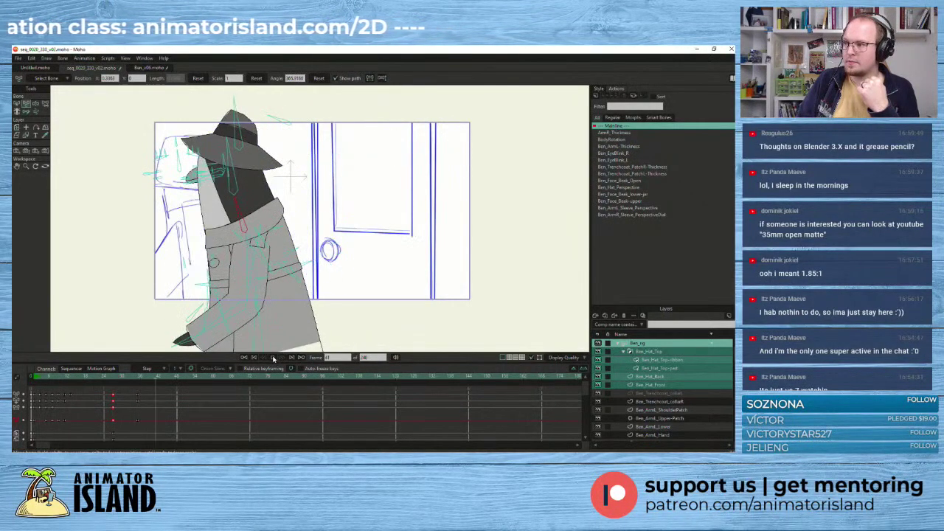
pyautogui.click(274, 359)
pyautogui.click(113, 379)
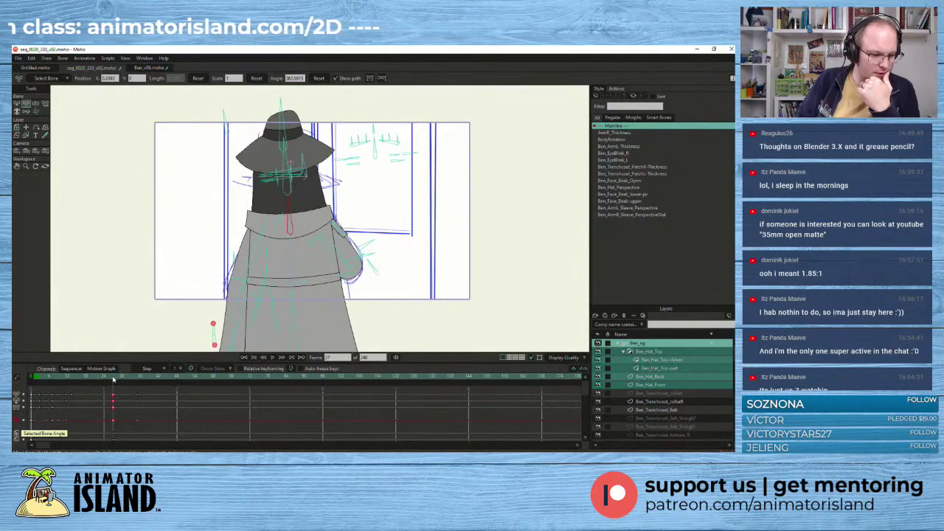
# - Raise the root bone slightly at frame 31 and set its keyframes there to Smooth interpolation
pyautogui.moveTo(113, 378); pyautogui.dragTo(126, 380)
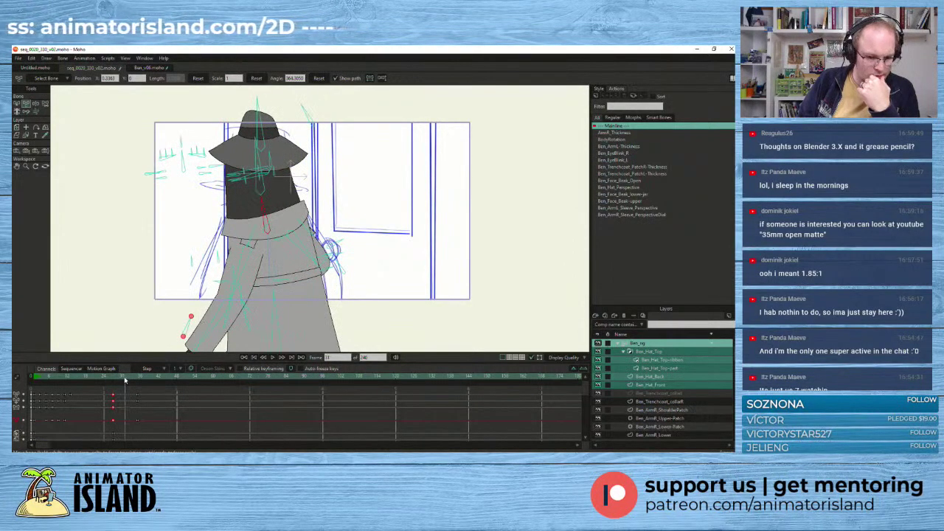
pyautogui.scroll(-1, 141, 301)
pyautogui.moveTo(142, 296); pyautogui.dragTo(143, 238)
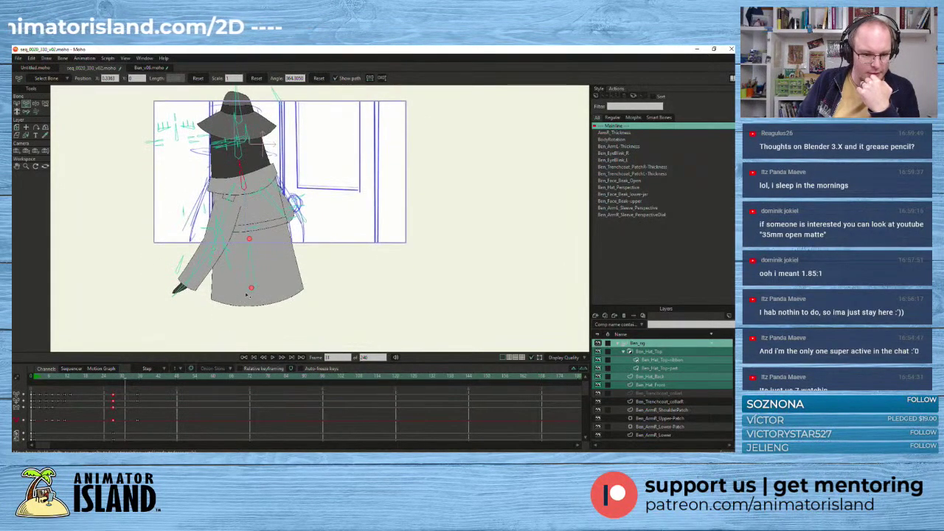
pyautogui.scroll(2, 250, 292)
pyautogui.scroll(1, 251, 292)
pyautogui.click(255, 286)
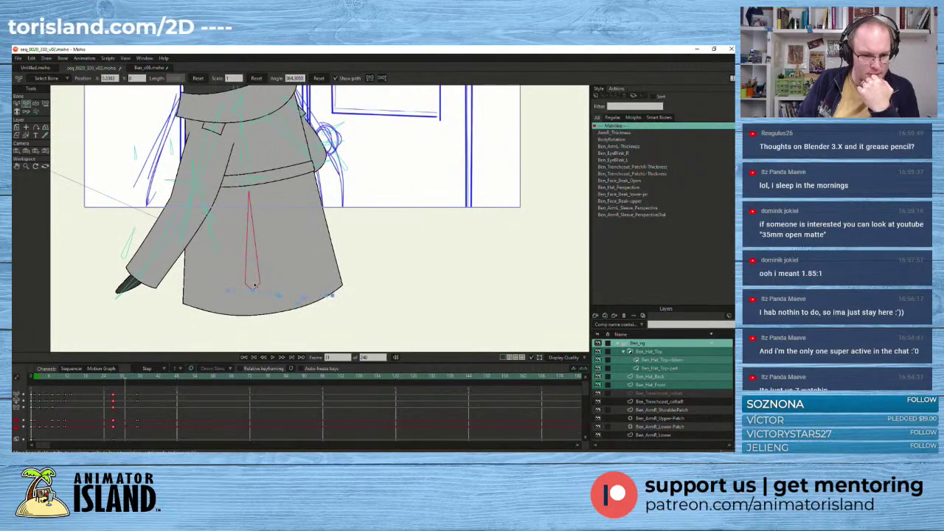
pyautogui.keyDown('shift'); pyautogui.click(127, 286); pyautogui.keyUp('shift')
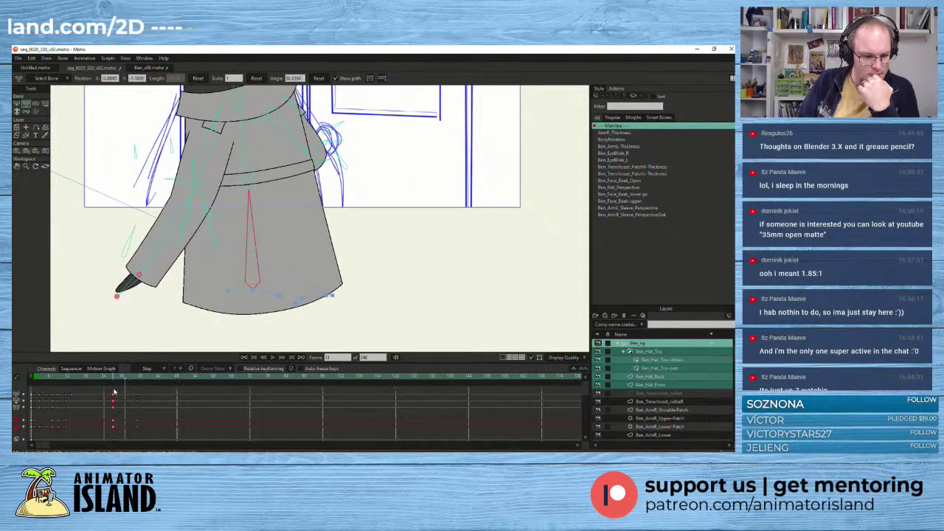
pyautogui.moveTo(125, 380)
pyautogui.mouseDown()
pyautogui.moveTo(137, 378)
pyautogui.moveTo(115, 383)
pyautogui.mouseUp()
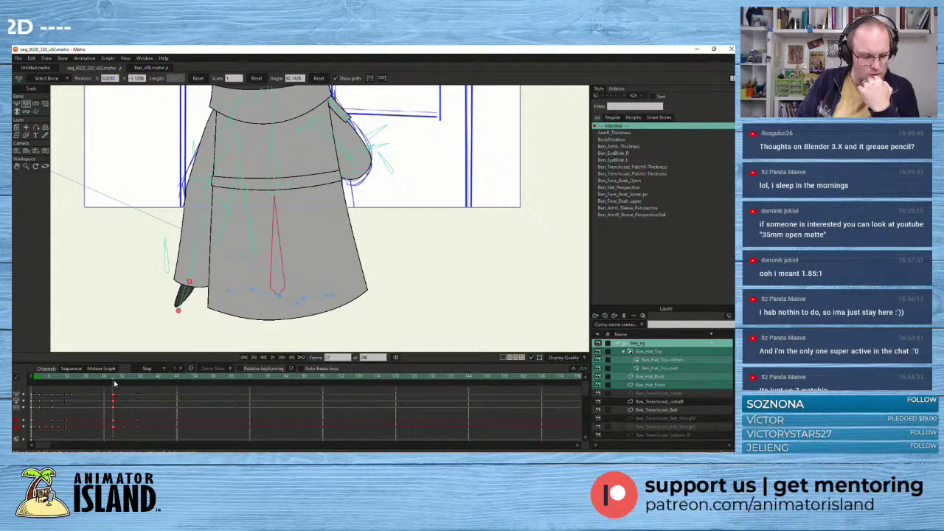
pyautogui.rightClick(127, 428)
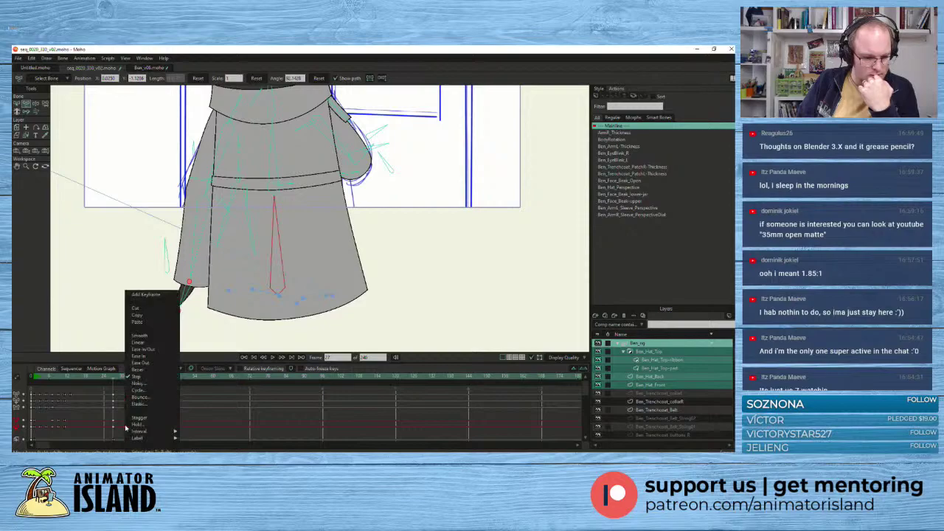
pyautogui.click(152, 336)
# - Play back the turn from frame 27 twice to check the character's movement into the profile pose
pyautogui.click(272, 358)
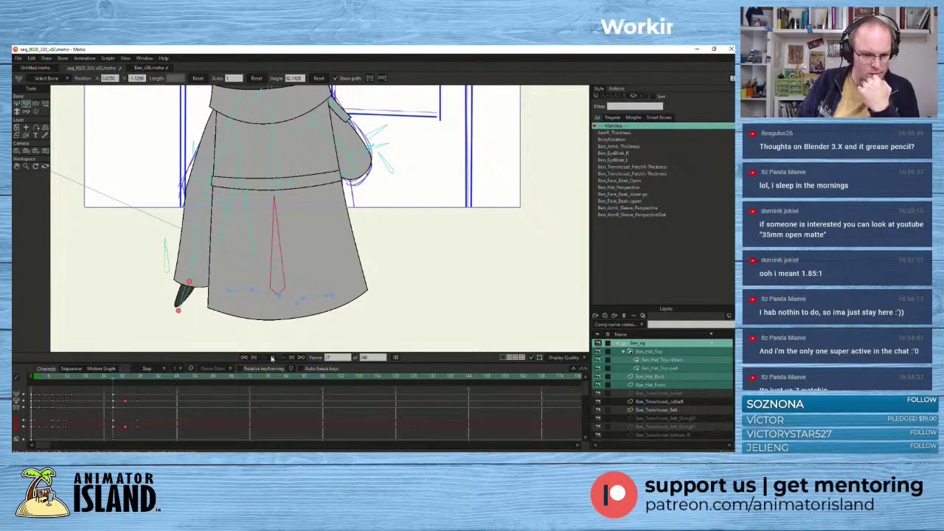
pyautogui.scroll(-2, 154, 212)
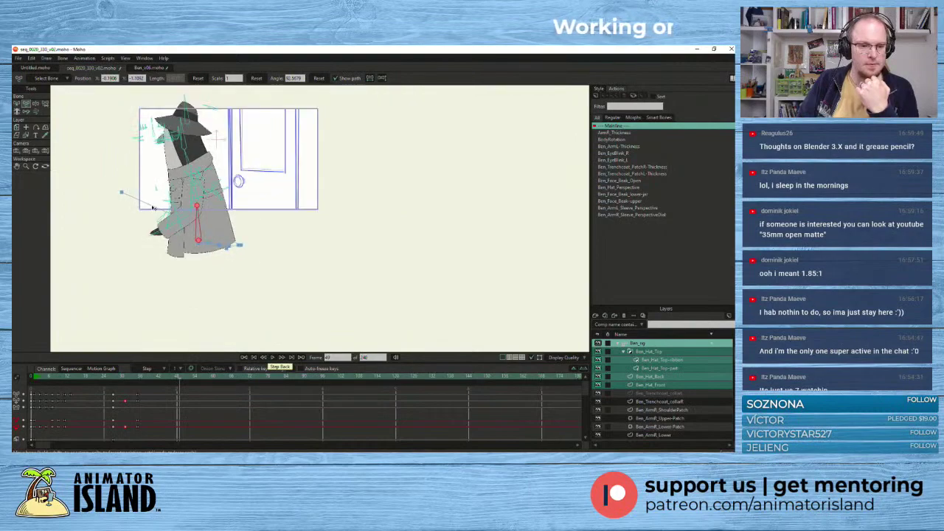
pyautogui.moveTo(153, 186); pyautogui.dragTo(105, 259)
pyautogui.scroll(1, 129, 241)
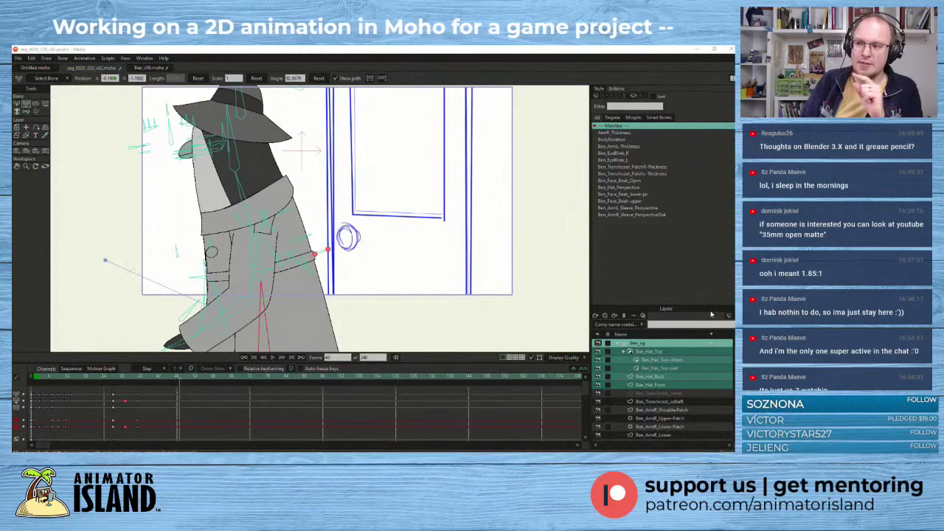
pyautogui.click(112, 381)
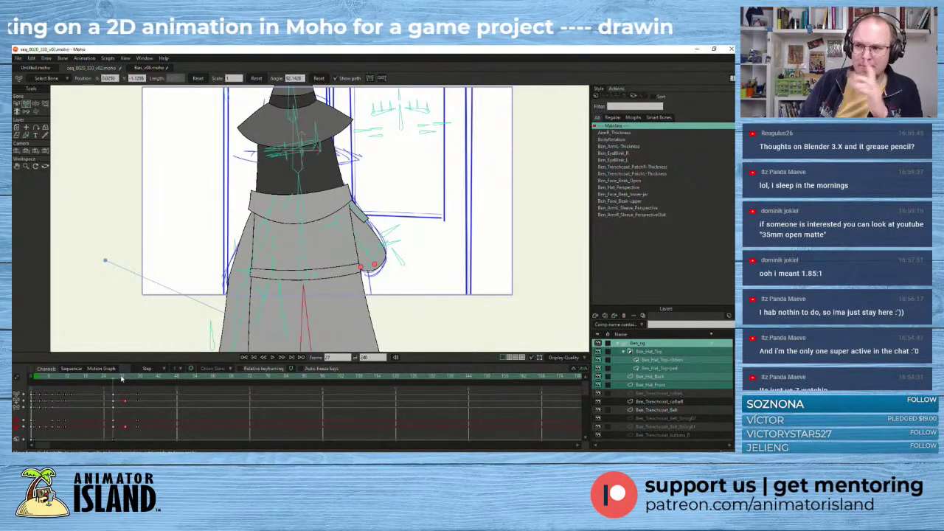
pyautogui.click(273, 357)
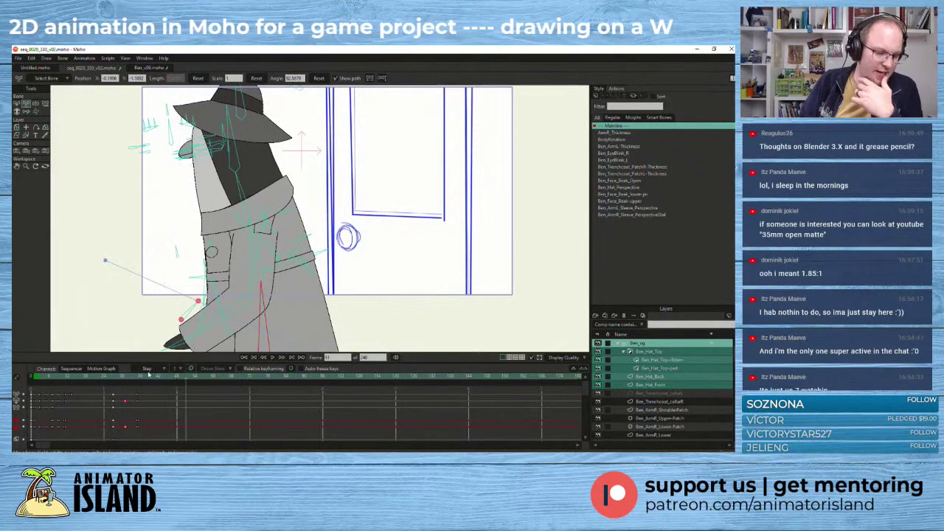
# - Raise the root bone a little more at frame 31, to a Y position of -1.0954
pyautogui.moveTo(113, 379)
pyautogui.mouseDown()
pyautogui.moveTo(137, 379)
pyautogui.moveTo(127, 383)
pyautogui.mouseUp()
pyautogui.scroll(4, 275, 330)
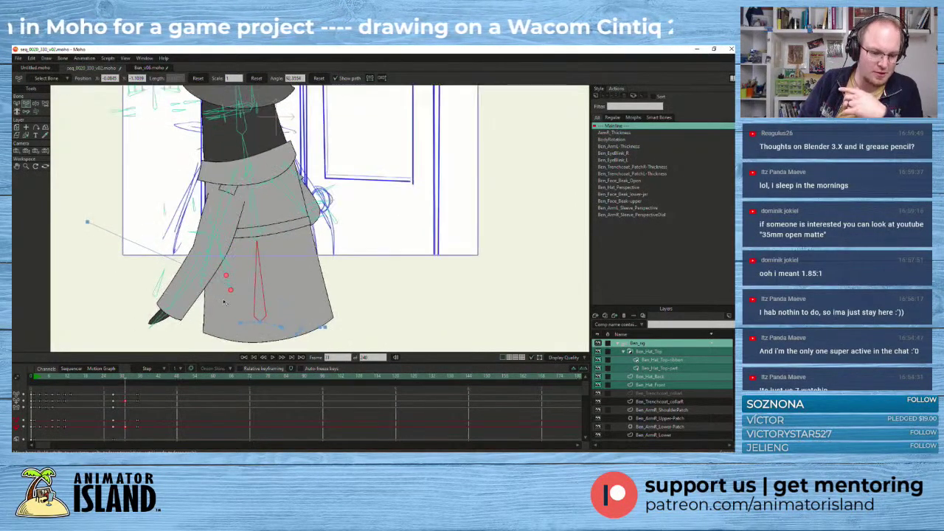
pyautogui.scroll(-5, 274, 327)
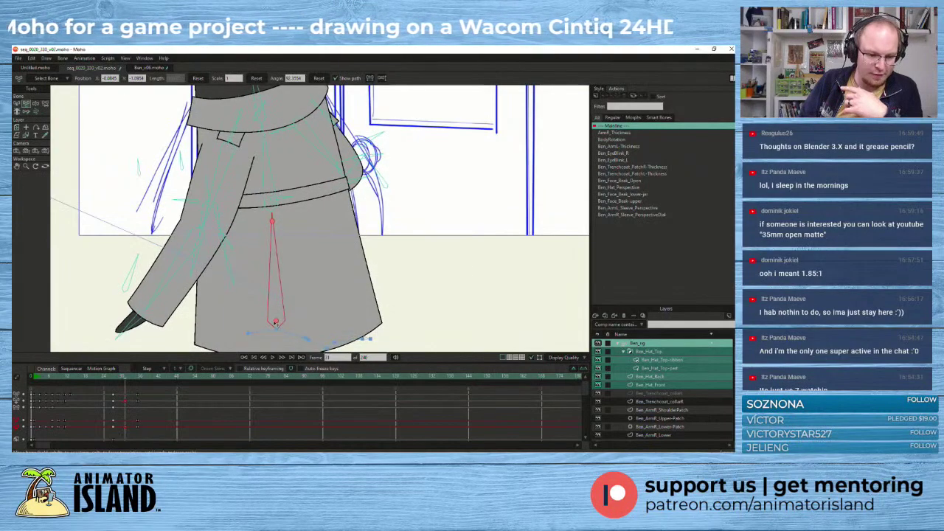
pyautogui.moveTo(111, 272); pyautogui.dragTo(92, 278)
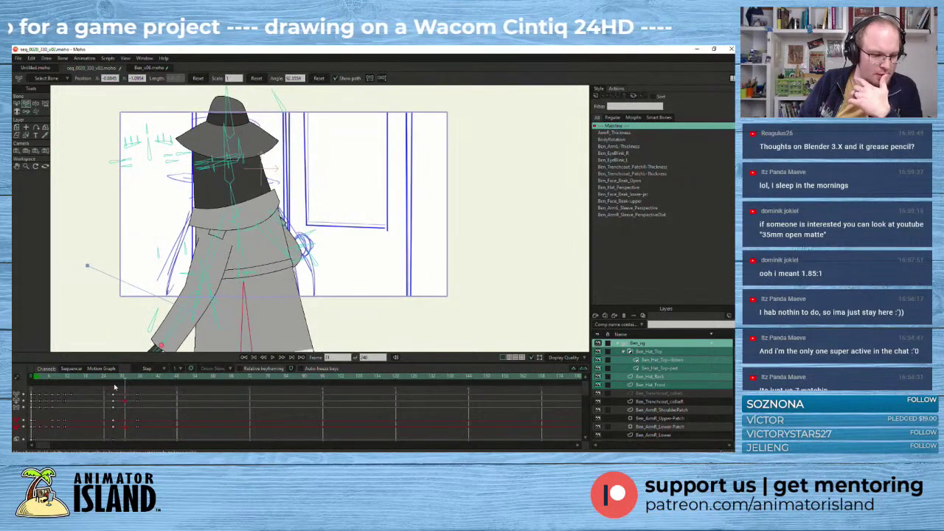
# - Change the default keyframe interpolation to Smooth
pyautogui.click(152, 372)
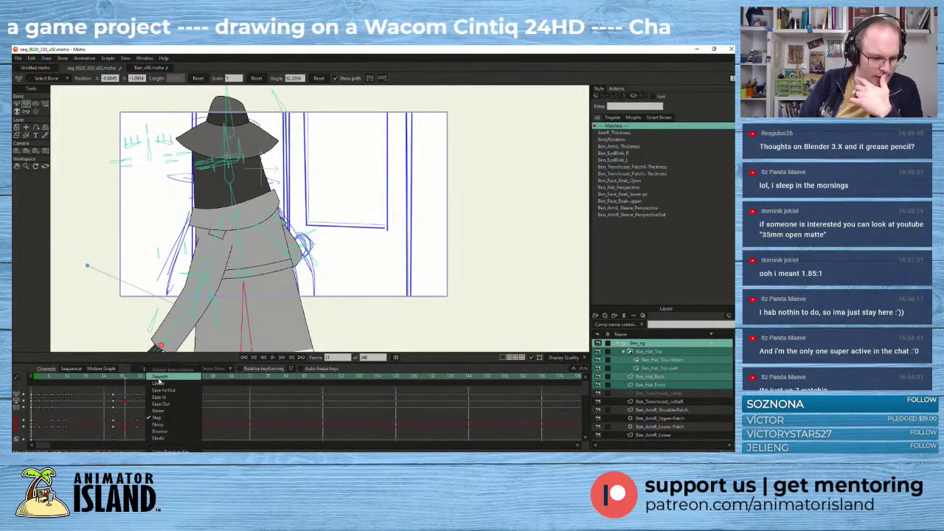
pyautogui.click(162, 379)
# - Inspect the coat hem at frames 31 and 27, and replay the turn from frame 27 to review the raised midpoint
pyautogui.scroll(-1, 253, 304)
pyautogui.moveTo(248, 341); pyautogui.dragTo(259, 300)
pyautogui.scroll(2, 260, 298)
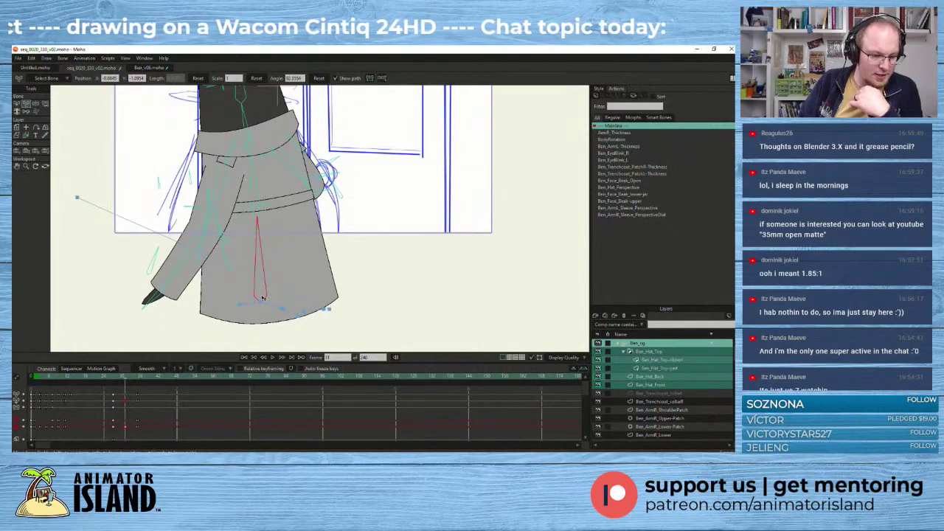
pyautogui.moveTo(119, 380); pyautogui.dragTo(114, 381)
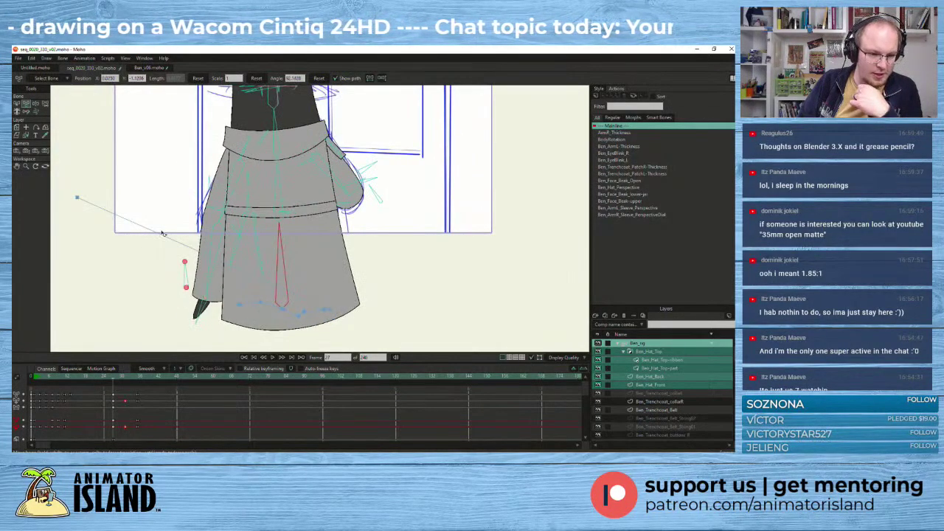
pyautogui.scroll(3, 161, 233)
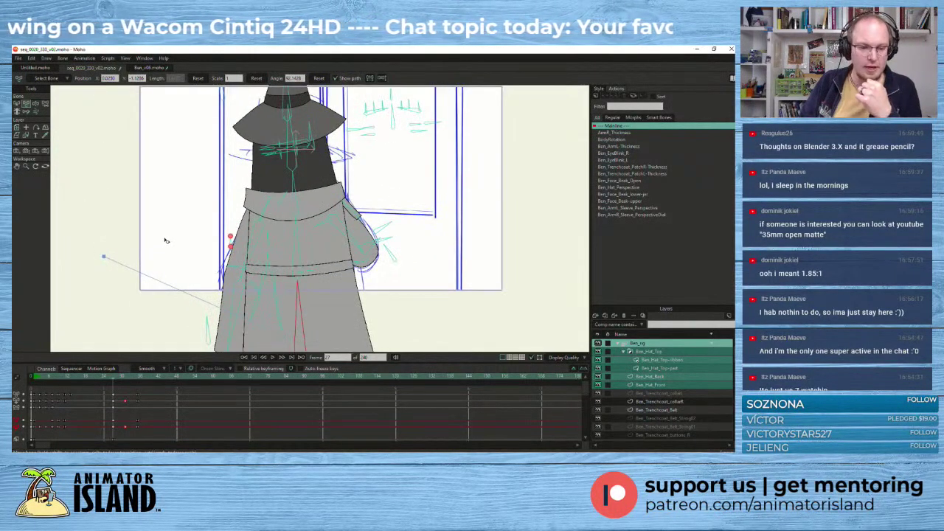
pyautogui.moveTo(165, 240); pyautogui.dragTo(162, 254)
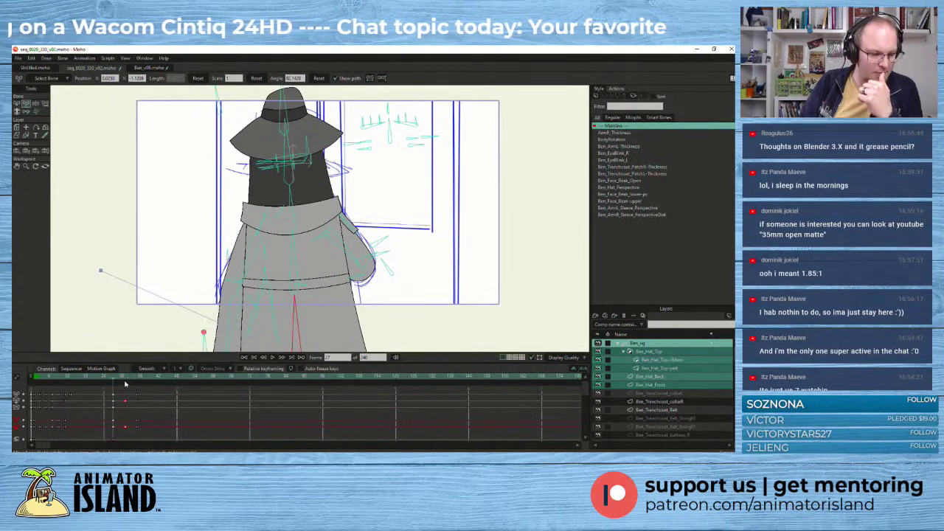
pyautogui.click(273, 359)
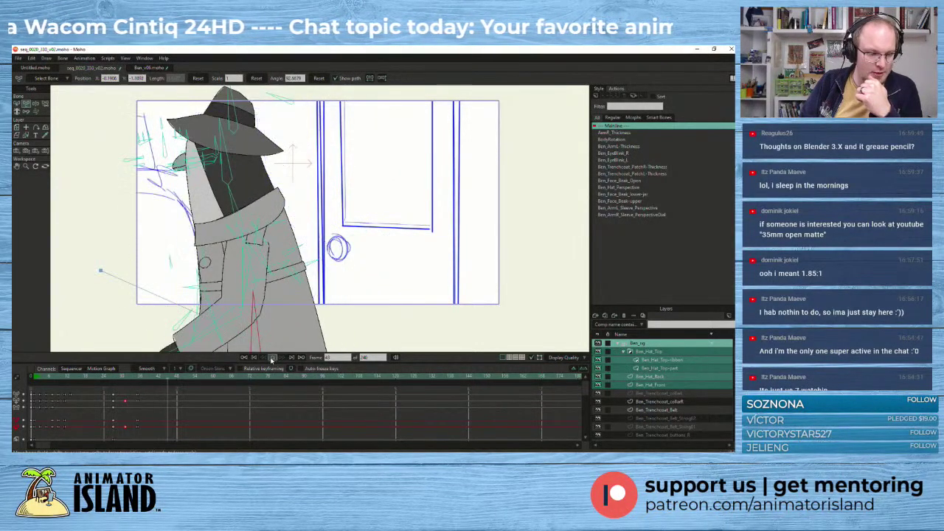
pyautogui.click(113, 377)
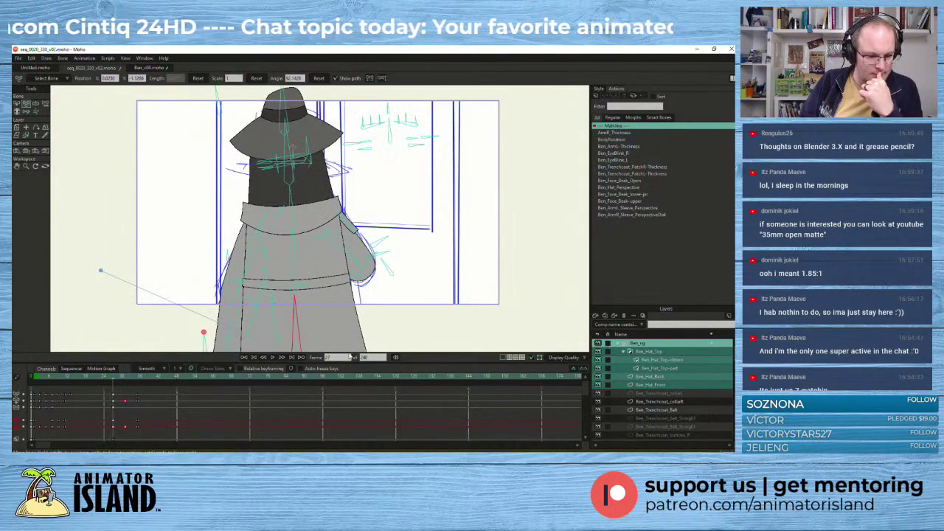
pyautogui.click(281, 356)
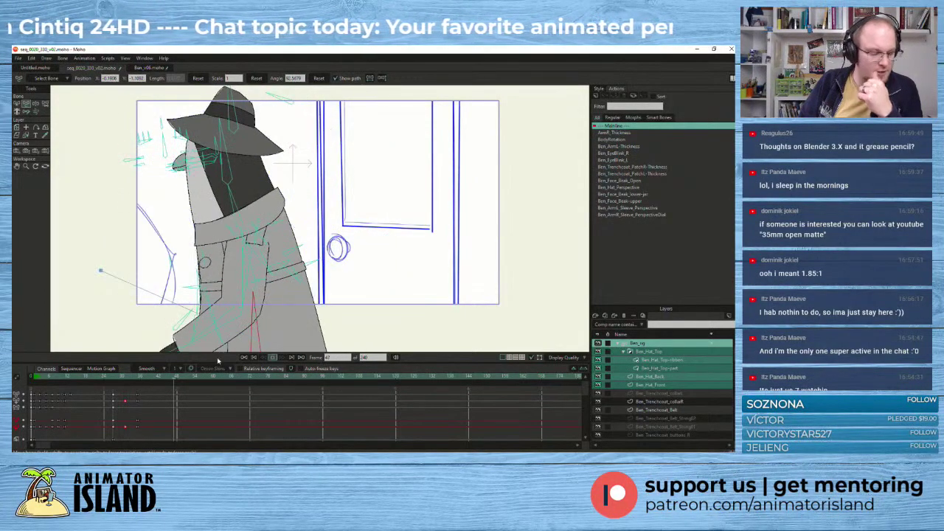
# - Set the interpolation of the frame 35 keyframes to Smooth
pyautogui.moveTo(147, 398); pyautogui.dragTo(135, 402)
pyautogui.rightClick(136, 399)
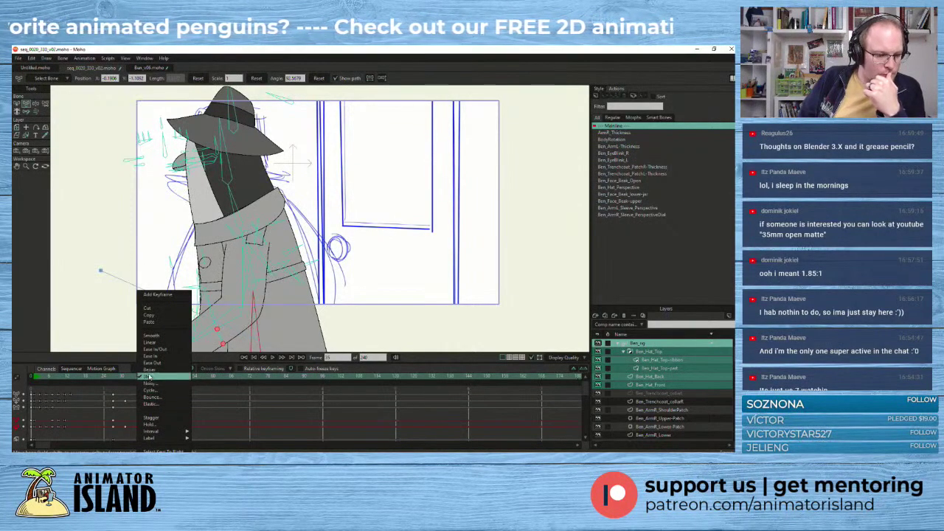
pyautogui.click(151, 336)
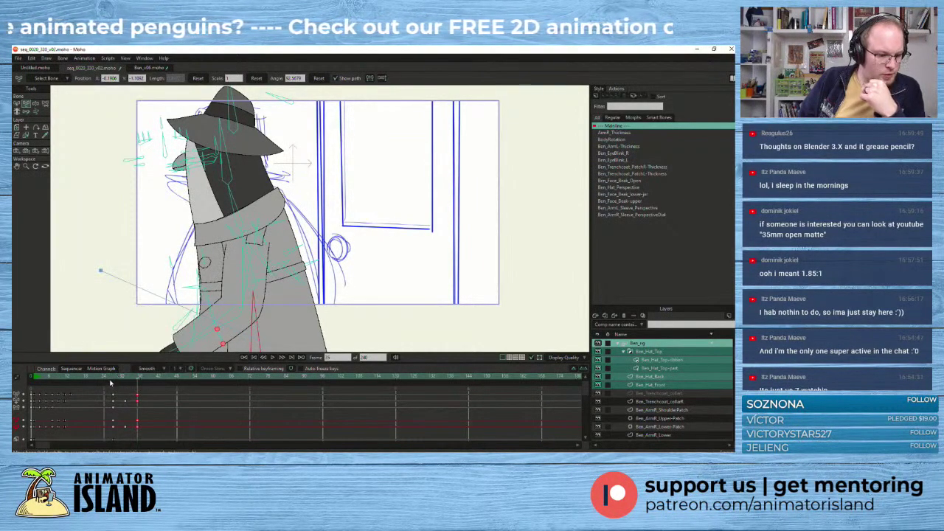
# - Replay the turn from frame 27 and the whole shot from its first frames to review the motion into profile
pyautogui.click(112, 380)
pyautogui.click(279, 357)
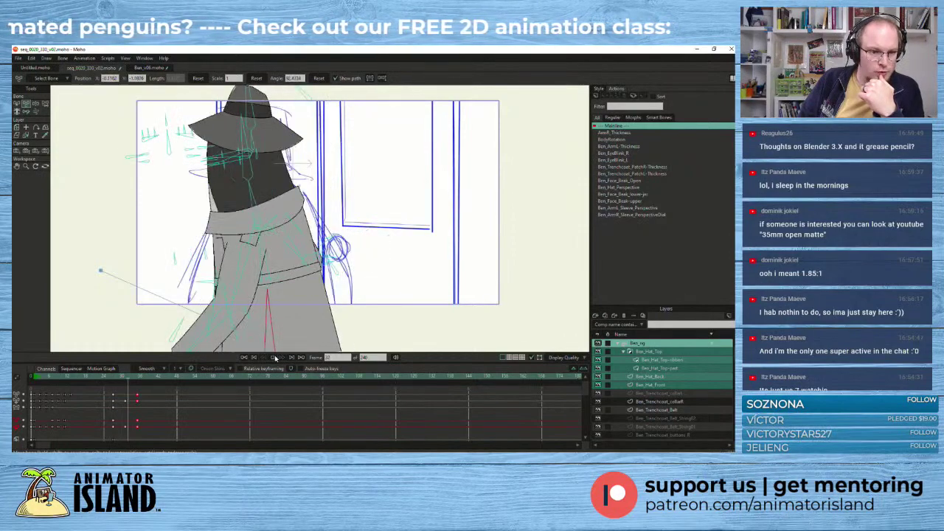
pyautogui.moveTo(114, 377); pyautogui.dragTo(35, 391)
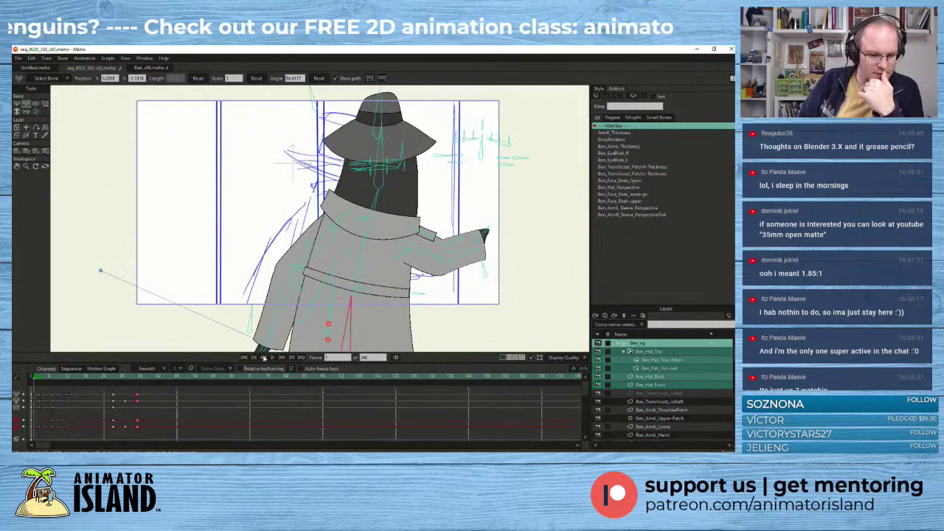
pyautogui.click(272, 357)
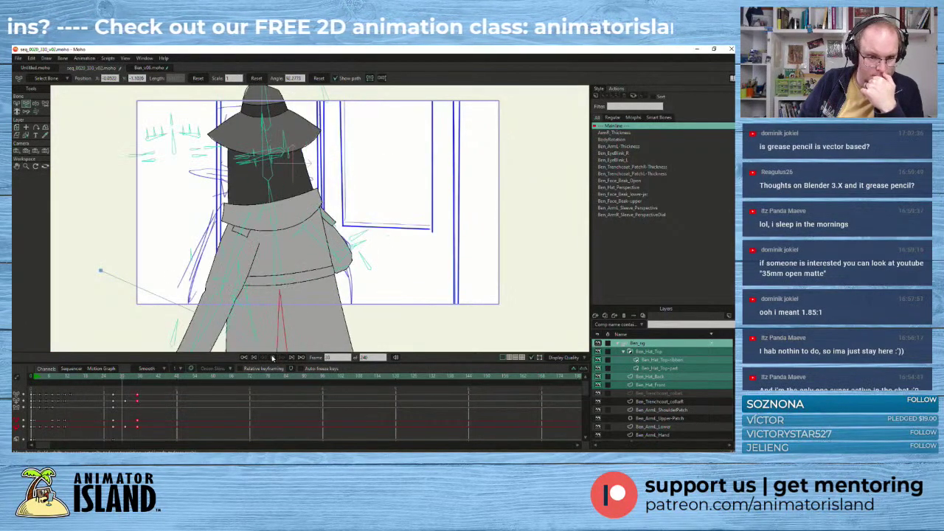
pyautogui.click(39, 380)
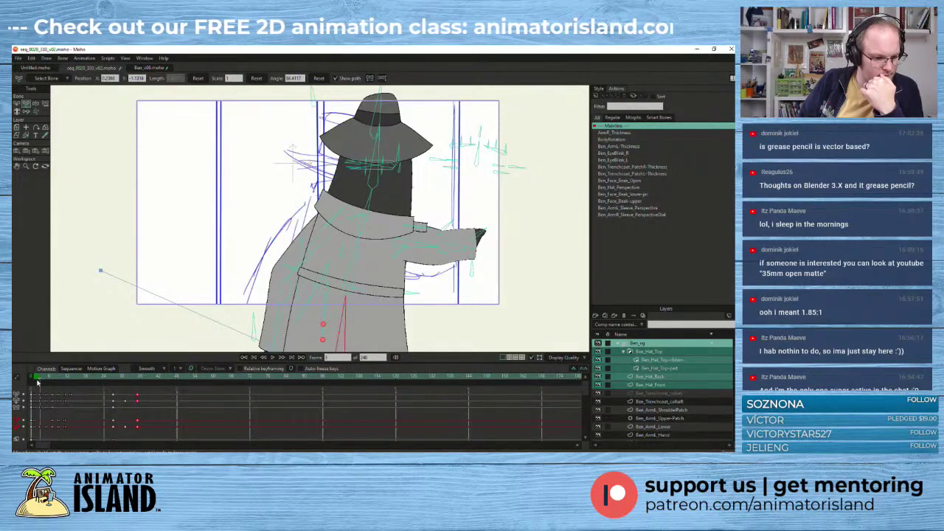
pyautogui.click(273, 358)
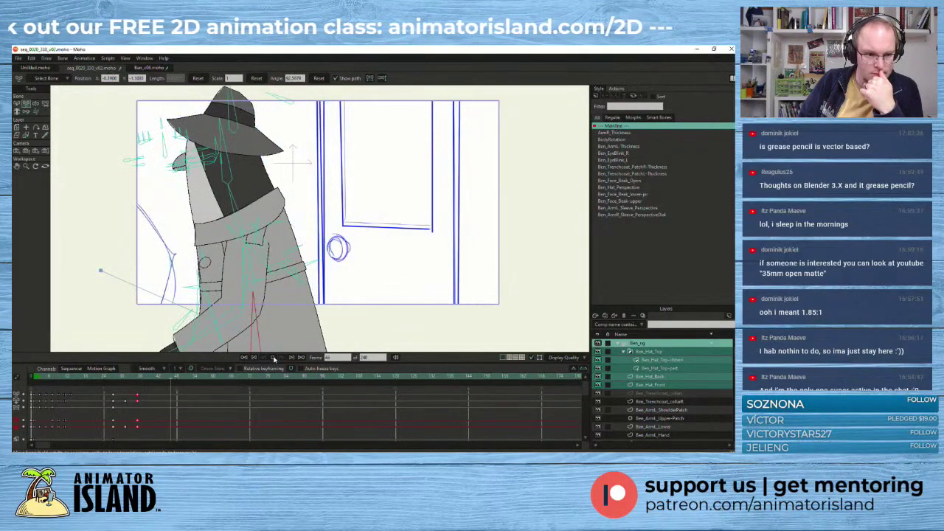
pyautogui.click(33, 382)
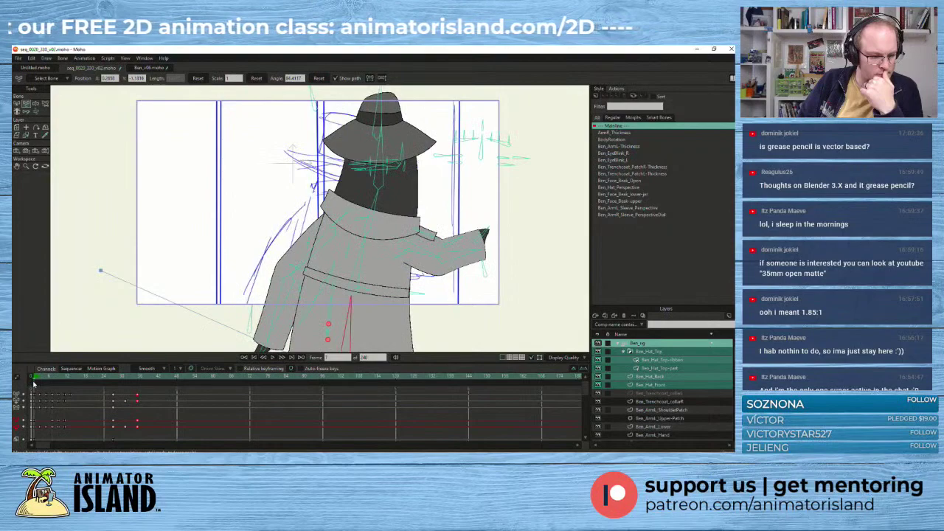
pyautogui.moveTo(118, 391); pyautogui.dragTo(113, 434)
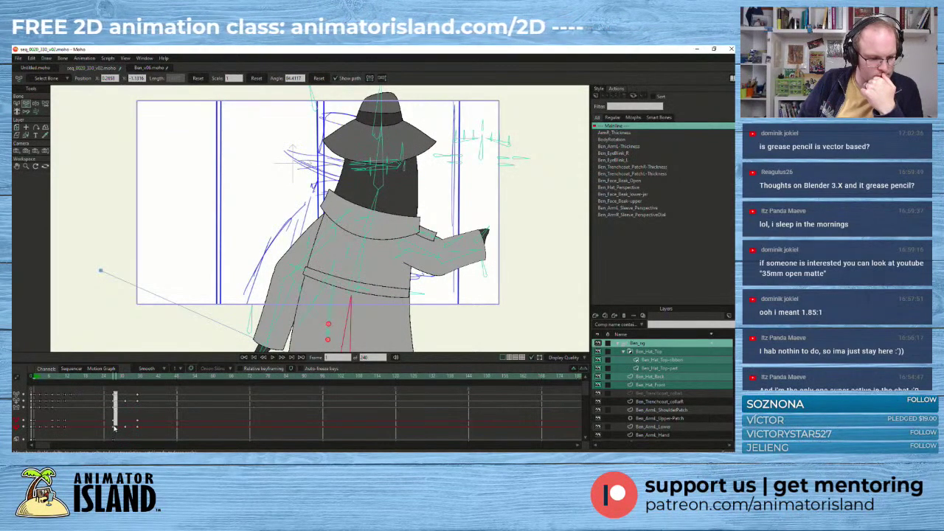
pyautogui.click(273, 358)
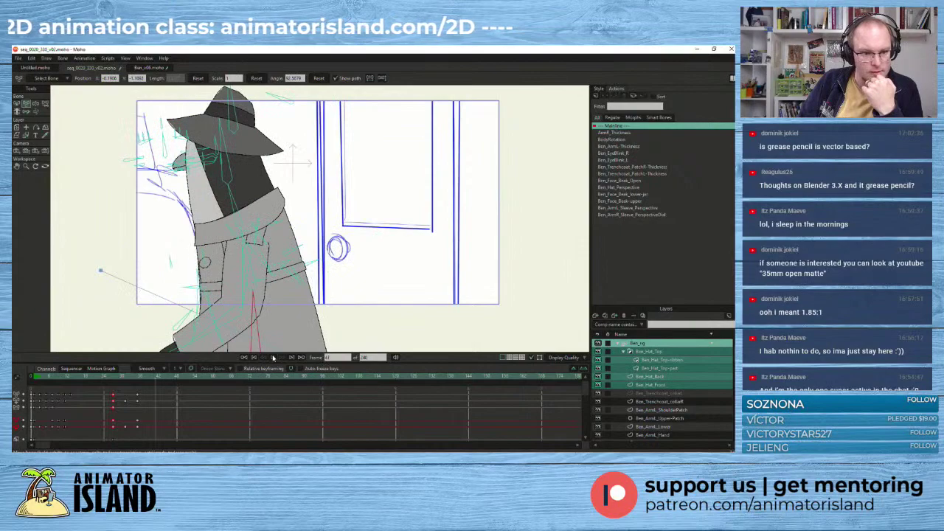
pyautogui.click(273, 358)
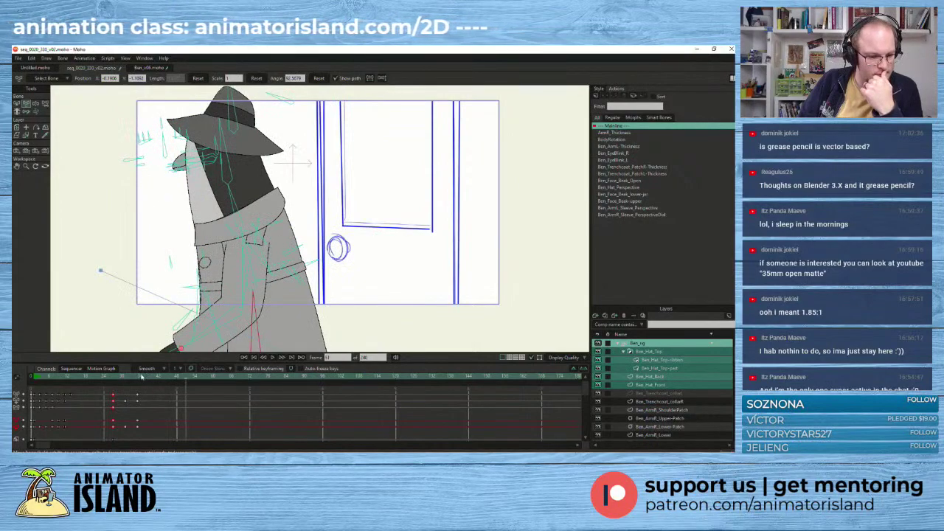
# - Key the root bone further left and slightly raised at frame 41, at about X -0.31, Y -1.09
pyautogui.click(140, 378)
pyautogui.moveTo(139, 378)
pyautogui.mouseDown()
pyautogui.moveTo(175, 382)
pyautogui.moveTo(155, 382)
pyautogui.mouseUp()
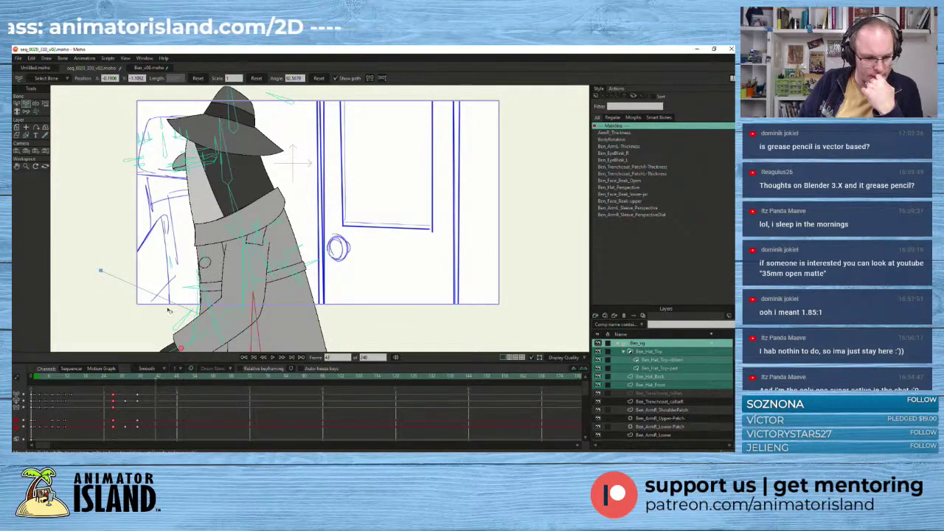
pyautogui.scroll(-1, 171, 237)
pyautogui.moveTo(170, 248); pyautogui.dragTo(194, 190)
pyautogui.scroll(1, 226, 279)
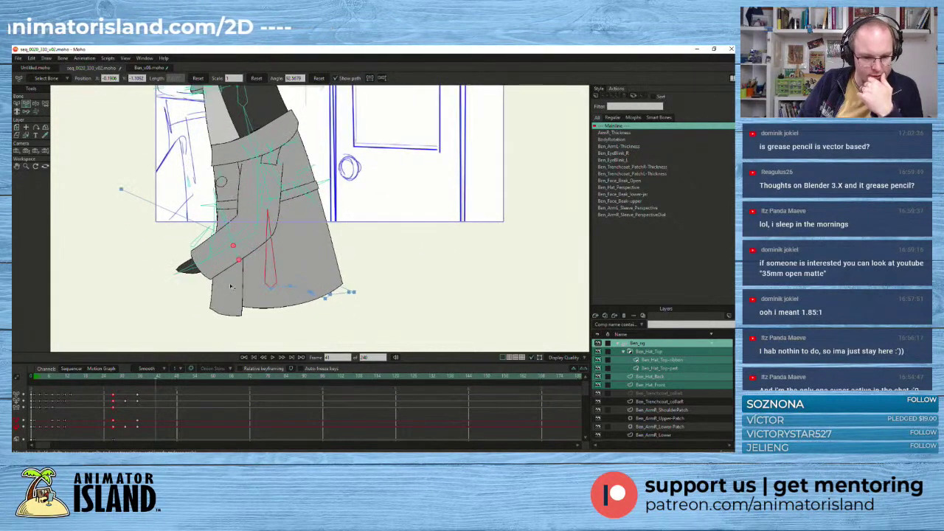
pyautogui.moveTo(271, 283); pyautogui.dragTo(249, 278)
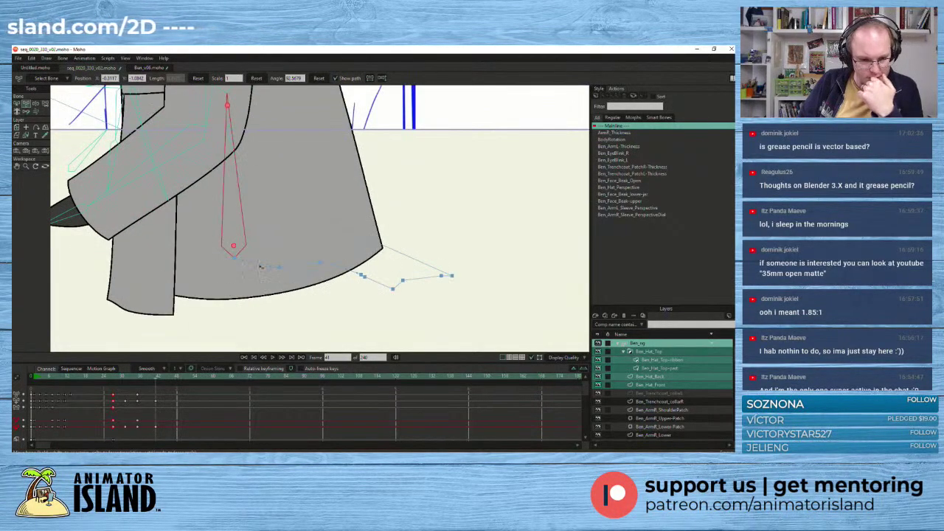
pyautogui.moveTo(233, 247); pyautogui.dragTo(235, 251)
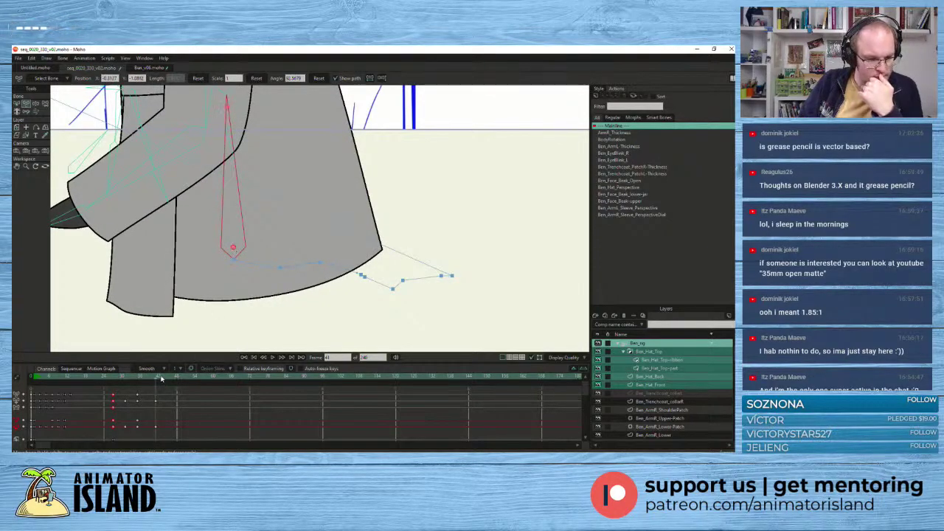
# - Key the root bone further left and lower at frame 46, with its Y position at about -1.12
pyautogui.moveTo(158, 376); pyautogui.dragTo(170, 379)
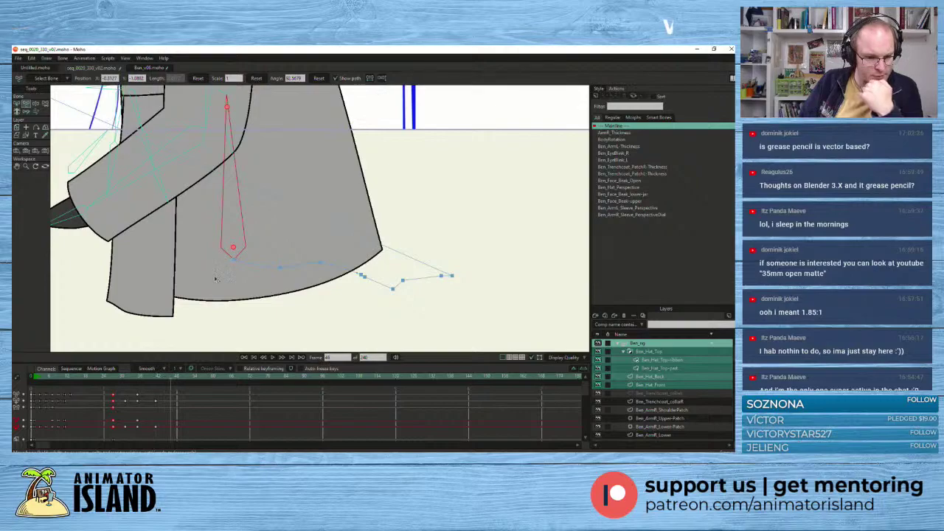
pyautogui.moveTo(234, 249); pyautogui.dragTo(192, 261)
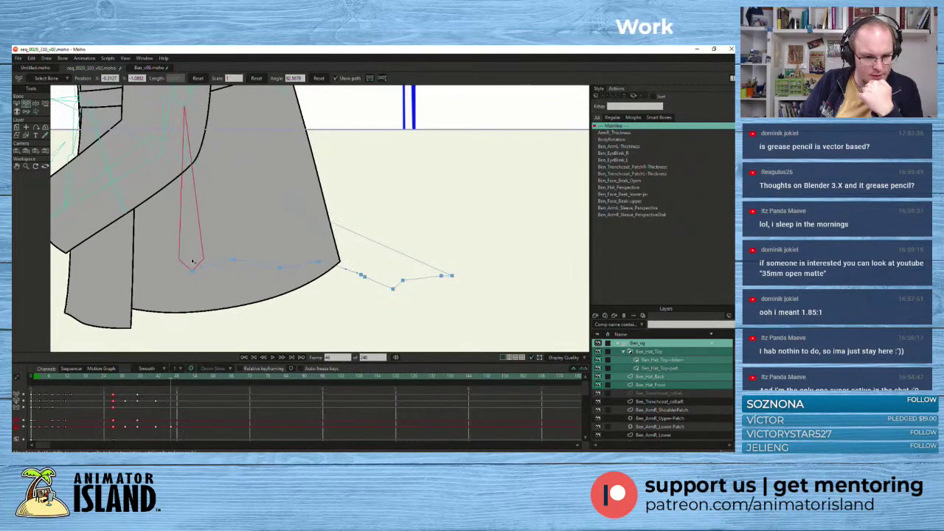
pyautogui.scroll(-6, 192, 262)
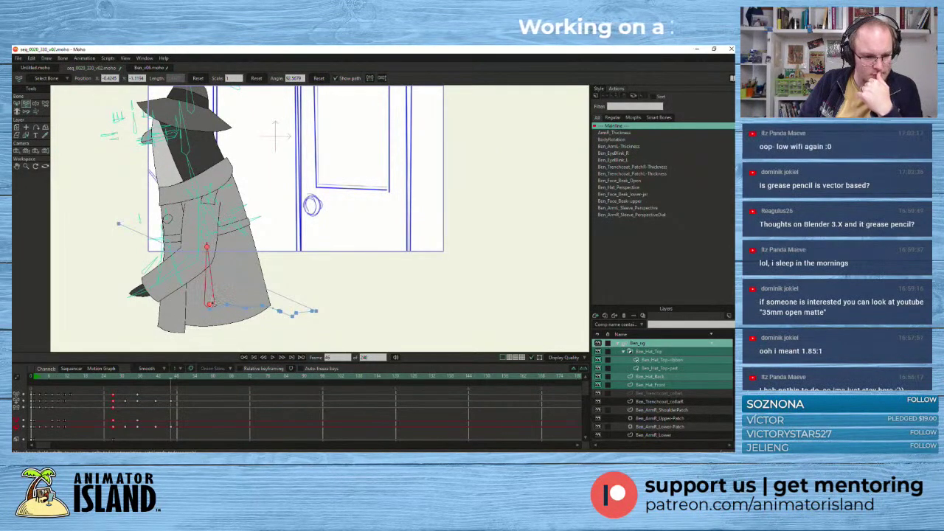
# - Key the root bone far left at frame 51, at about X -0.92, and shift its frame 46 position further left
pyautogui.moveTo(174, 378); pyautogui.dragTo(185, 381)
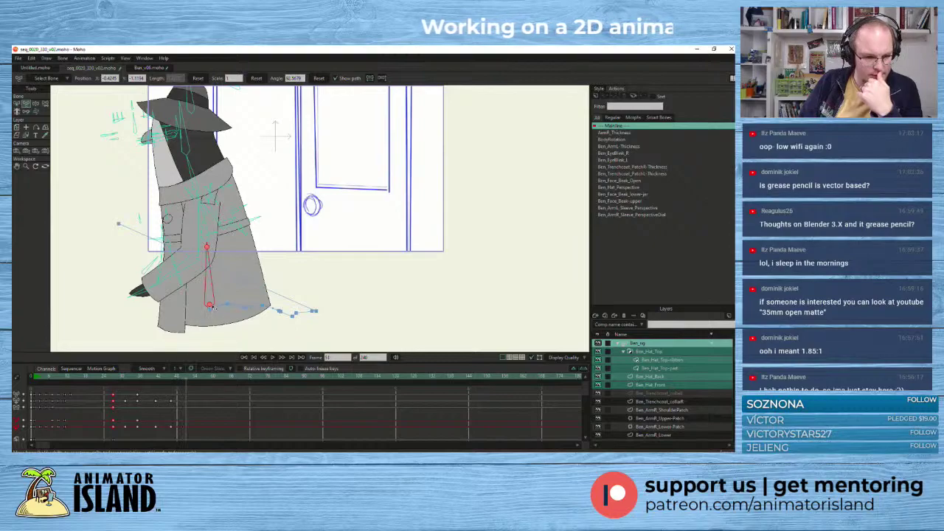
pyautogui.moveTo(210, 304); pyautogui.dragTo(135, 301)
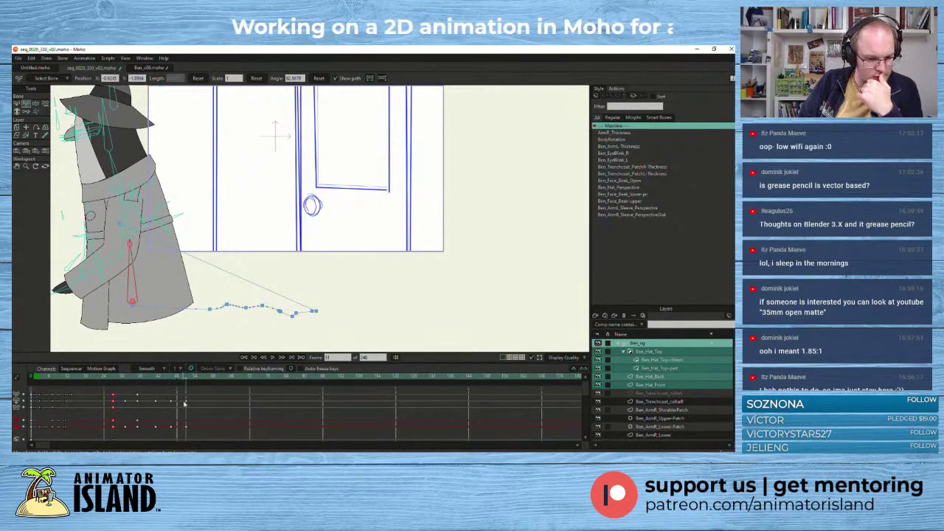
pyautogui.moveTo(177, 378); pyautogui.dragTo(172, 380)
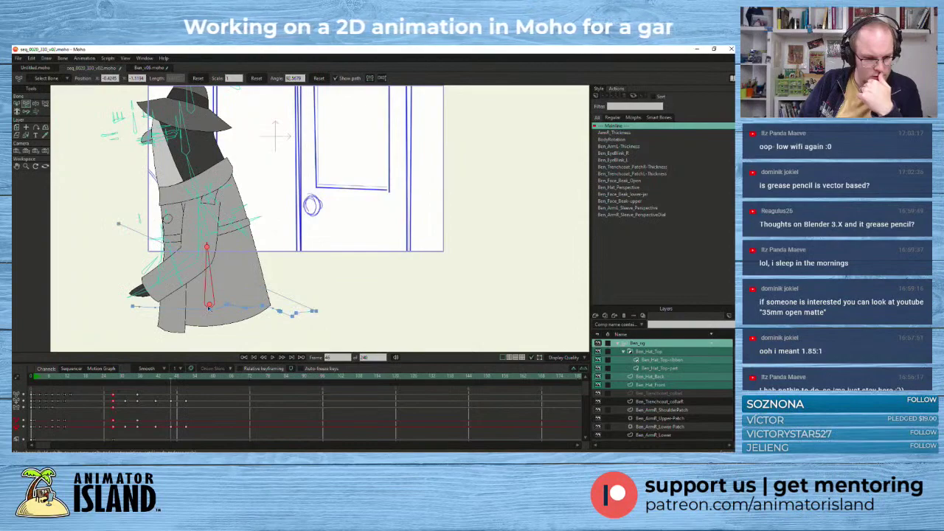
pyautogui.moveTo(210, 304); pyautogui.dragTo(178, 306)
# - Play back repeatedly from frame 27 to review the turn and the walk out of the shot
pyautogui.moveTo(168, 380); pyautogui.dragTo(113, 380)
pyautogui.scroll(5, 112, 250)
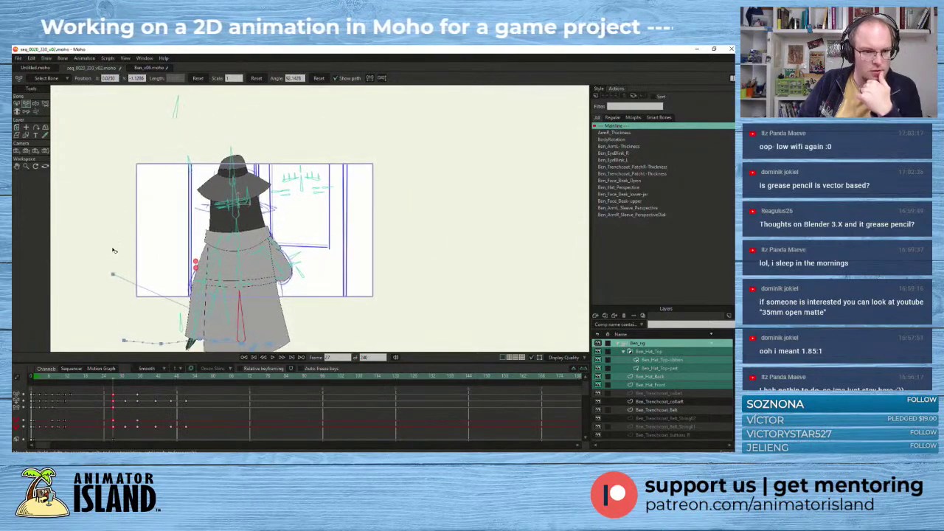
pyautogui.moveTo(83, 239); pyautogui.dragTo(74, 226)
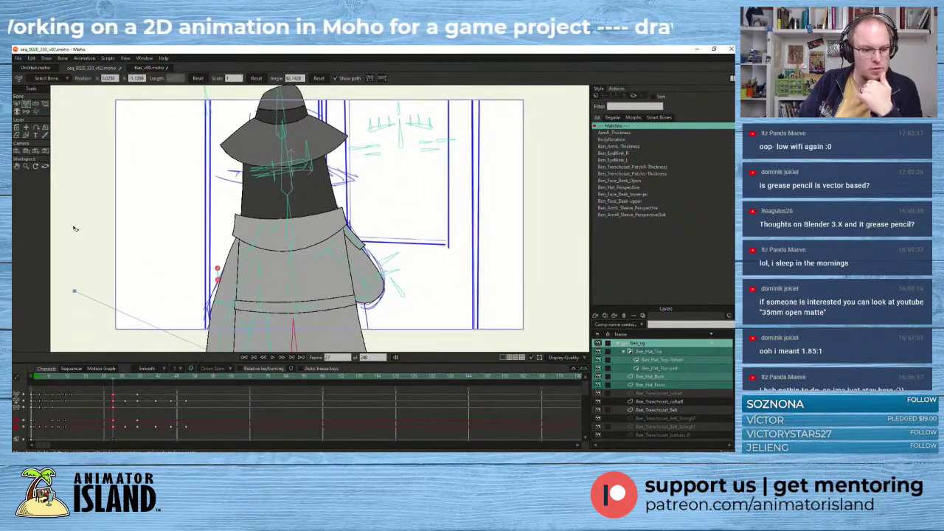
pyautogui.click(273, 357)
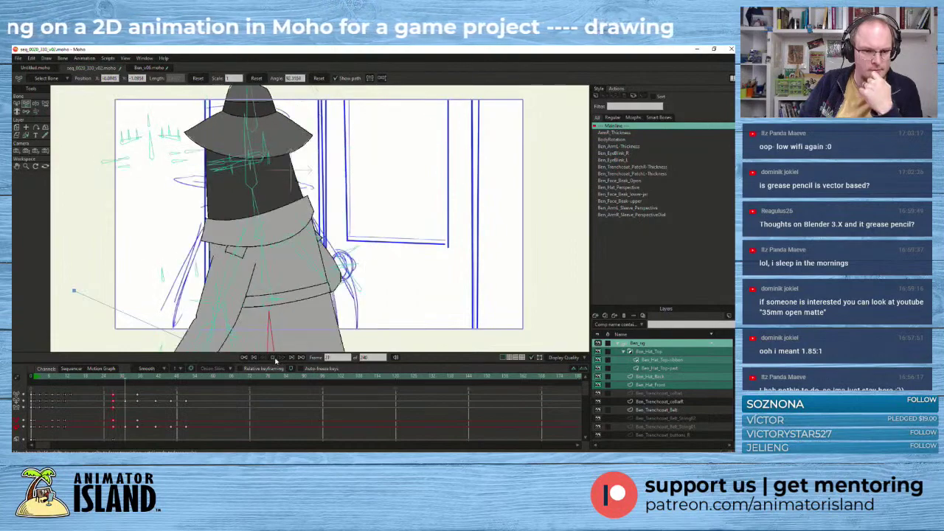
pyautogui.click(114, 378)
pyautogui.click(273, 358)
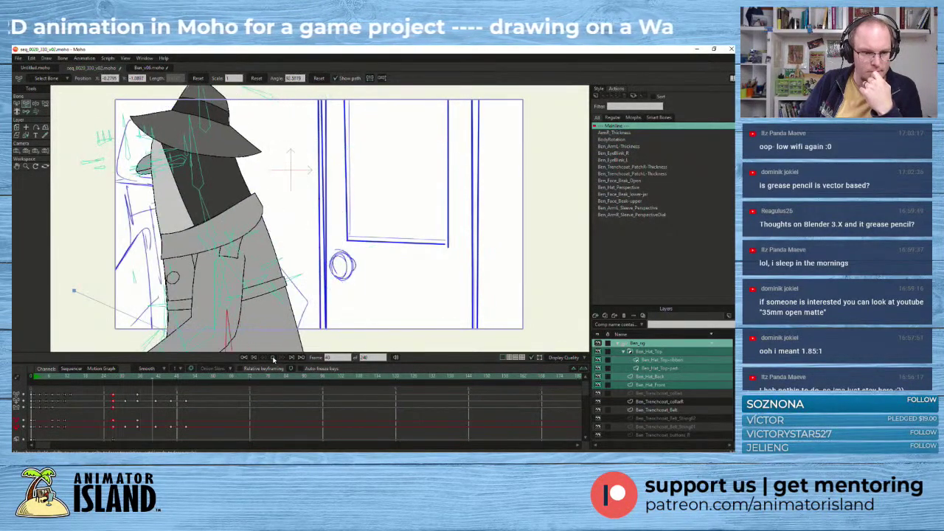
pyautogui.click(114, 377)
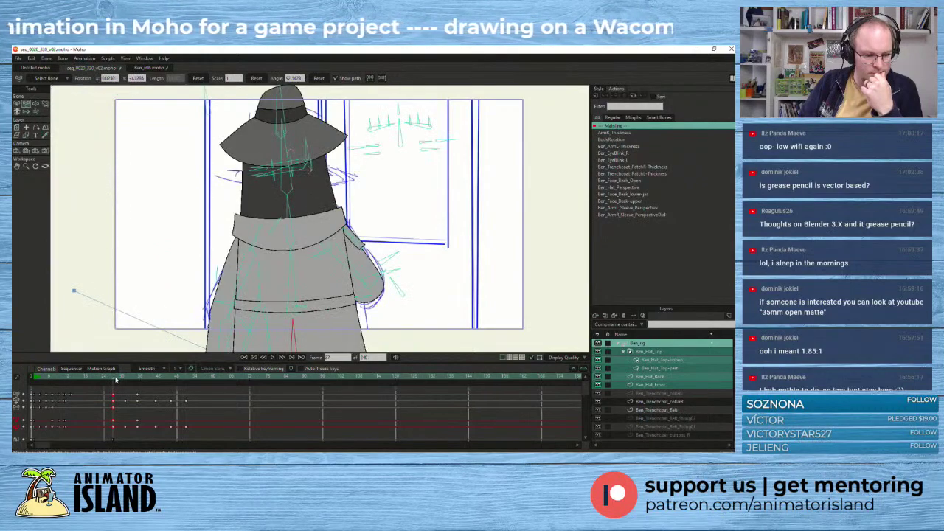
pyautogui.click(272, 358)
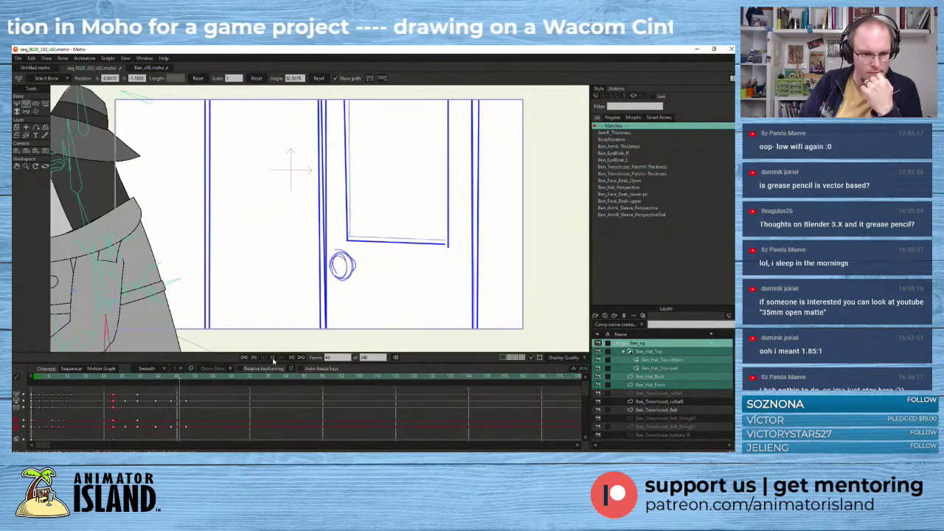
pyautogui.click(111, 378)
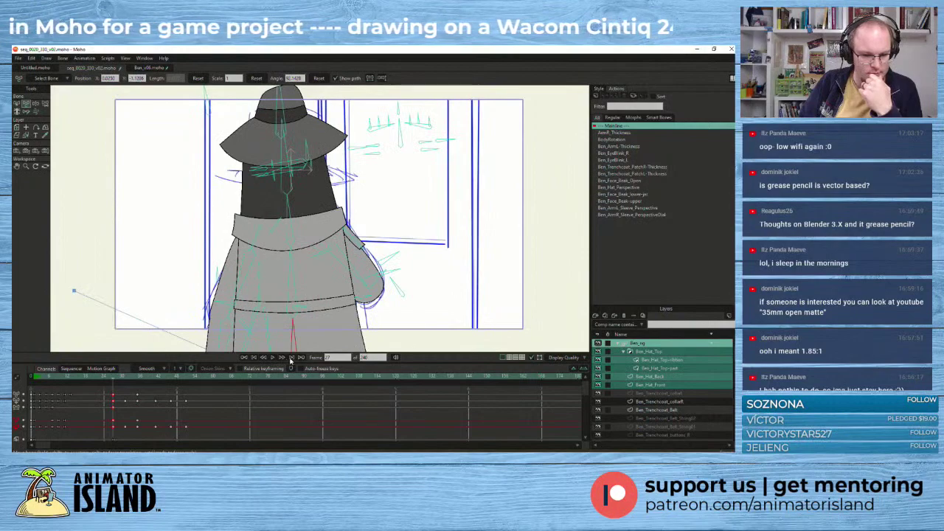
pyautogui.click(274, 359)
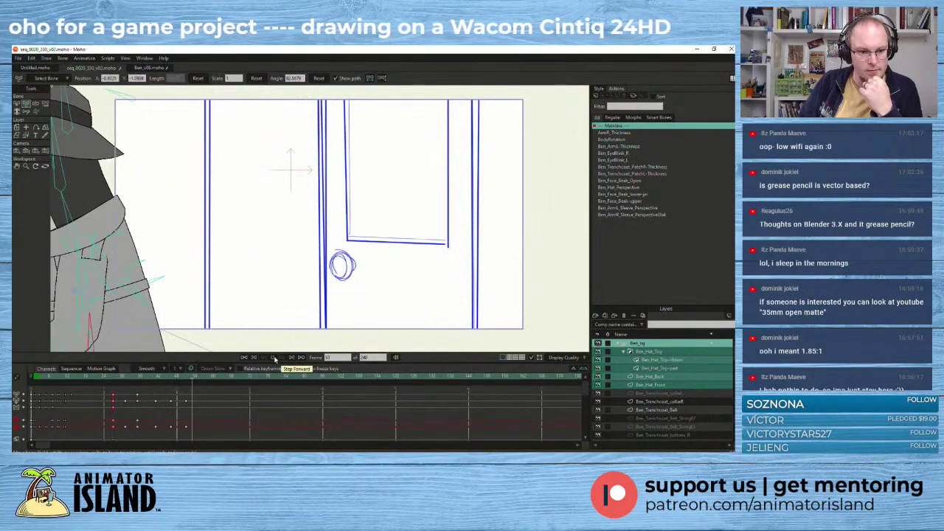
# - Shift the root bone slightly further left at frame 35, to an X position of about -0.24
pyautogui.click(137, 377)
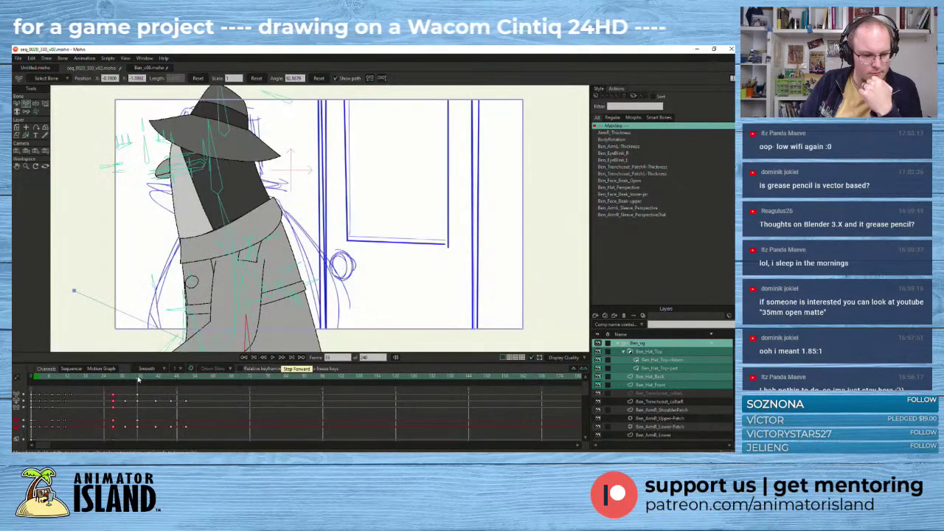
pyautogui.scroll(-3, 182, 265)
pyautogui.moveTo(181, 265); pyautogui.dragTo(168, 207)
pyautogui.scroll(1, 163, 279)
pyautogui.scroll(1, 157, 279)
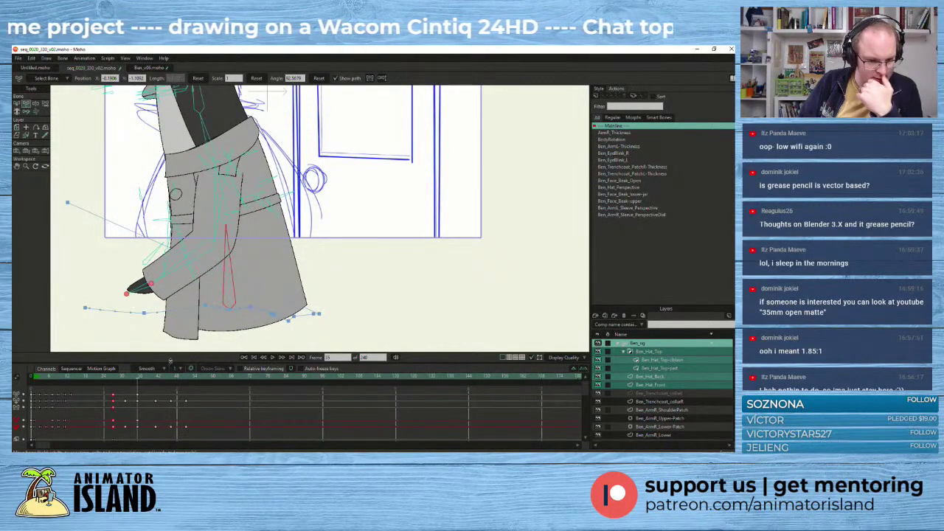
pyautogui.moveTo(229, 305); pyautogui.dragTo(220, 305)
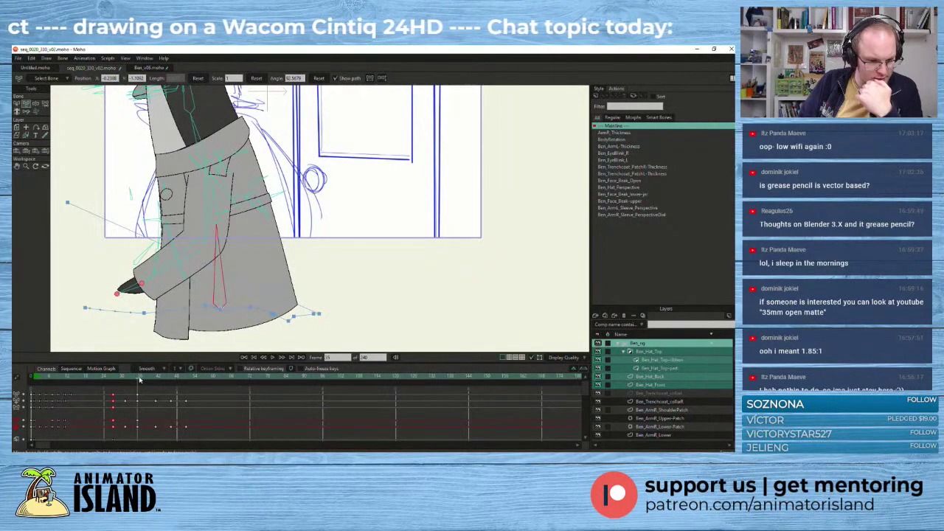
# - Shift the root bone further left at frame 41, keeping its height, to even out the spacing of the walk
pyautogui.moveTo(140, 379); pyautogui.dragTo(155, 380)
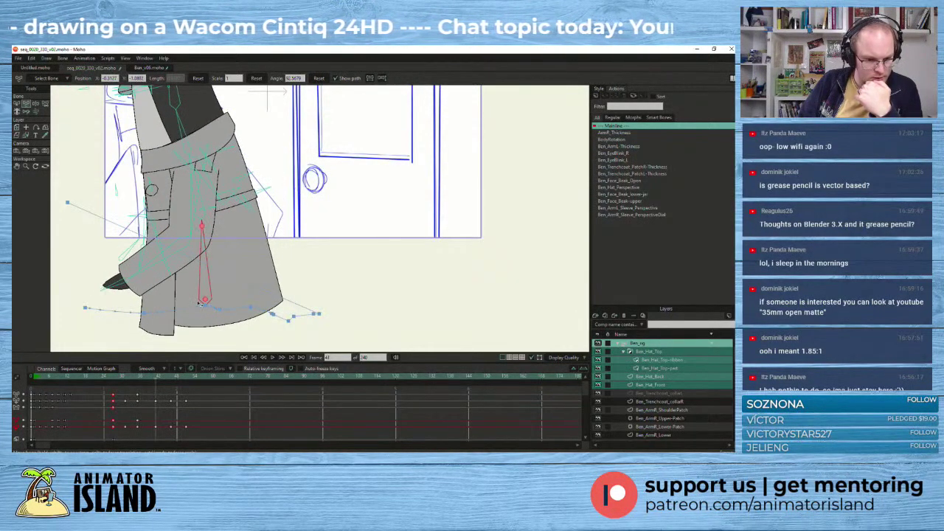
pyautogui.moveTo(205, 299); pyautogui.dragTo(185, 300)
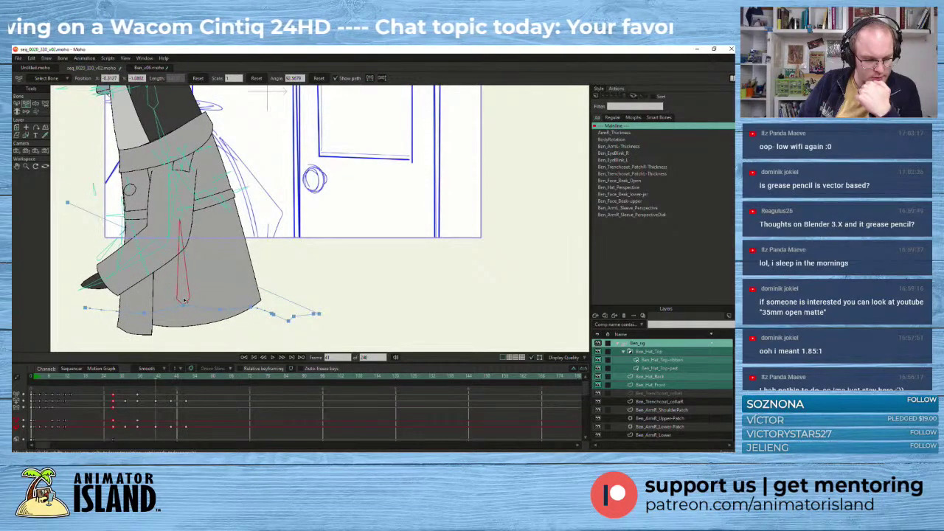
pyautogui.click(174, 378)
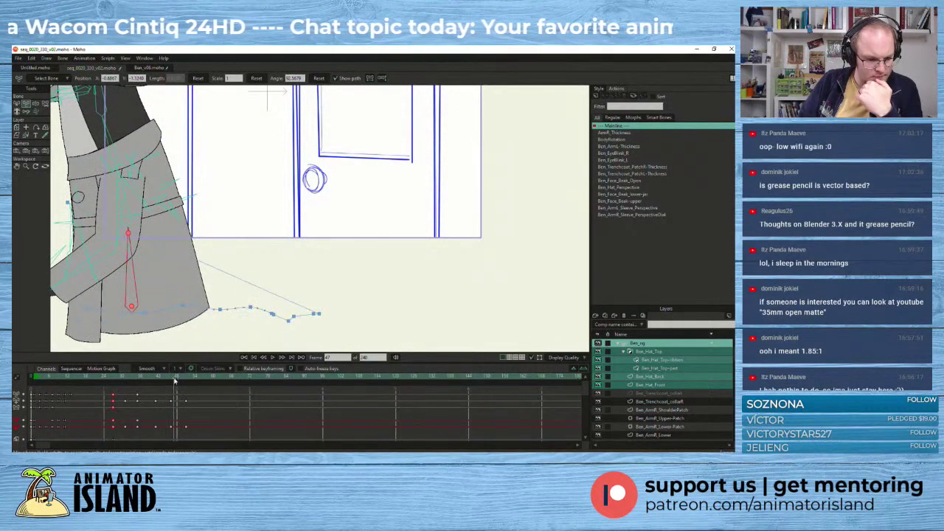
# - Shift the root bone slightly further left at frame 46, keeping its height, to an X position of about -0.66
pyautogui.moveTo(175, 380); pyautogui.dragTo(171, 382)
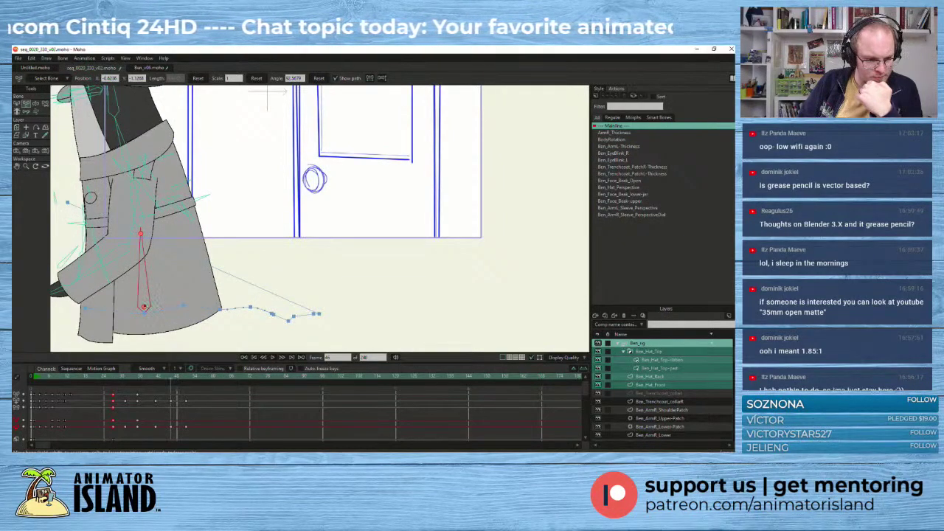
pyautogui.moveTo(145, 305); pyautogui.dragTo(138, 308)
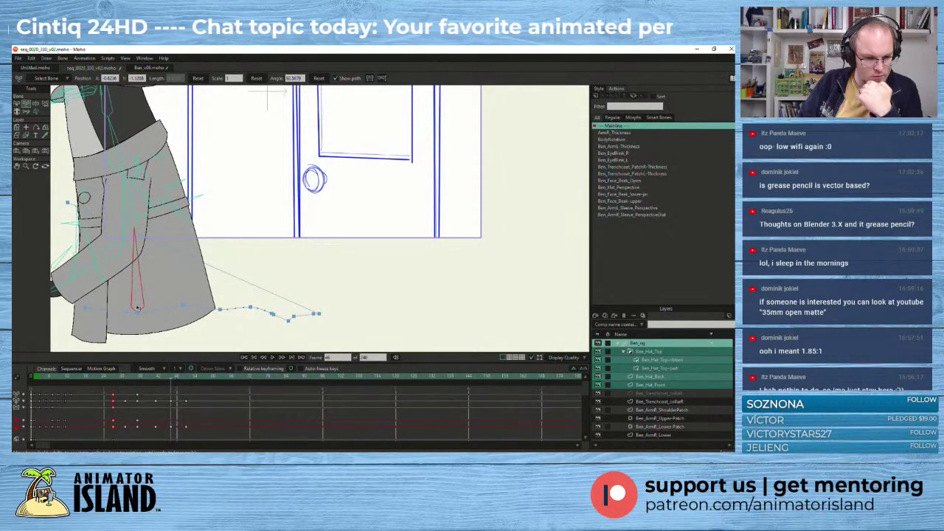
pyautogui.scroll(-4, 137, 308)
pyautogui.scroll(3, 164, 271)
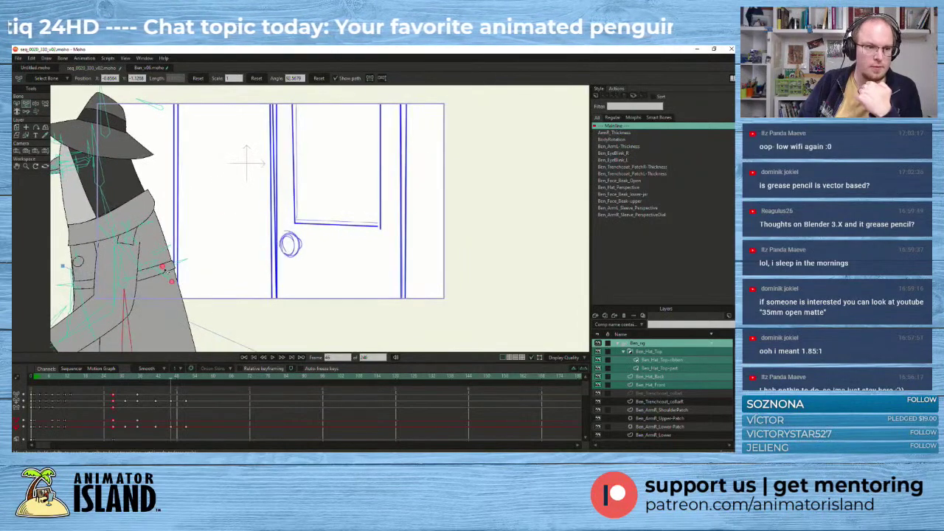
pyautogui.scroll(3, 167, 271)
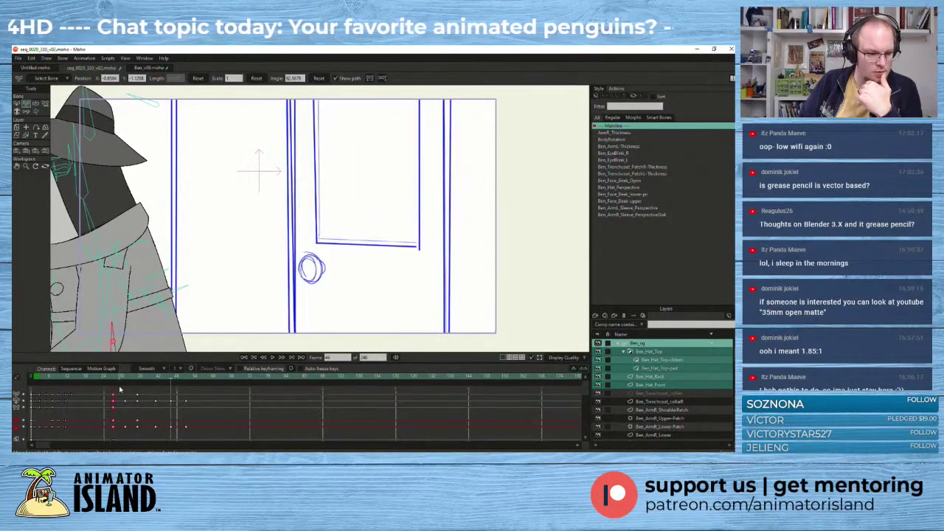
# - Play back the turn and walk-out from frame 27 twice to check the adjusted spacing
pyautogui.click(113, 378)
pyautogui.click(273, 358)
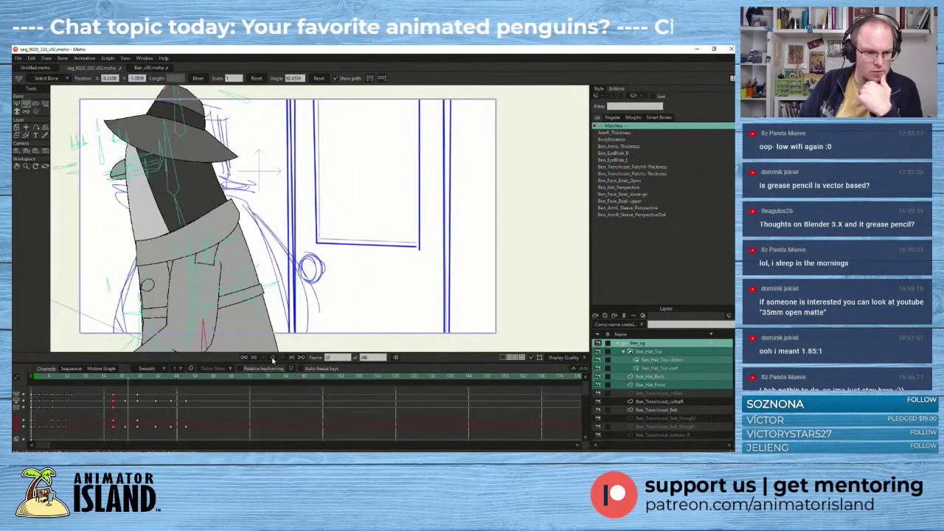
pyautogui.click(272, 358)
pyautogui.click(114, 378)
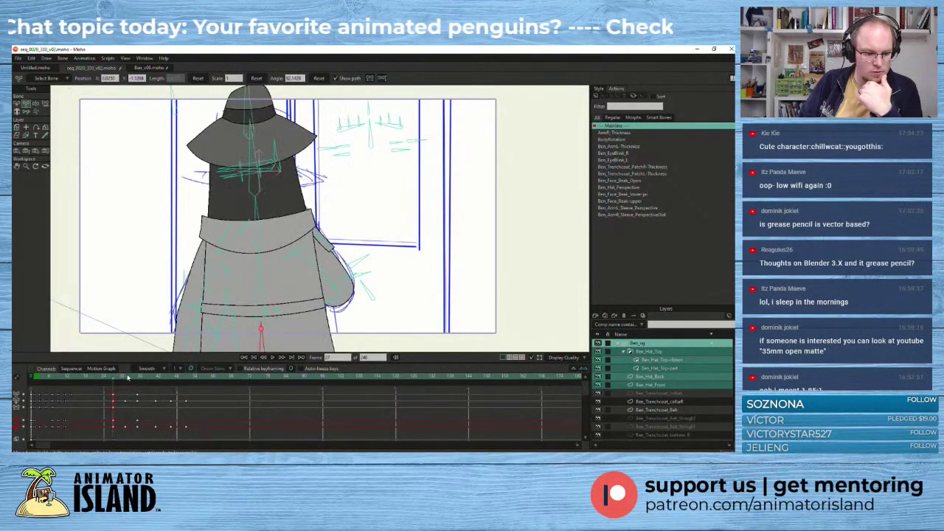
pyautogui.click(272, 358)
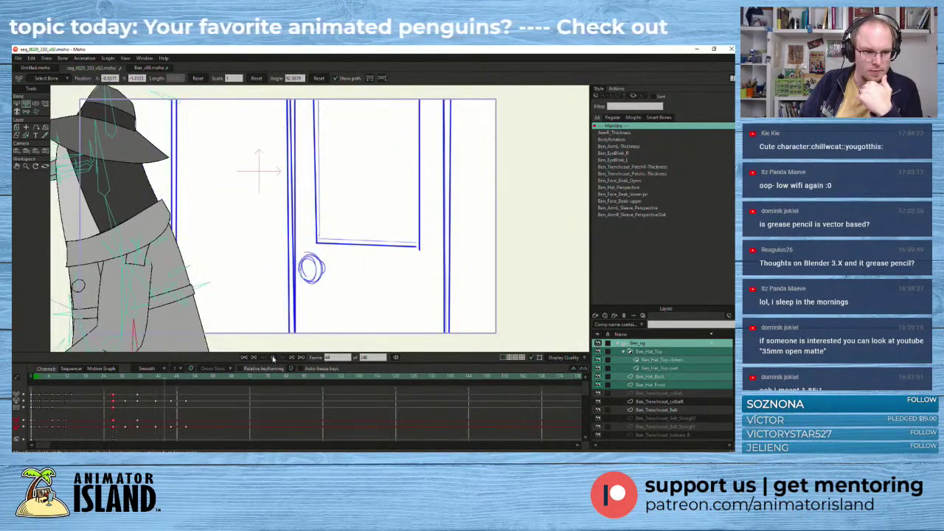
pyautogui.click(273, 359)
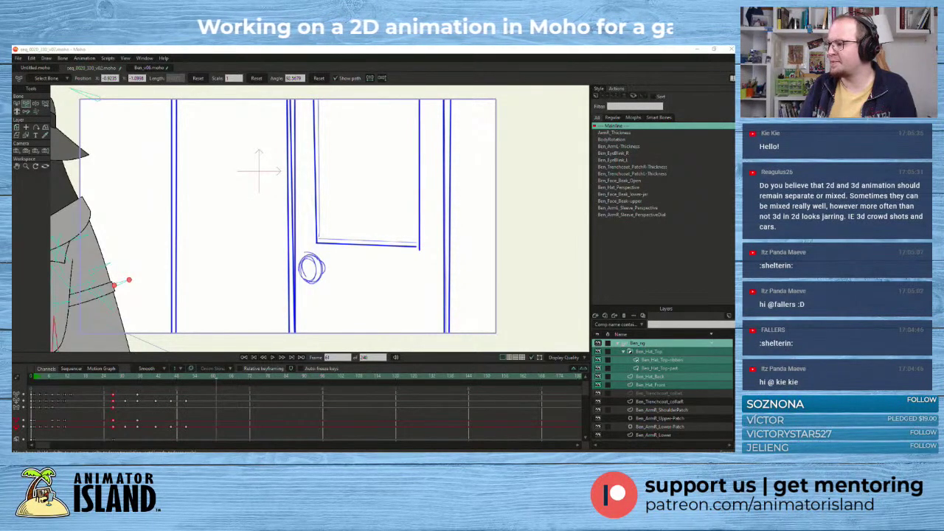
# - Play the whole shot from its first frame twice to review the full action through the walk-out
pyautogui.moveTo(103, 379); pyautogui.dragTo(34, 386)
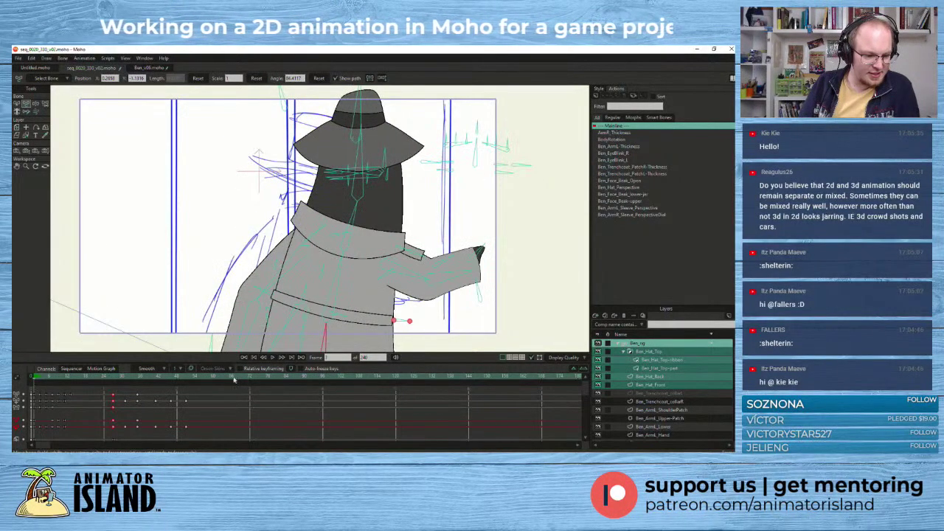
pyautogui.click(272, 357)
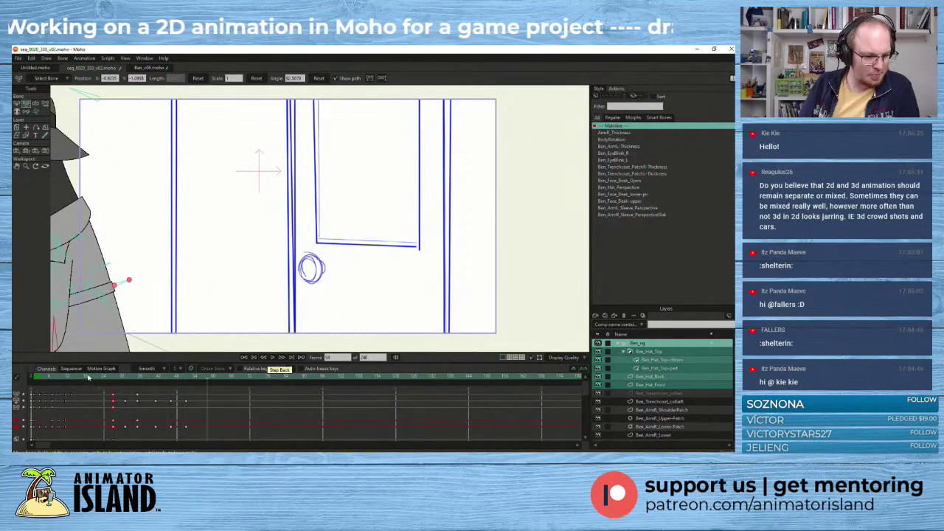
pyautogui.click(38, 388)
pyautogui.moveTo(36, 388); pyautogui.dragTo(34, 385)
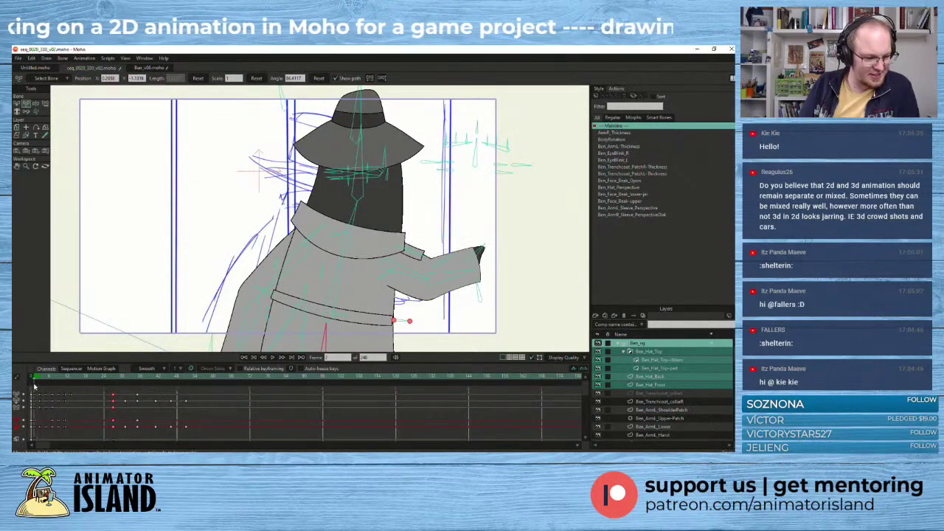
pyautogui.click(273, 360)
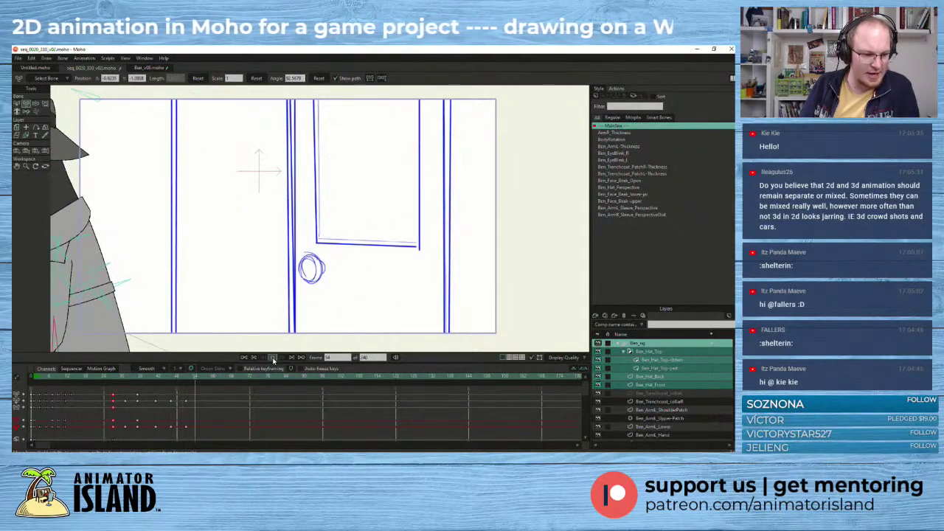
pyautogui.click(273, 360)
# - Try delaying the BodyRotation bone's key from frame 35 to frame 41, check the turn, and move the key back to frame 35
pyautogui.moveTo(114, 378)
pyautogui.mouseDown()
pyautogui.moveTo(146, 379)
pyautogui.moveTo(125, 382)
pyautogui.mouseUp()
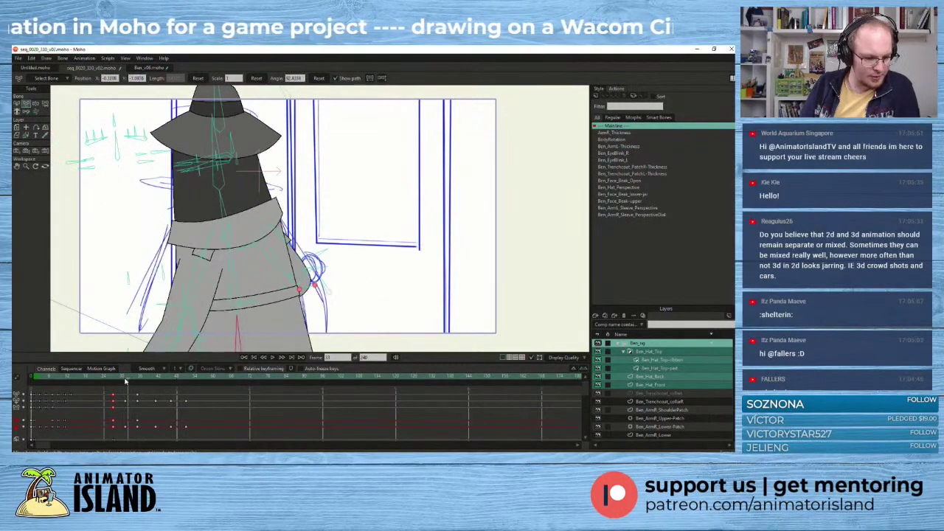
pyautogui.scroll(-2, 81, 172)
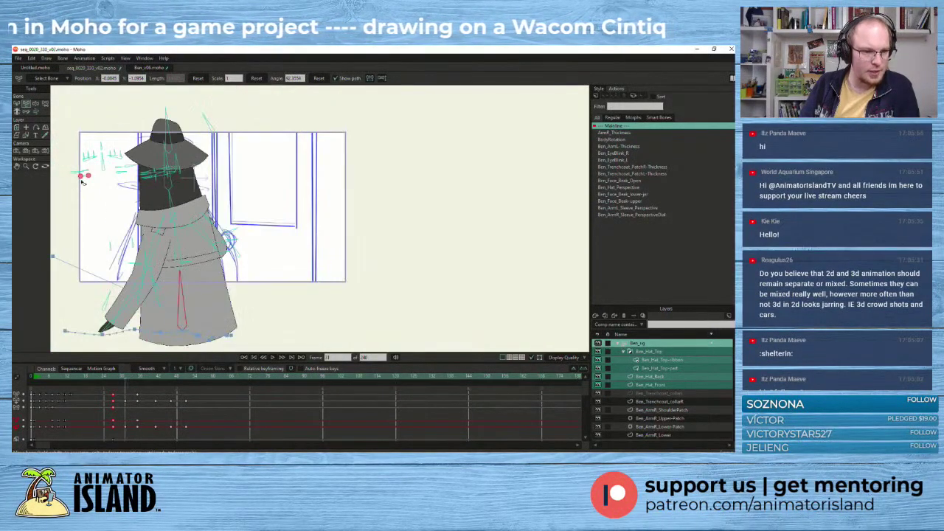
pyautogui.moveTo(84, 172); pyautogui.dragTo(140, 210)
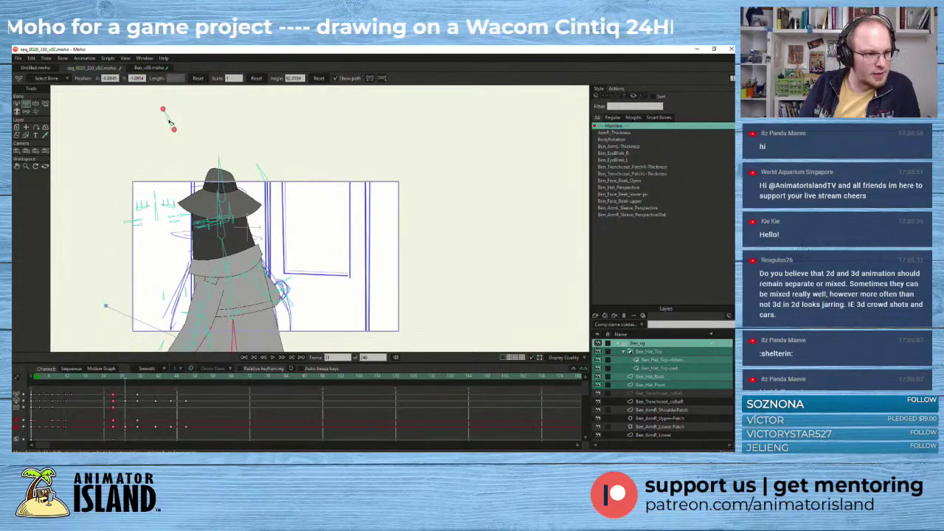
pyautogui.press('z')
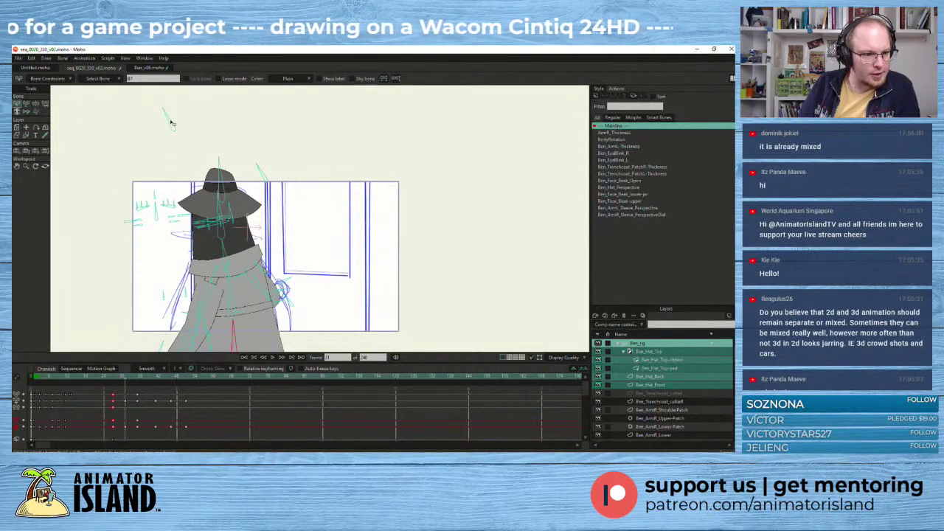
pyautogui.click(171, 123)
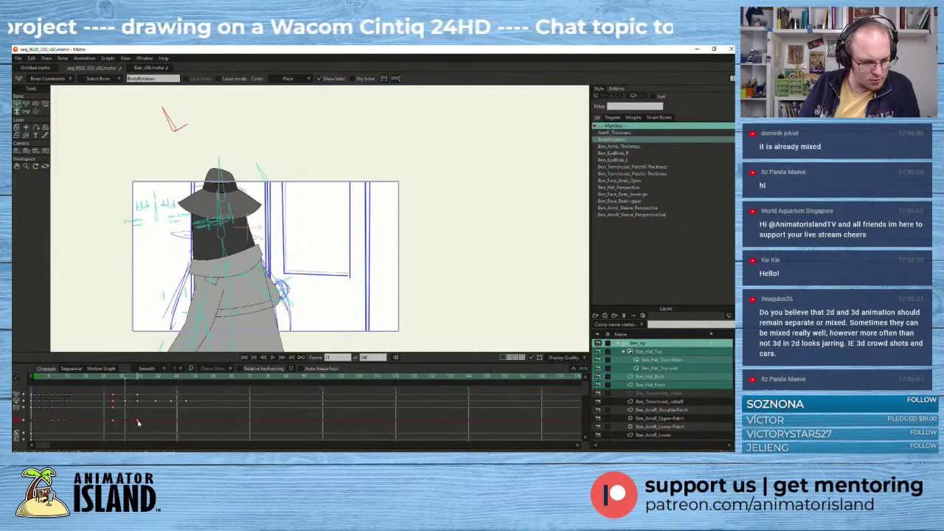
pyautogui.moveTo(137, 422); pyautogui.dragTo(155, 422)
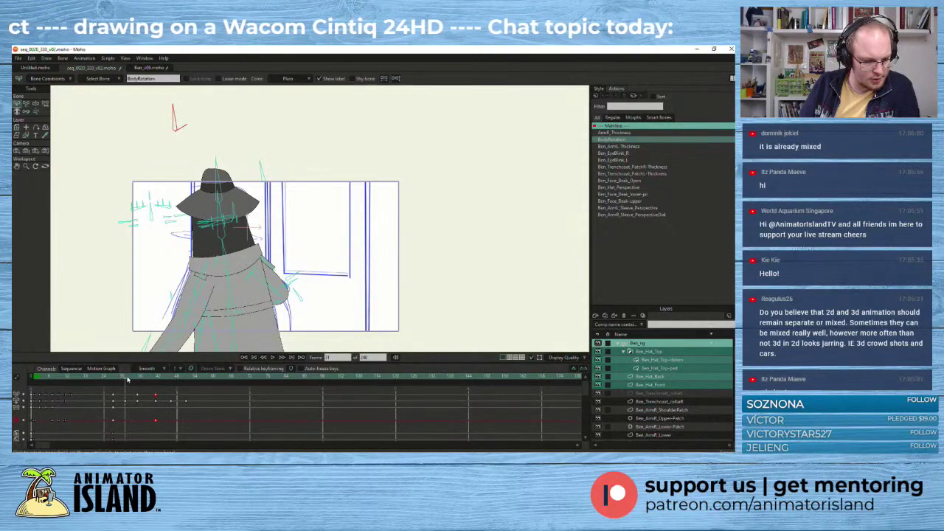
pyautogui.moveTo(121, 380)
pyautogui.mouseDown()
pyautogui.moveTo(168, 384)
pyautogui.moveTo(118, 387)
pyautogui.moveTo(155, 388)
pyautogui.moveTo(137, 388)
pyautogui.mouseUp()
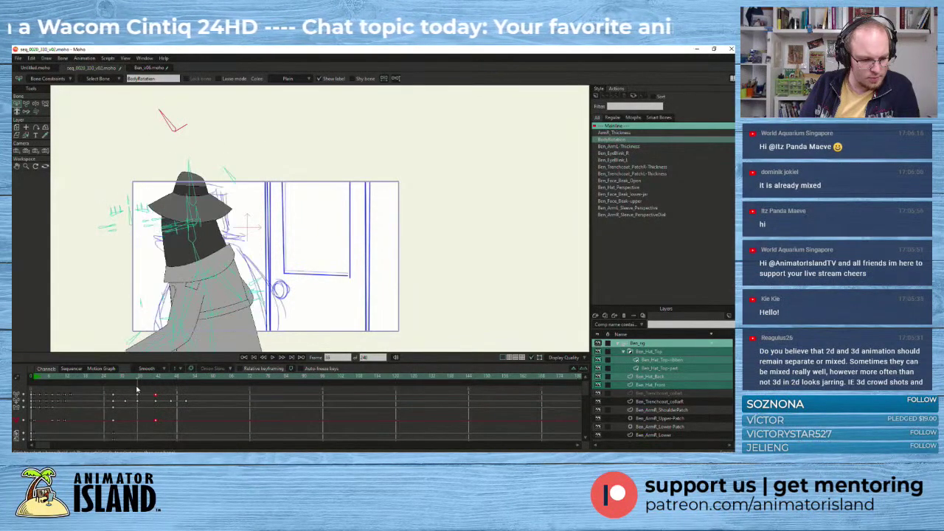
pyautogui.moveTo(156, 419); pyautogui.dragTo(138, 419)
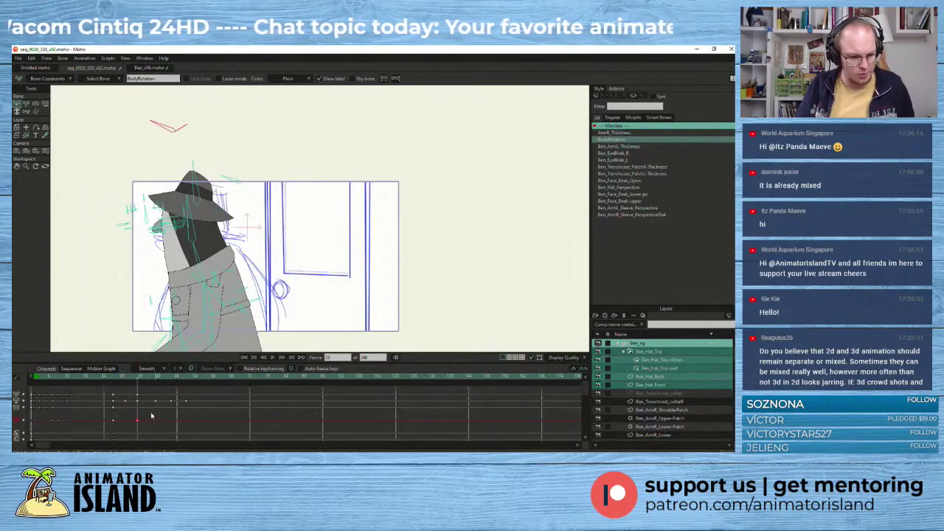
# - Play back the body turn and exit repeatedly, starting a few frames before frame 27, to judge the timing of the rotation
pyautogui.click(112, 378)
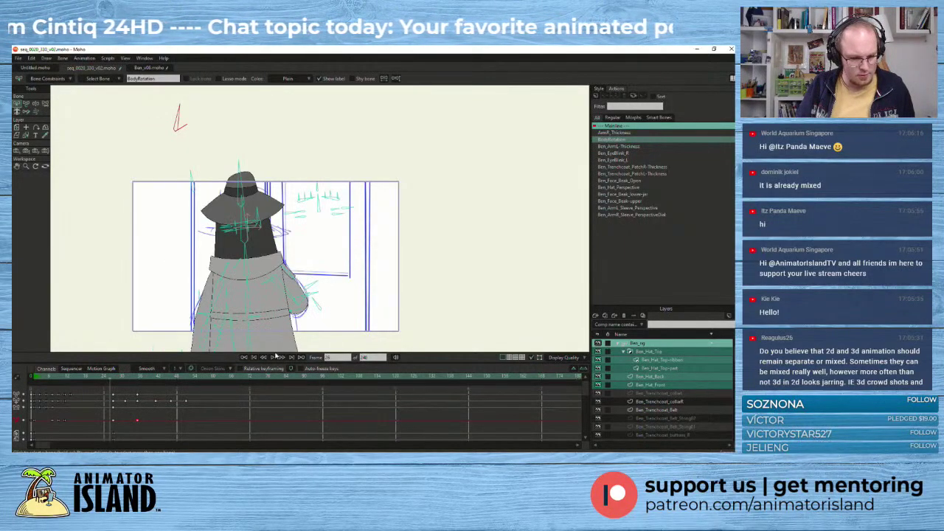
pyautogui.click(275, 357)
pyautogui.click(274, 361)
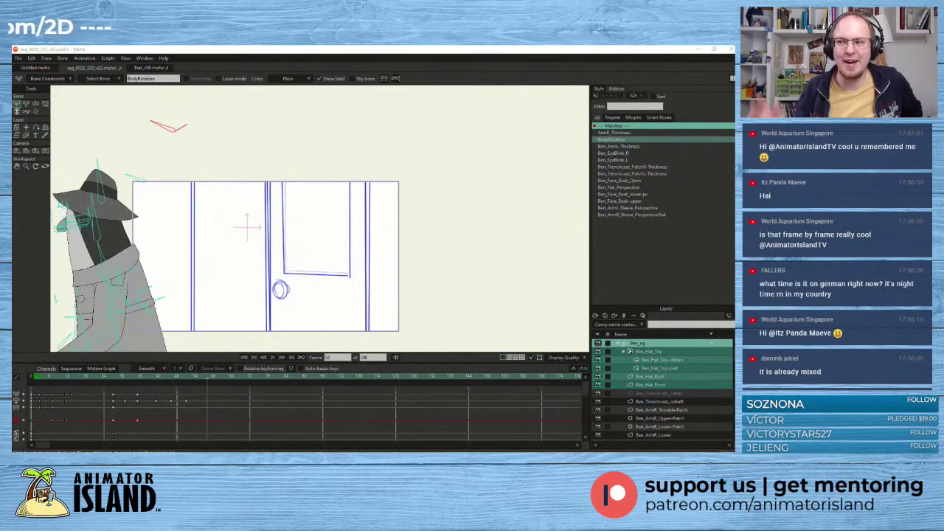
pyautogui.scroll(4, 256, 255)
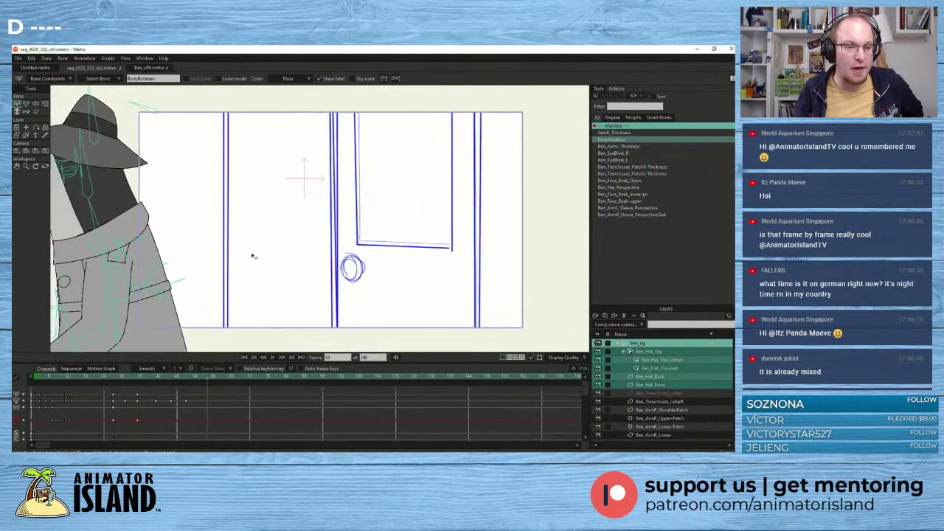
pyautogui.moveTo(256, 256); pyautogui.dragTo(263, 264)
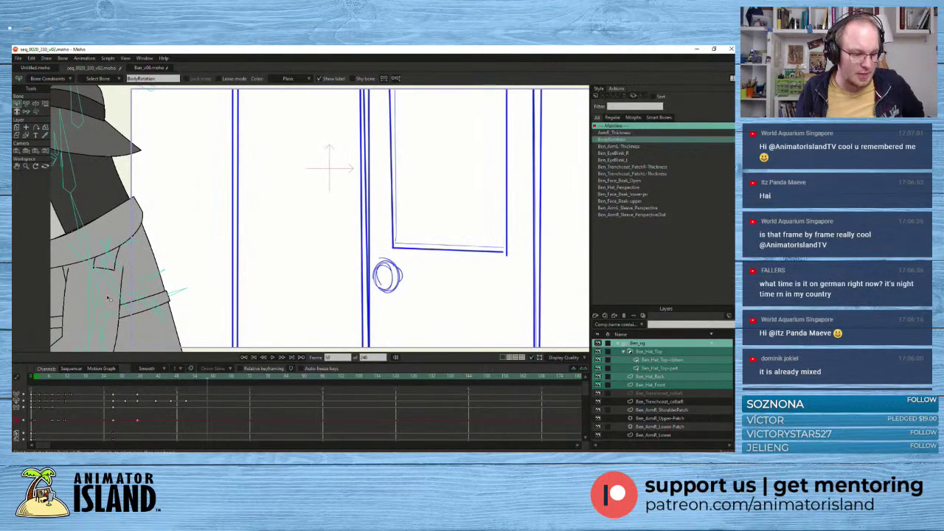
pyautogui.click(124, 379)
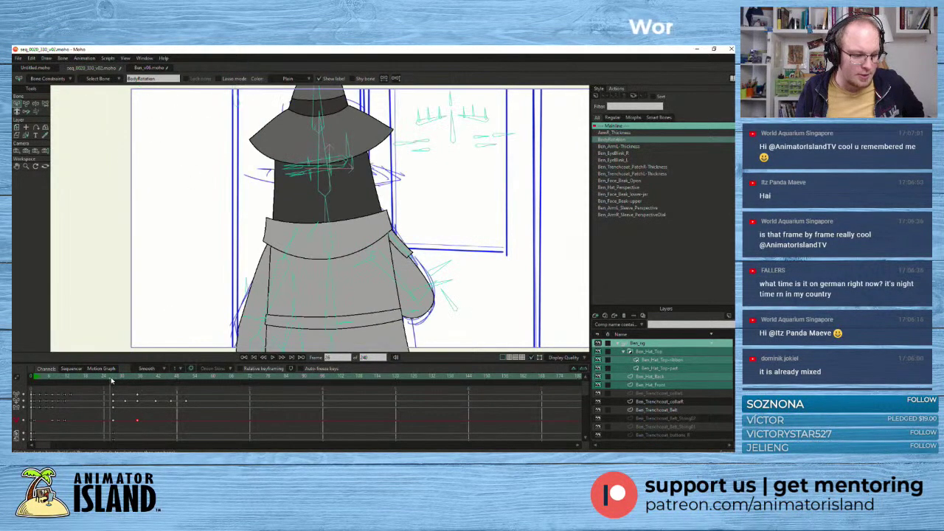
pyautogui.click(272, 358)
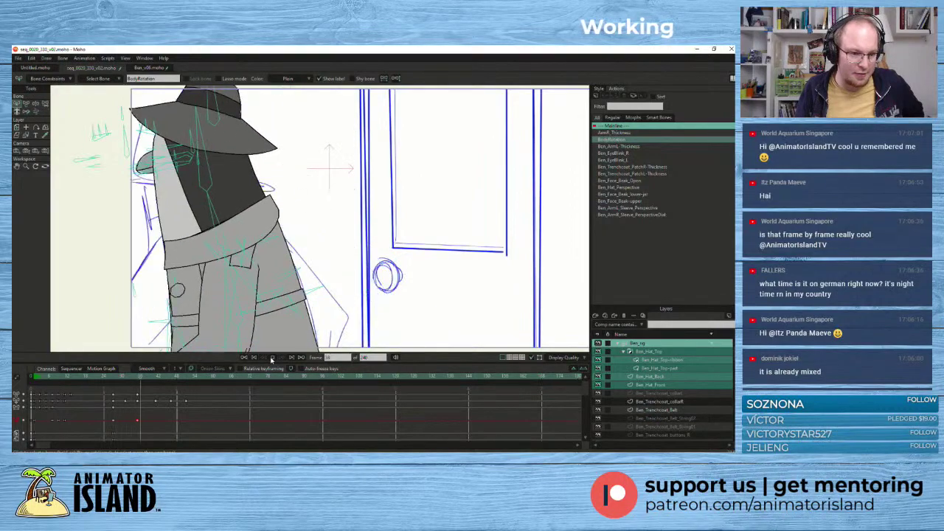
pyautogui.click(271, 360)
pyautogui.moveTo(108, 379); pyautogui.dragTo(113, 379)
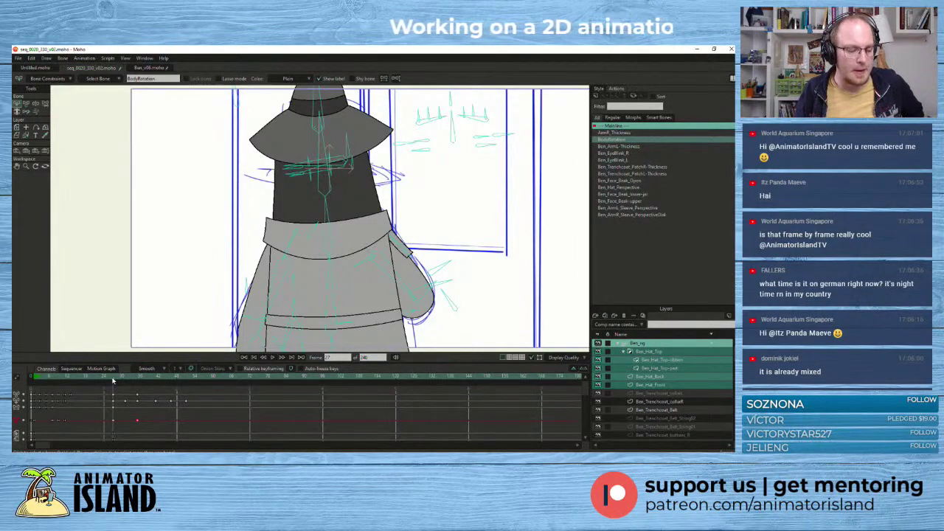
pyautogui.moveTo(113, 379); pyautogui.dragTo(104, 381)
pyautogui.click(274, 358)
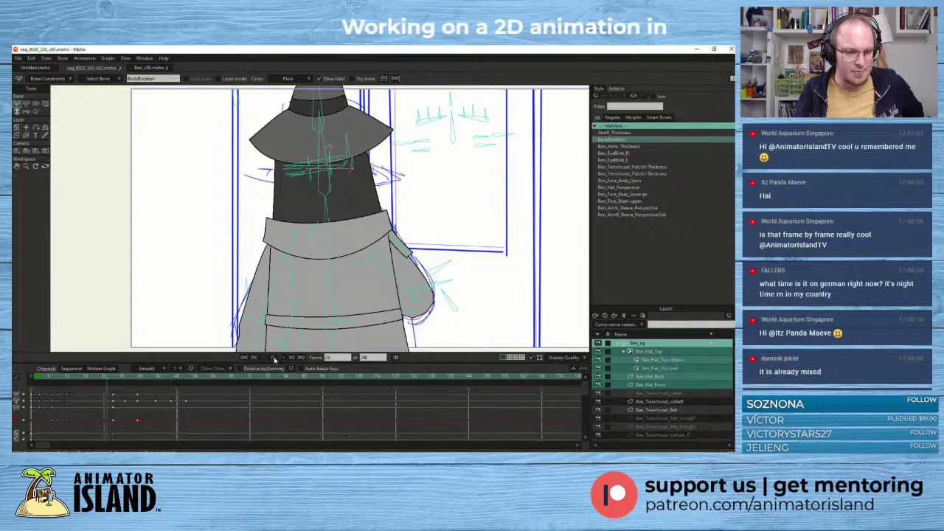
pyautogui.click(273, 357)
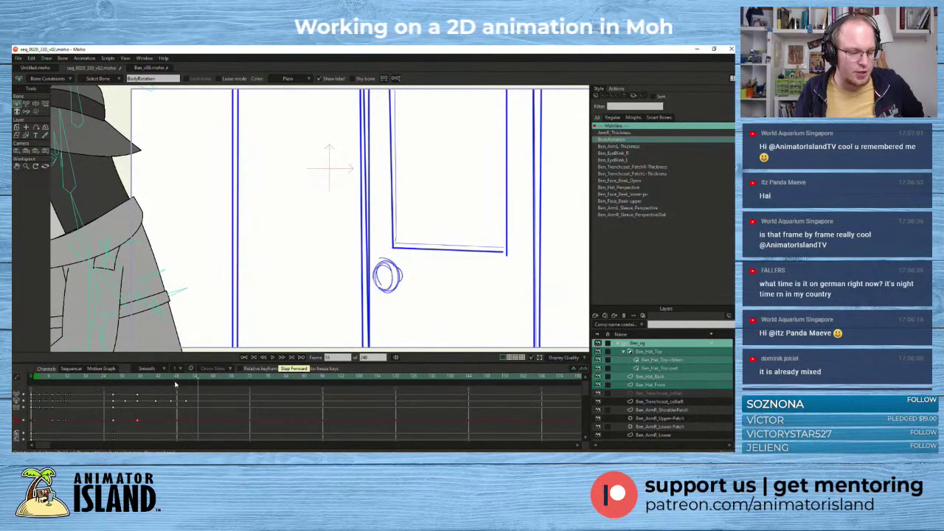
# - Scrub the final walk frames up to frame 51 and examine the penguin's profile pose and coat closely there
pyautogui.moveTo(176, 383); pyautogui.dragTo(186, 382)
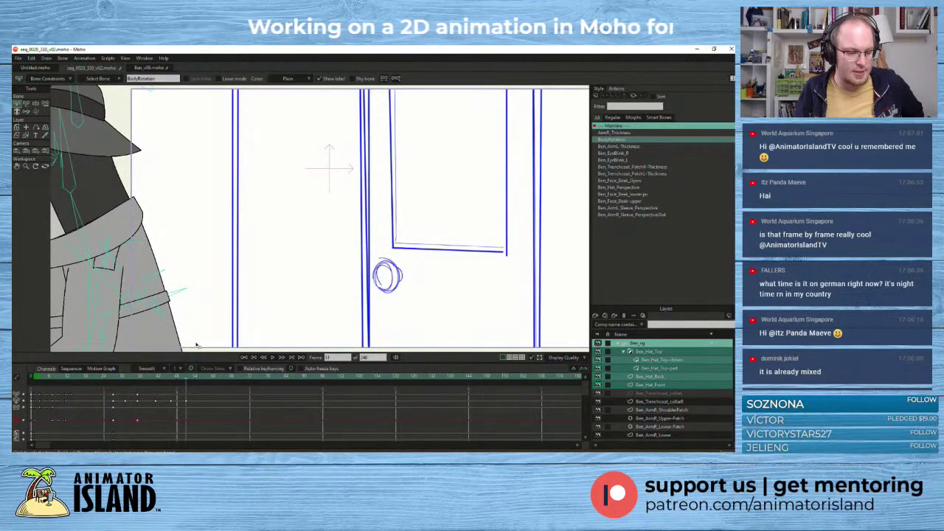
pyautogui.scroll(-2, 114, 259)
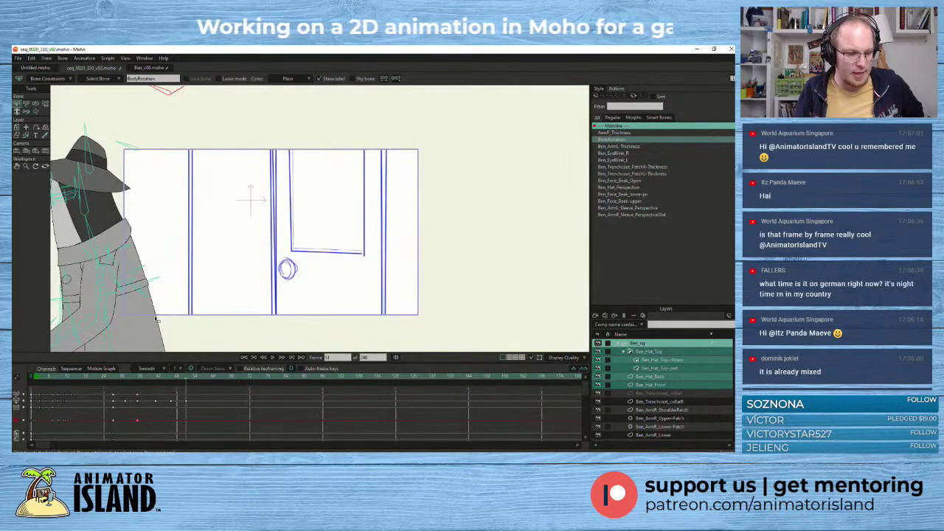
pyautogui.moveTo(156, 318); pyautogui.dragTo(217, 313)
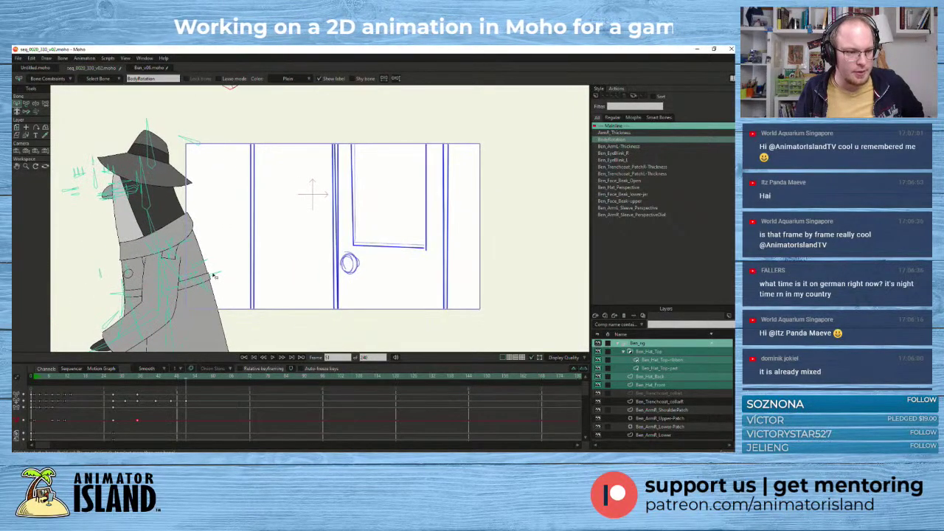
pyautogui.click(174, 377)
pyautogui.moveTo(174, 377)
pyautogui.mouseDown()
pyautogui.moveTo(161, 378)
pyautogui.moveTo(187, 378)
pyautogui.mouseUp()
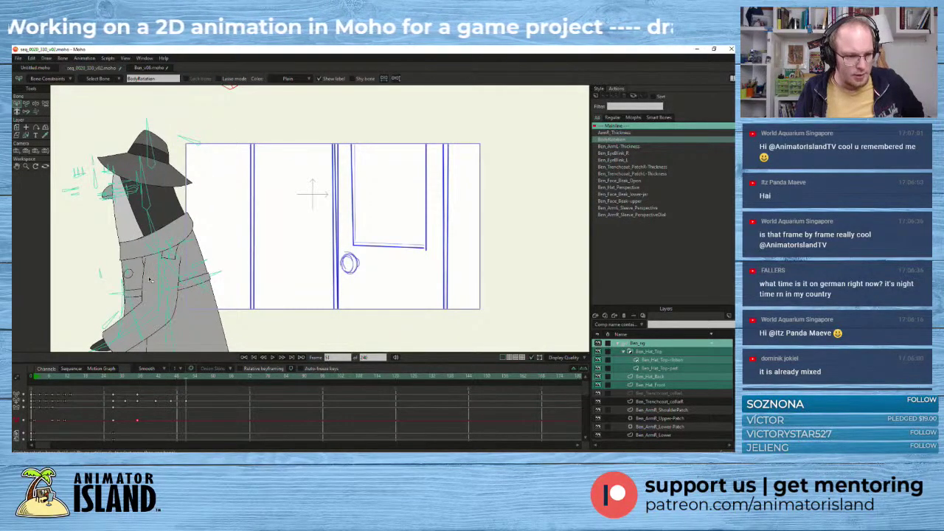
pyautogui.scroll(1, 151, 281)
pyautogui.scroll(1, 166, 247)
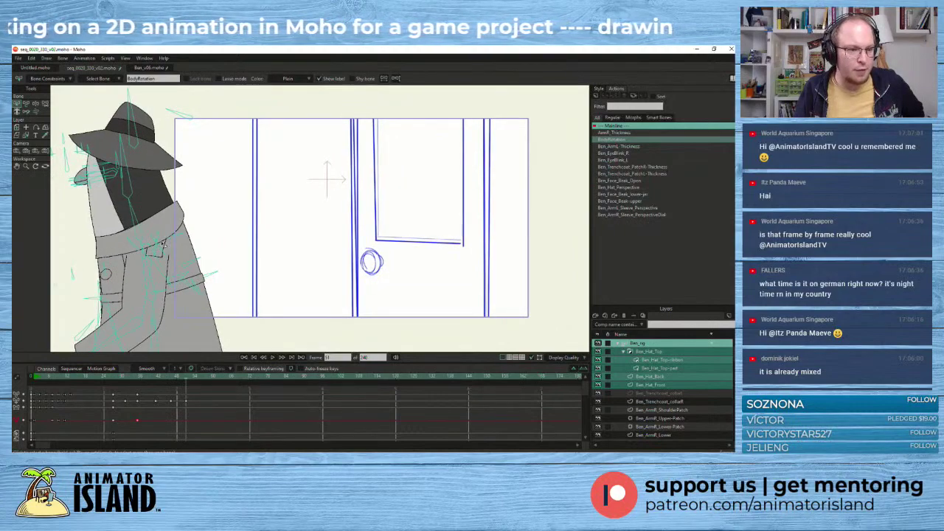
pyautogui.scroll(2, 166, 247)
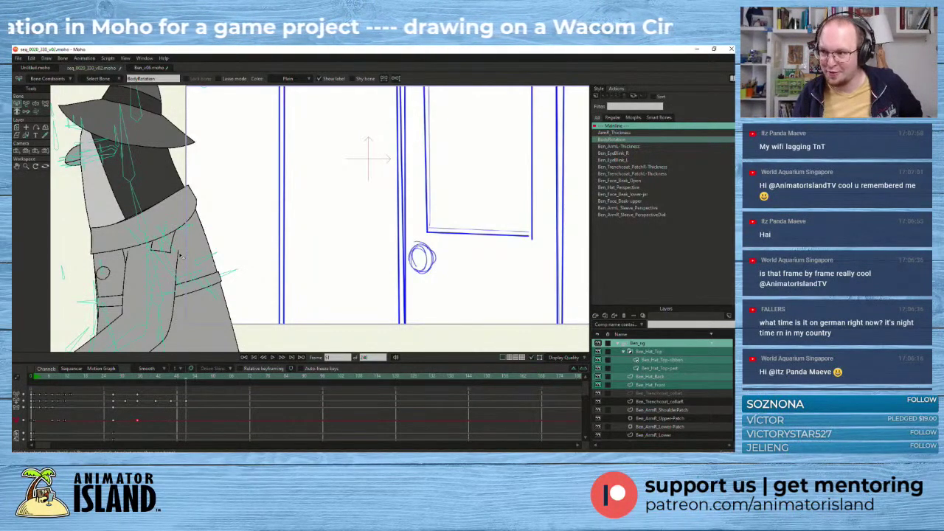
# - At frame 57, move the penguin's main body bone farther left with the Transform Bone tool to extend the walk out of the shot
pyautogui.scroll(-1, 181, 254)
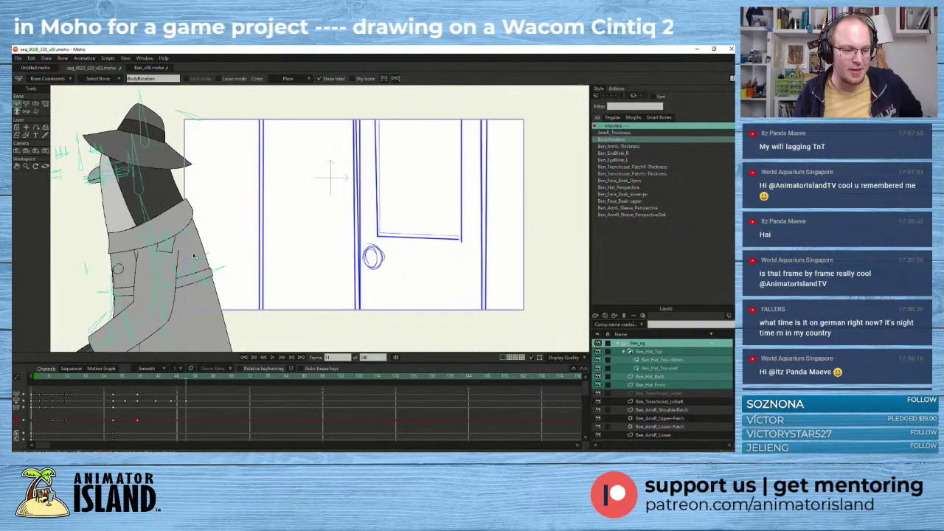
pyautogui.scroll(1, 231, 267)
pyautogui.moveTo(228, 261); pyautogui.dragTo(253, 275)
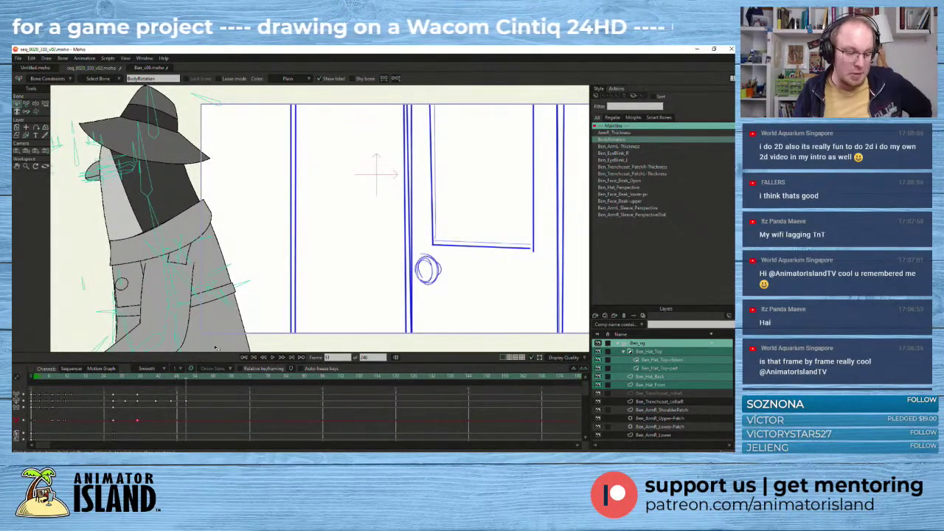
pyautogui.scroll(-1, 195, 307)
pyautogui.moveTo(195, 306); pyautogui.dragTo(223, 251)
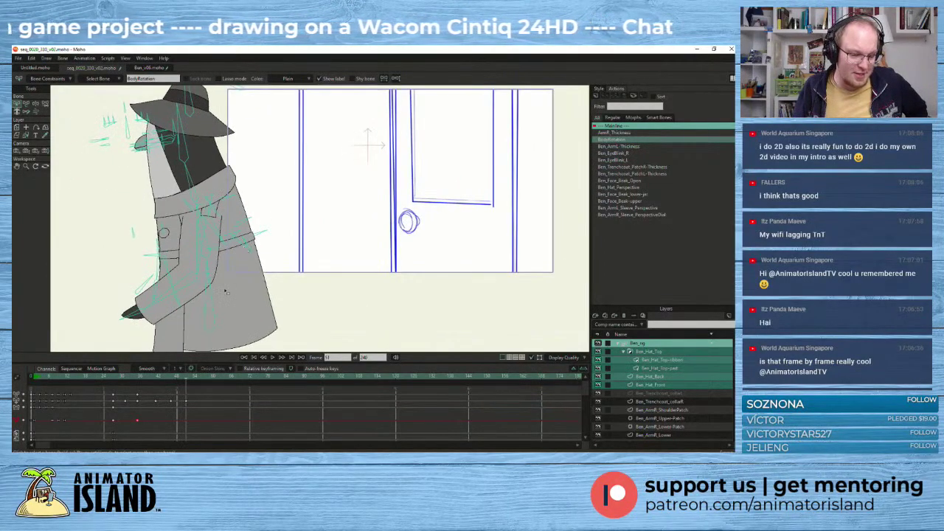
pyautogui.moveTo(189, 379); pyautogui.dragTo(205, 381)
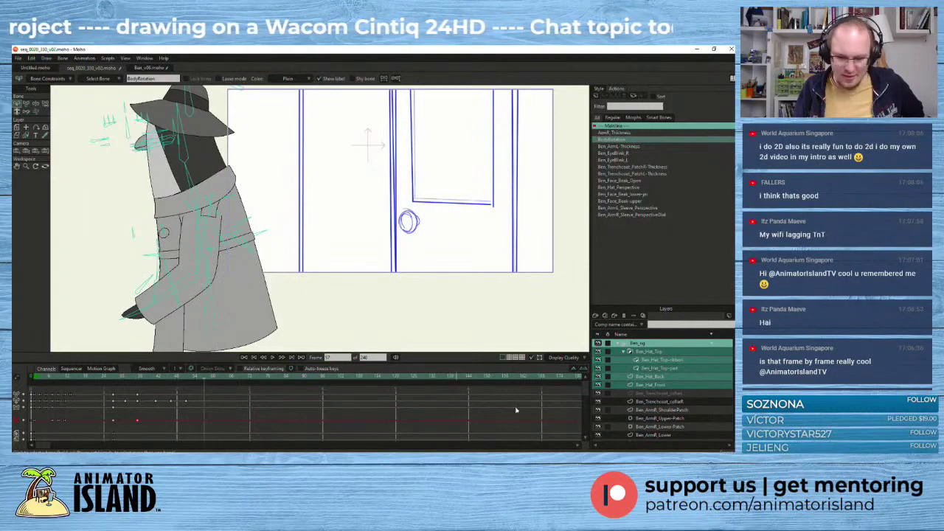
pyautogui.click(648, 403)
pyautogui.click(648, 345)
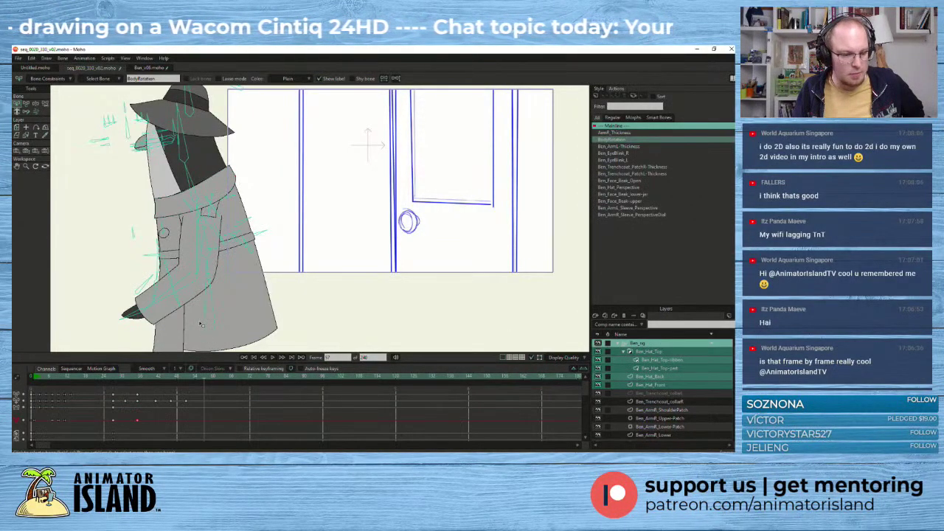
pyautogui.click(27, 103)
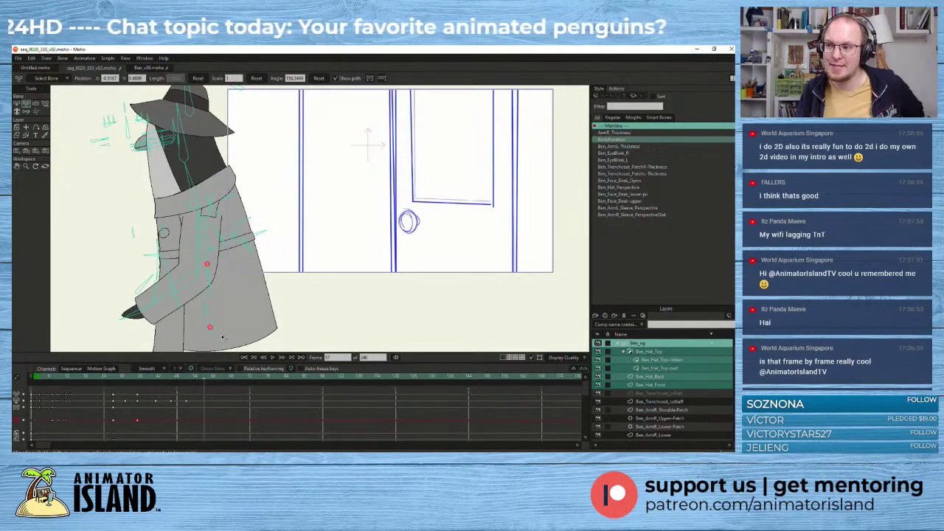
pyautogui.scroll(3, 258, 295)
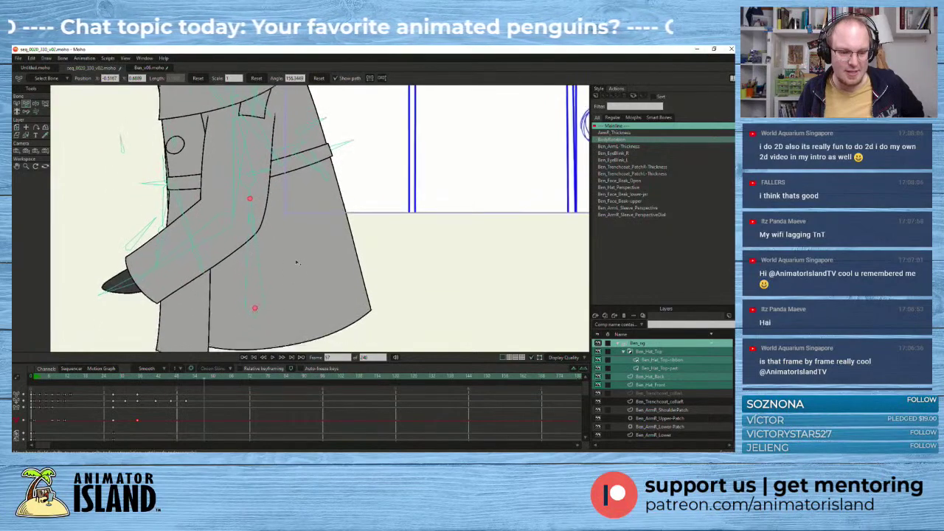
pyautogui.moveTo(297, 263); pyautogui.dragTo(306, 251)
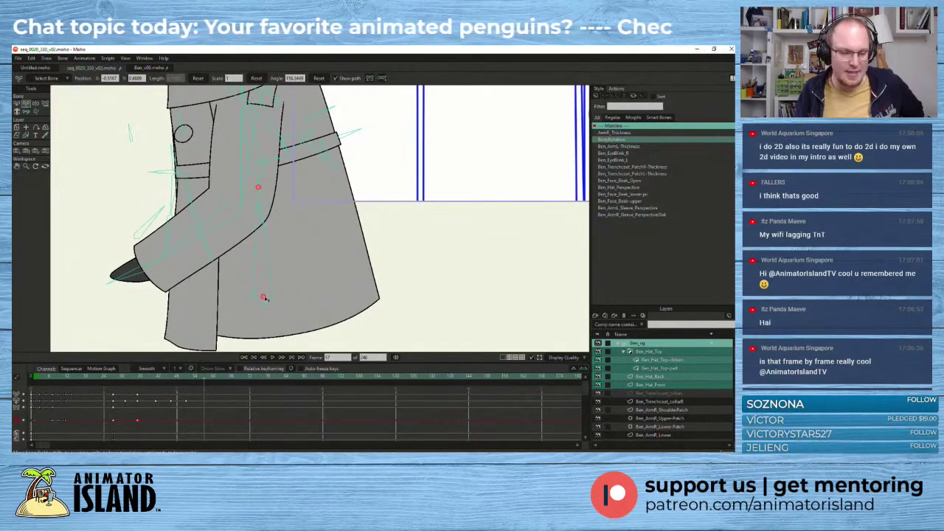
pyautogui.moveTo(265, 298); pyautogui.dragTo(195, 308)
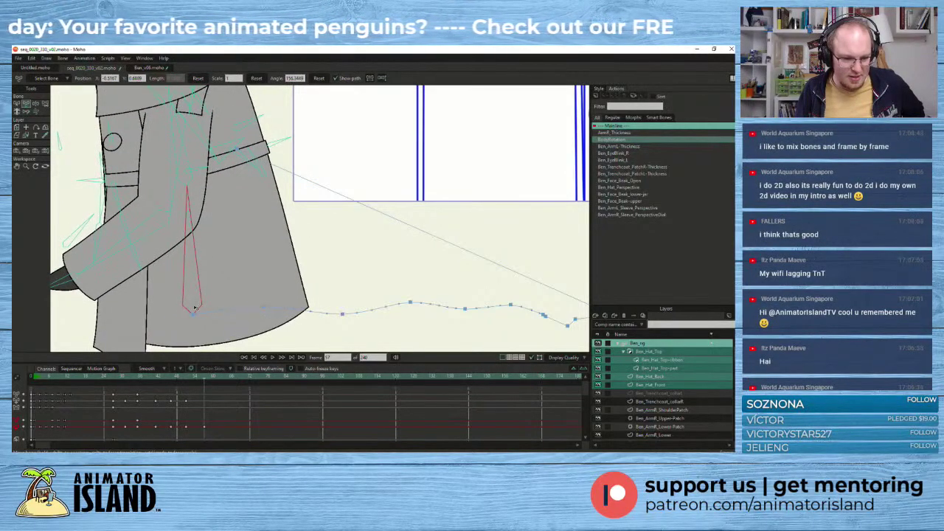
# - Play back the turn and extended exit repeatedly from around frame 27 to judge the walk-out timing
pyautogui.scroll(-3, 211, 284)
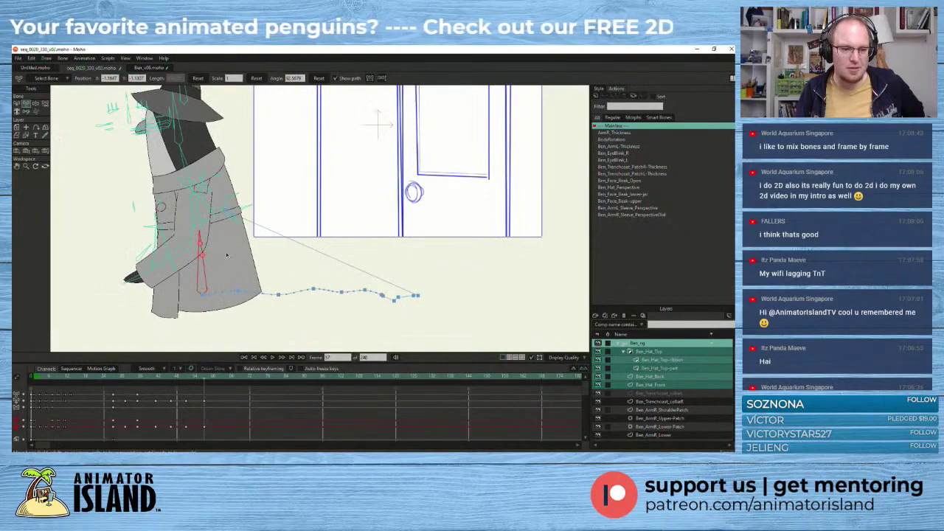
pyautogui.moveTo(227, 256); pyautogui.dragTo(152, 298)
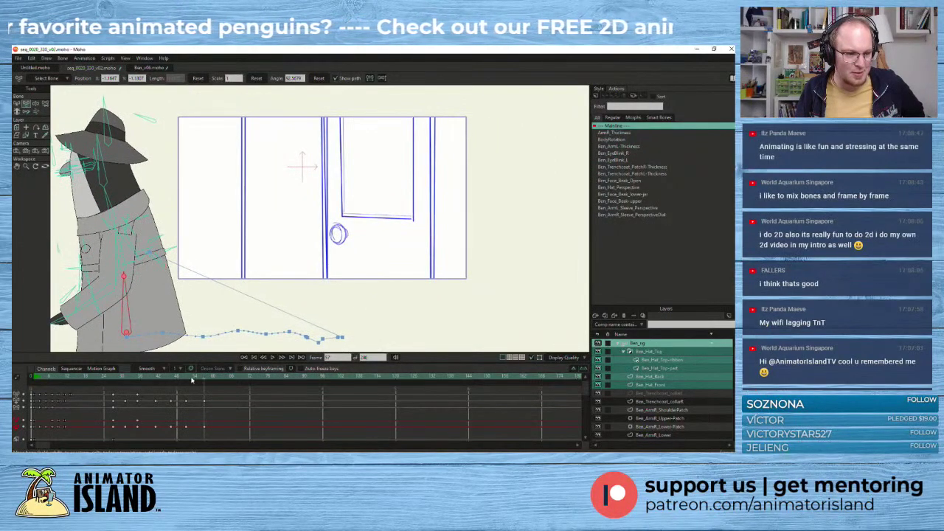
pyautogui.moveTo(191, 379); pyautogui.dragTo(115, 379)
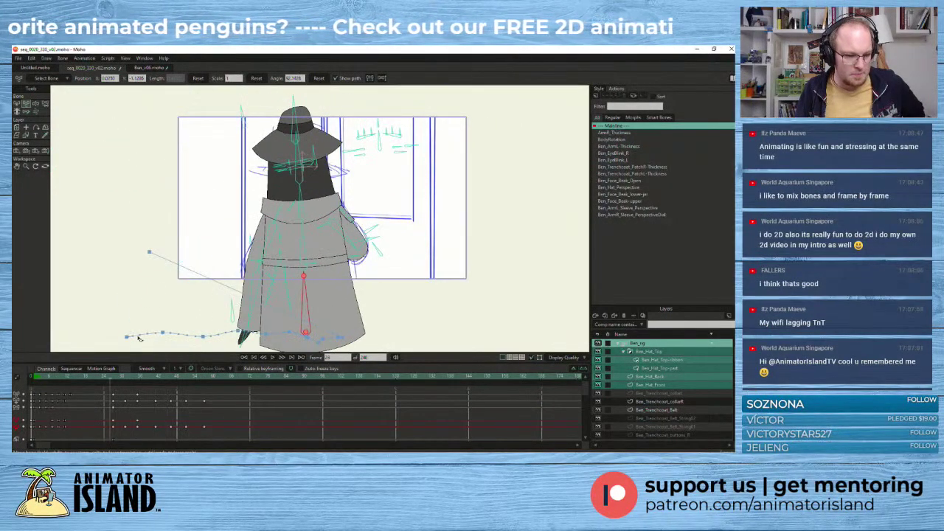
pyautogui.scroll(3, 140, 256)
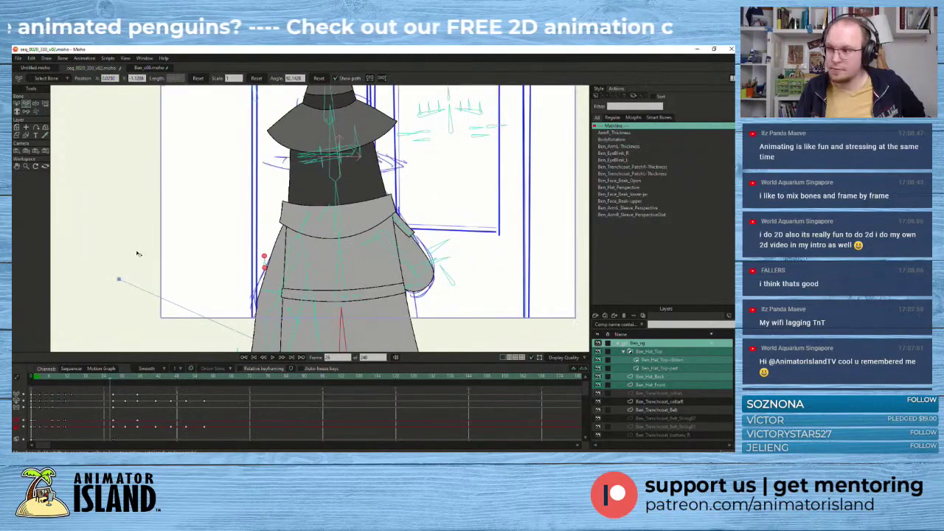
pyautogui.moveTo(138, 254); pyautogui.dragTo(122, 266)
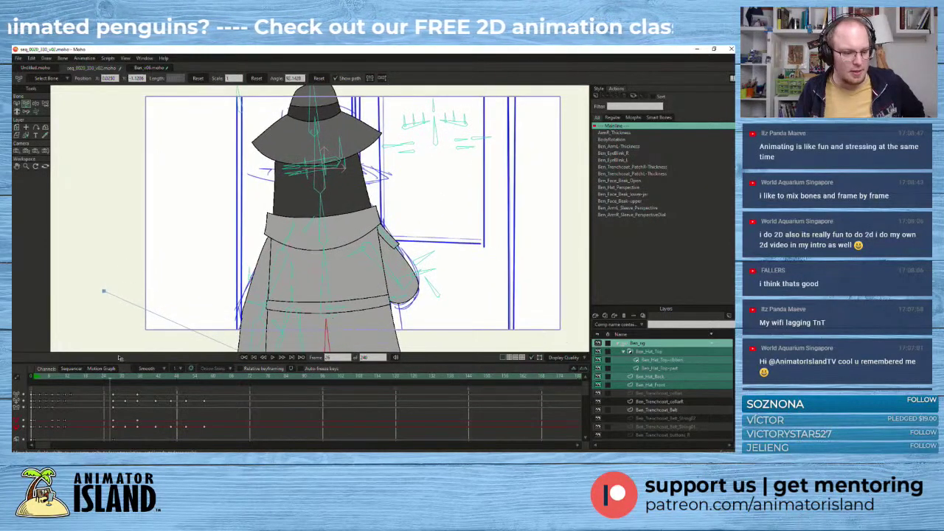
pyautogui.click(275, 358)
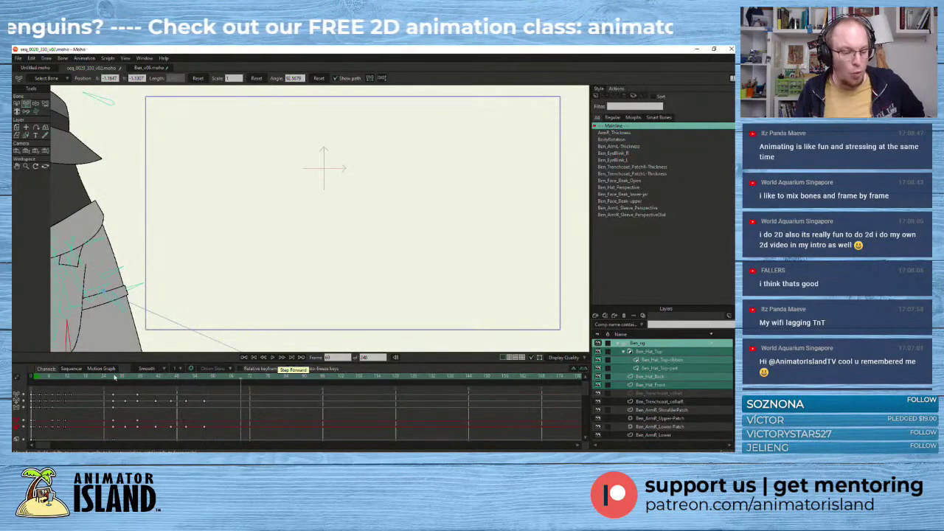
pyautogui.click(270, 358)
pyautogui.click(271, 358)
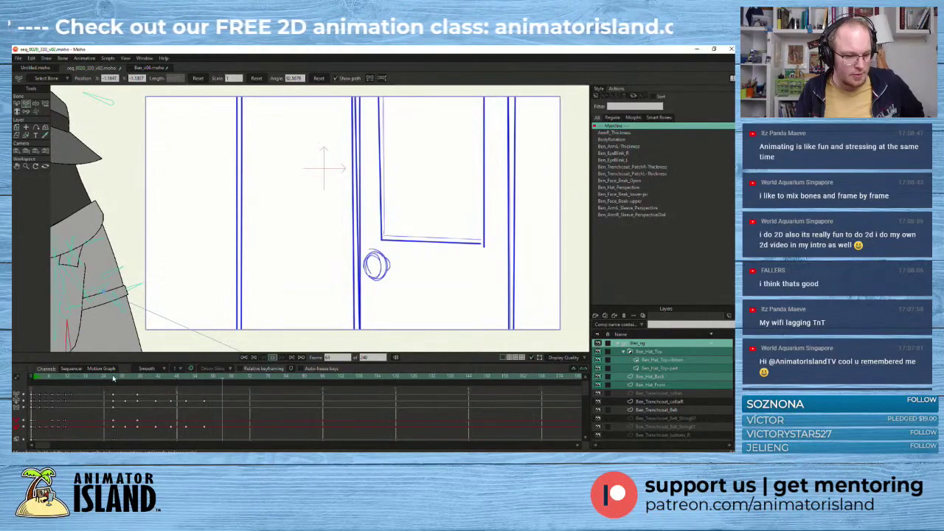
pyautogui.click(112, 377)
pyautogui.click(272, 357)
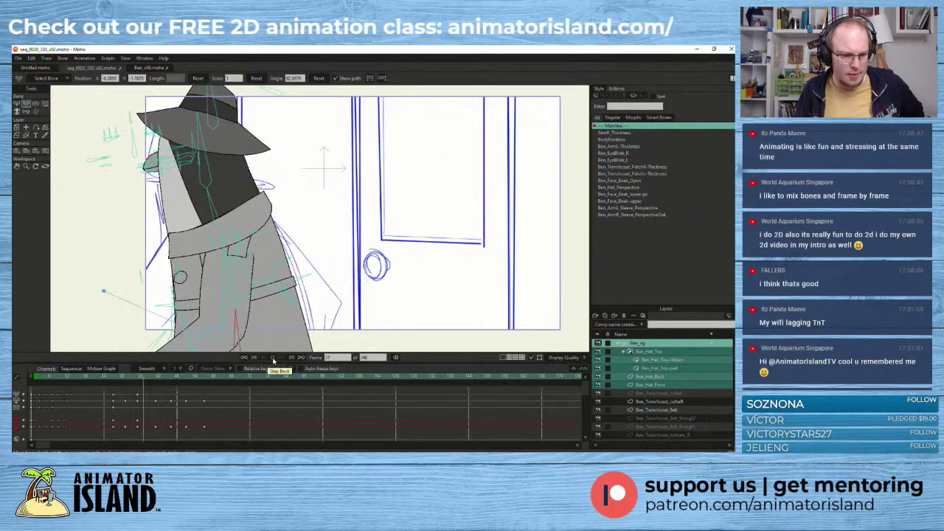
pyautogui.click(115, 380)
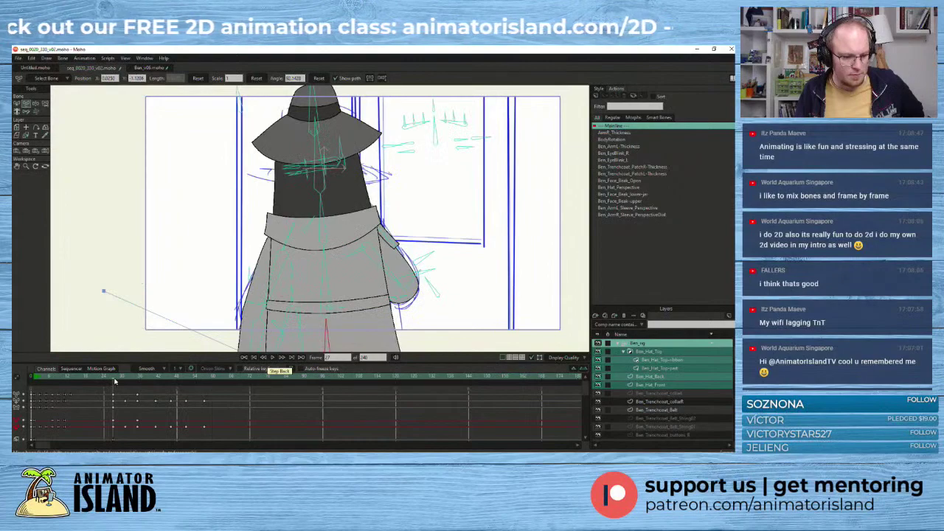
pyautogui.click(273, 357)
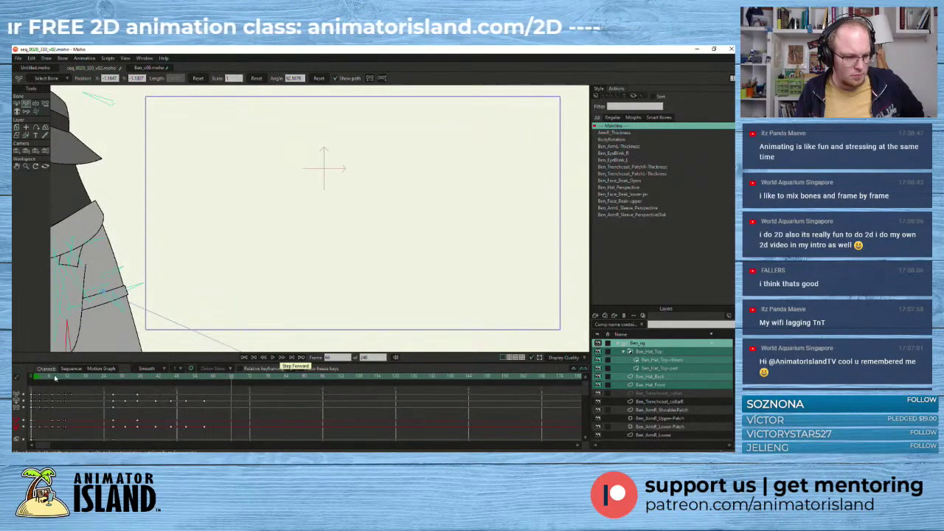
# - Play the whole shot repeatedly from its opening frames, and check the penguin's exit pose at frame 57
pyautogui.moveTo(54, 379); pyautogui.dragTo(33, 380)
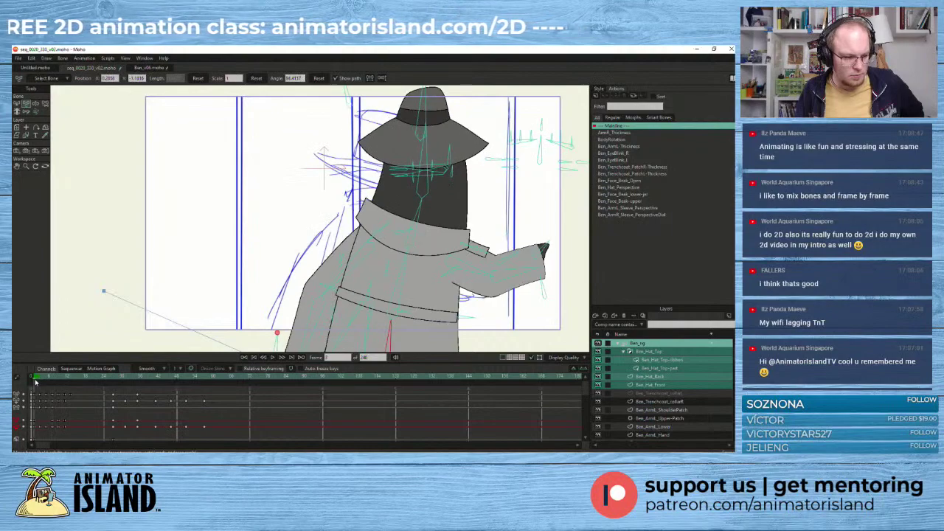
pyautogui.click(273, 358)
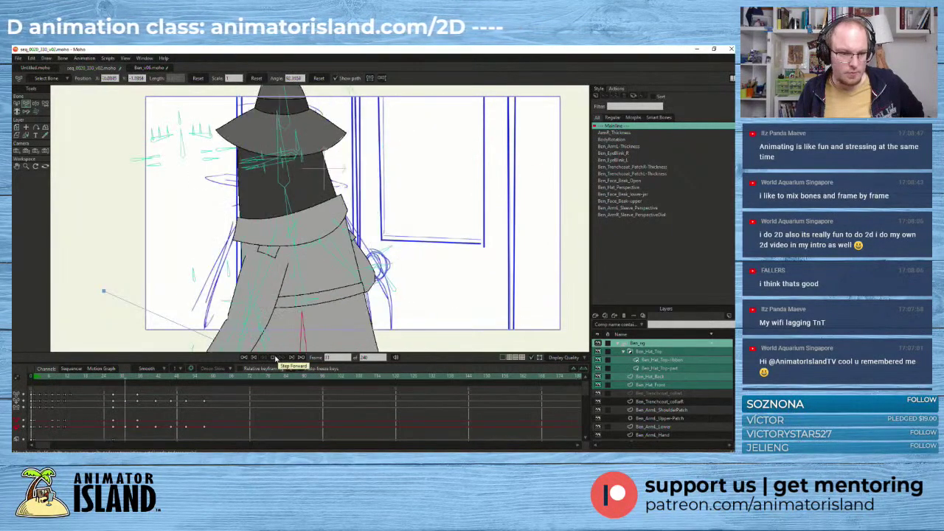
pyautogui.click(40, 380)
pyautogui.click(272, 358)
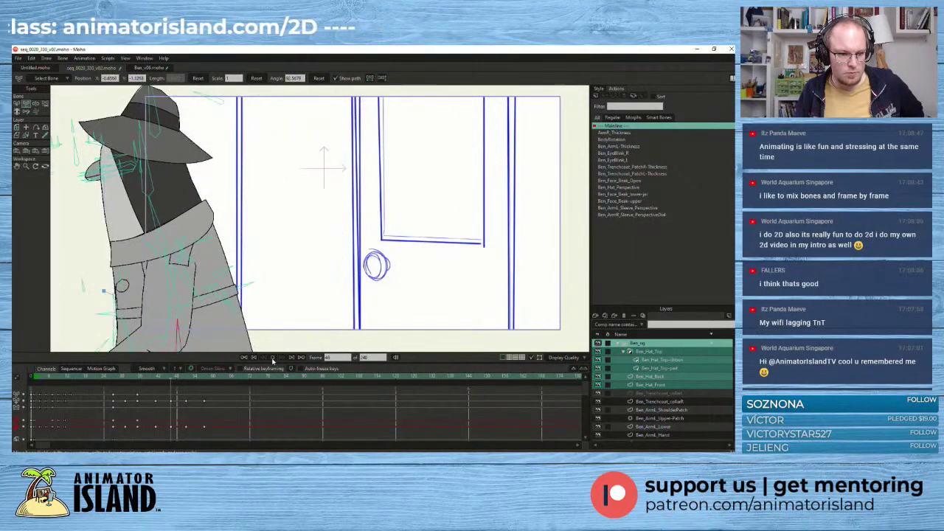
pyautogui.click(36, 379)
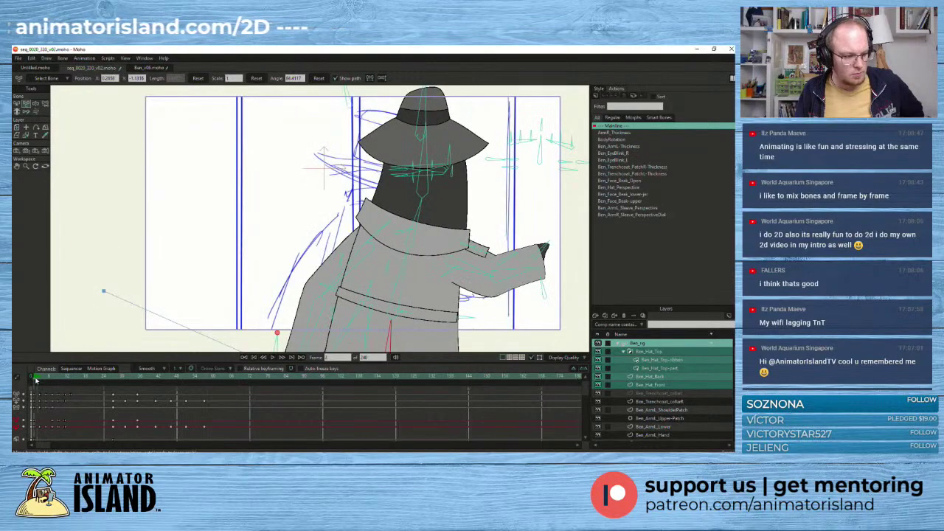
pyautogui.click(274, 358)
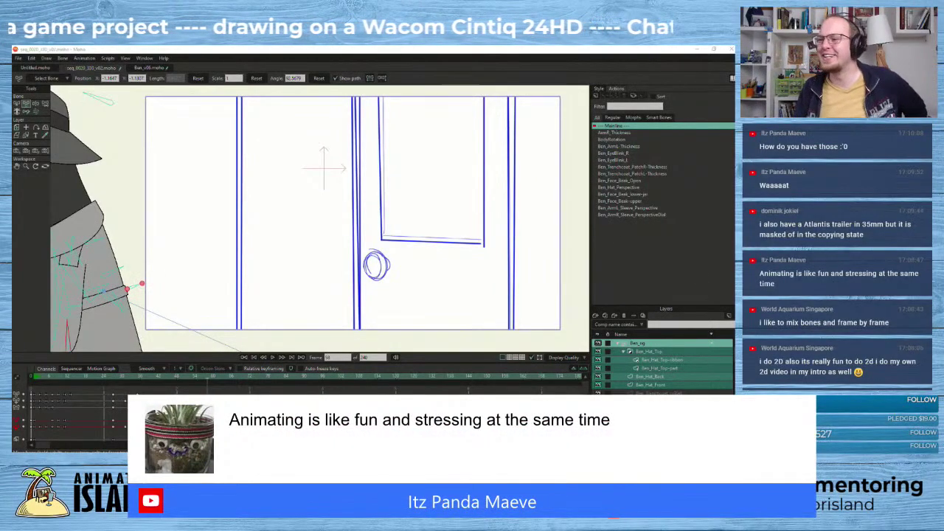
pyautogui.click(45, 380)
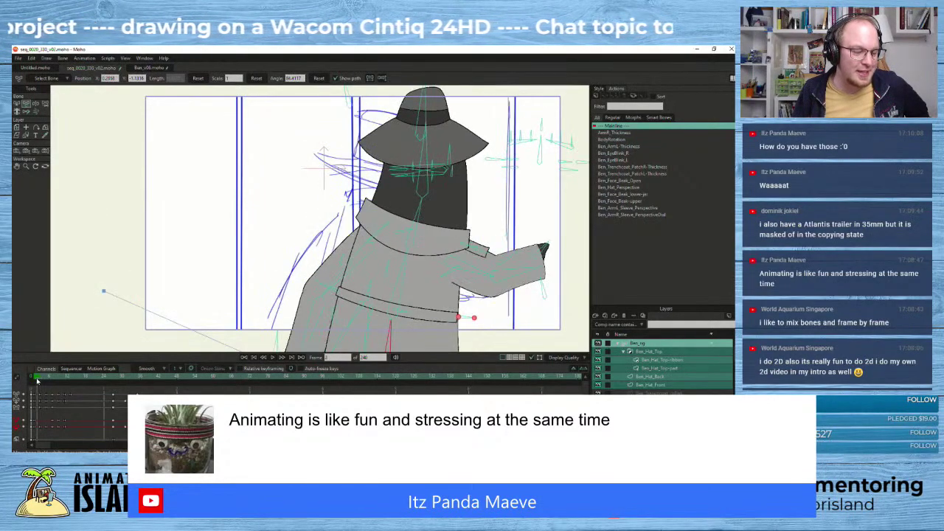
pyautogui.click(273, 358)
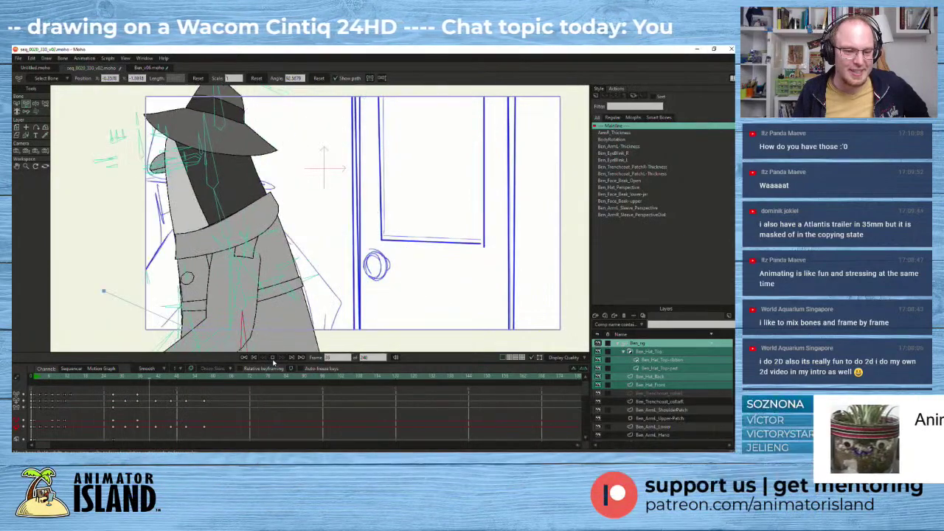
pyautogui.click(208, 380)
pyautogui.click(205, 381)
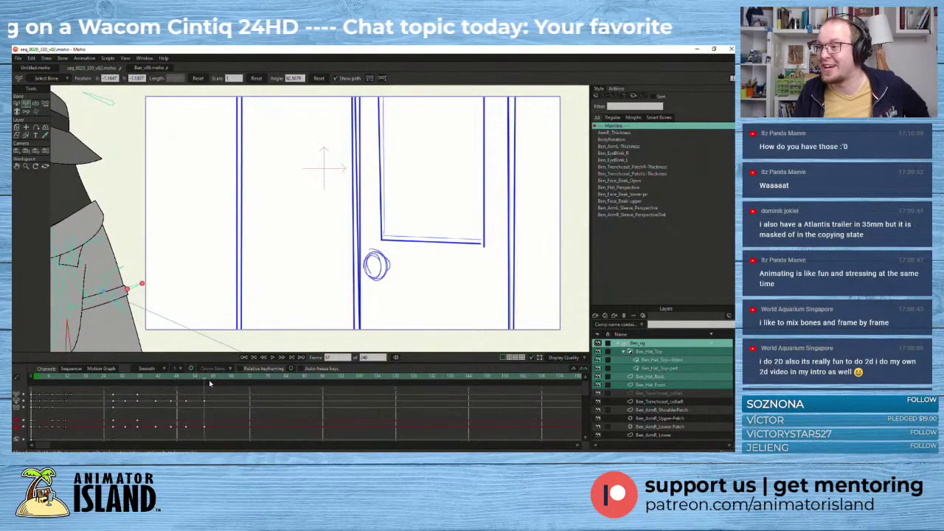
pyautogui.scroll(-2, 177, 316)
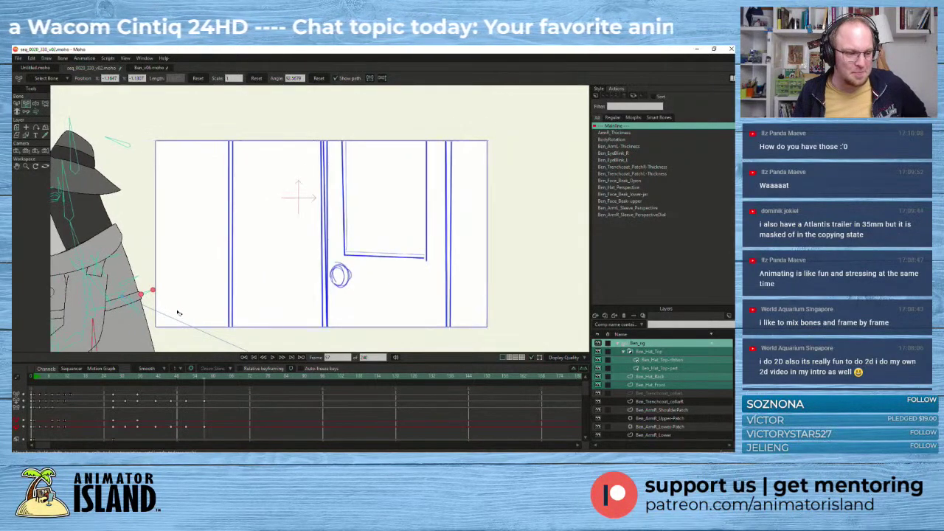
pyautogui.moveTo(177, 312); pyautogui.dragTo(238, 312)
pyautogui.click(239, 313)
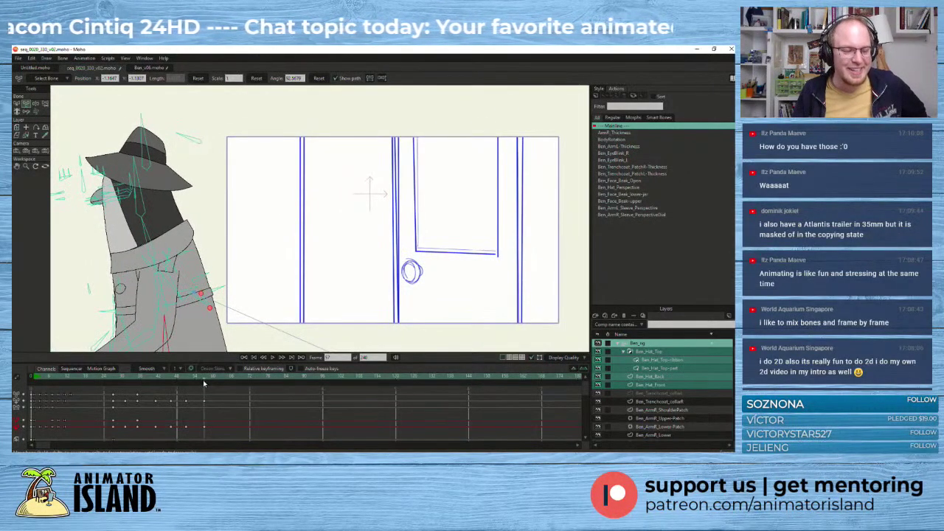
# - At frame 35, rotate the BodyRotation bone above the penguin's head to about 163 degrees to adjust the profile view
pyautogui.moveTo(181, 382); pyautogui.dragTo(137, 394)
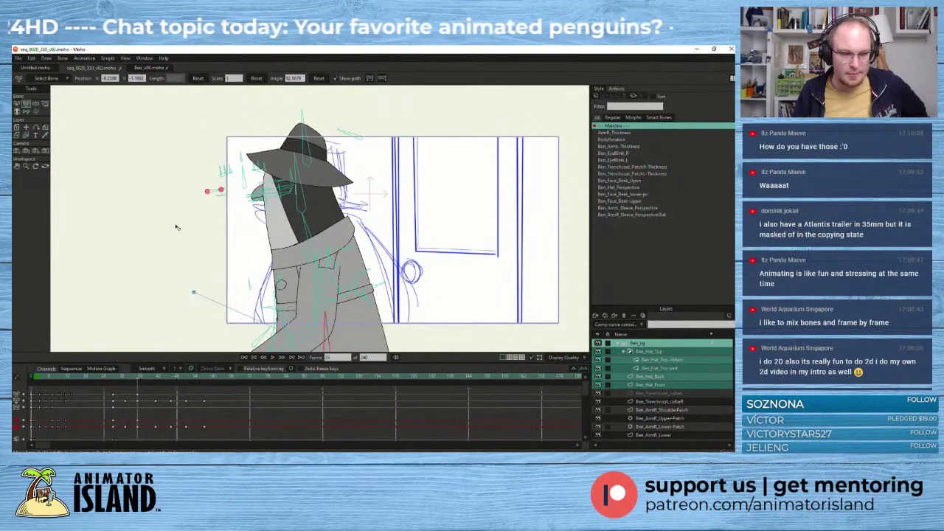
pyautogui.click(220, 166)
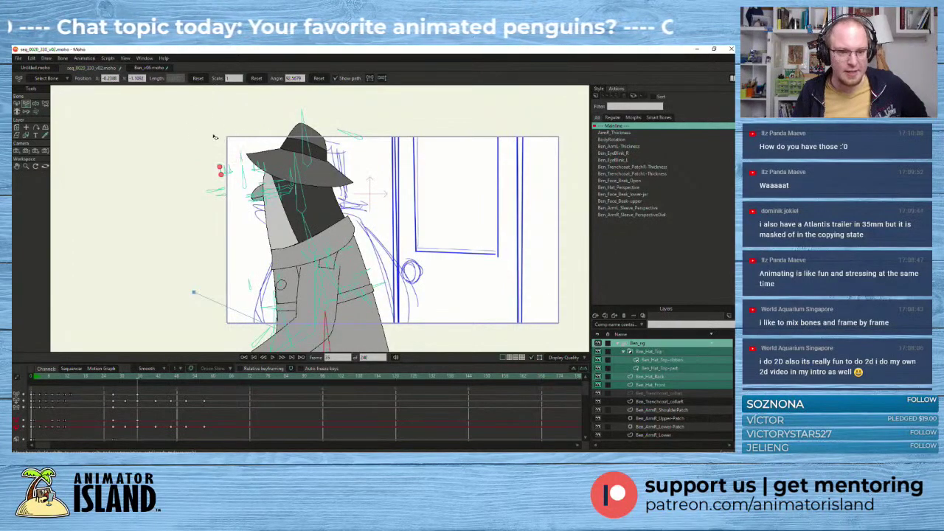
pyautogui.scroll(-1, 358, 131)
pyautogui.moveTo(272, 128); pyautogui.dragTo(281, 156)
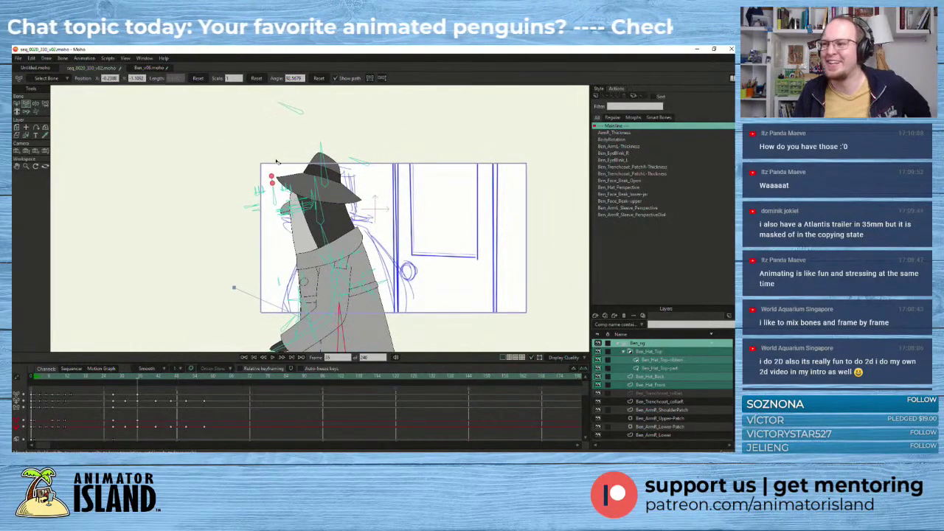
pyautogui.click(292, 109)
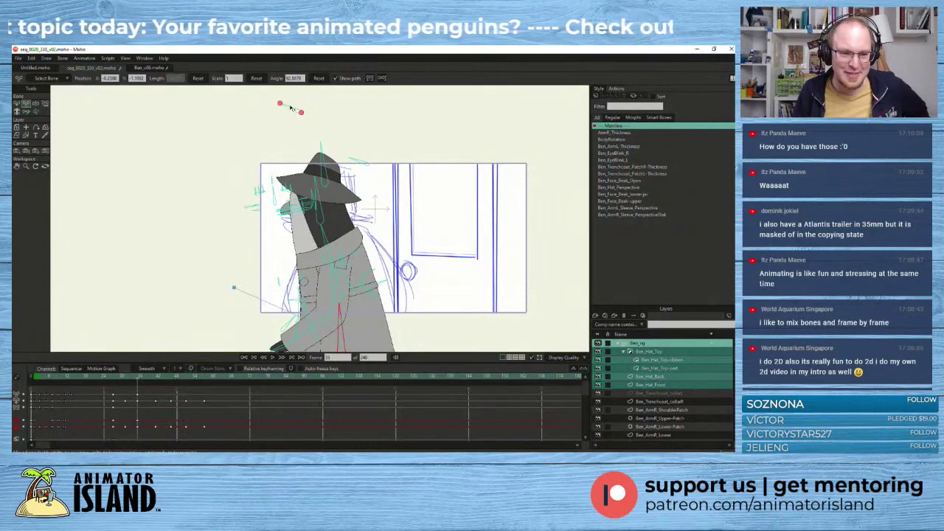
pyautogui.moveTo(290, 108); pyautogui.dragTo(287, 109)
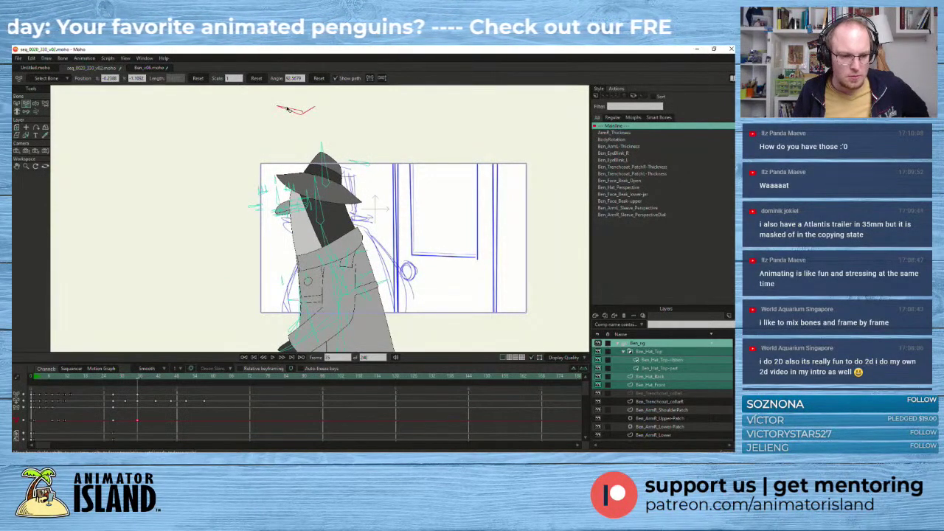
pyautogui.moveTo(288, 109); pyautogui.dragTo(288, 109)
pyautogui.scroll(3, 251, 229)
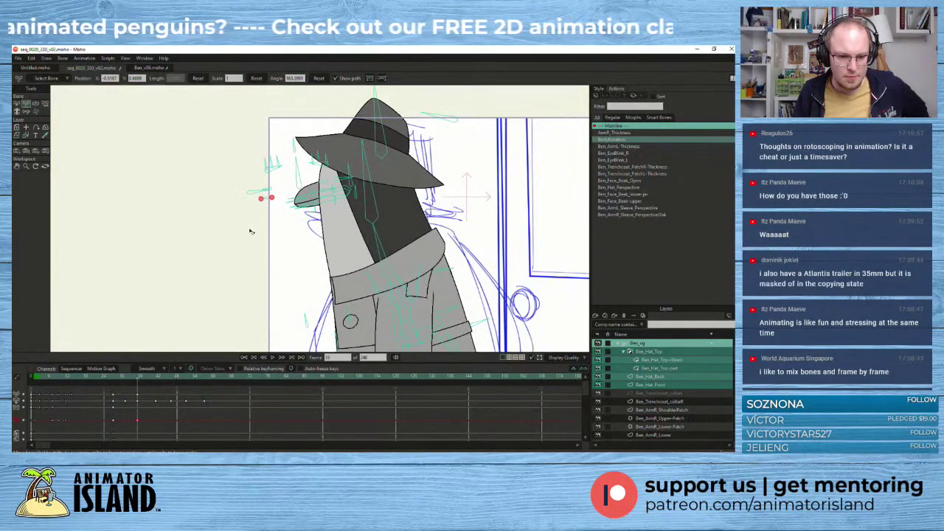
# - Play back the penguin's turn and walk-out repeatedly from frame 27 to judge the adjusted profile pose
pyautogui.scroll(-1, 253, 238)
pyautogui.moveTo(253, 238); pyautogui.dragTo(213, 228)
pyautogui.scroll(-3, 213, 229)
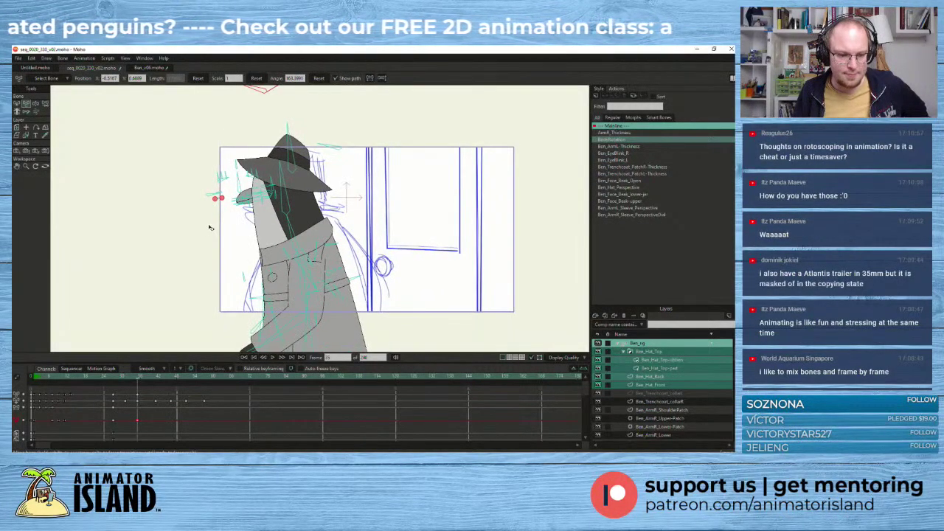
pyautogui.scroll(1, 211, 228)
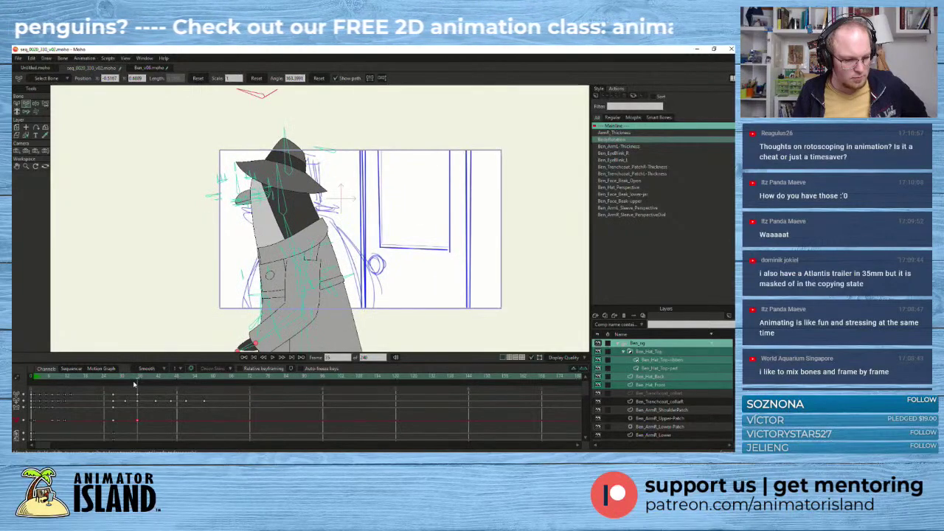
pyautogui.moveTo(138, 379); pyautogui.dragTo(113, 381)
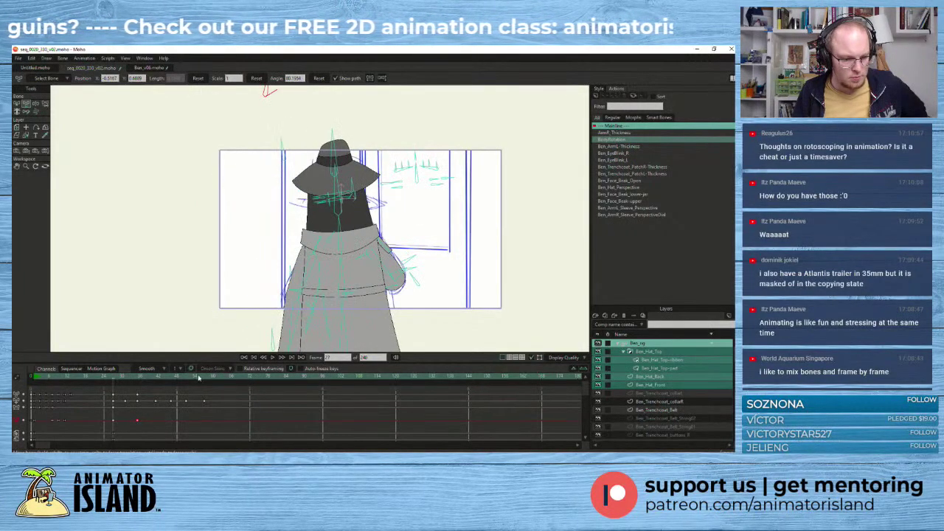
pyautogui.click(273, 358)
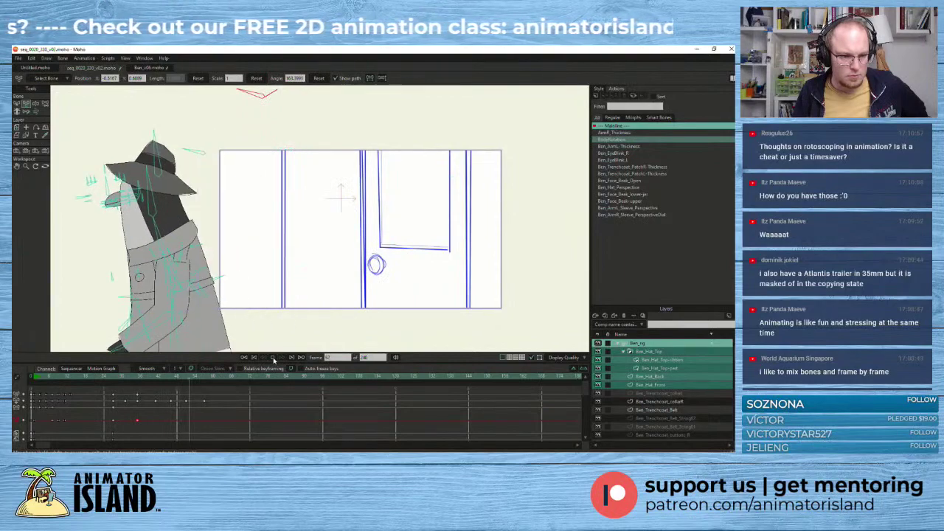
pyautogui.click(273, 358)
pyautogui.click(114, 380)
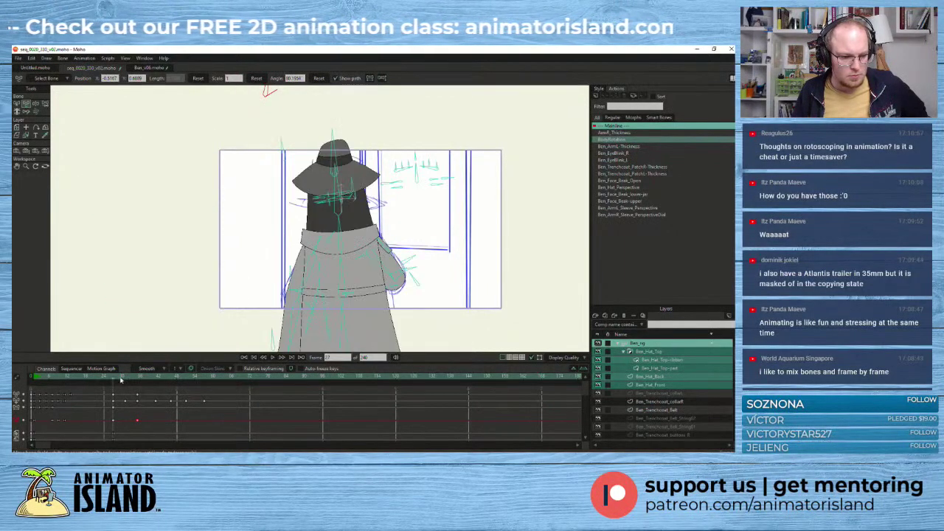
pyautogui.click(273, 358)
pyautogui.click(273, 359)
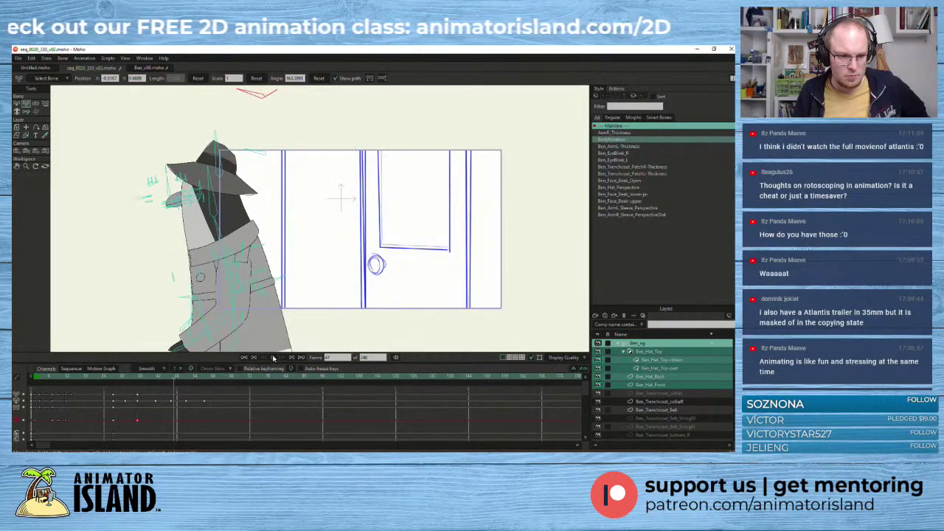
pyautogui.click(107, 376)
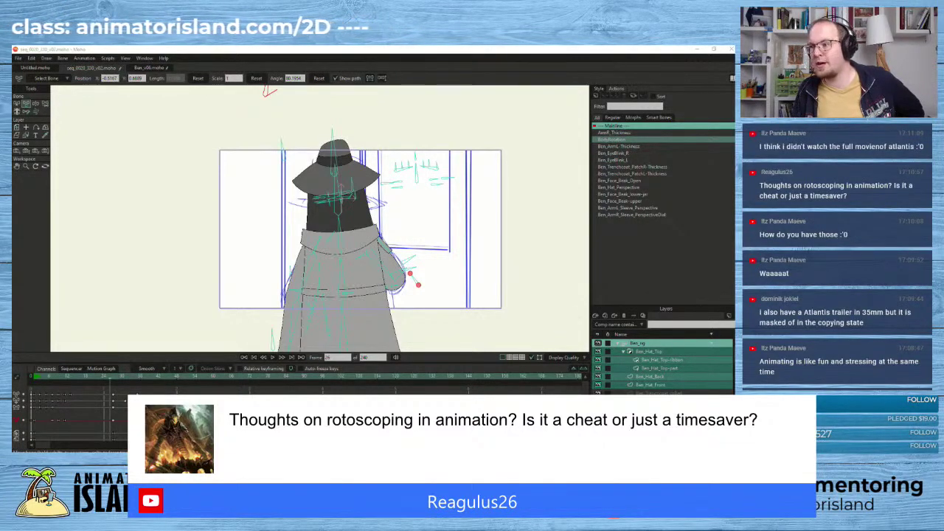
pyautogui.scroll(2, 233, 322)
pyautogui.moveTo(235, 265); pyautogui.dragTo(203, 298)
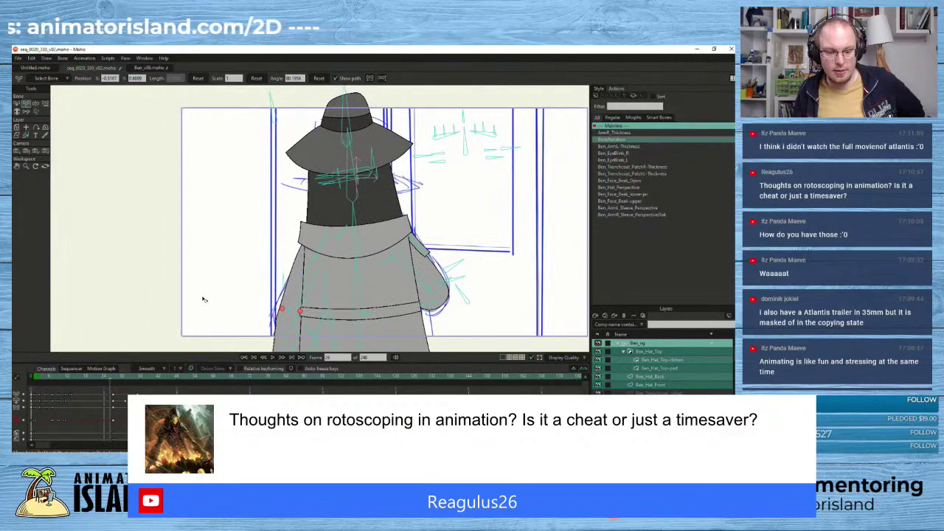
pyautogui.scroll(2, 204, 299)
pyautogui.scroll(-2, 203, 301)
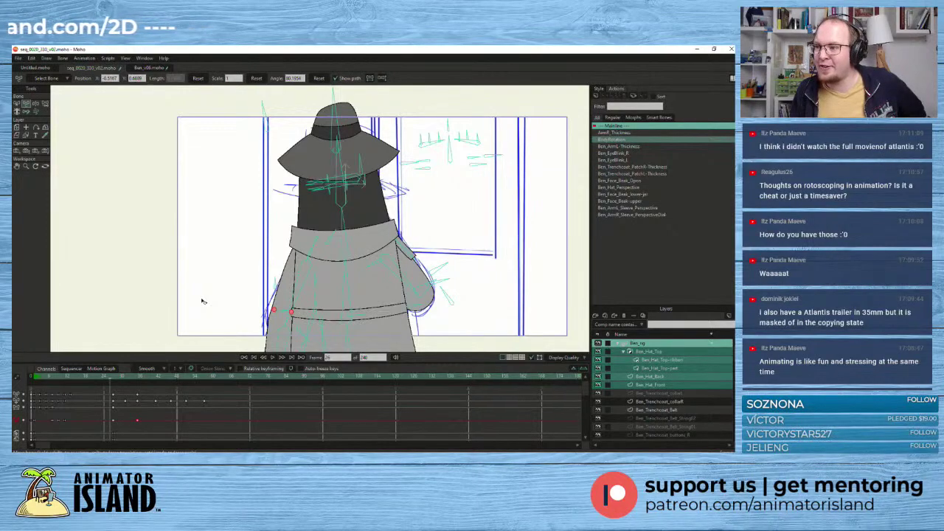
pyautogui.scroll(2, 203, 301)
pyautogui.scroll(-2, 203, 302)
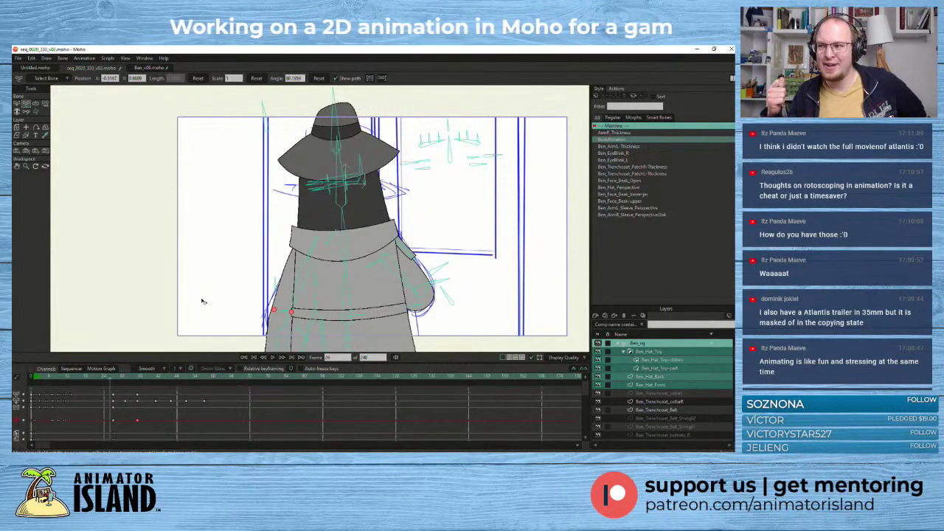
pyautogui.click(494, 156)
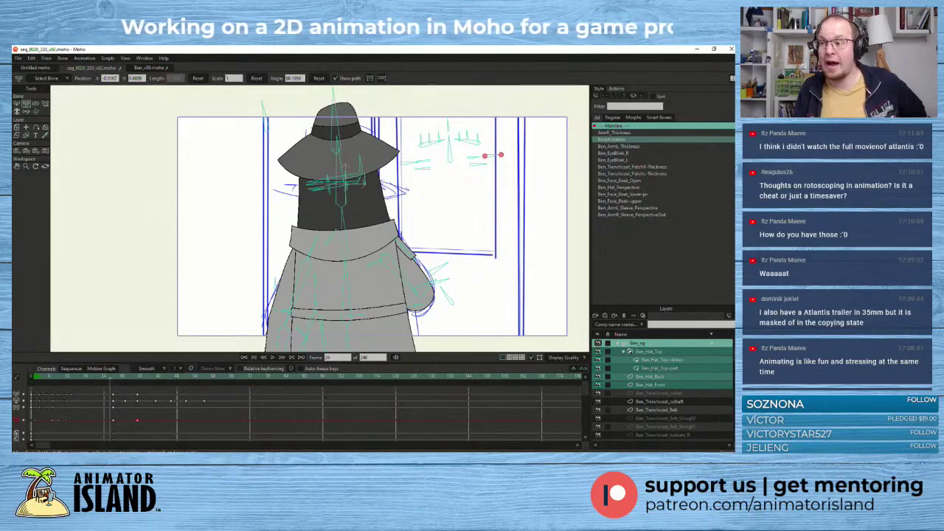
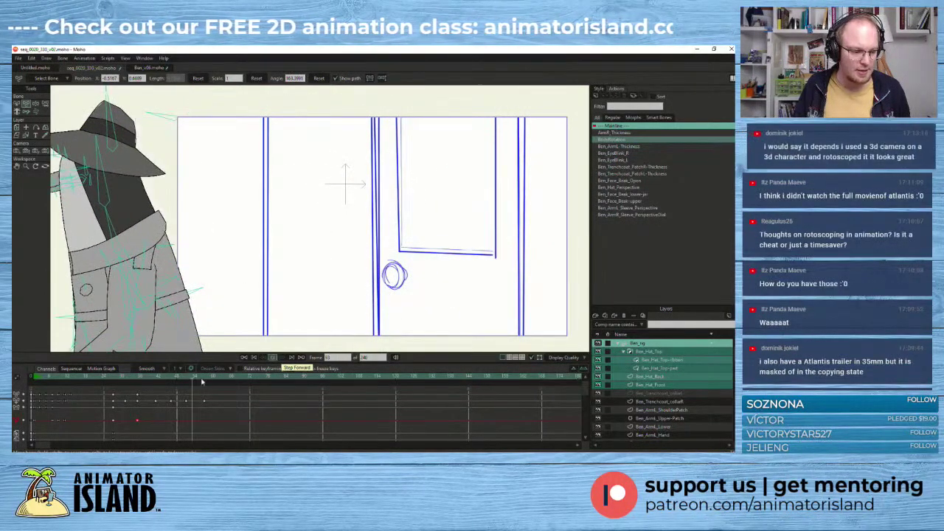
# - Select the penguin's main body bone at frame 35 with the Transform Bone tool to show its motion path
pyautogui.click(113, 380)
pyautogui.scroll(-2, 133, 241)
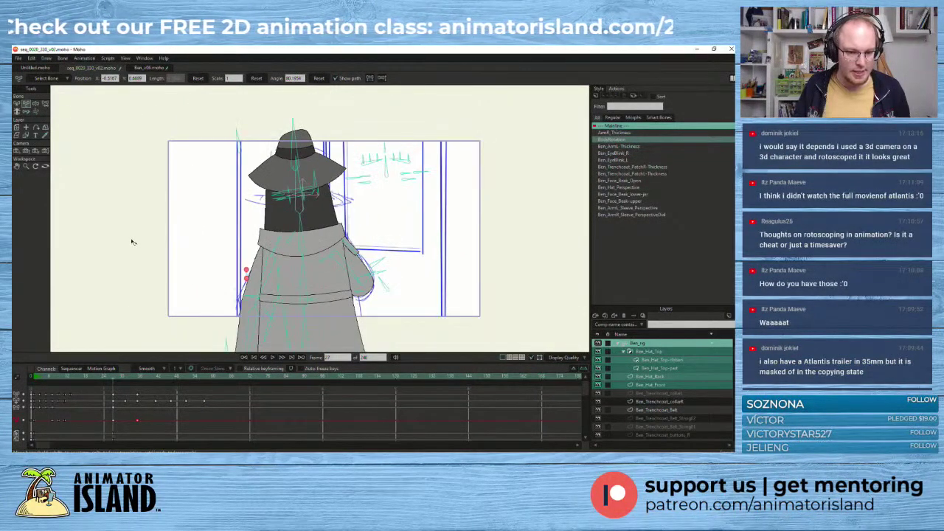
pyautogui.moveTo(116, 381); pyautogui.dragTo(141, 381)
pyautogui.scroll(2, 174, 265)
pyautogui.moveTo(165, 263); pyautogui.dragTo(154, 208)
pyautogui.scroll(-2, 158, 233)
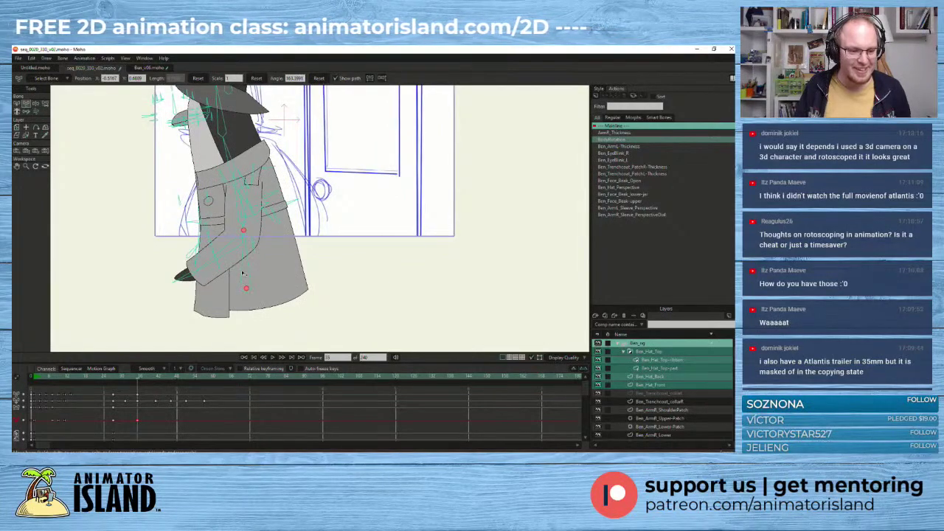
pyautogui.click(17, 104)
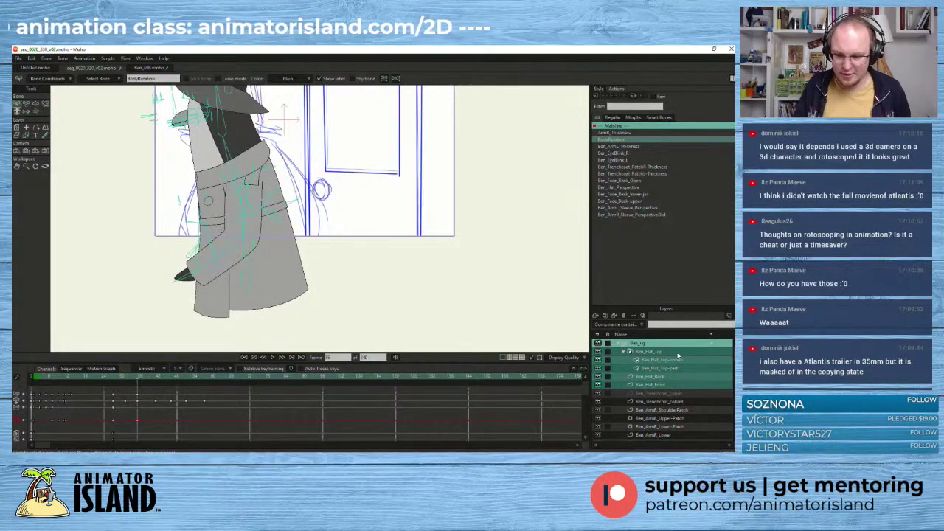
pyautogui.keyDown('ctrl'); pyautogui.click(644, 344); pyautogui.keyUp('ctrl')
pyautogui.keyDown('ctrl'); pyautogui.click(644, 344); pyautogui.keyUp('ctrl')
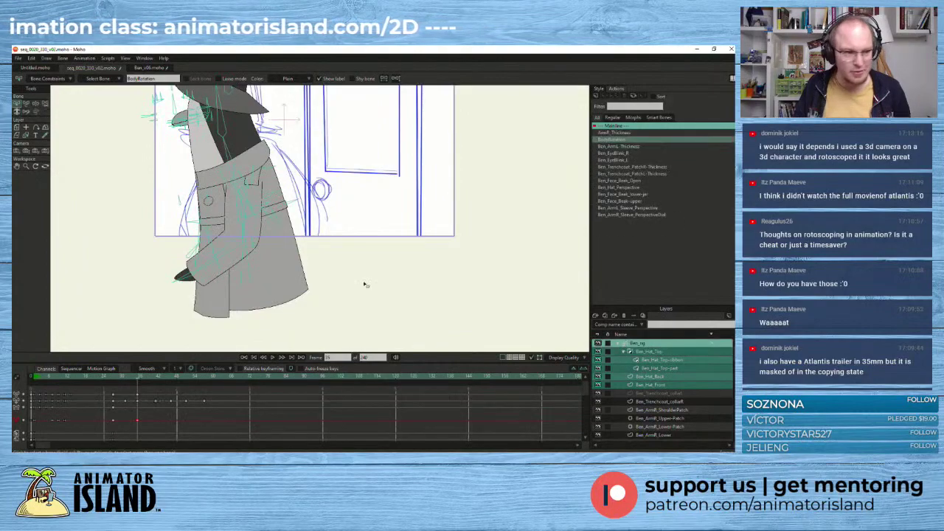
pyautogui.click(25, 103)
pyautogui.click(247, 290)
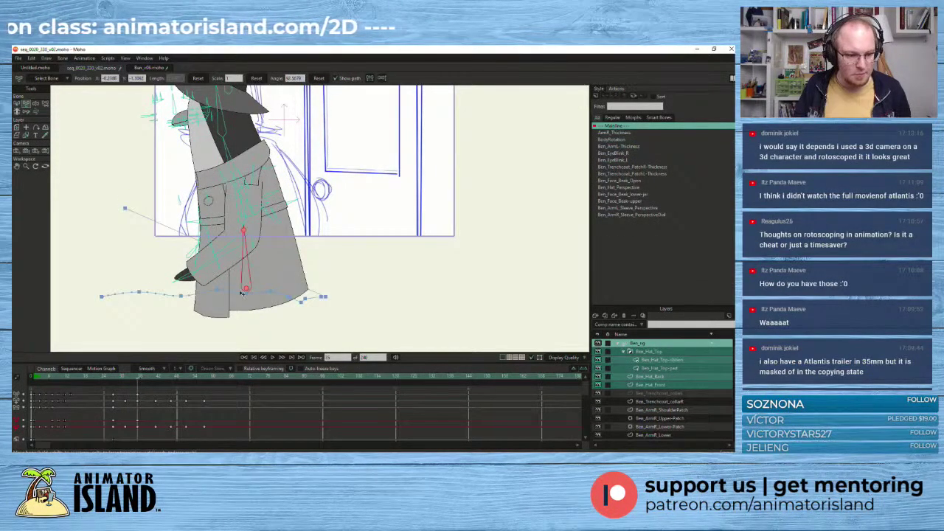
# - Set the interpolation of the main body bone's walk-out keyframes from frame 27 to 57 to Ease In/Out
pyautogui.scroll(2, 185, 255)
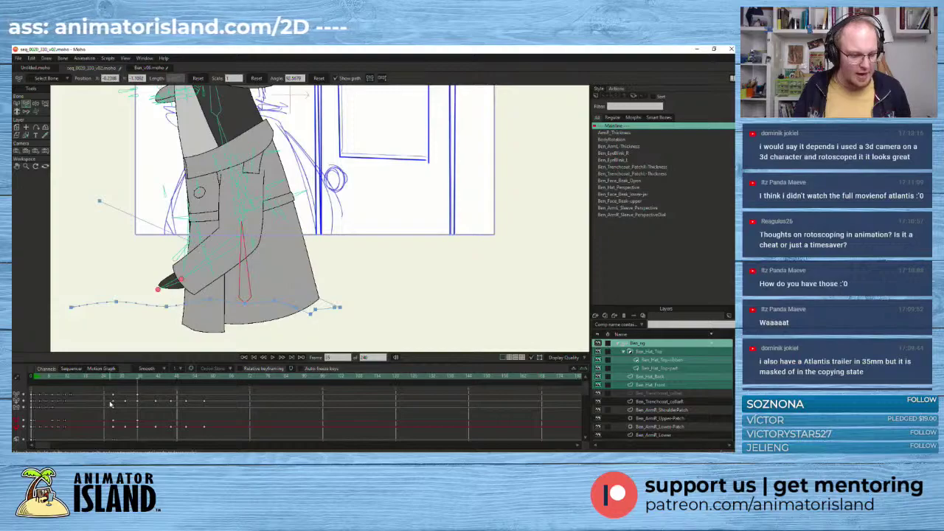
pyautogui.click(136, 402)
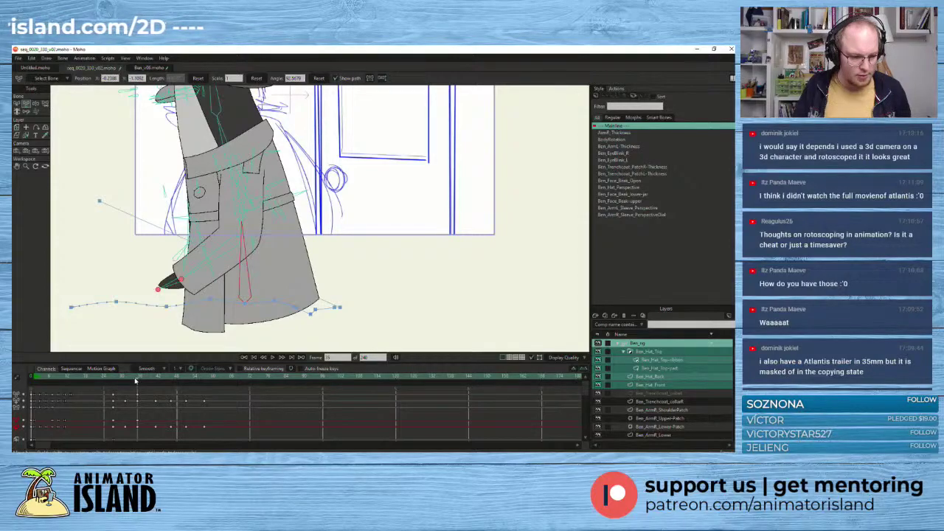
pyautogui.moveTo(135, 381); pyautogui.dragTo(133, 382)
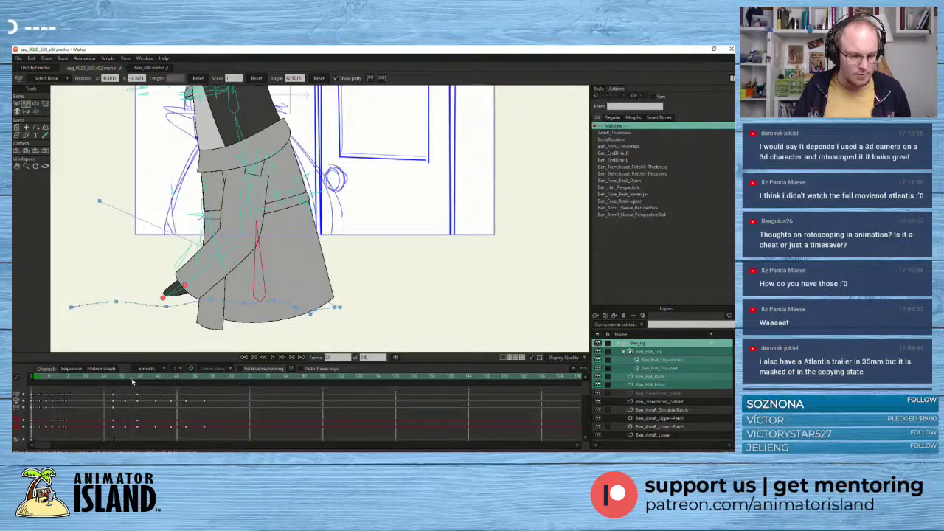
pyautogui.scroll(4, 252, 311)
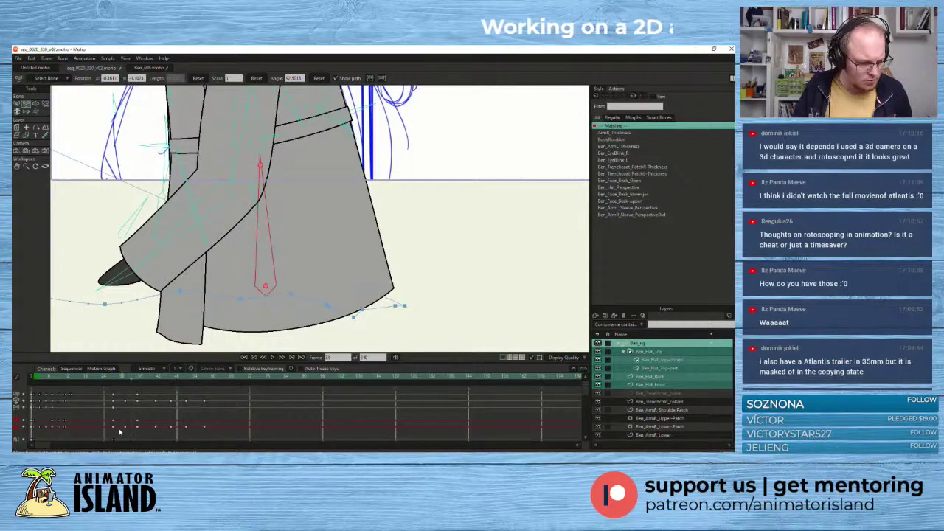
pyautogui.moveTo(108, 428); pyautogui.dragTo(212, 436)
pyautogui.rightClick(204, 431)
pyautogui.moveTo(221, 431)
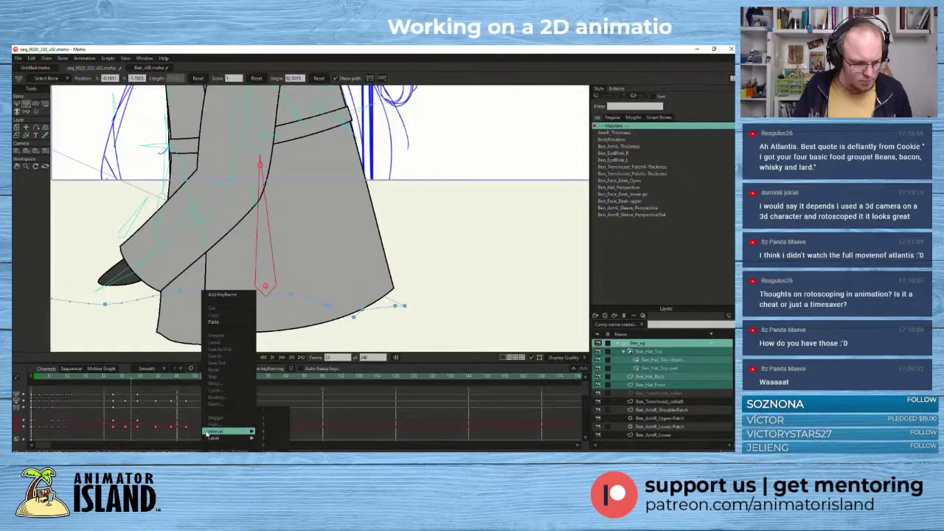
pyautogui.rightClick(185, 430)
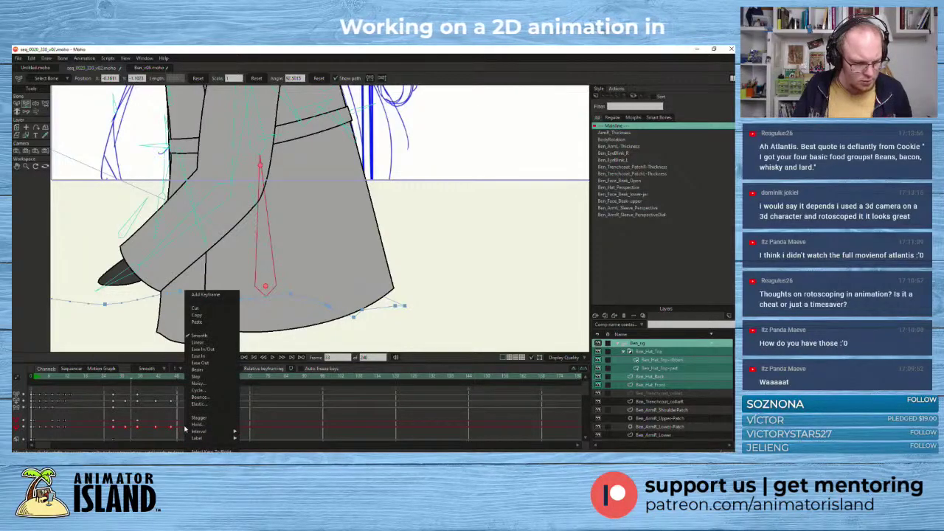
pyautogui.click(213, 351)
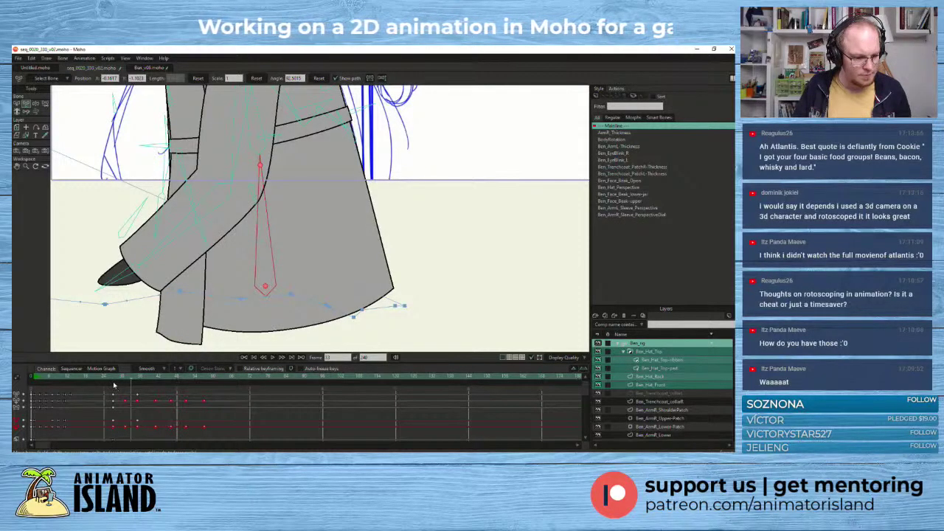
# - Scrub through the walk-out and play it repeatedly from frame 27 to judge the eased body movement
pyautogui.moveTo(114, 384); pyautogui.dragTo(171, 383)
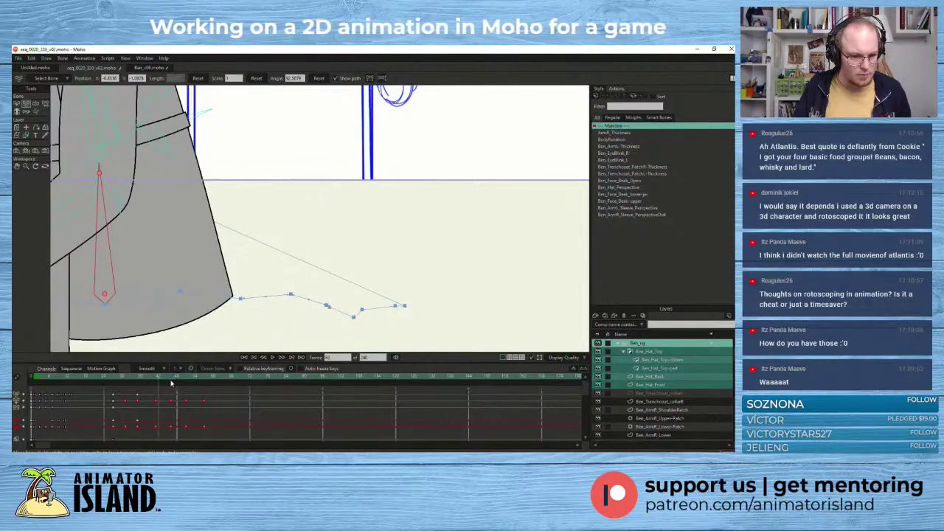
pyautogui.scroll(-2, 136, 200)
pyautogui.moveTo(137, 203); pyautogui.dragTo(183, 287)
pyautogui.scroll(-3, 182, 257)
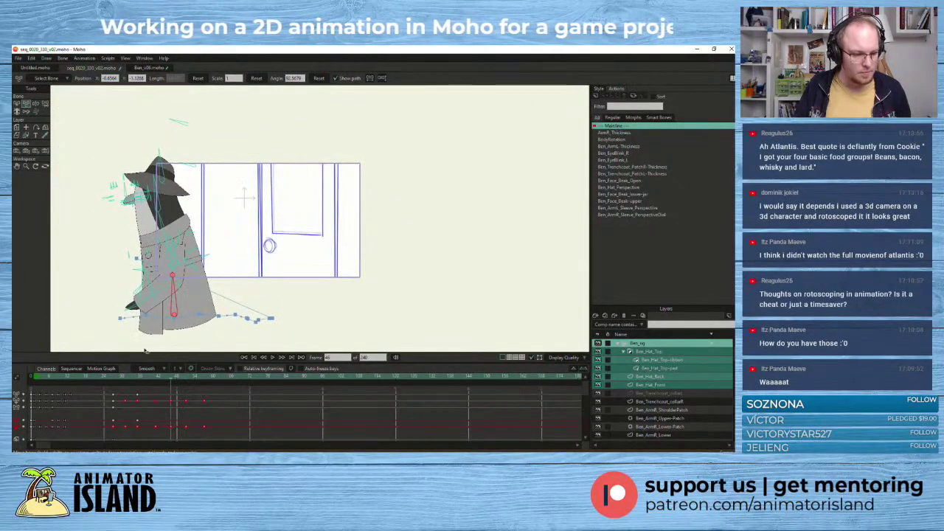
pyautogui.click(113, 380)
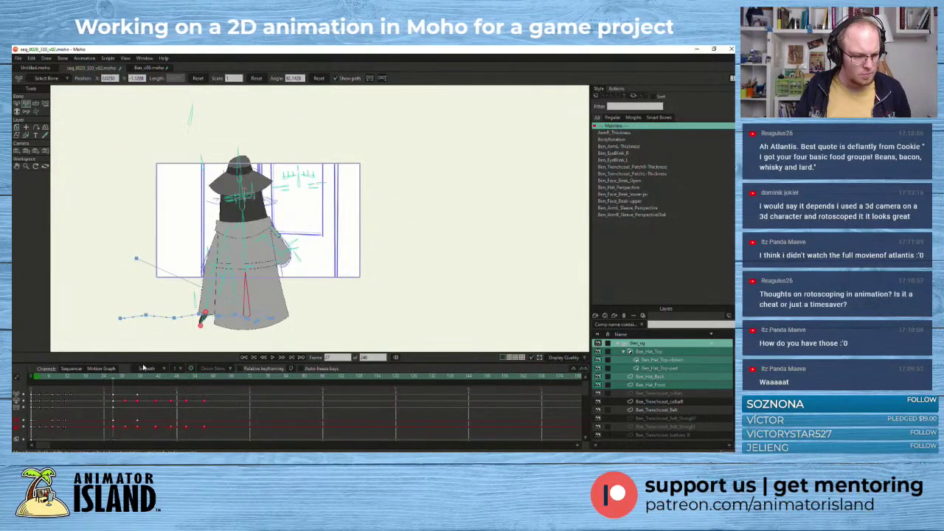
pyautogui.click(273, 358)
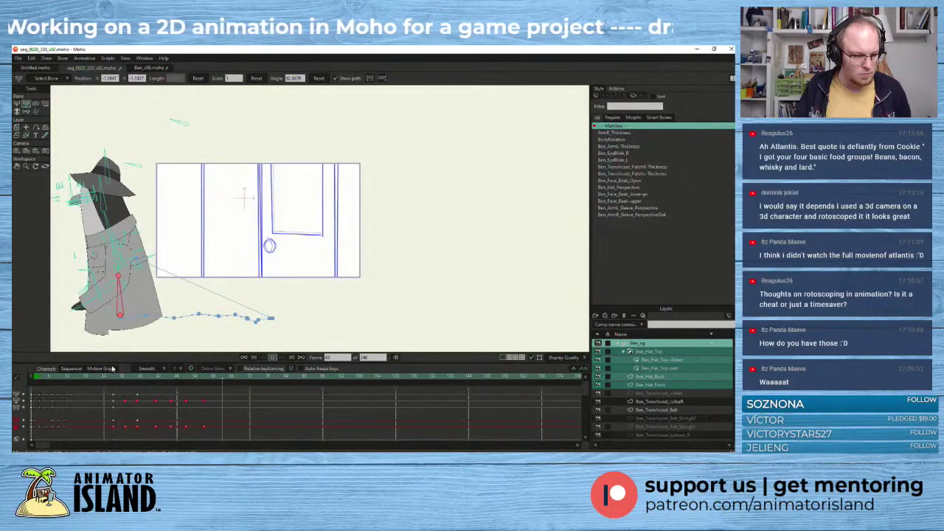
pyautogui.click(113, 380)
pyautogui.scroll(3, 165, 248)
pyautogui.moveTo(165, 248); pyautogui.dragTo(147, 281)
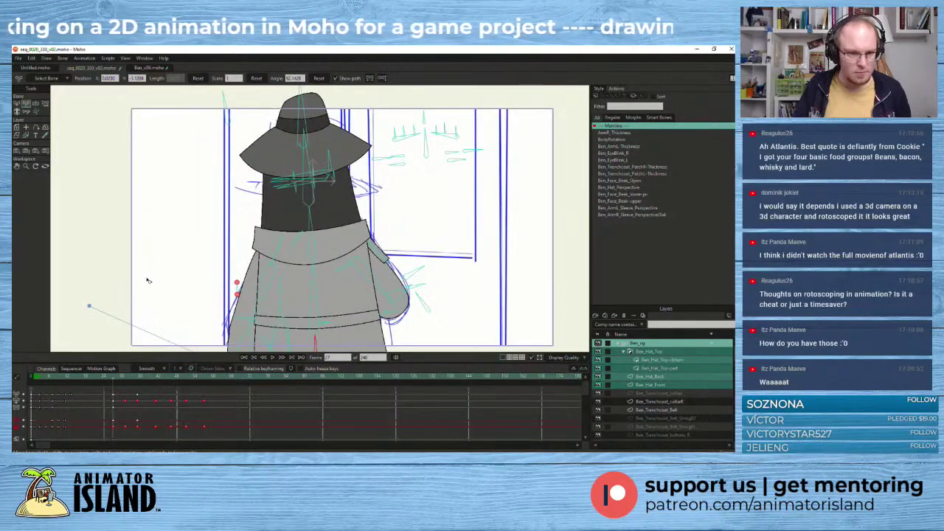
pyautogui.click(274, 358)
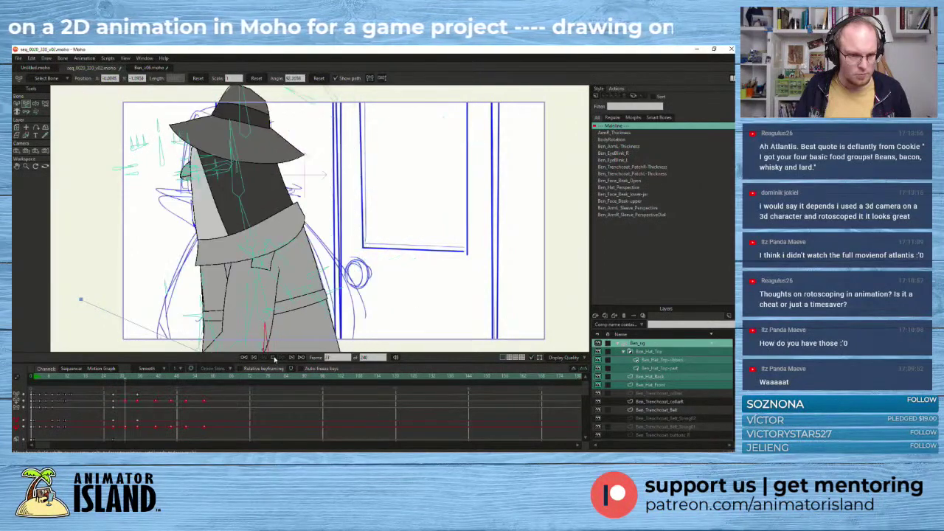
pyautogui.click(274, 359)
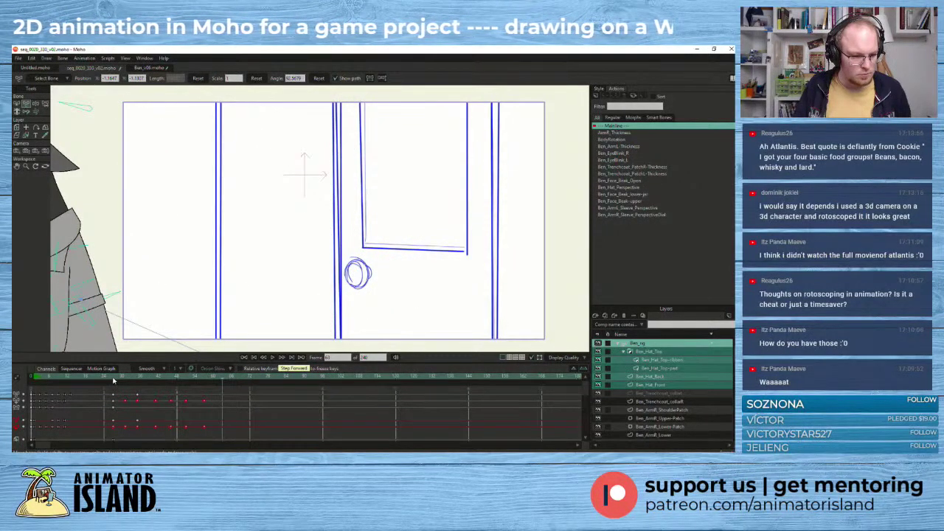
# - Hide the animatic video layer and play the turn and exit from frame 27 without the reference
pyautogui.click(113, 380)
pyautogui.scroll(-5, 649, 398)
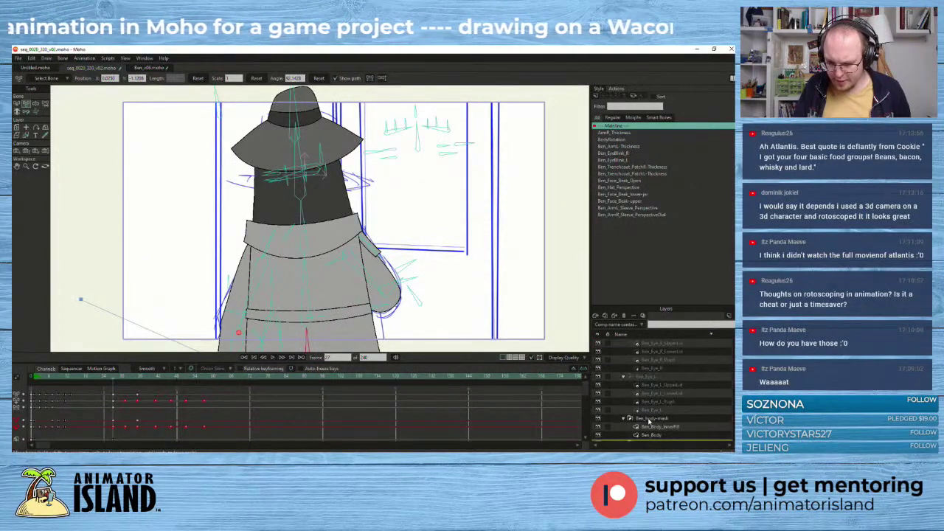
pyautogui.scroll(-10, 642, 413)
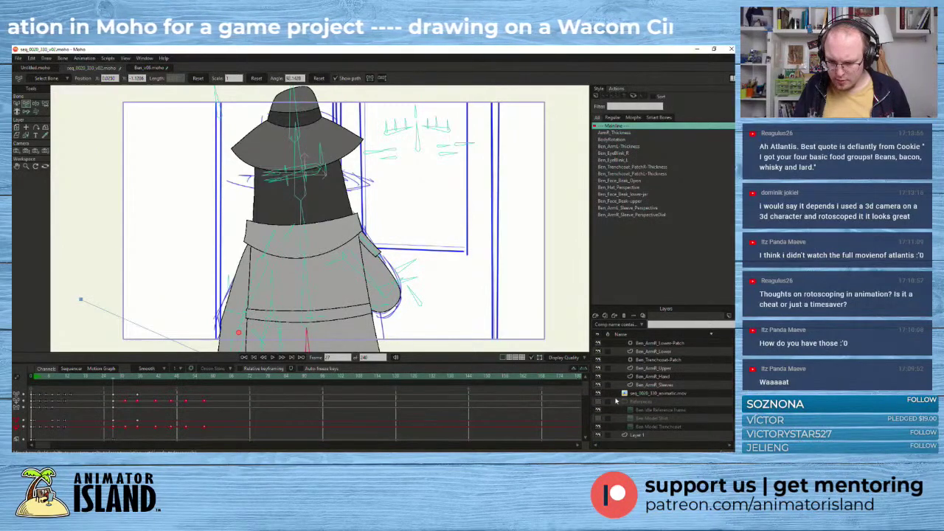
pyautogui.click(606, 394)
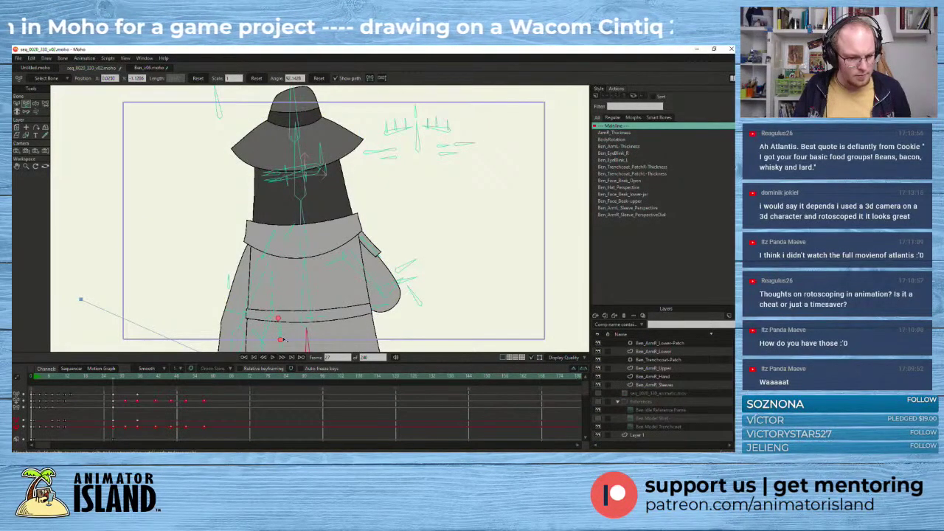
pyautogui.click(272, 357)
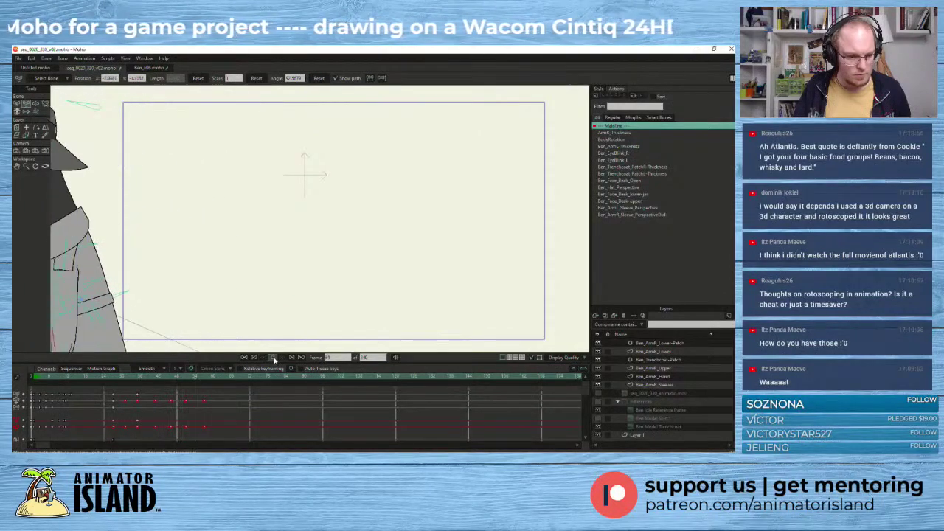
# - Play the turn and walk-out repeatedly, from frame 27 and from the beginning, to judge the timing of the exit
pyautogui.click(112, 377)
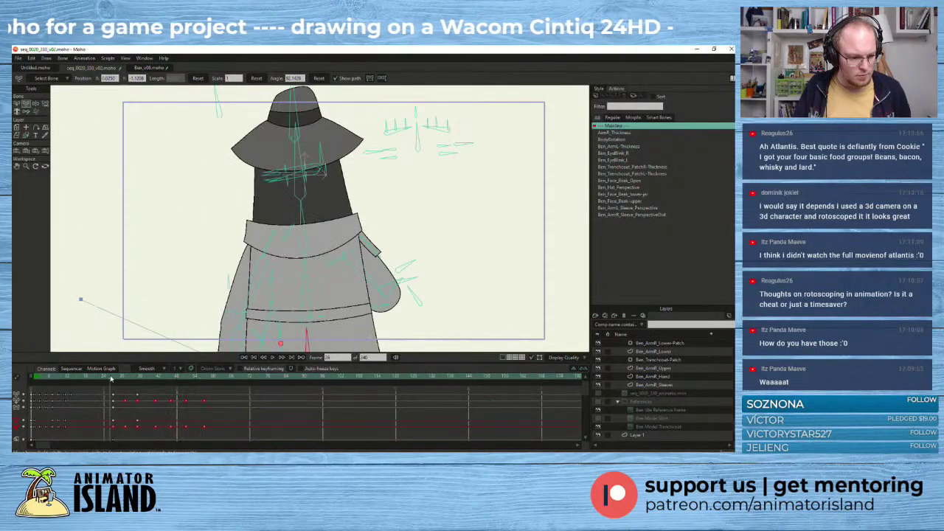
pyautogui.click(273, 358)
pyautogui.click(274, 358)
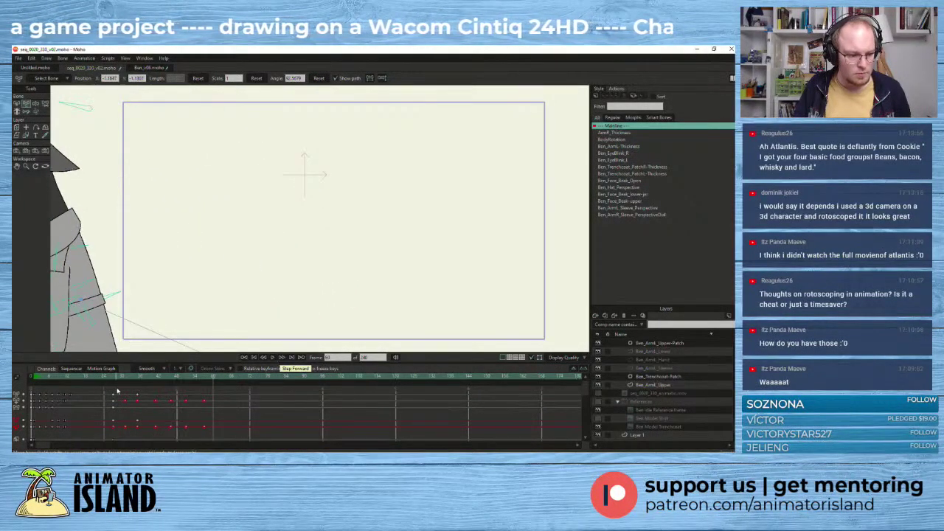
pyautogui.moveTo(115, 377); pyautogui.dragTo(30, 378)
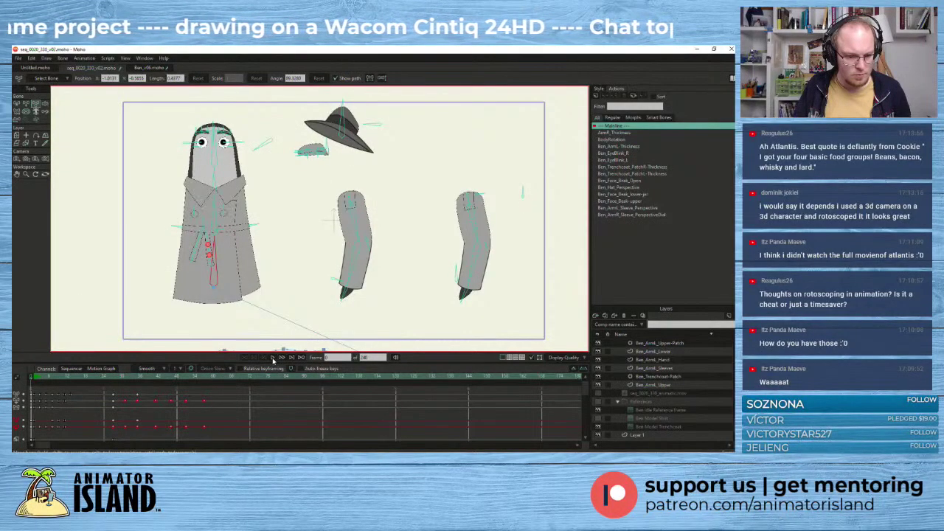
pyautogui.click(282, 358)
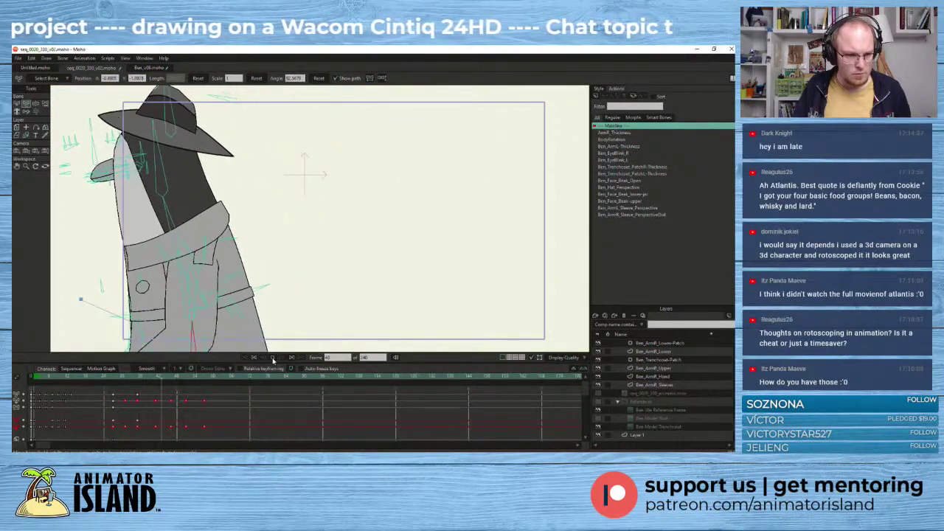
pyautogui.click(273, 359)
pyautogui.moveTo(111, 378)
pyautogui.mouseDown()
pyautogui.moveTo(71, 380)
pyautogui.moveTo(113, 379)
pyautogui.mouseUp()
pyautogui.click(272, 358)
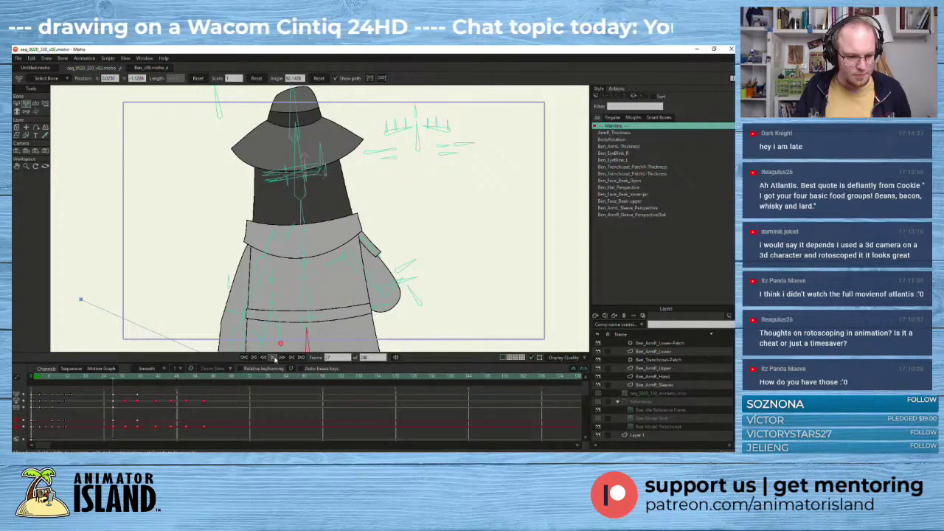
pyautogui.click(113, 380)
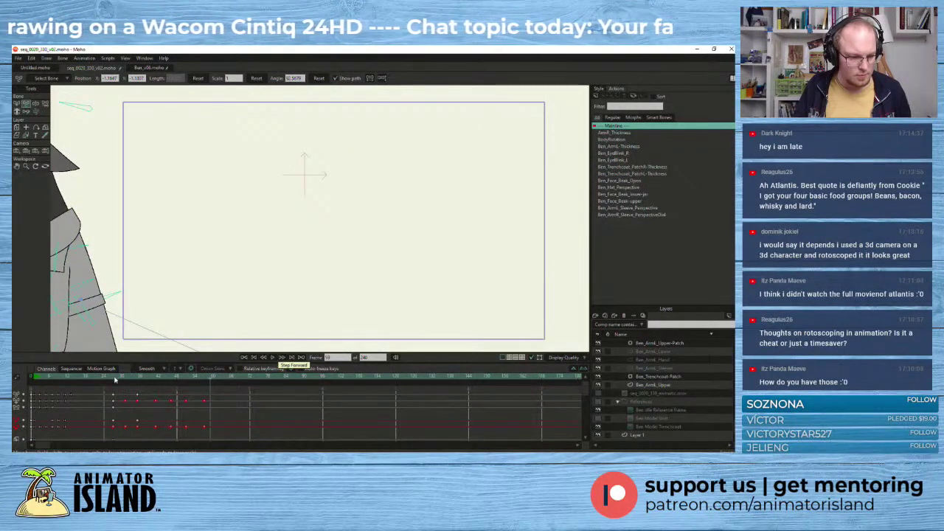
# - Try the Ease In interpolation on the main body bone's walk-out keyframes
pyautogui.moveTo(216, 424); pyautogui.dragTo(91, 438)
pyautogui.rightClick(137, 430)
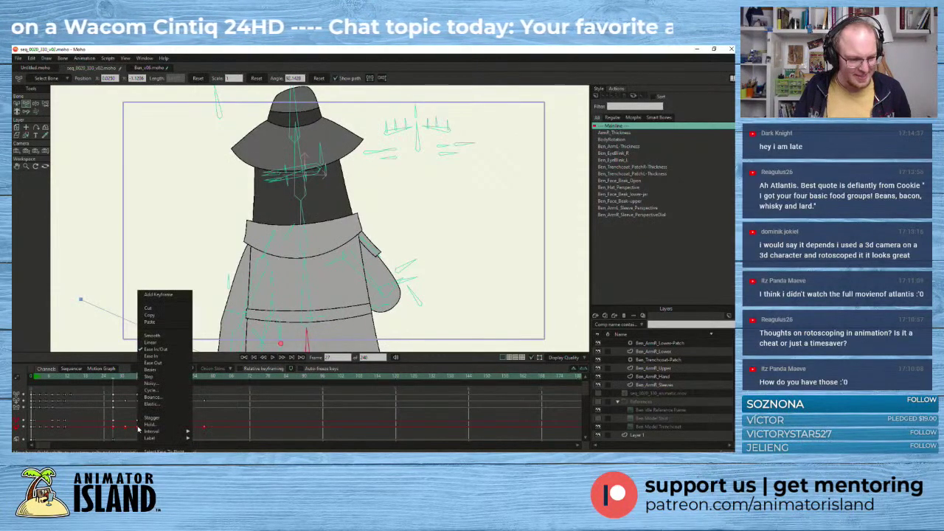
pyautogui.click(163, 357)
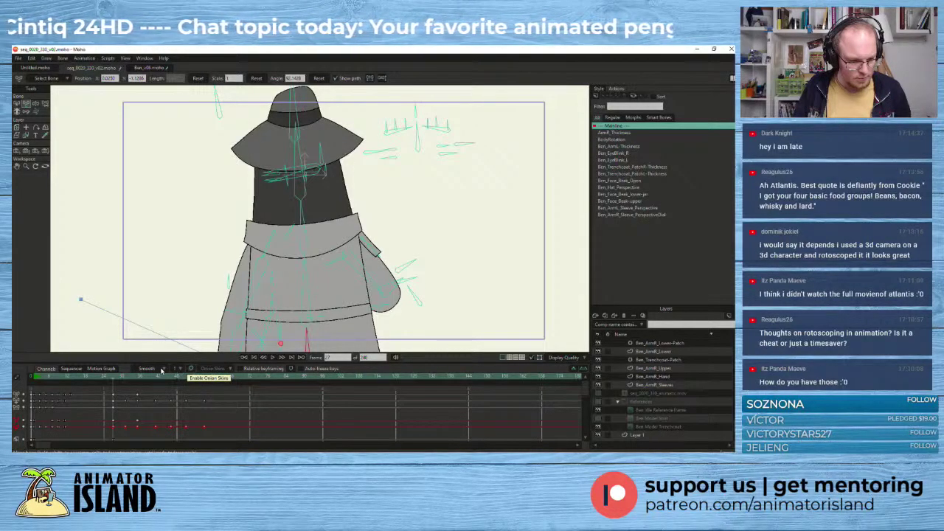
# - Examine the main body bone's translation curve in the motion graph, then return to the keyframe channels
pyautogui.click(102, 369)
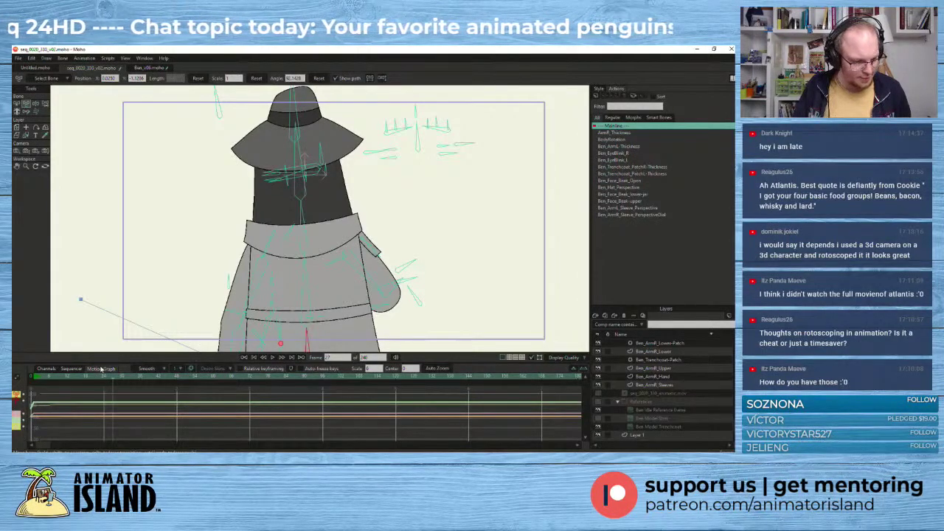
pyautogui.scroll(3, 81, 406)
pyautogui.scroll(-5, 81, 405)
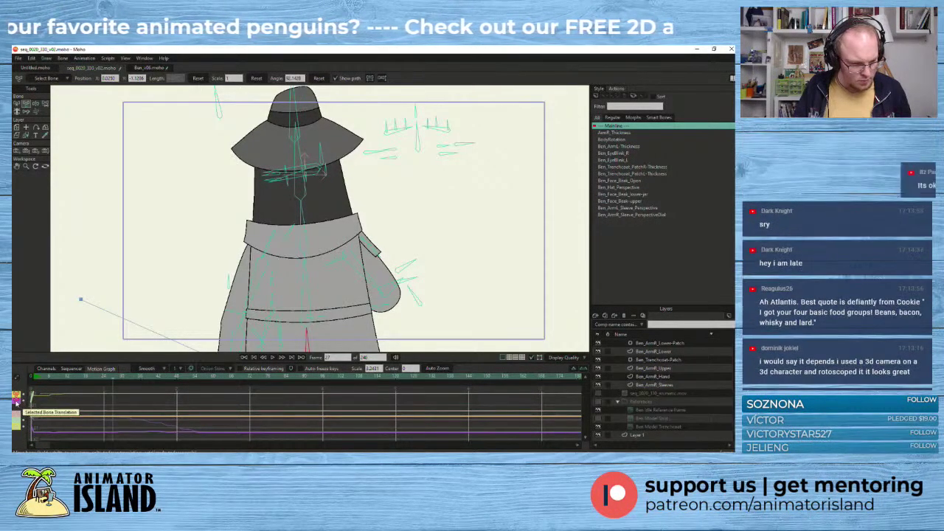
pyautogui.click(14, 403)
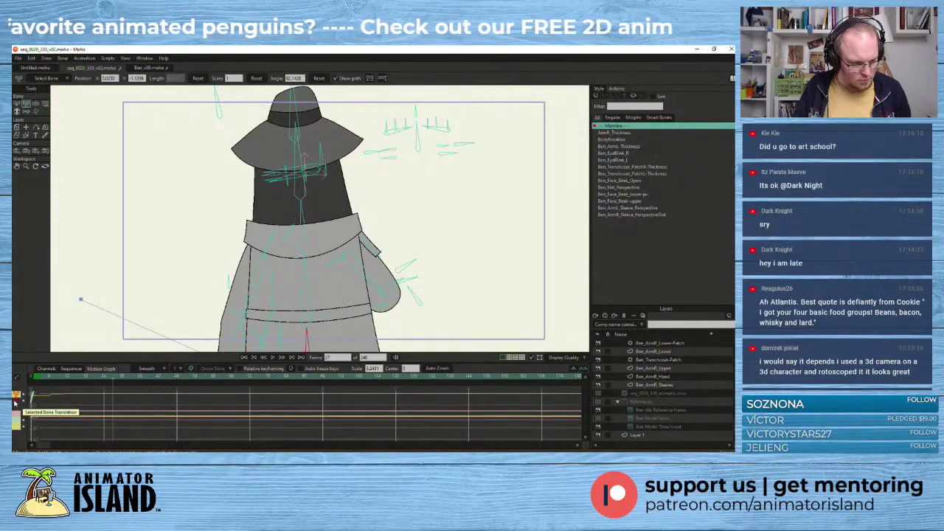
pyautogui.click(13, 402)
pyautogui.scroll(2, 171, 432)
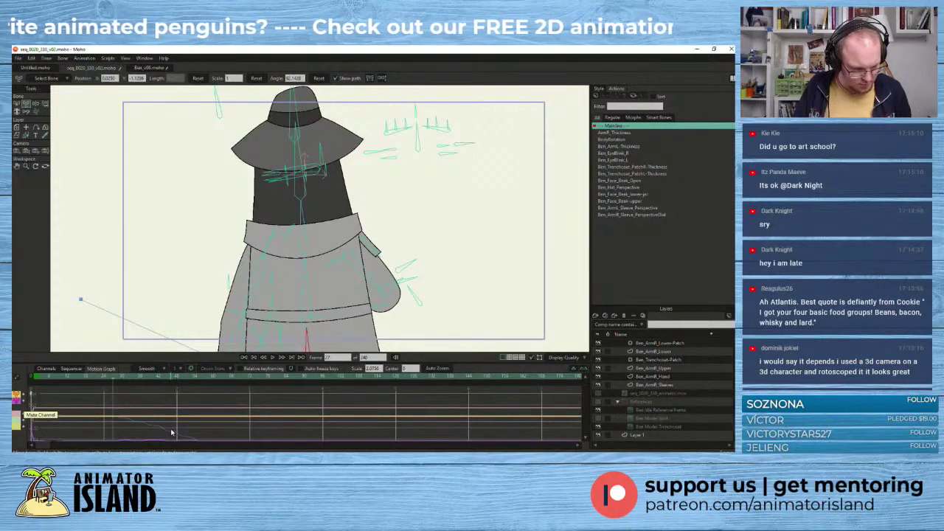
pyautogui.moveTo(170, 432); pyautogui.dragTo(197, 412)
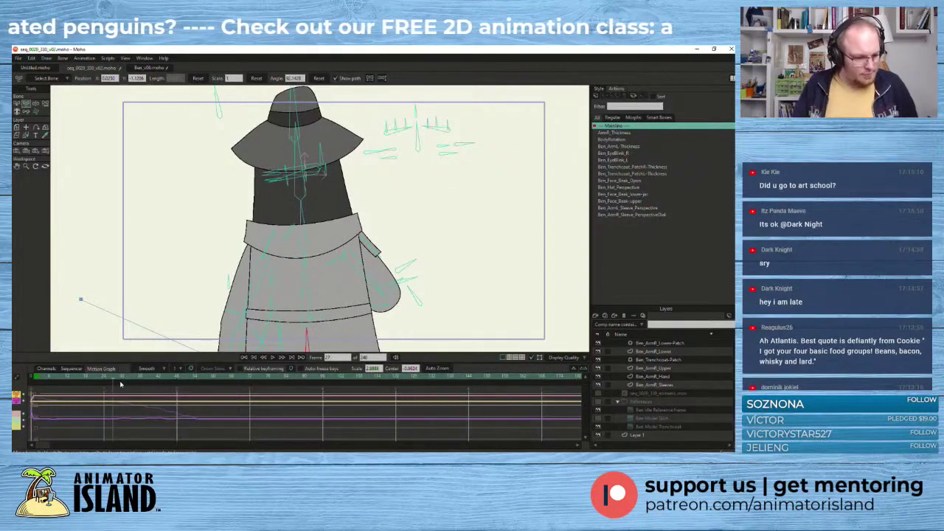
pyautogui.click(70, 369)
pyautogui.click(46, 368)
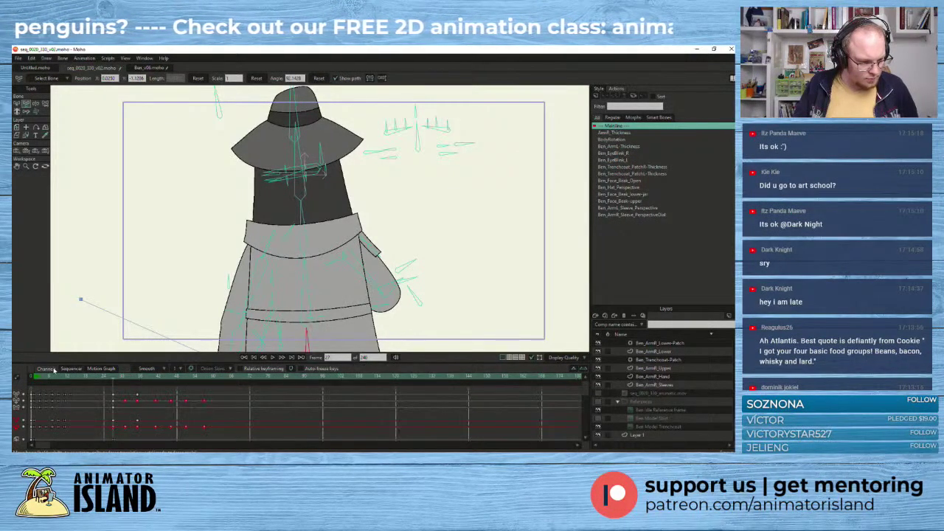
# - Set the interpolation of the main body bone's walk-out keyframes to Smooth and bring its motion path into view
pyautogui.rightClick(137, 425)
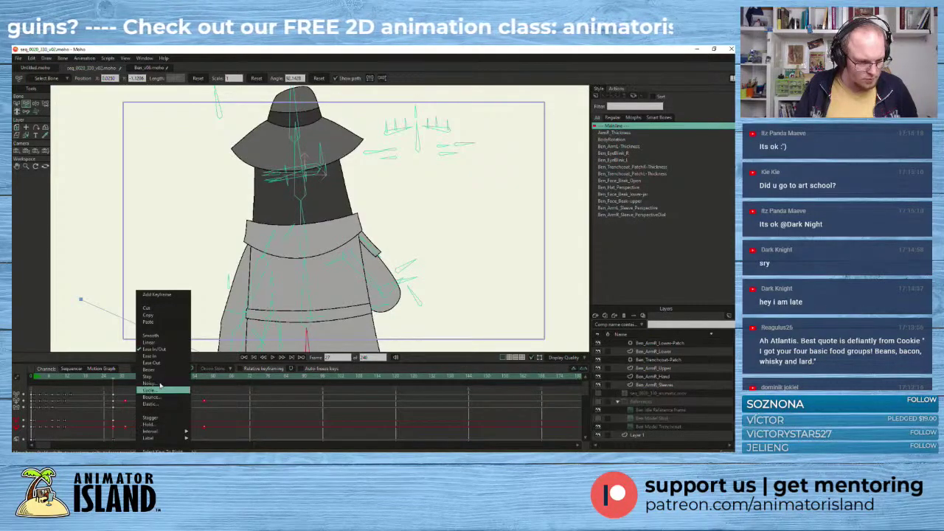
pyautogui.click(163, 337)
pyautogui.scroll(-2, 175, 320)
pyautogui.moveTo(175, 321); pyautogui.dragTo(186, 239)
pyautogui.scroll(2, 166, 217)
pyautogui.click(223, 330)
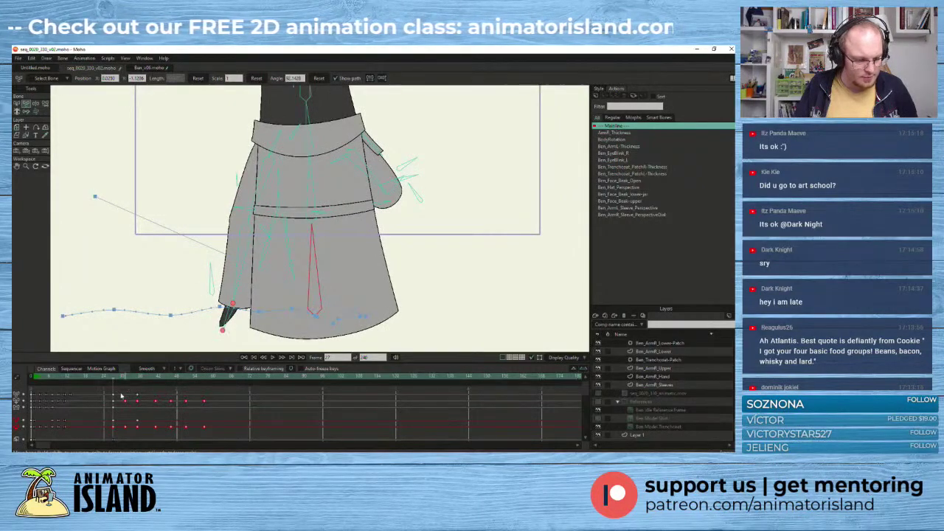
# - Play the walk-out with the smoothed keyframes, then replay the shot from its beginning to review the overall movement
pyautogui.click(273, 358)
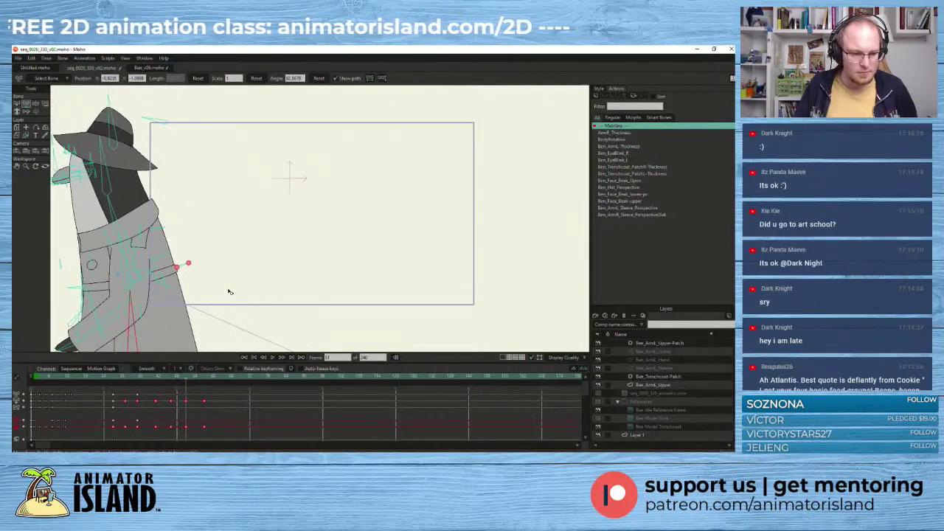
pyautogui.click(38, 380)
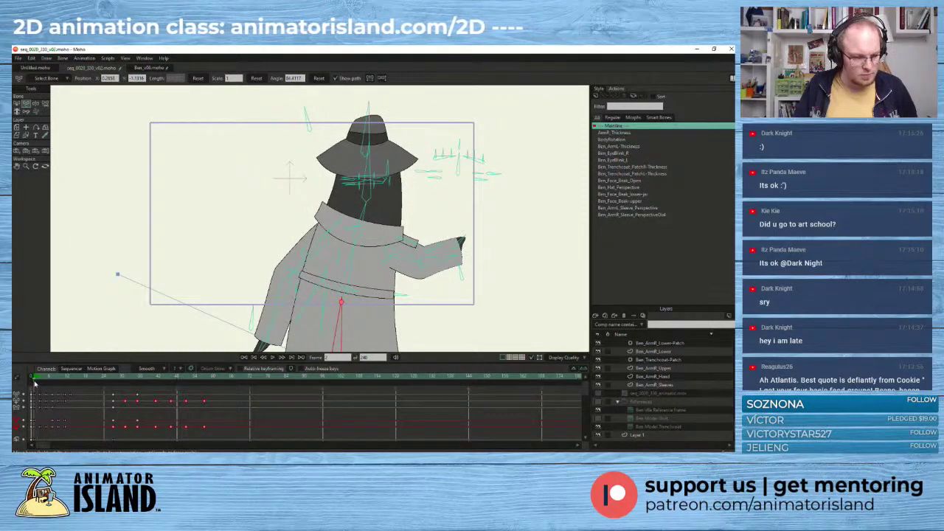
pyautogui.click(275, 358)
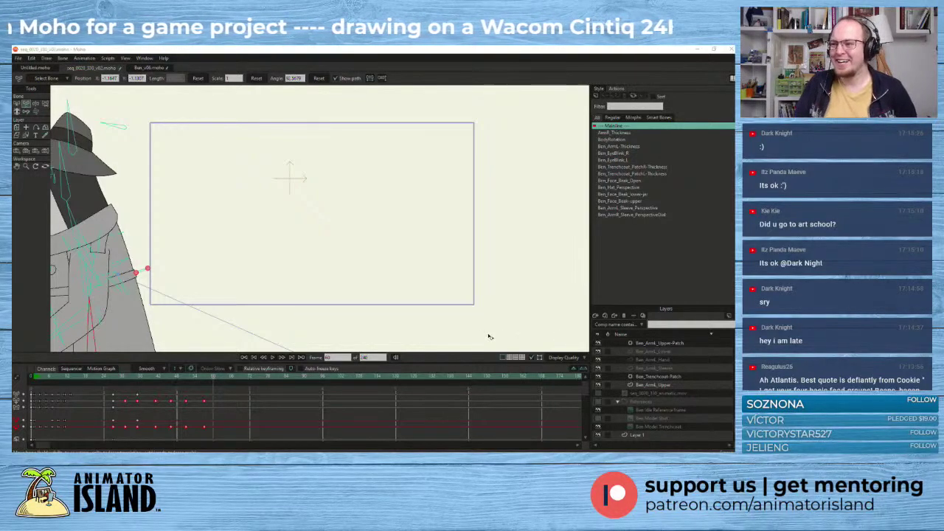
pyautogui.click(39, 380)
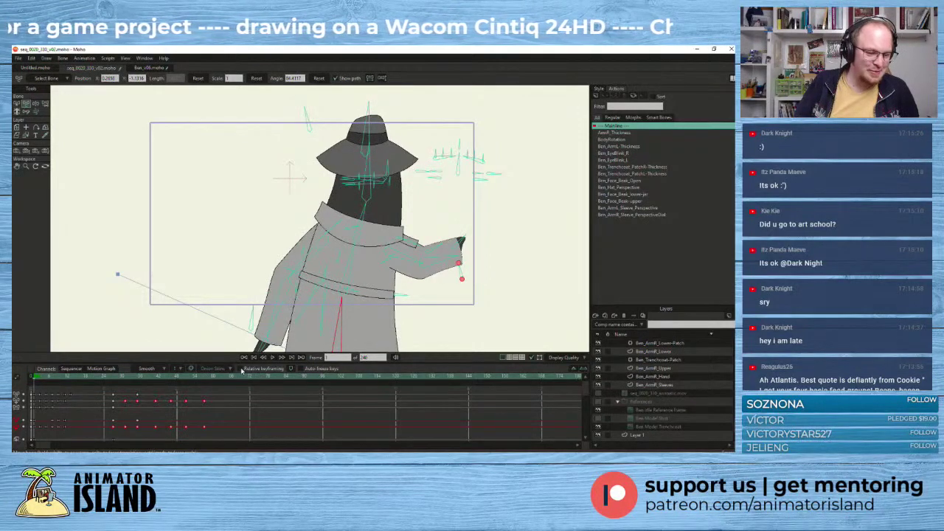
pyautogui.click(273, 358)
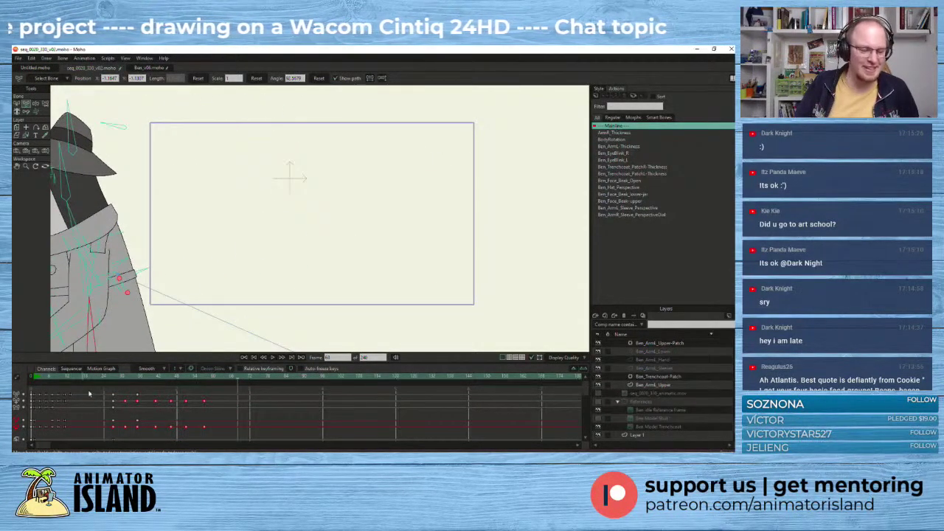
# - Inspect the main body bone's motion path at frame 27 up close and play the walk-out along it
pyautogui.click(113, 379)
pyautogui.moveTo(113, 379)
pyautogui.mouseDown()
pyautogui.moveTo(137, 379)
pyautogui.moveTo(114, 380)
pyautogui.mouseUp()
pyautogui.scroll(2, 110, 306)
pyautogui.scroll(1, 111, 305)
pyautogui.moveTo(111, 306); pyautogui.dragTo(65, 218)
pyautogui.moveTo(120, 238); pyautogui.dragTo(150, 225)
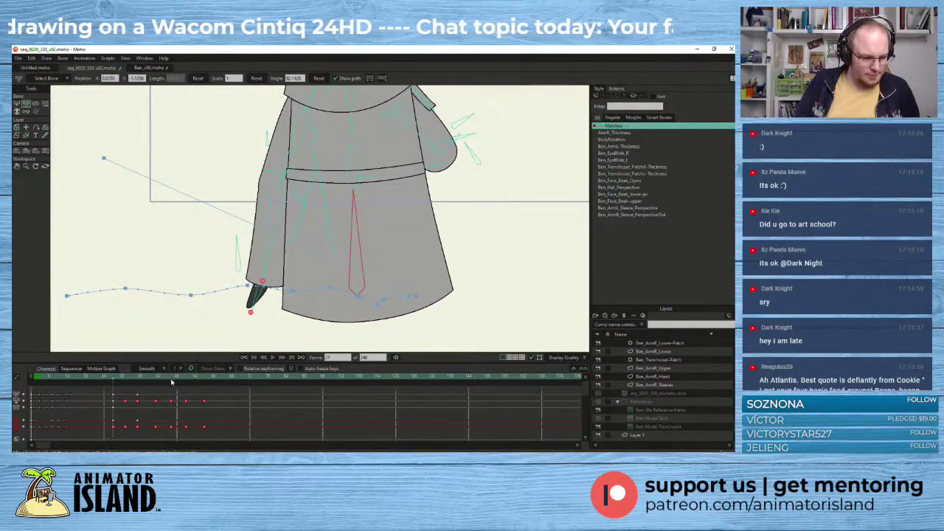
pyautogui.click(273, 359)
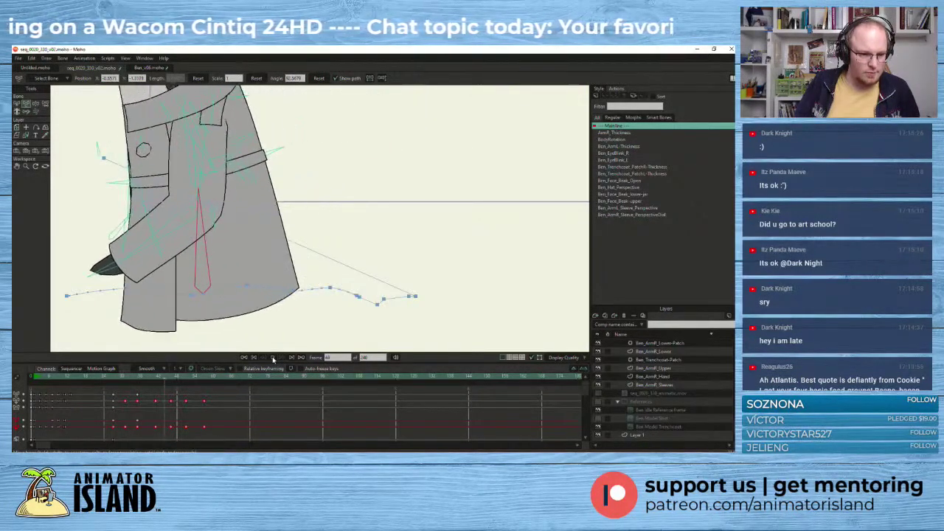
pyautogui.moveTo(205, 193); pyautogui.dragTo(238, 283)
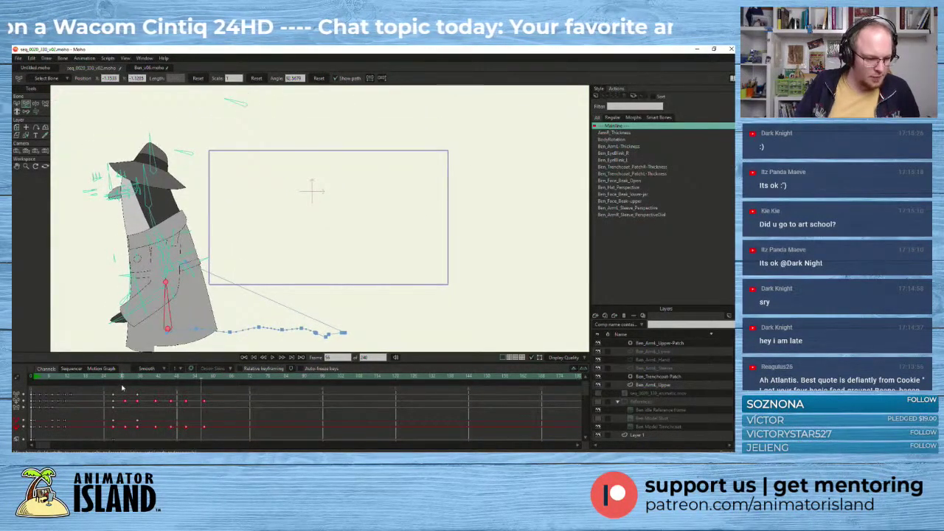
# - At frame 33, rotate the near arm's upper bone so the arm swings forward ahead of the coat
pyautogui.moveTo(122, 378)
pyautogui.mouseDown()
pyautogui.moveTo(160, 378)
pyautogui.moveTo(119, 379)
pyautogui.moveTo(136, 382)
pyautogui.mouseUp()
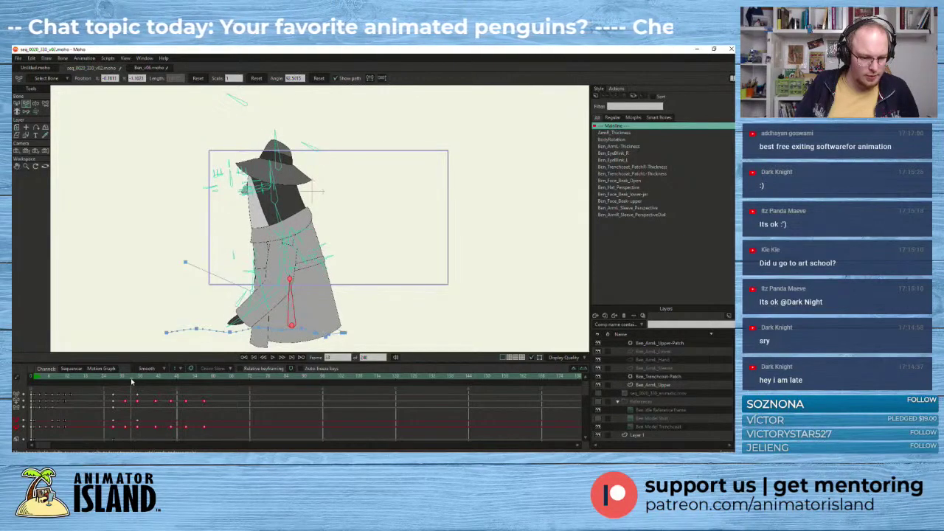
pyautogui.scroll(1, 194, 300)
pyautogui.moveTo(194, 301); pyautogui.dragTo(151, 298)
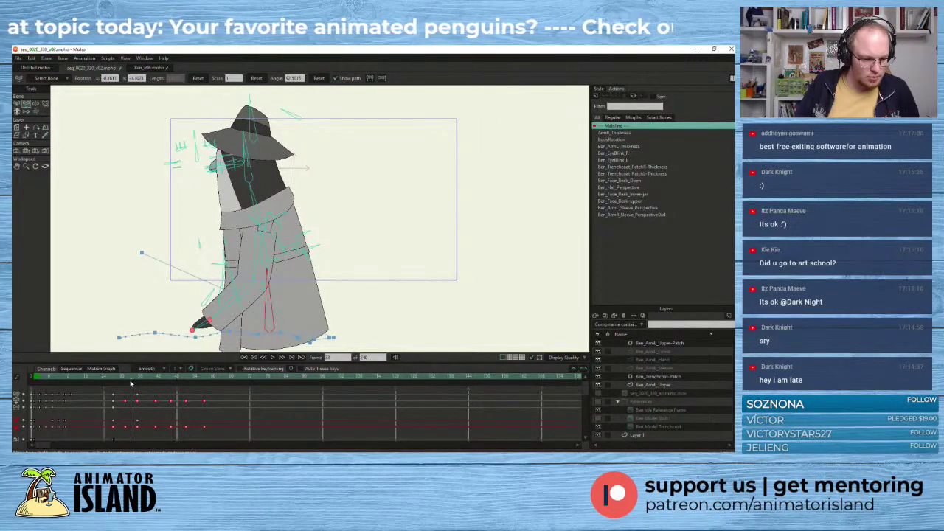
pyautogui.moveTo(130, 383); pyautogui.dragTo(133, 382)
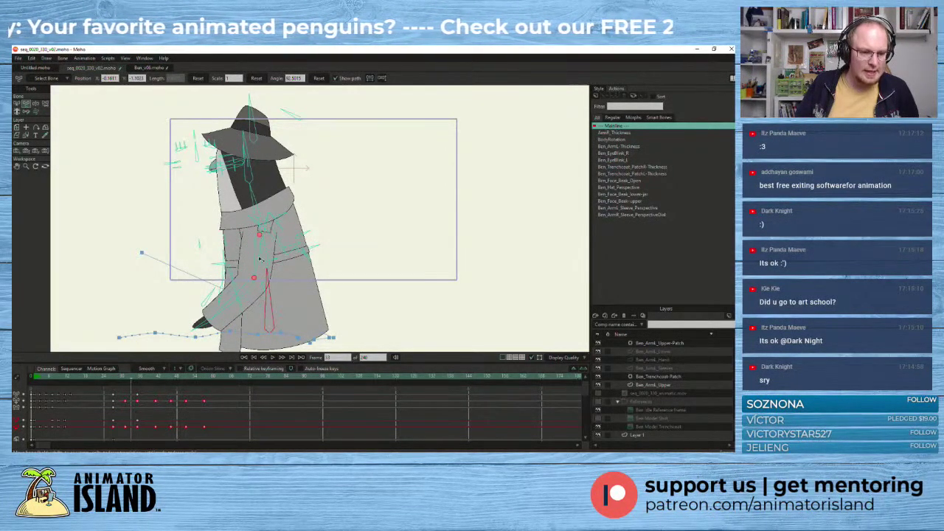
pyautogui.moveTo(257, 260); pyautogui.dragTo(245, 263)
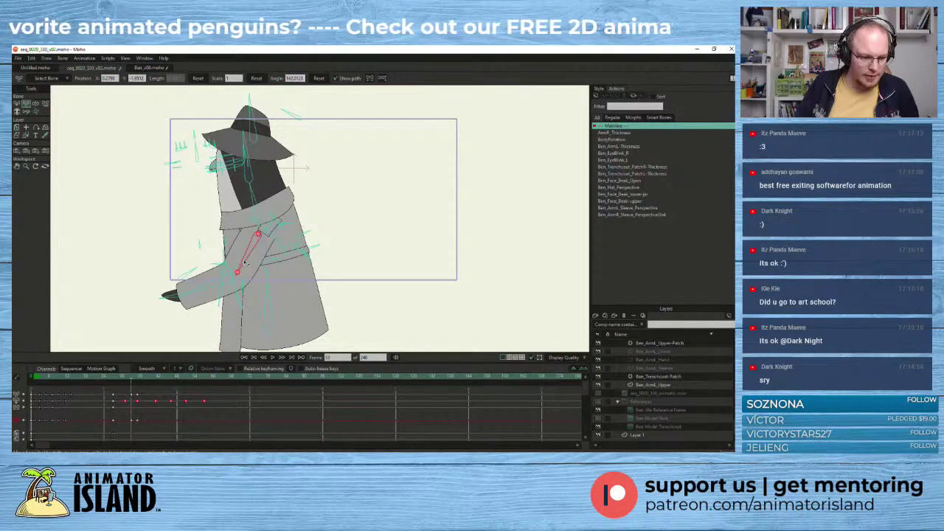
pyautogui.moveTo(245, 263); pyautogui.dragTo(248, 265)
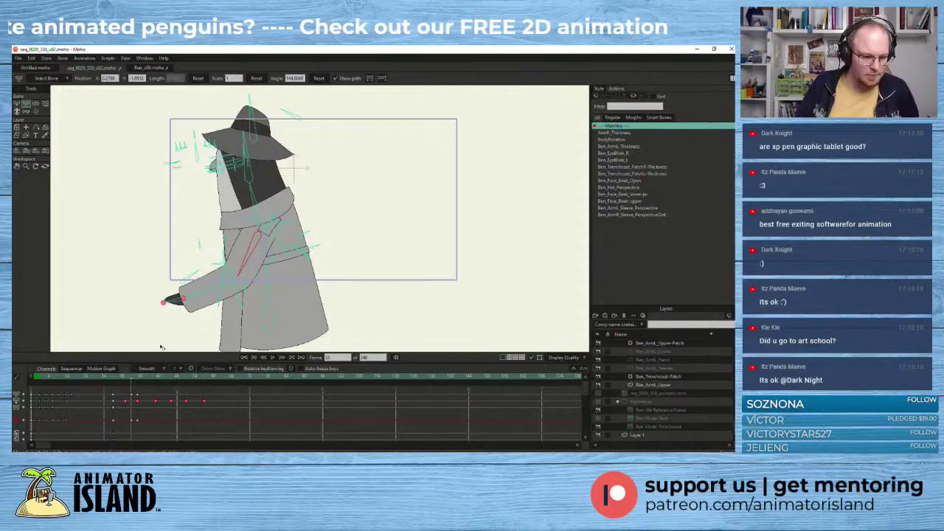
# - At frame 44, rotate the near arm's upper and lower bones so the arm swings back and hangs down beside the coat
pyautogui.moveTo(134, 379); pyautogui.dragTo(165, 381)
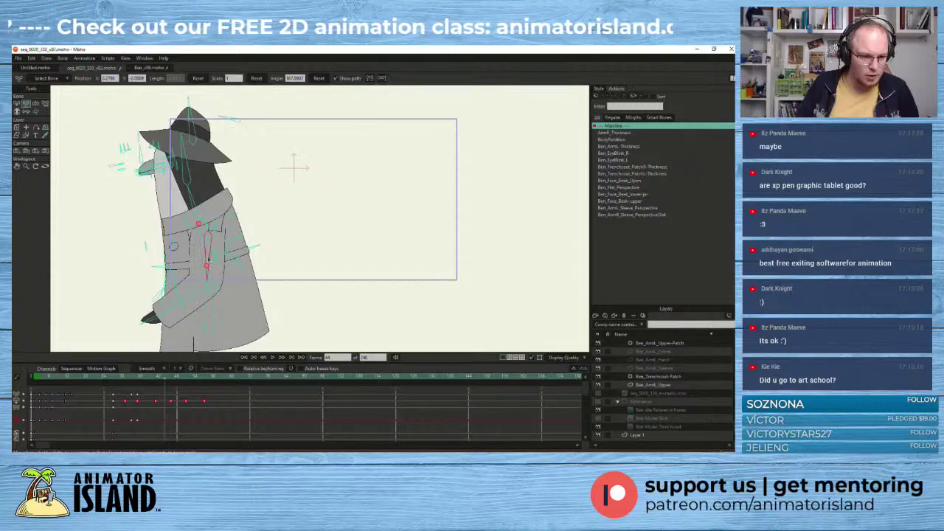
pyautogui.click(208, 253)
pyautogui.moveTo(209, 253); pyautogui.dragTo(238, 305)
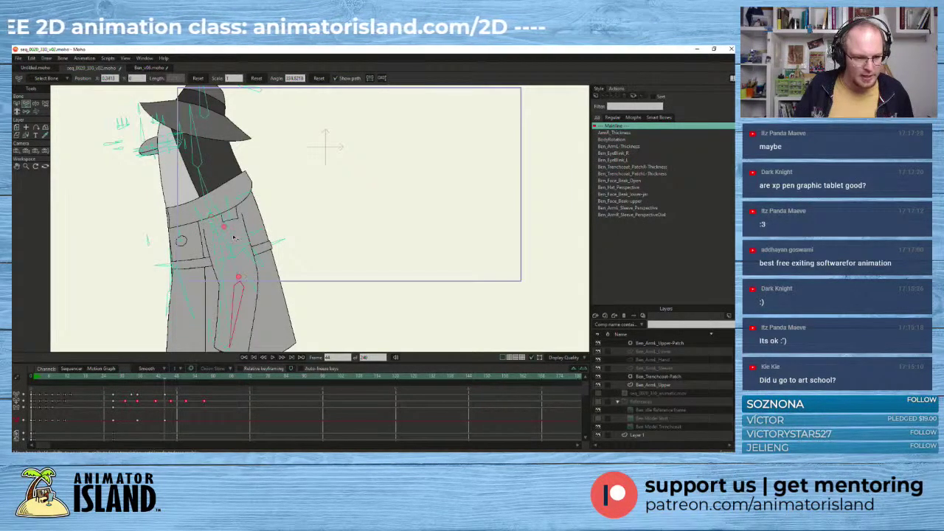
pyautogui.moveTo(231, 239); pyautogui.dragTo(236, 241)
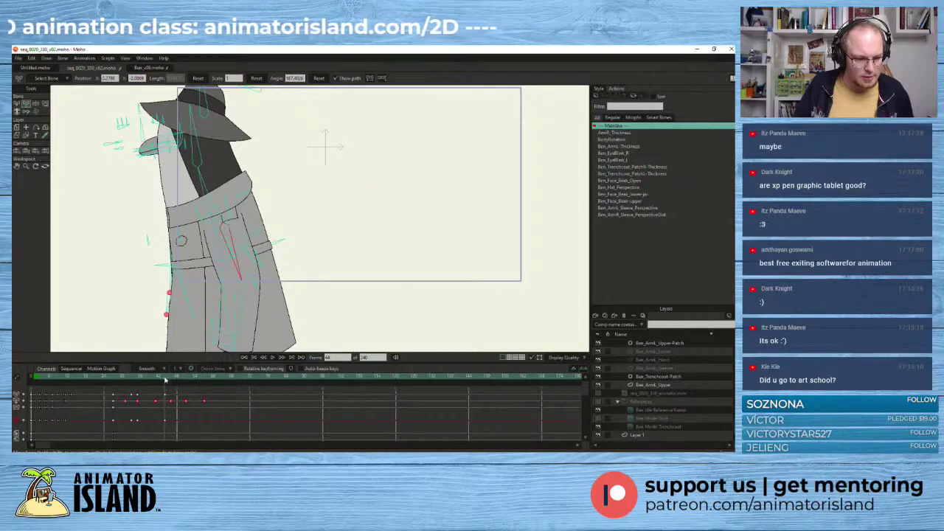
# - At frame 33, rotate the near forearm slightly downward, then select the upper arm bone and go to frame 35
pyautogui.moveTo(166, 379); pyautogui.dragTo(131, 383)
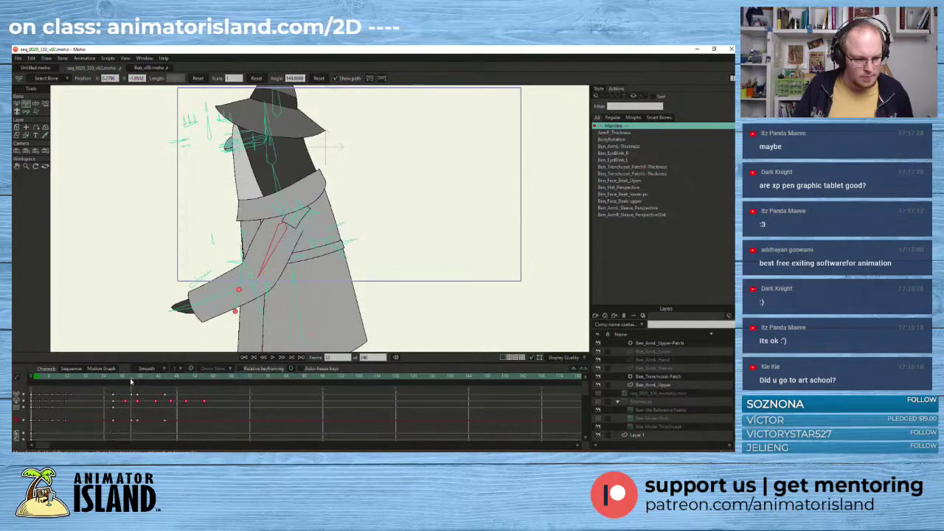
pyautogui.moveTo(220, 293); pyautogui.dragTo(226, 303)
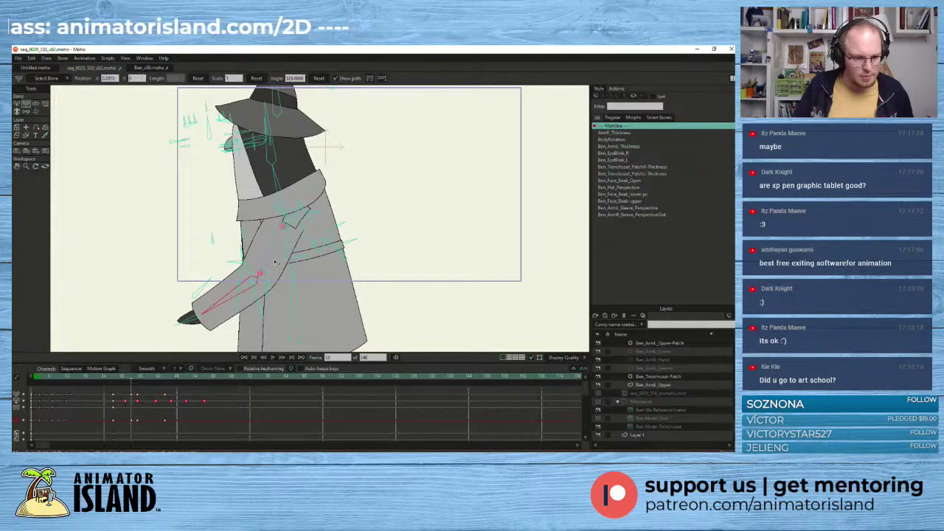
pyautogui.click(272, 255)
pyautogui.moveTo(133, 382)
pyautogui.mouseDown()
pyautogui.moveTo(144, 382)
pyautogui.moveTo(138, 386)
pyautogui.mouseUp()
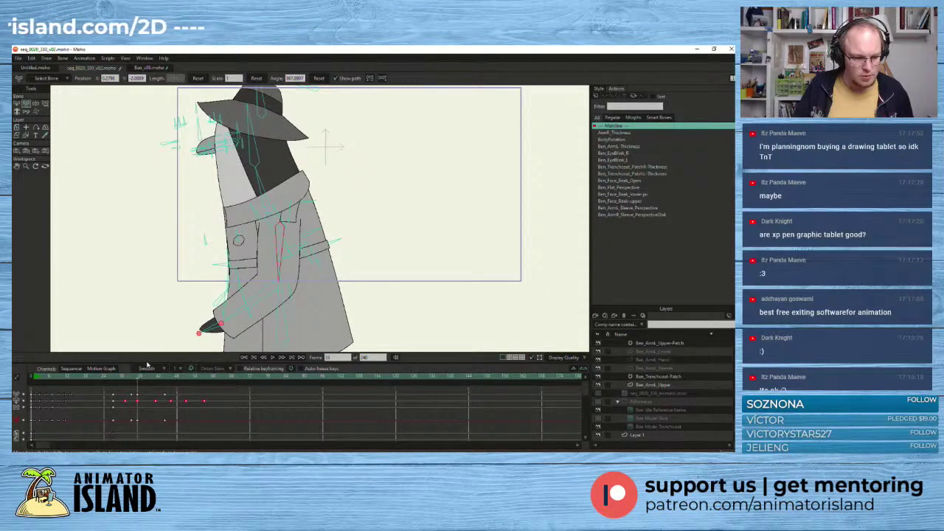
# - At frame 33, rotate the near arm's upper bone slightly further forward and select the forearm bone
pyautogui.moveTo(137, 378); pyautogui.dragTo(133, 380)
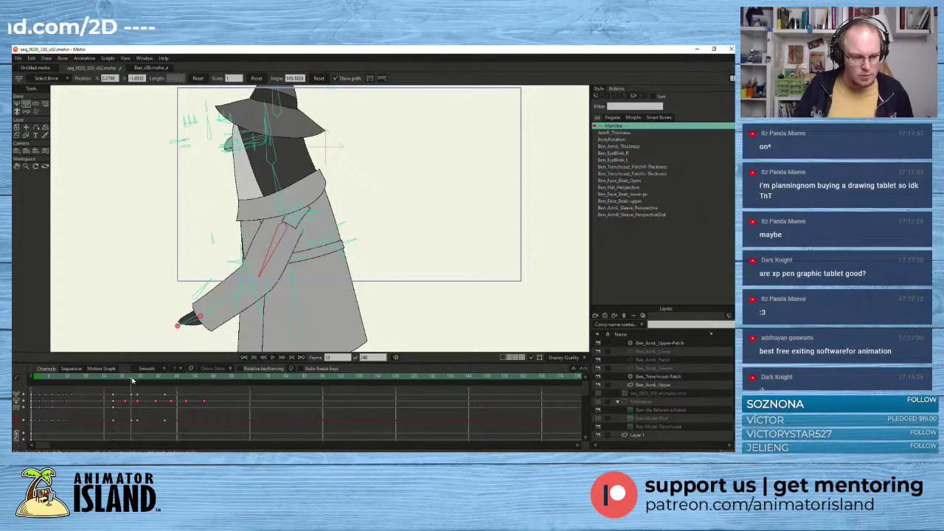
pyautogui.scroll(-2, 145, 294)
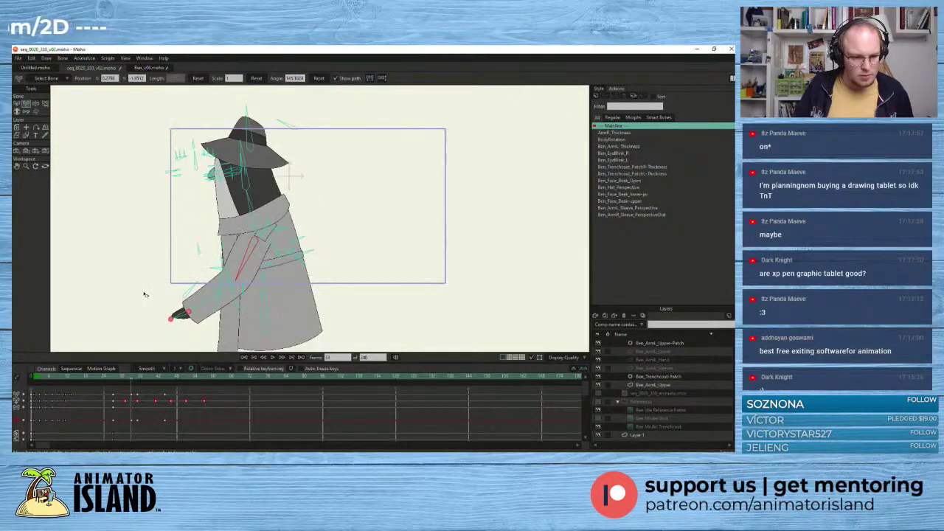
pyautogui.moveTo(145, 295); pyautogui.dragTo(165, 250)
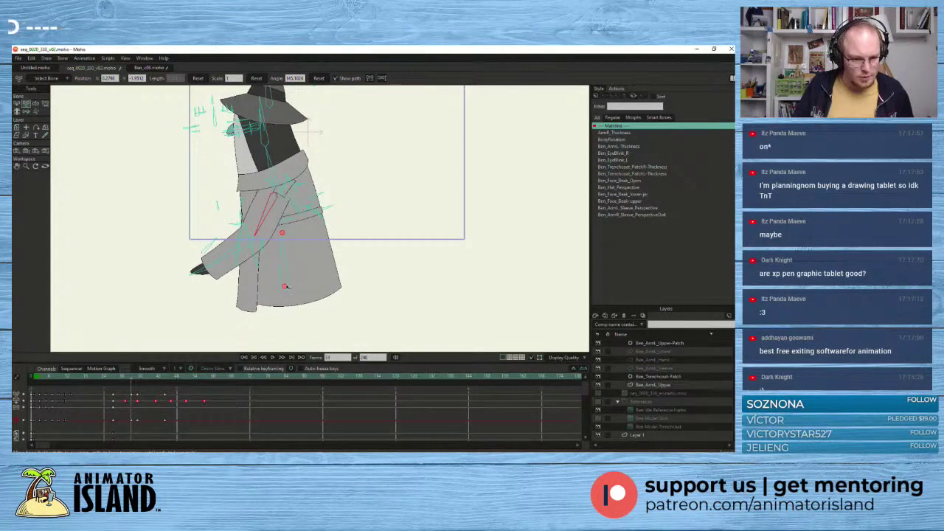
pyautogui.moveTo(285, 286); pyautogui.dragTo(285, 288)
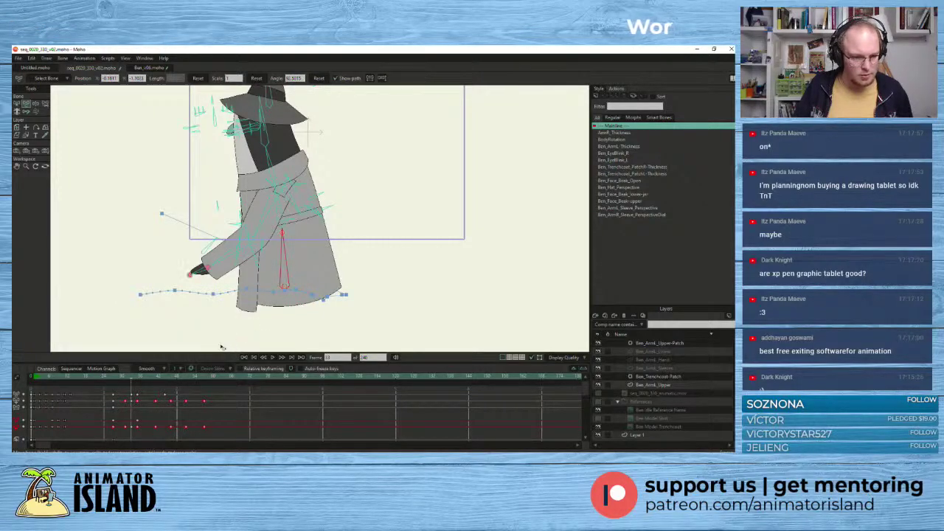
pyautogui.moveTo(258, 228); pyautogui.dragTo(237, 244)
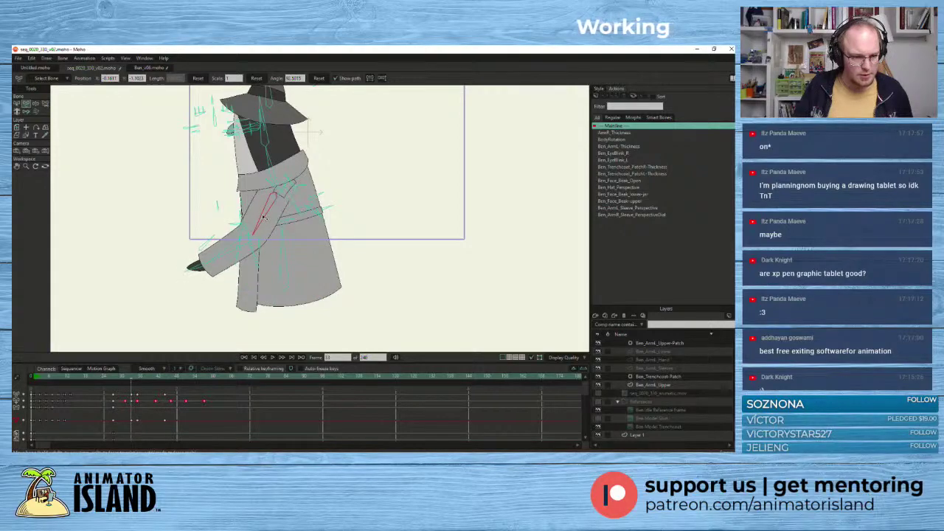
pyautogui.click(233, 251)
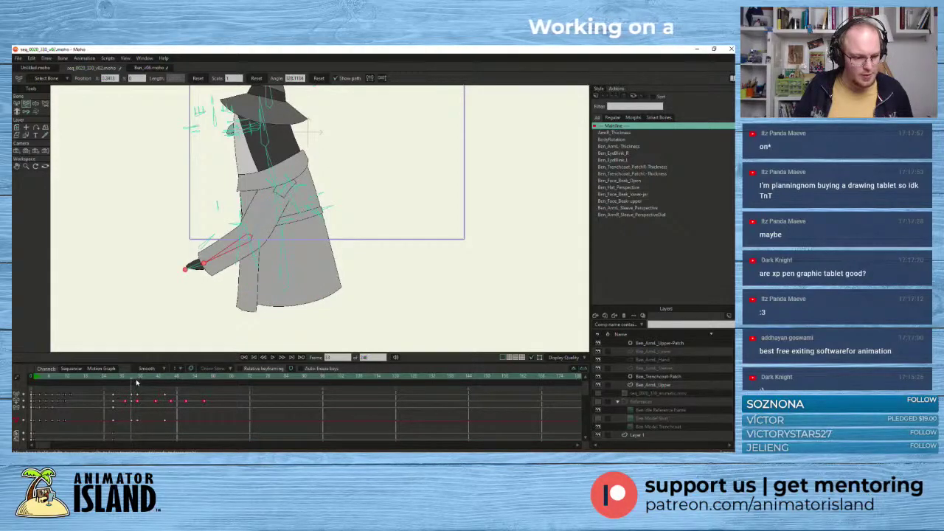
# - Select the near arm's upper, lower and hand bones and delete their keyframes at frame 35
pyautogui.moveTo(136, 381); pyautogui.dragTo(139, 380)
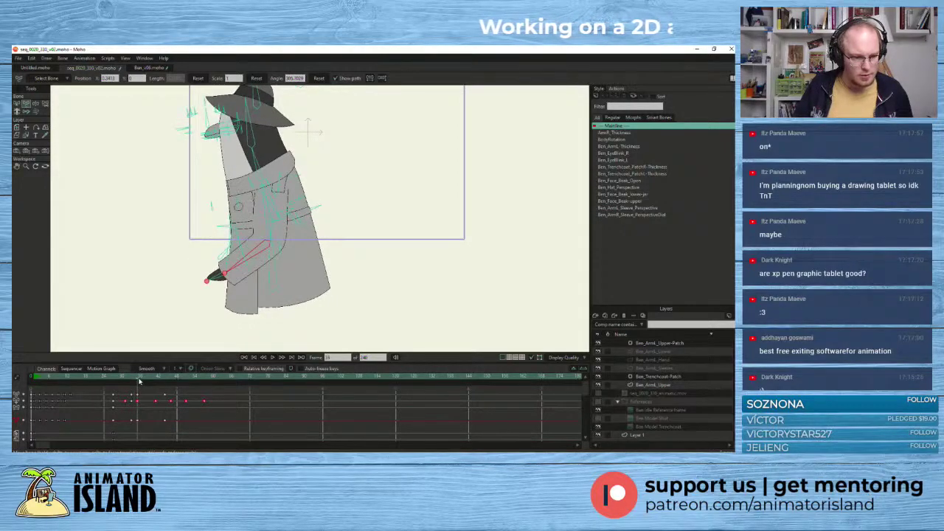
pyautogui.press('b')
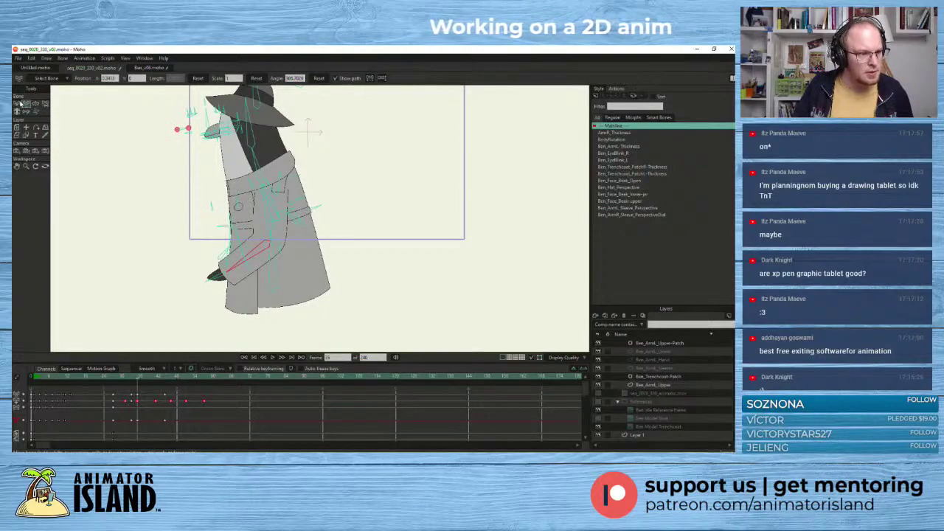
pyautogui.scroll(2, 270, 231)
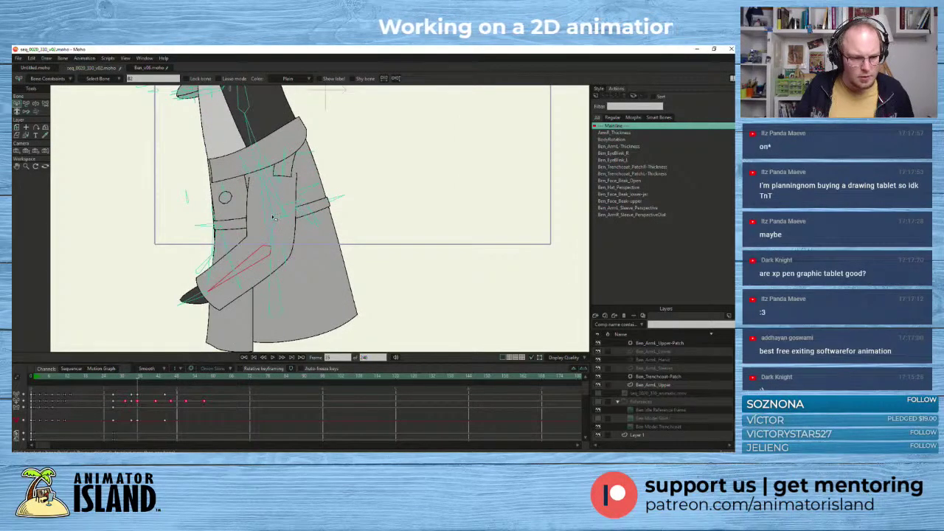
pyautogui.click(272, 219)
pyautogui.click(278, 192)
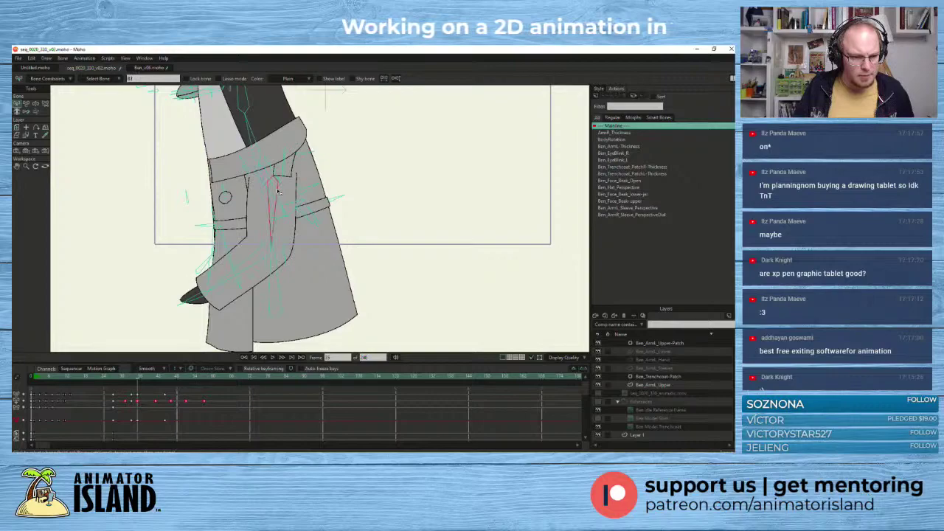
pyautogui.click(254, 263)
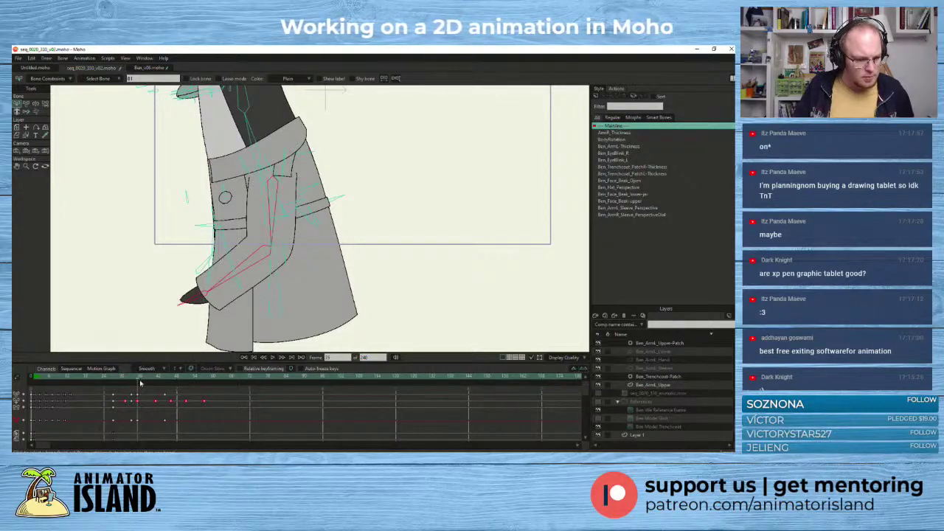
pyautogui.click(137, 421)
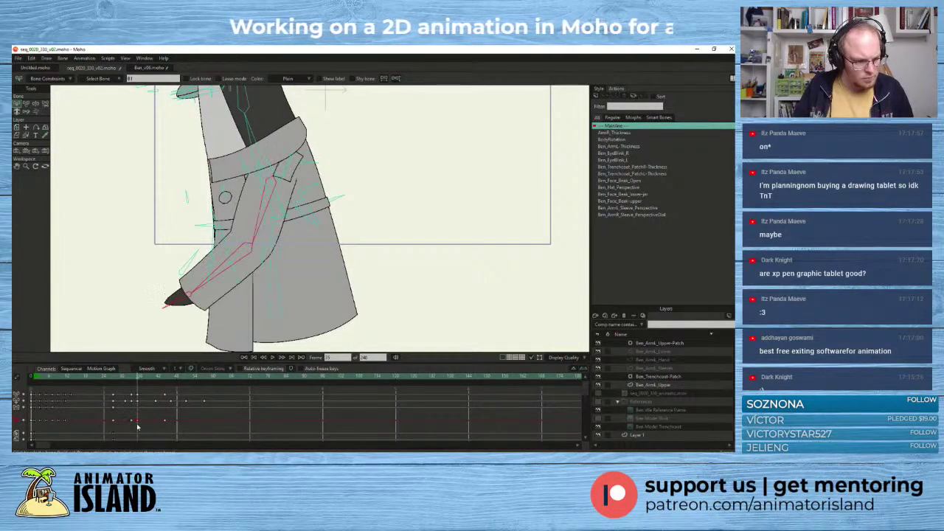
# - Play the turn and walk-out repeatedly from frame 27 to examine the near arm's swing
pyautogui.moveTo(141, 379); pyautogui.dragTo(115, 392)
pyautogui.scroll(-1, 171, 197)
pyautogui.moveTo(171, 198); pyautogui.dragTo(154, 264)
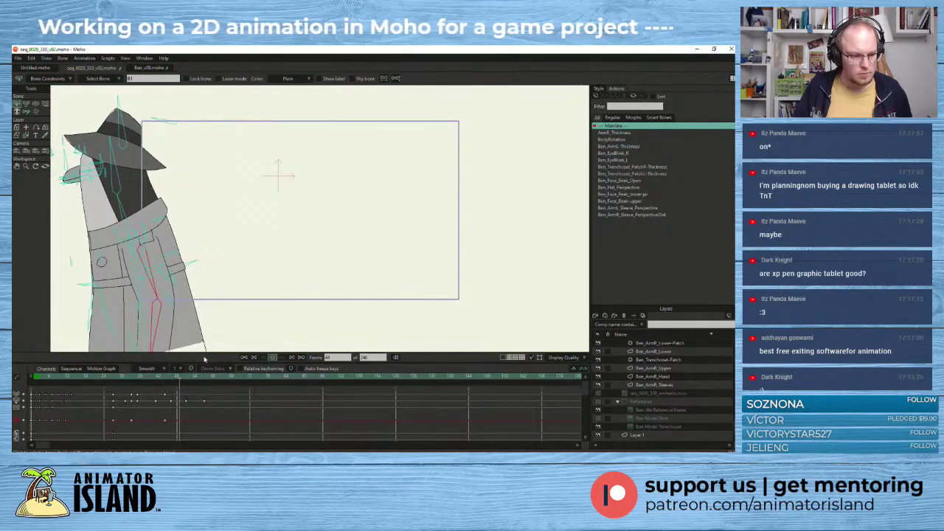
pyautogui.click(273, 358)
pyautogui.click(273, 359)
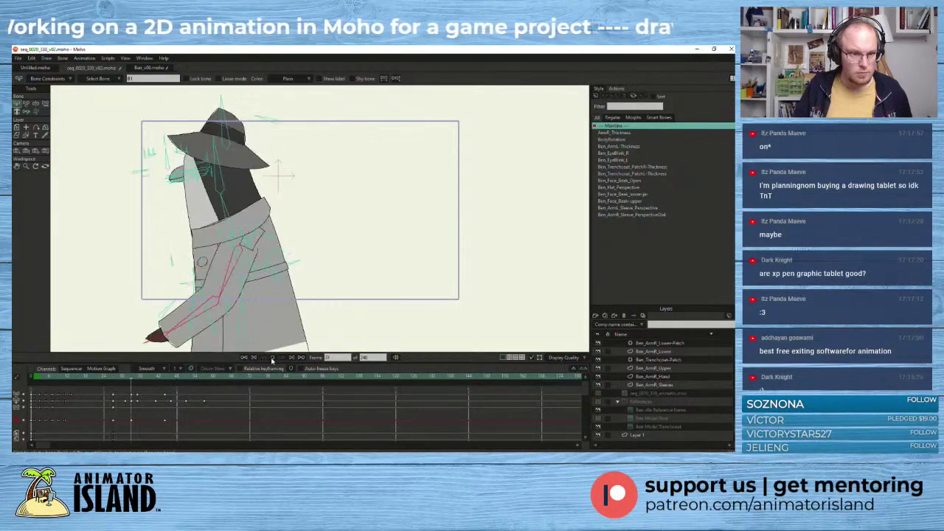
pyautogui.click(114, 378)
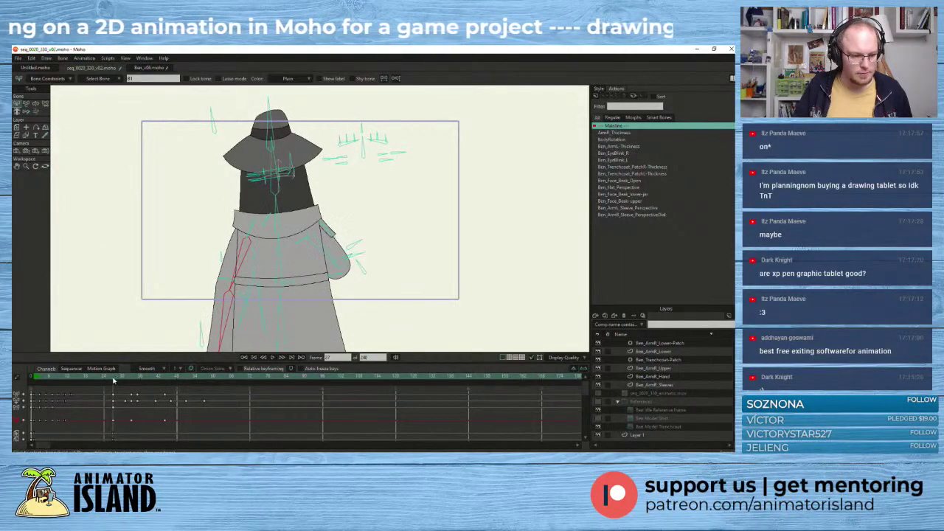
pyautogui.click(272, 358)
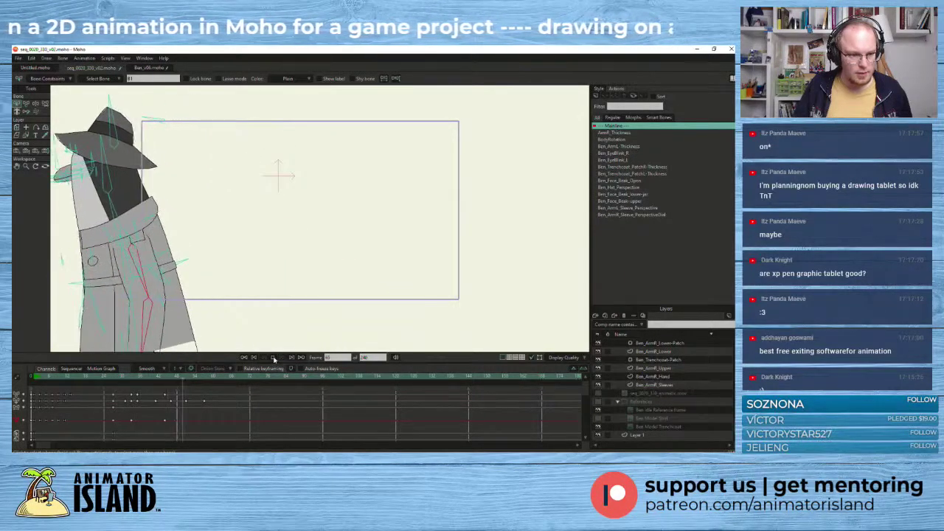
pyautogui.click(114, 378)
pyautogui.click(273, 359)
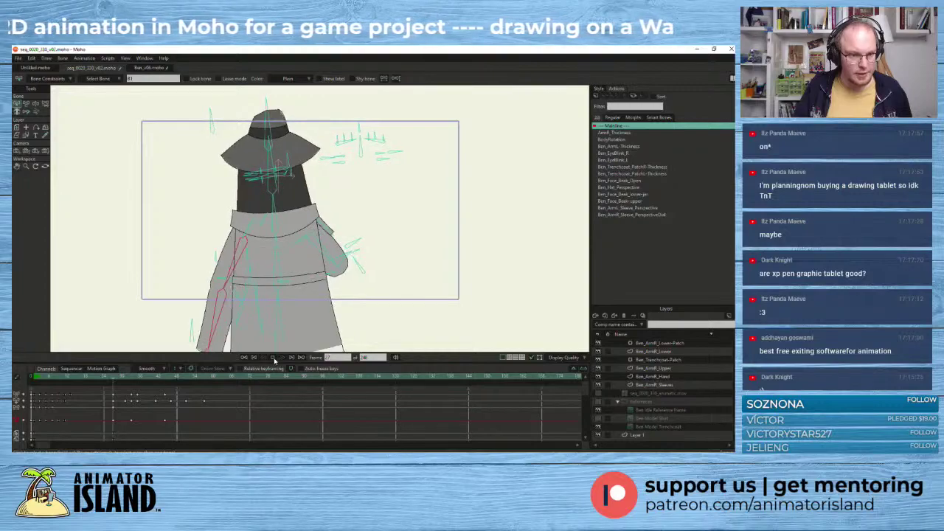
# - At frame 55, rotate the near arm's upper and lower bones so the arm swings forward ahead of the coat
pyautogui.moveTo(110, 380); pyautogui.dragTo(164, 379)
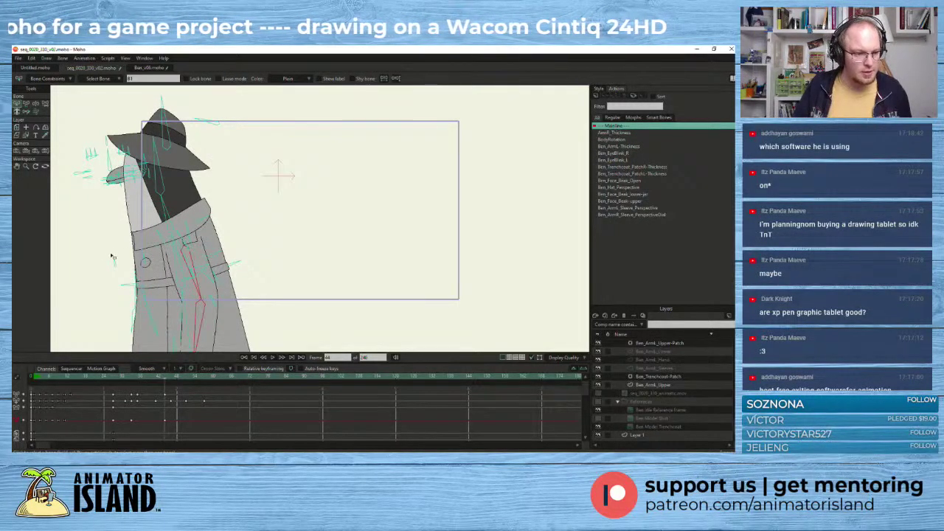
pyautogui.moveTo(98, 248); pyautogui.dragTo(118, 226)
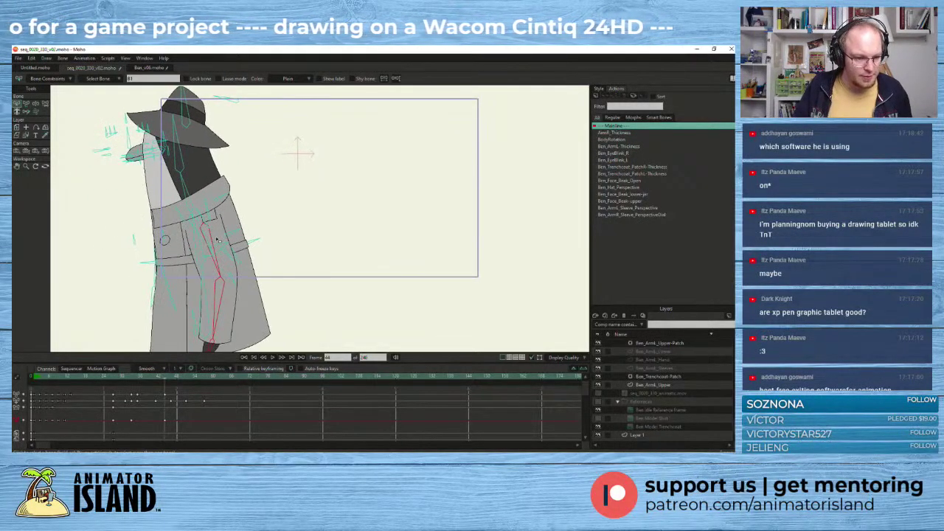
pyautogui.click(26, 103)
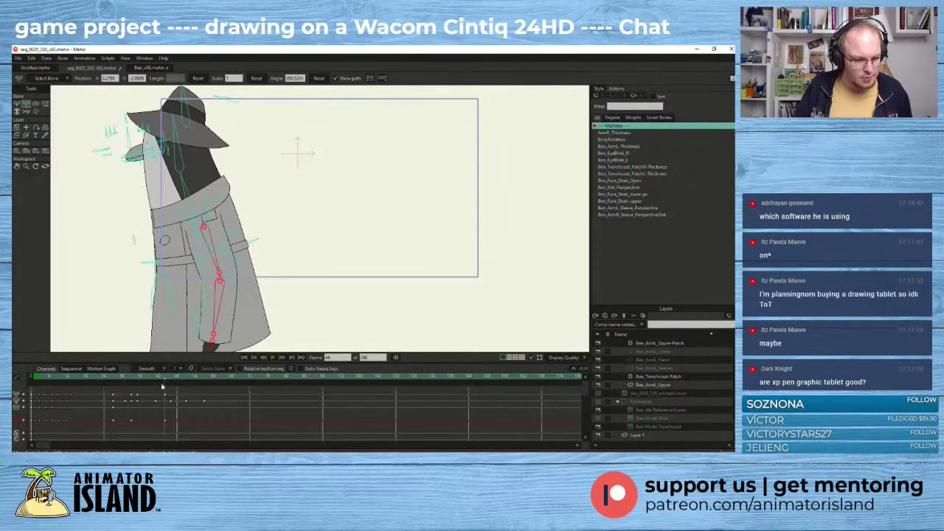
pyautogui.click(298, 307)
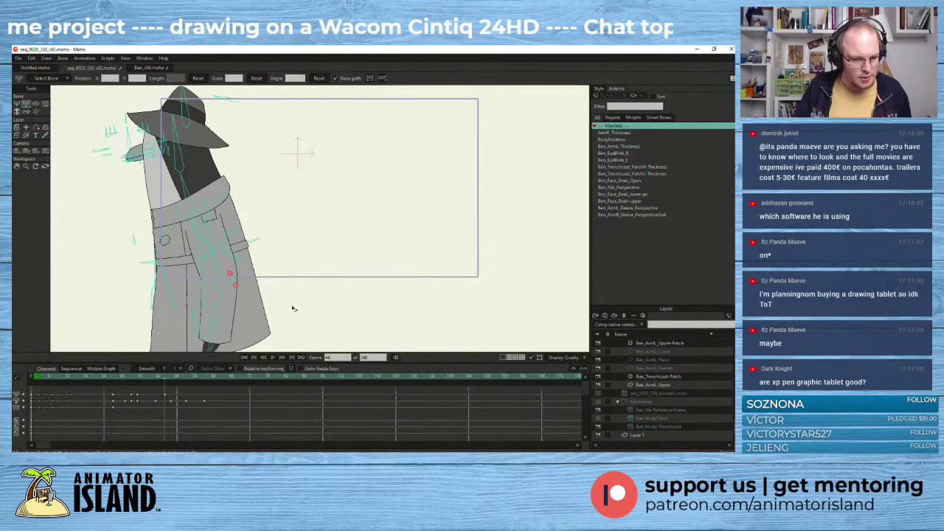
pyautogui.click(215, 267)
pyautogui.moveTo(169, 377); pyautogui.dragTo(197, 385)
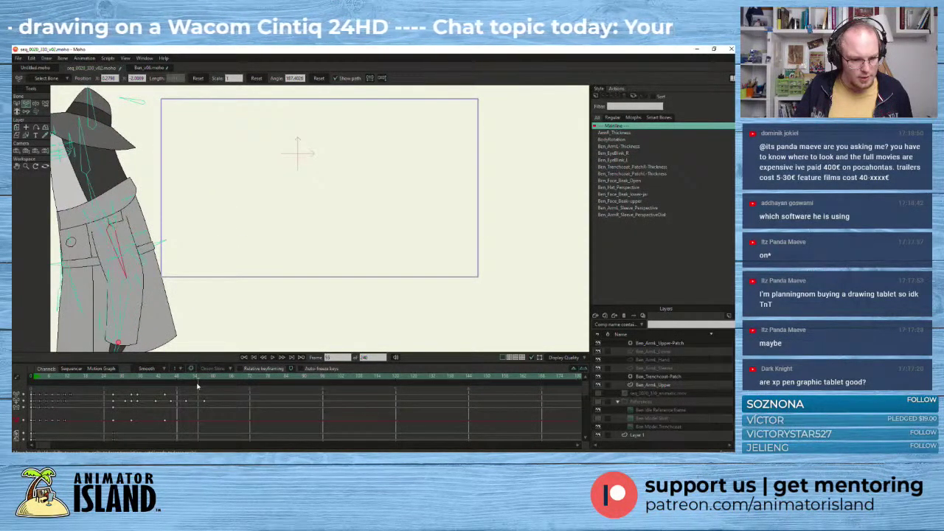
pyautogui.scroll(-3, 178, 306)
pyautogui.moveTo(205, 301); pyautogui.dragTo(272, 288)
pyautogui.scroll(1, 271, 288)
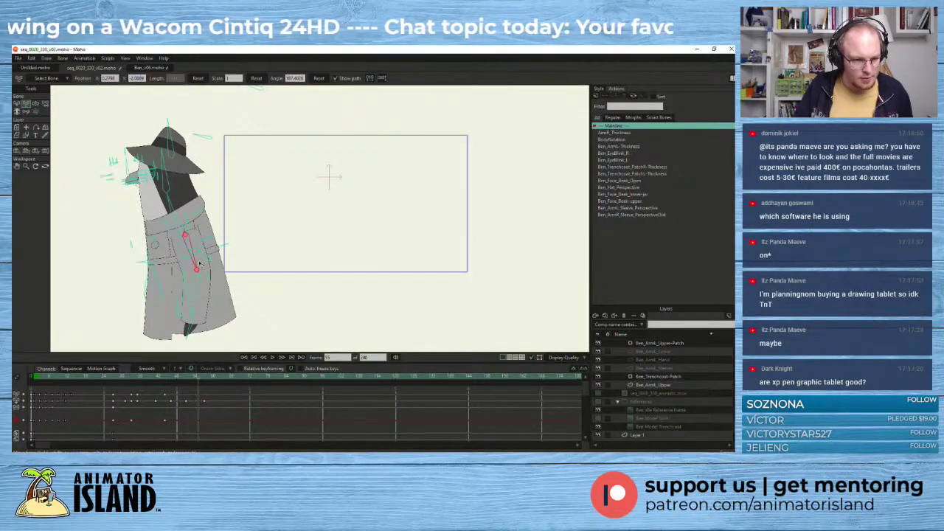
pyautogui.moveTo(197, 264); pyautogui.dragTo(145, 286)
pyautogui.click(176, 265)
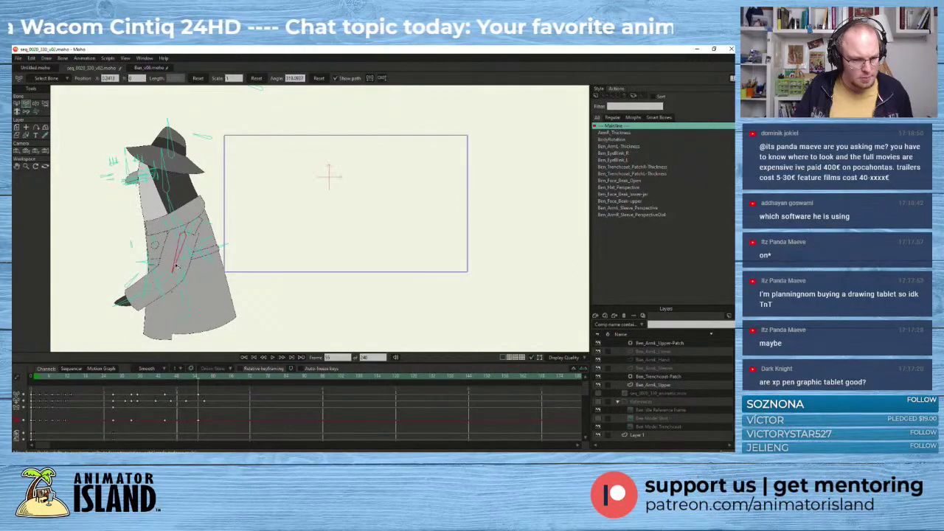
# - Replay the walk-out from frame 27 up close to review the full back-and-forth arm swing
pyautogui.moveTo(201, 381); pyautogui.dragTo(103, 383)
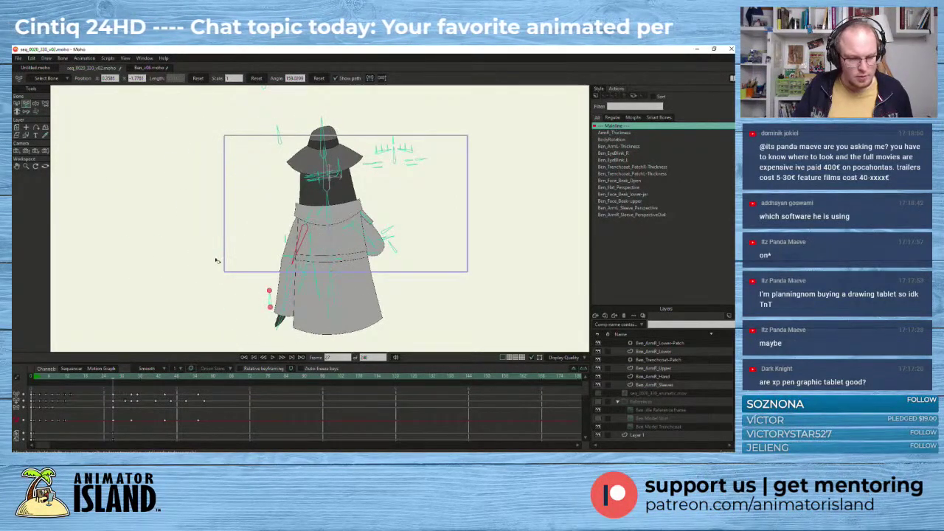
pyautogui.scroll(5, 217, 260)
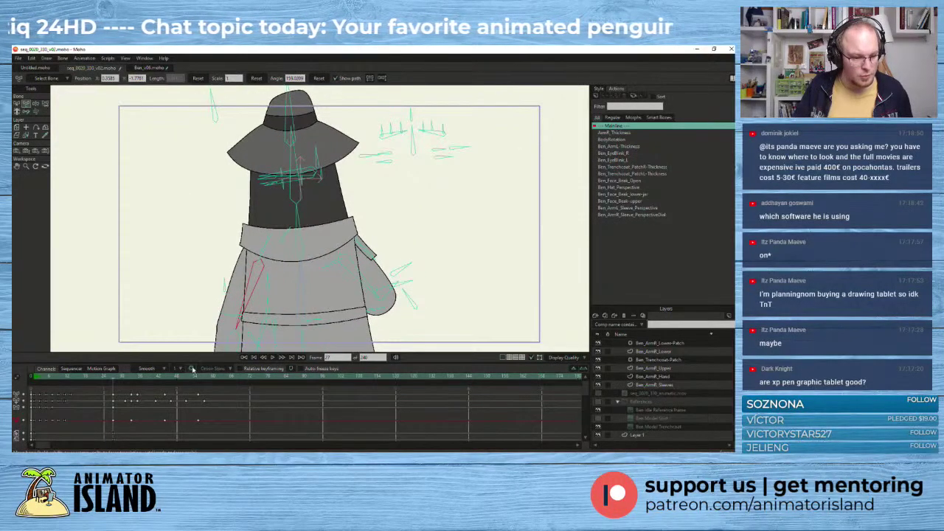
pyautogui.click(275, 357)
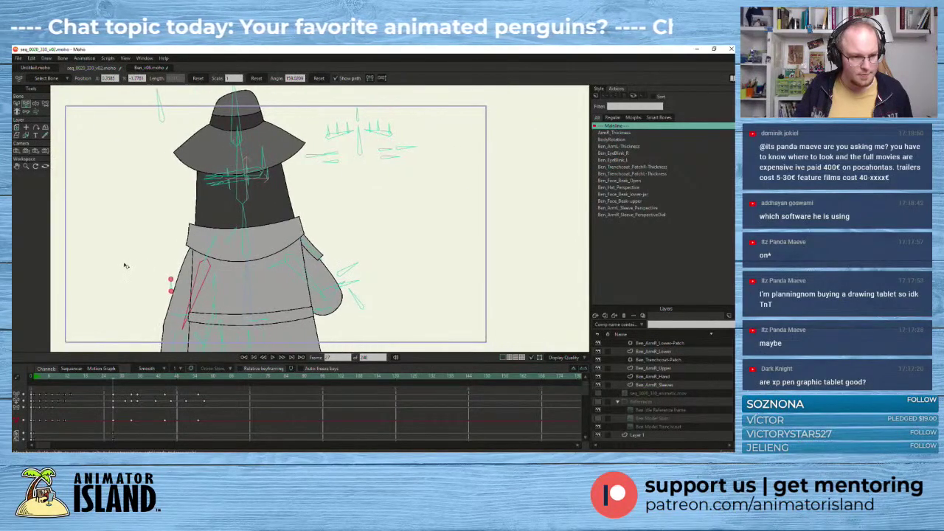
pyautogui.moveTo(116, 266); pyautogui.dragTo(113, 266)
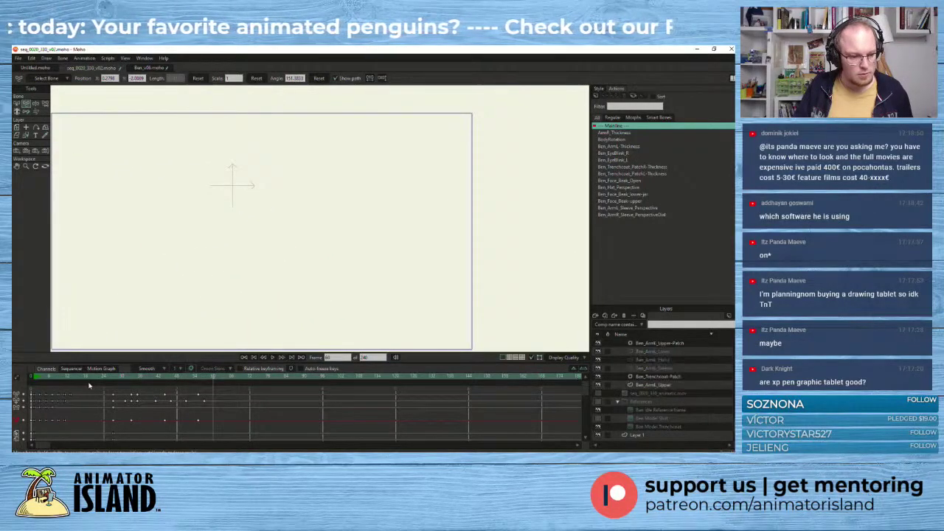
pyautogui.click(115, 377)
pyautogui.click(279, 359)
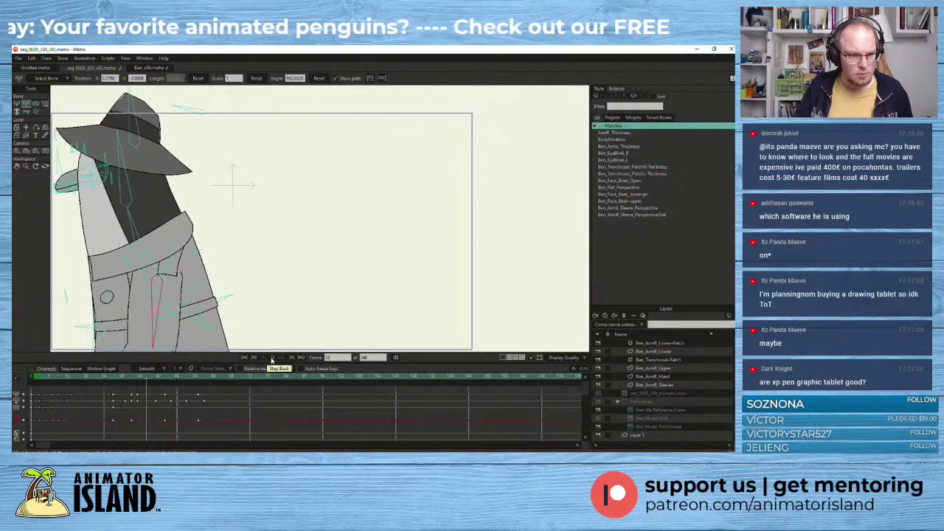
pyautogui.click(114, 378)
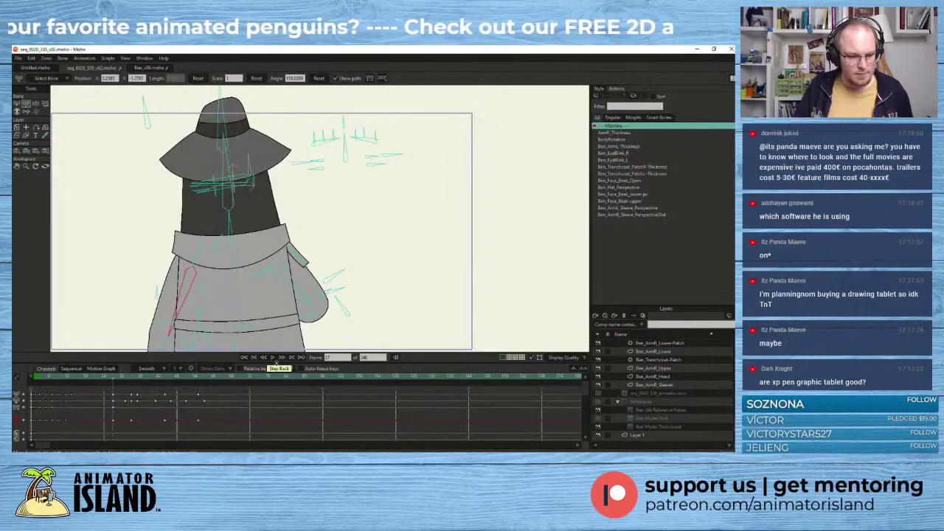
pyautogui.click(277, 359)
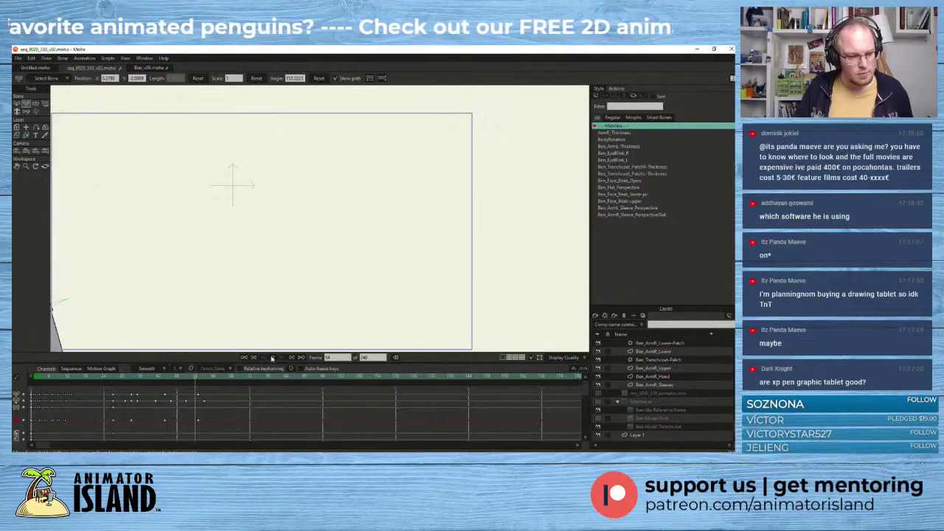
pyautogui.click(114, 376)
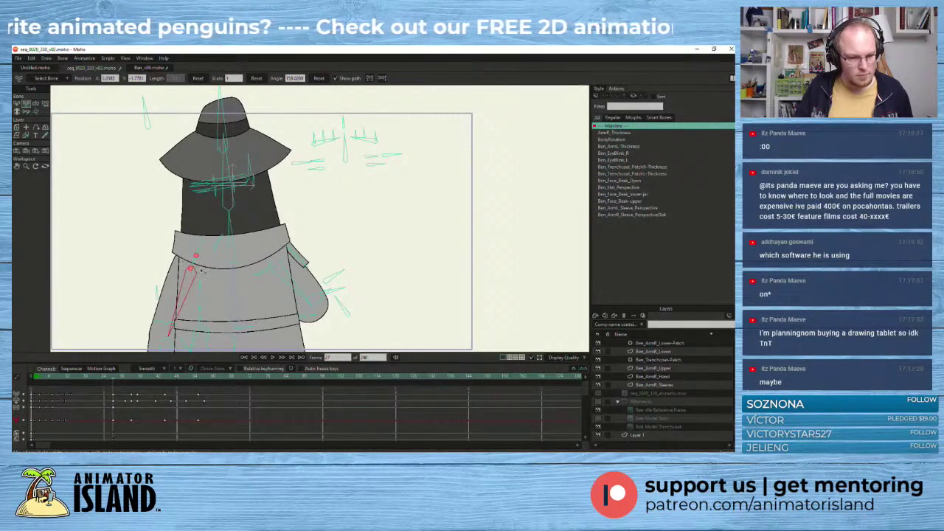
# - At frame 33, move and rotate the near shoulder patch bone so the patch sits further forward on the raised sleeve
pyautogui.moveTo(113, 381); pyautogui.dragTo(133, 383)
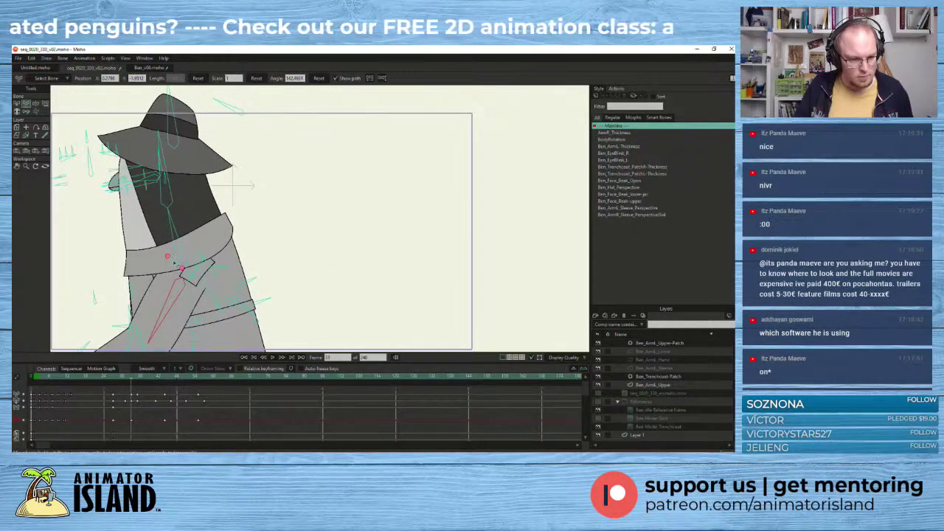
pyautogui.scroll(2, 205, 263)
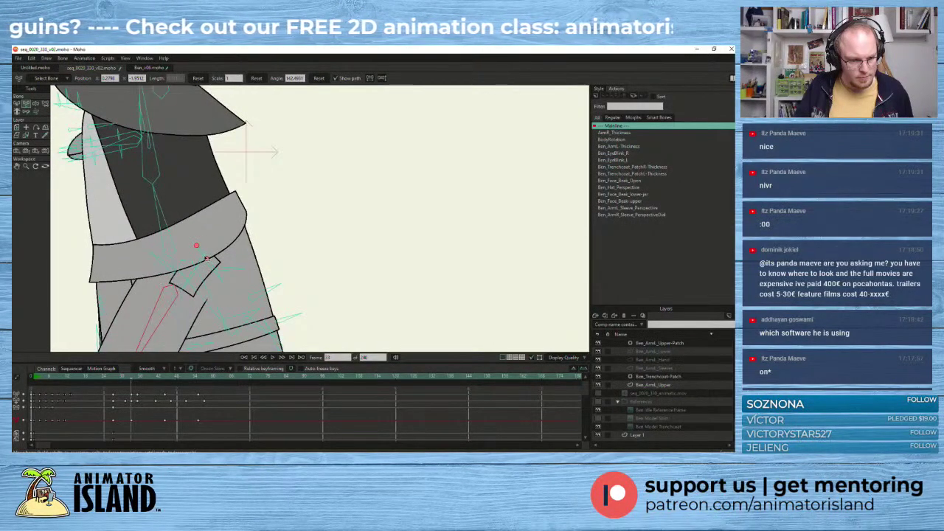
pyautogui.click(201, 262)
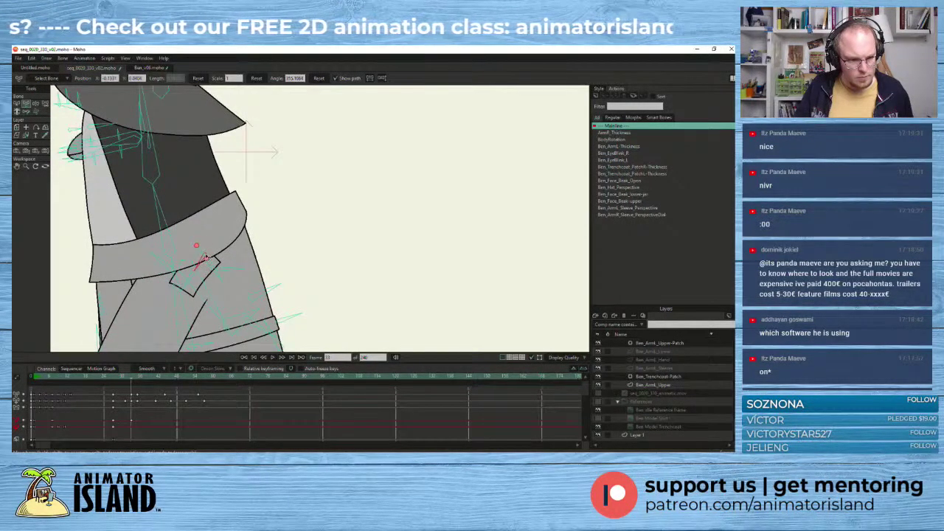
pyautogui.scroll(3, 203, 260)
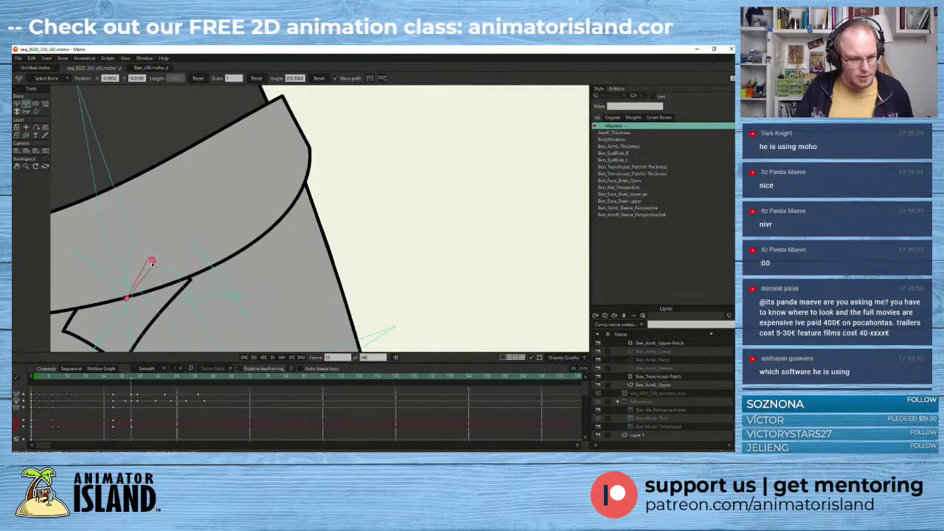
pyautogui.scroll(-3, 156, 265)
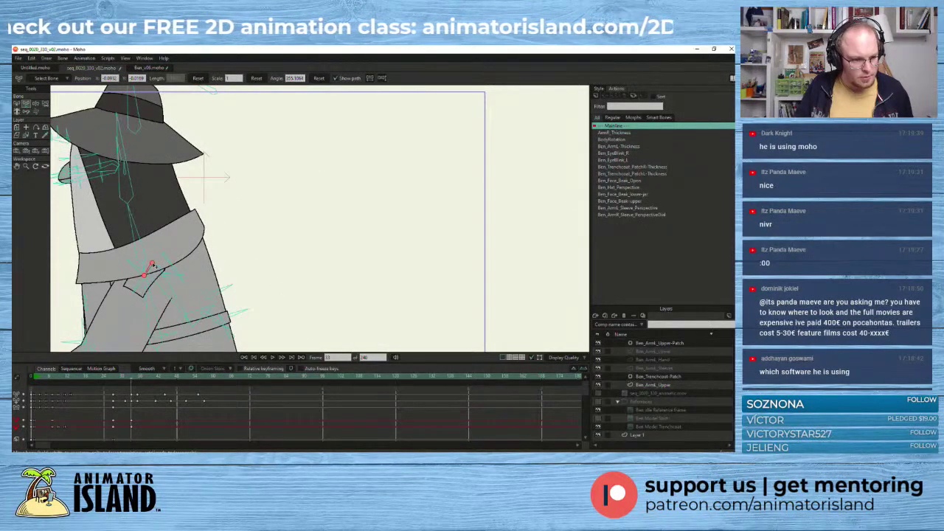
pyautogui.moveTo(152, 267); pyautogui.dragTo(124, 284)
pyautogui.scroll(-5, 118, 293)
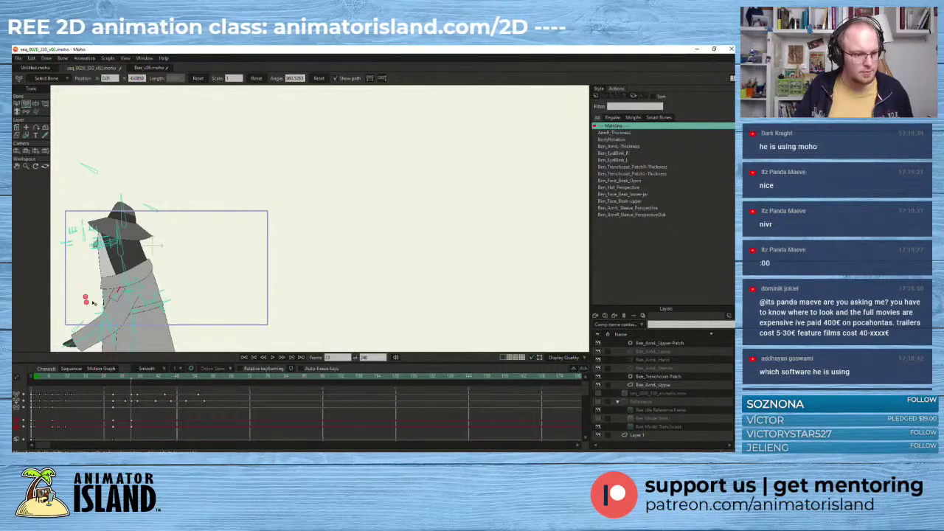
pyautogui.moveTo(80, 309); pyautogui.dragTo(149, 283)
pyautogui.scroll(2, 149, 282)
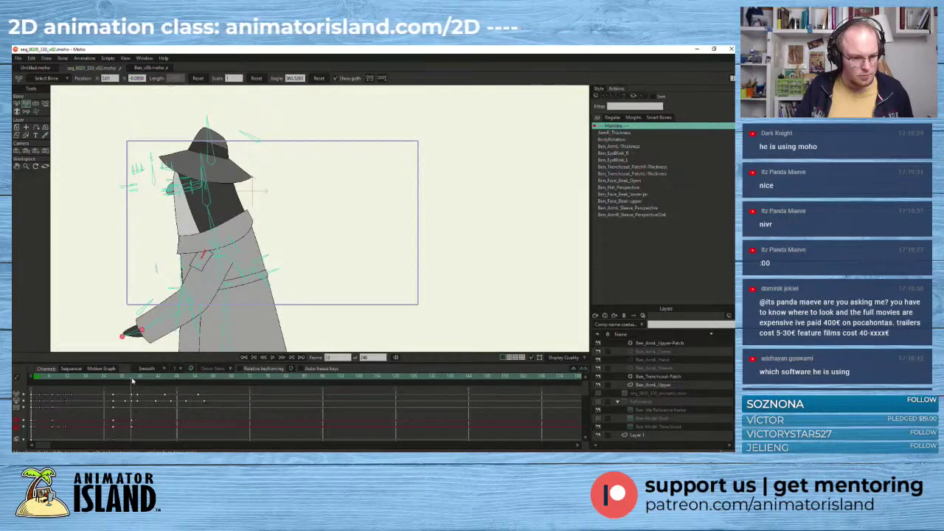
# - At frame 41, shift the near shoulder patch bone back and slightly up on the sleeve
pyautogui.moveTo(129, 380); pyautogui.dragTo(166, 385)
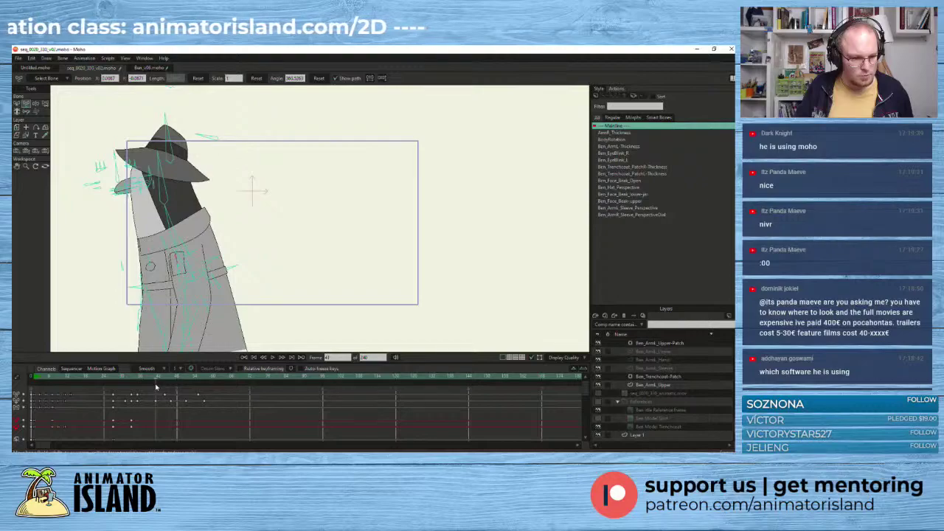
pyautogui.scroll(2, 203, 262)
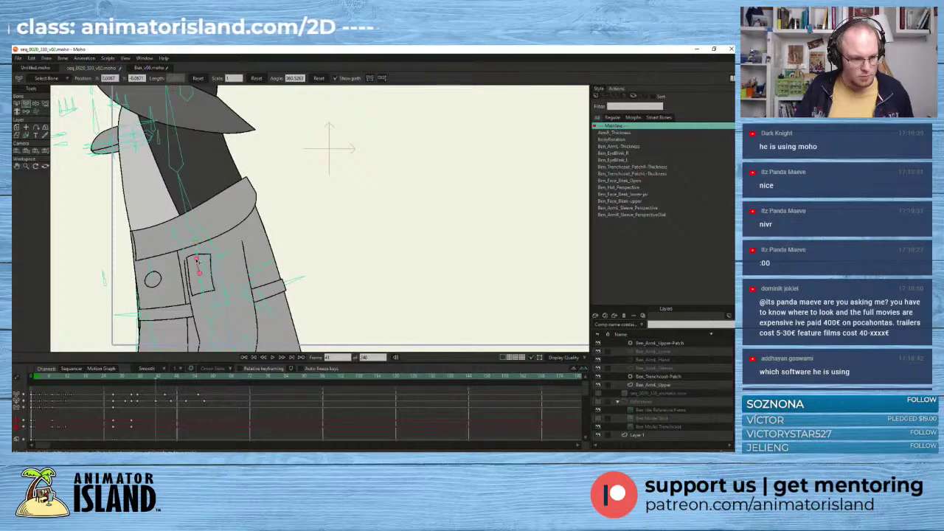
pyautogui.moveTo(203, 262)
pyautogui.mouseDown()
pyautogui.moveTo(192, 262)
pyautogui.moveTo(209, 256)
pyautogui.mouseUp()
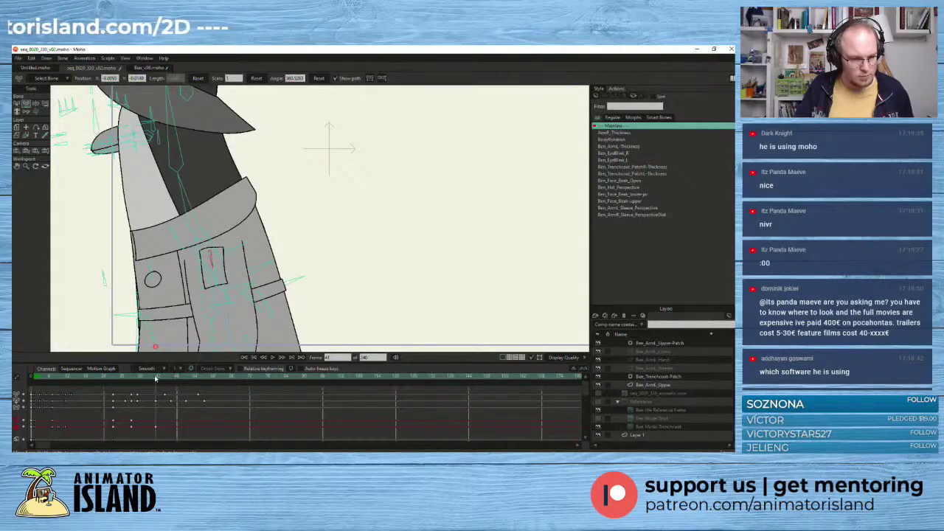
# - Replay the turn and walk-out from frame 27 to check how the shoulder patch follows the arm
pyautogui.moveTo(157, 378); pyautogui.dragTo(114, 379)
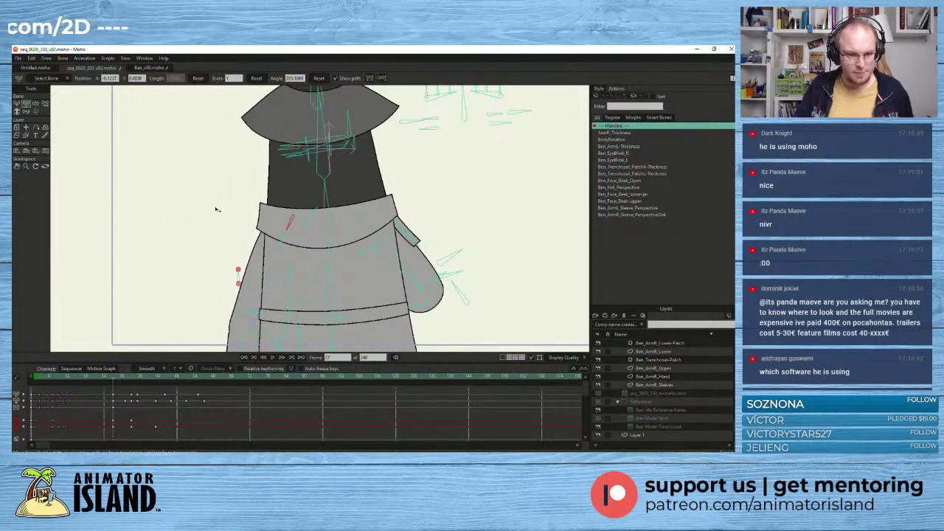
pyautogui.scroll(-3, 217, 209)
pyautogui.moveTo(169, 194); pyautogui.dragTo(103, 194)
pyautogui.scroll(3, 141, 225)
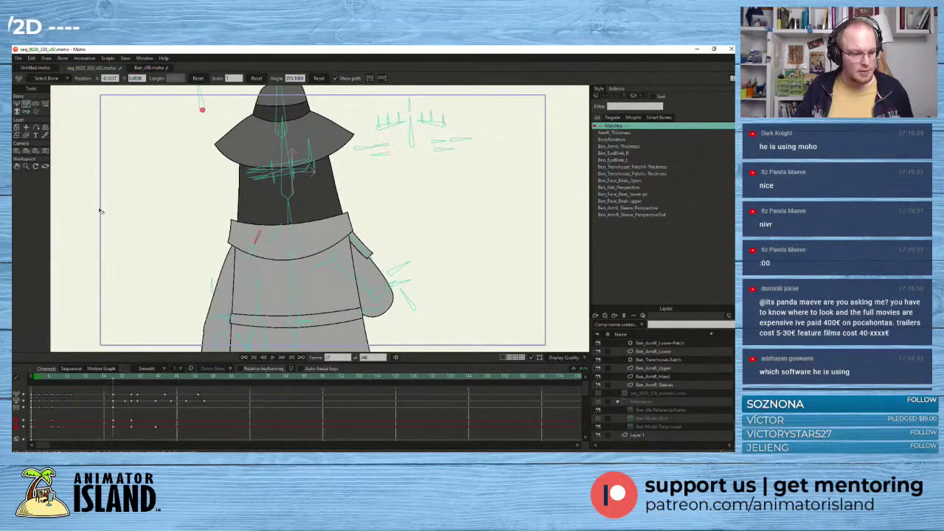
pyautogui.click(277, 360)
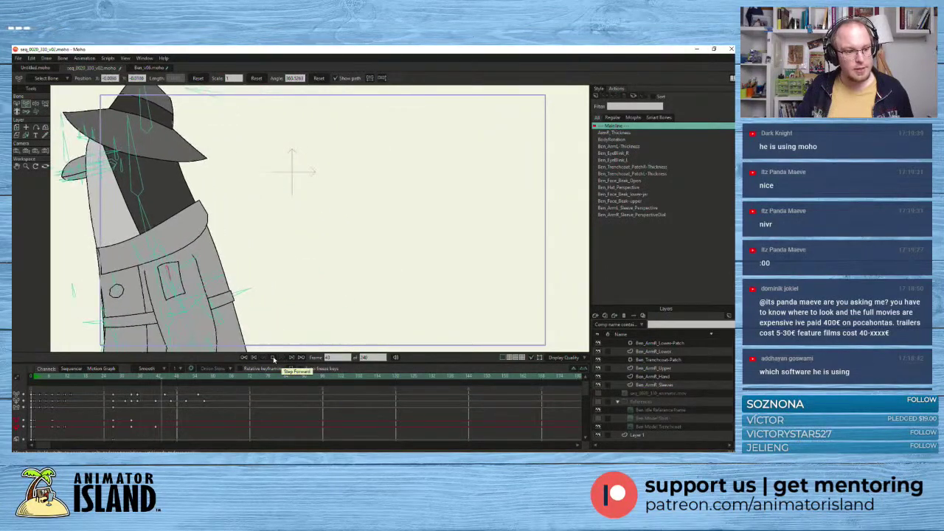
pyautogui.click(113, 378)
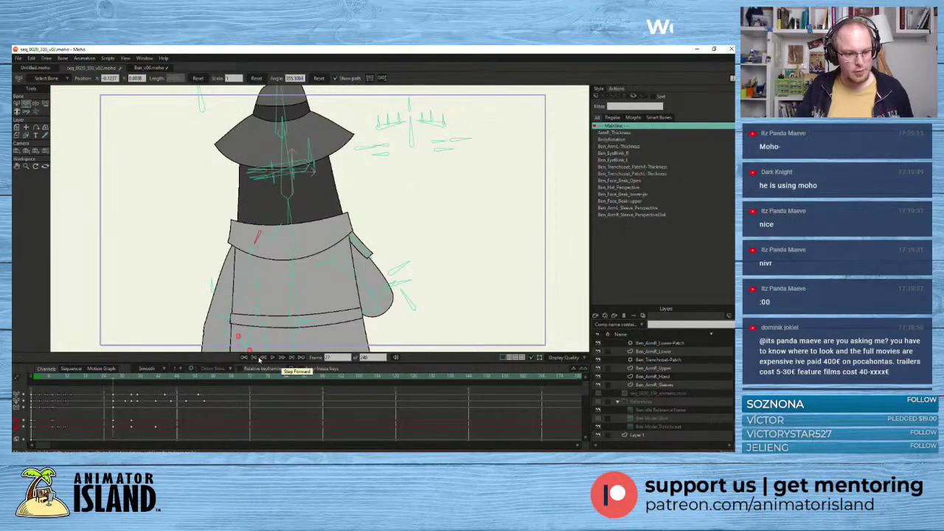
pyautogui.click(273, 358)
pyautogui.click(274, 359)
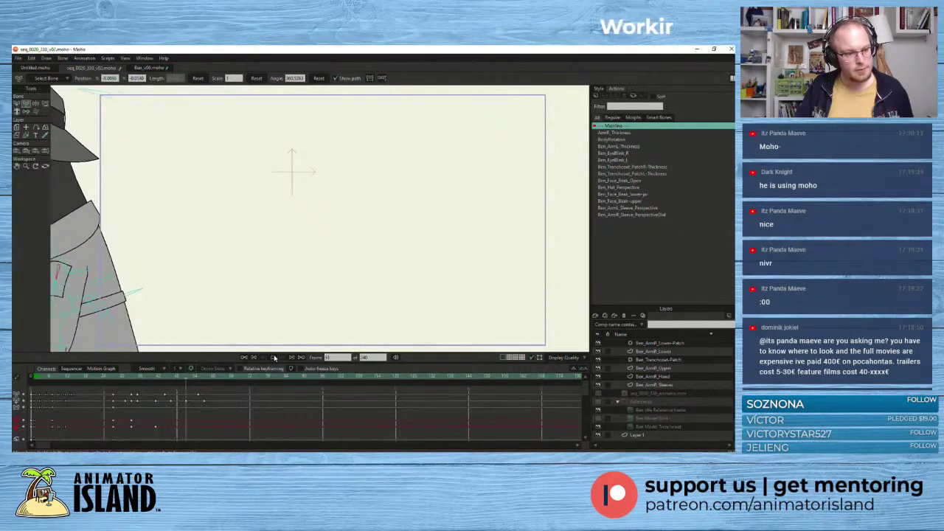
pyautogui.click(273, 359)
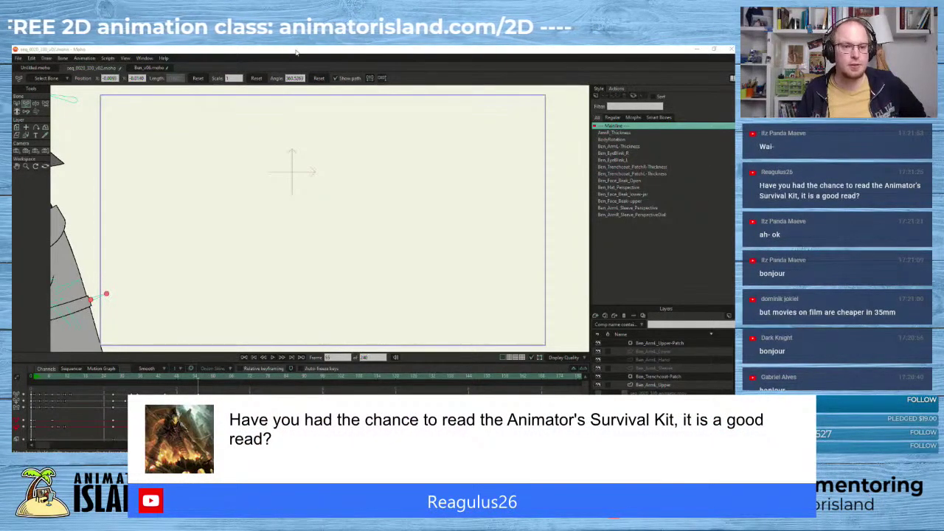
# - Frame the whole character and play the shot from the beginning to review the overall motion
pyautogui.click(336, 135)
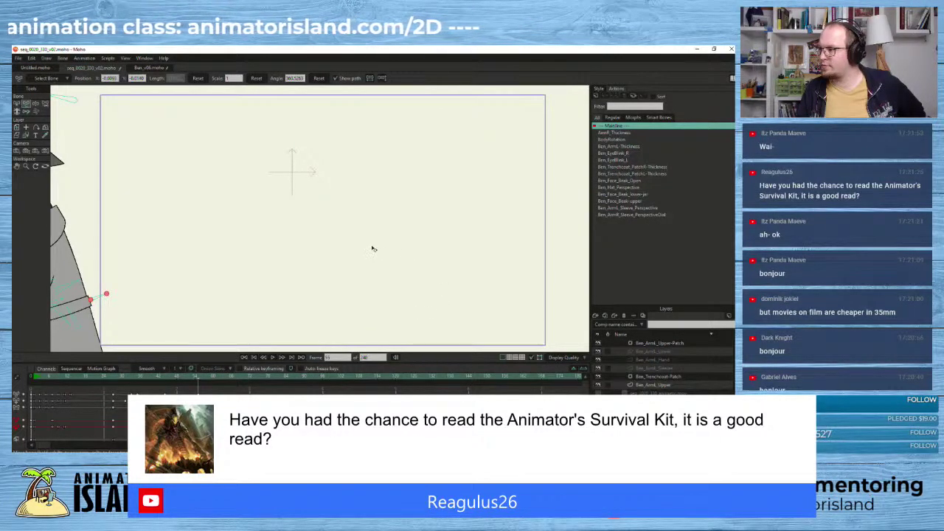
pyautogui.scroll(-2, 301, 201)
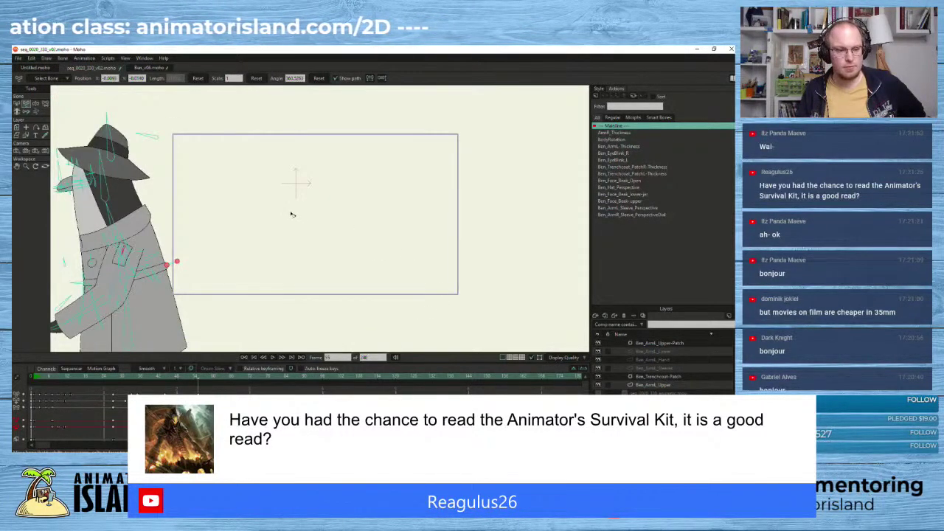
pyautogui.moveTo(287, 220); pyautogui.dragTo(332, 230)
pyautogui.moveTo(184, 378); pyautogui.dragTo(34, 385)
pyautogui.click(274, 358)
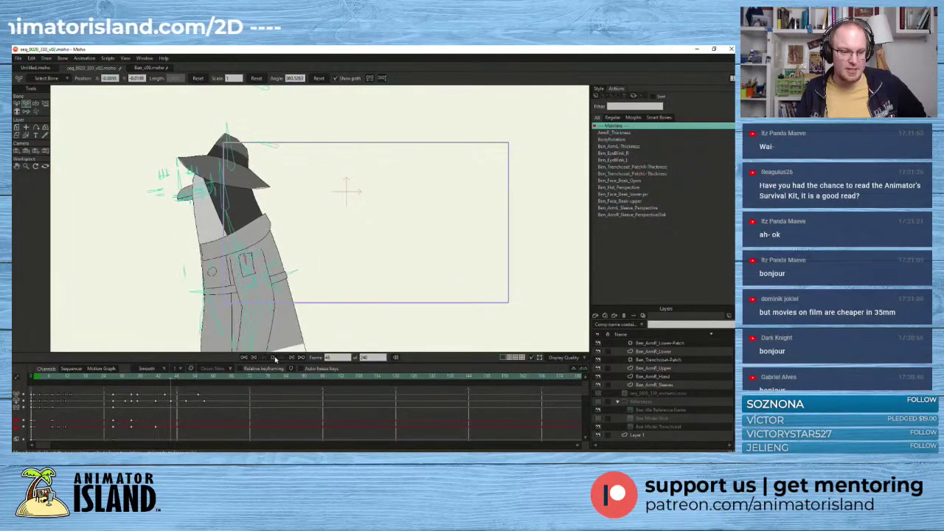
pyautogui.click(273, 358)
# - Move the turn's starting keyframes from frame 27 to frame 25 across the bone channels
pyautogui.click(114, 379)
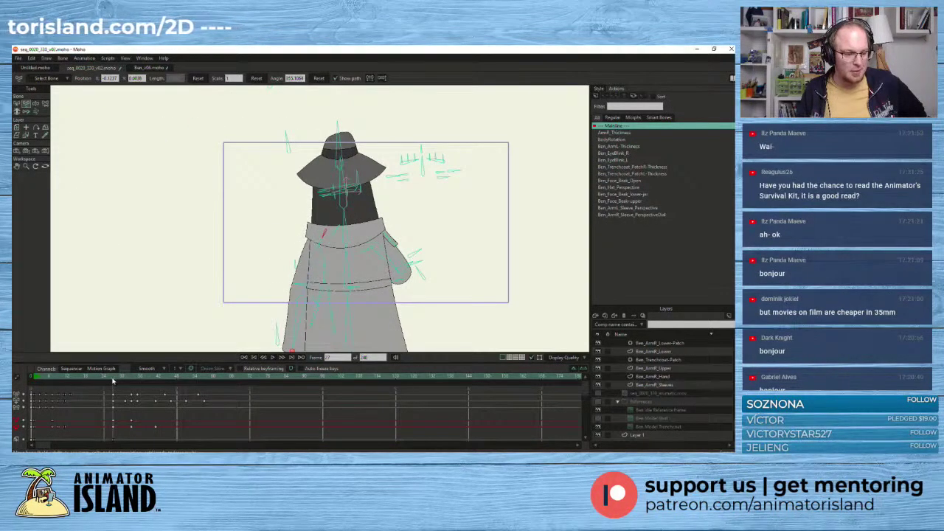
pyautogui.moveTo(113, 380); pyautogui.dragTo(108, 399)
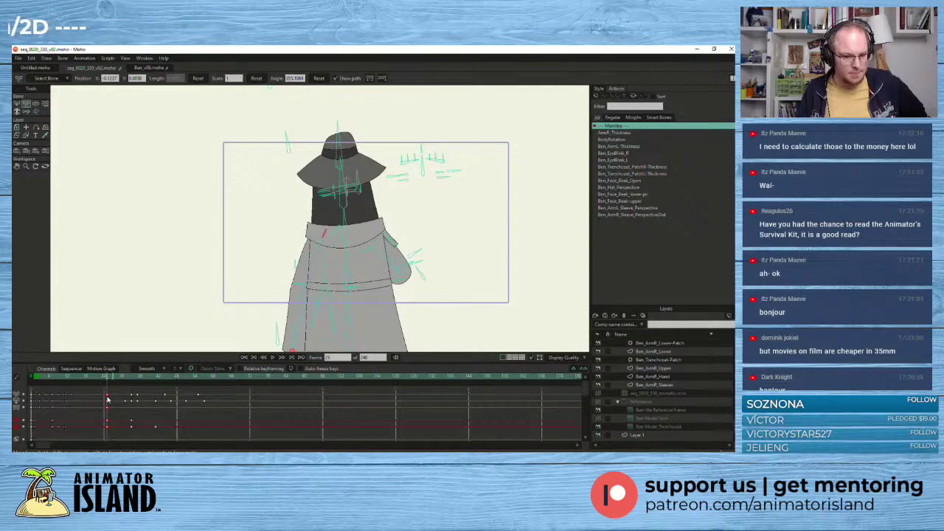
pyautogui.scroll(-2, 113, 407)
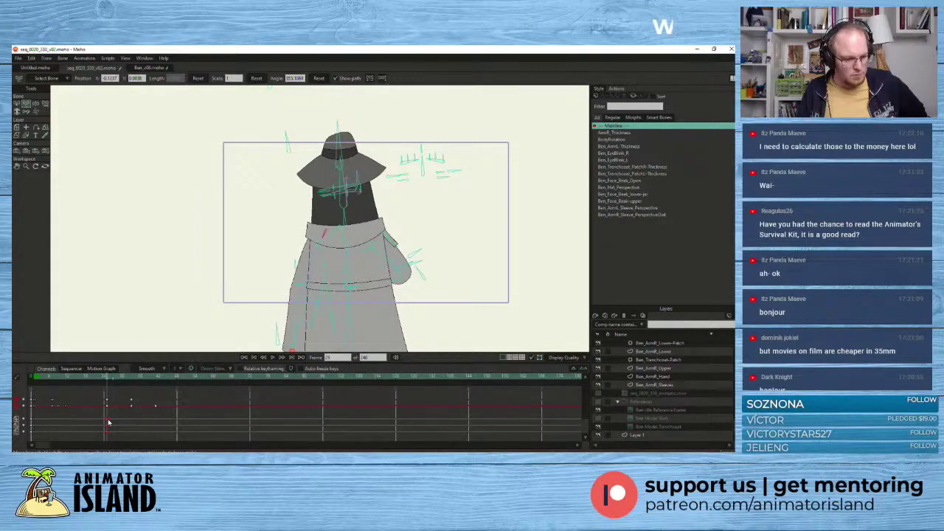
pyautogui.scroll(2, 110, 402)
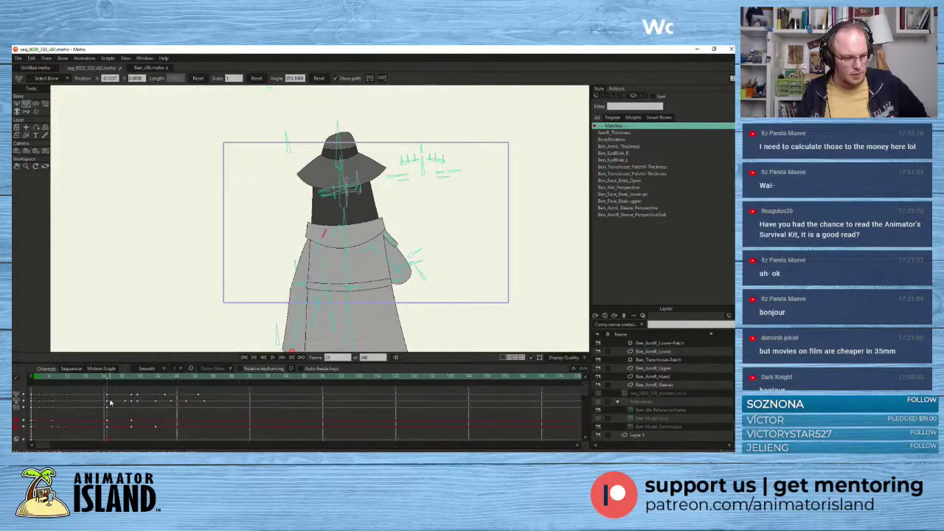
# - Play the full shot repeatedly, mostly from its first frames, to examine the timing of the opening move and the earlier turn
pyautogui.click(273, 358)
pyautogui.click(273, 357)
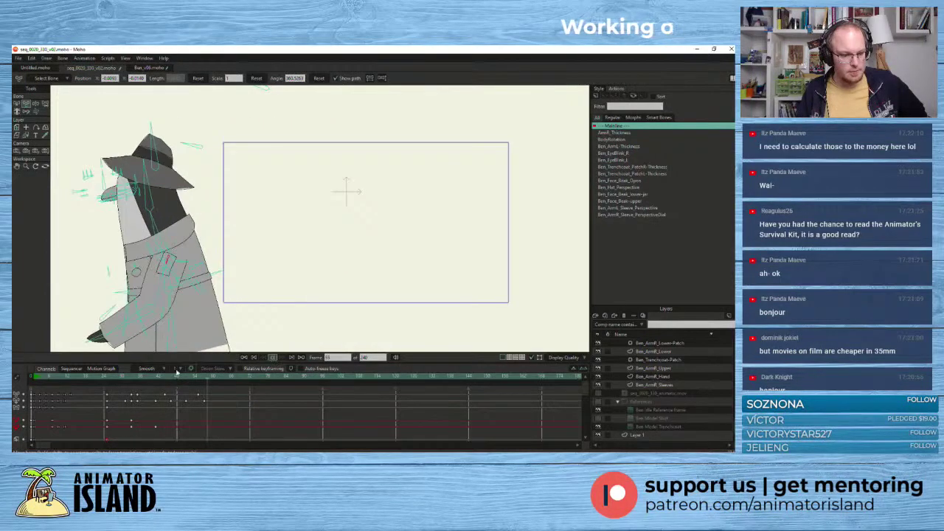
pyautogui.moveTo(189, 377); pyautogui.dragTo(34, 395)
pyautogui.scroll(2, 254, 217)
pyautogui.moveTo(253, 217); pyautogui.dragTo(81, 207)
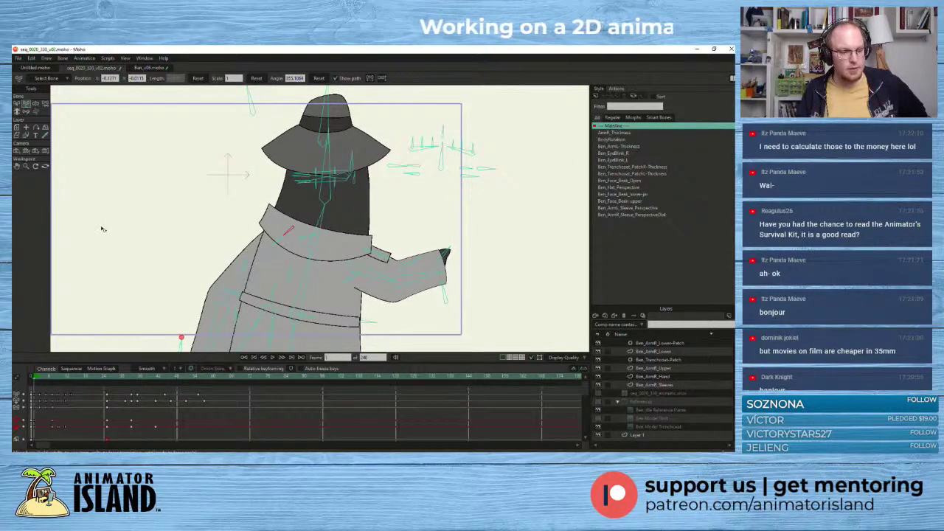
pyautogui.moveTo(118, 249); pyautogui.dragTo(117, 264)
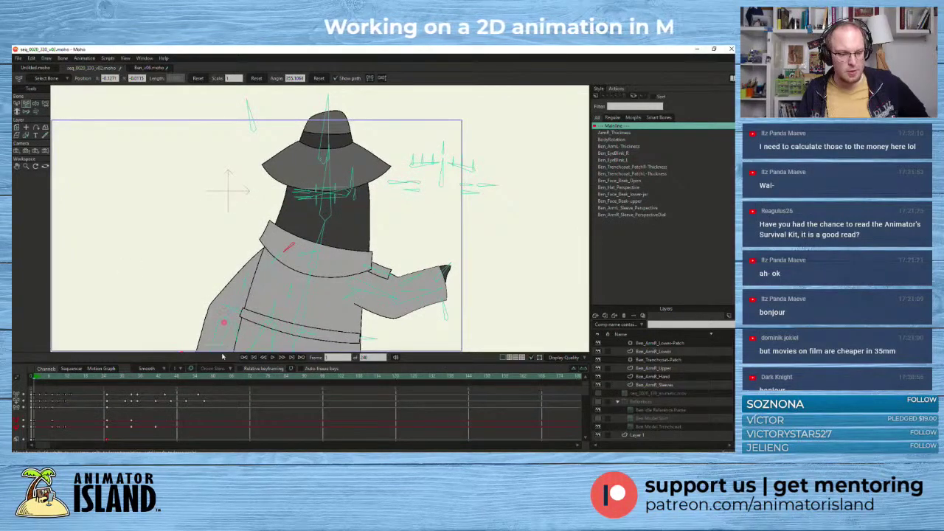
pyautogui.click(273, 357)
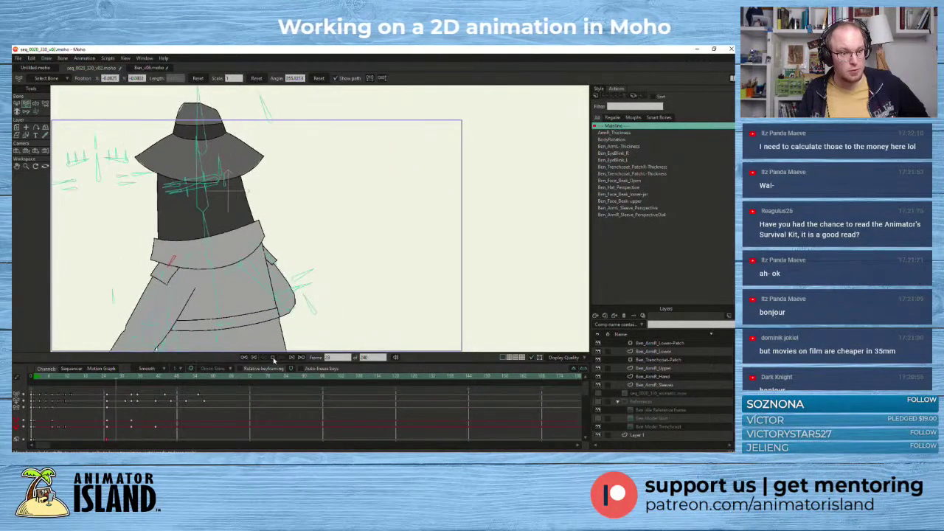
pyautogui.click(34, 377)
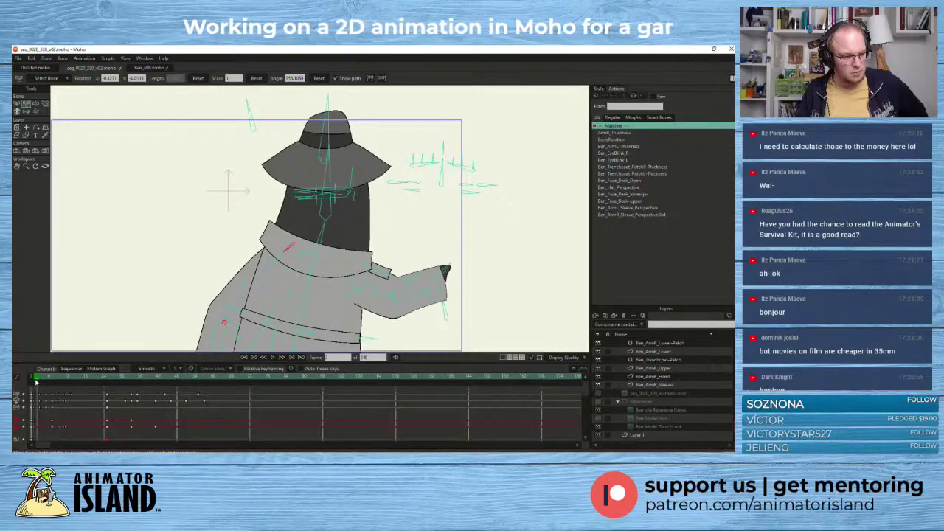
pyautogui.click(272, 357)
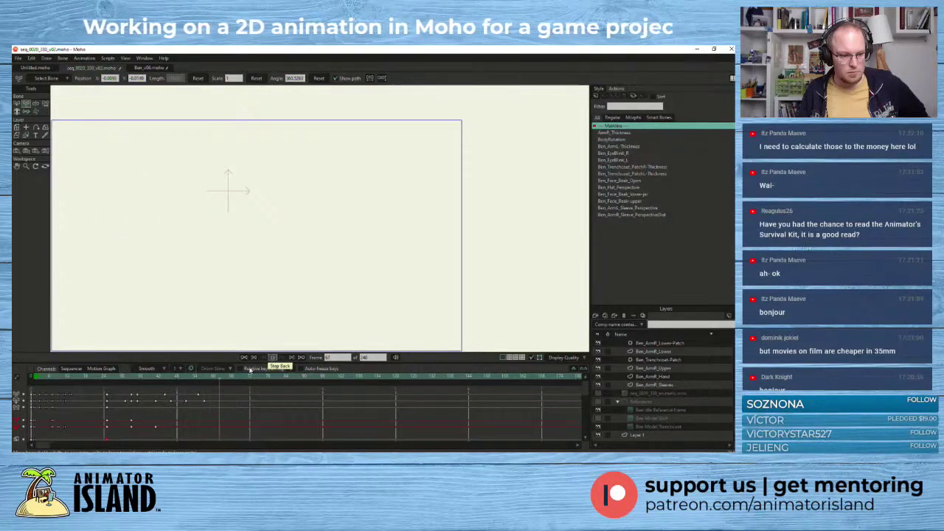
pyautogui.moveTo(44, 378); pyautogui.dragTo(34, 380)
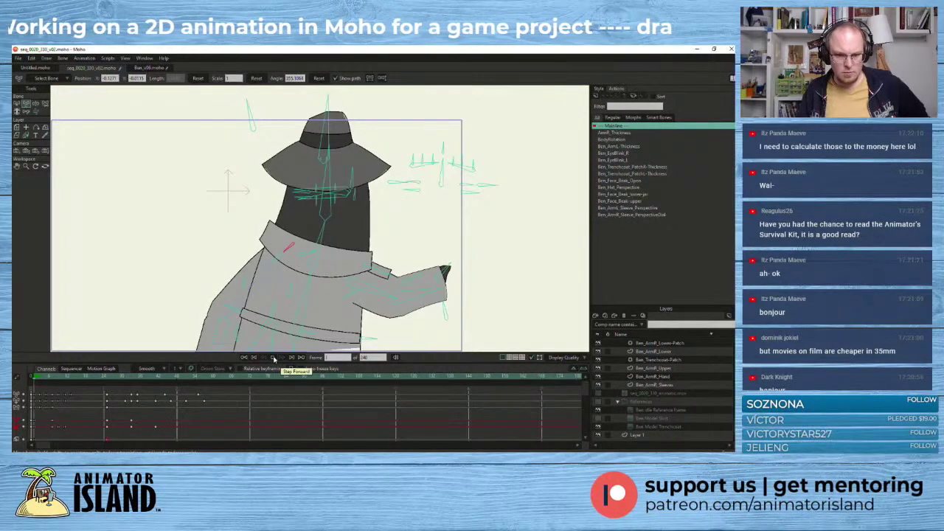
pyautogui.click(272, 358)
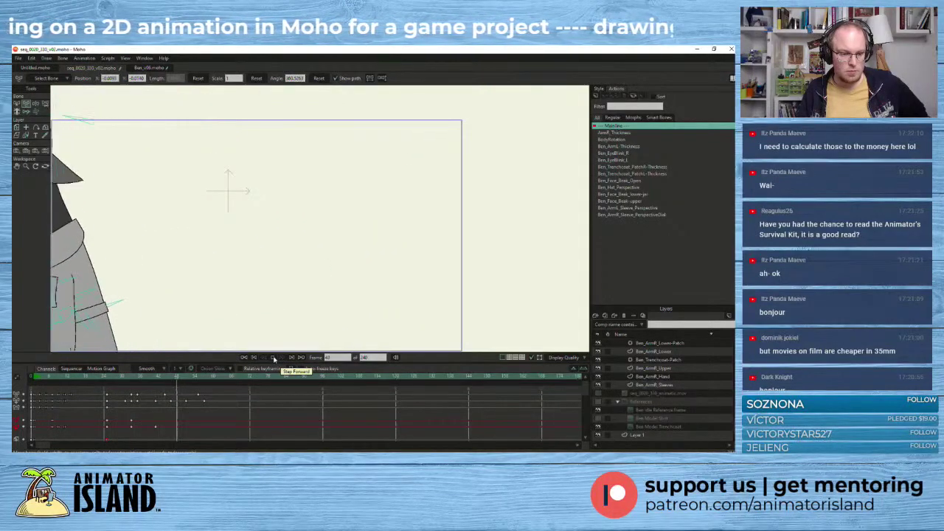
pyautogui.click(37, 378)
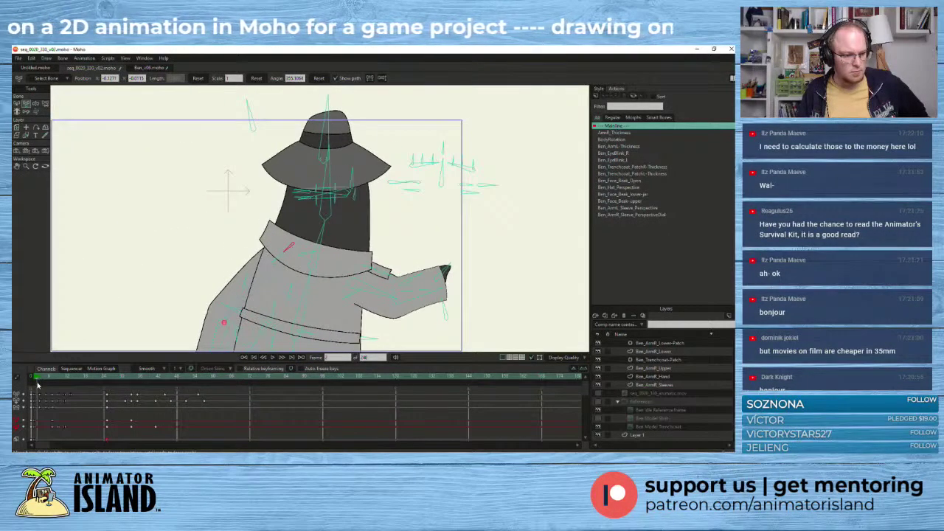
pyautogui.click(281, 358)
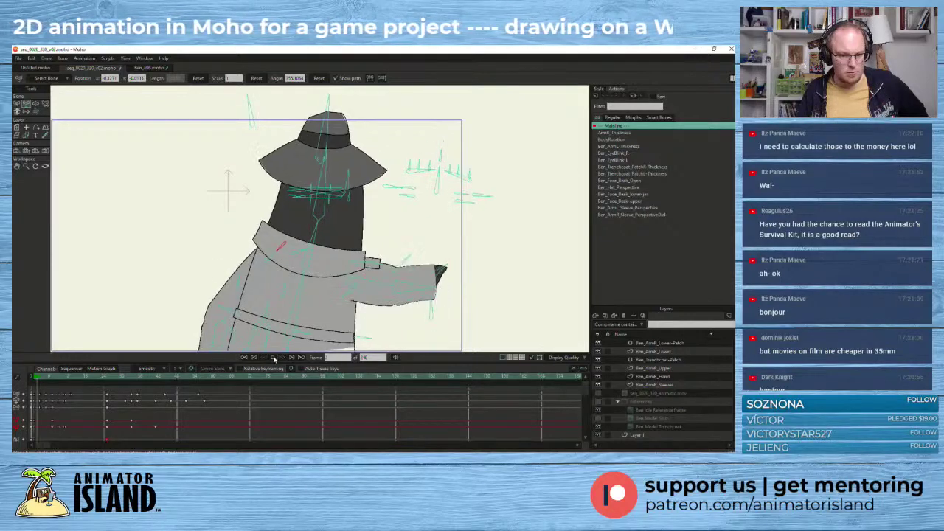
# - Shift the opening move's keyframes later on the timeline, delaying those after the first pose a little further
pyautogui.moveTo(40, 393); pyautogui.dragTo(71, 432)
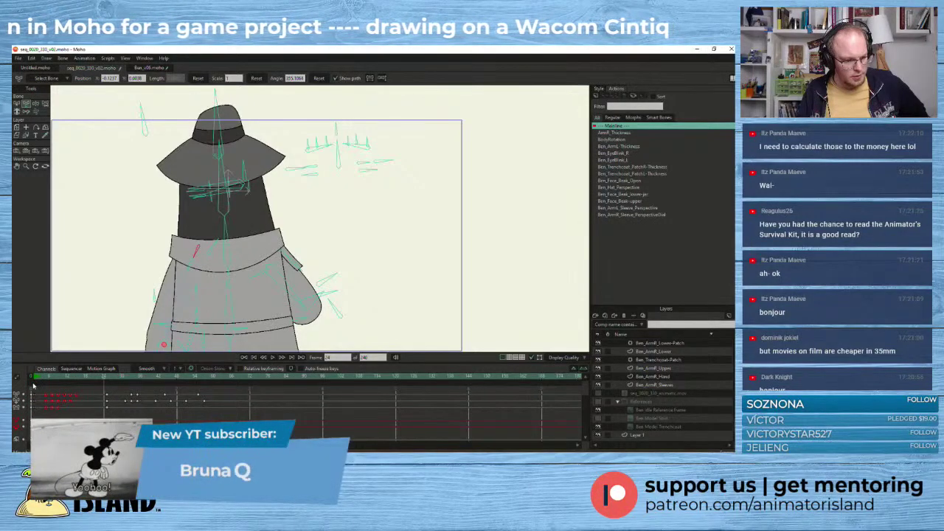
pyautogui.moveTo(50, 390); pyautogui.dragTo(81, 417)
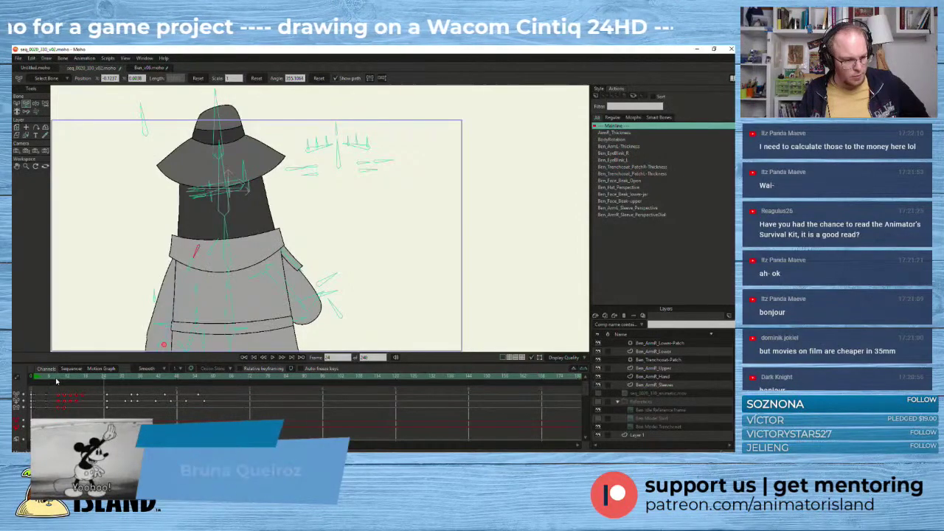
# - Play the shot repeatedly from the first frames and scrub around frames 11 to 13 to examine the left arm during the opening move
pyautogui.click(37, 380)
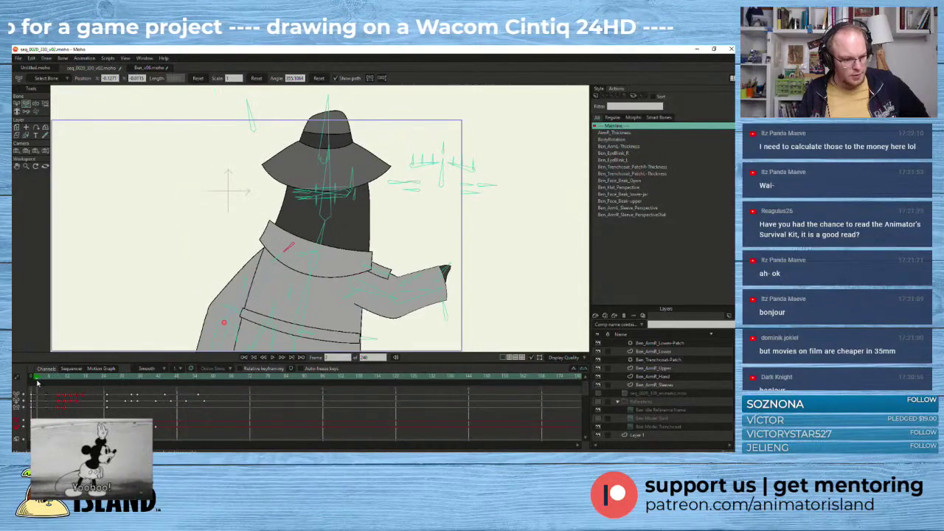
pyautogui.click(273, 358)
pyautogui.click(273, 358)
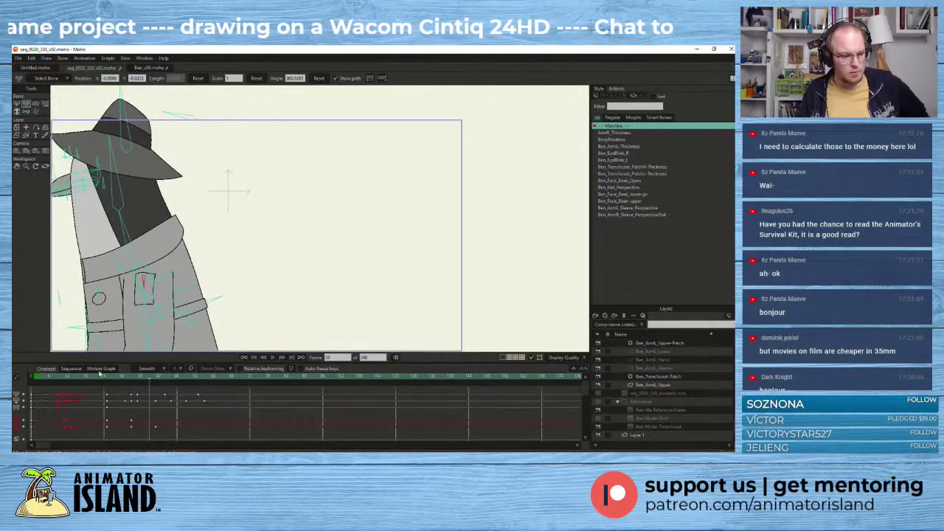
pyautogui.moveTo(61, 380); pyautogui.dragTo(37, 385)
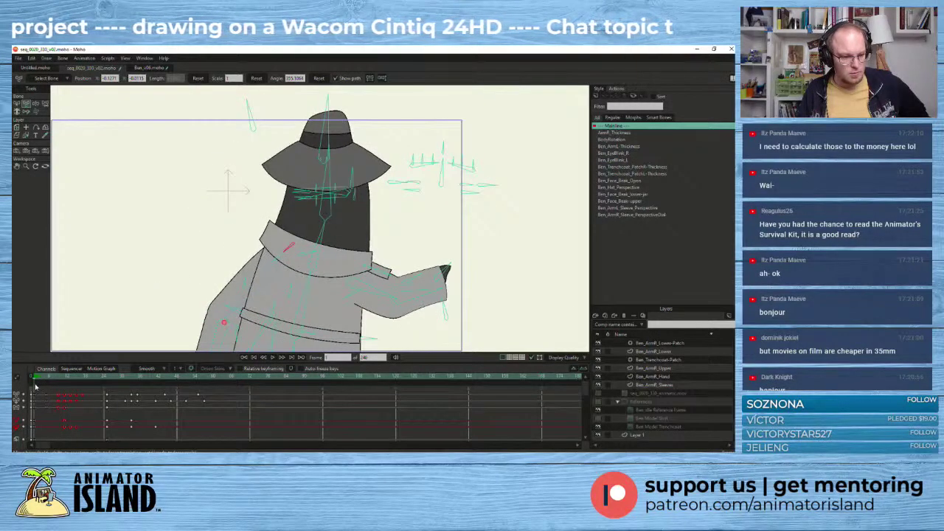
pyautogui.click(273, 358)
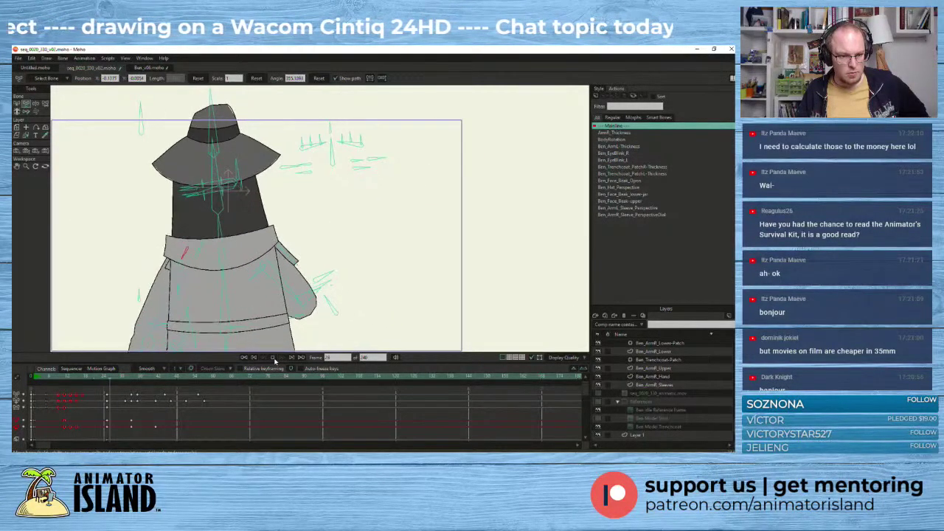
pyautogui.click(274, 359)
pyautogui.moveTo(45, 379); pyautogui.dragTo(65, 381)
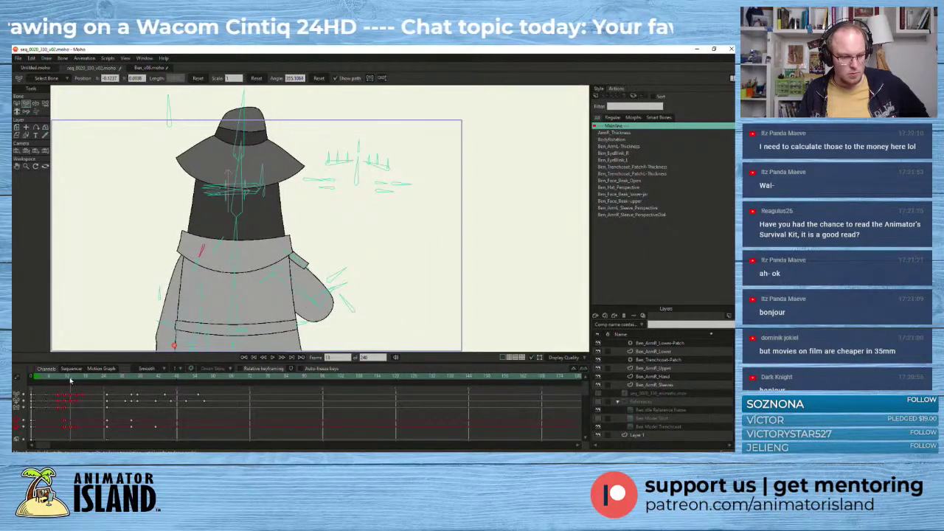
pyautogui.moveTo(71, 380); pyautogui.dragTo(65, 381)
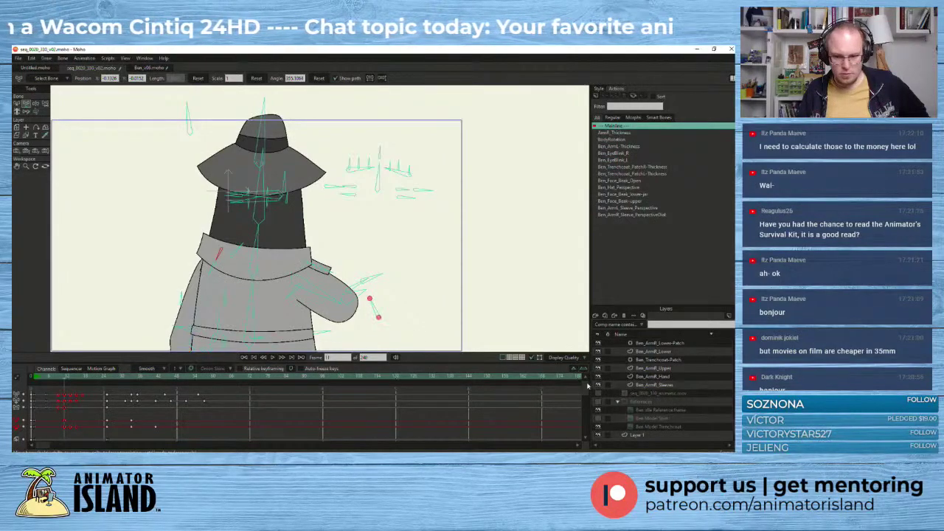
# - Shift the visibility switches of the Ben_ArmL_Lower, Ben_ArmL_Hand and Ben_ArmL_Sleeves layers slightly later, toward frame 11
pyautogui.scroll(-1, 643, 396)
pyautogui.scroll(1, 680, 420)
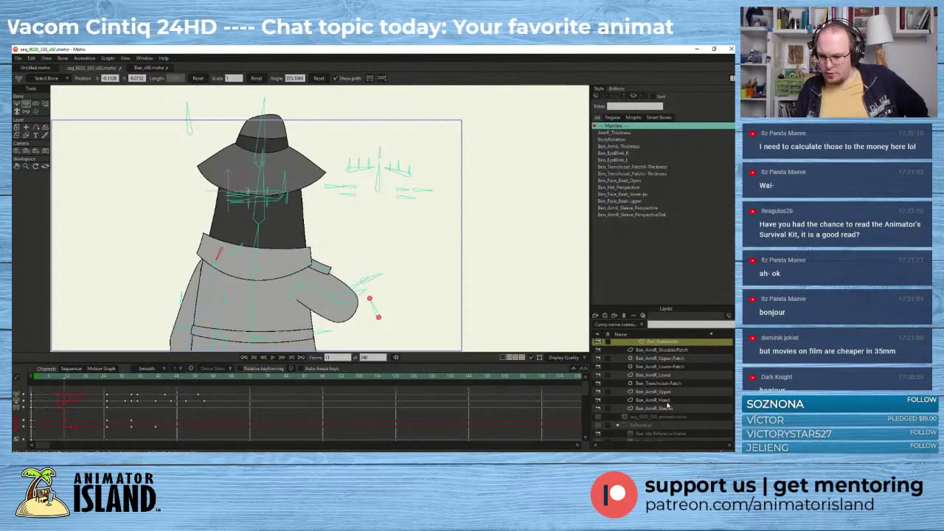
pyautogui.scroll(4, 669, 403)
pyautogui.scroll(5, 668, 403)
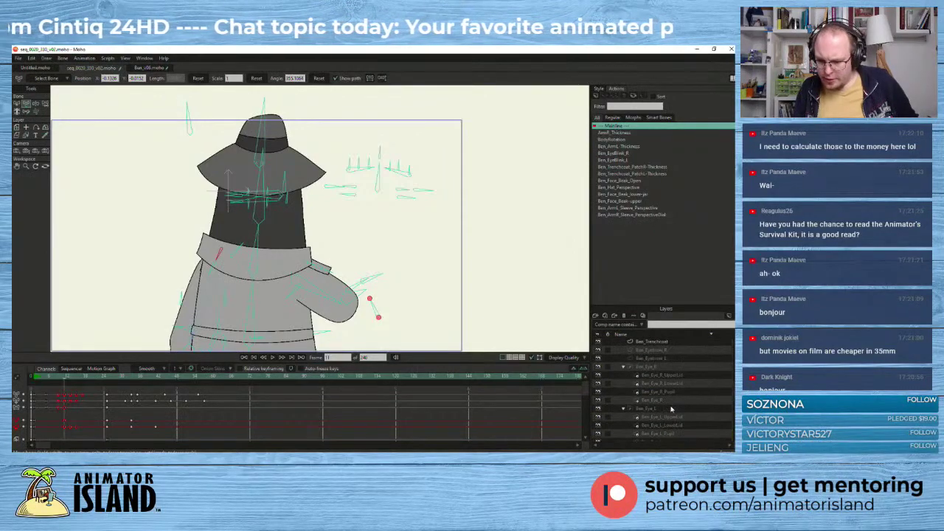
pyautogui.scroll(2, 675, 414)
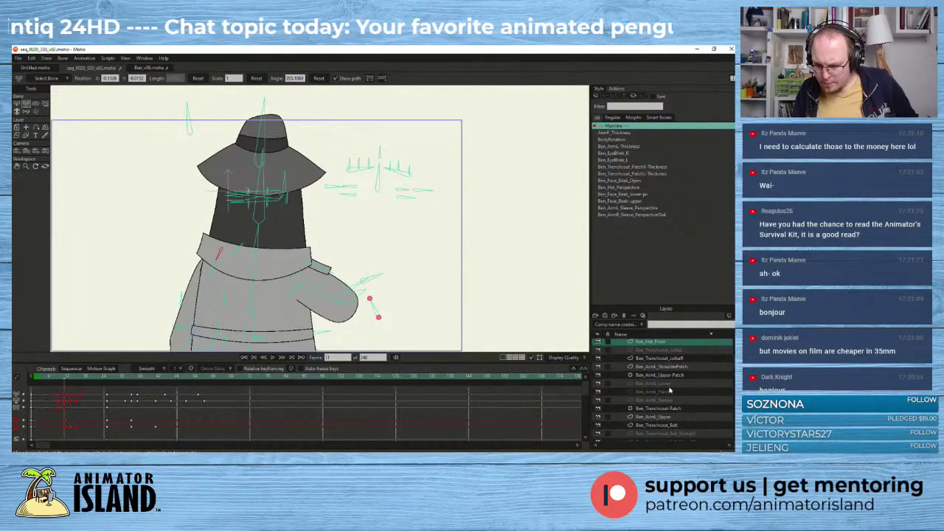
pyautogui.click(668, 384)
pyautogui.keyDown('shift'); pyautogui.click(664, 400); pyautogui.keyUp('shift')
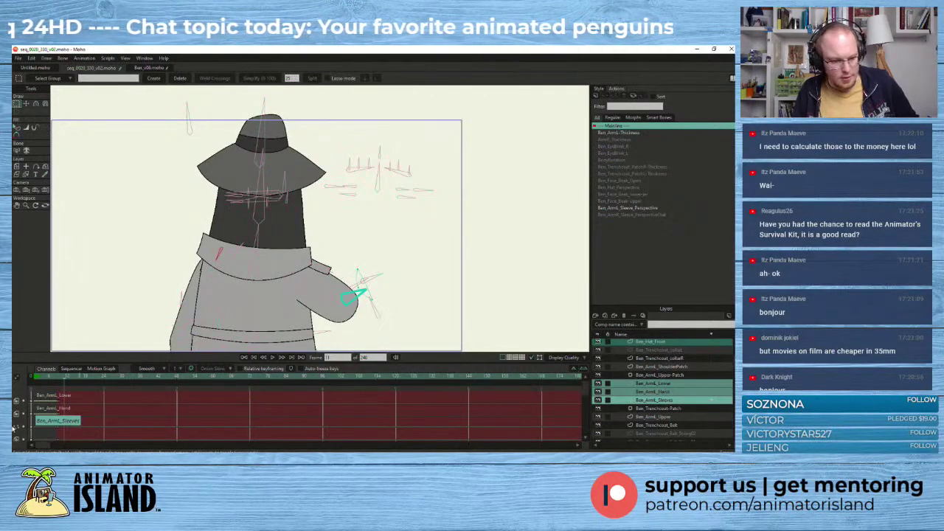
pyautogui.click(50, 397)
pyautogui.scroll(-1, 54, 422)
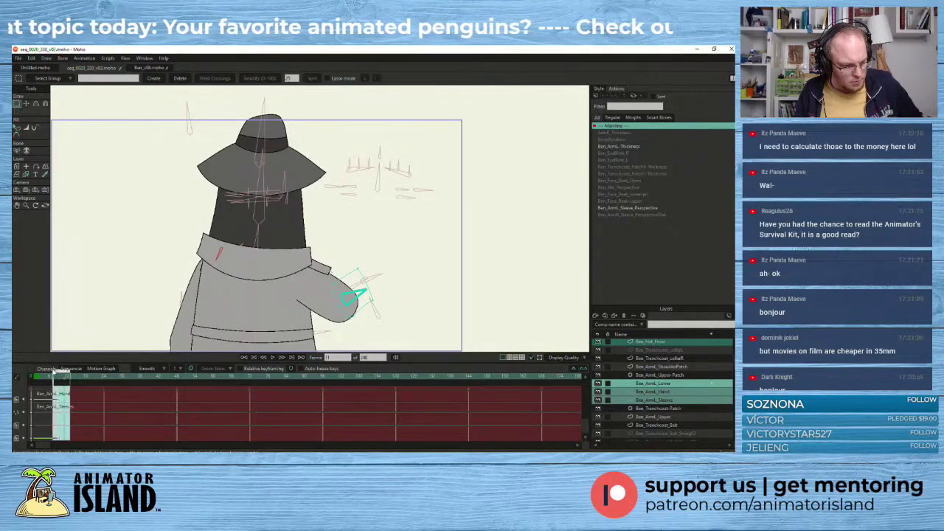
pyautogui.scroll(1, 76, 424)
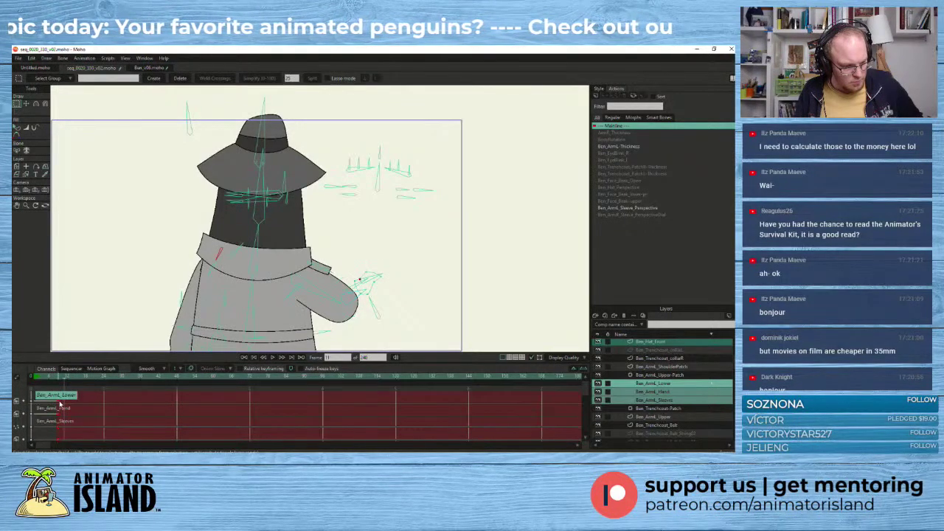
pyautogui.click(65, 408)
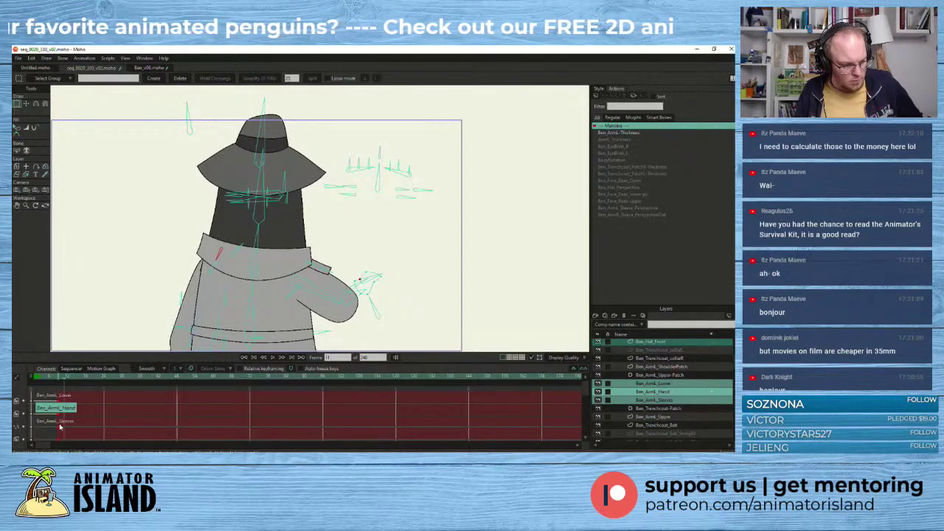
# - Play the shot several times from the beginning with a closer view to review the opening move's arm timing
pyautogui.moveTo(63, 378); pyautogui.dragTo(33, 395)
pyautogui.click(273, 358)
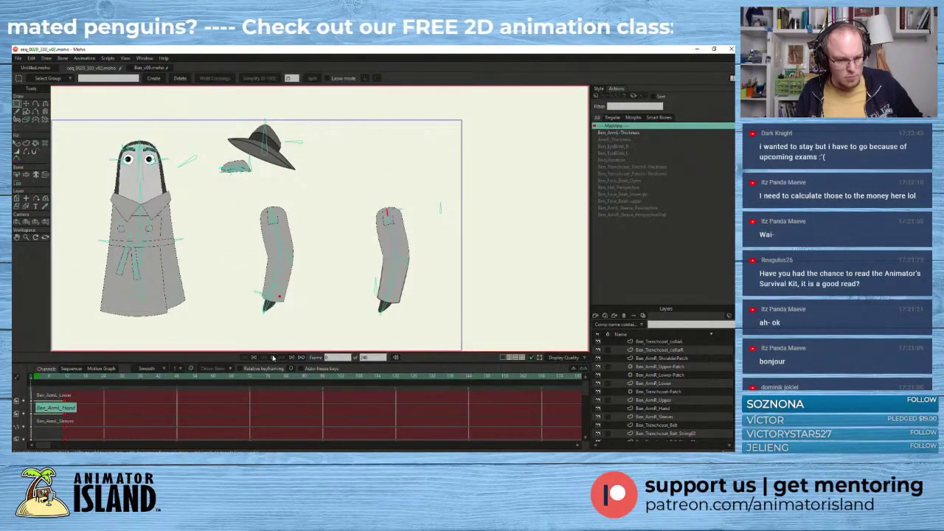
pyautogui.click(272, 358)
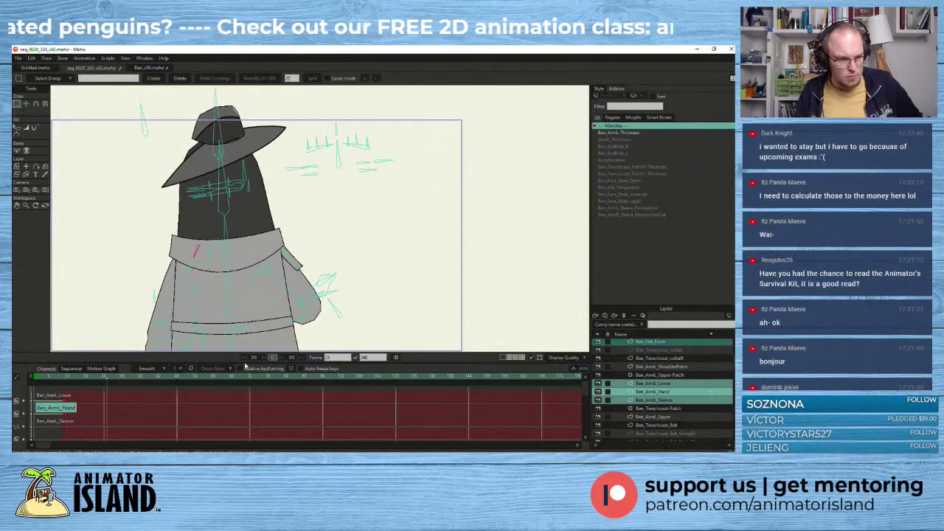
pyautogui.click(37, 380)
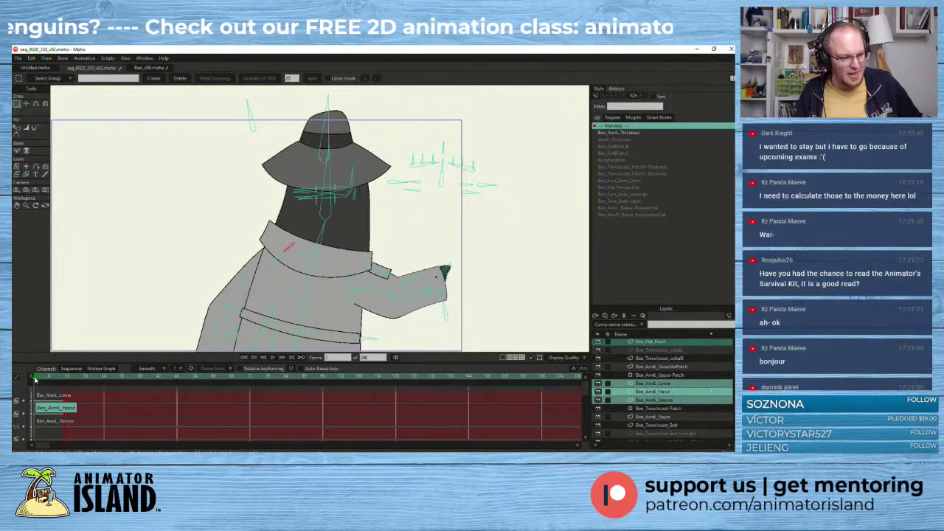
pyautogui.scroll(-2, 92, 264)
pyautogui.scroll(5, 92, 264)
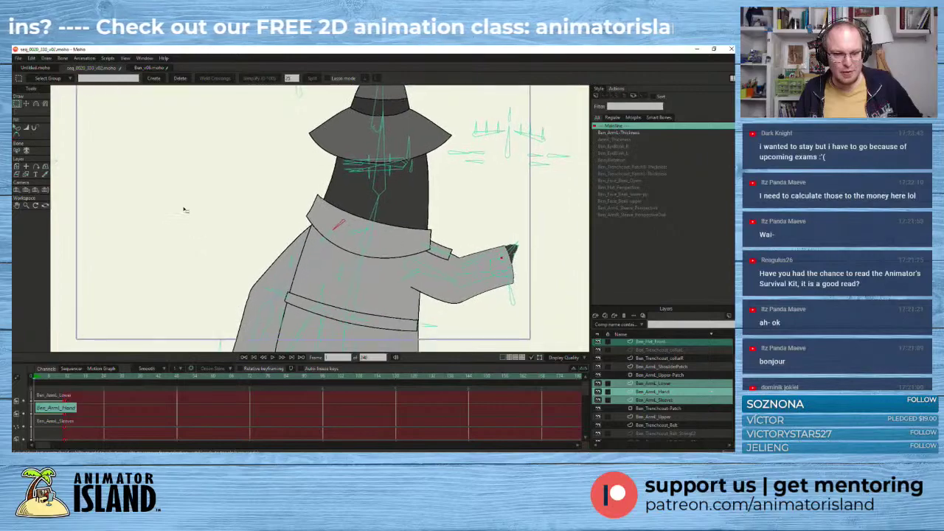
pyautogui.click(273, 358)
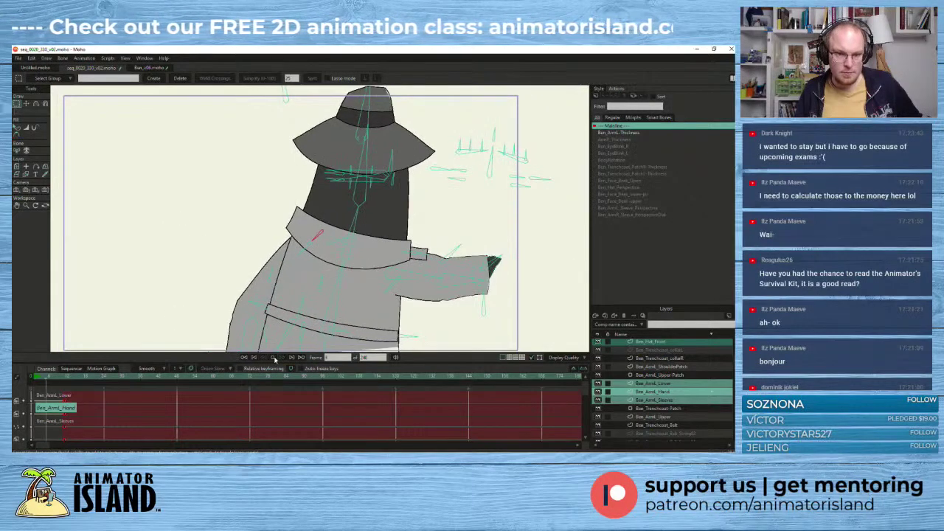
pyautogui.click(33, 382)
pyautogui.click(272, 357)
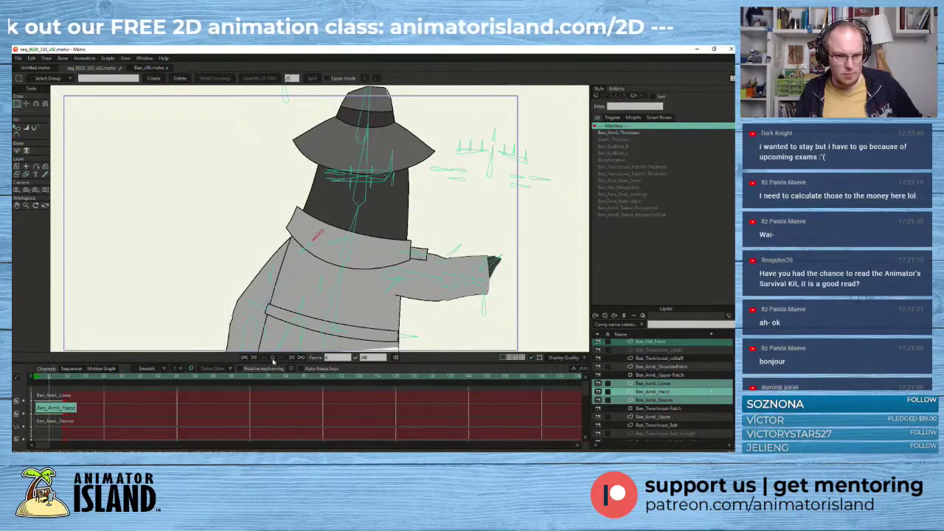
pyautogui.click(33, 382)
pyautogui.click(274, 358)
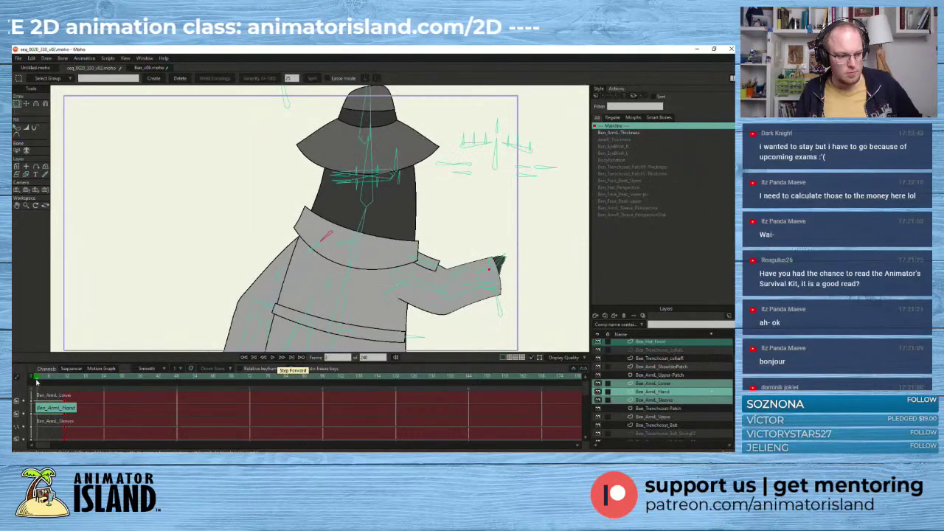
# - Return the opening move to its earlier timing and make the Ben_rig layer active
pyautogui.click(33, 383)
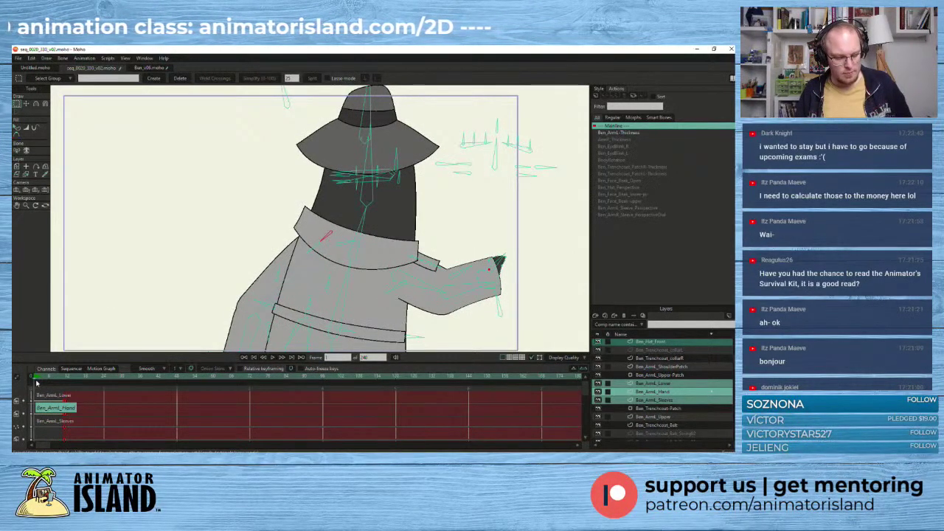
pyautogui.scroll(3, 683, 360)
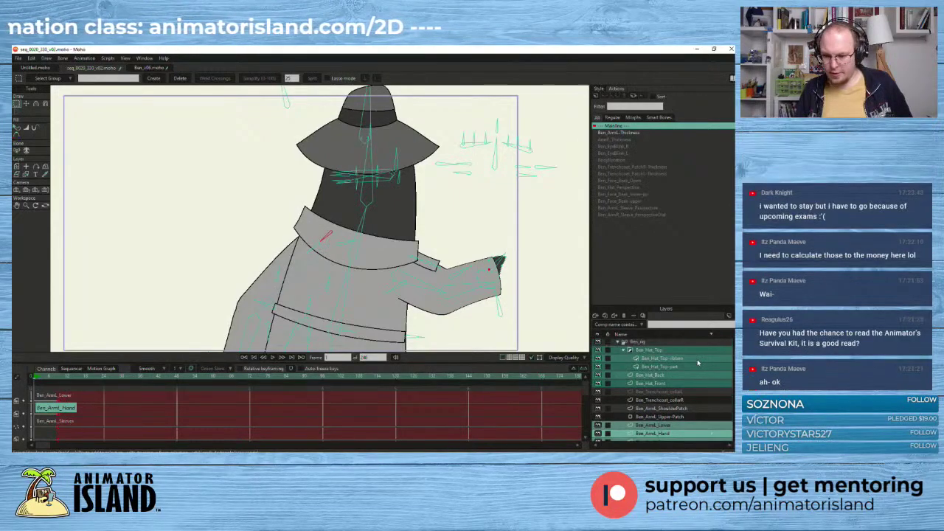
pyautogui.click(639, 343)
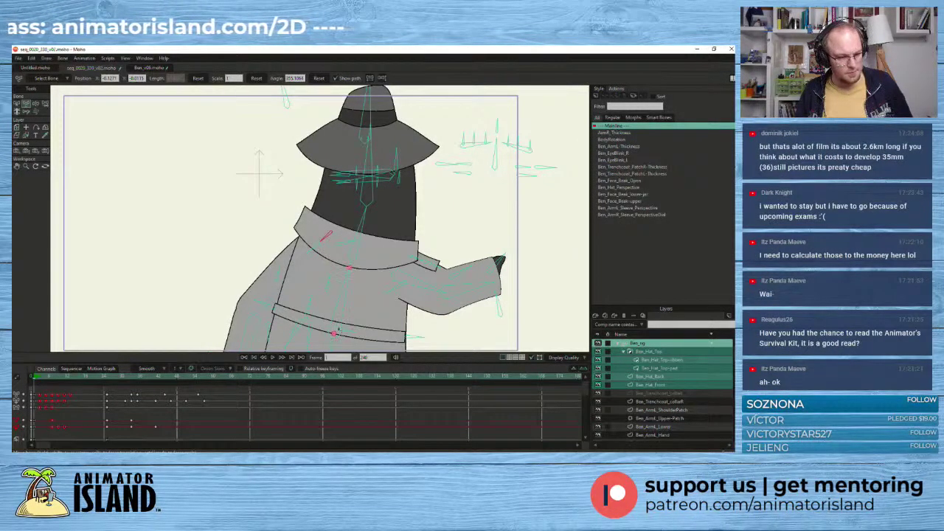
# - Play the whole shot repeatedly and scrub through the turn and walk-out to judge the overall timing
pyautogui.click(271, 357)
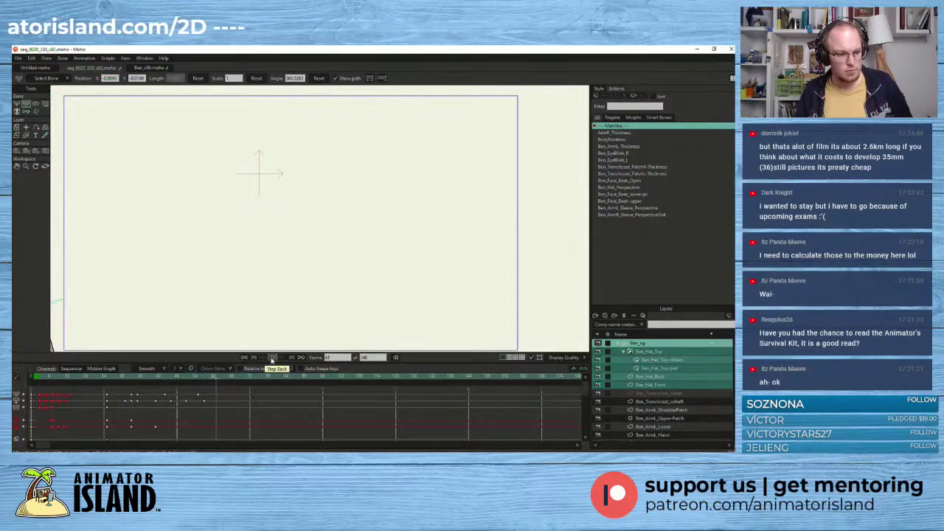
pyautogui.click(34, 382)
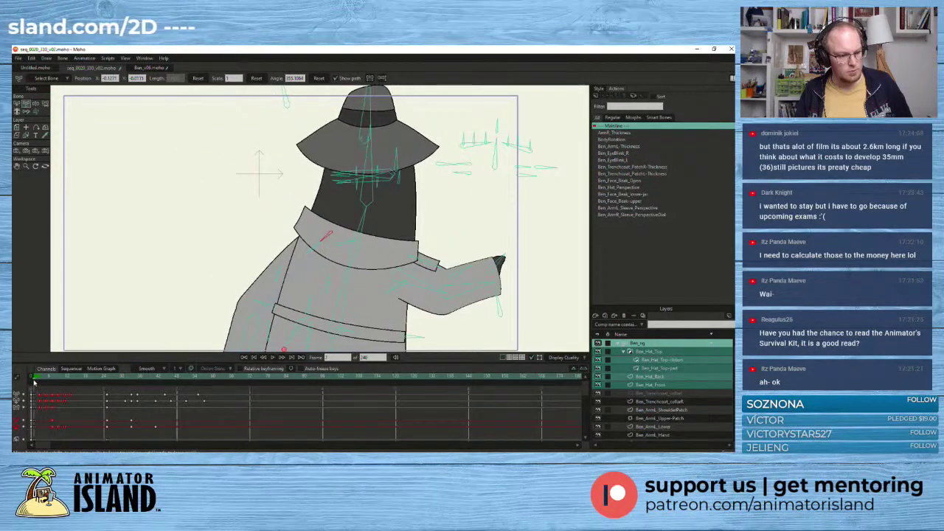
pyautogui.click(274, 358)
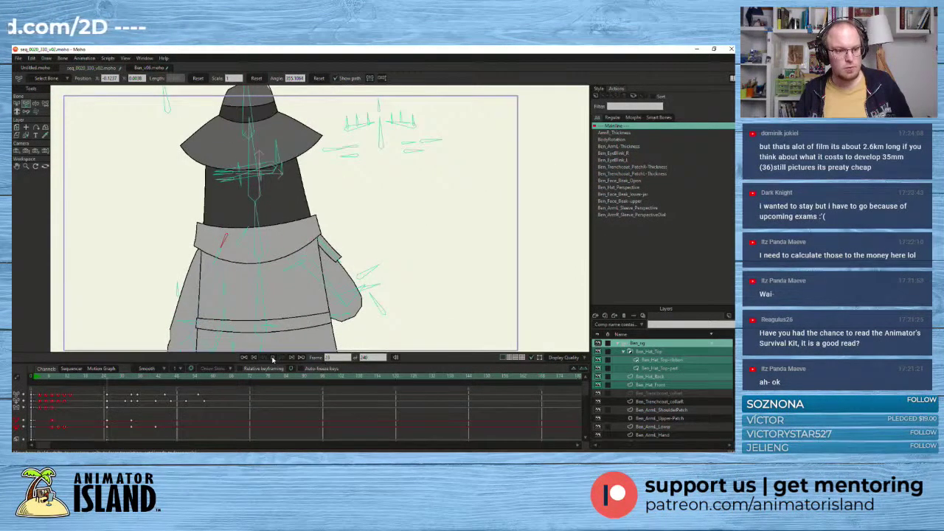
pyautogui.click(44, 381)
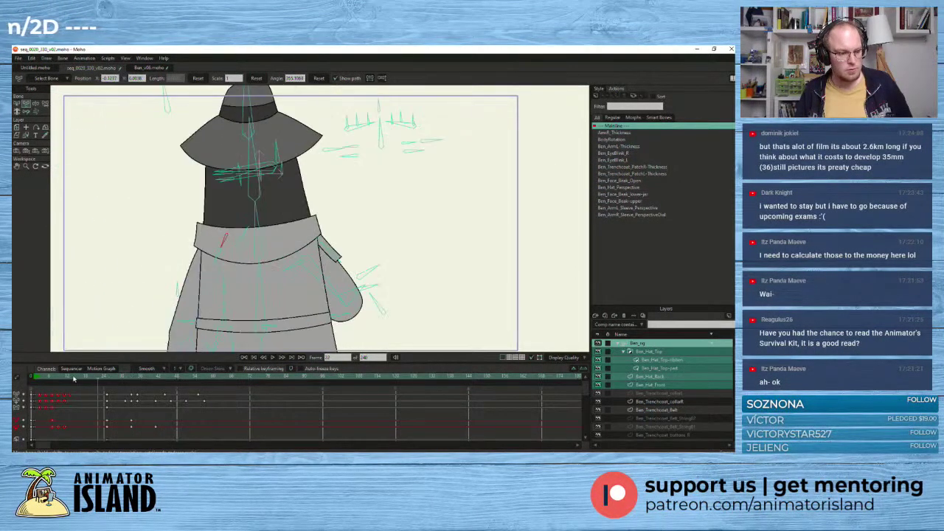
pyautogui.click(35, 380)
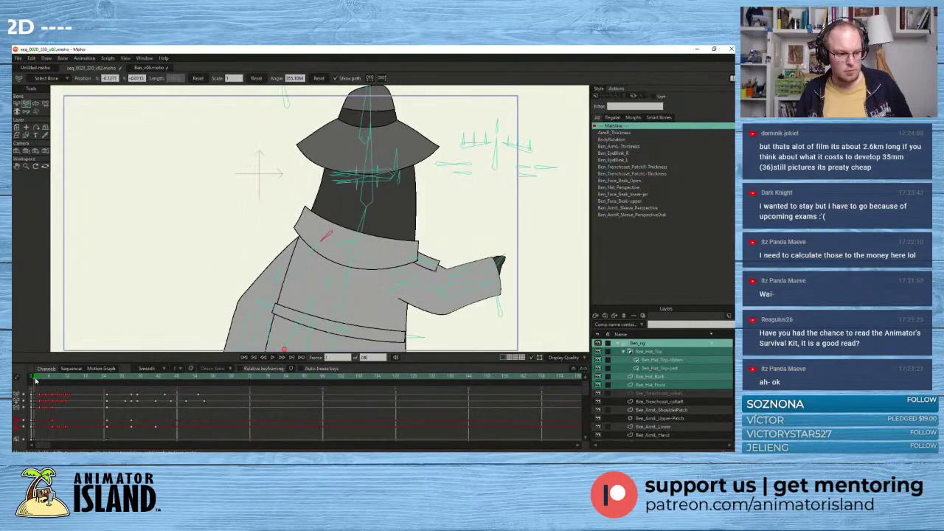
pyautogui.click(272, 358)
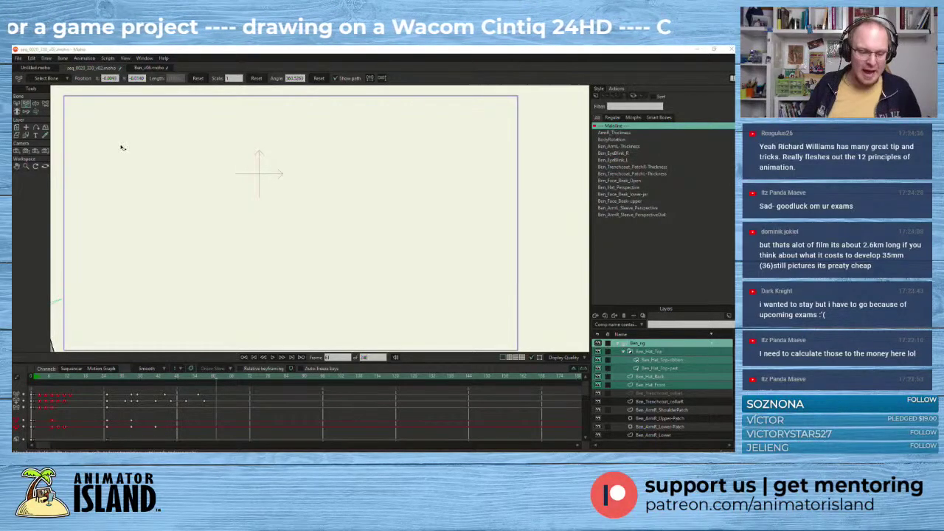
pyautogui.moveTo(104, 377); pyautogui.dragTo(33, 388)
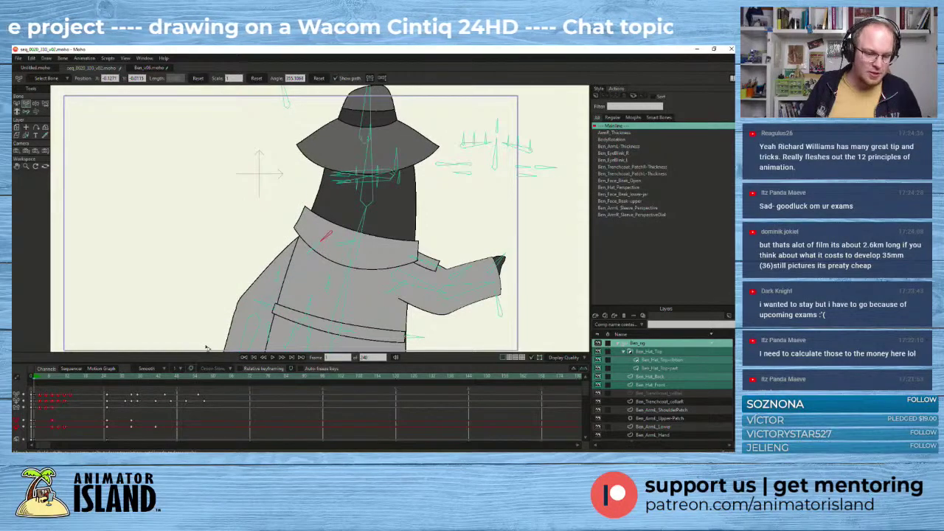
pyautogui.click(278, 358)
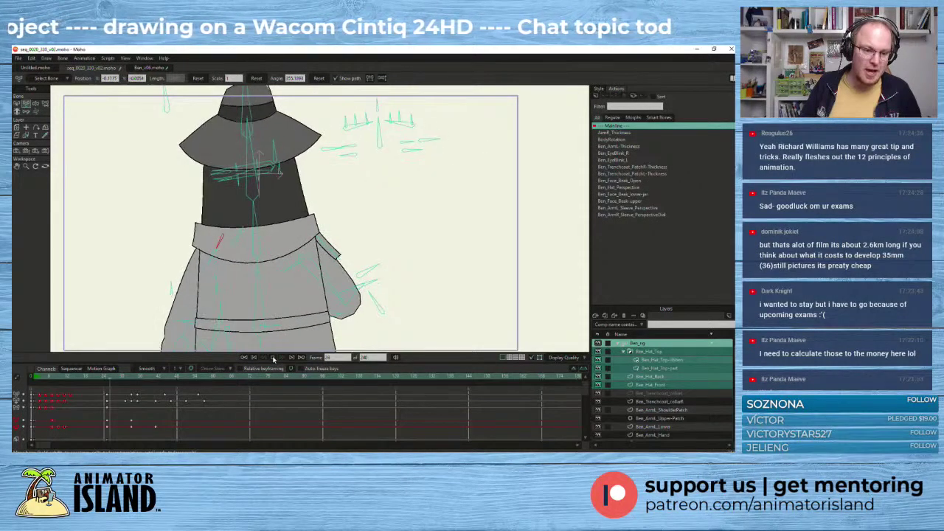
pyautogui.click(106, 378)
pyautogui.moveTo(106, 378); pyautogui.dragTo(161, 380)
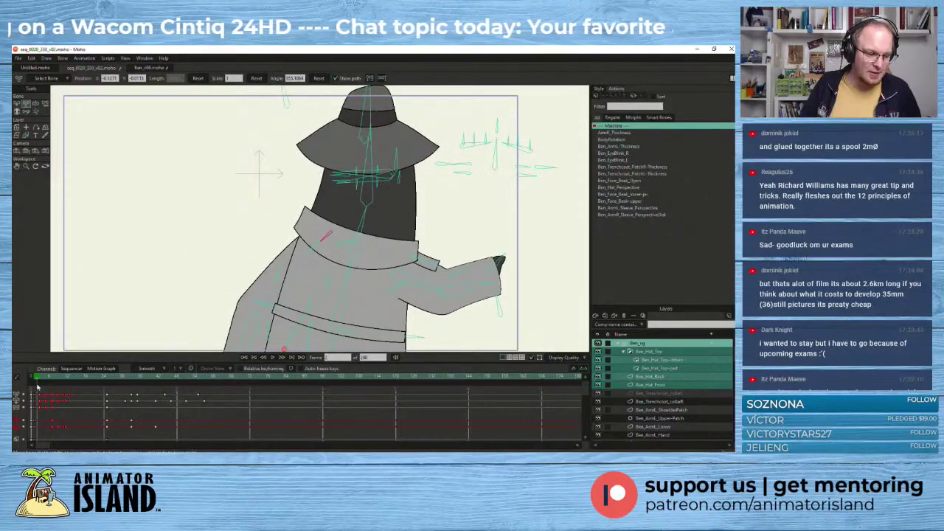
pyautogui.click(33, 378)
pyautogui.click(276, 360)
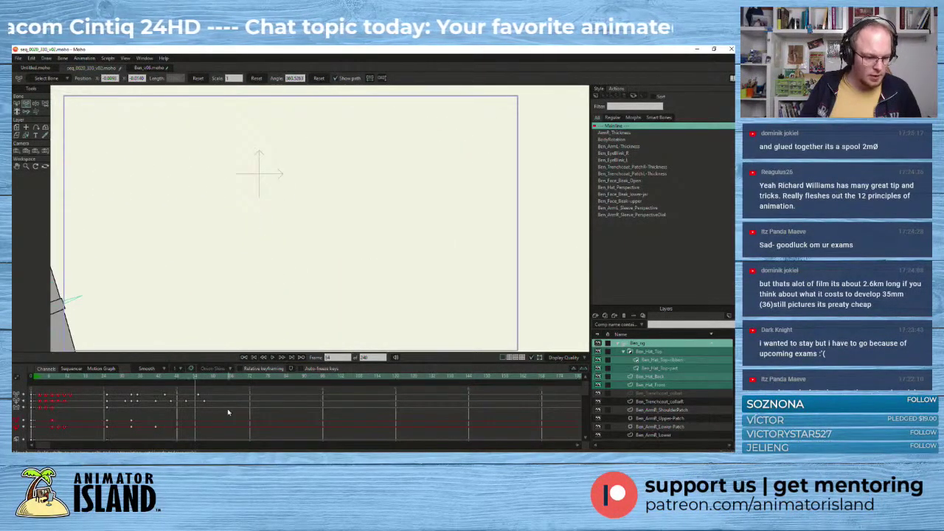
# - Apply a stepped frame interval to all Ben_rig keyframes from frame 25 onward
pyautogui.moveTo(213, 400); pyautogui.dragTo(107, 422)
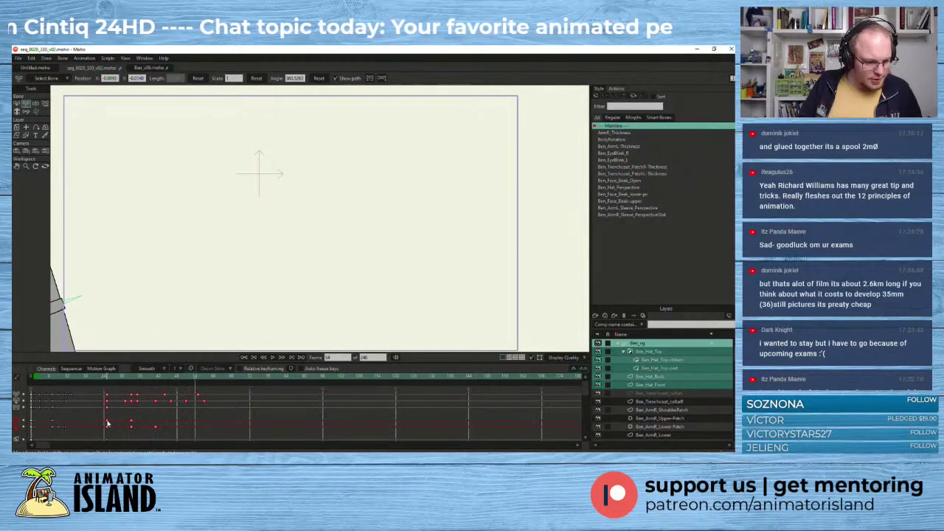
pyautogui.rightClick(110, 400)
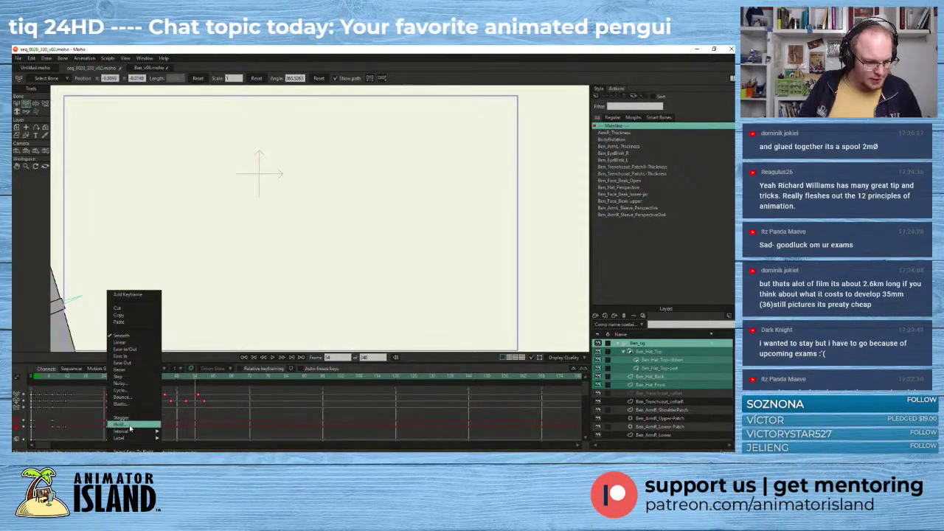
pyautogui.moveTo(131, 432)
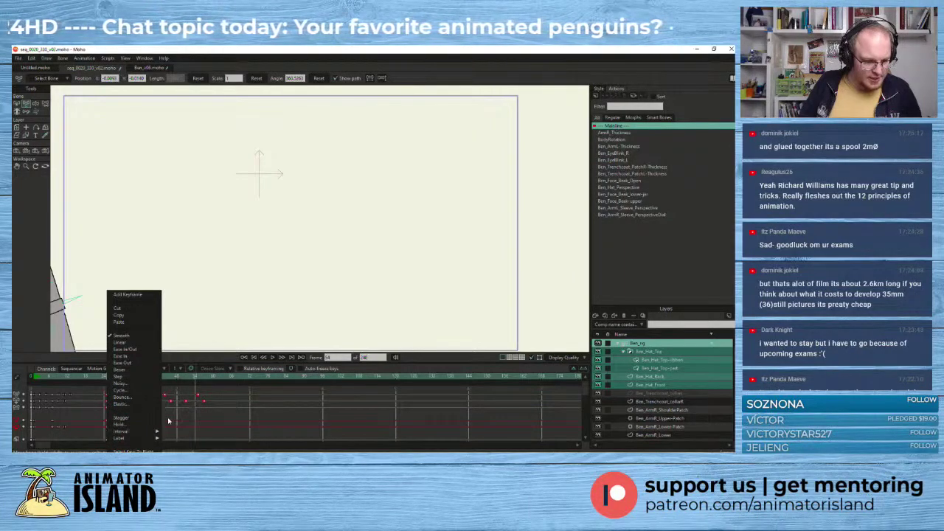
pyautogui.click(173, 423)
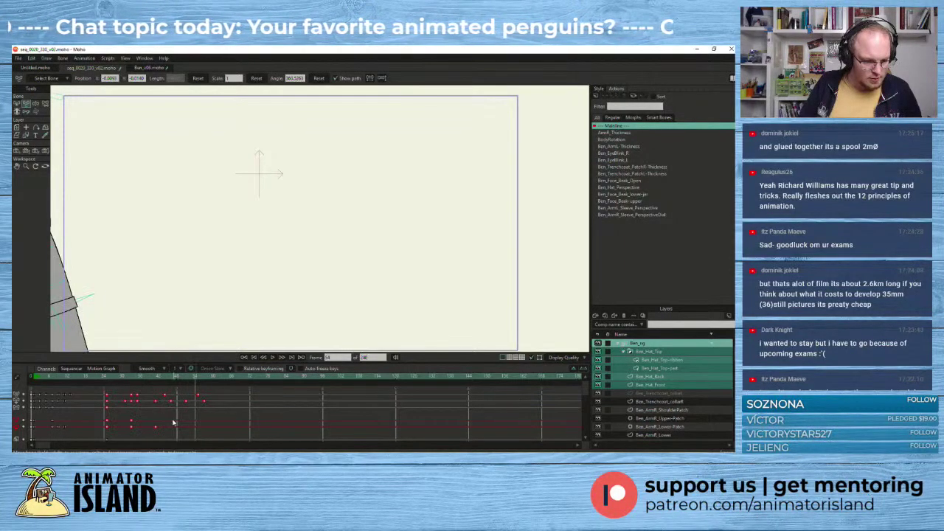
# - Play the shot from frame 25 and repeatedly from the beginning to judge the stepped turn and walk-out
pyautogui.click(108, 380)
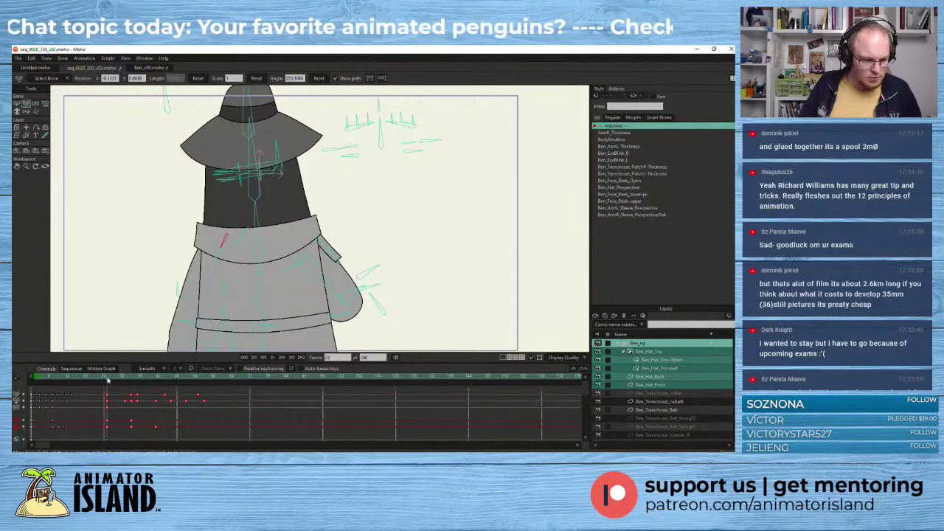
pyautogui.click(271, 358)
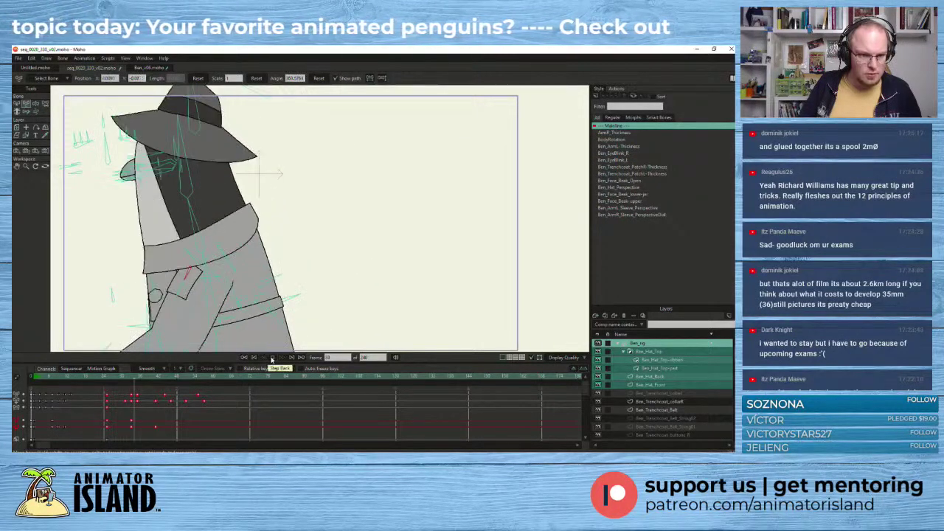
pyautogui.moveTo(210, 381); pyautogui.dragTo(33, 401)
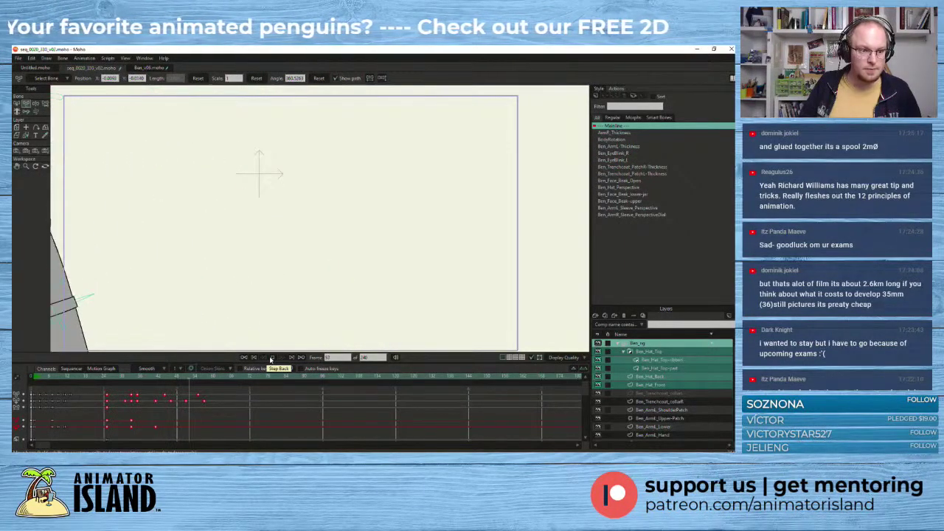
pyautogui.click(34, 378)
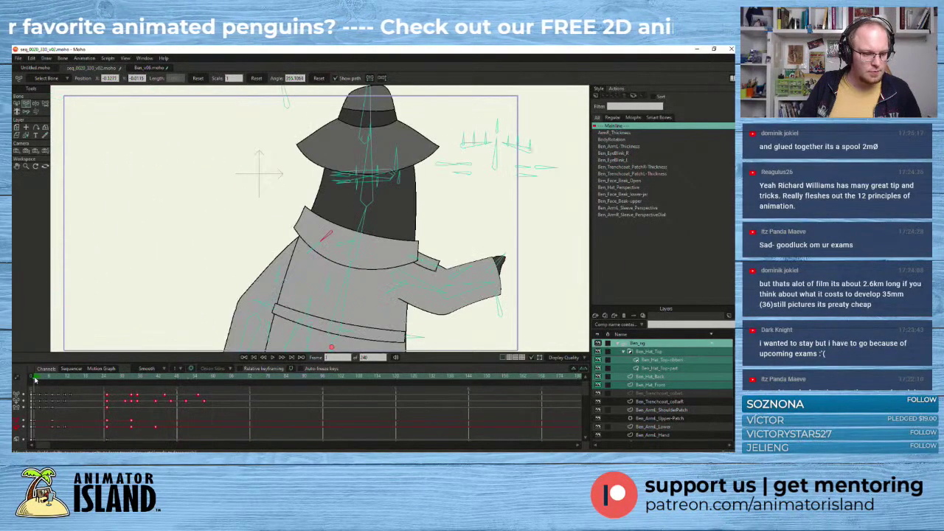
pyautogui.click(273, 358)
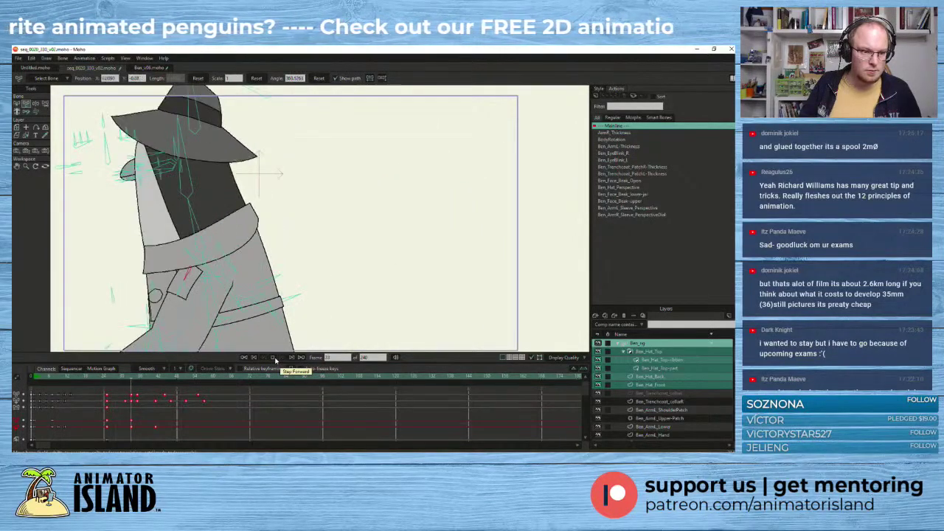
pyautogui.click(273, 358)
pyautogui.moveTo(47, 378); pyautogui.dragTo(35, 381)
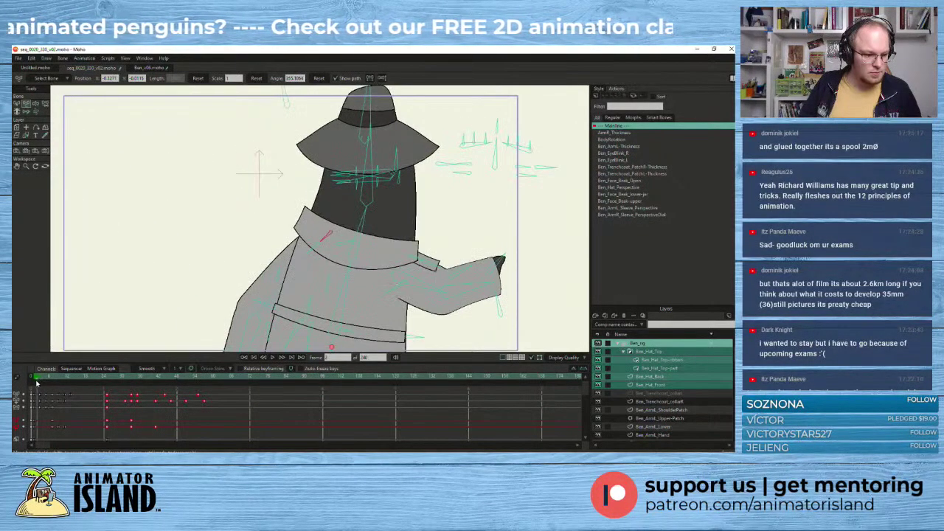
pyautogui.click(272, 357)
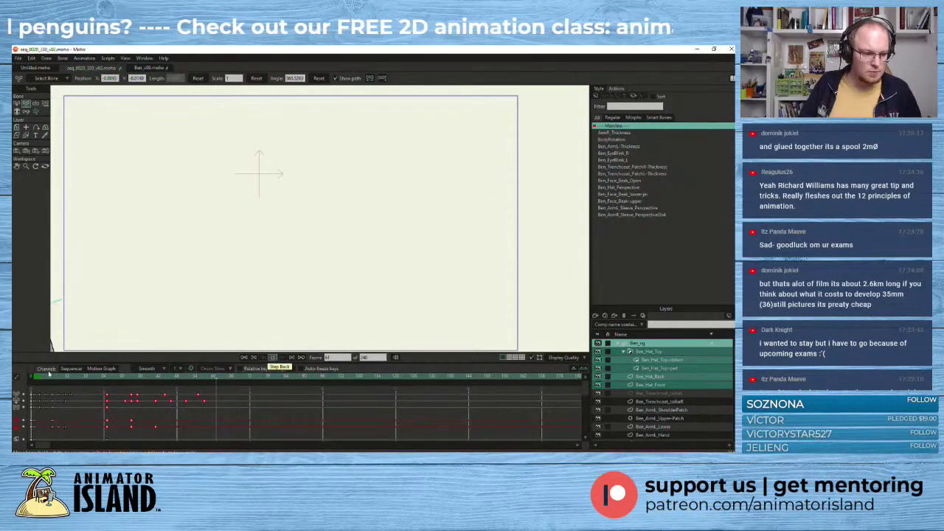
pyautogui.click(274, 358)
pyautogui.click(35, 377)
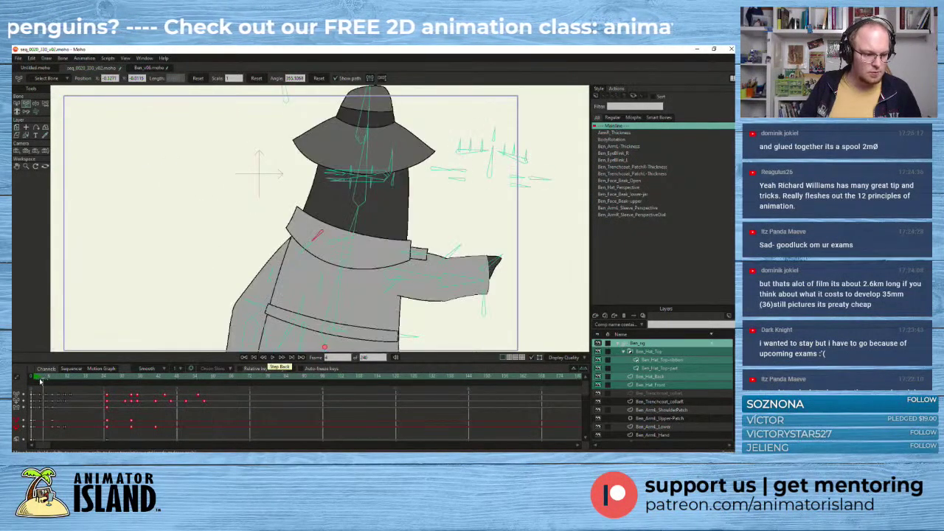
pyautogui.click(275, 357)
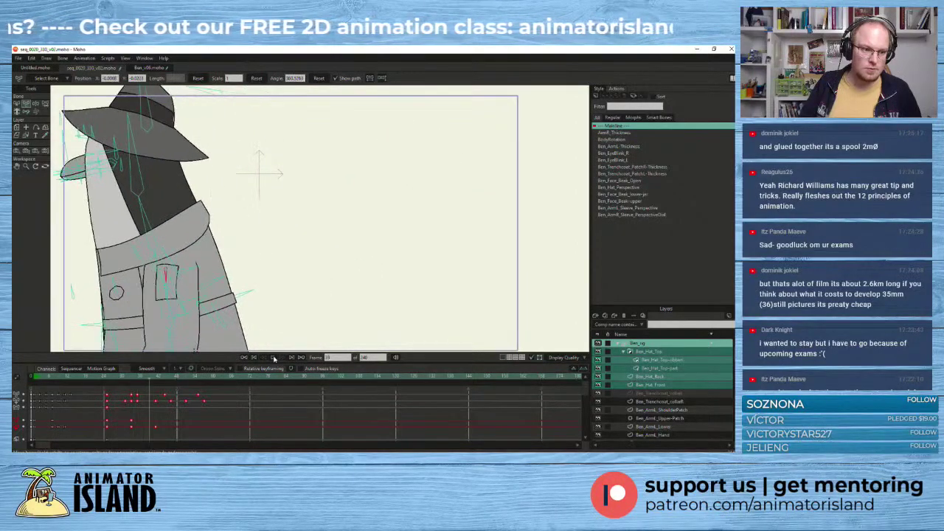
pyautogui.click(274, 358)
pyautogui.click(35, 378)
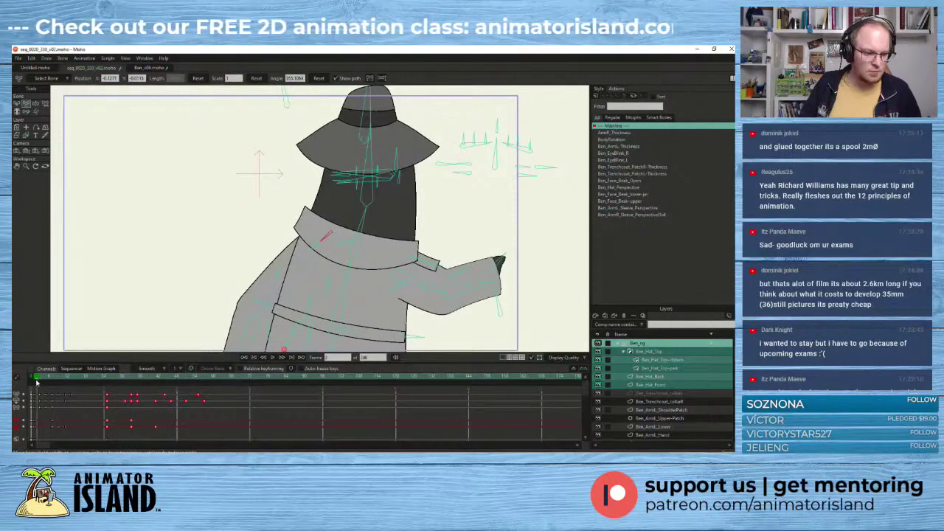
pyautogui.click(273, 358)
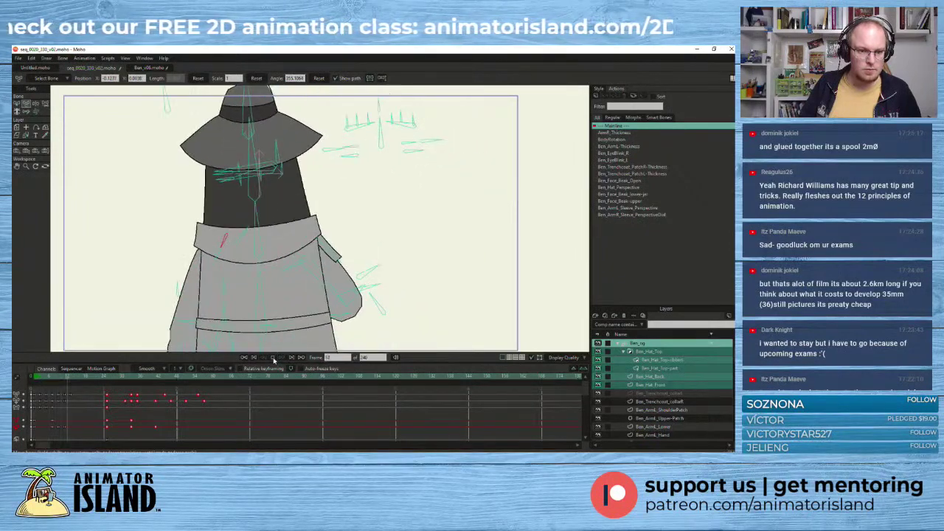
pyautogui.click(274, 358)
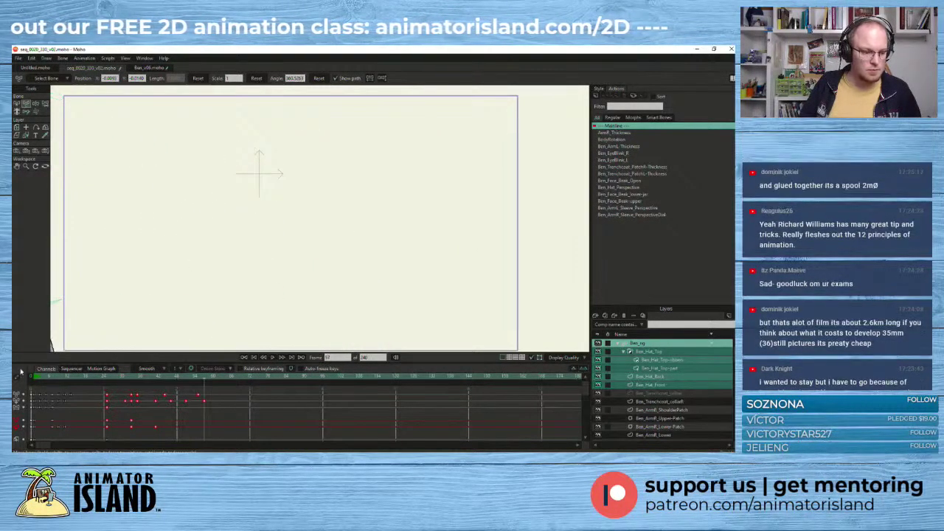
pyautogui.click(34, 378)
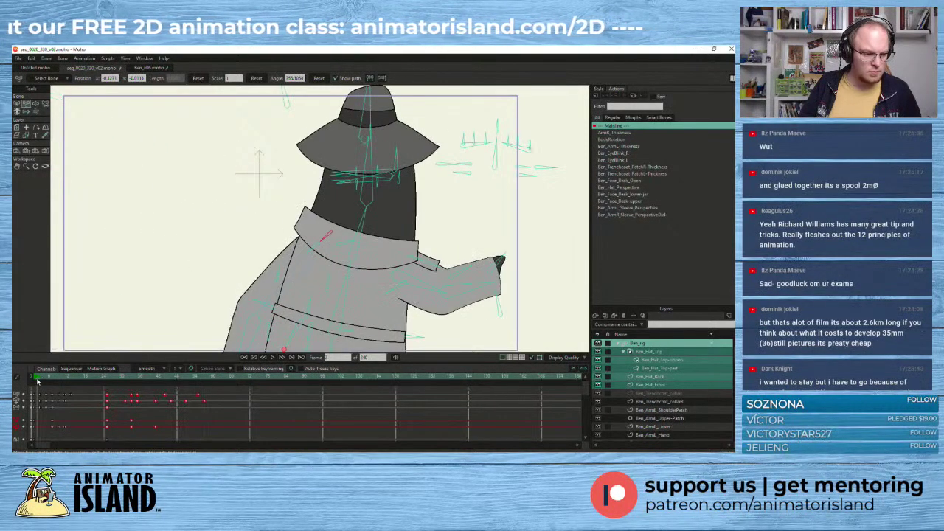
pyautogui.click(272, 358)
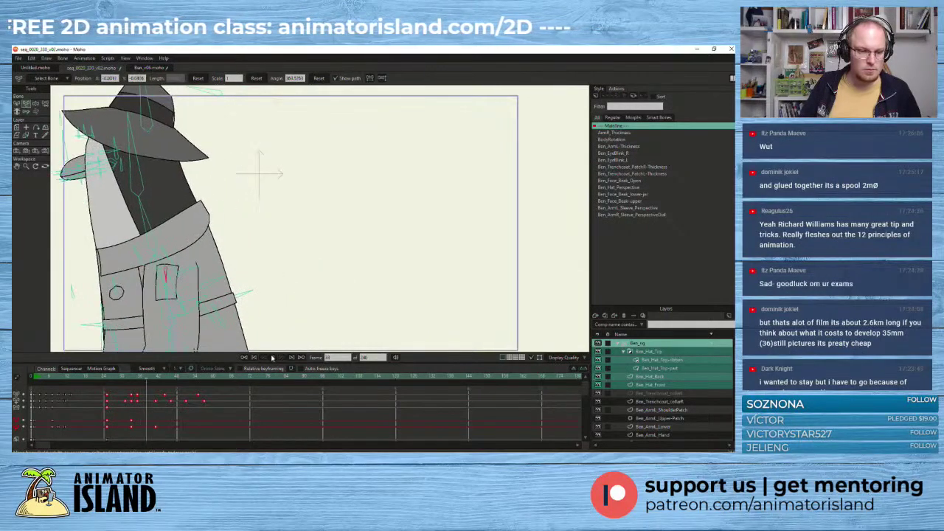
pyautogui.click(271, 358)
# - Scrub back from frame 25 to the opening pose and replay the shot to compare the opening with the walk-out
pyautogui.click(107, 377)
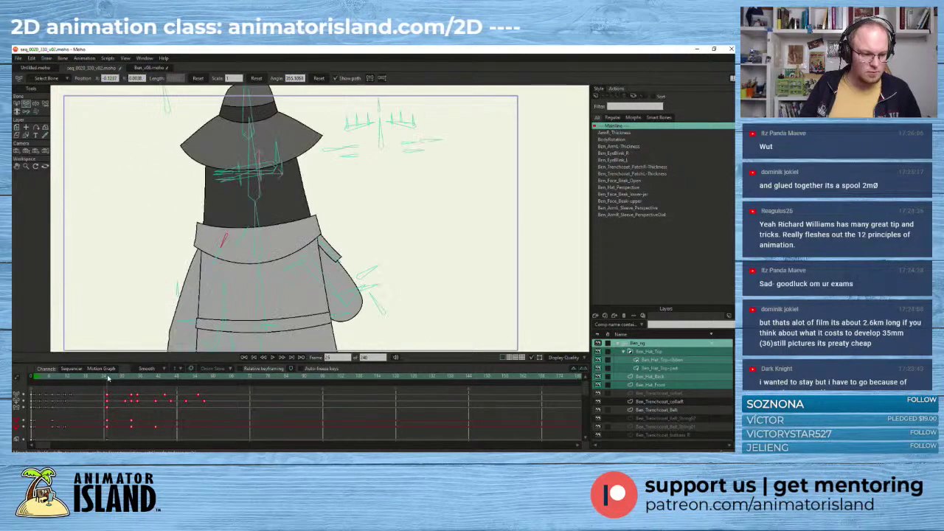
pyautogui.moveTo(108, 378); pyautogui.dragTo(59, 386)
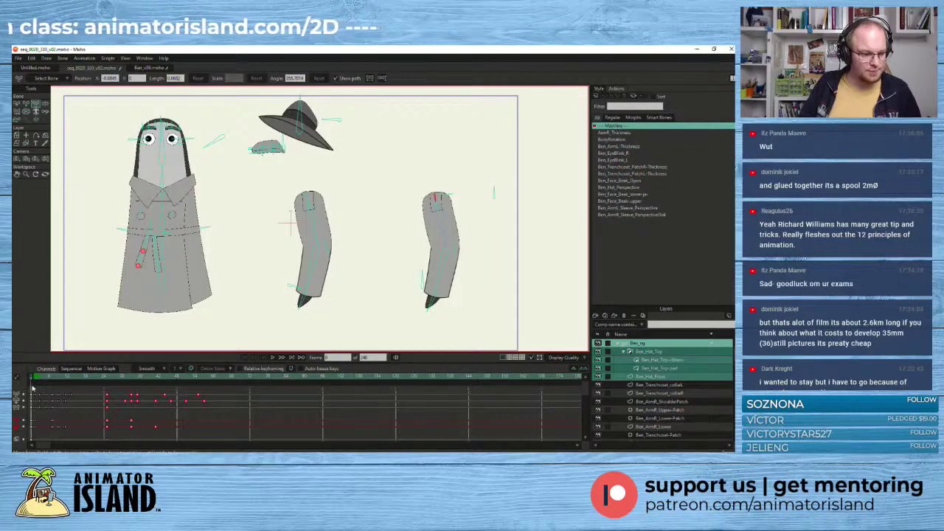
pyautogui.click(37, 380)
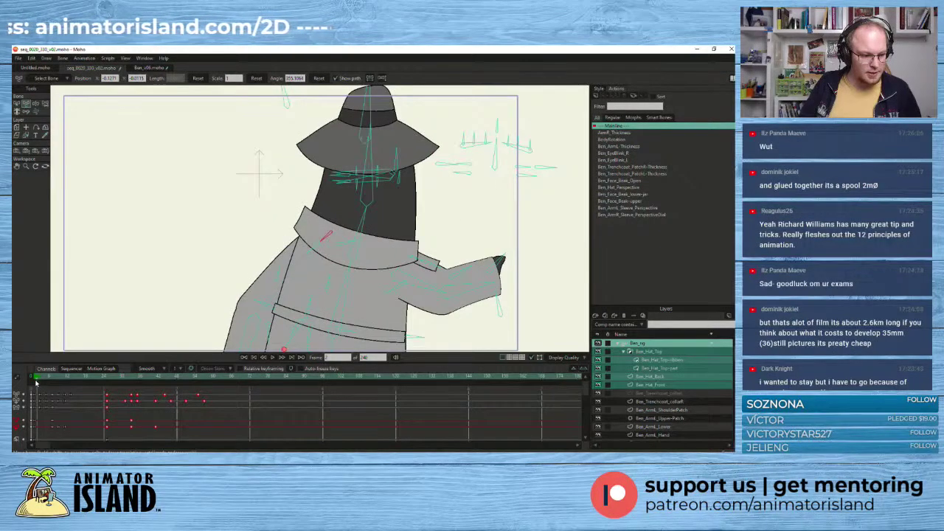
pyautogui.click(275, 361)
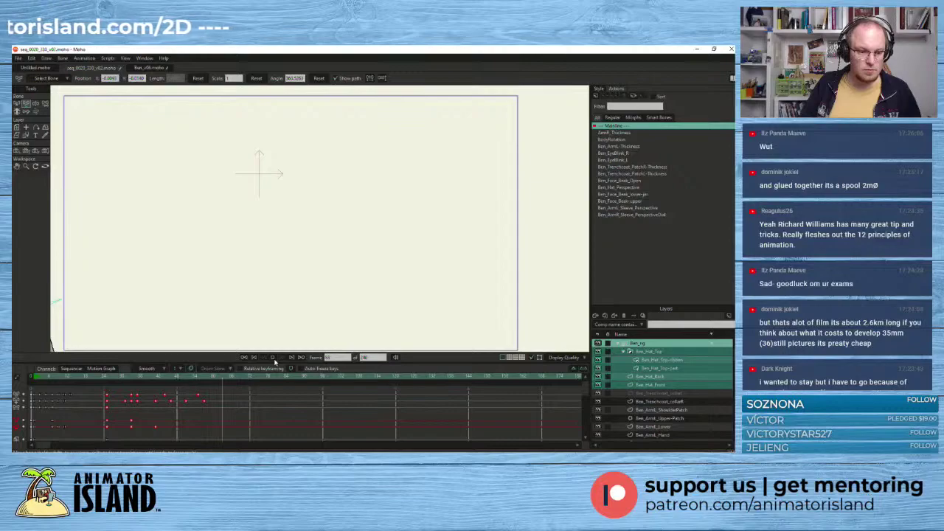
pyautogui.moveTo(176, 379); pyautogui.dragTo(35, 391)
pyautogui.click(272, 357)
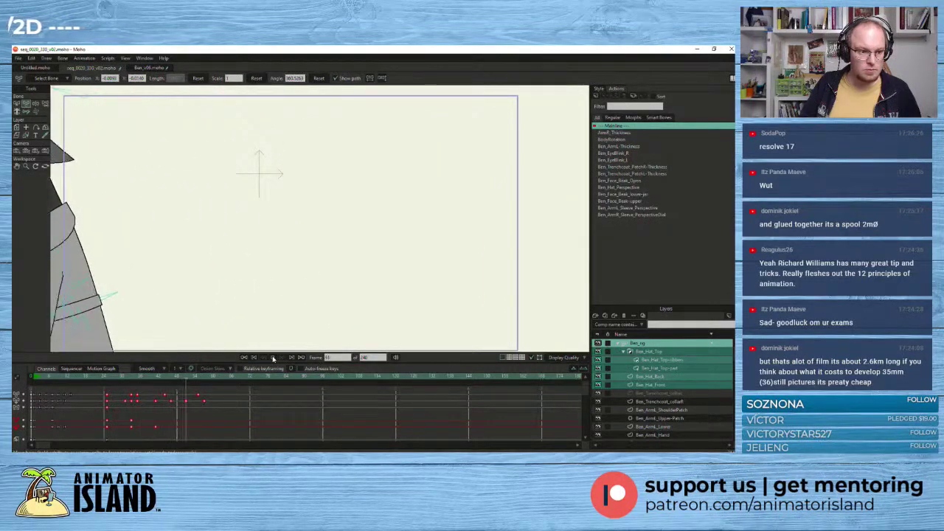
# - Show the seq_0020_330_animatic.mov layer and scrub back to the frame where its picture ends
pyautogui.scroll(-3, 699, 386)
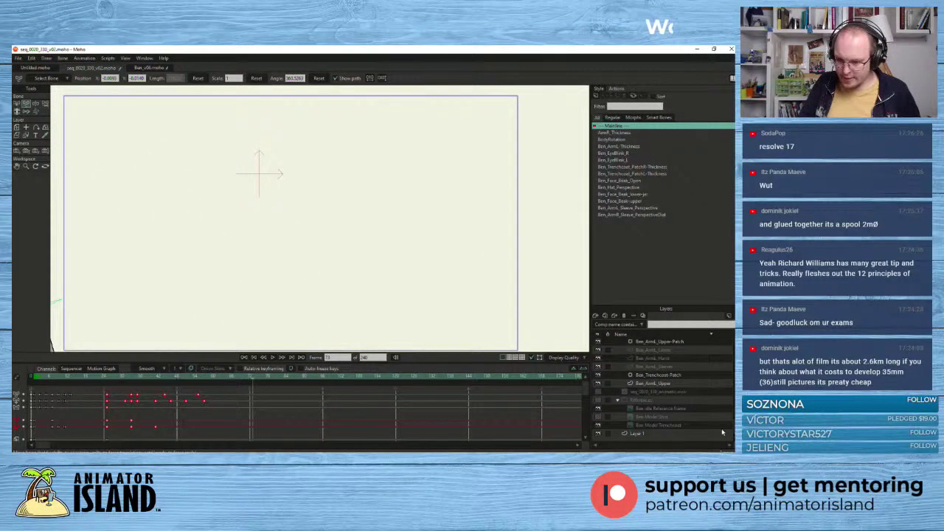
pyautogui.click(598, 392)
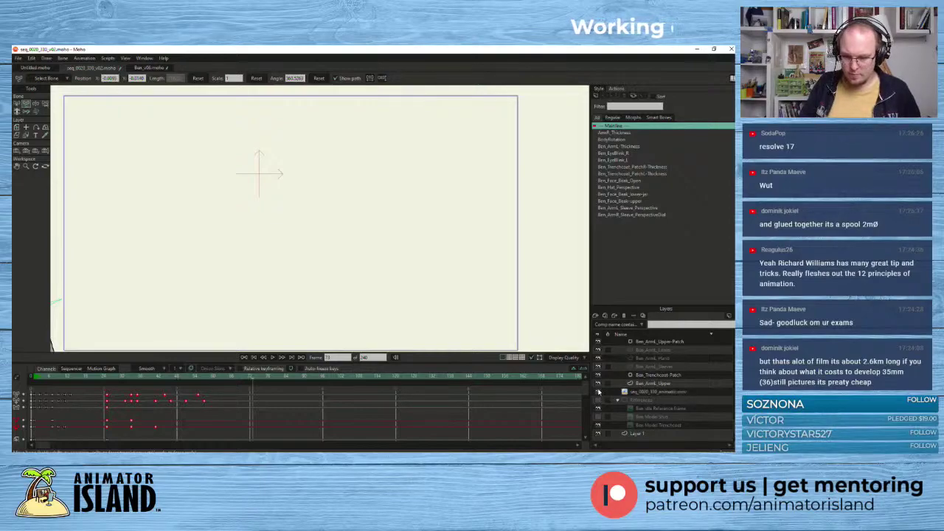
pyautogui.click(270, 379)
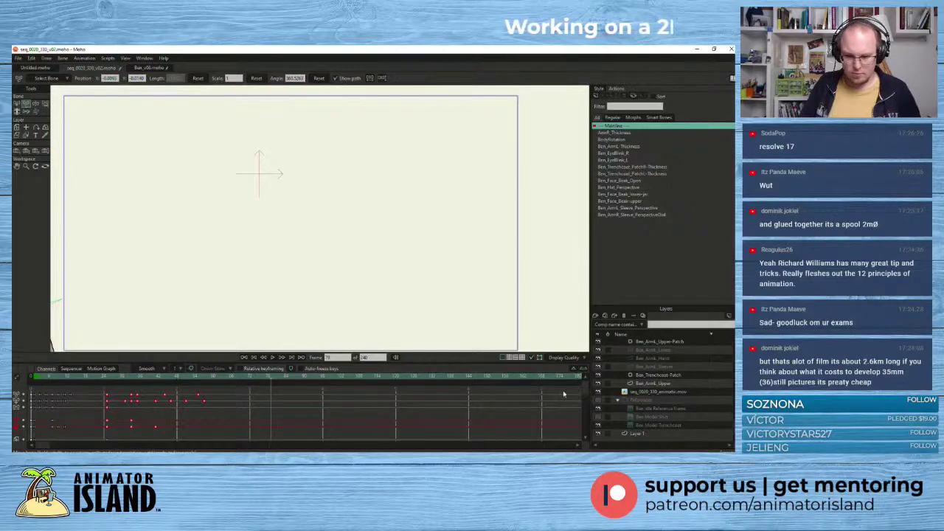
pyautogui.click(256, 378)
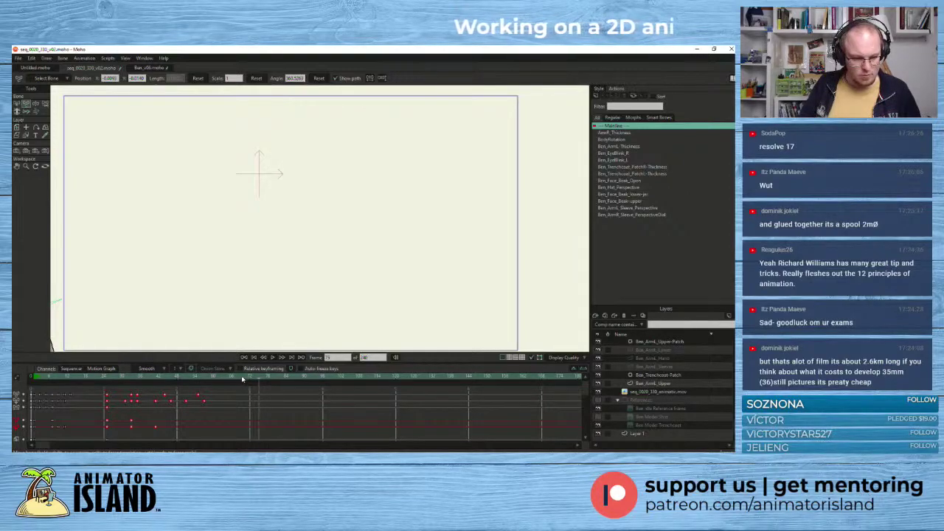
pyautogui.moveTo(241, 377)
pyautogui.mouseDown()
pyautogui.moveTo(214, 379)
pyautogui.moveTo(228, 381)
pyautogui.mouseUp()
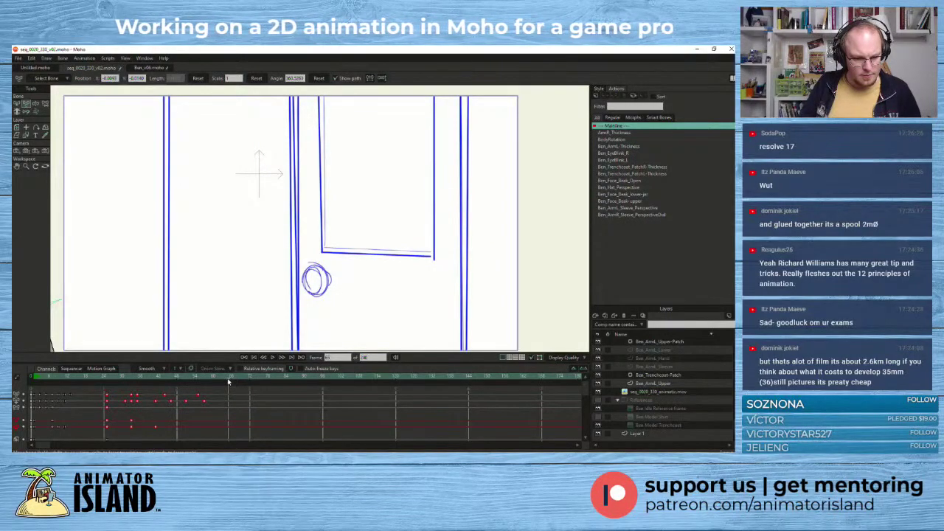
# - Set the project's end frame to 65
pyautogui.click(17, 58)
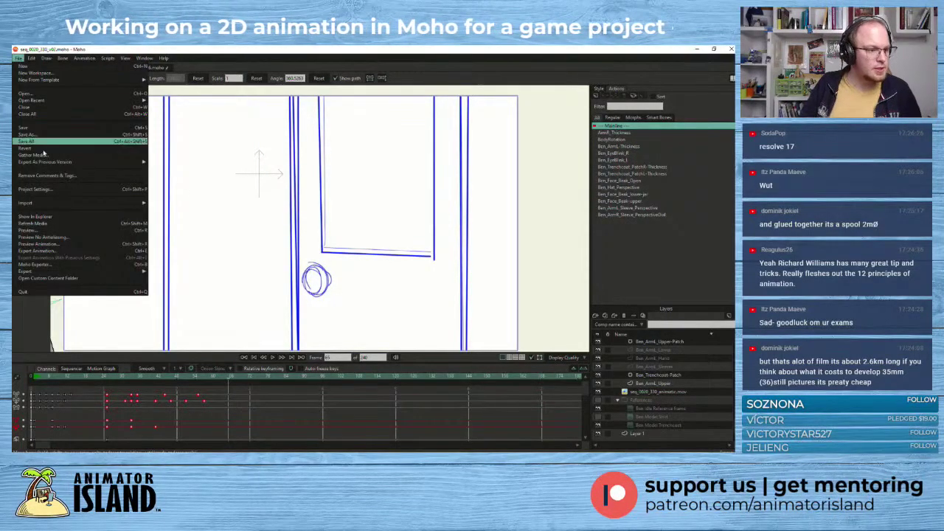
pyautogui.click(69, 192)
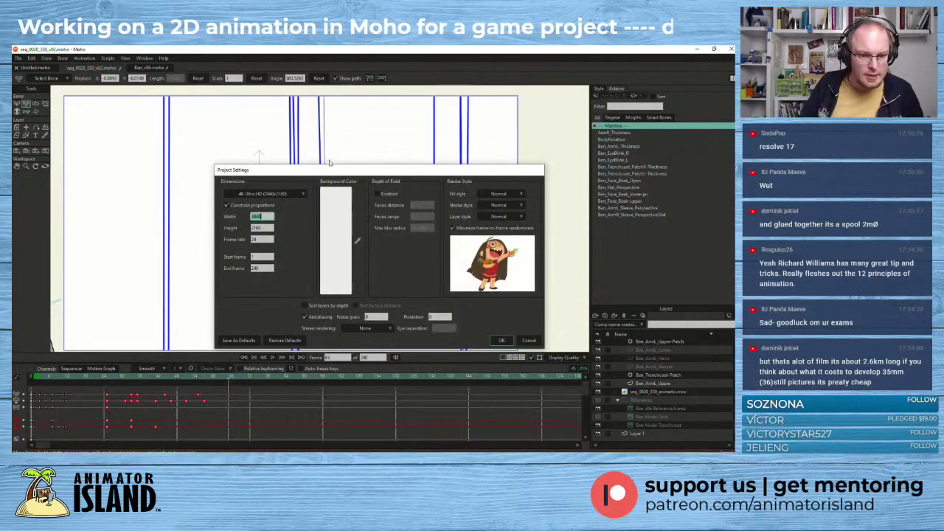
pyautogui.moveTo(262, 268); pyautogui.dragTo(244, 270)
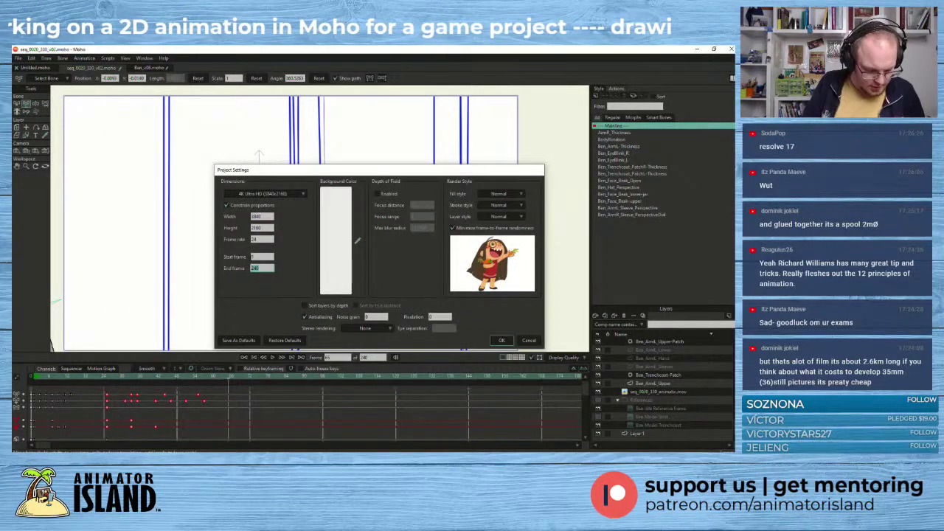
pyautogui.write('65')
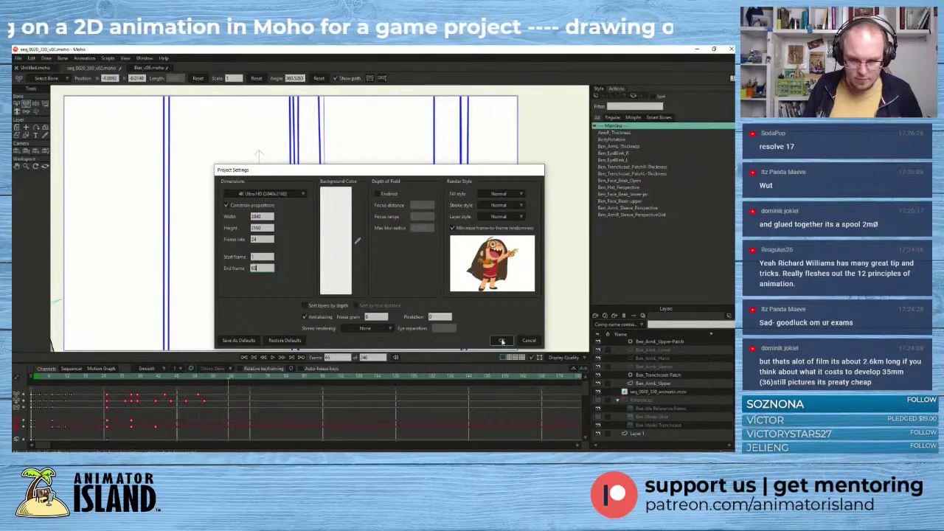
pyautogui.click(501, 340)
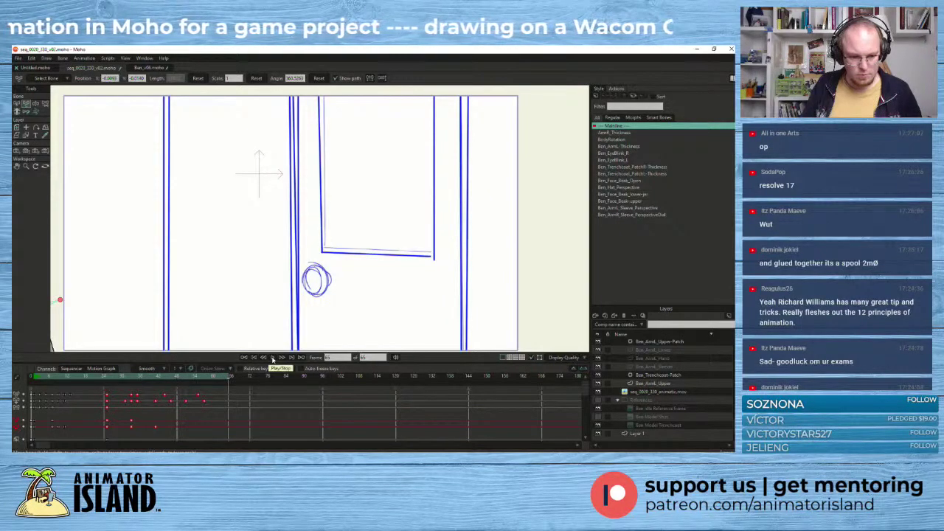
# - Play the shortened shot with the animatic showing and hide the seq_0020_330_animatic.mov layer
pyautogui.click(273, 359)
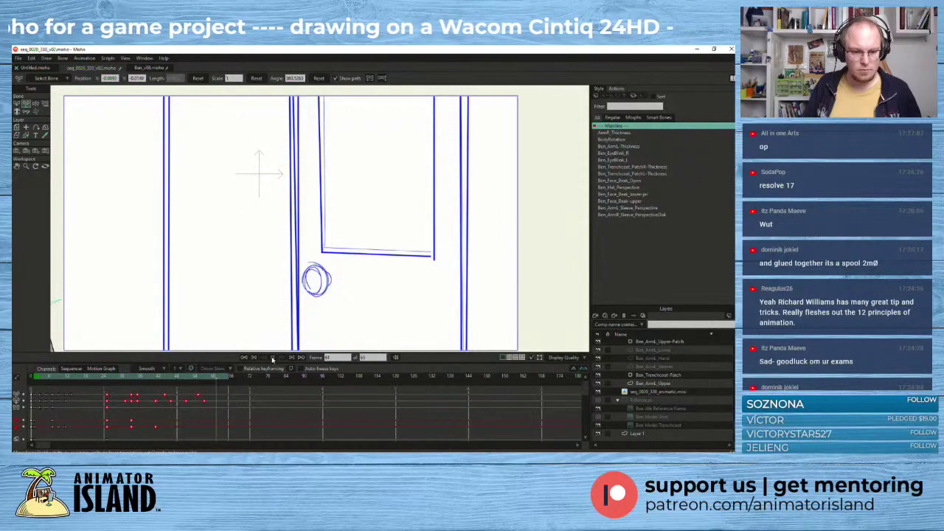
pyautogui.click(599, 392)
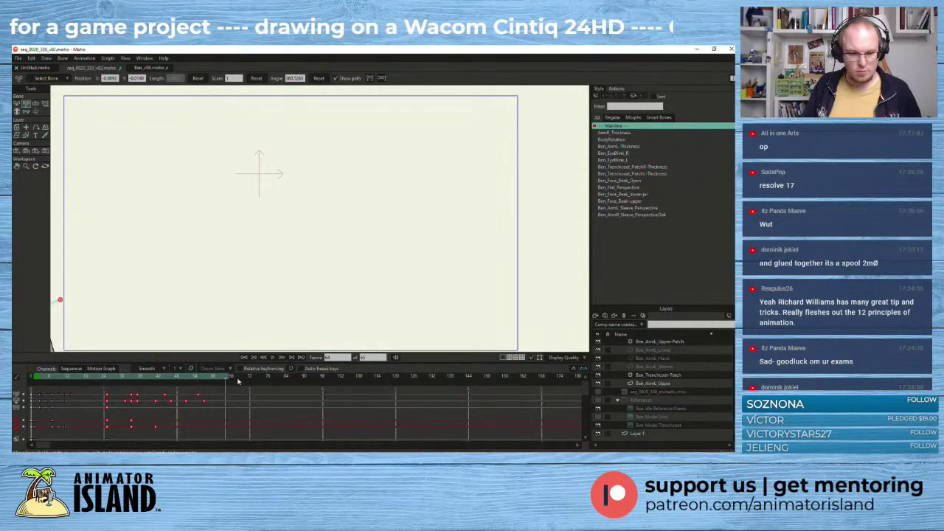
# - Play the shortened shot, rewind it to frame 1 and play it again to check the turn and walk-out
pyautogui.click(273, 359)
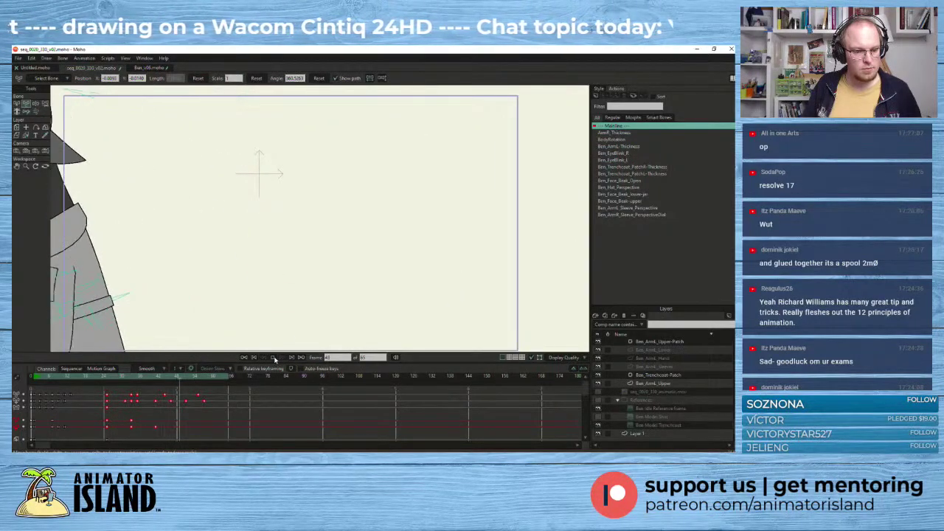
pyautogui.click(275, 360)
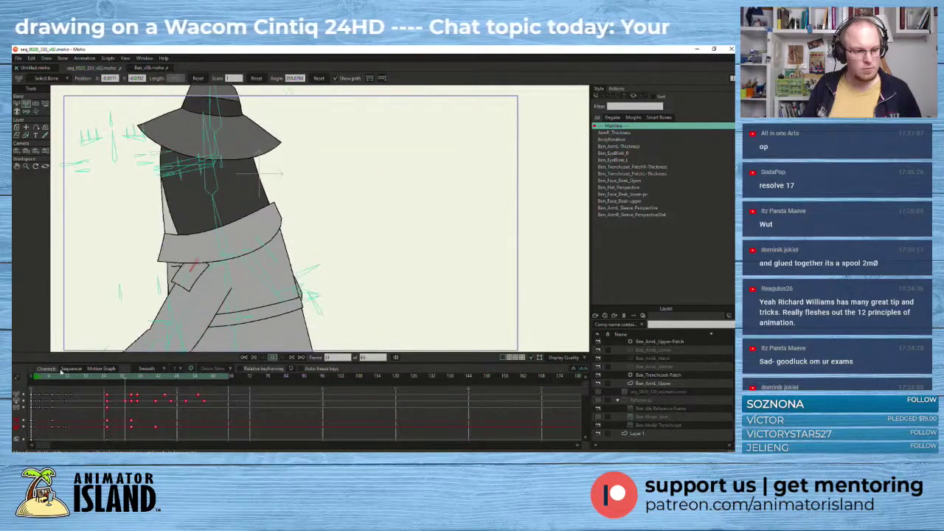
pyautogui.click(64, 378)
pyautogui.moveTo(65, 380); pyautogui.dragTo(34, 379)
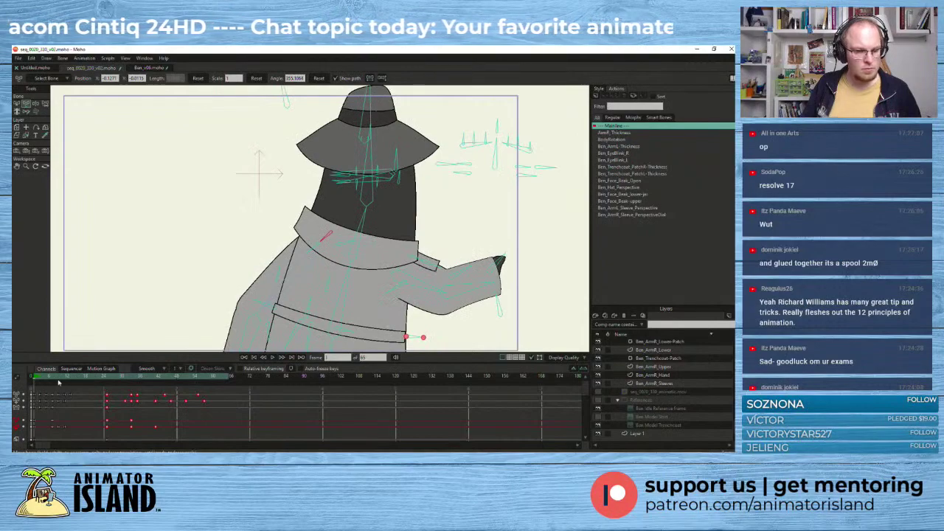
pyautogui.click(273, 358)
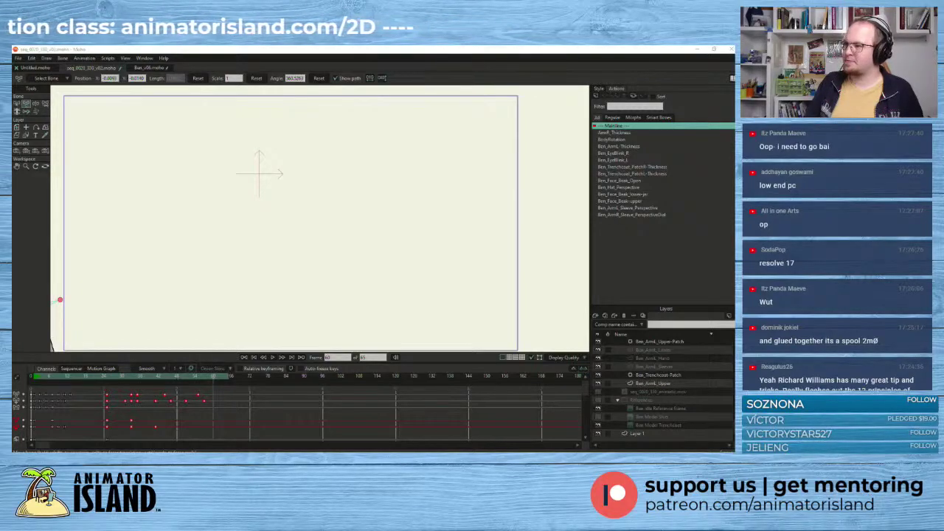
# - Replay the whole shot from the opening pose to review its timing and return to frame 1
pyautogui.moveTo(47, 379); pyautogui.dragTo(34, 380)
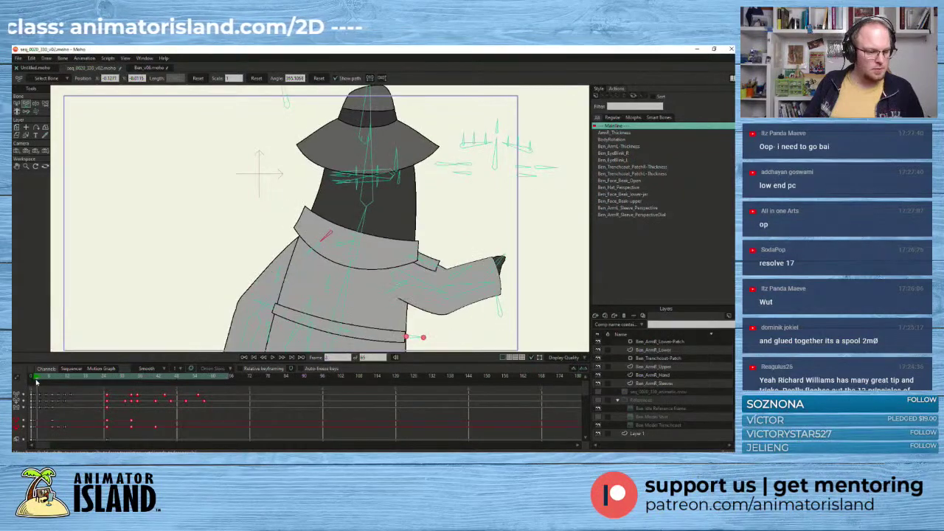
pyautogui.click(273, 358)
pyautogui.click(271, 359)
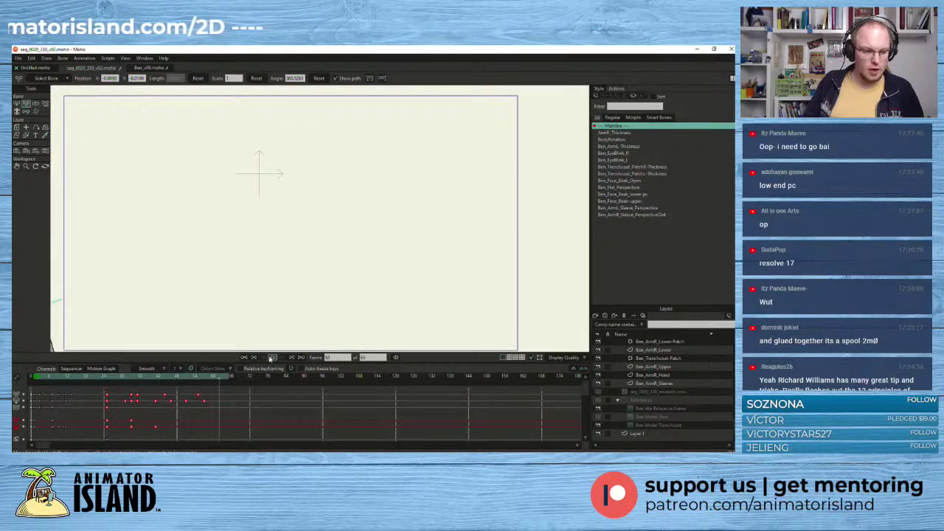
pyautogui.click(272, 358)
pyautogui.moveTo(213, 380); pyautogui.dragTo(47, 385)
pyautogui.click(34, 378)
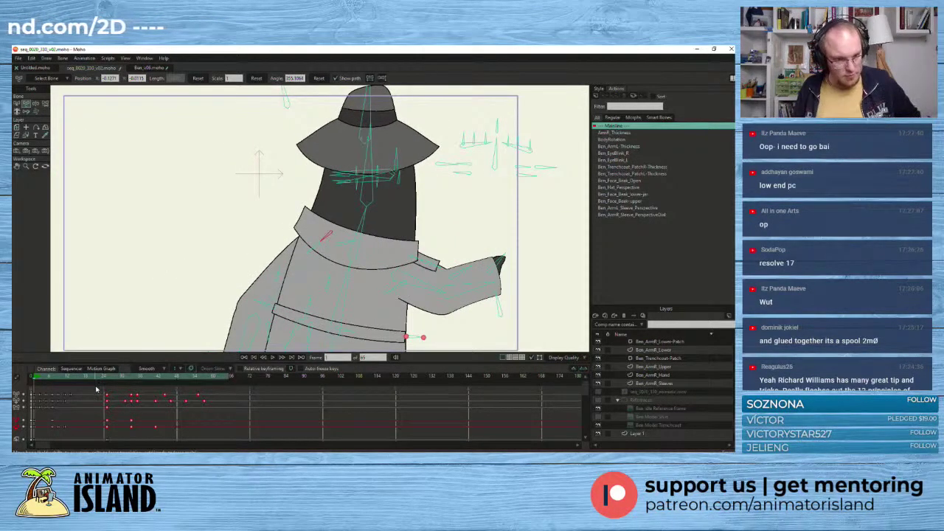
# - Open the Export Animation settings for the shot and browse for a custom export folder
pyautogui.click(18, 58)
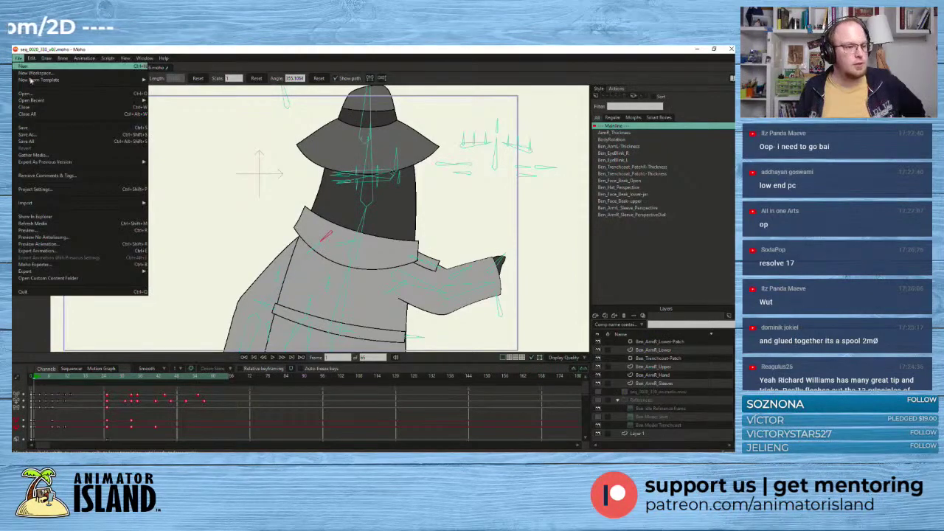
pyautogui.moveTo(64, 204)
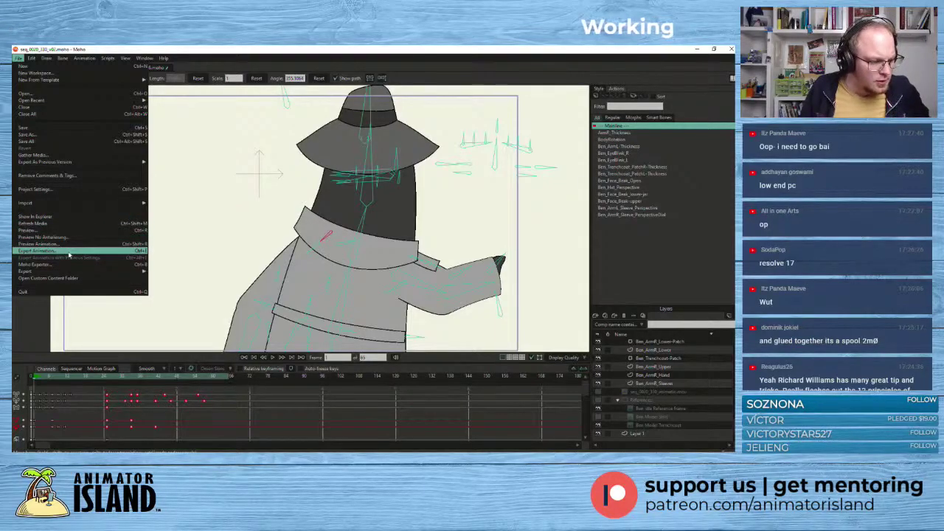
pyautogui.click(68, 252)
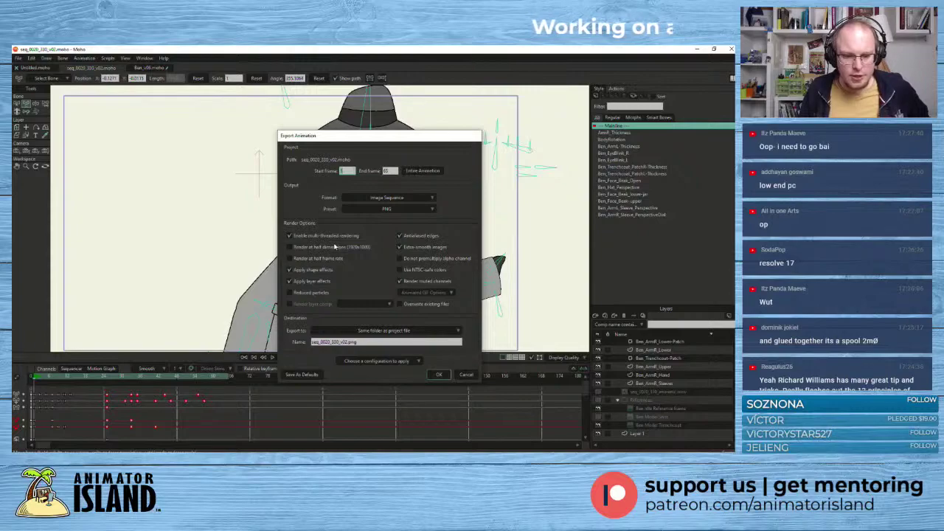
pyautogui.click(398, 331)
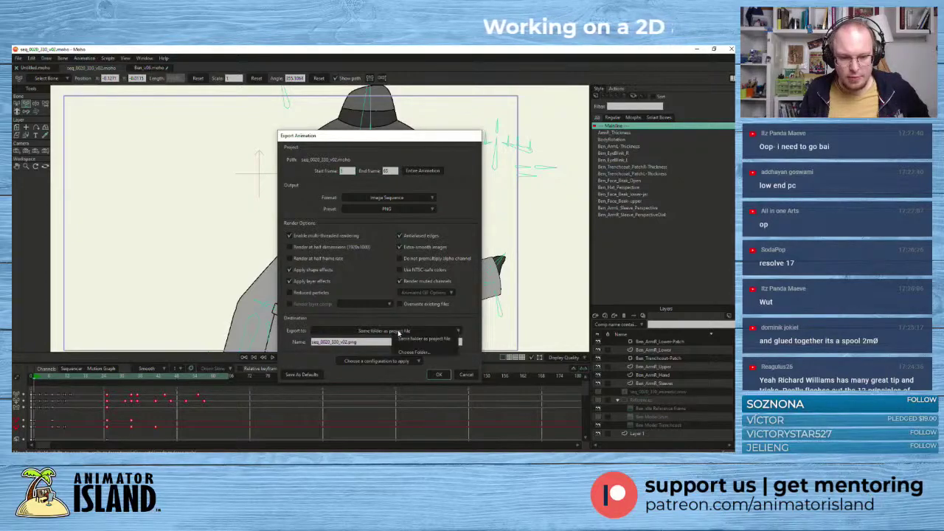
pyautogui.click(387, 332)
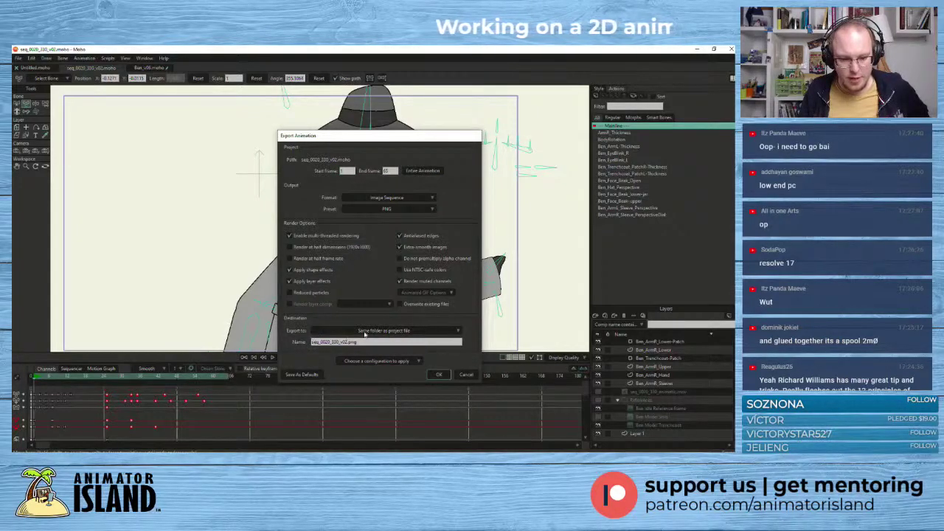
pyautogui.click(369, 331)
pyautogui.click(380, 353)
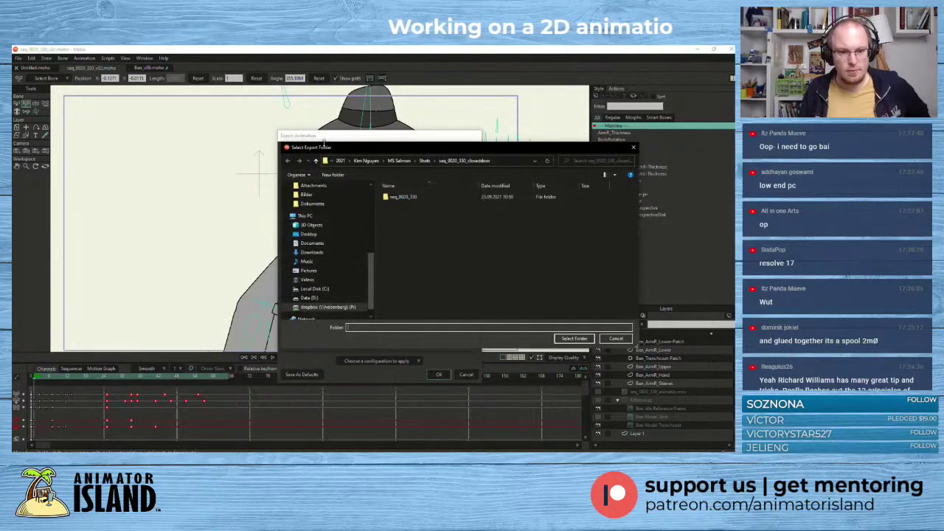
# - Create a folder named render inside seq_0020_330_closeddoor and choose it as the export destination
pyautogui.click(404, 197)
pyautogui.doubleClick(413, 198)
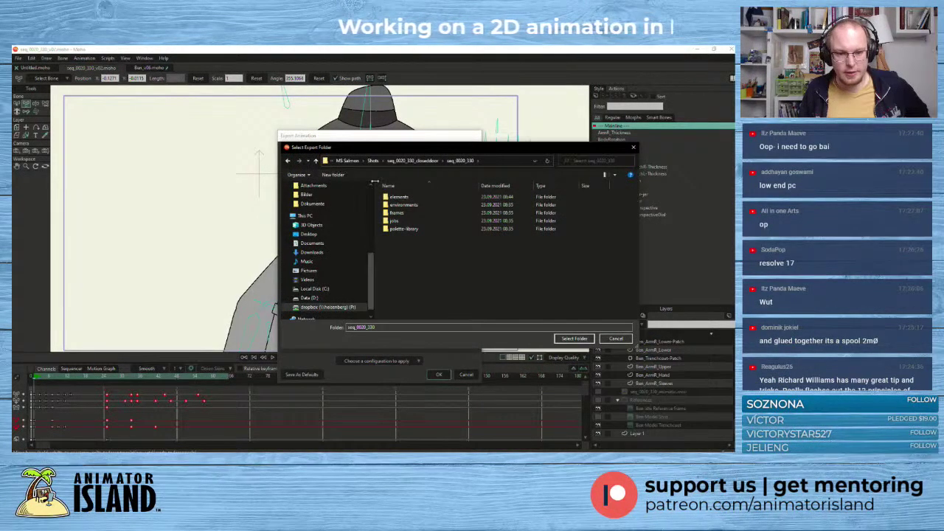
pyautogui.click(419, 161)
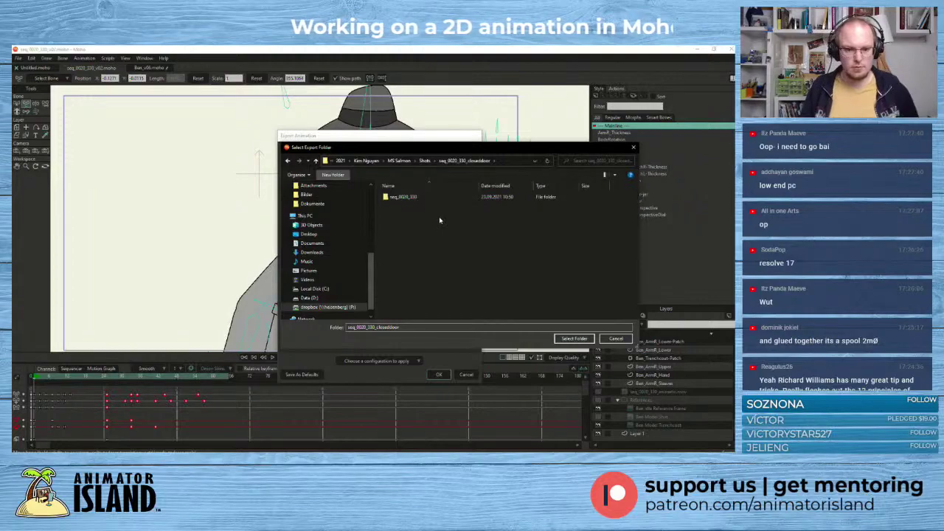
pyautogui.click(333, 174)
pyautogui.write('render')
pyautogui.press('Return')
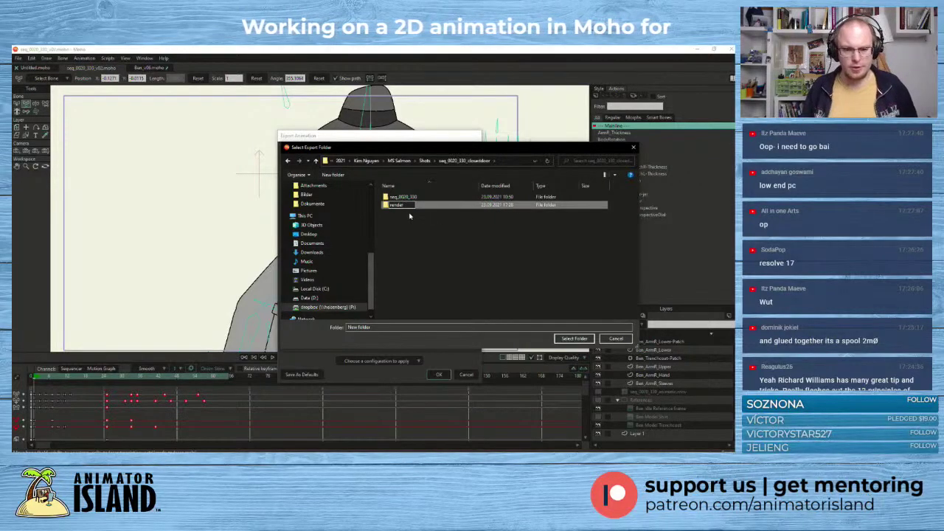
pyautogui.doubleClick(402, 205)
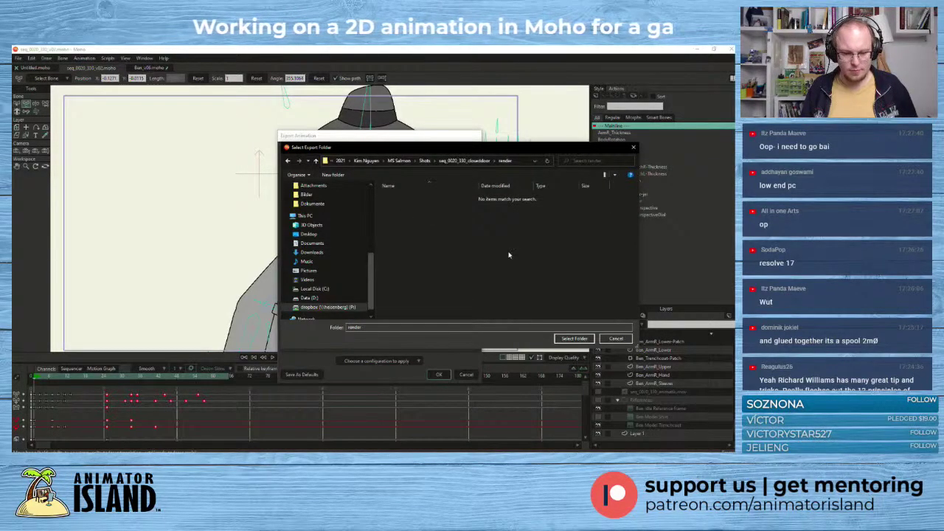
pyautogui.click(574, 339)
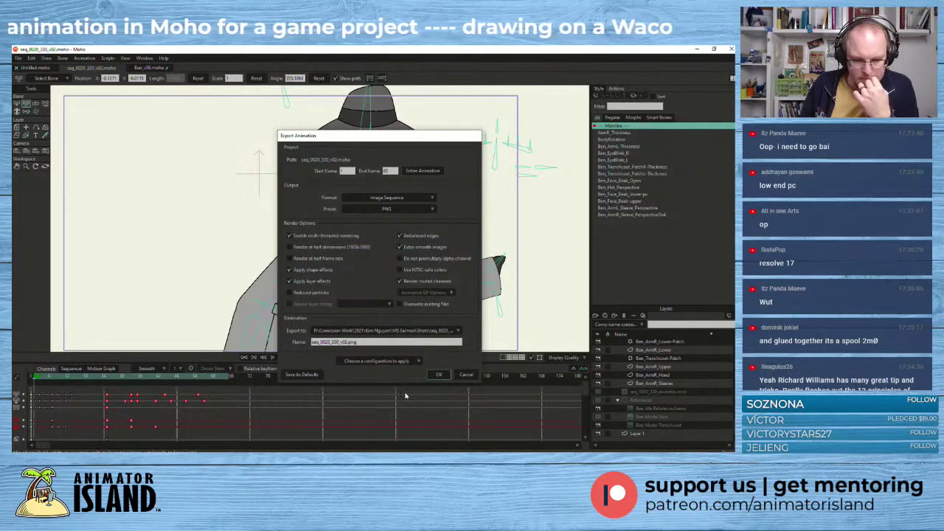
# - Try to export the shot as the PNG image sequence seq_0020_330_v02.png and abort the render
pyautogui.click(445, 377)
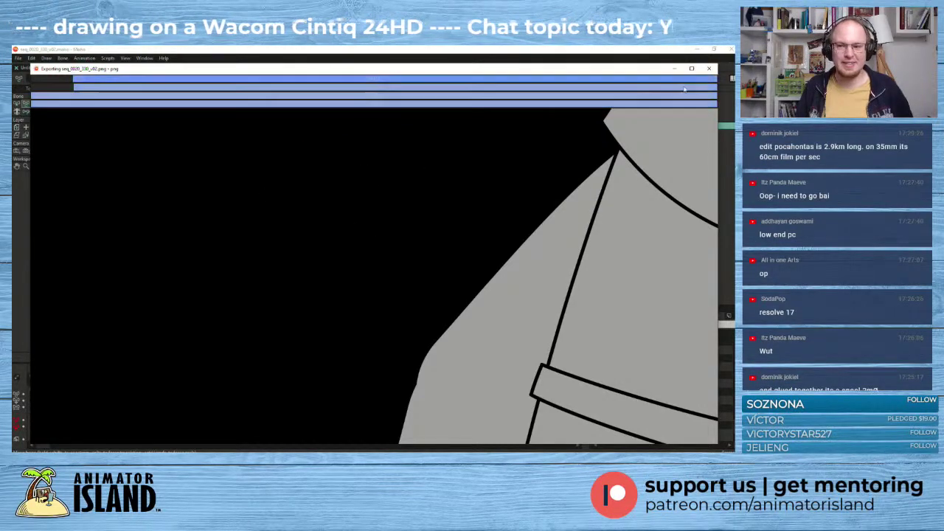
pyautogui.click(711, 69)
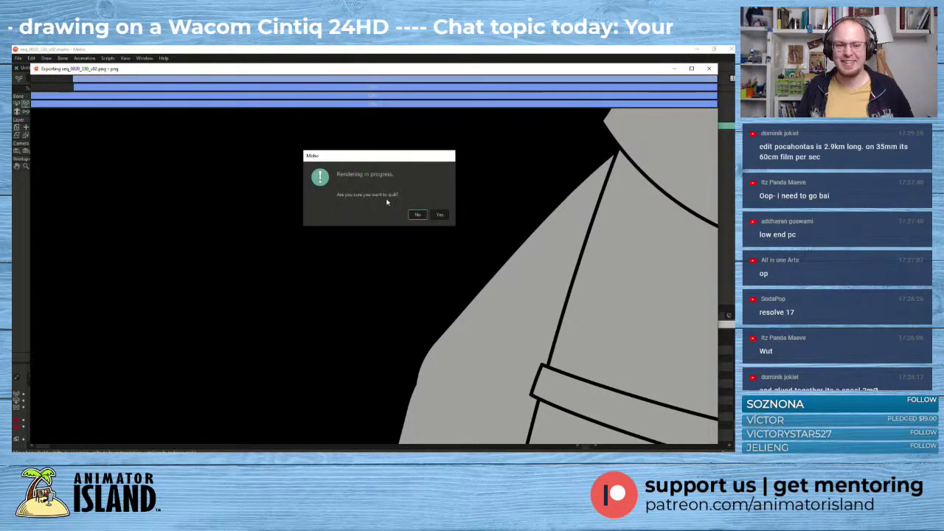
pyautogui.click(439, 215)
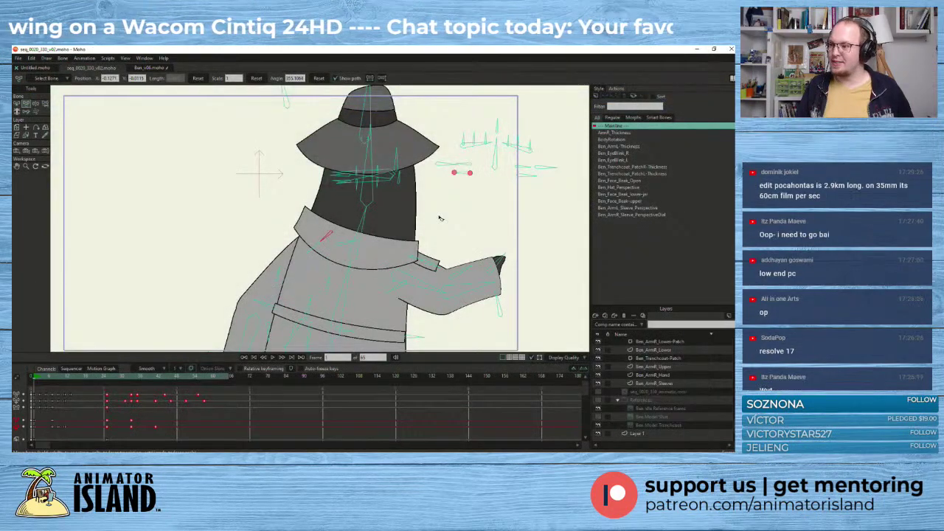